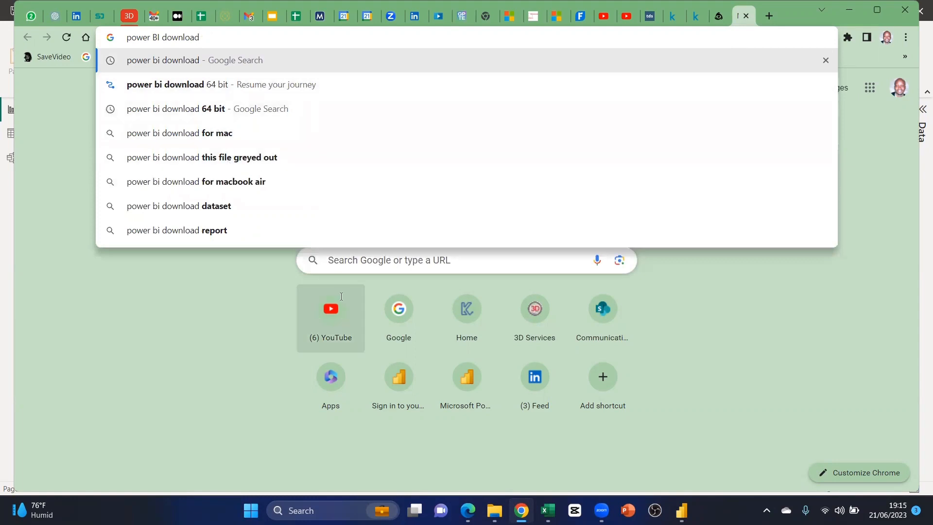
Search Google for "power bi download" and open the advanced download options for Power BI Desktop from Microsoft's downloads page.
key(Return)
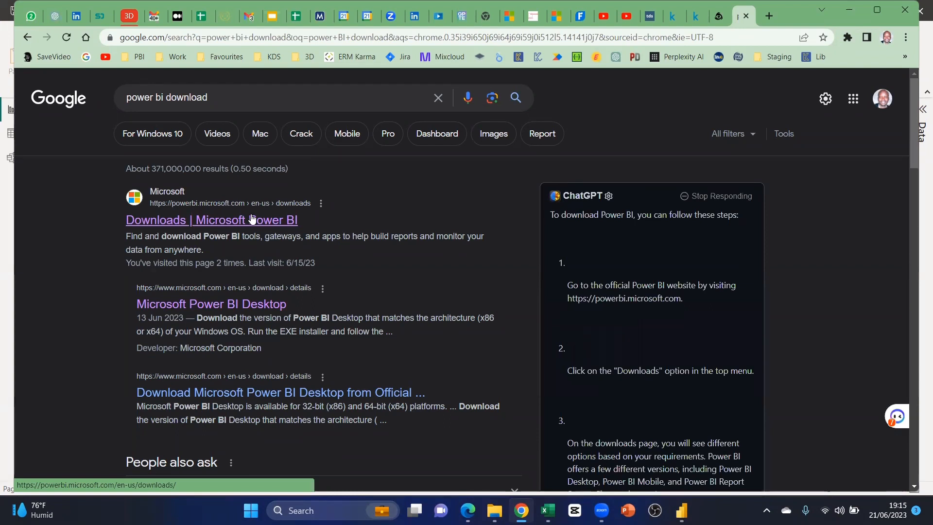
click(218, 223)
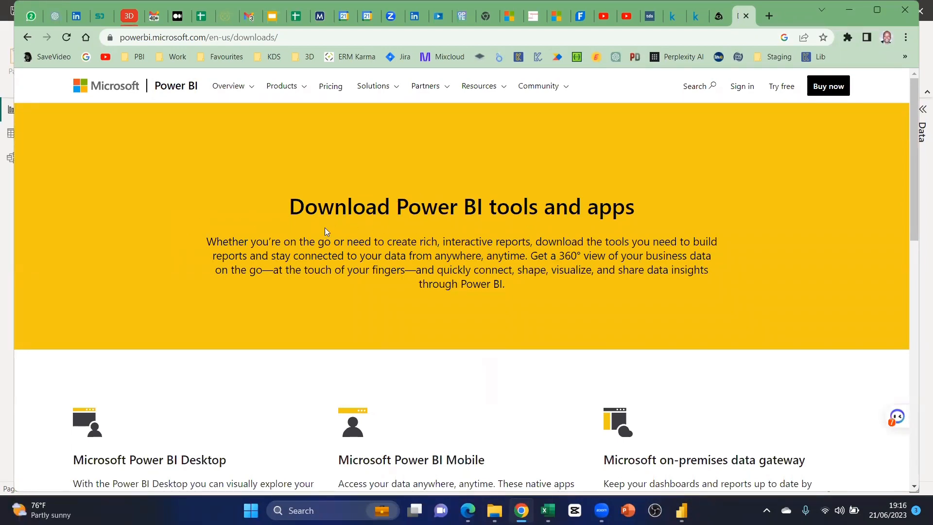
scroll(320, 228, down, 1)
scroll(406, 211, down, 3)
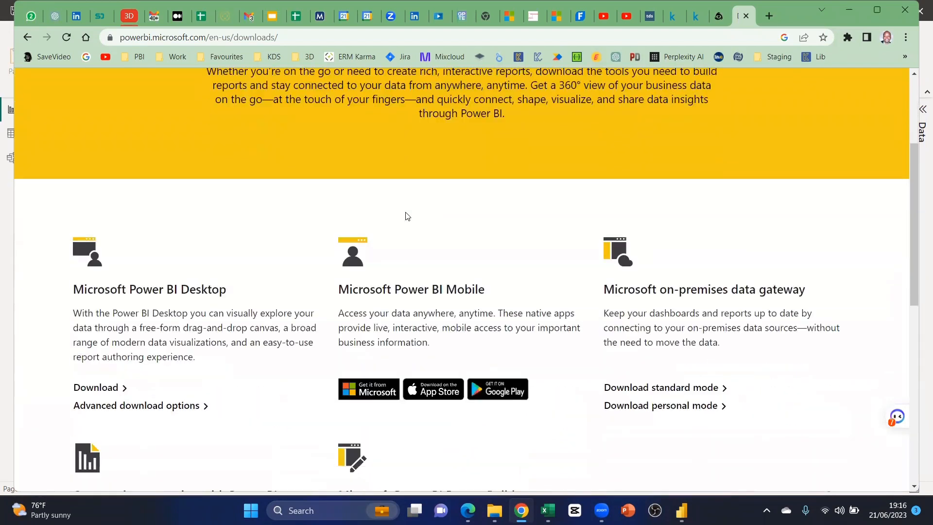
scroll(407, 216, down, 2)
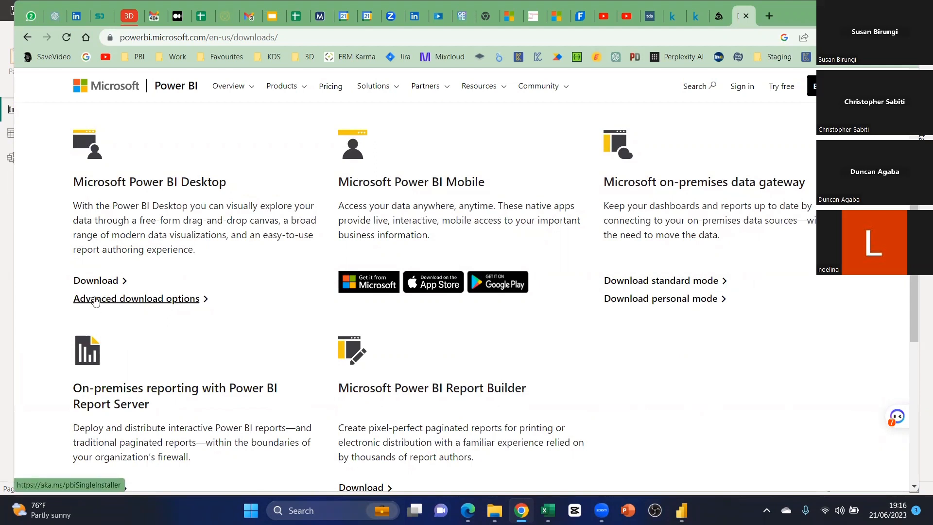
click(140, 299)
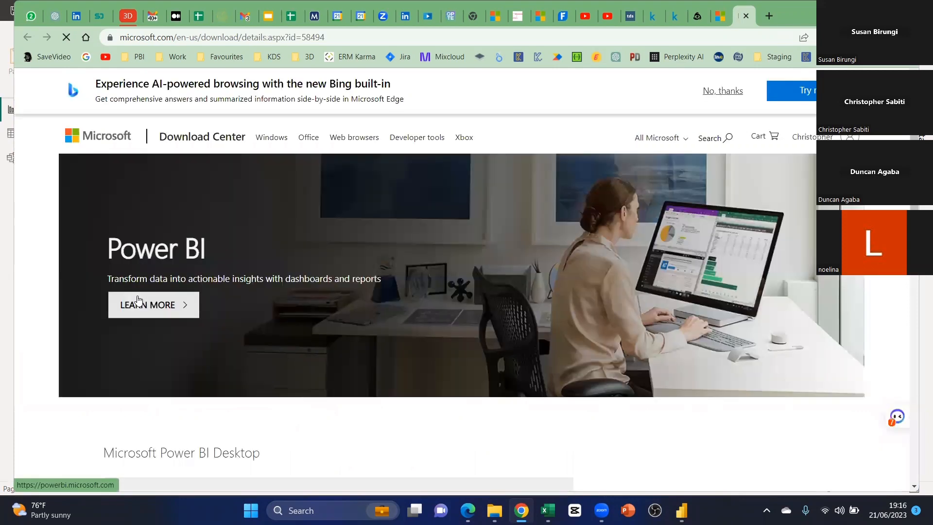
Check the languages offered for the Power BI Desktop download, leaving English selected.
scroll(346, 336, down, 4)
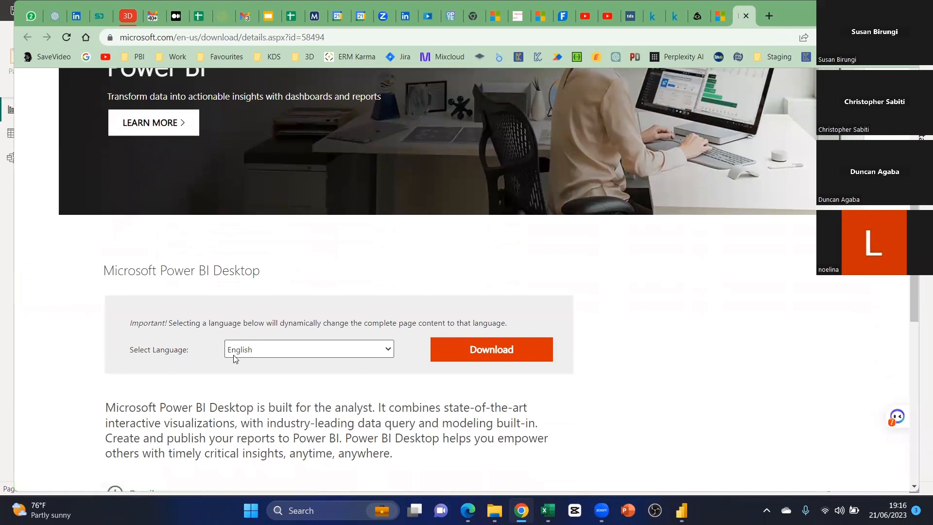
click(234, 357)
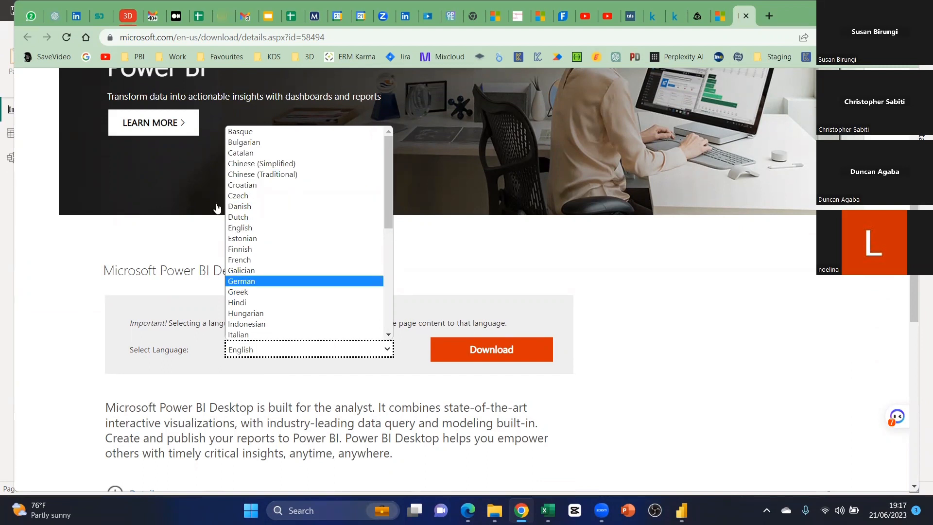
click(502, 273)
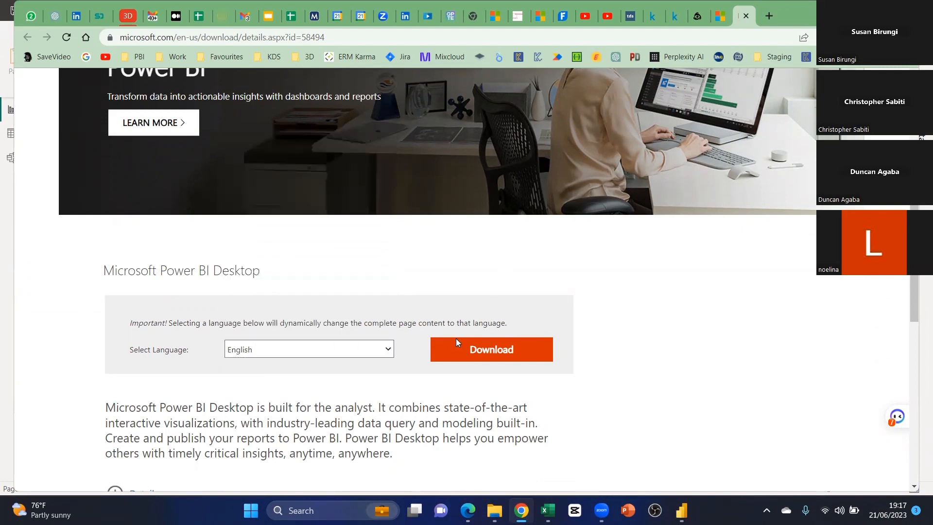
Expand the Details section of the Power BI Desktop download page and review the version and installer files.
scroll(480, 349, down, 5)
scroll(456, 300, up, 1)
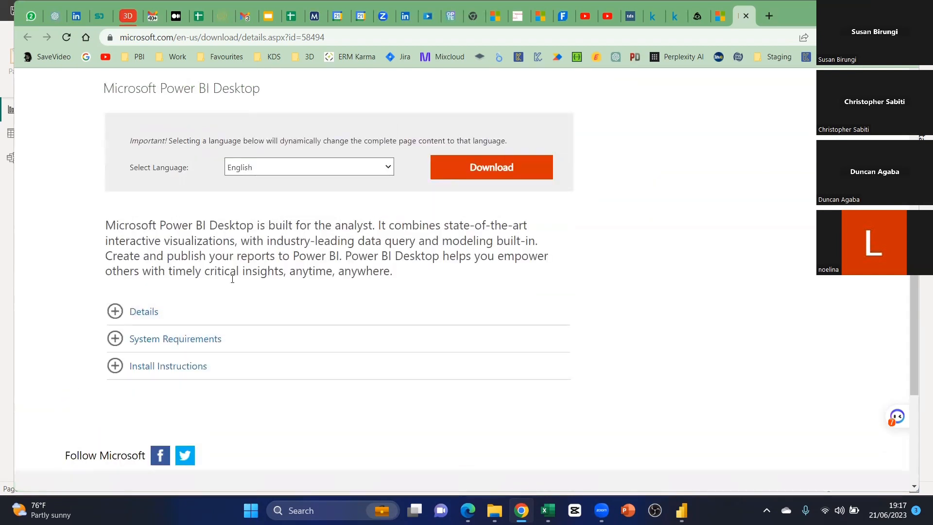
click(116, 318)
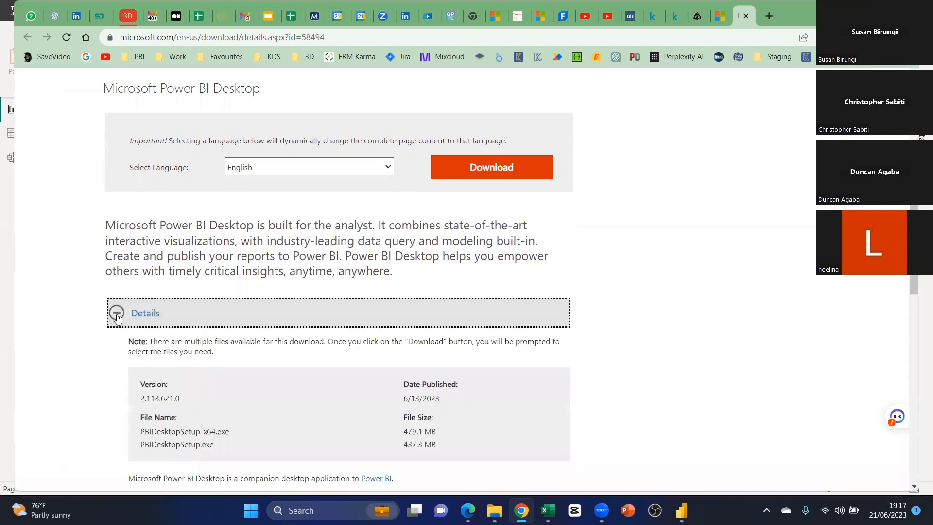
scroll(229, 311, down, 1)
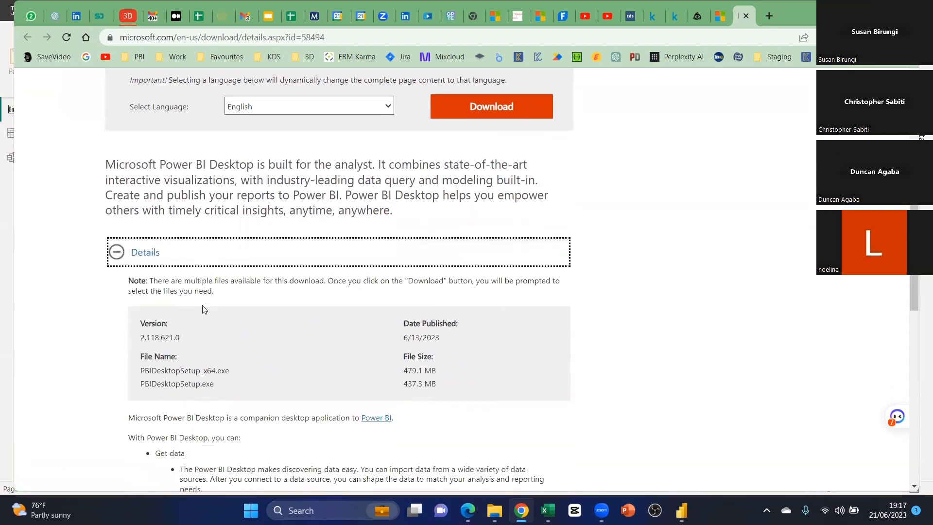
Collapse Details, expand System Requirements, and examine the supported operating systems and the 32-bit and 64-bit platform information.
click(131, 260)
click(113, 281)
scroll(113, 280, down, 1)
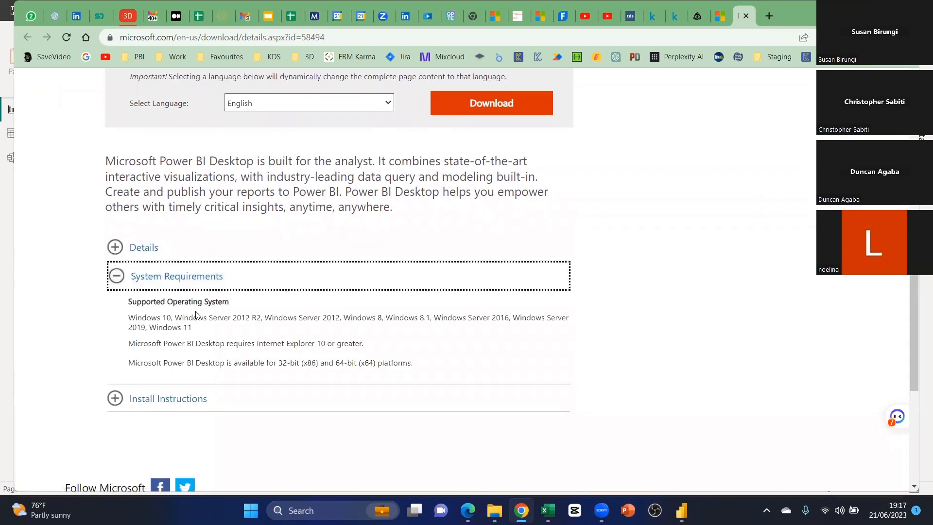
drag(128, 264, 173, 260)
click(158, 267)
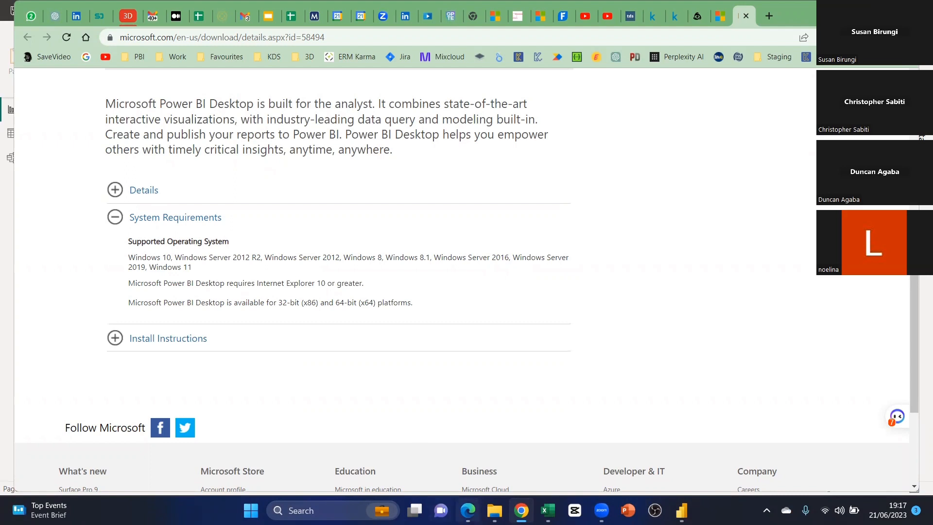
mouse_move(468, 510)
drag(279, 304, 359, 304)
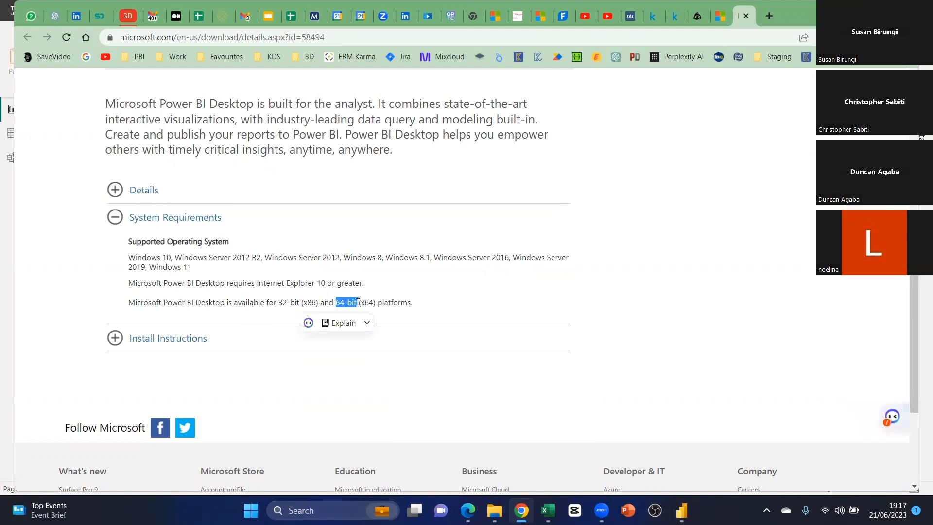
Switch to File Explorer, open the properties of This PC to check the system type, and close the Settings window.
click(494, 510)
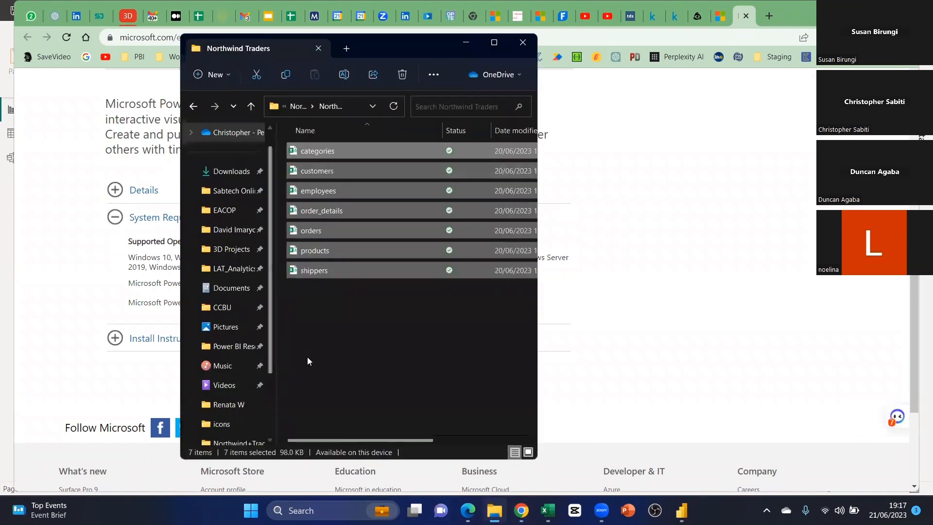
scroll(223, 272, down, 2)
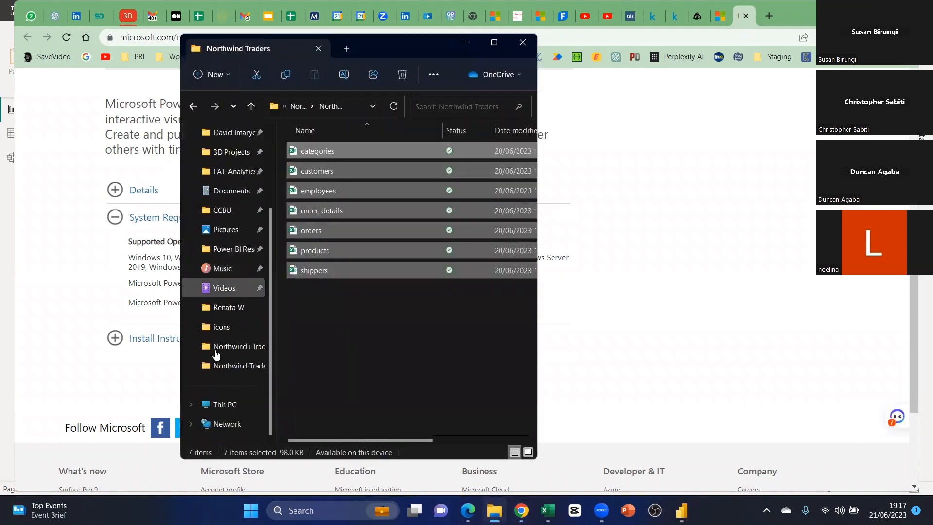
right_click(232, 406)
click(289, 396)
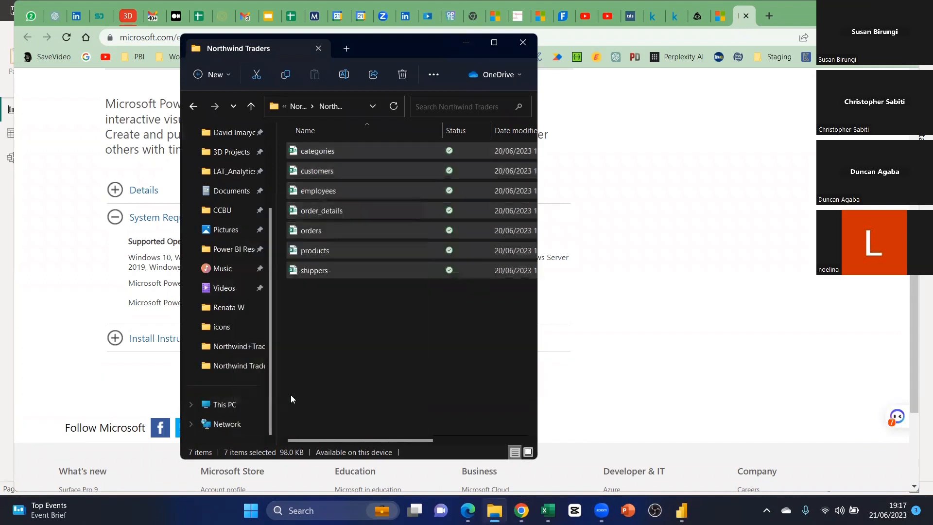
click(333, 386)
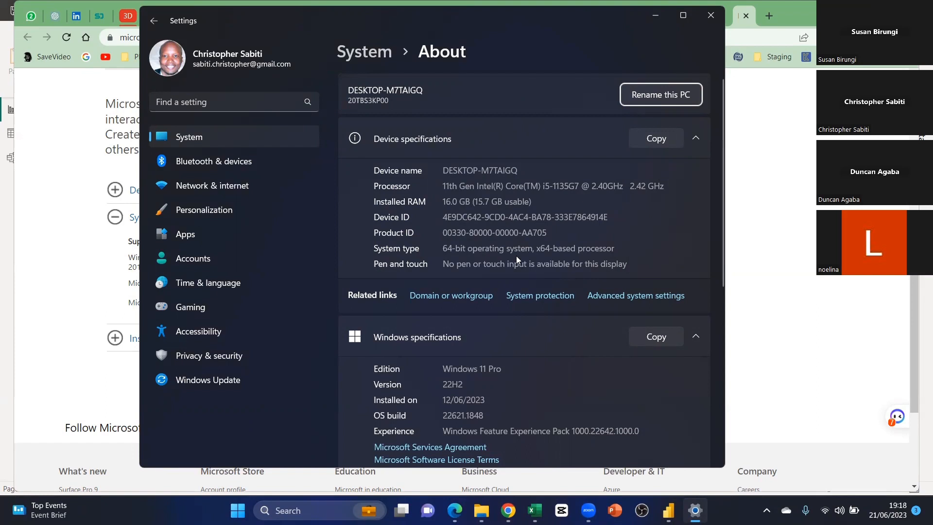
click(710, 16)
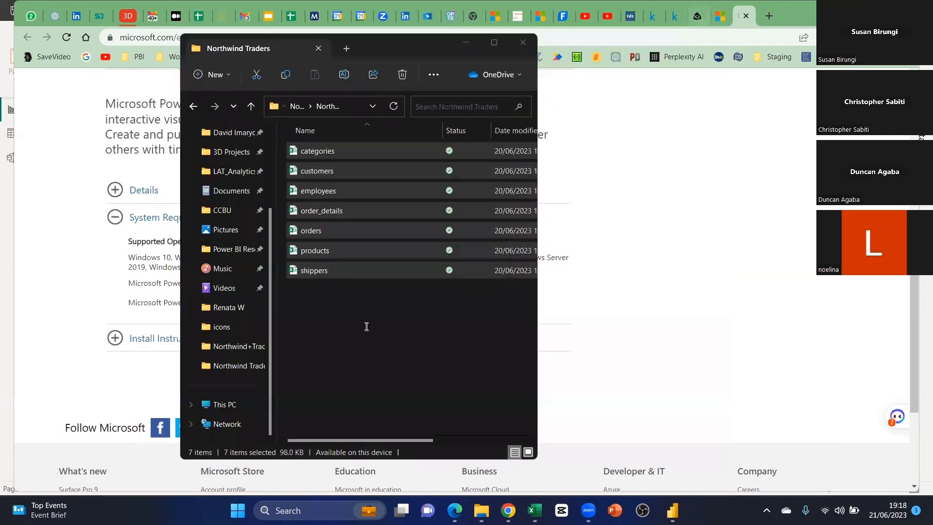
Return to the Power BI Desktop download page and download PBIDesktopSetup_x64.exe in English, saving it to the Downloads folder.
click(559, 369)
scroll(276, 272, up, 7)
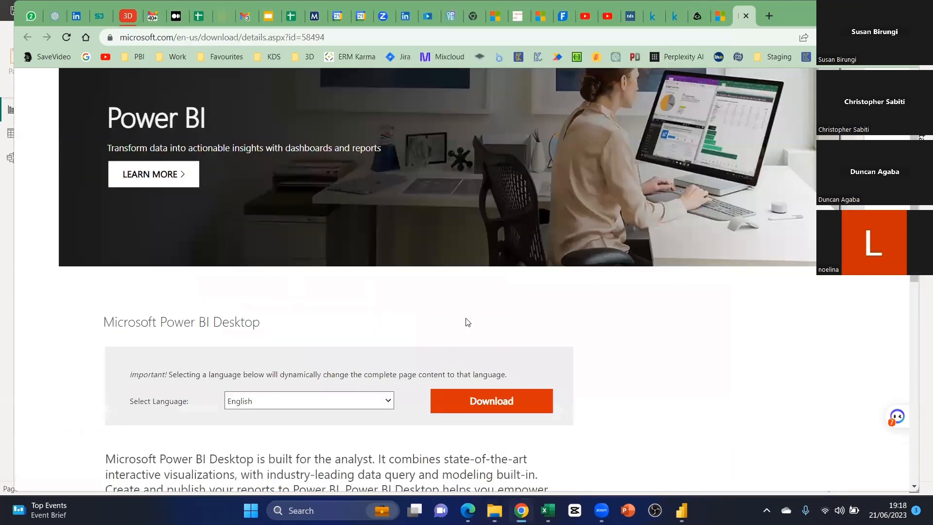
scroll(500, 171, up, 3)
scroll(497, 168, down, 7)
click(498, 167)
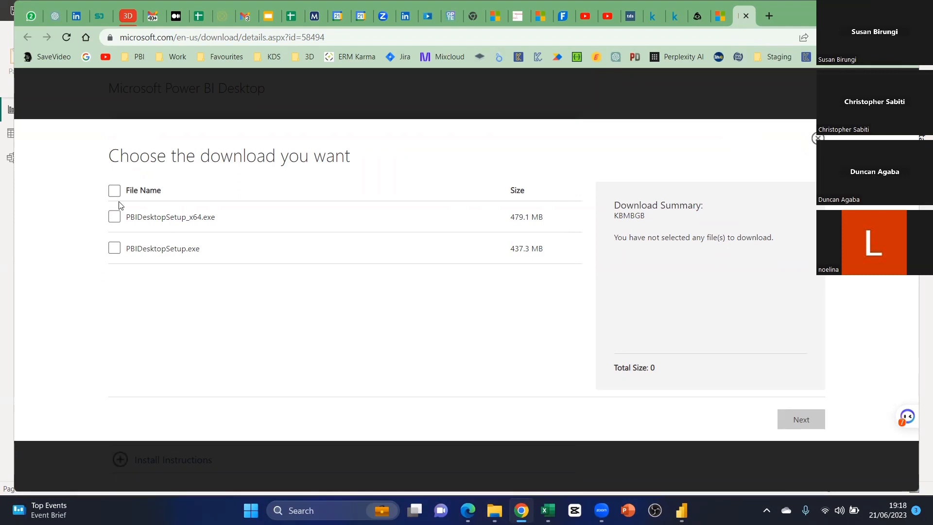
click(115, 217)
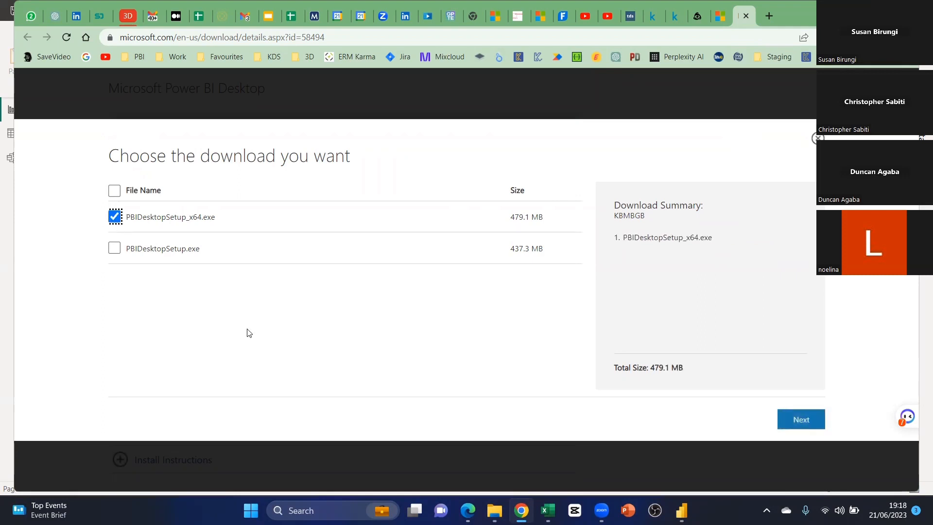
click(807, 418)
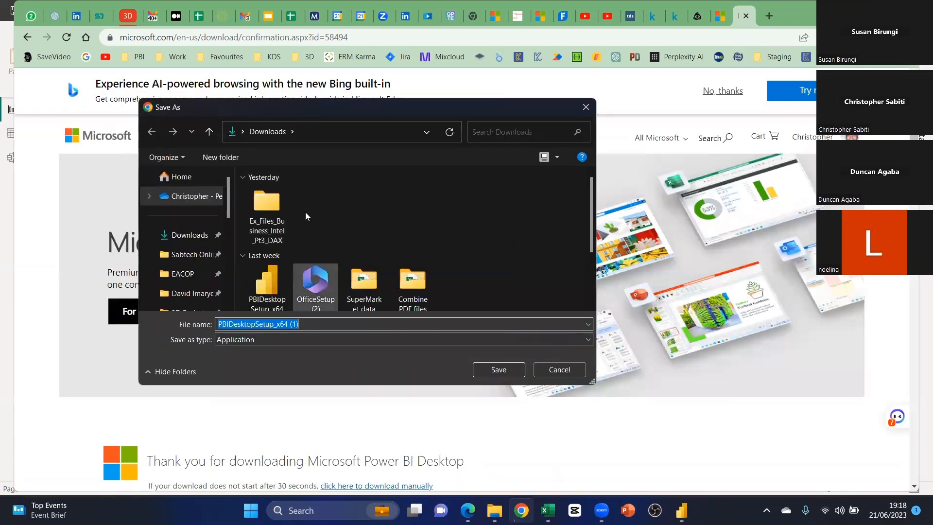
click(490, 372)
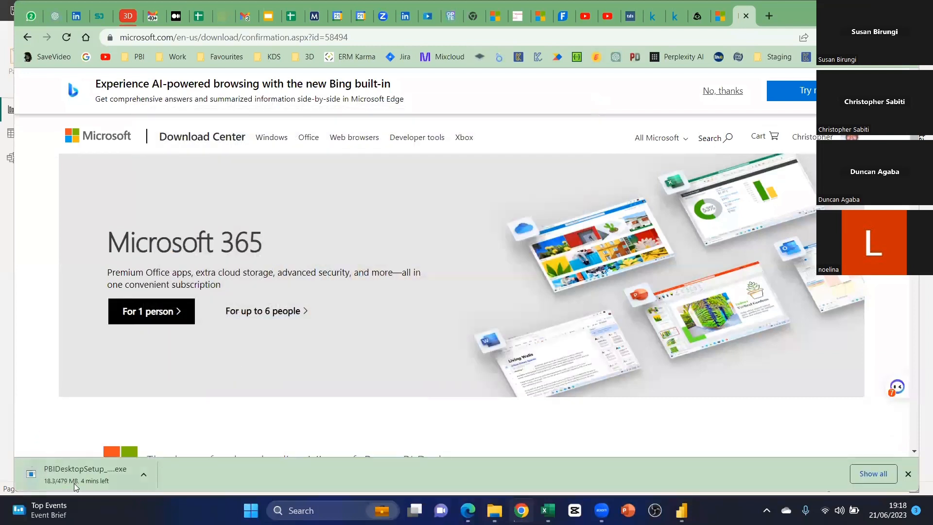
Cancel the running download of the Power BI Desktop installer.
click(144, 475)
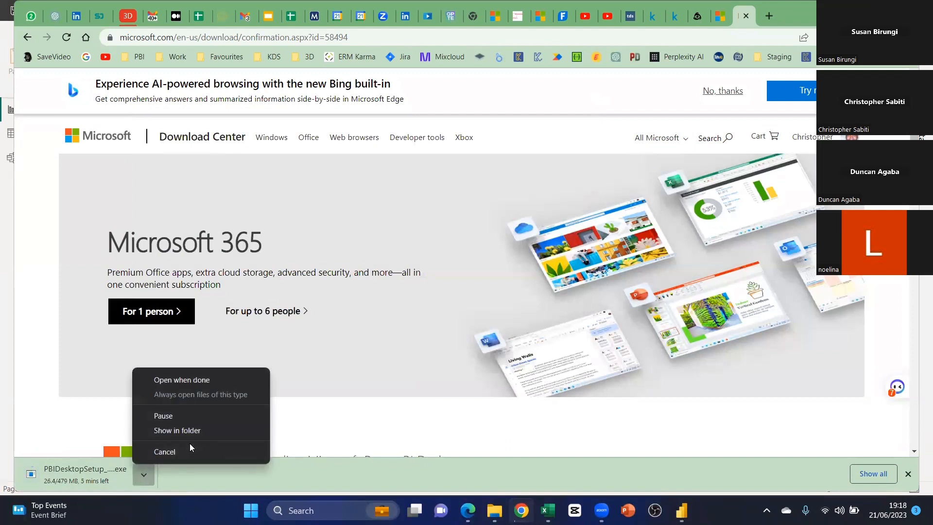
click(166, 452)
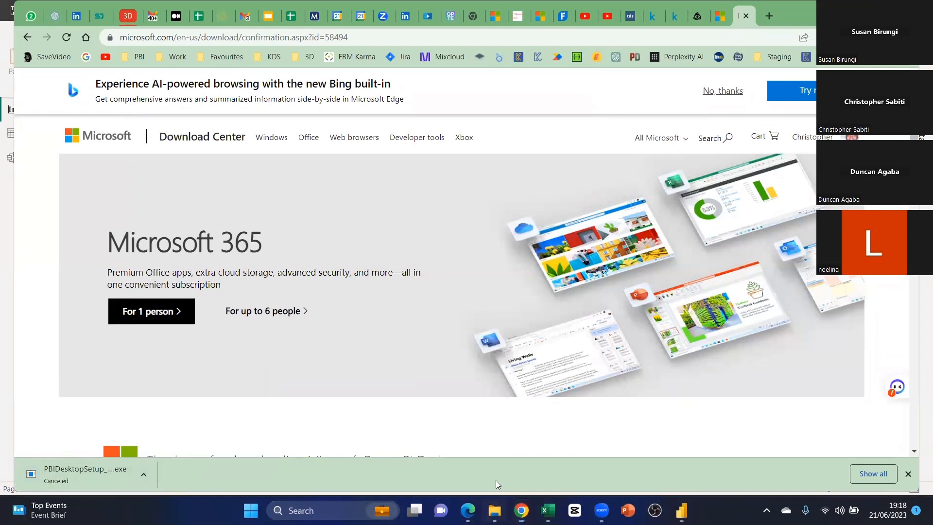
Switch to File Explorer, find the existing PBIDesktopSetup_x64 installer in the Downloads folder, and run it.
click(495, 510)
scroll(224, 219, up, 3)
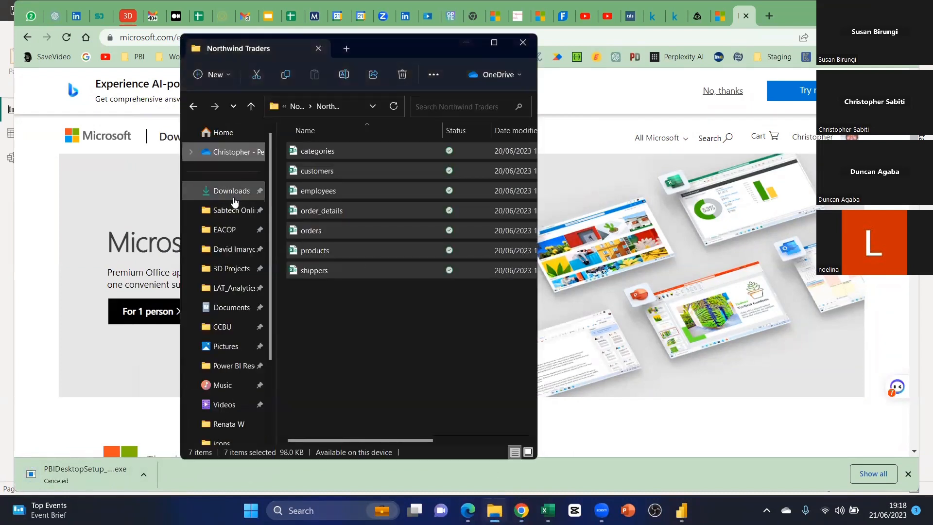
click(231, 191)
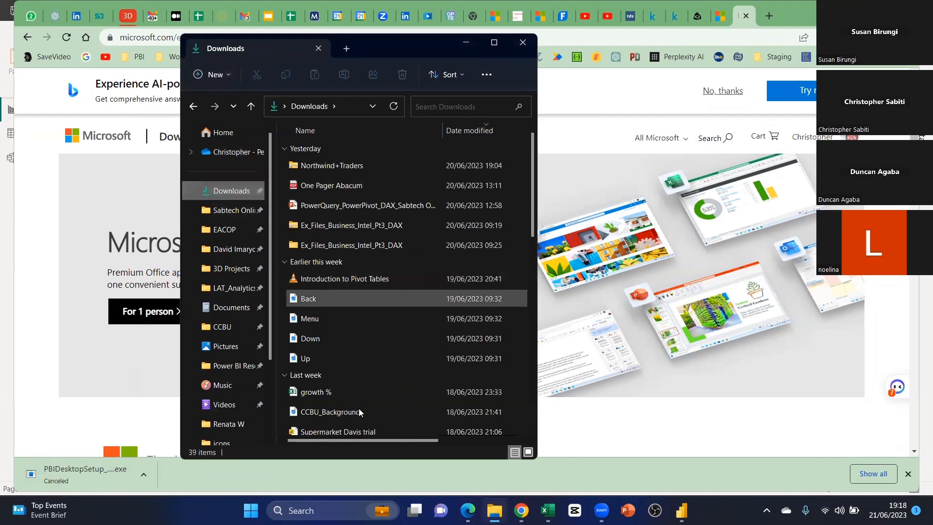
scroll(335, 335, down, 3)
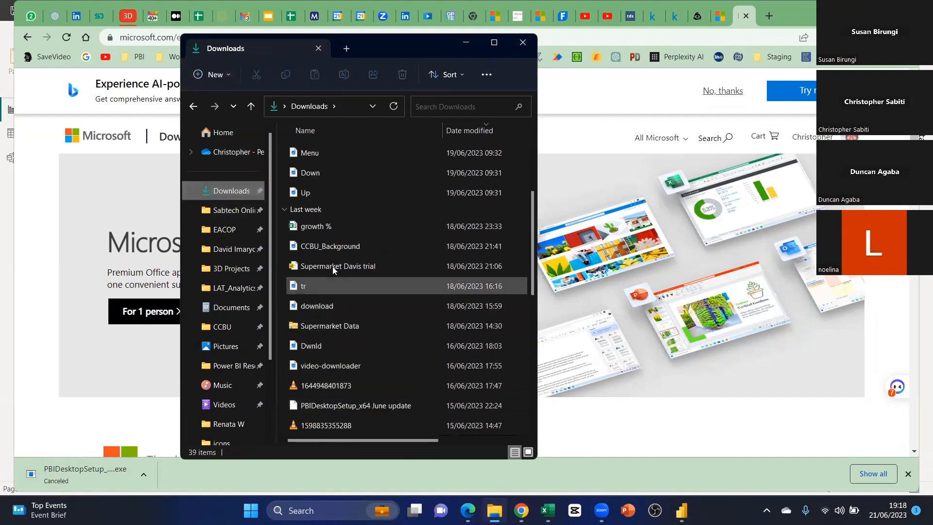
scroll(332, 267, up, 2)
scroll(349, 258, up, 1)
scroll(359, 296, down, 8)
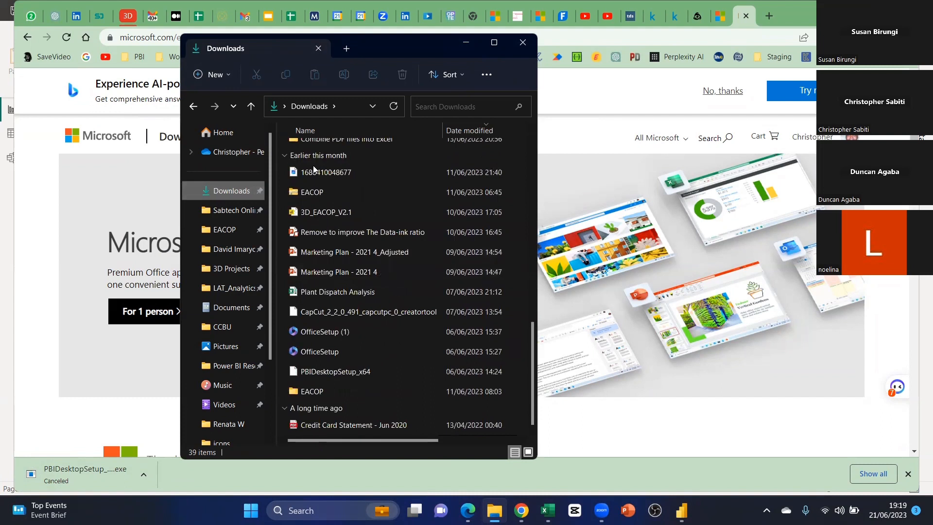
click(323, 373)
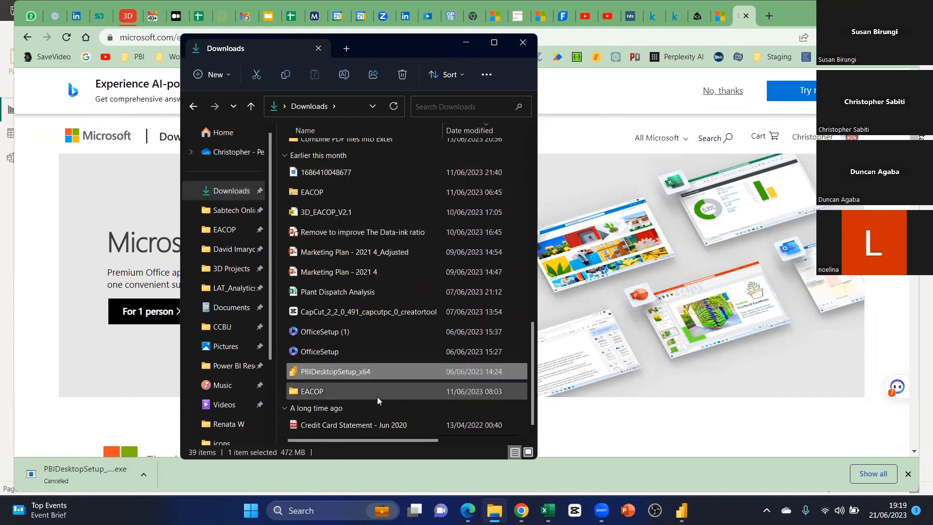
double_click(327, 372)
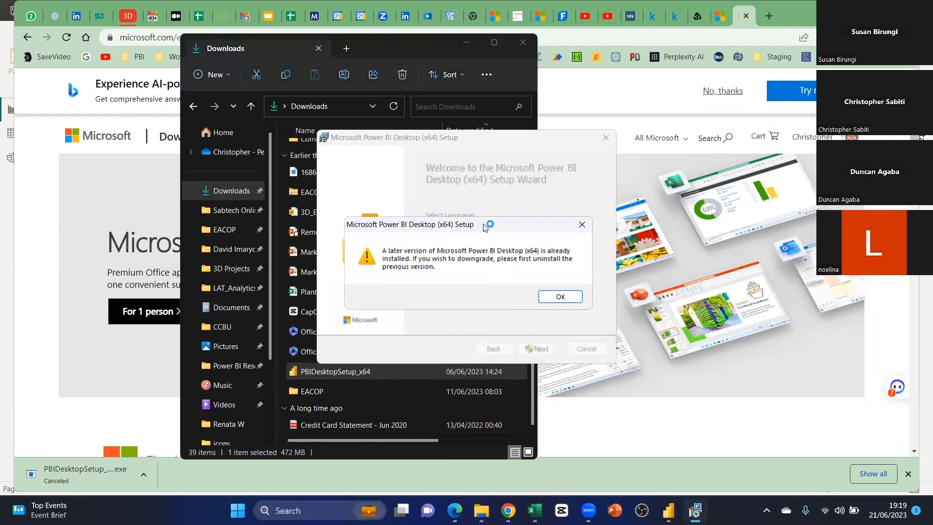
Move the version warning of the Power BI Desktop setup off the wizard and dismiss it.
drag(484, 228, 460, 299)
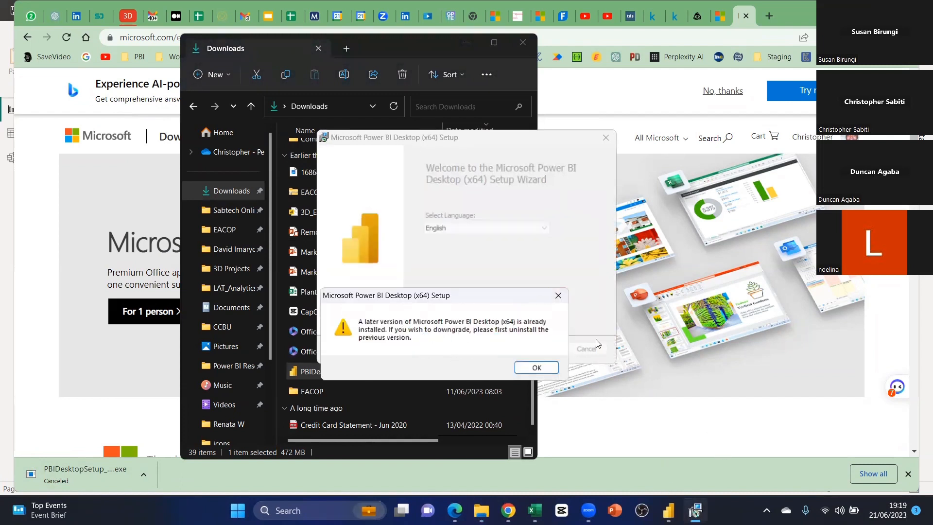
drag(495, 295, 341, 240)
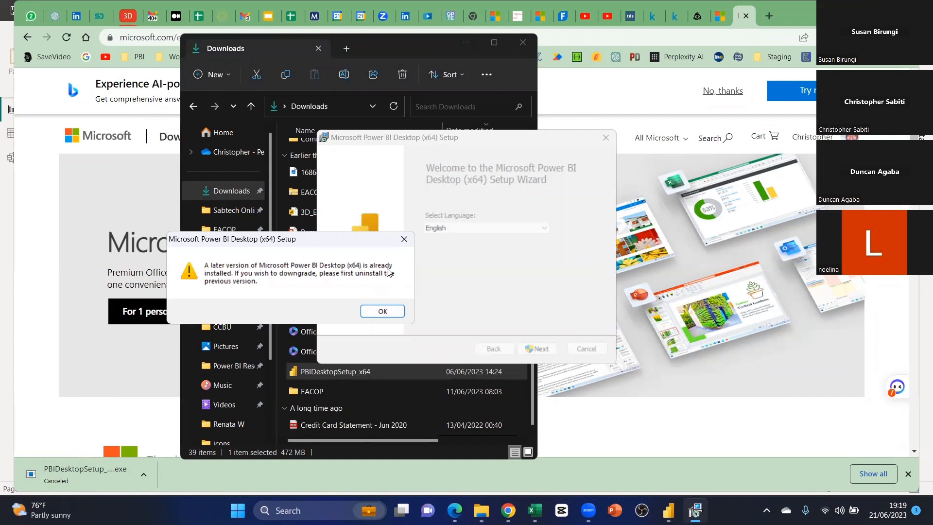
key(Return)
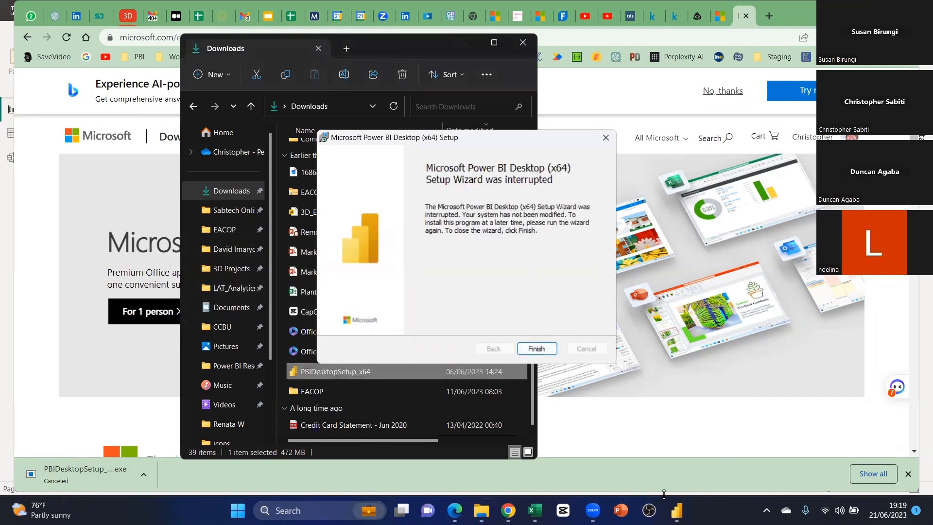
Close the setup wizard, switch to Power BI Desktop, and dismiss its auto recovery notice with the option to remove the recovered files.
key(Return)
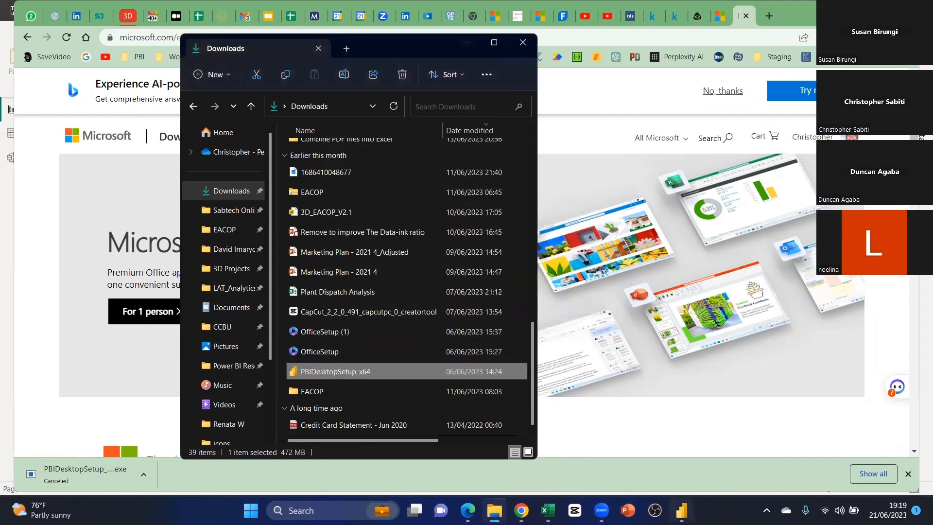
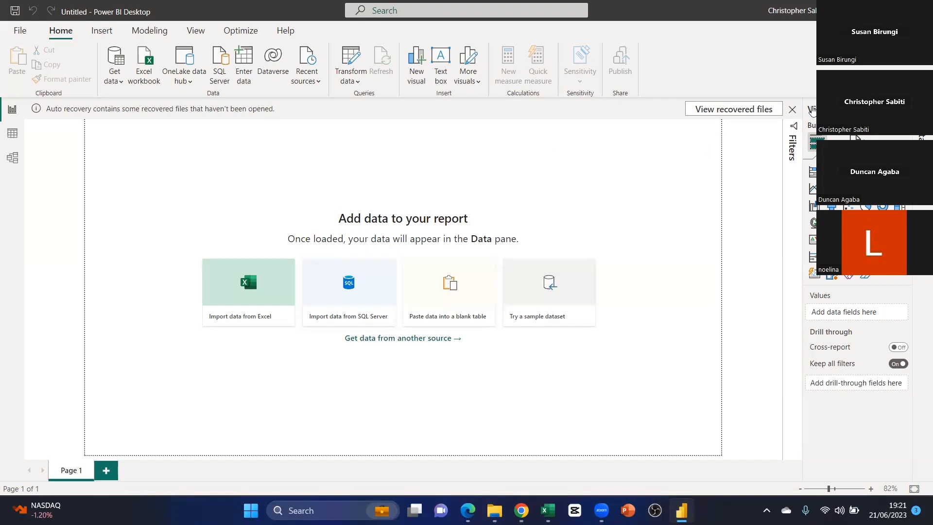
click(792, 110)
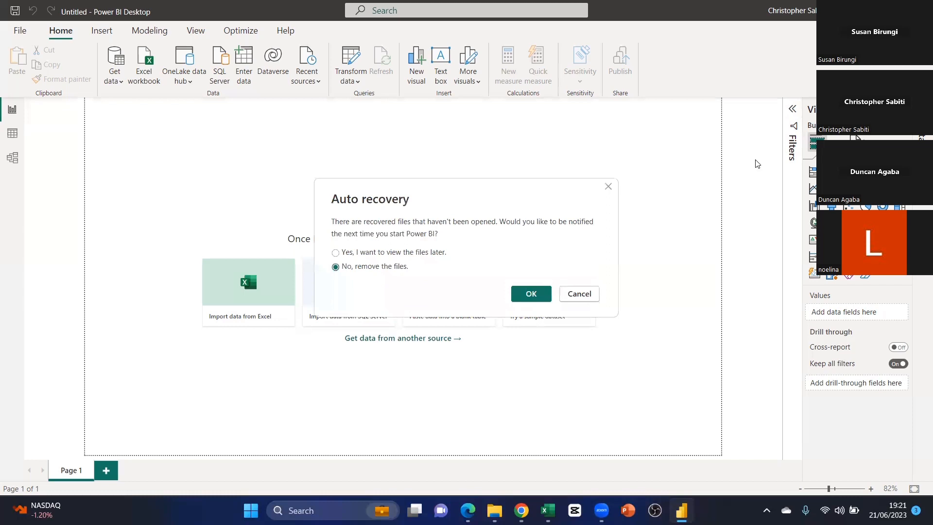
click(533, 294)
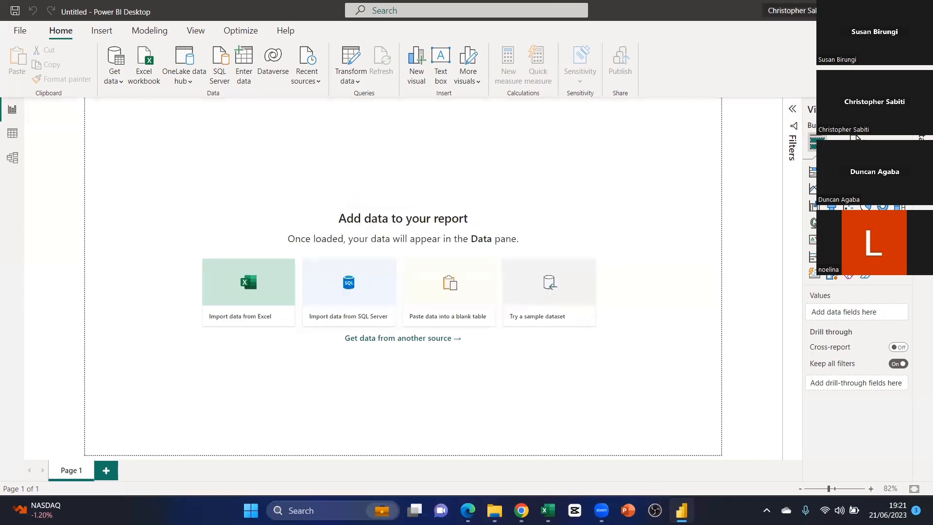
Sign out of the current Power BI account and dismiss the e-mail sign-in prompt without entering an address.
click(790, 10)
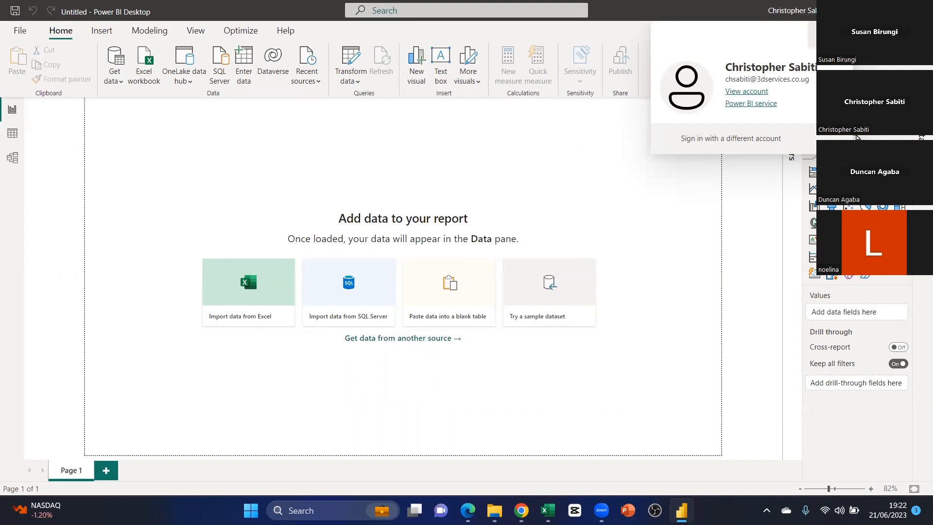
click(830, 35)
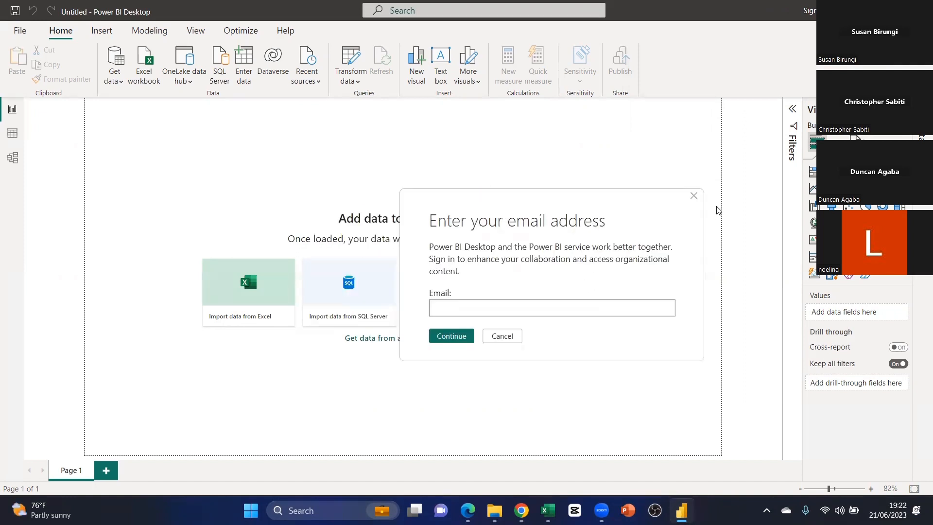
click(693, 195)
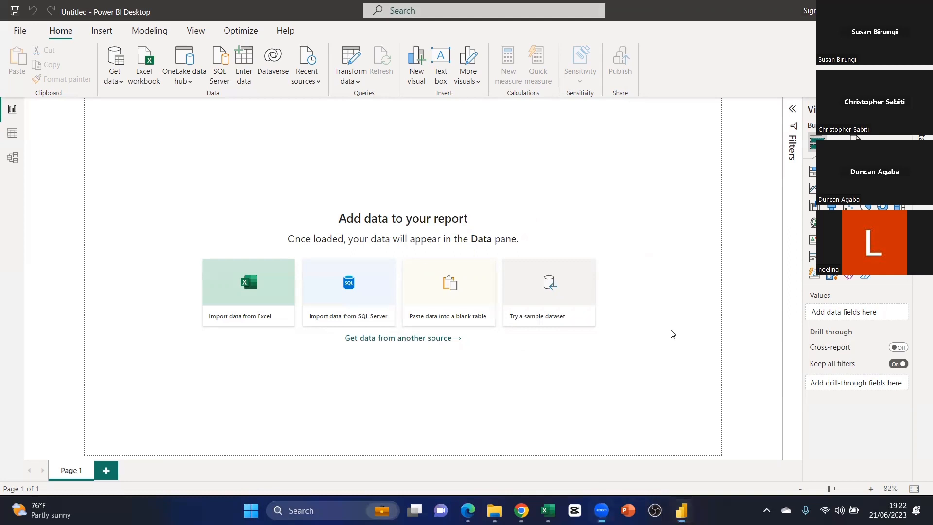
click(530, 182)
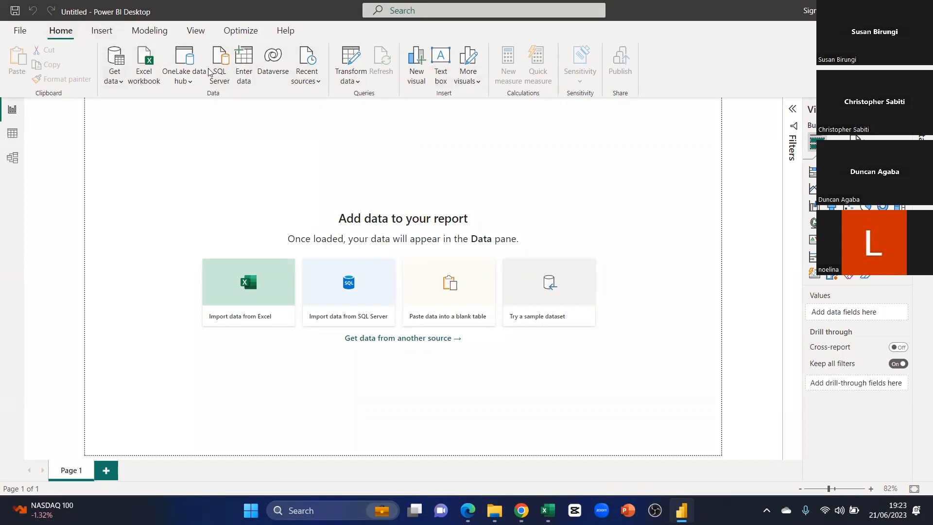
Review the commands available for inserting elements, modeling data, changing the view and optimizing the report.
click(110, 35)
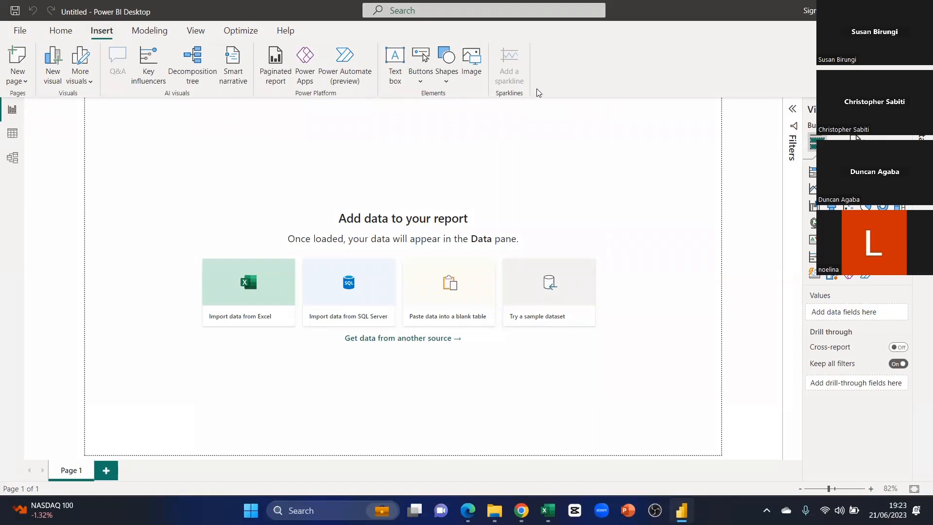
click(159, 31)
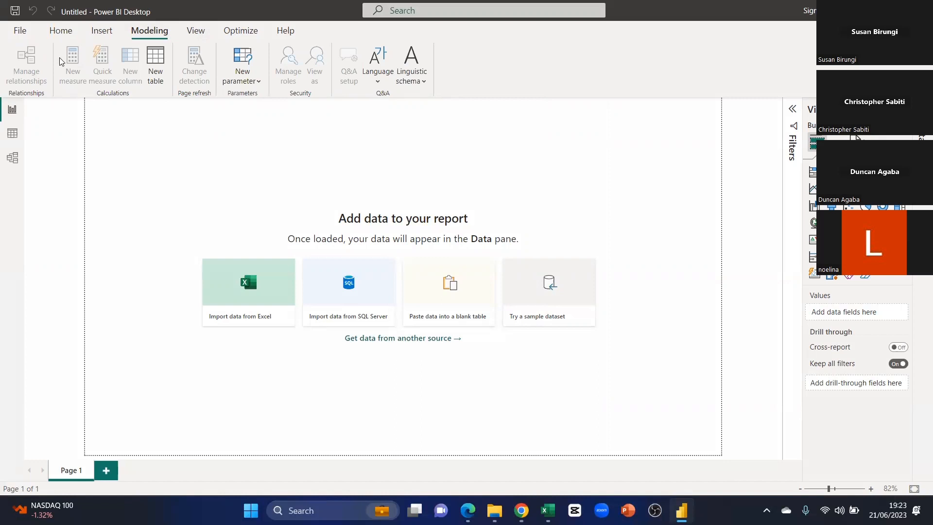
click(196, 32)
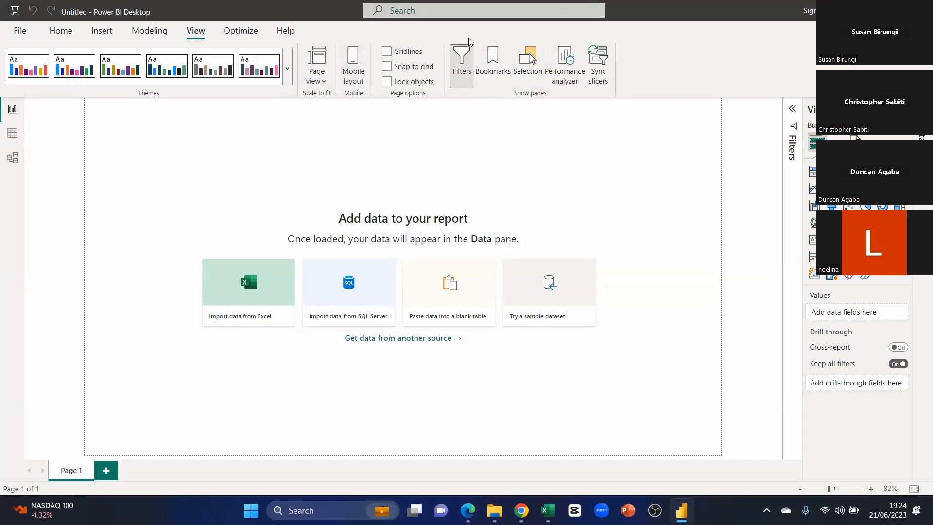
click(241, 30)
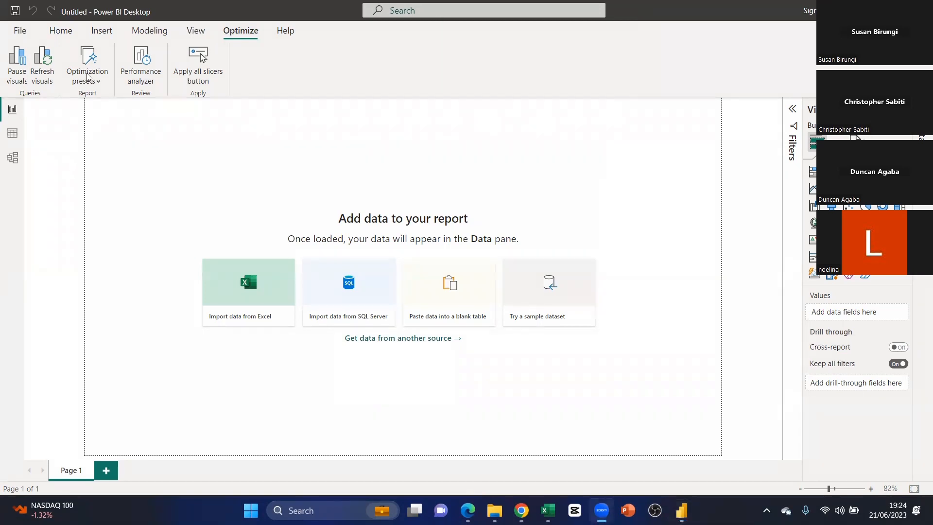
View the list of recent reports and the common data sources offered for getting data.
click(22, 31)
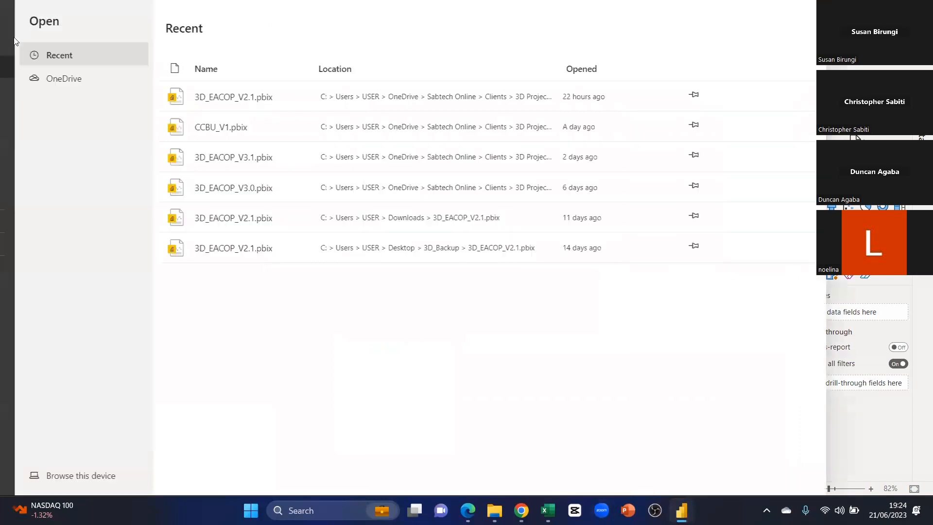
click(17, 19)
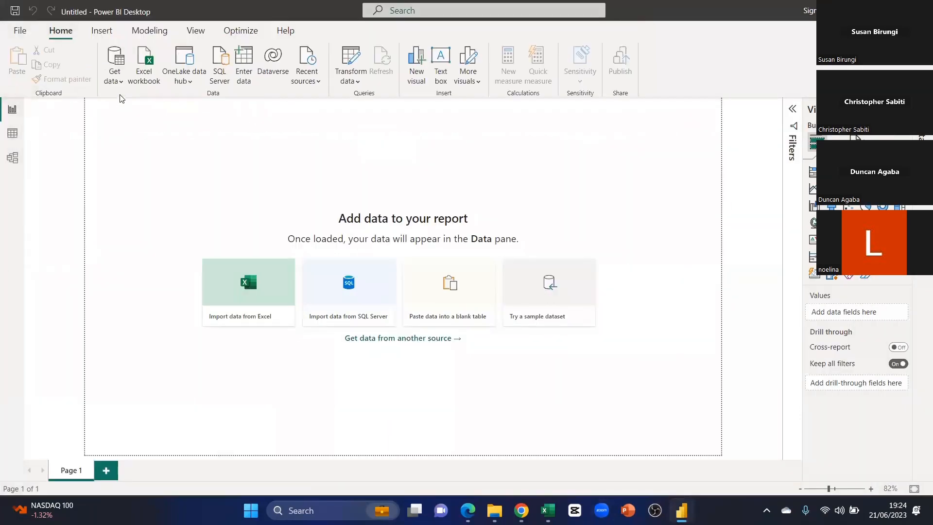
click(116, 81)
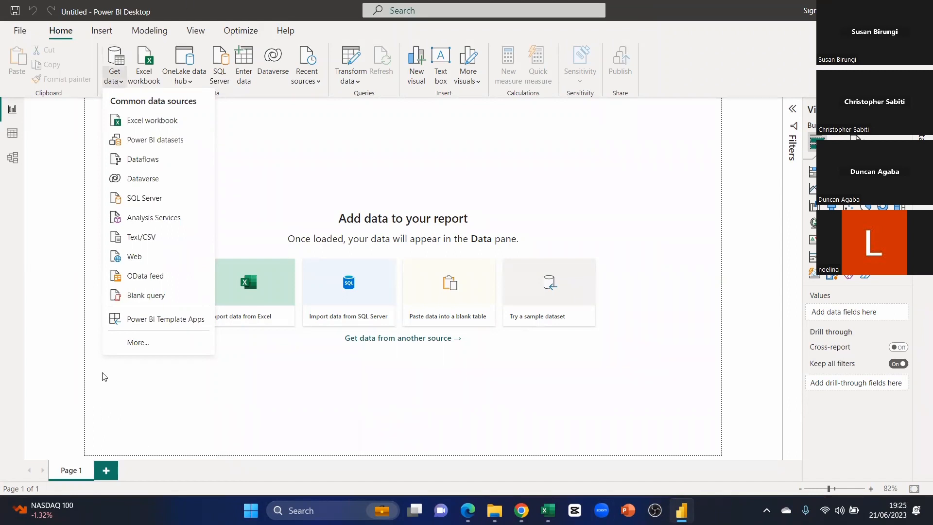
click(65, 168)
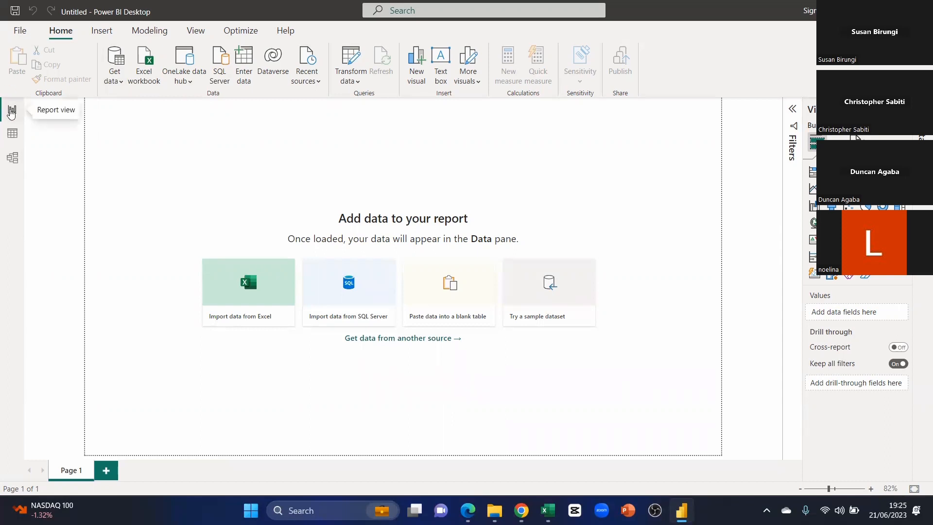
Look through the empty Data view and Model view, and return to the Report view.
click(12, 135)
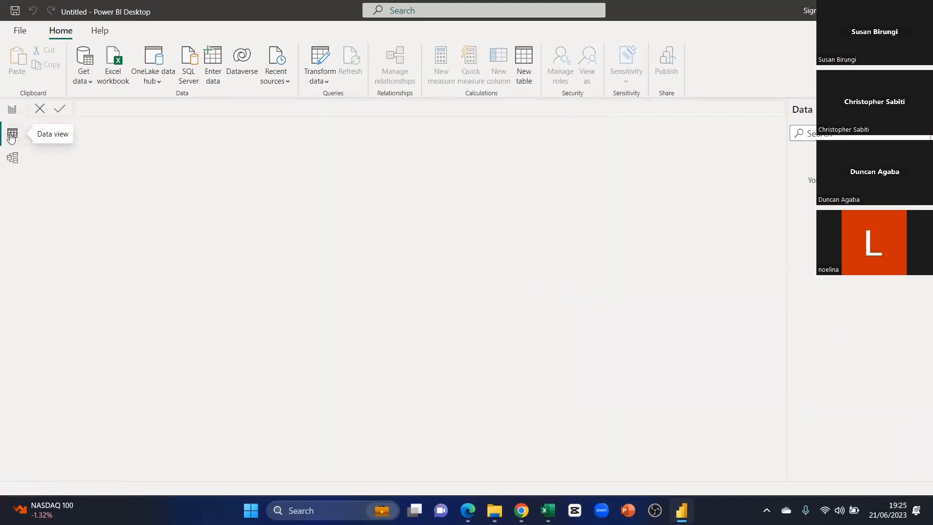
click(14, 159)
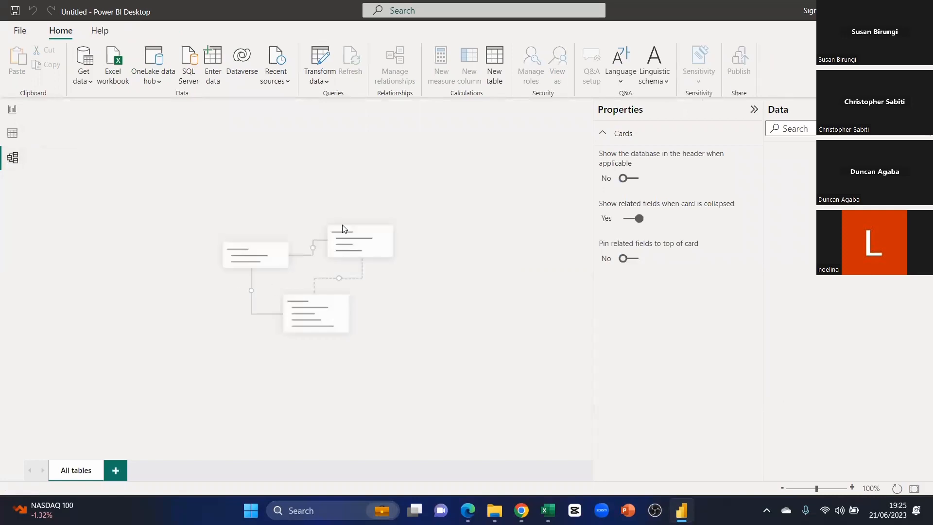
click(13, 138)
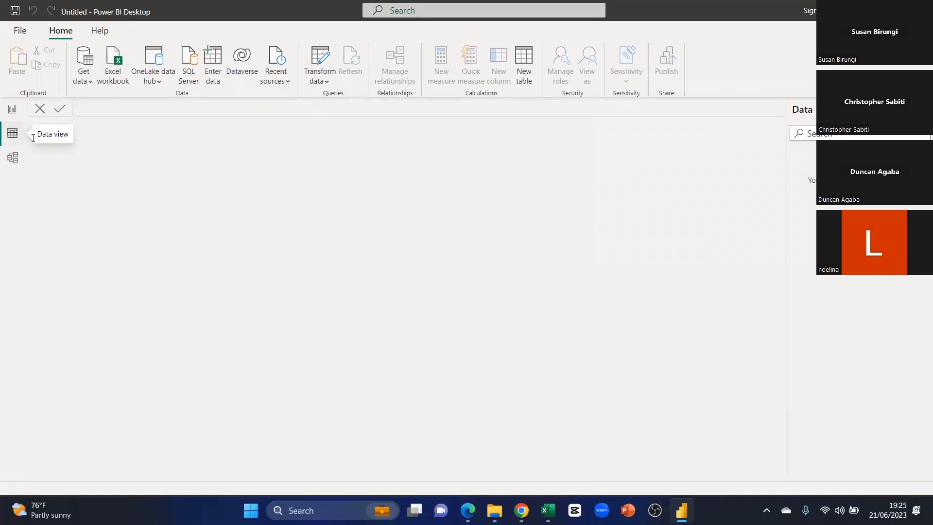
click(12, 111)
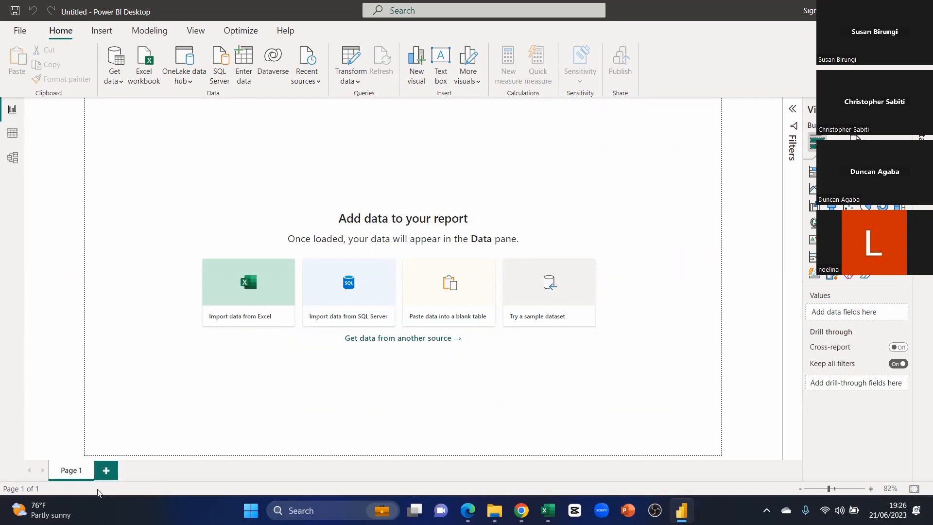
Add two new pages to the report and delete Page 2.
click(104, 470)
click(153, 468)
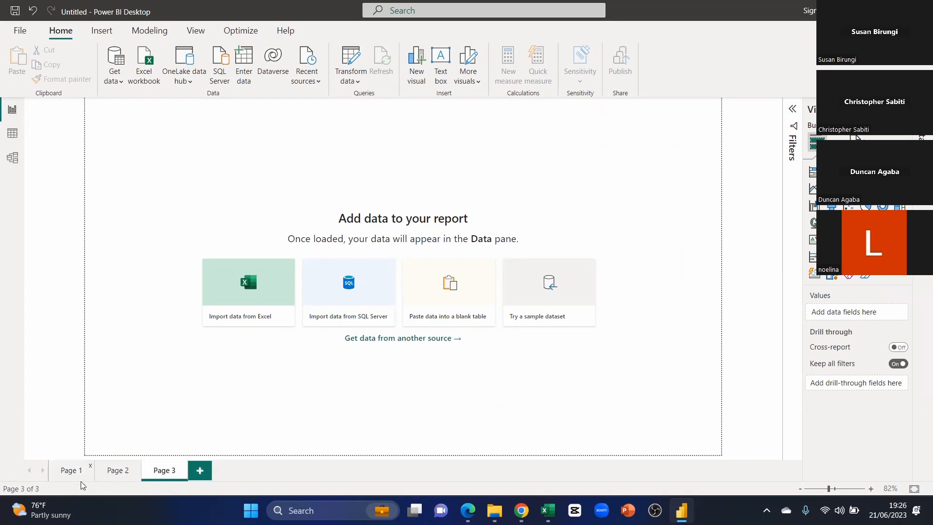
click(138, 466)
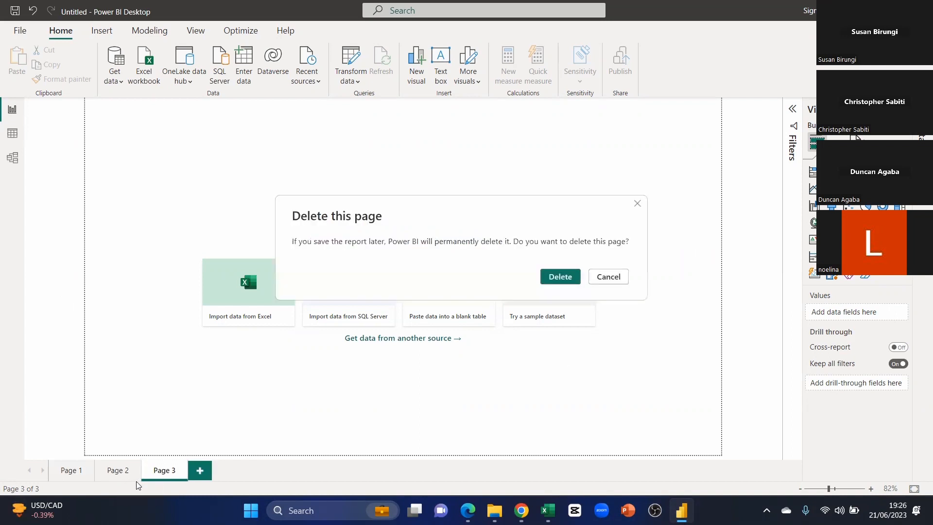
click(559, 279)
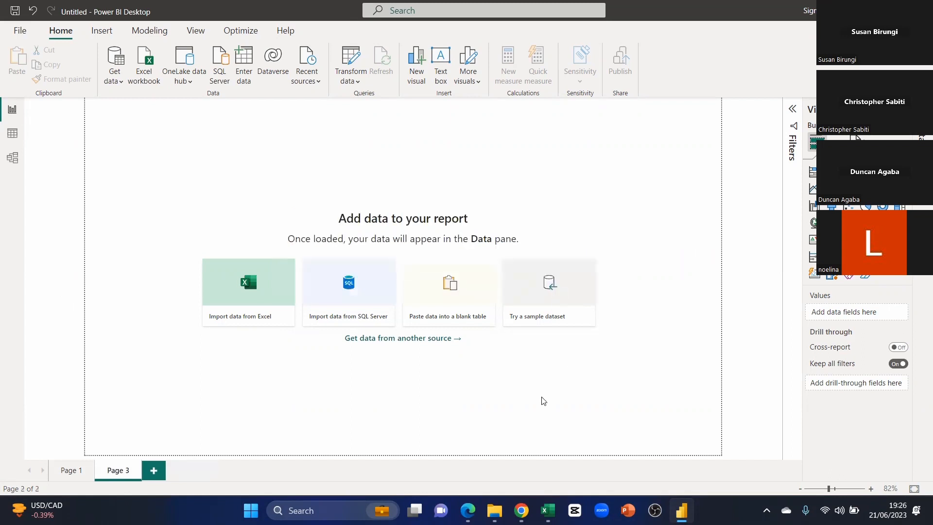
Hide Page 3 of the report.
right_click(118, 473)
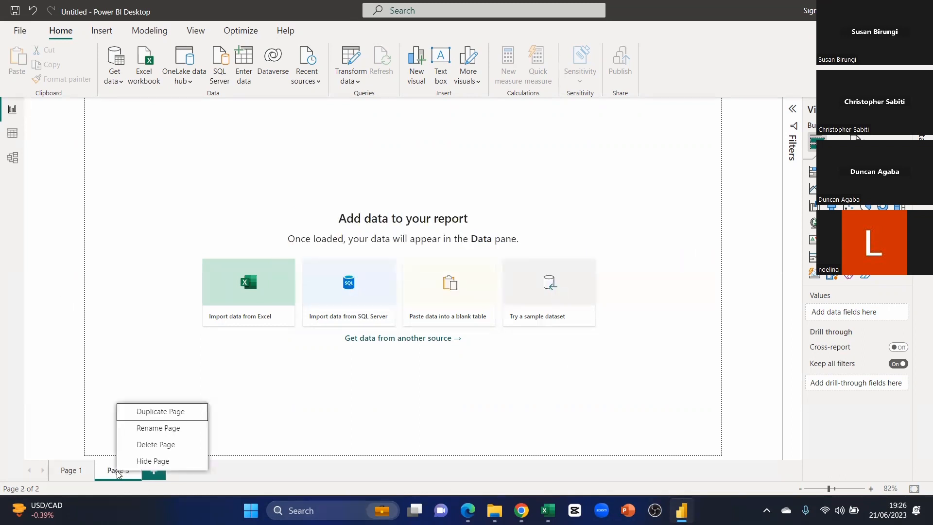
click(152, 460)
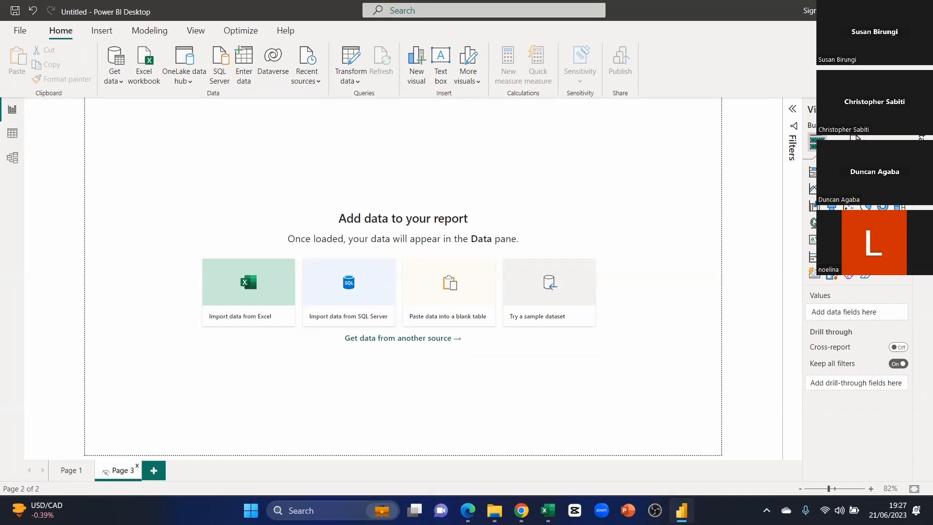
Expand the Data pane and examine the options for more visuals and the page format settings under Visualizations.
click(922, 109)
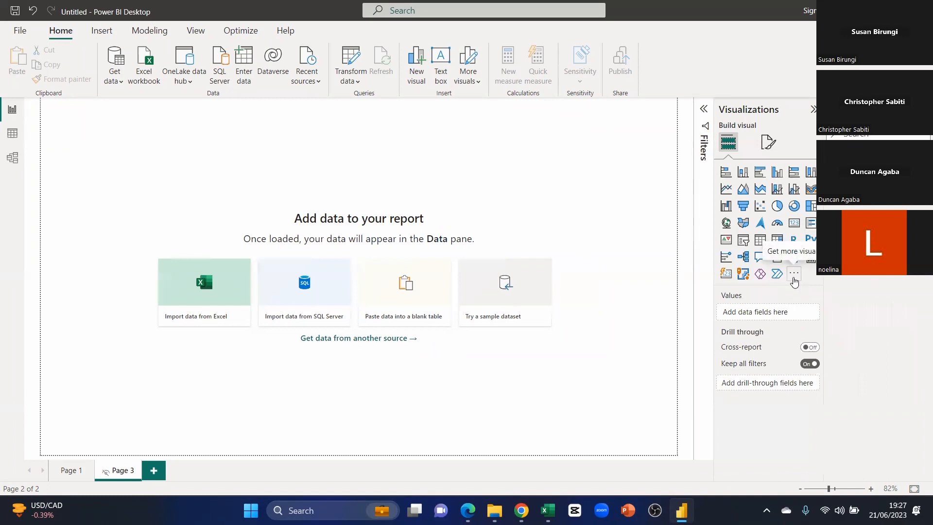
click(794, 275)
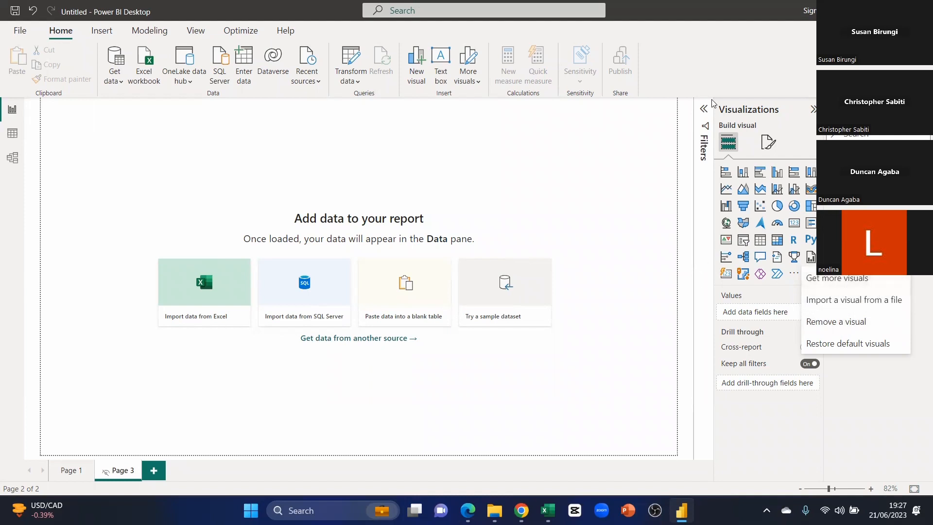
click(783, 136)
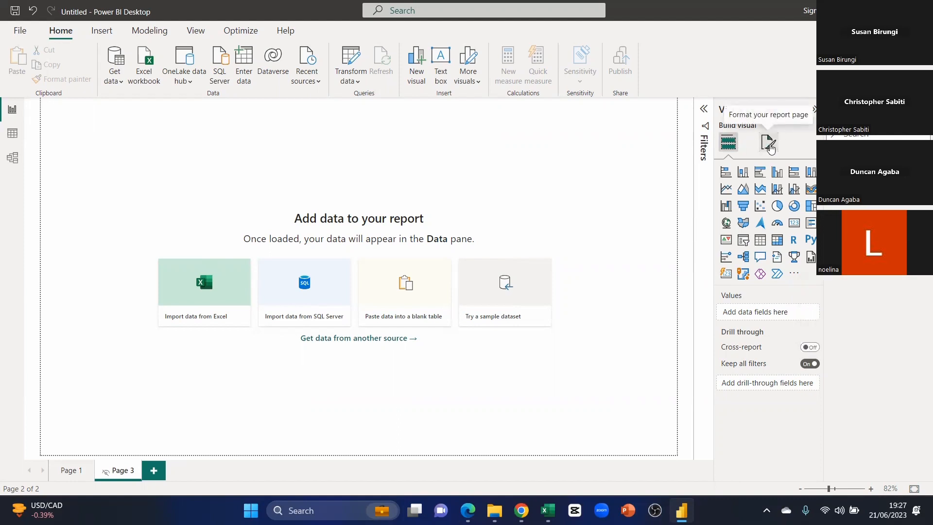
click(764, 147)
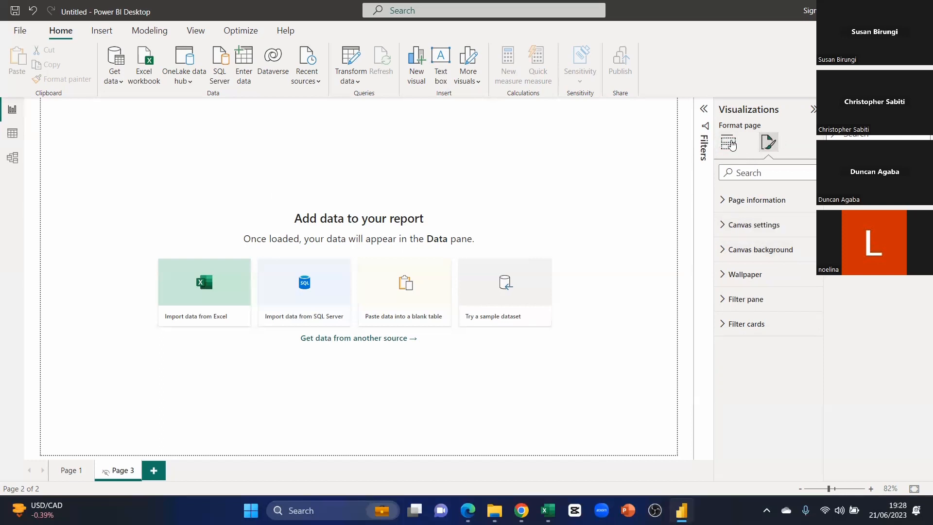
Toggle the Visualizations and Filters panes open and closed, leaving both collapsed together with the Data pane.
click(810, 110)
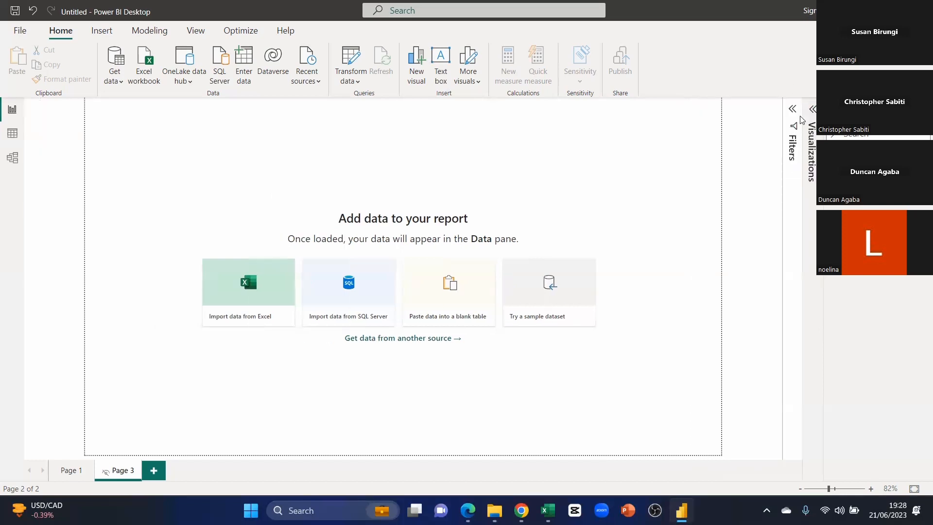
click(791, 108)
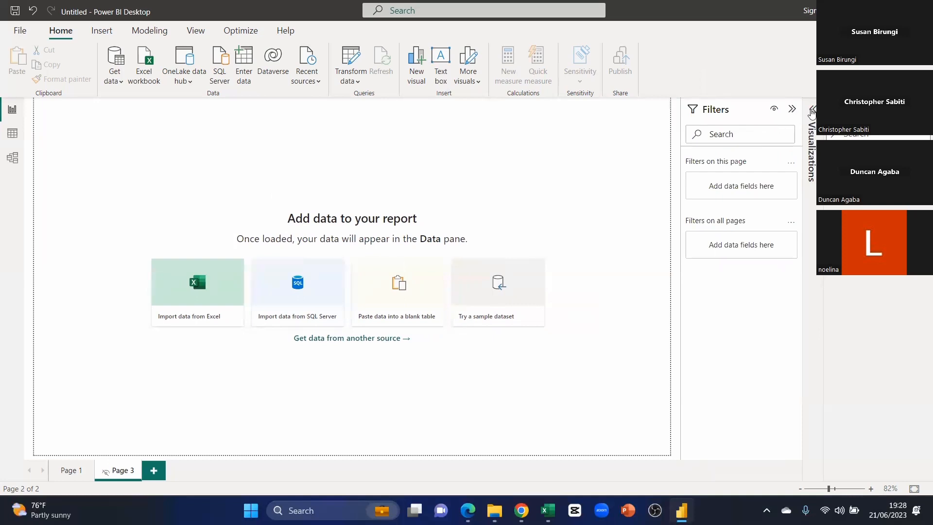
click(811, 112)
click(813, 111)
click(811, 112)
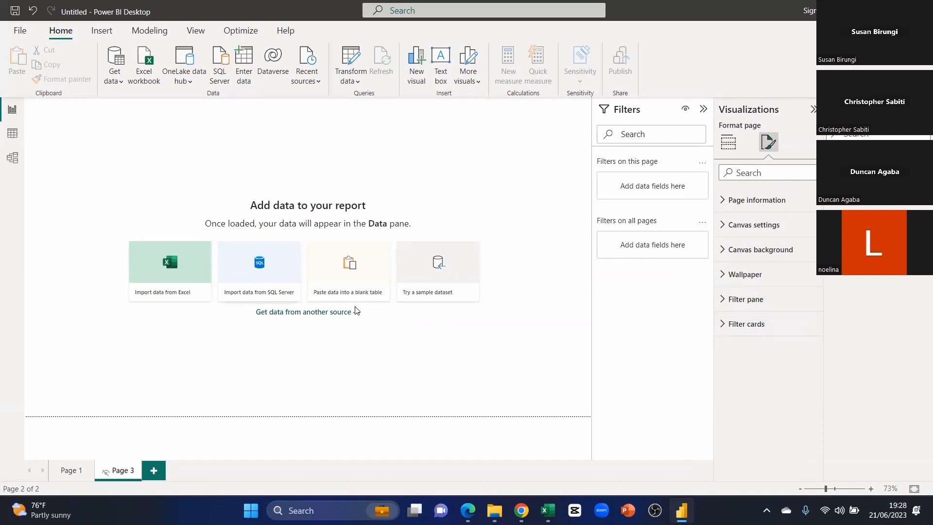
click(702, 110)
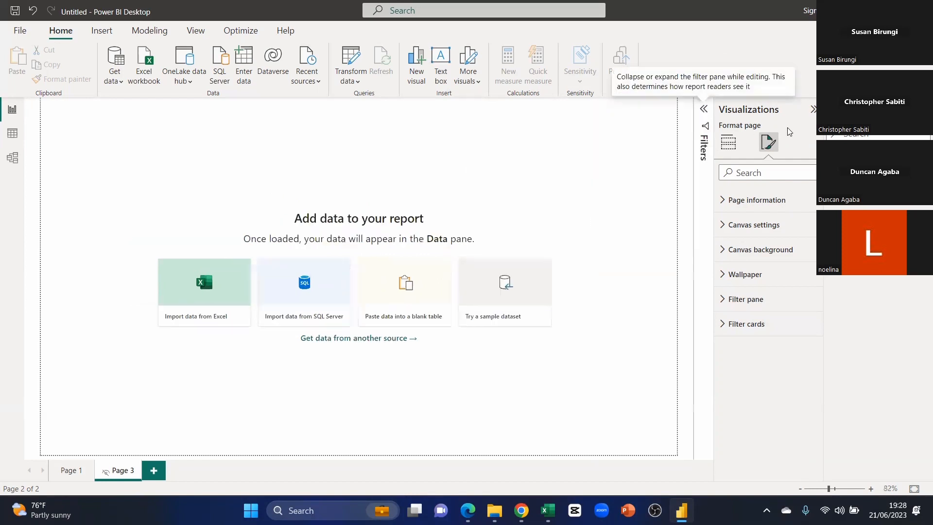
click(812, 109)
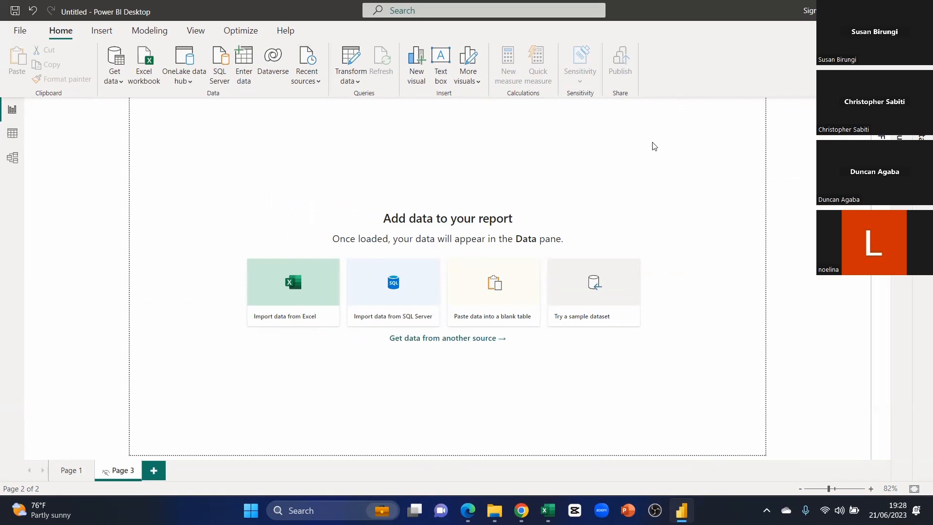
Show the Bookmarks, Selection and Performance analyzer panes one after another to view them, and hide all three again.
click(201, 37)
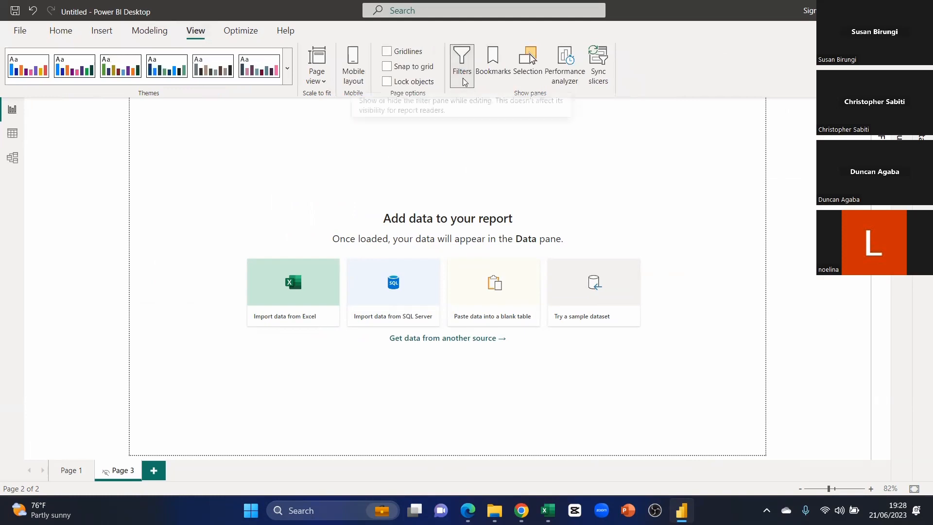
click(491, 64)
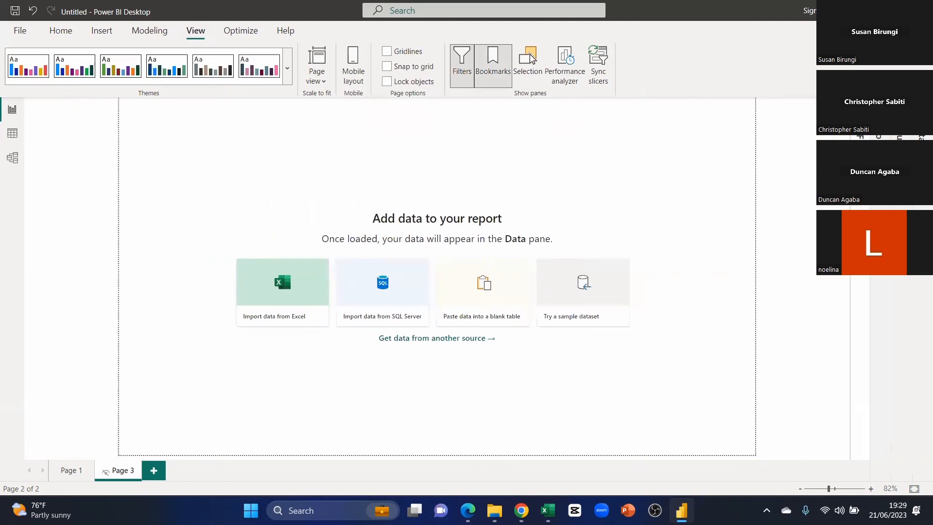
click(531, 58)
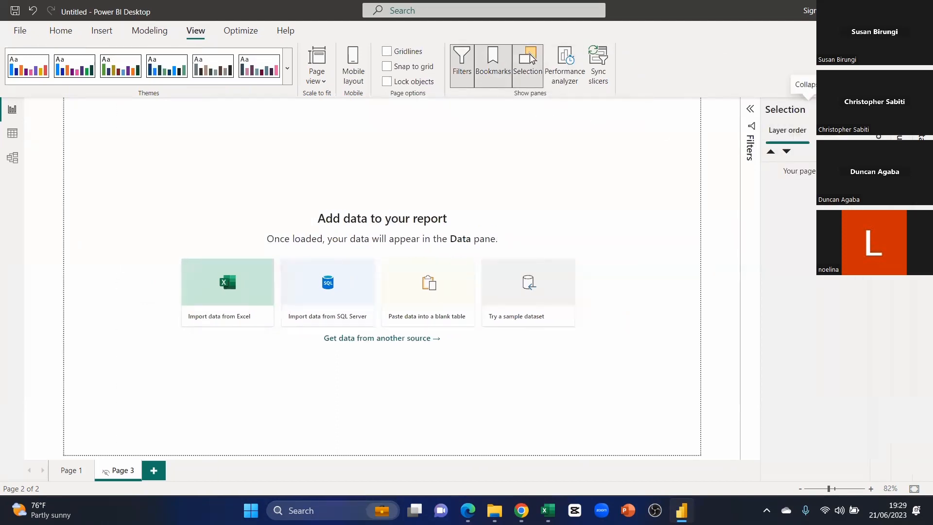
click(845, 109)
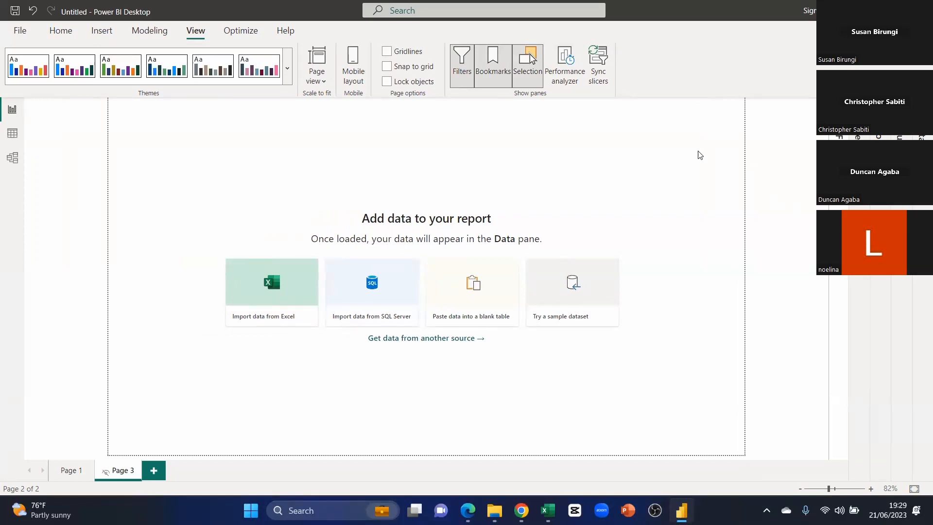
click(564, 69)
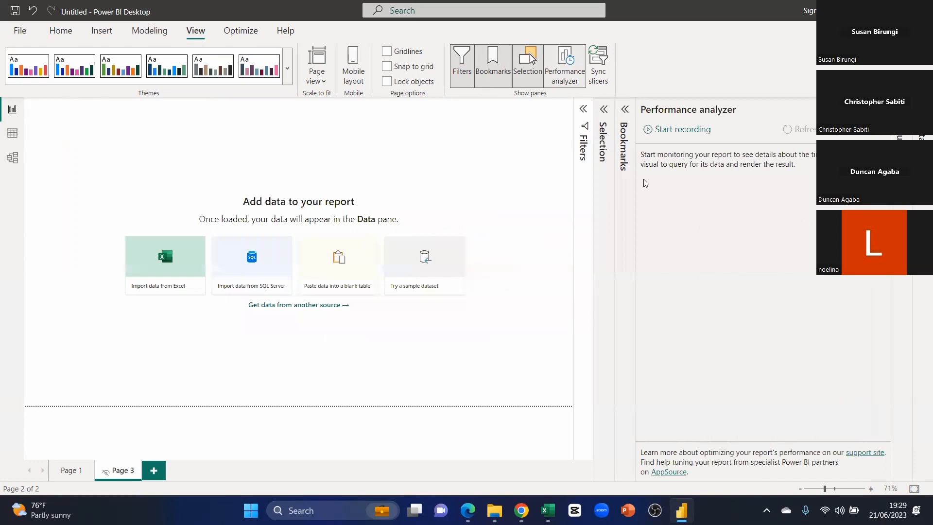
click(866, 109)
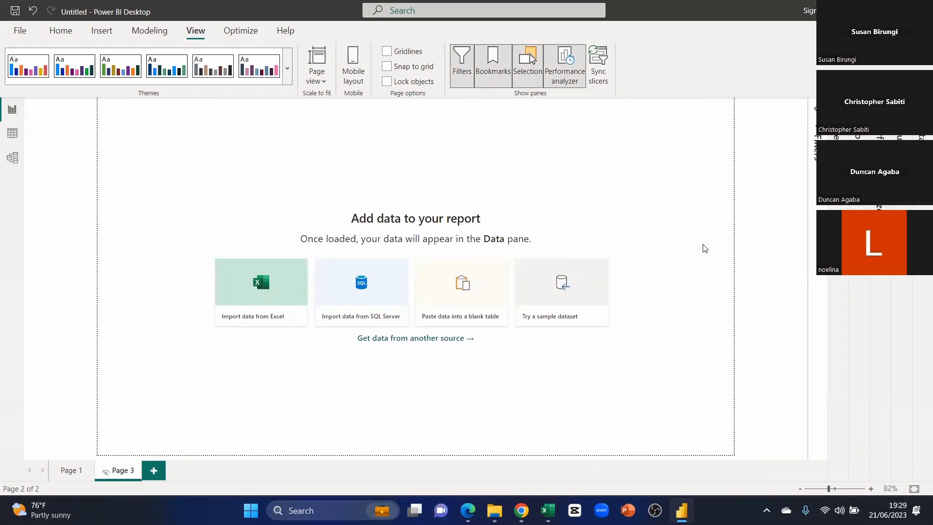
click(565, 65)
click(528, 66)
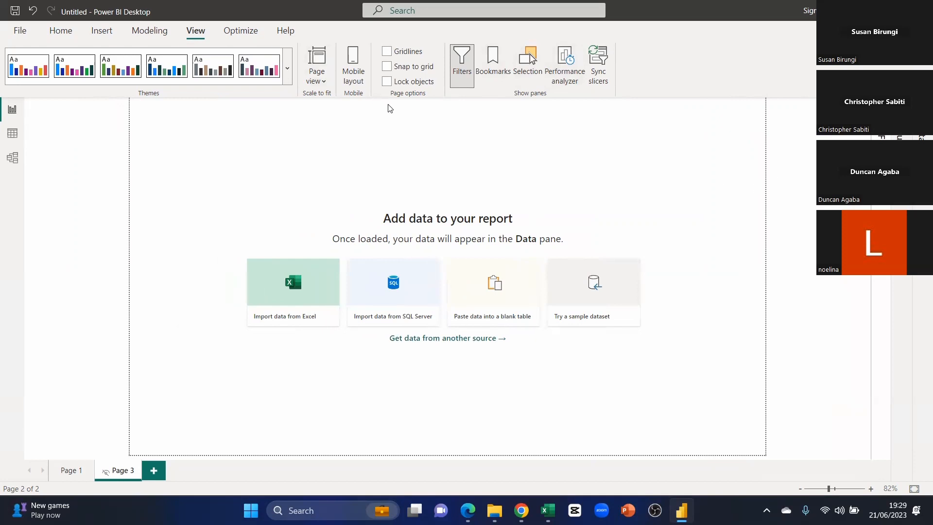
Toggle the Gridlines and Snap to grid page options on and off, and examine the available report themes.
click(387, 52)
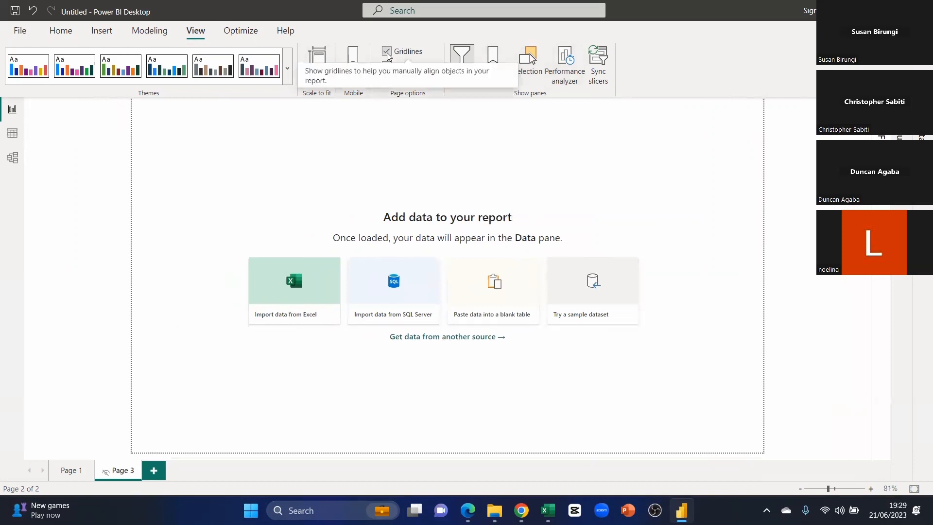
click(386, 52)
click(386, 66)
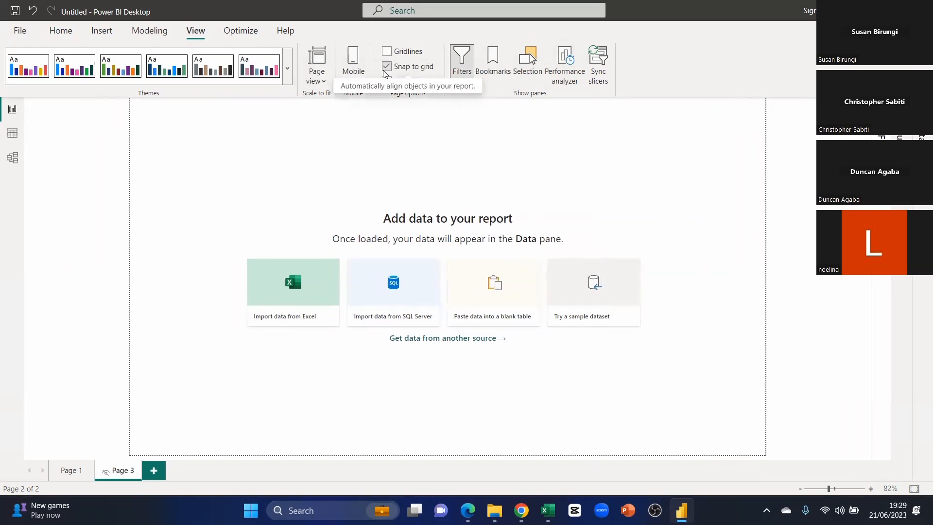
click(386, 67)
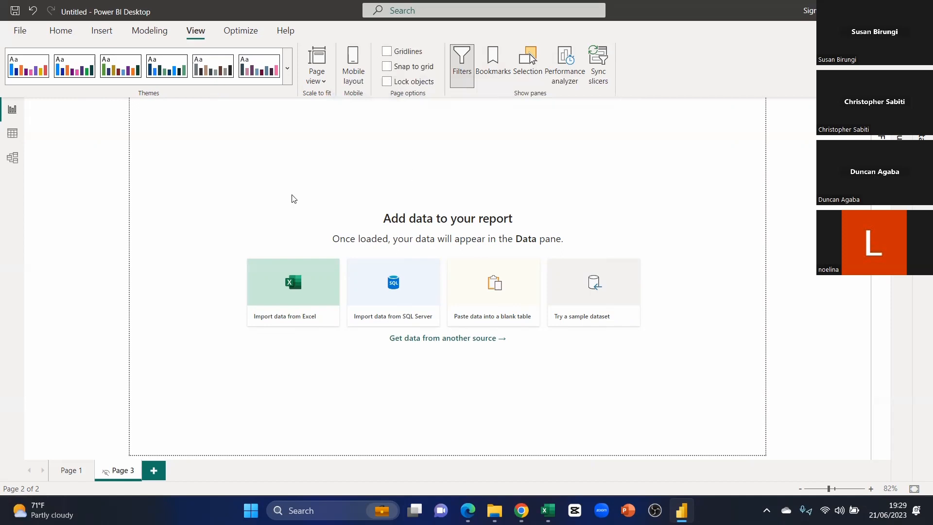
click(289, 75)
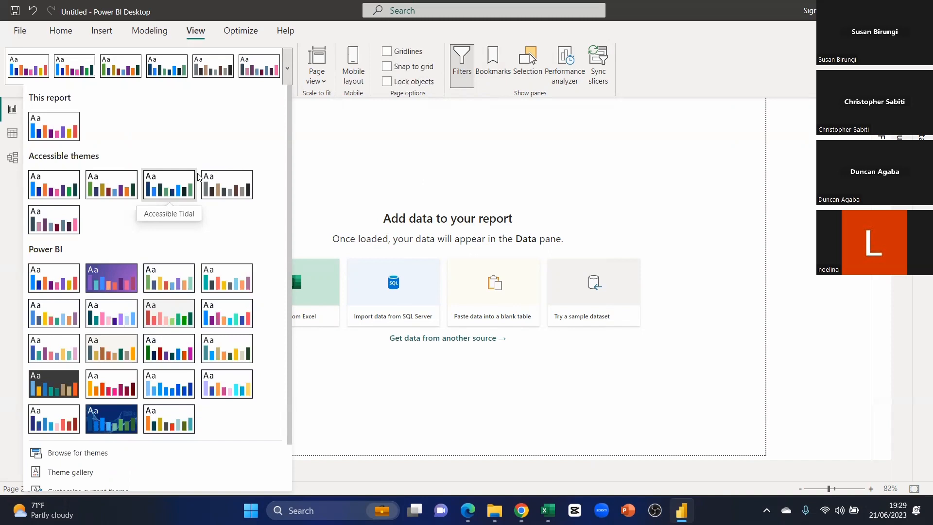
click(295, 143)
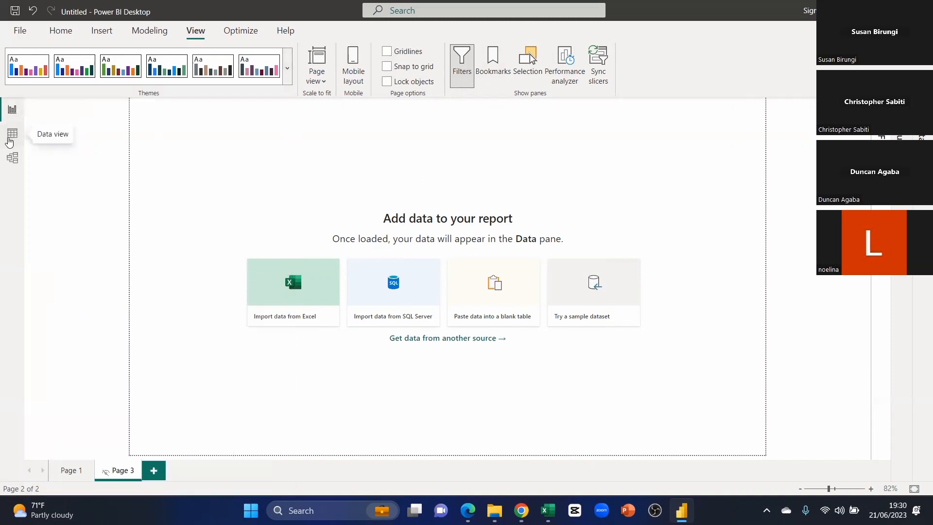
Review the common data sources and, in File Explorer, examine the files in the Northwind Traders folder under LAT_Analytics.
click(59, 36)
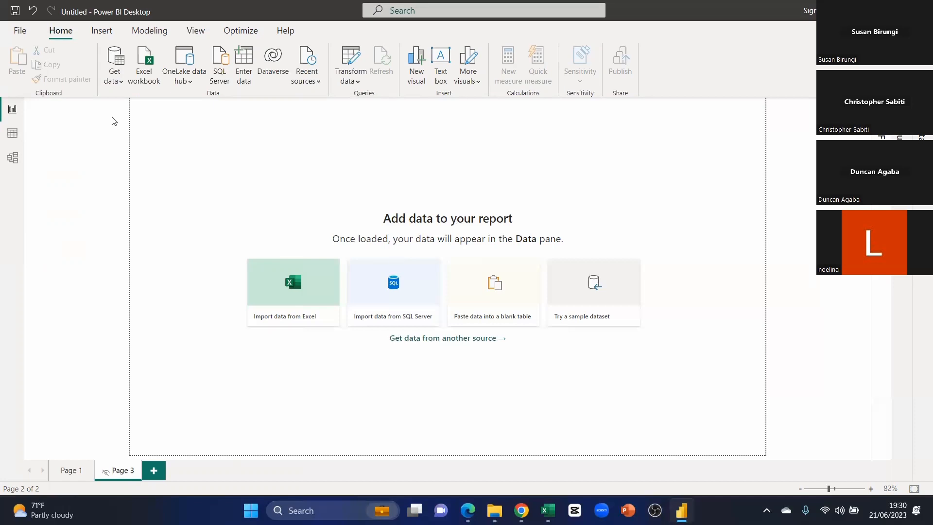
click(121, 82)
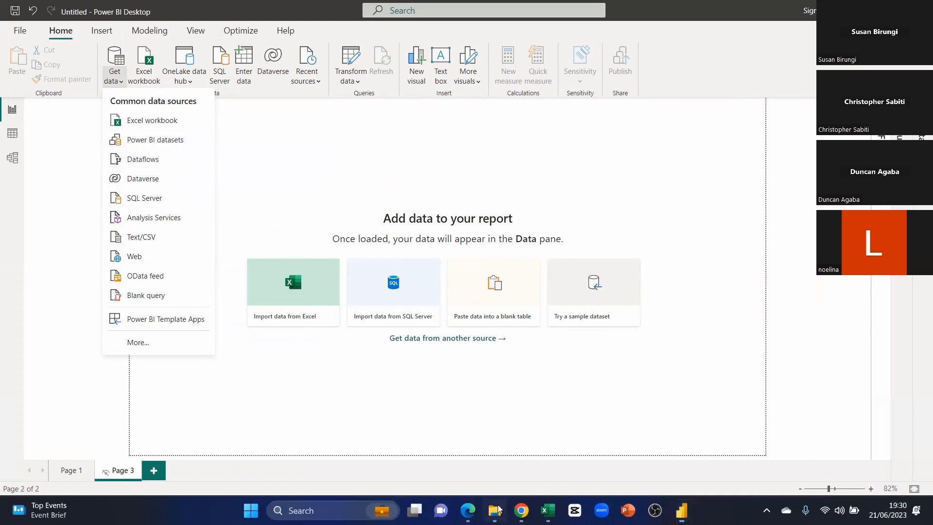
key(alt+Tab)
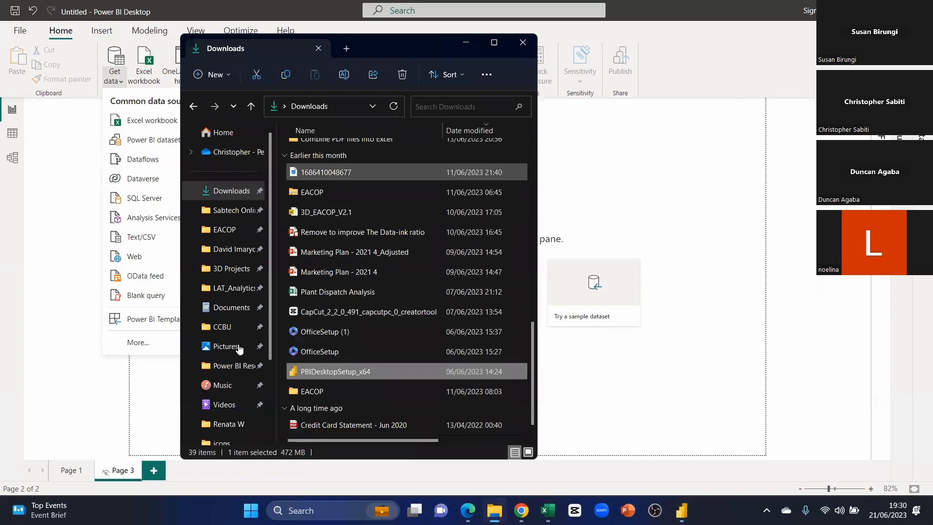
click(237, 288)
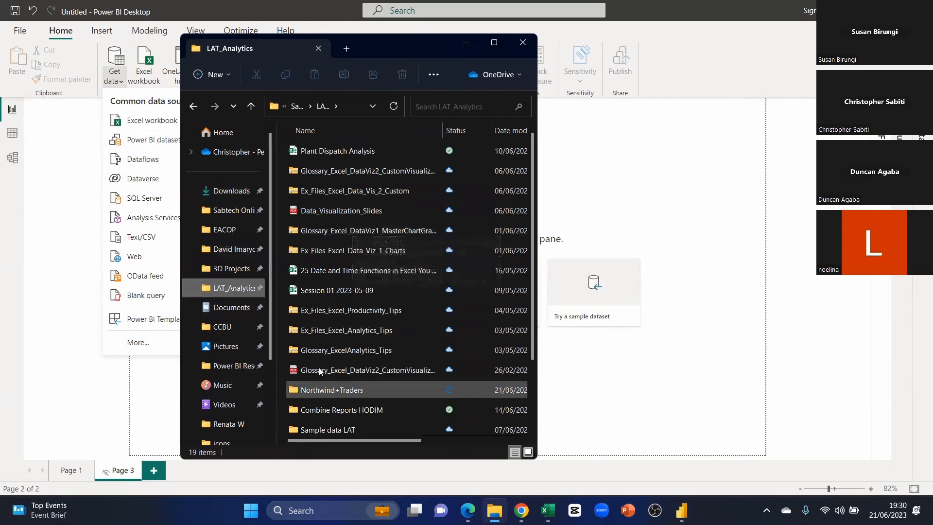
scroll(357, 407, down, 2)
double_click(332, 307)
double_click(318, 150)
drag(317, 301, 307, 148)
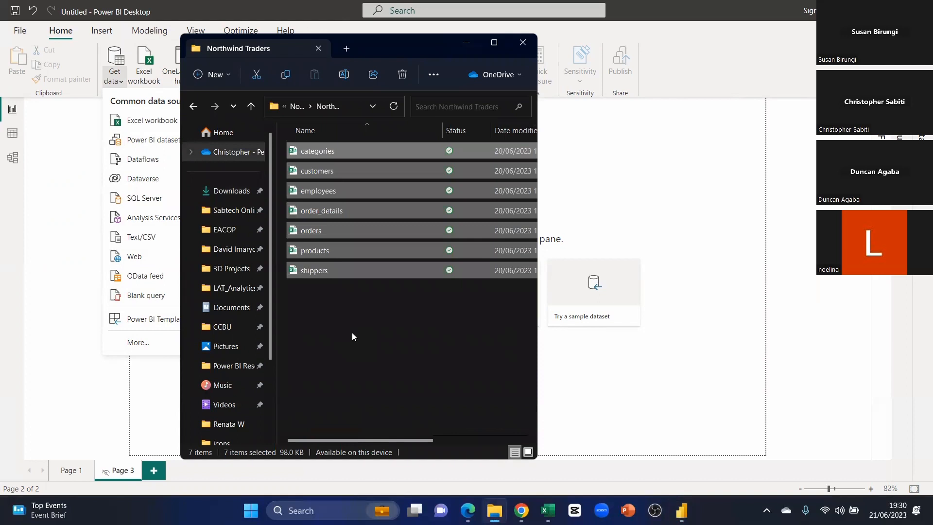
click(71, 348)
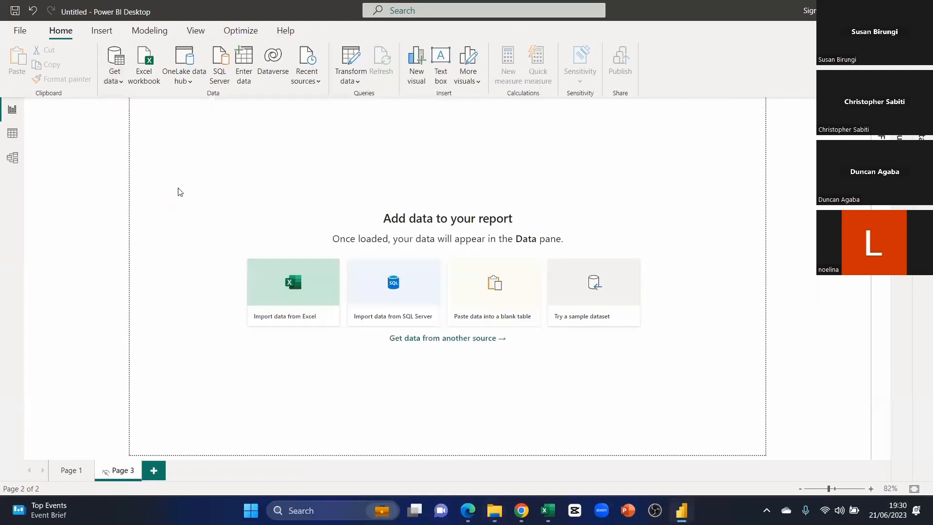
Bring up the full Get Data connector list, browse it to the end, and view the certified connectors documentation page in the browser.
click(120, 81)
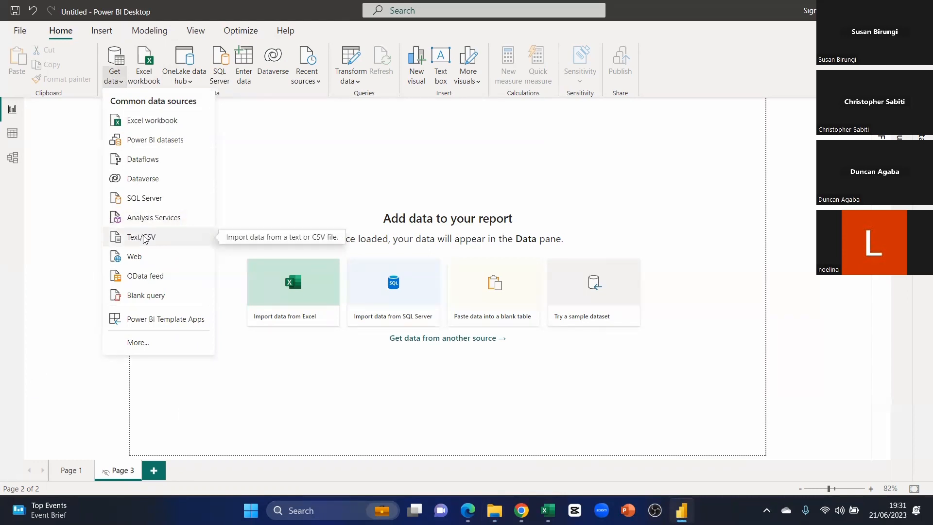
click(139, 343)
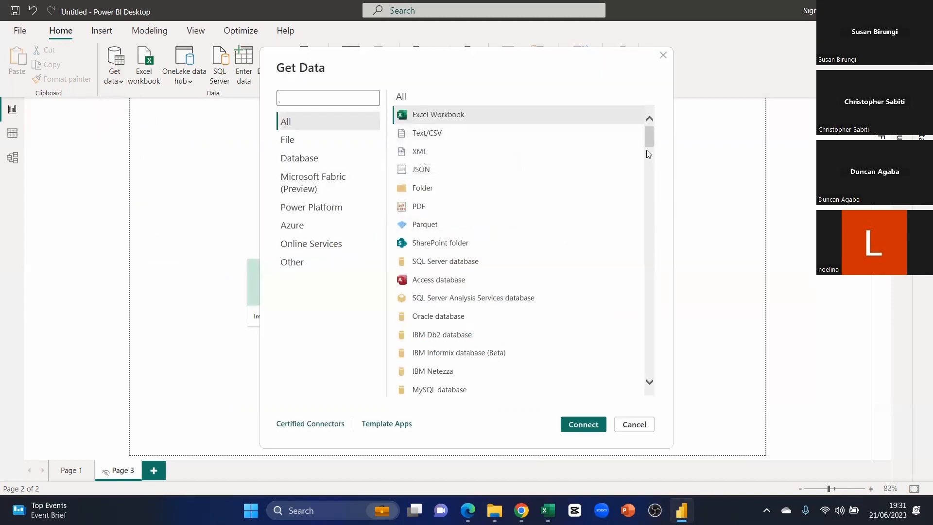
scroll(646, 150, down, 15)
scroll(651, 379, down, 15)
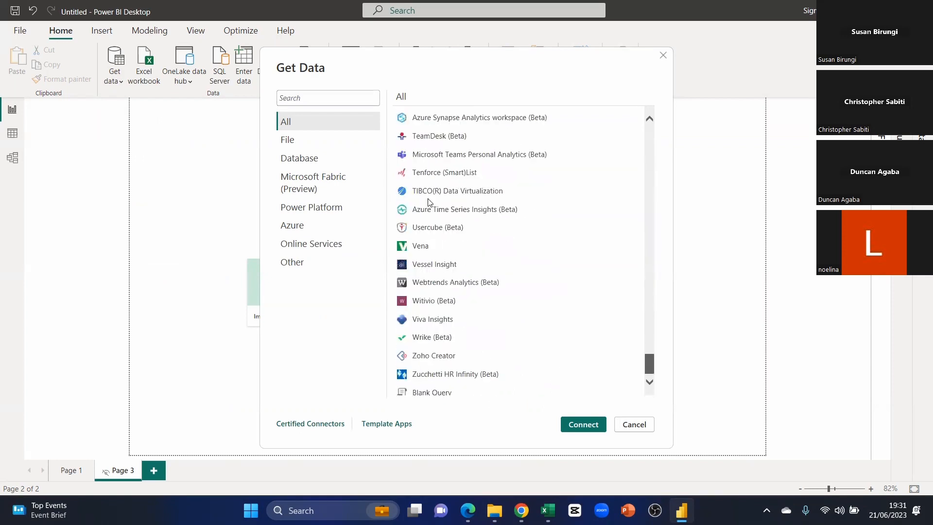
scroll(408, 301, up, 10)
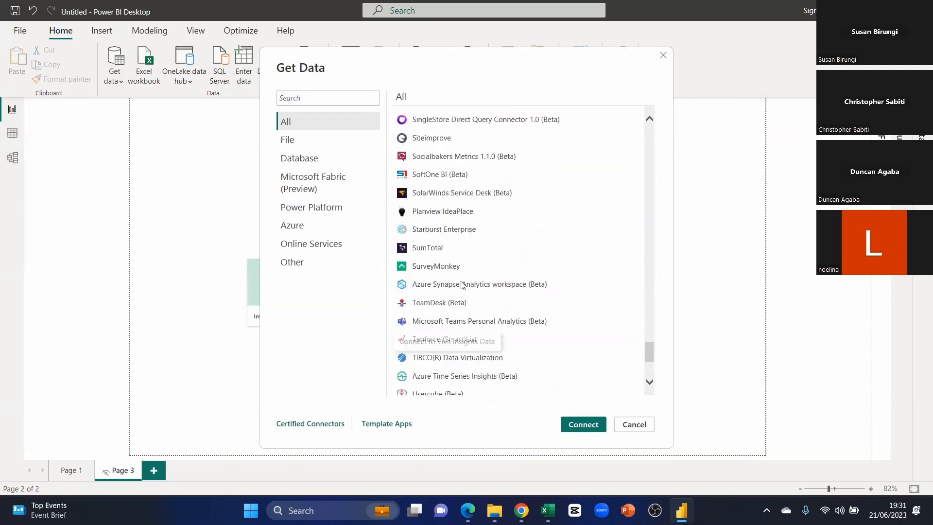
click(309, 430)
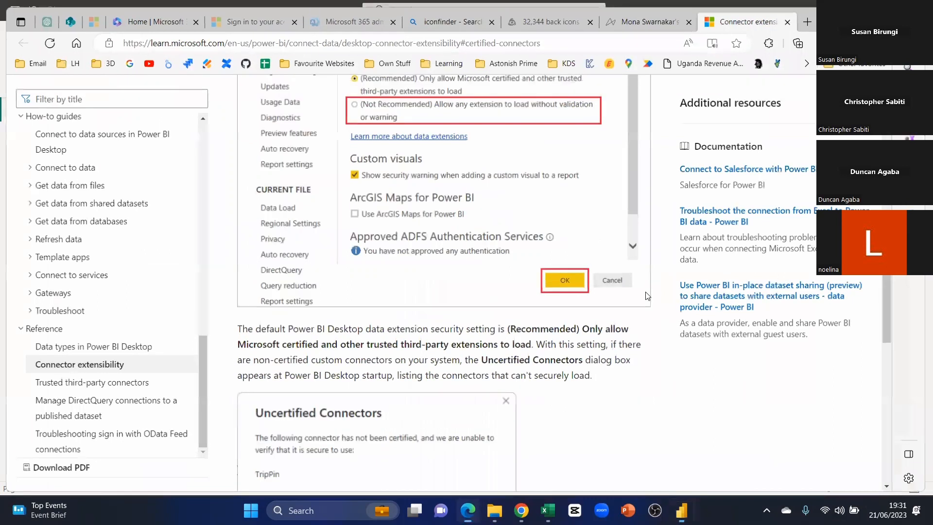
key(alt+Tab)
Browse back up through the Get Data list and examine the connectors for third-party, online and Microsoft services.
drag(646, 290, 644, 286)
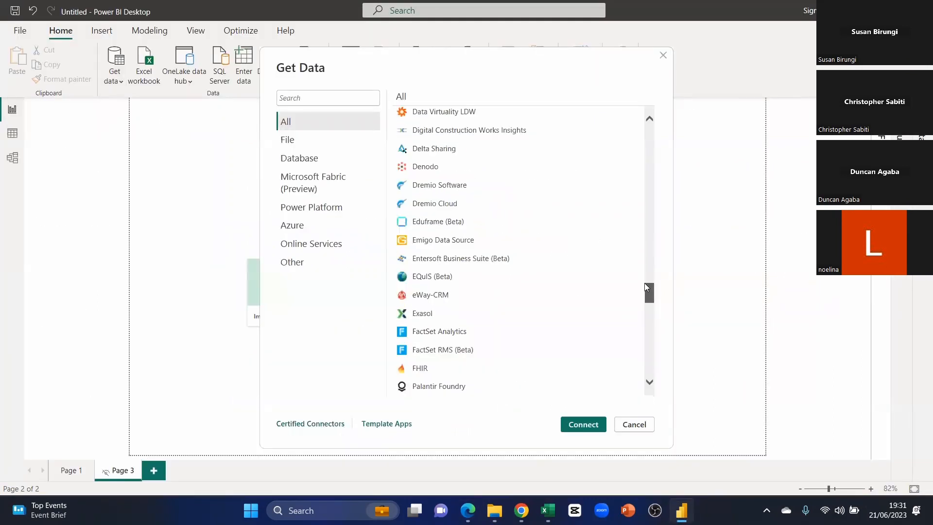
click(648, 267)
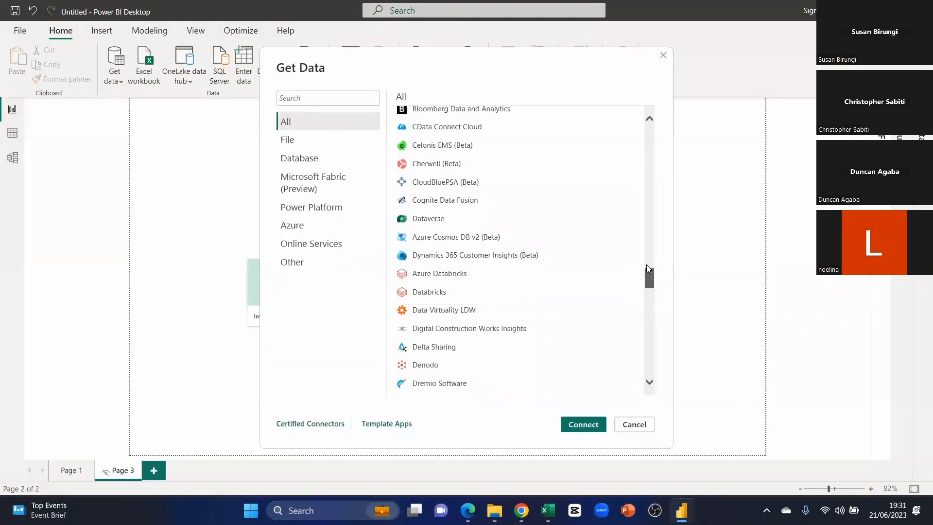
click(647, 265)
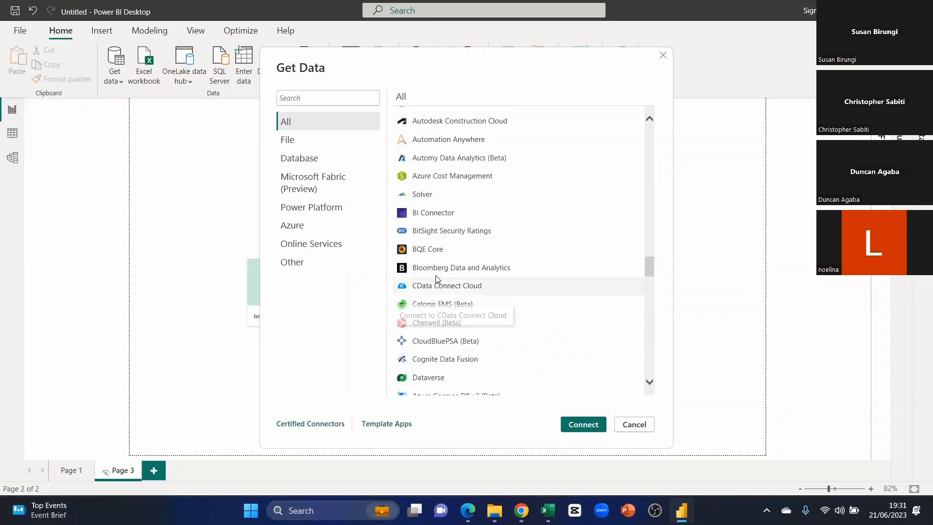
scroll(458, 285, up, 5)
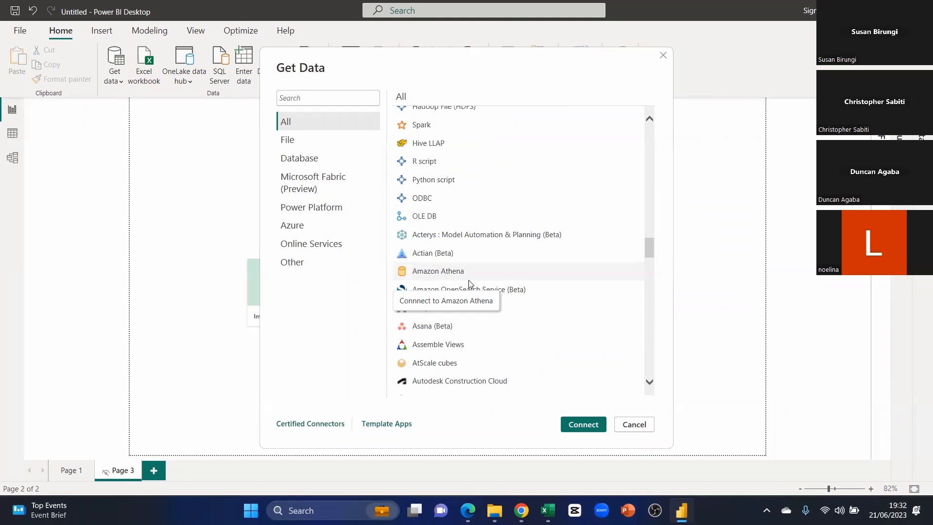
scroll(466, 282, up, 3)
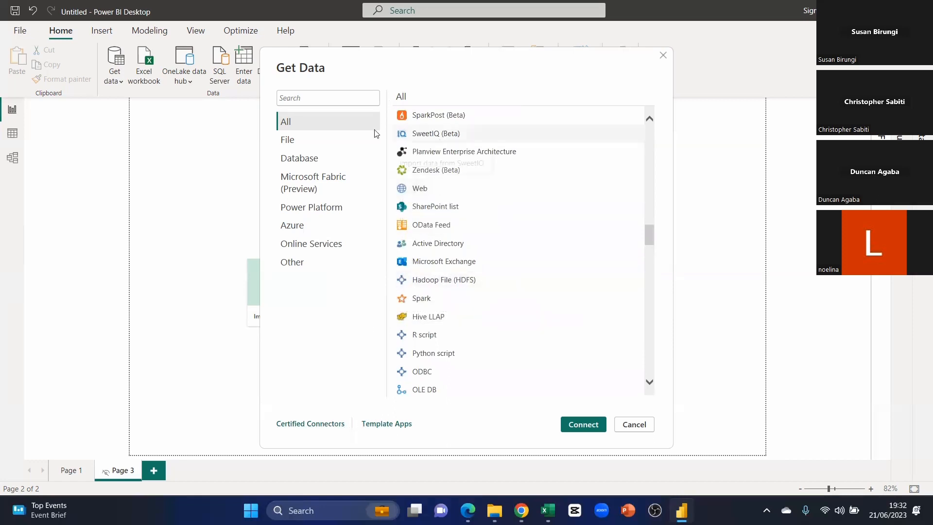
scroll(456, 228, up, 3)
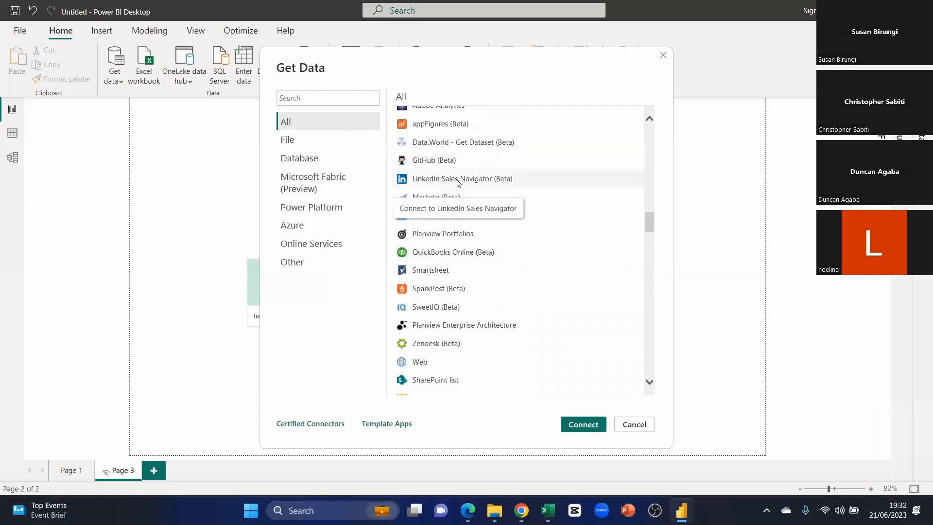
scroll(461, 187, up, 2)
scroll(465, 197, up, 3)
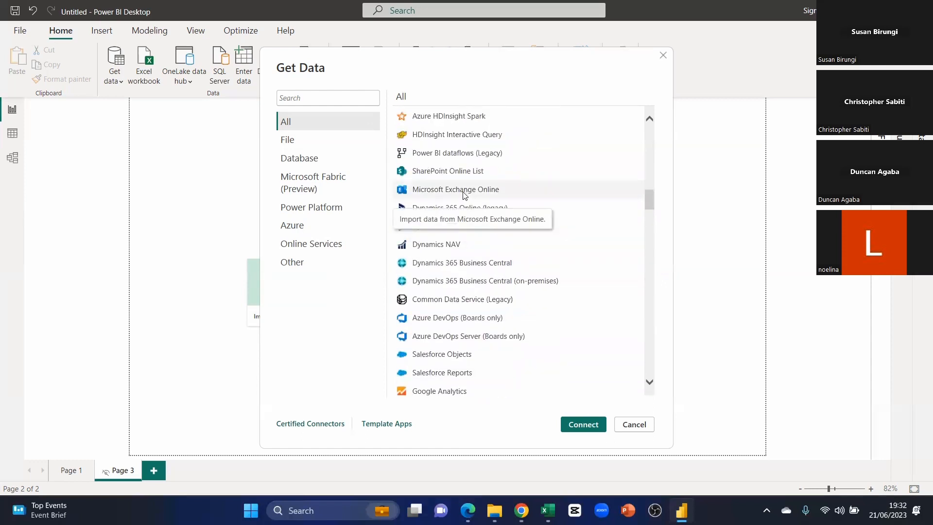
Show the File connectors, select Text/CSV, and close the Get Data dialog without connecting.
click(297, 142)
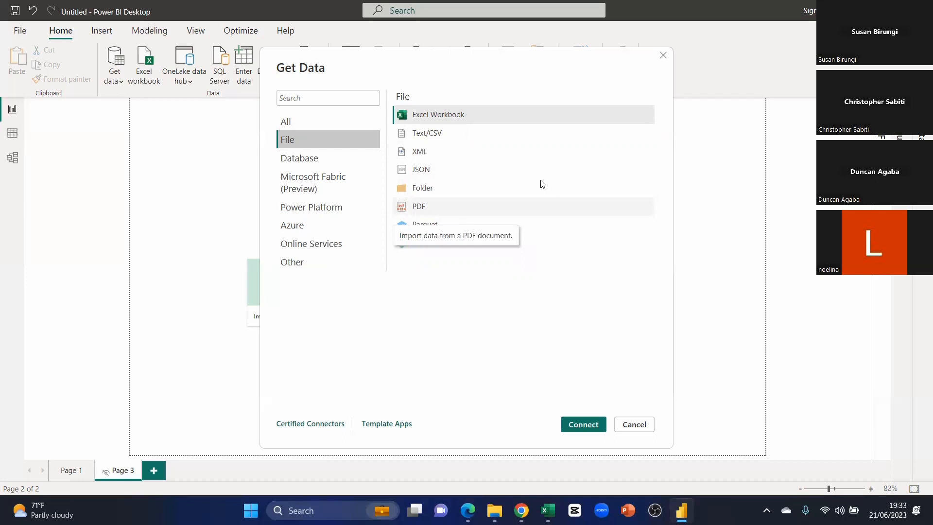
click(434, 133)
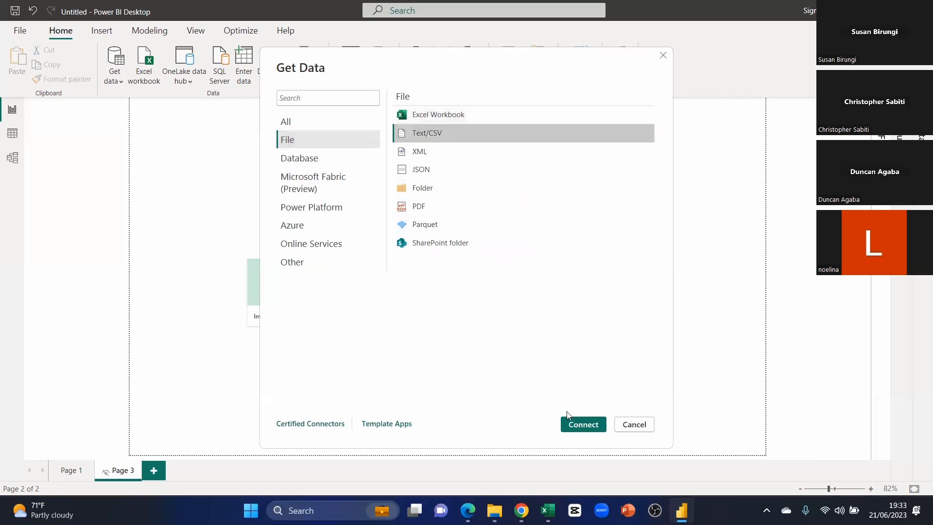
click(663, 55)
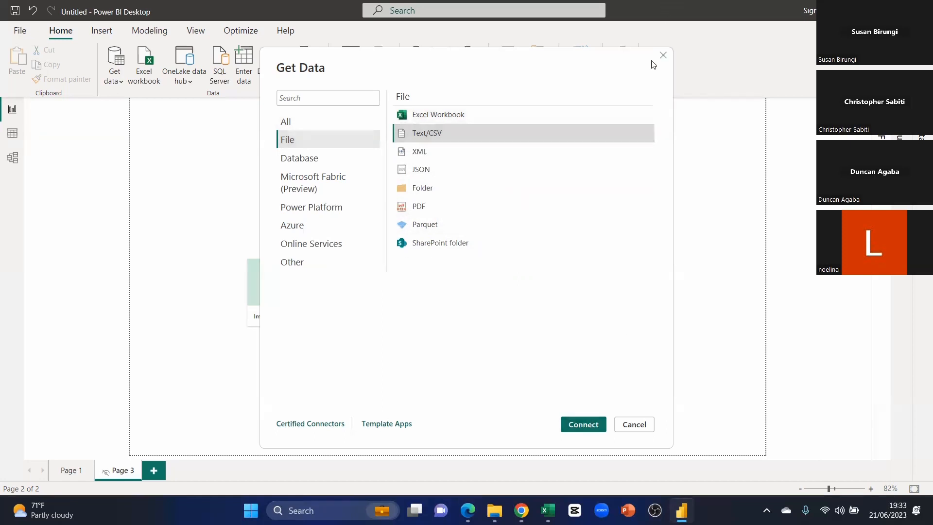
Open the categories CSV file from the Northwind Traders folder inside Northwind+Traders as a Text/CSV data source.
click(115, 77)
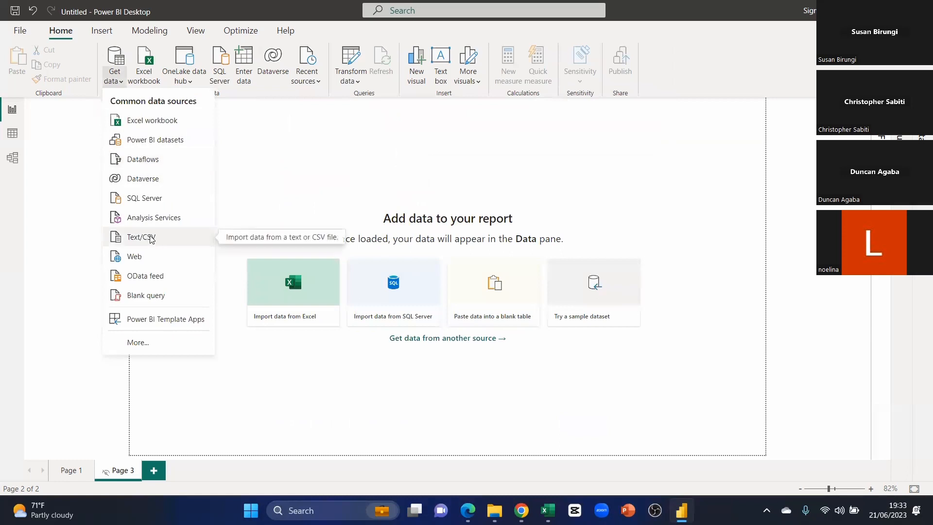
click(138, 240)
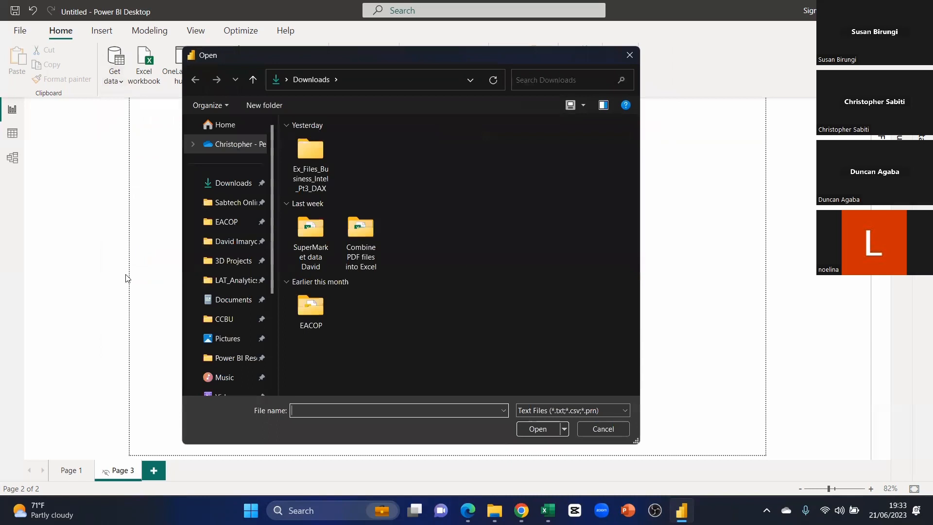
scroll(236, 333, down, 2)
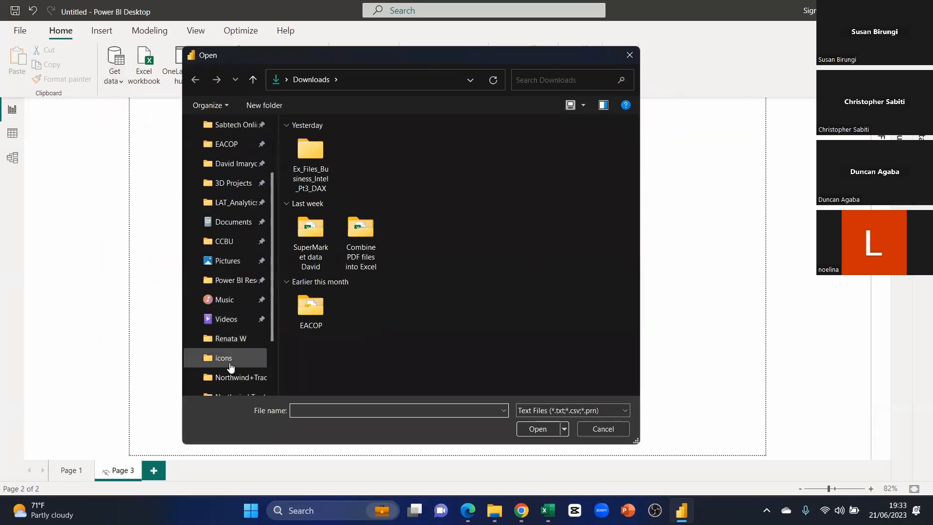
click(238, 378)
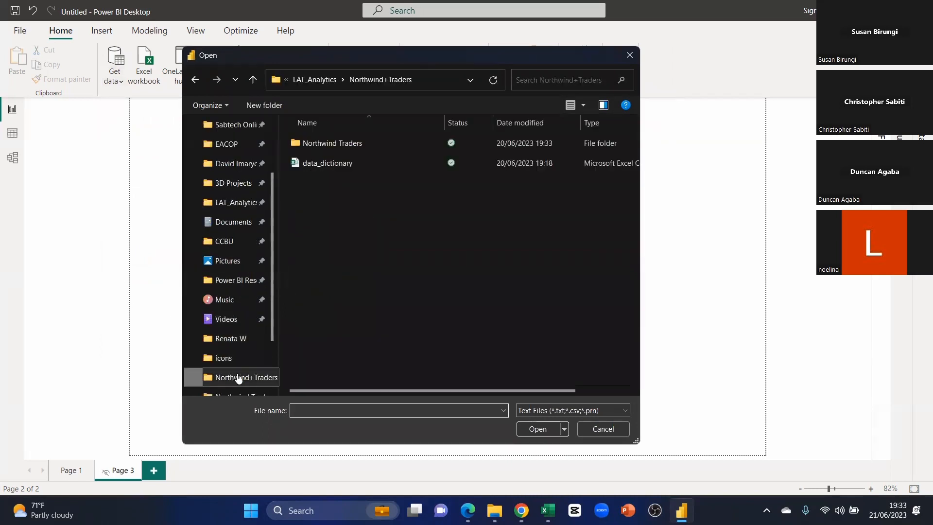
double_click(337, 143)
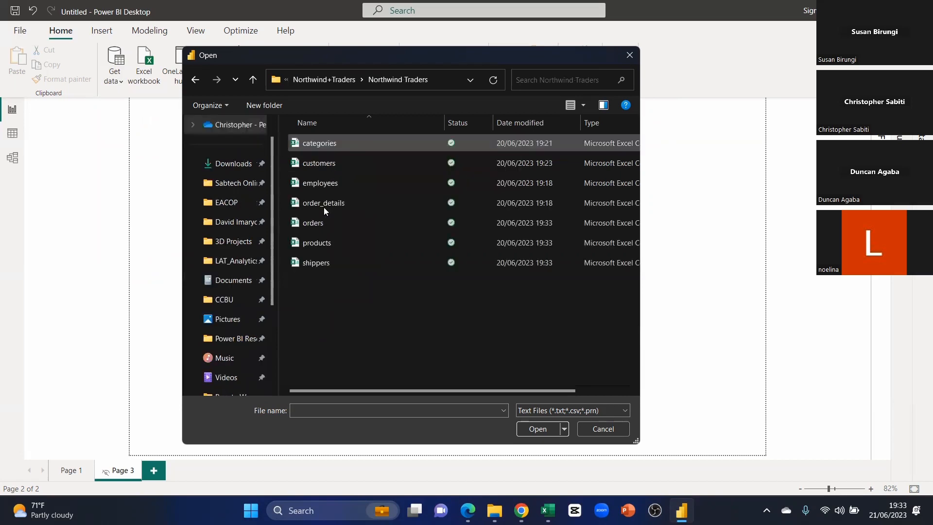
click(322, 150)
click(536, 429)
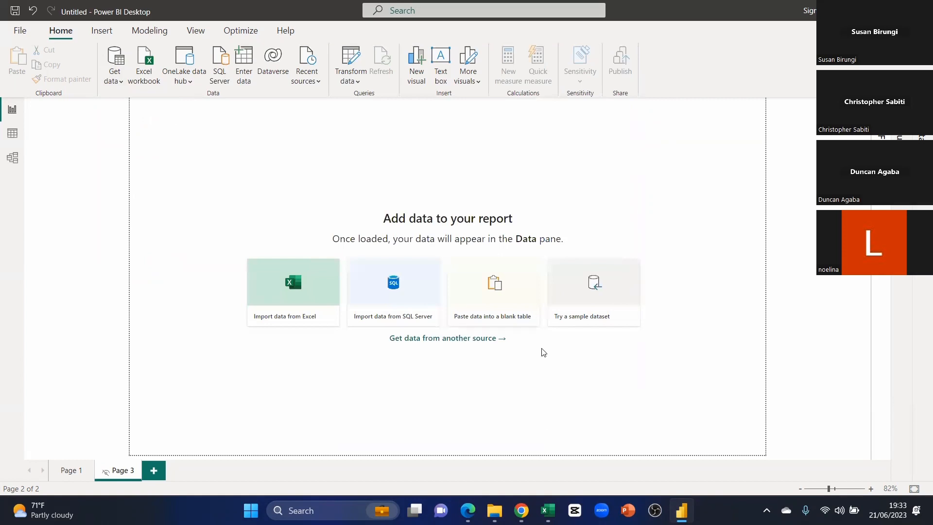
Load the previewed categories data into the report and check its table in Data view before returning to the report.
drag(393, 60, 359, 63)
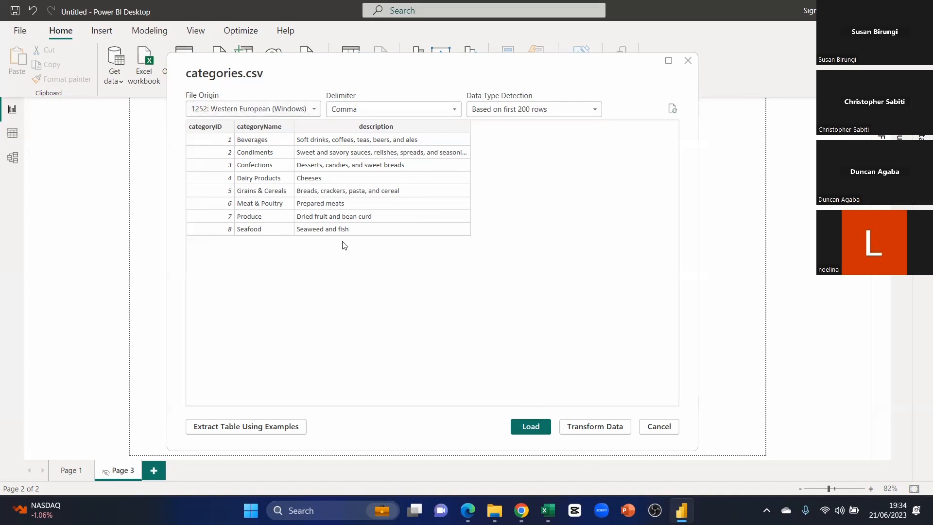
click(531, 428)
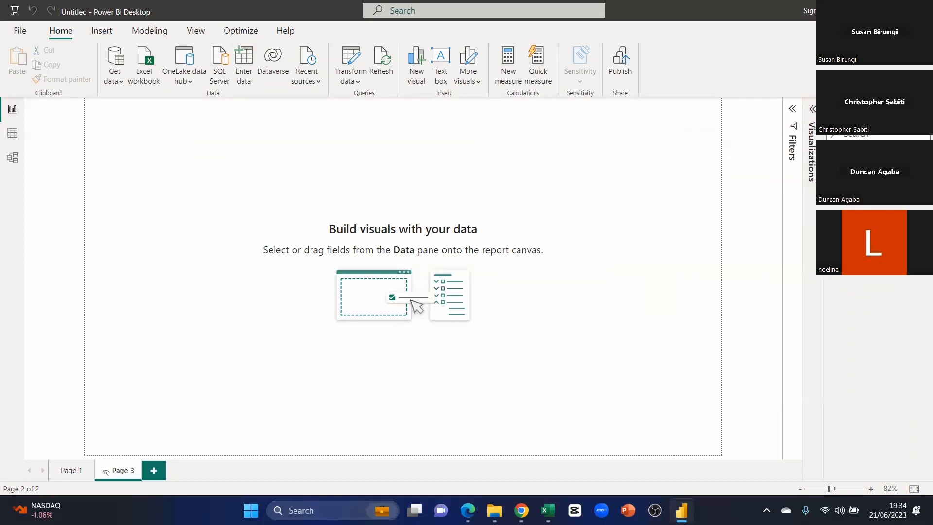
click(13, 134)
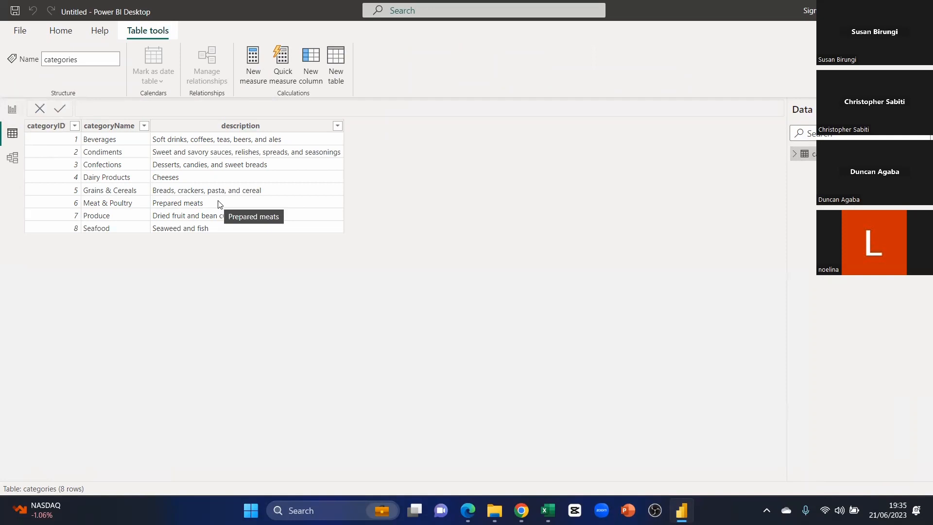
click(12, 109)
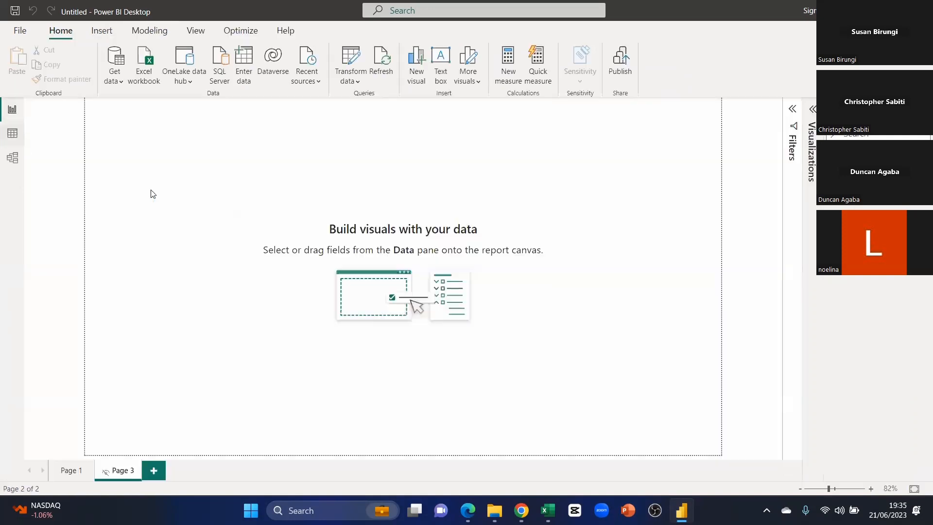
Import the customers CSV file from the Northwind Traders folder and open it in Power Query Editor for transformation.
click(120, 87)
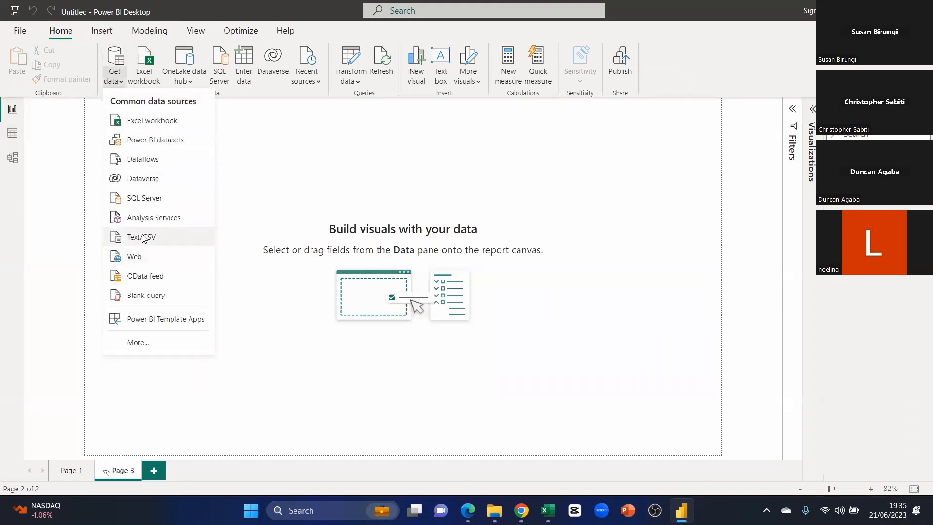
click(142, 236)
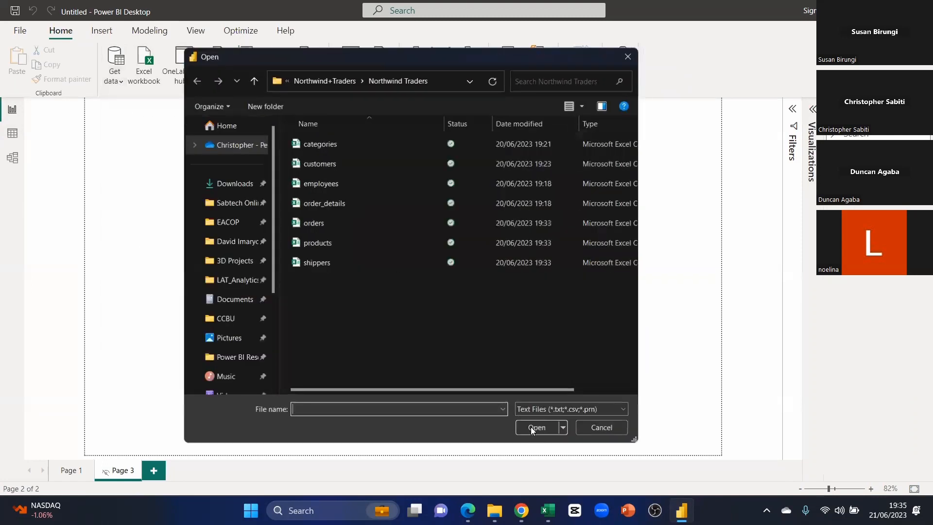
double_click(319, 163)
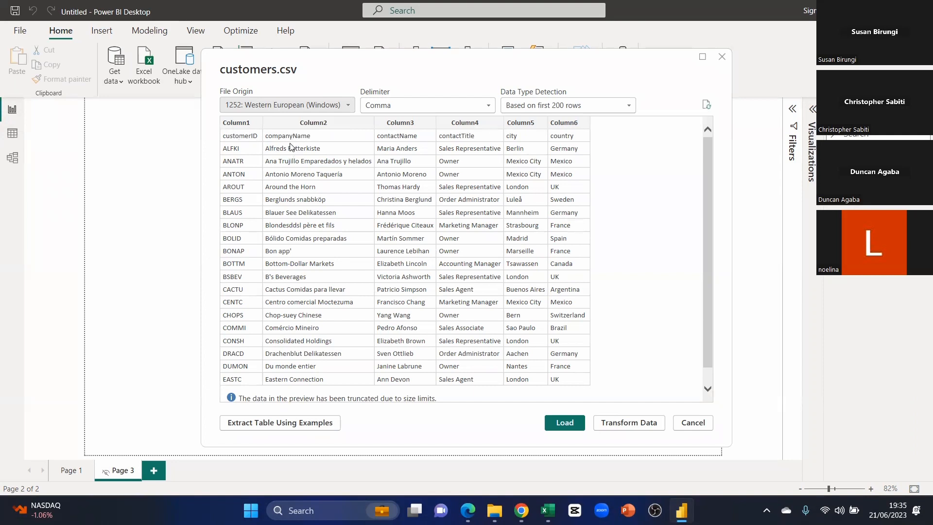
click(631, 426)
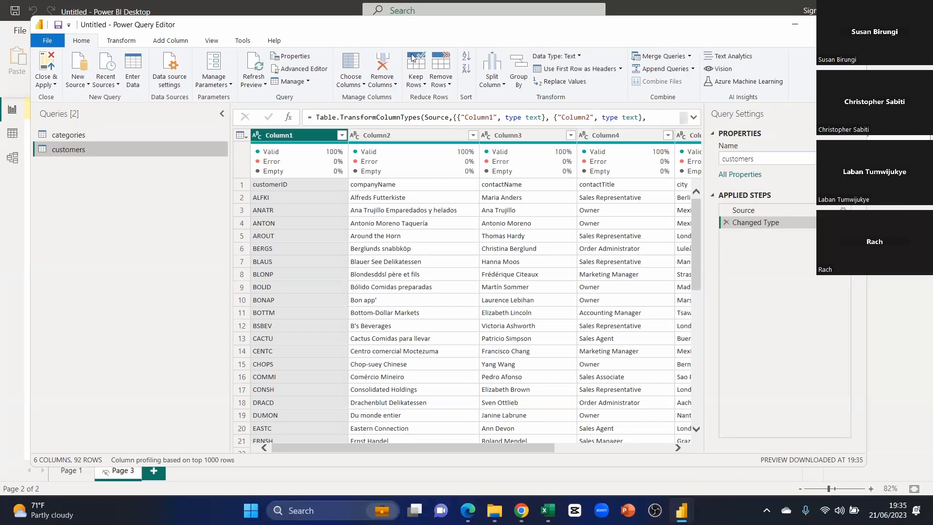
Tour the Power Query Editor's Transform, Add Column, View, Tools and Help commands, ending at the Home commands.
click(121, 40)
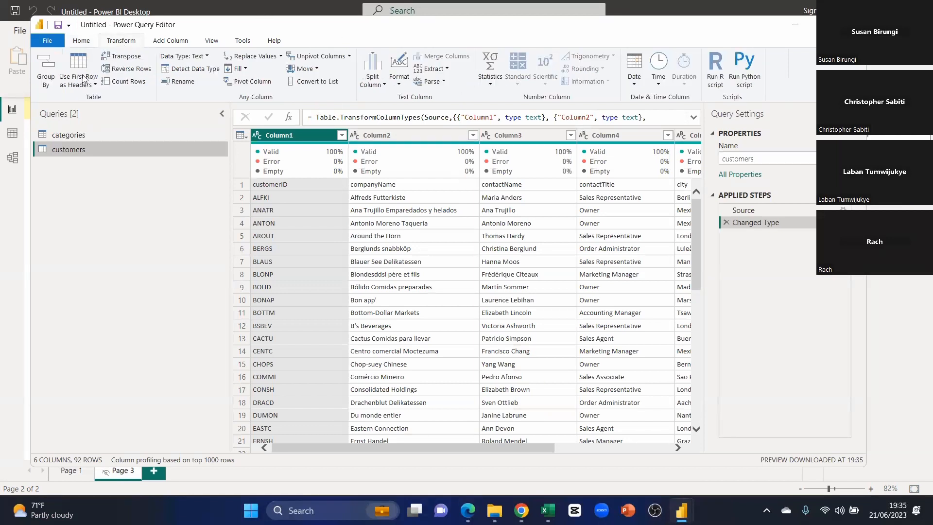
click(179, 44)
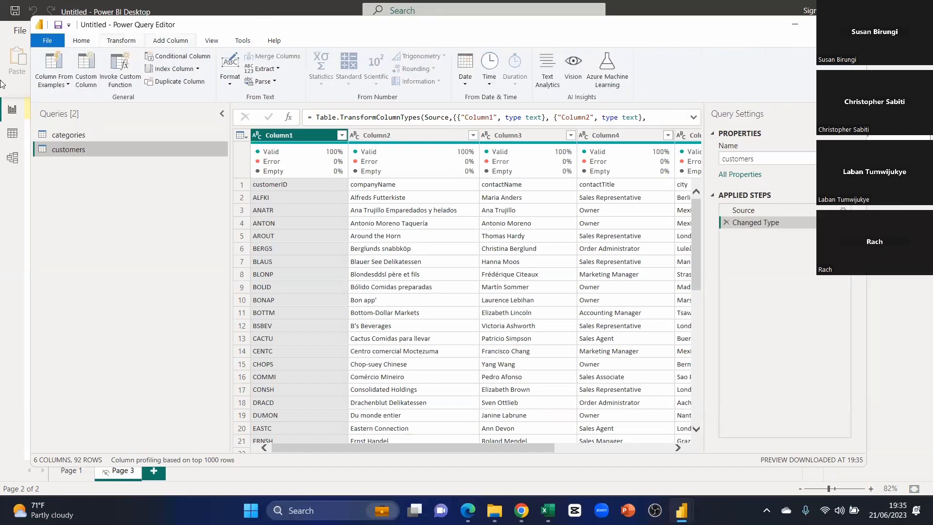
click(214, 42)
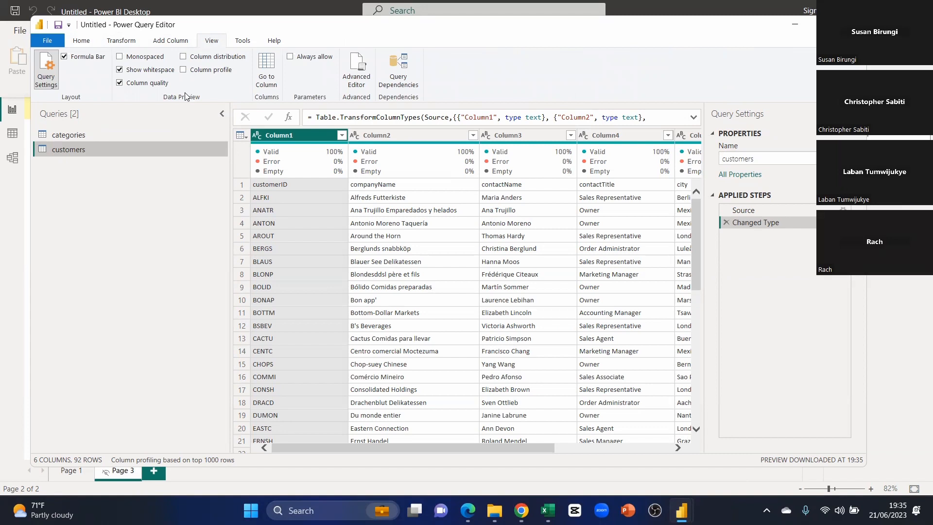
click(244, 41)
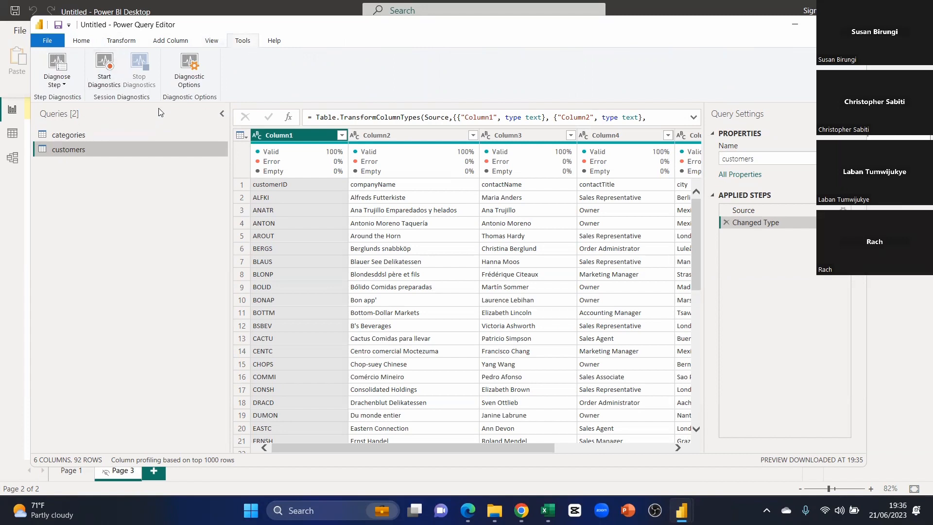
click(275, 41)
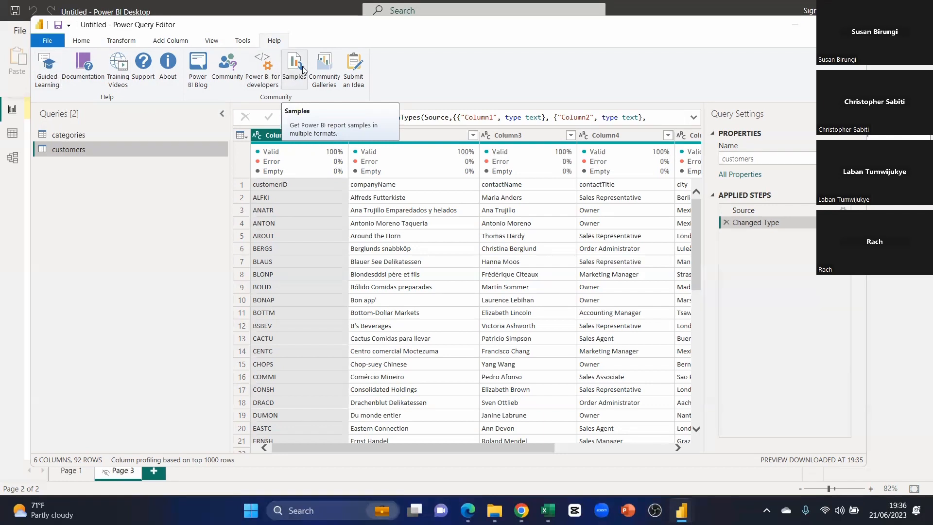
click(78, 41)
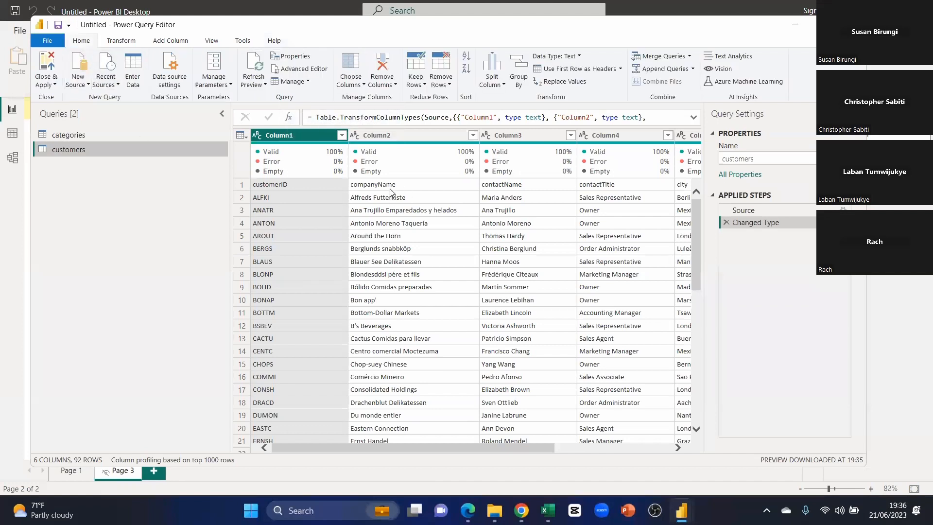
Narrow the Queries pane, promote the first row of the customers query to headers, and check all its columns.
drag(226, 180, 133, 203)
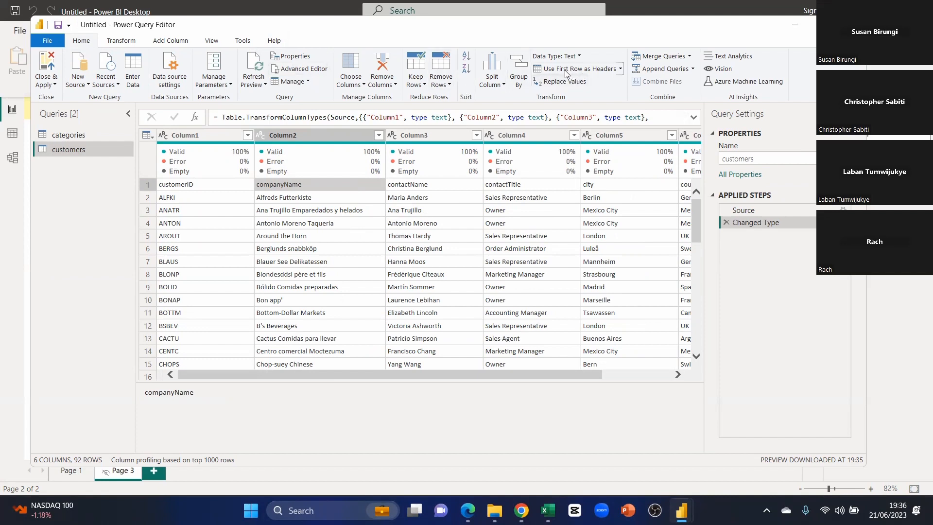
click(587, 72)
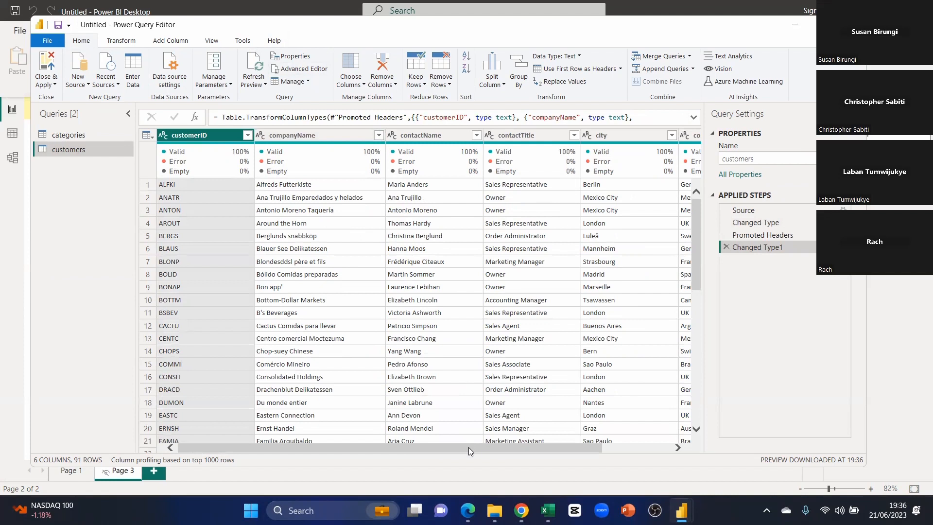
drag(469, 449, 536, 448)
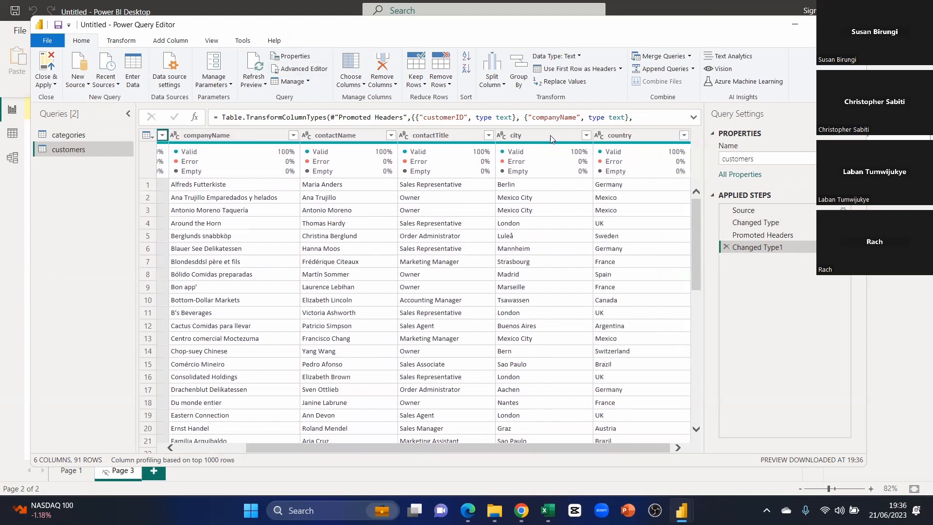
drag(418, 445, 274, 448)
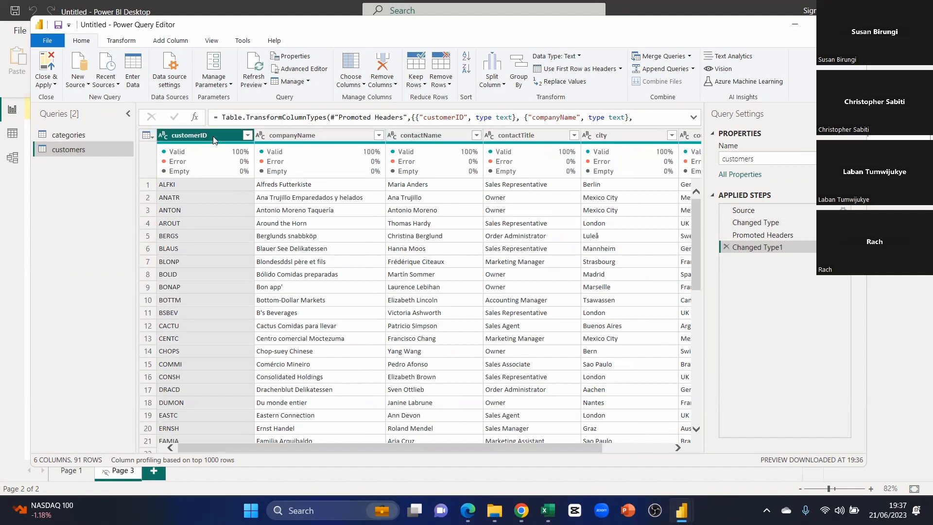
Apply the customers query changes to the model and close Power Query Editor.
click(54, 86)
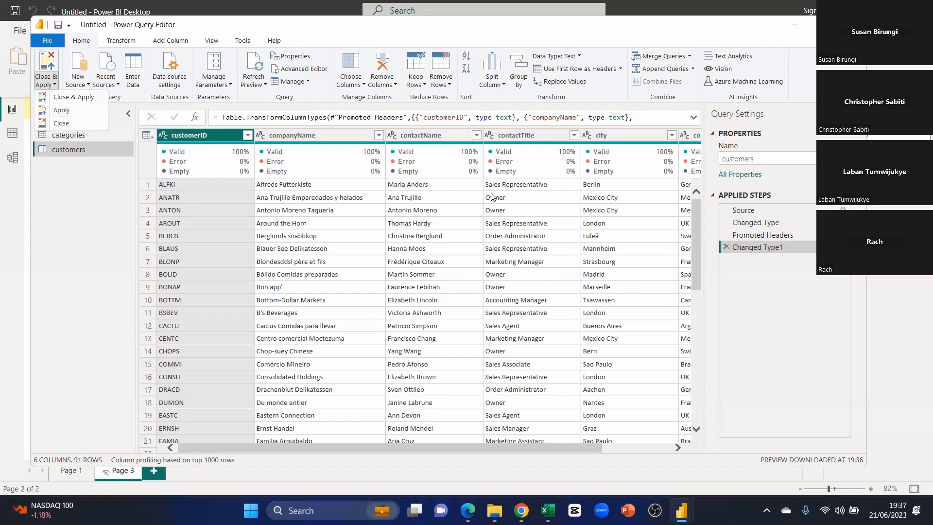
click(60, 111)
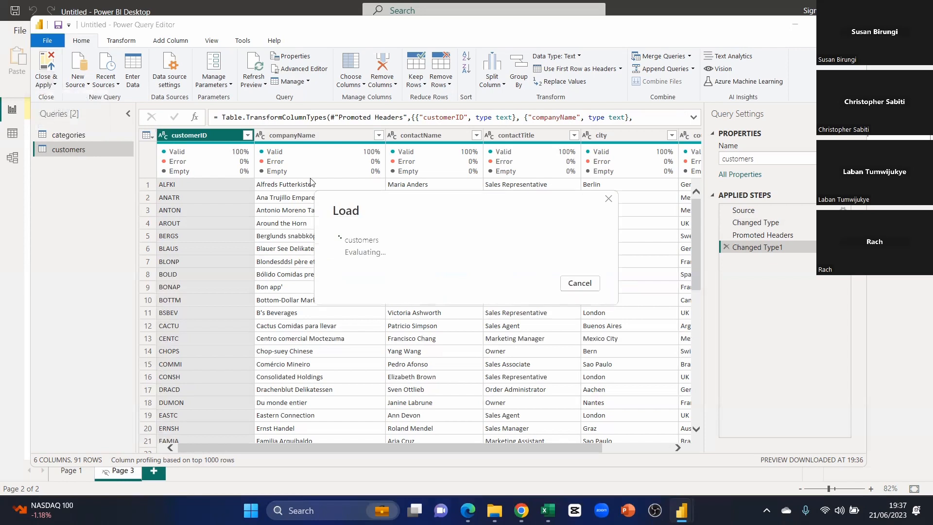
click(436, 136)
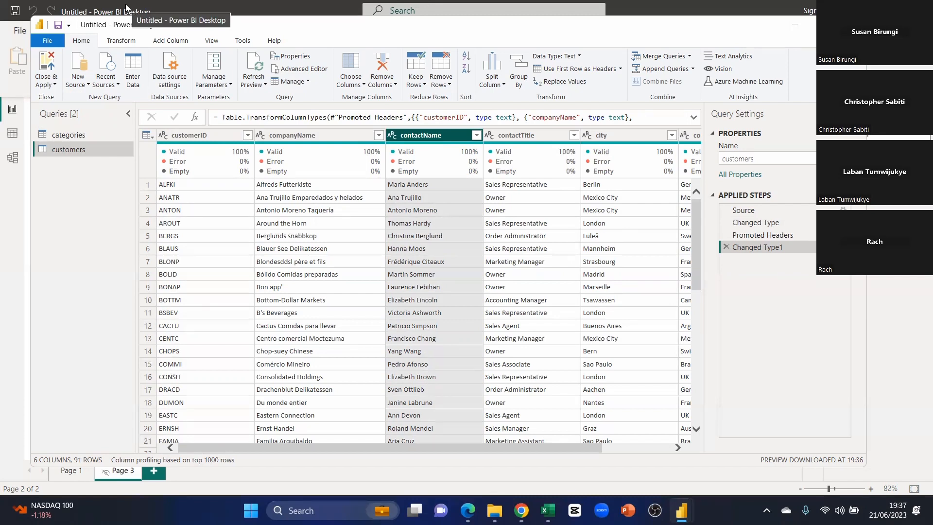
click(47, 86)
click(58, 98)
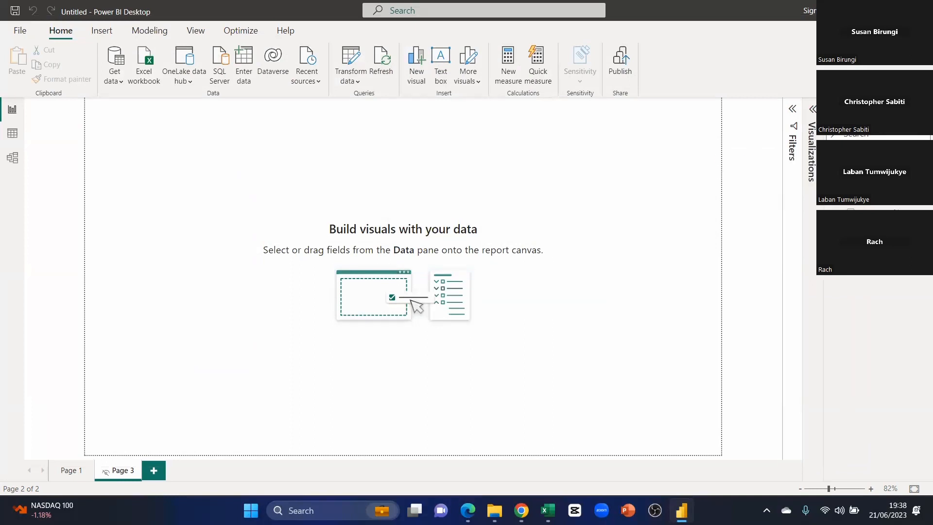
Examine the loaded categories and customers tables in Data view, expanding the categories fields and browsing the customer rows.
click(832, 154)
click(15, 141)
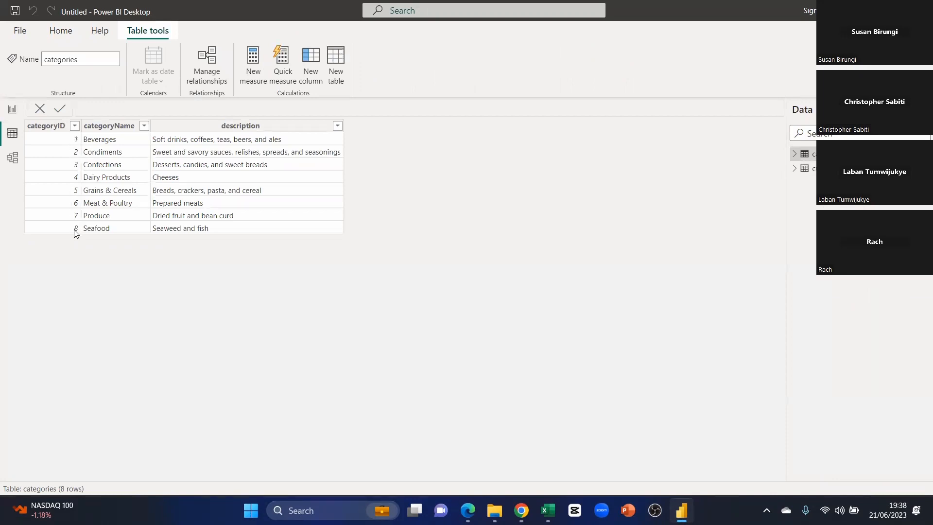
click(795, 155)
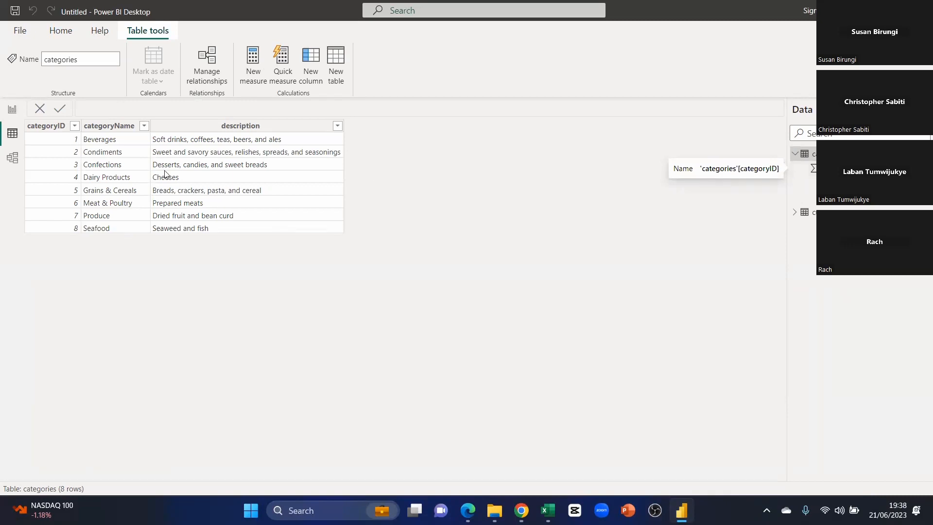
click(807, 212)
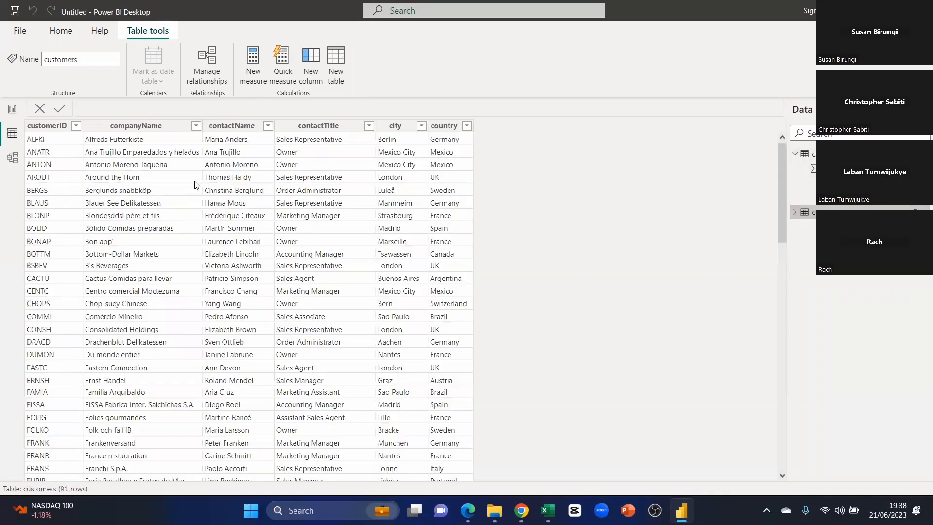
scroll(299, 230, down, 6)
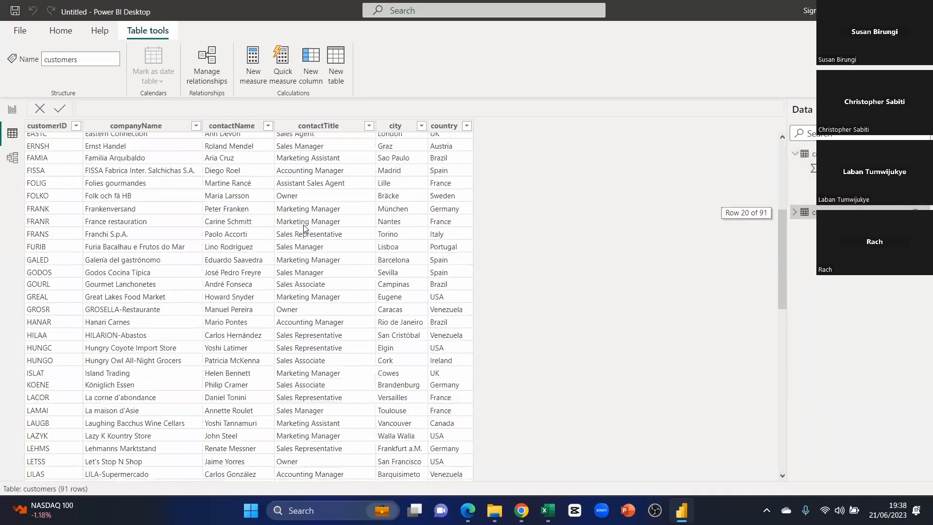
scroll(304, 227, down, 9)
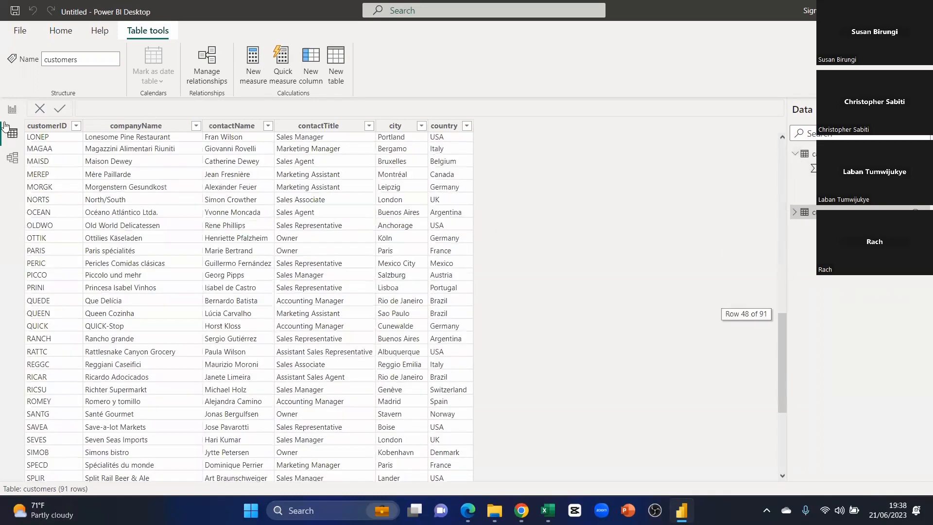
scroll(13, 136, up, 12)
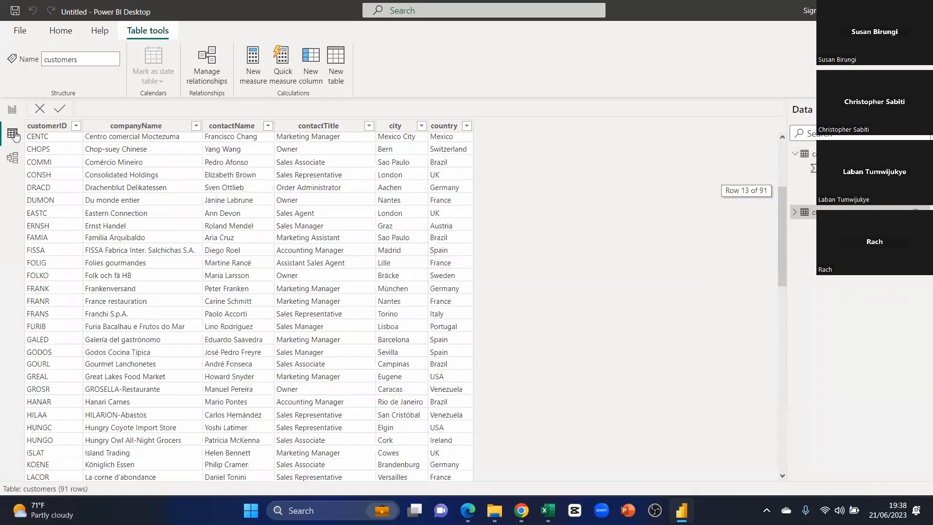
scroll(15, 136, up, 1)
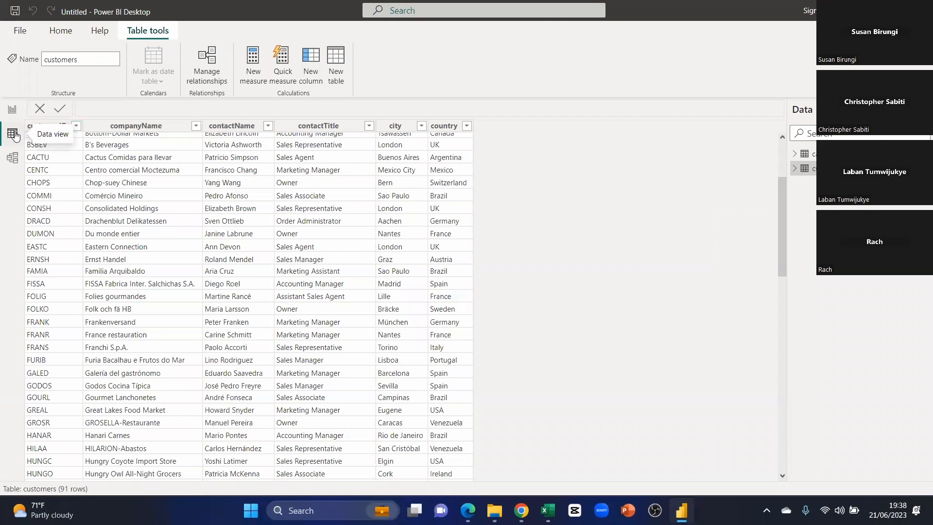
Examine the column properties of country and companyName in the customers table, including the available formats and data types.
click(435, 183)
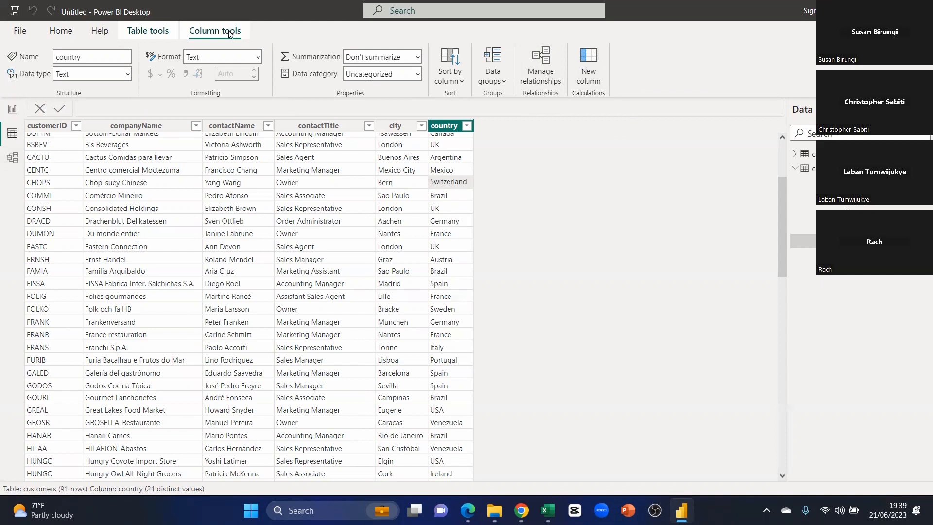
click(148, 129)
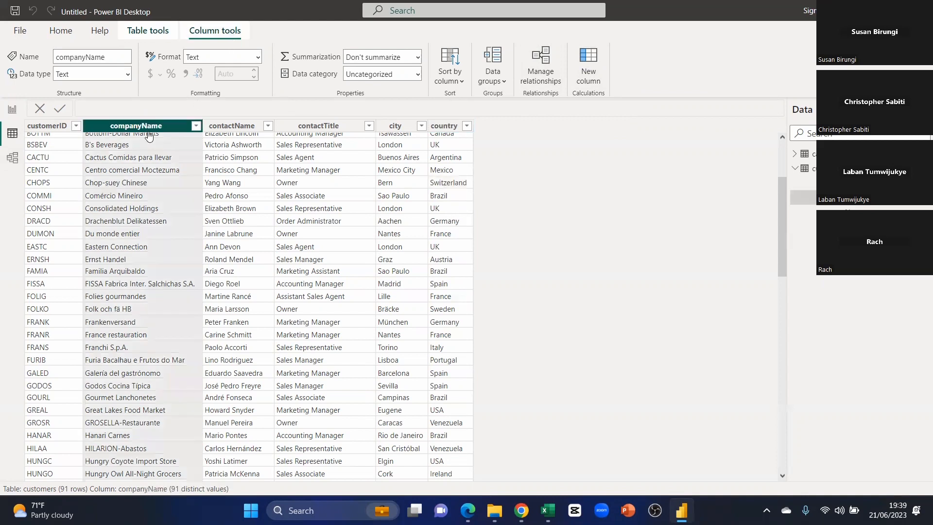
click(241, 56)
click(199, 72)
click(119, 75)
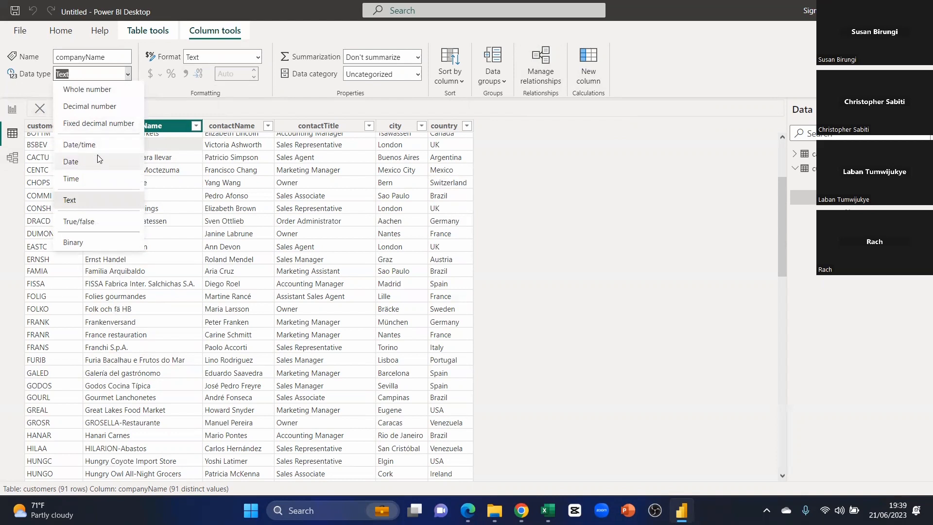
click(361, 112)
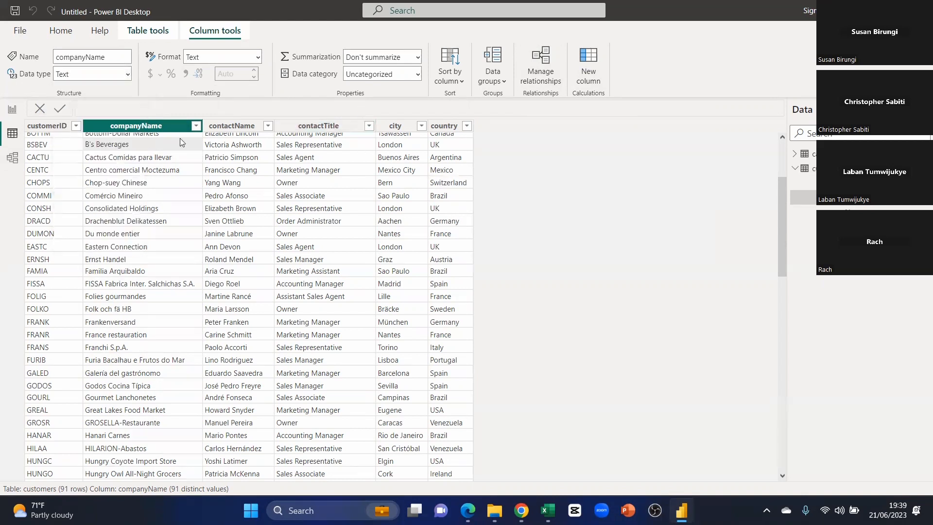
Return to Report view and load employees.csv into the model as a Text/CSV source.
click(9, 115)
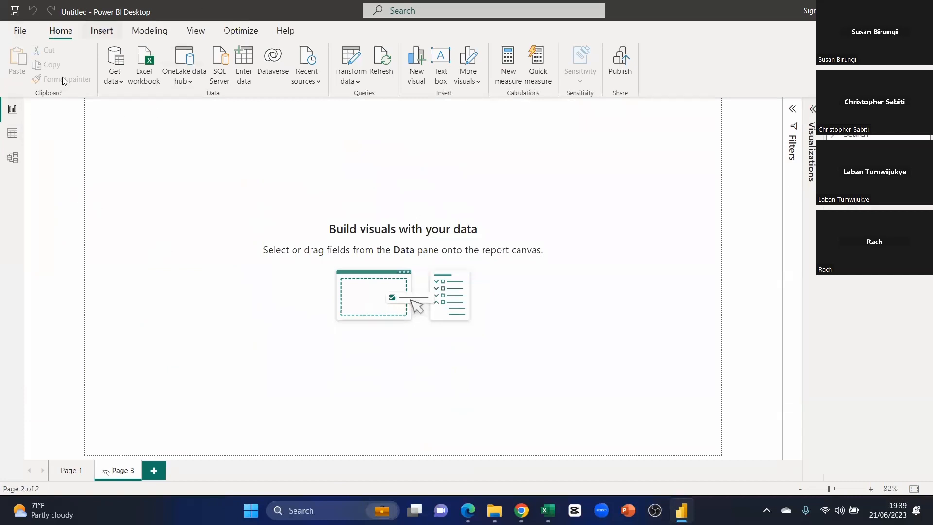
click(115, 77)
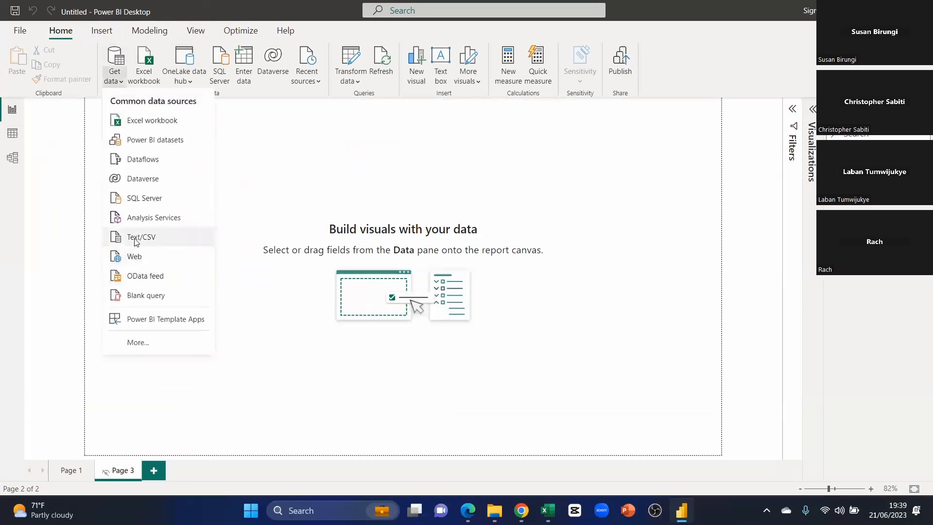
click(137, 240)
click(359, 190)
click(535, 429)
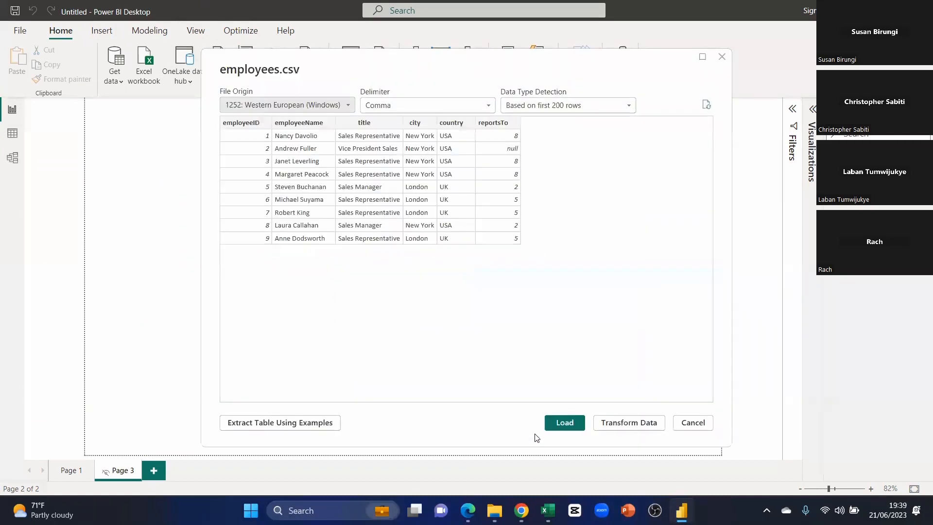
click(575, 425)
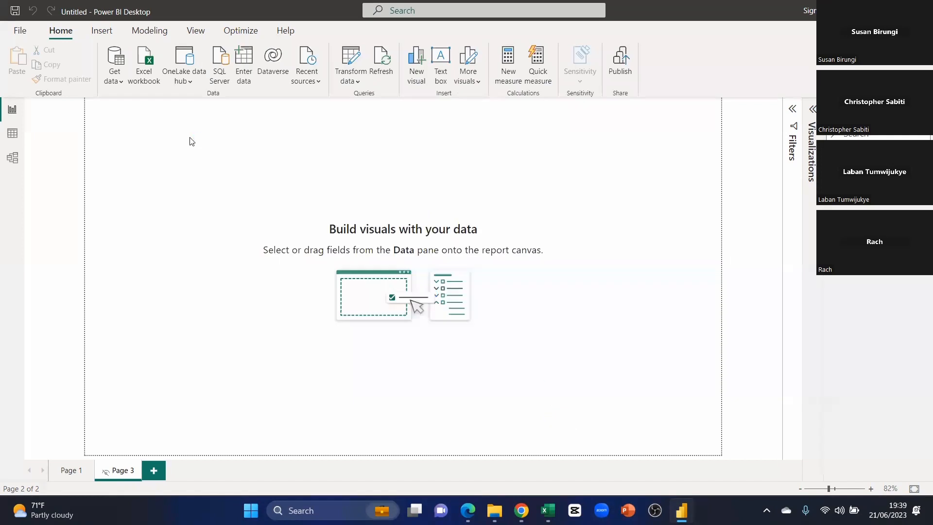
Load order_details.csv from the Northwind Traders folder into the model as a Text/CSV source.
click(118, 84)
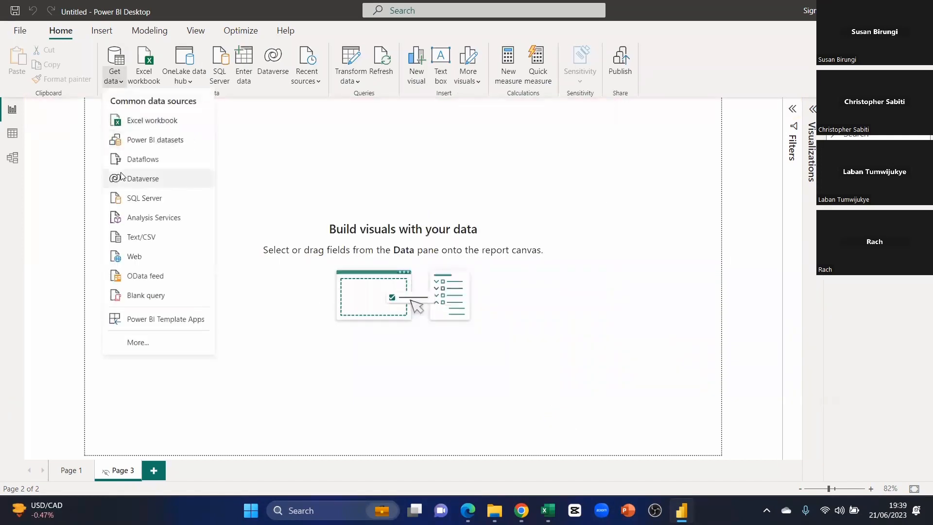
click(190, 238)
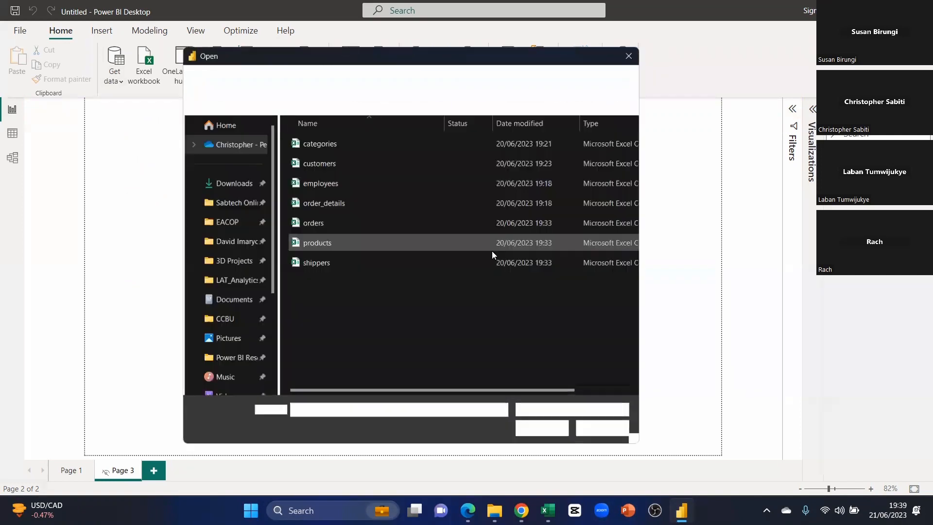
click(316, 204)
click(544, 428)
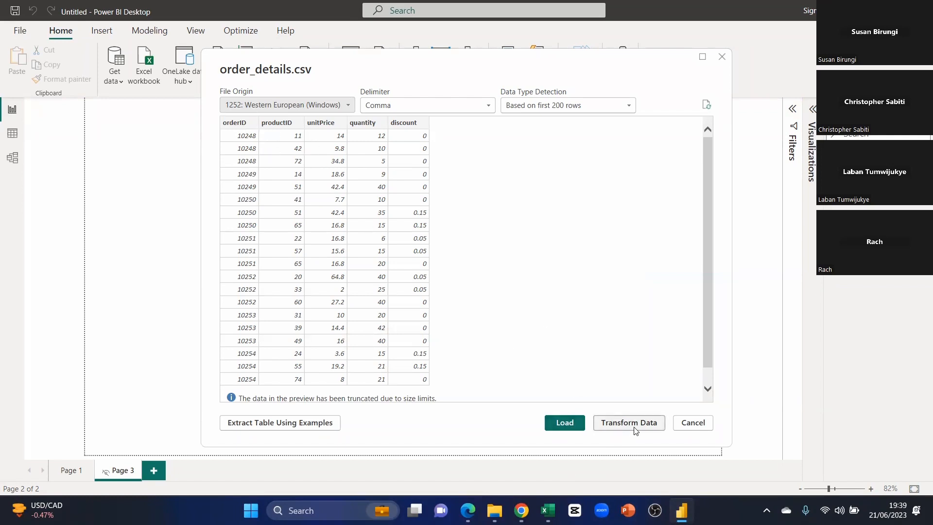
click(563, 422)
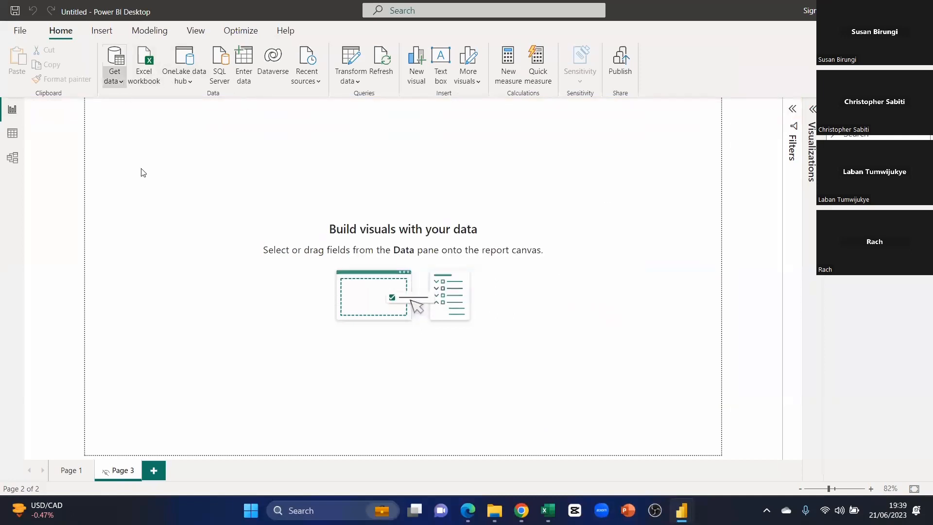
Load order_details.csv into the model a second time as a Text/CSV source.
click(187, 242)
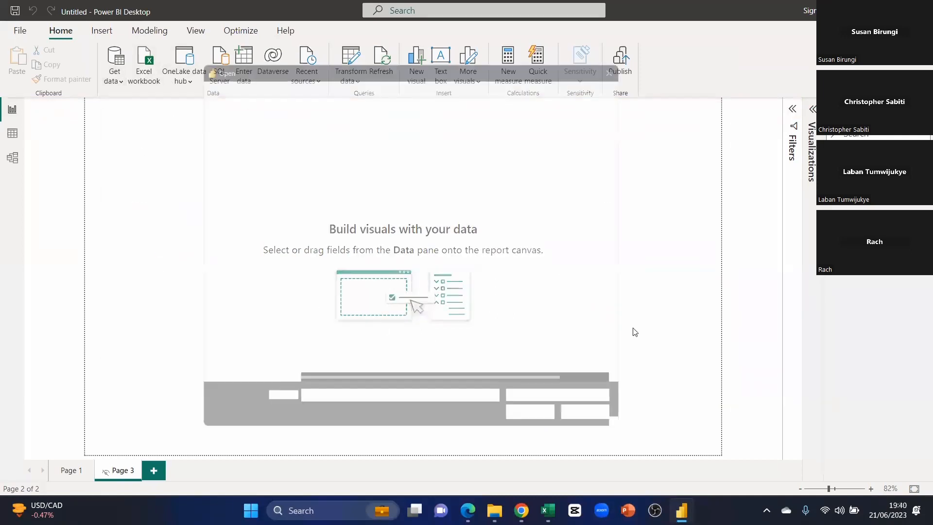
click(321, 203)
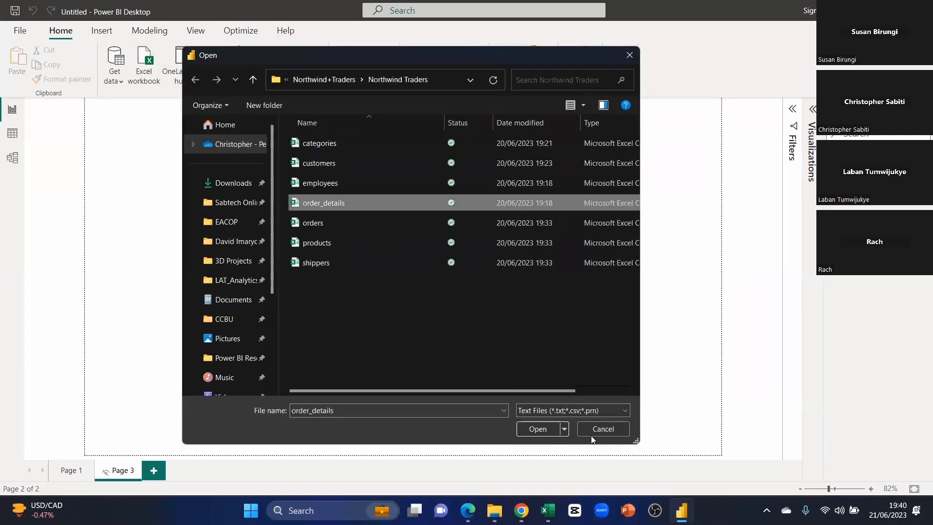
click(552, 431)
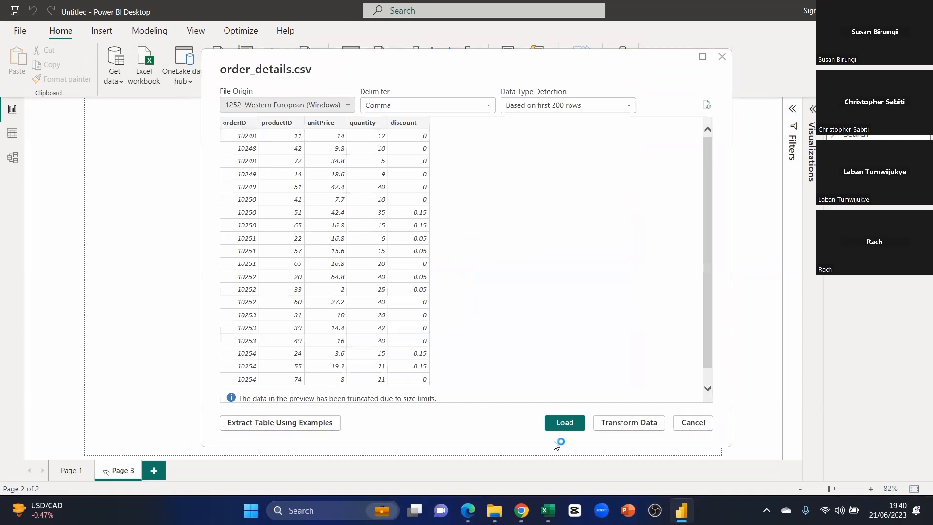
click(559, 425)
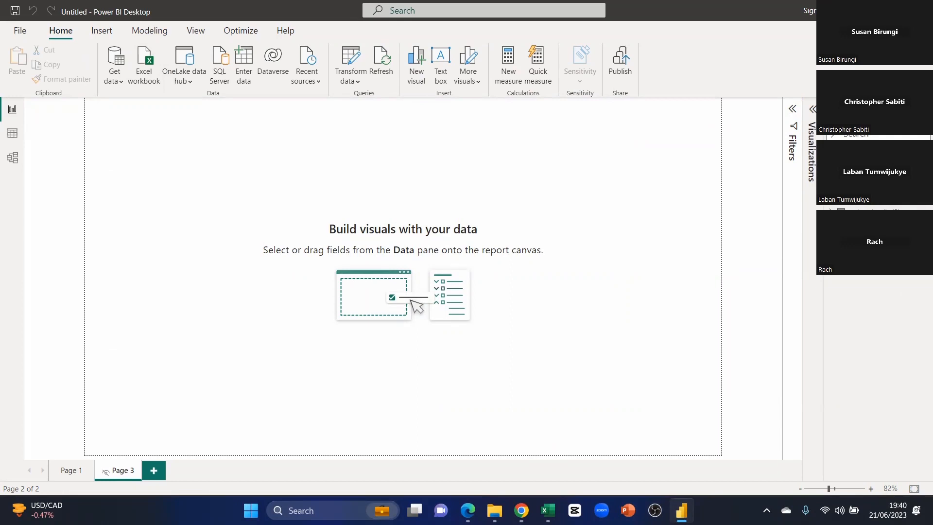
Inspect both order_details tables in Data view and delete the duplicate order_details (2) from the model.
click(925, 212)
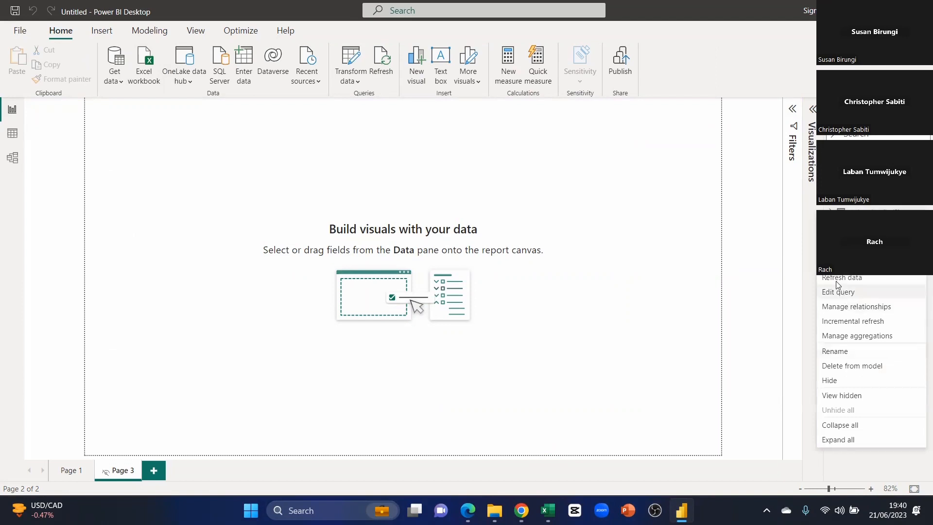
click(850, 352)
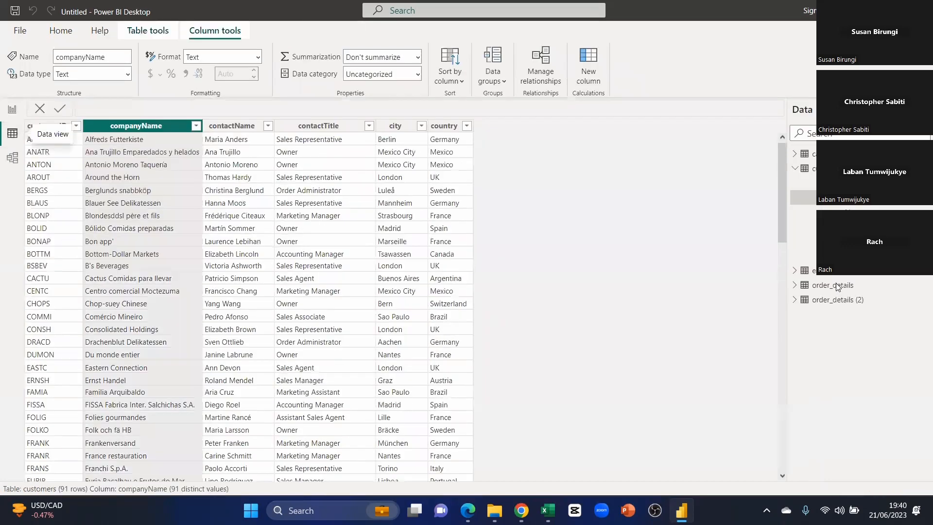
click(836, 286)
click(821, 300)
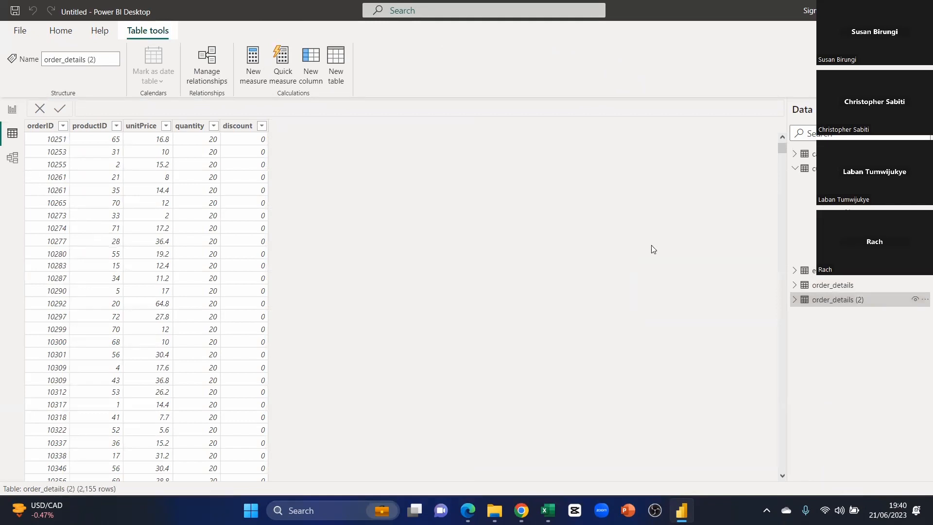
click(920, 302)
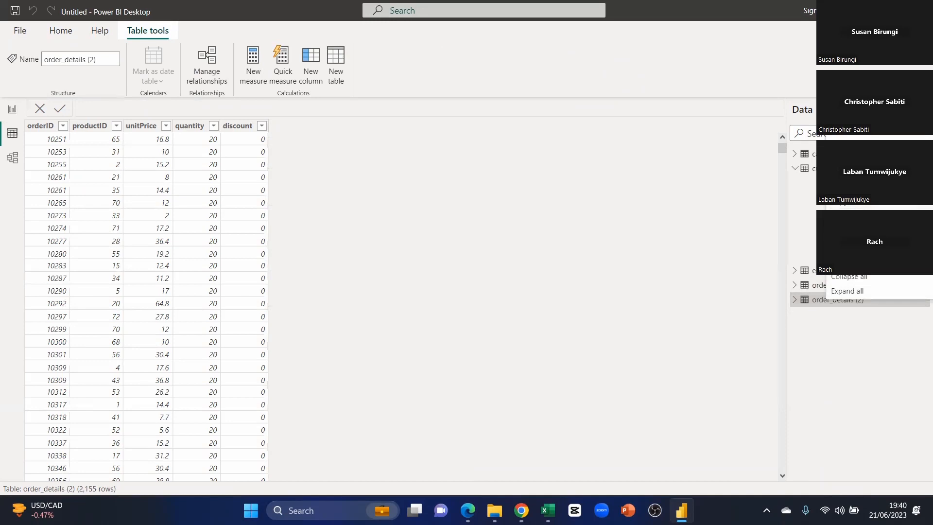
key(Delete)
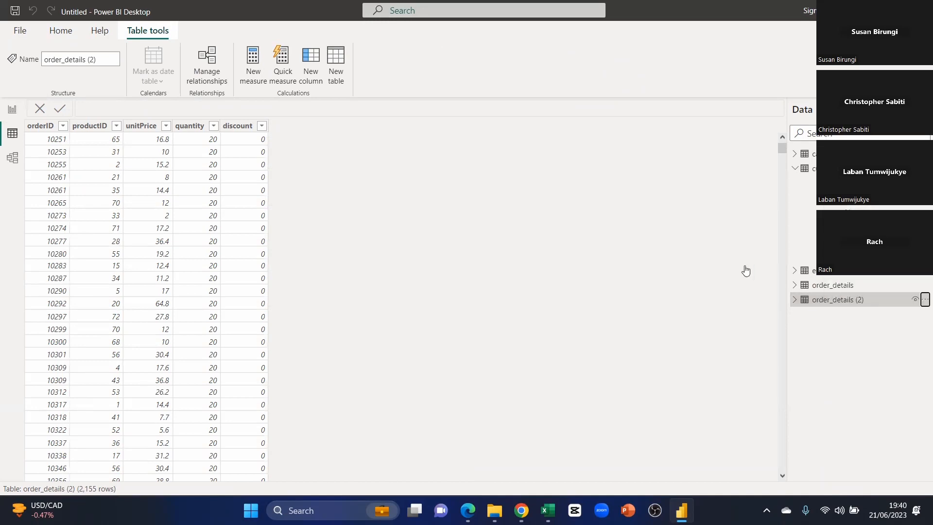
click(536, 277)
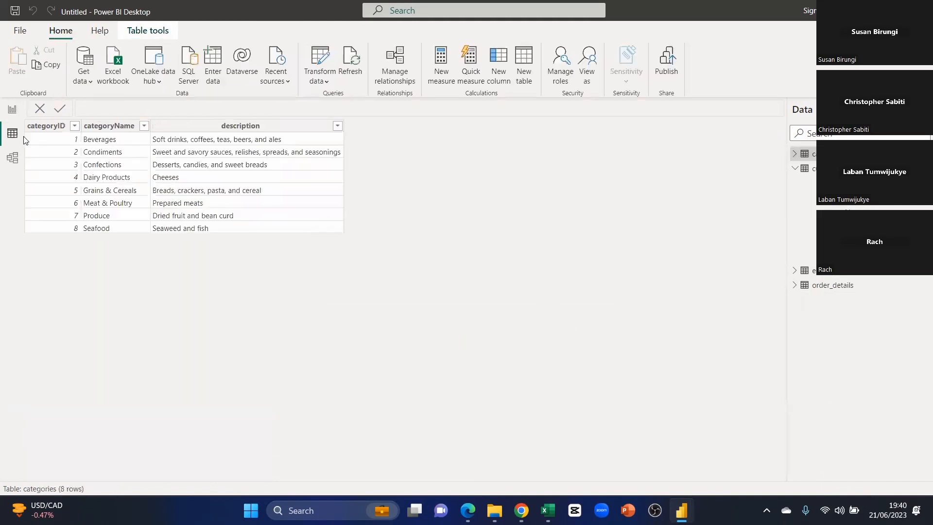
Start saving the report from Report view as Northwind_traders, check the suggested locations, and browse this device for another folder.
click(12, 108)
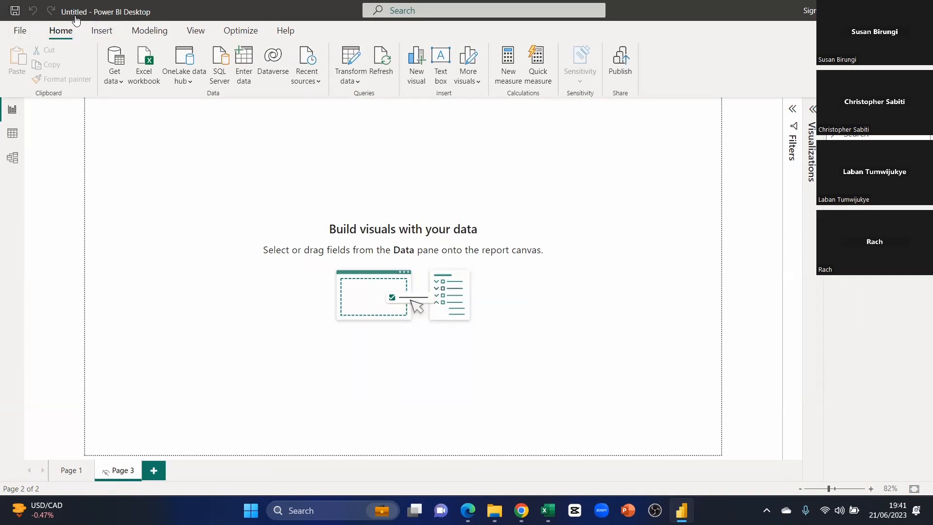
click(15, 10)
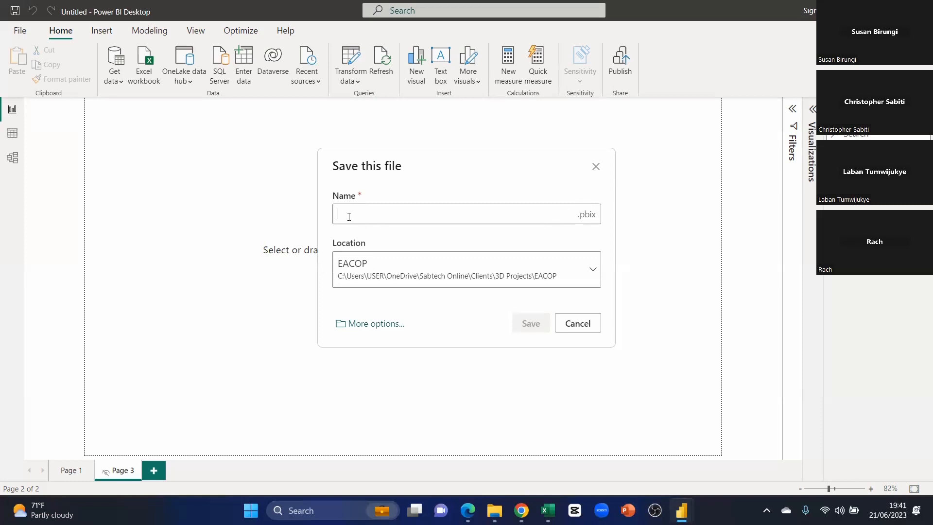
text(Northwind_traders)
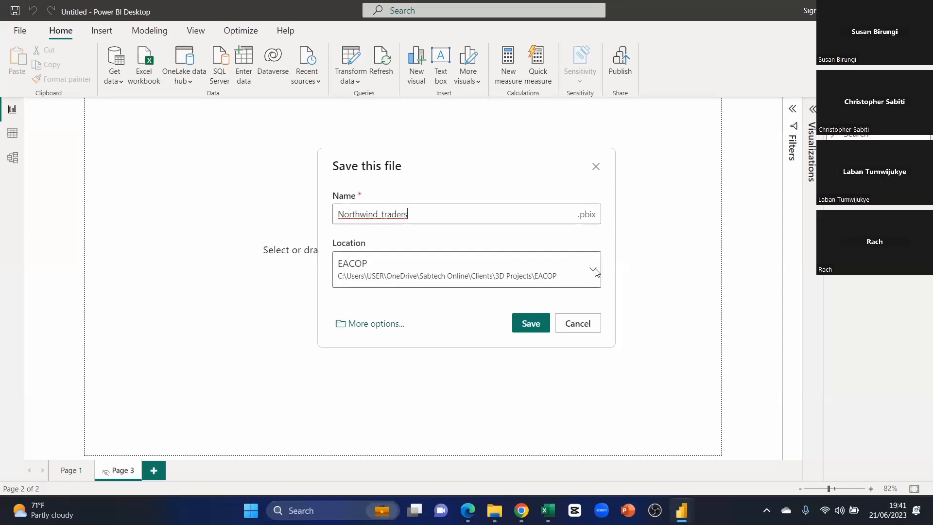
click(596, 271)
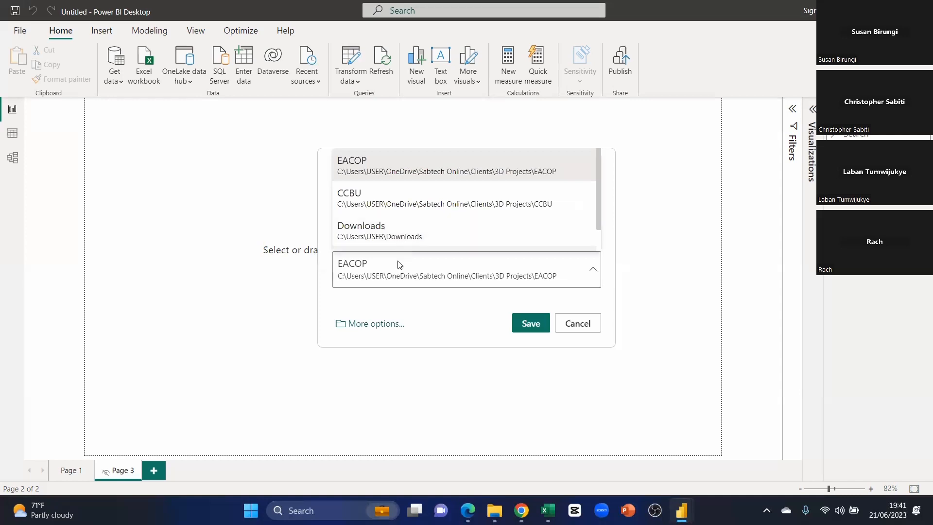
click(375, 326)
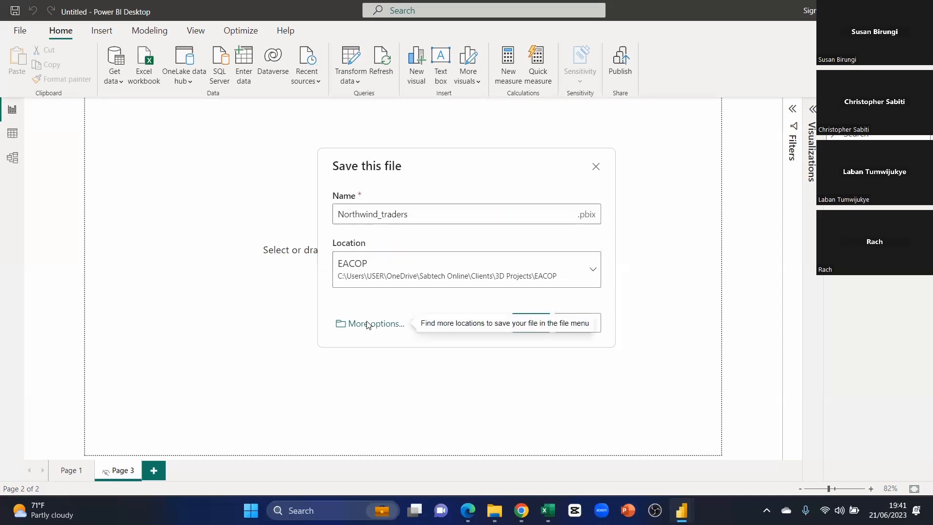
click(368, 325)
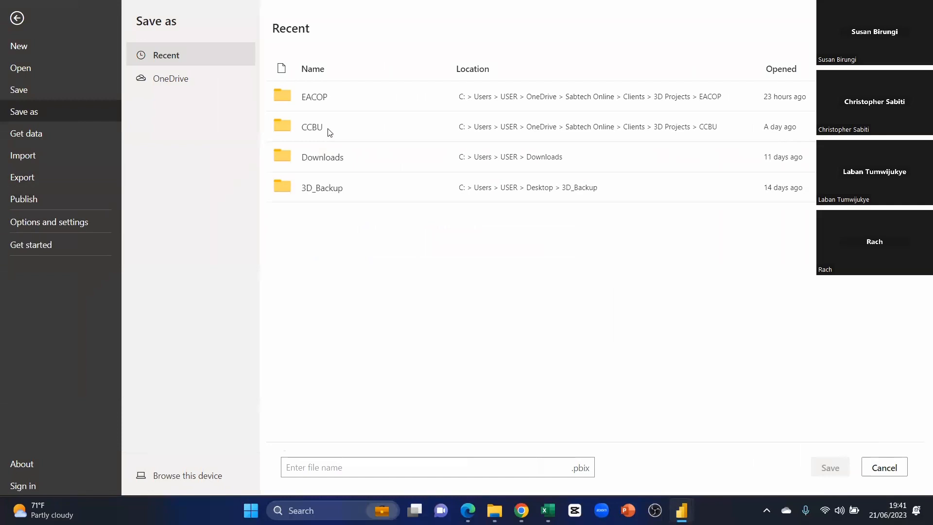
click(185, 84)
click(168, 56)
click(184, 474)
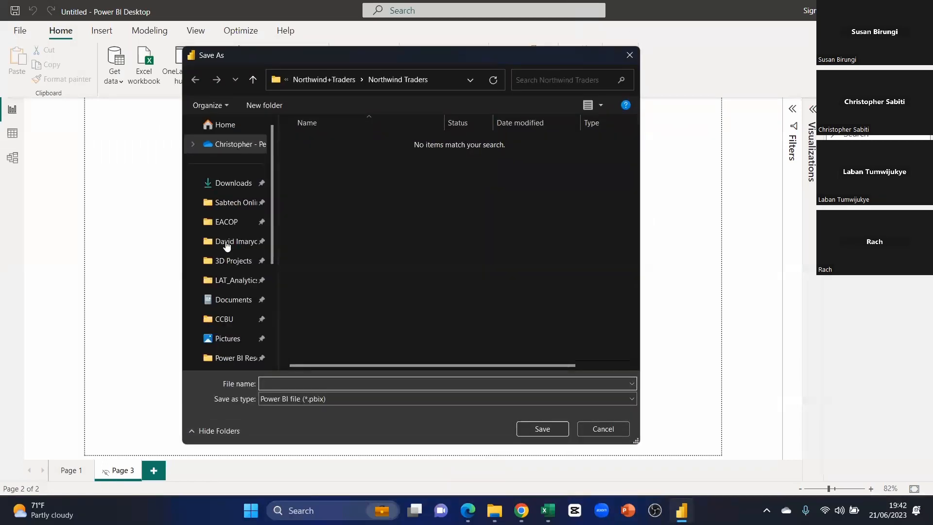
Choose the Northwind+Traders folder inside LAT_Analytics as the save location for the Power BI file.
scroll(237, 243, down, 2)
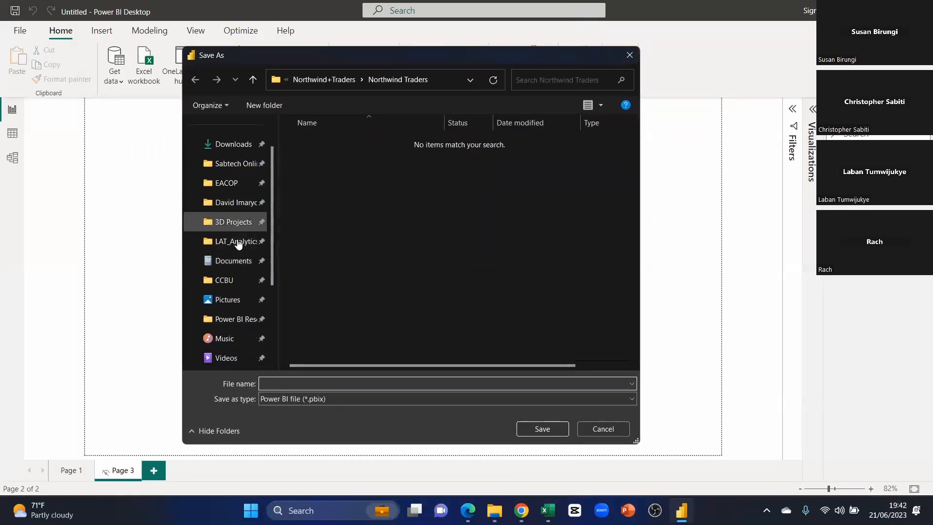
click(237, 243)
scroll(236, 302, down, 3)
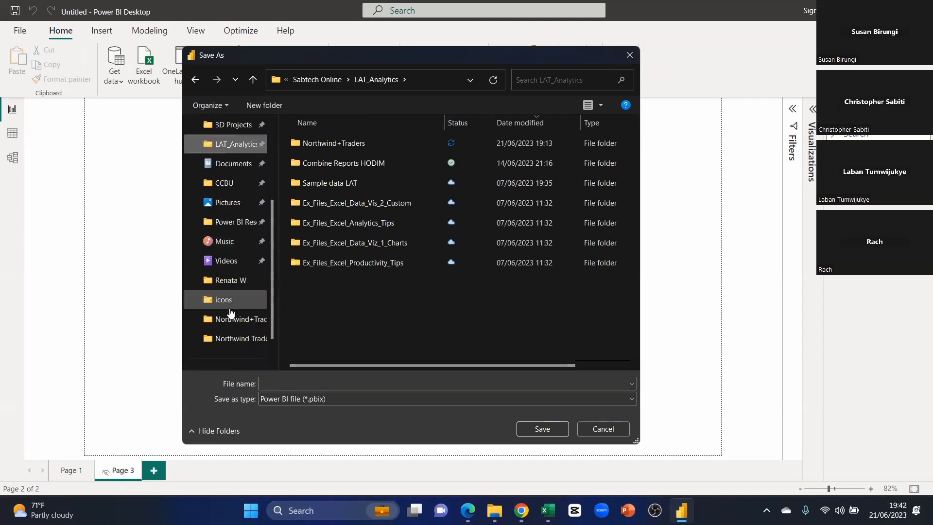
click(231, 323)
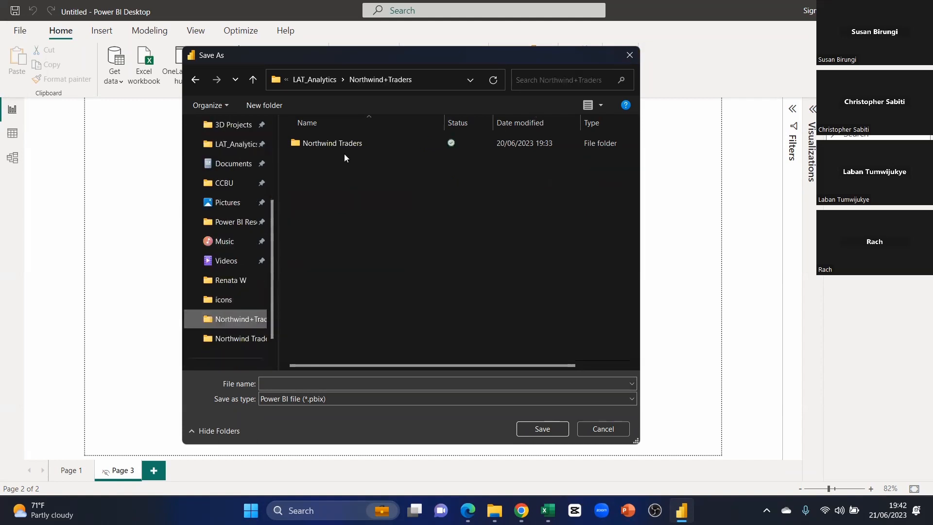
click(313, 79)
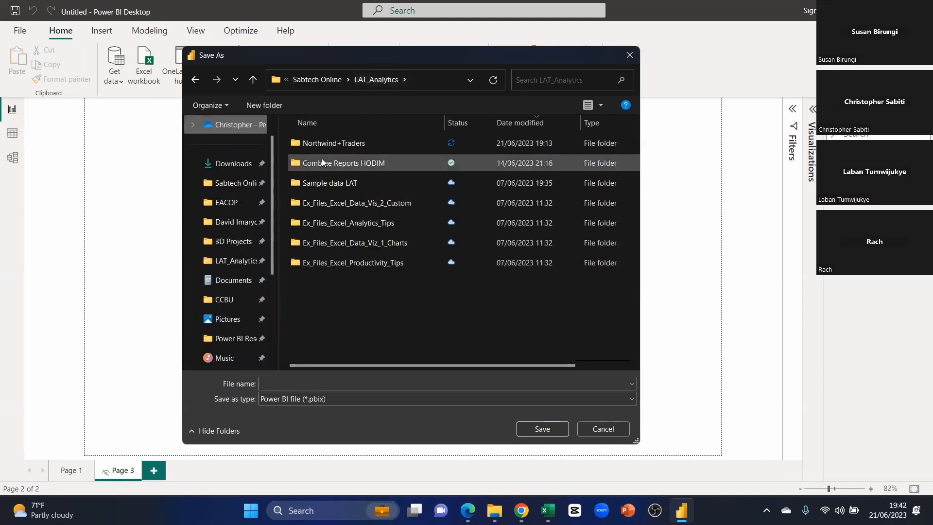
double_click(323, 146)
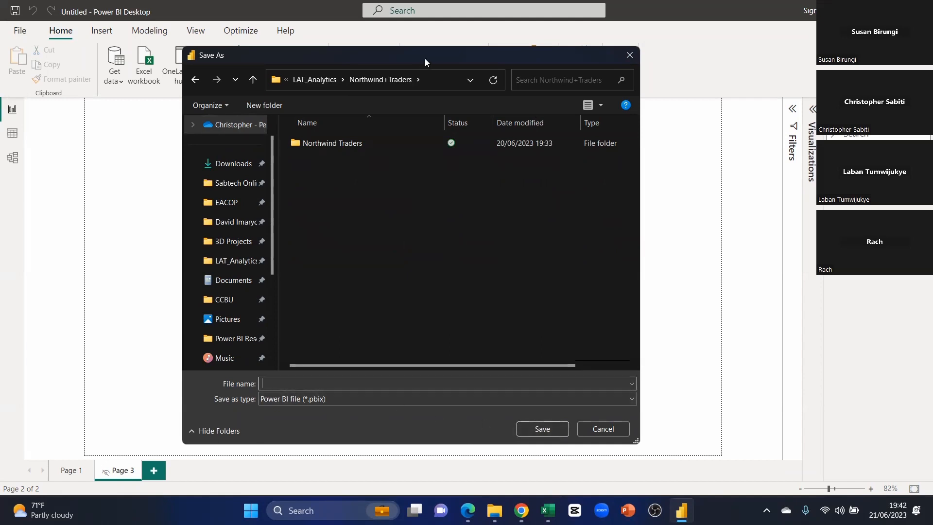
drag(425, 59, 463, 74)
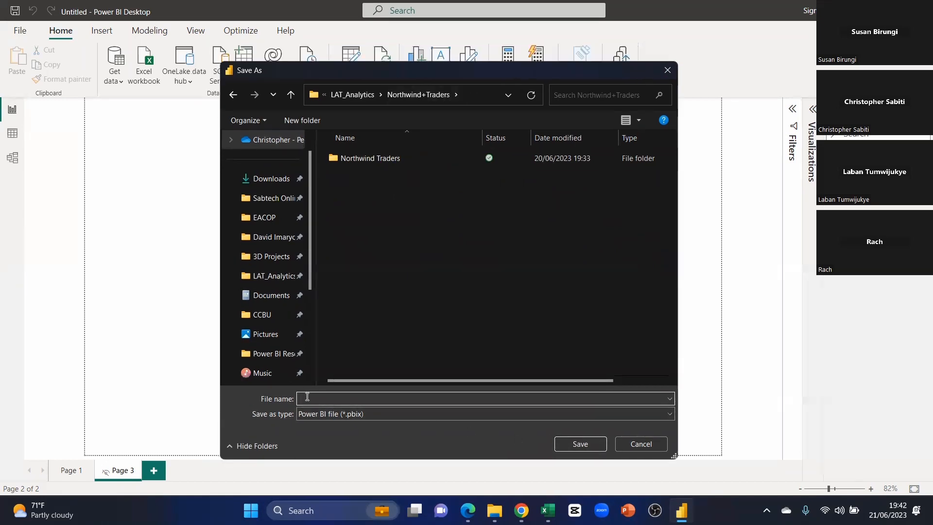
Open the Northwind Traders subfolder inside Northwind+Traders as the save location for the report.
text(Northwind)
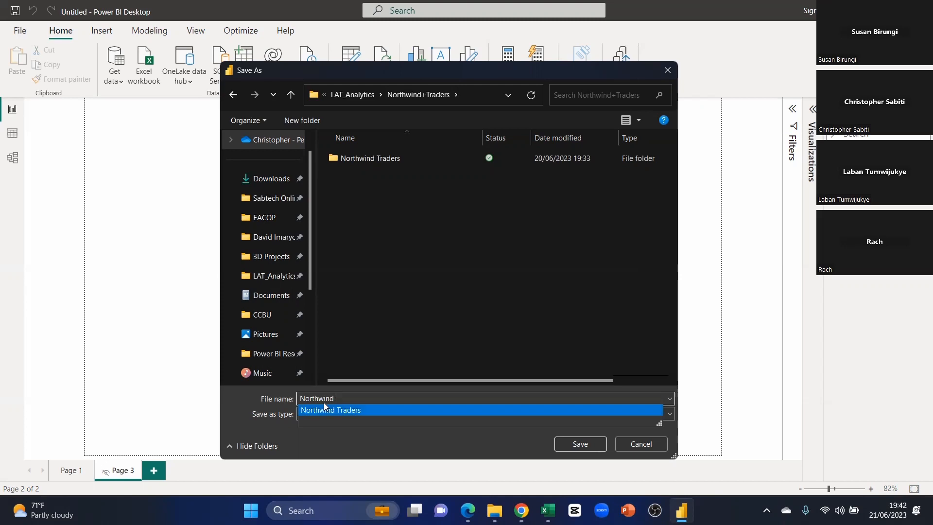
click(340, 406)
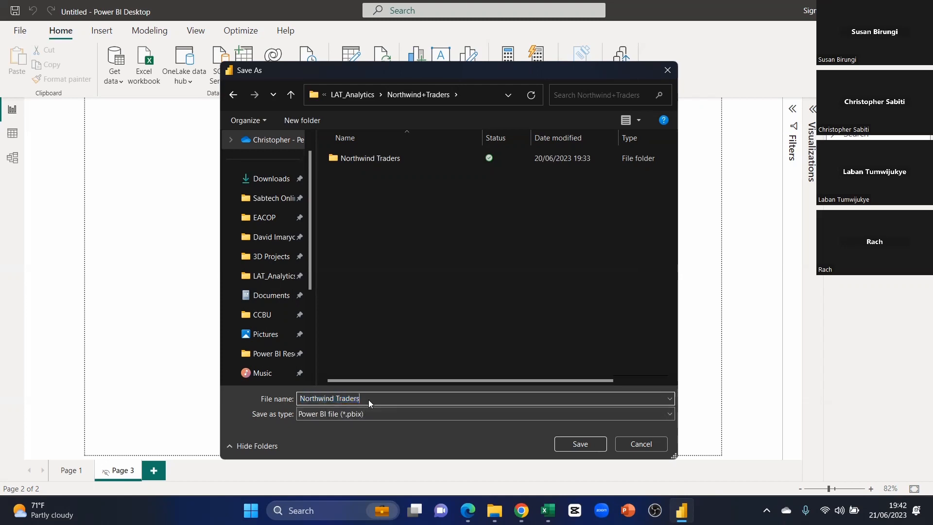
click(393, 165)
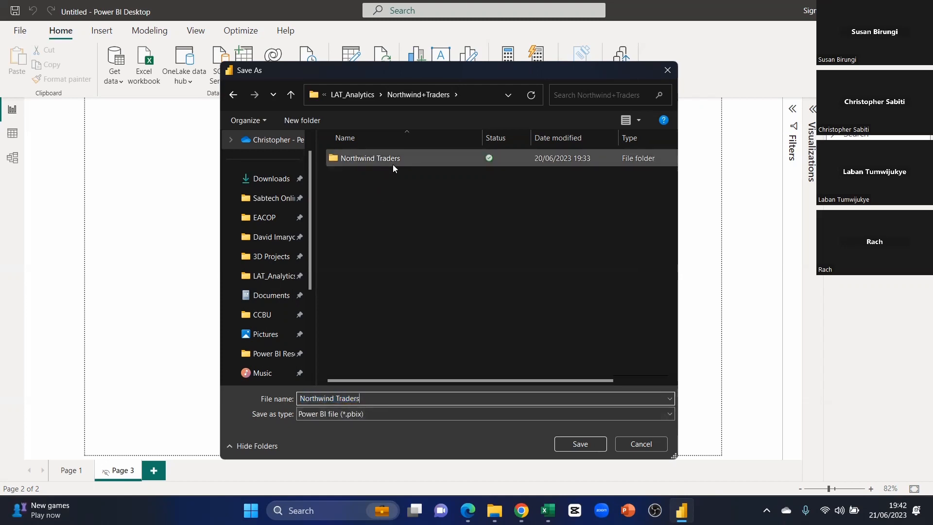
click(596, 445)
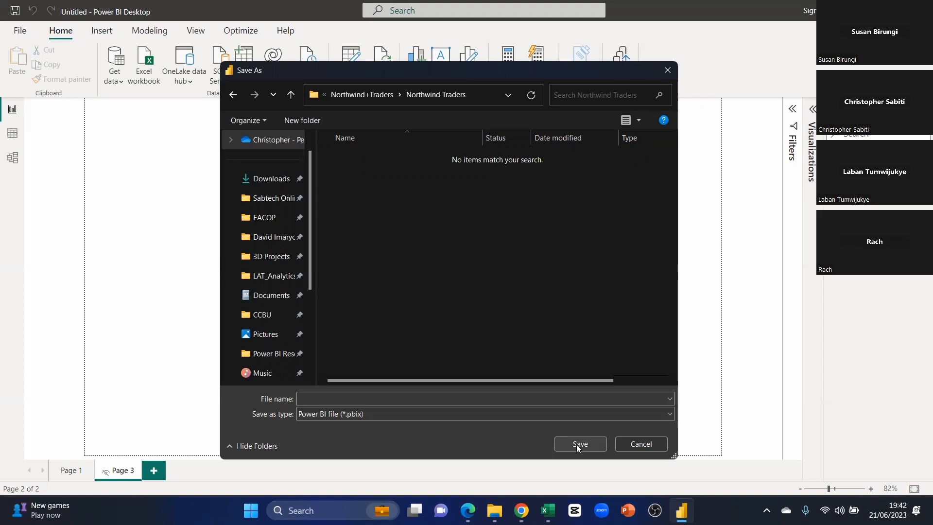
click(384, 95)
double_click(374, 160)
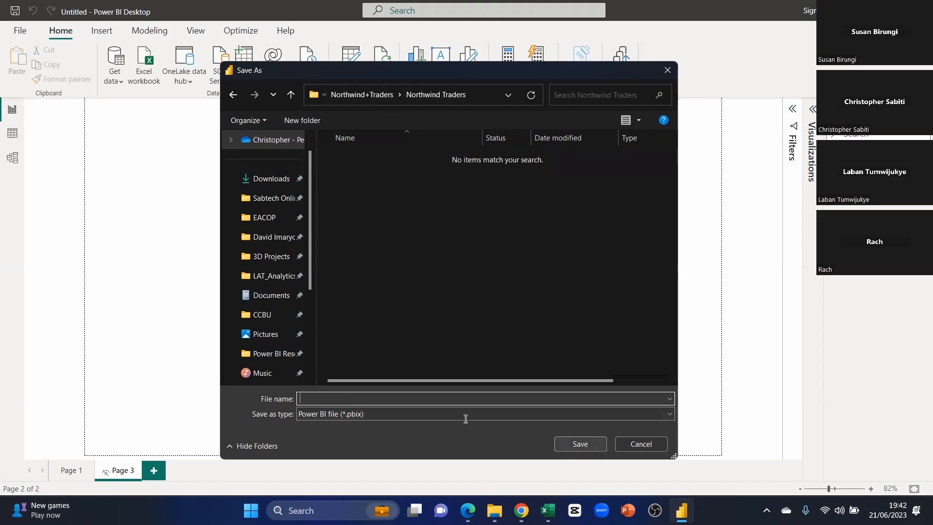
Save the report as a Power BI file named Northwind traders in the Northwind Traders subfolder.
click(370, 400)
text(N)
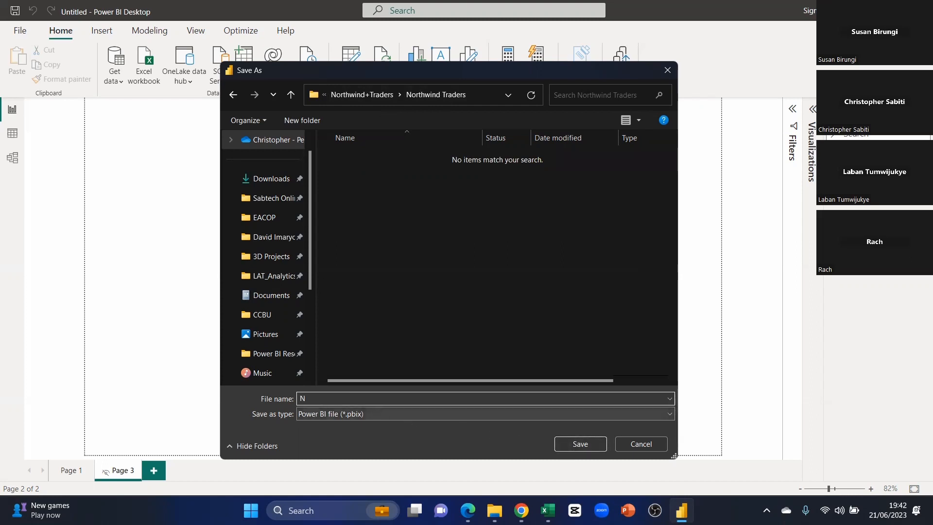
text(ort)
text(hwind traders)
click(574, 440)
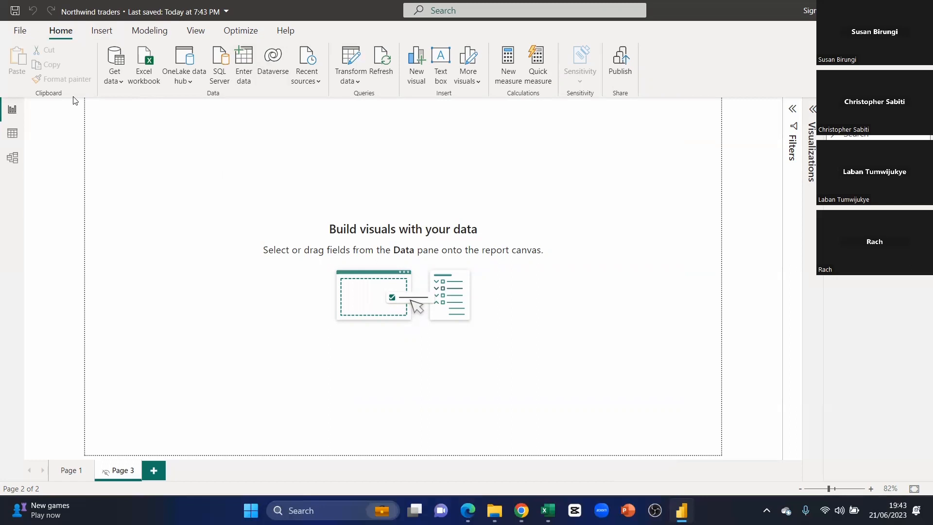
Load orders.csv from the Northwind Traders folder into the model as a Text/CSV source.
click(111, 83)
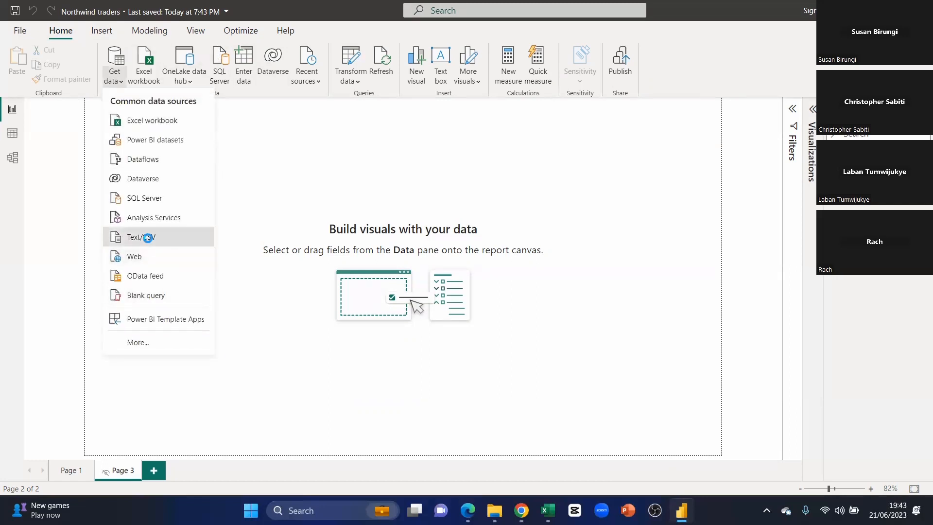
click(145, 238)
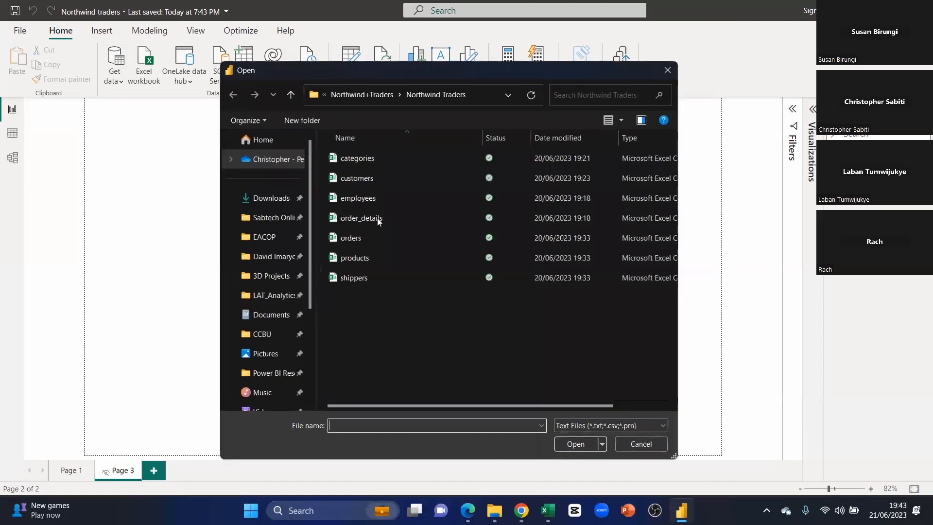
double_click(358, 239)
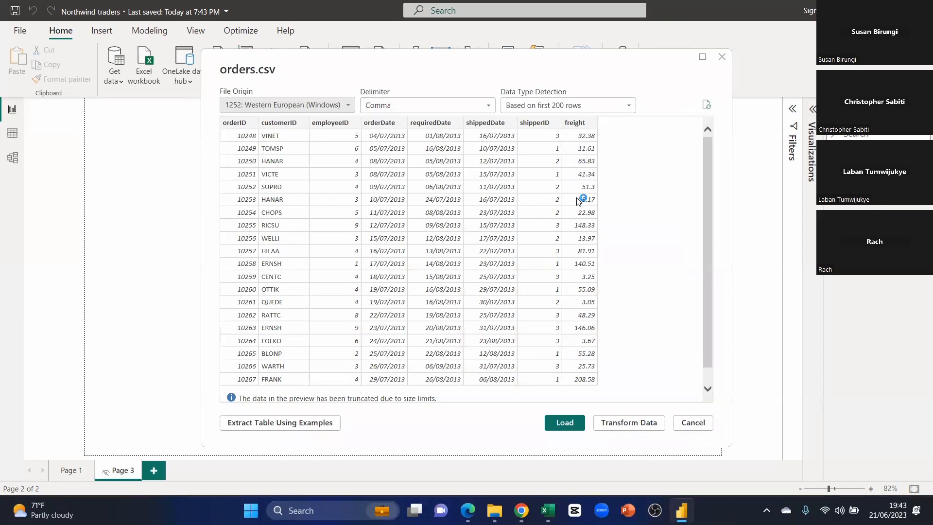
click(565, 423)
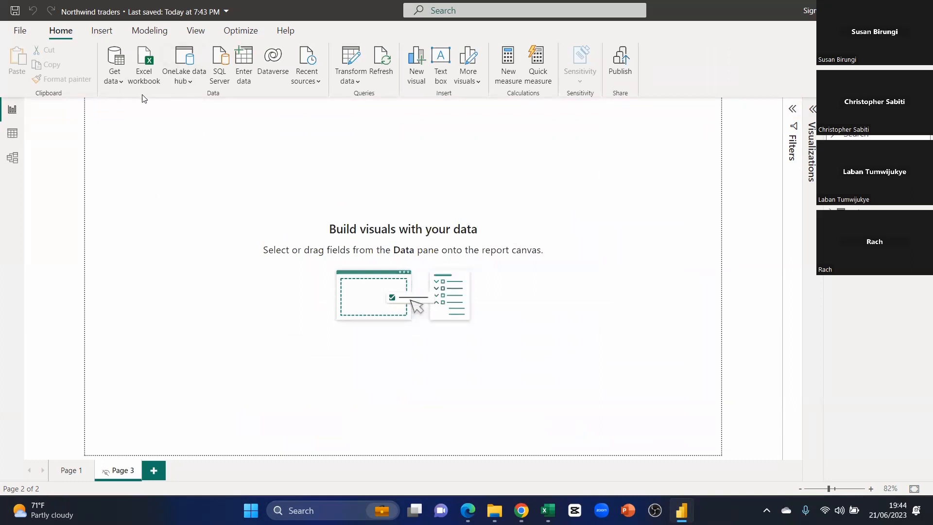
Load products.csv from the Northwind Traders folder into the model as a Text/CSV source.
click(119, 81)
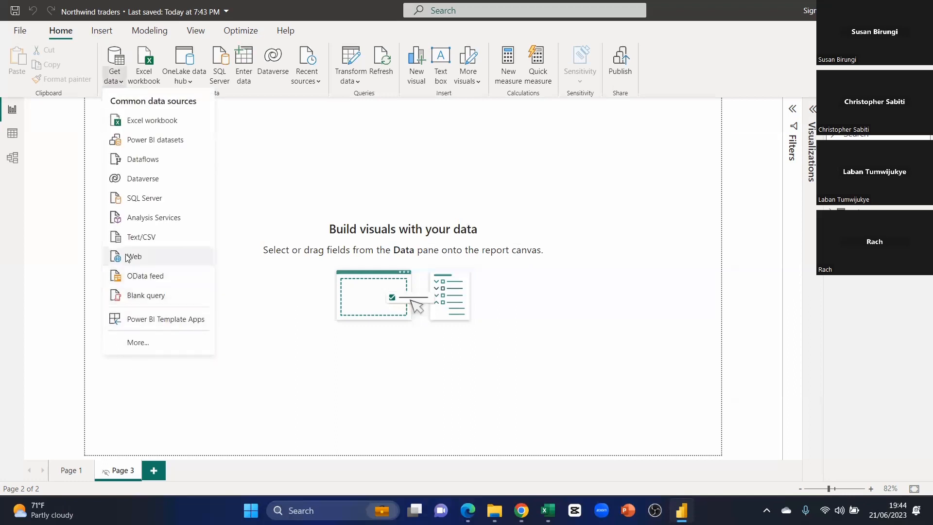
click(134, 238)
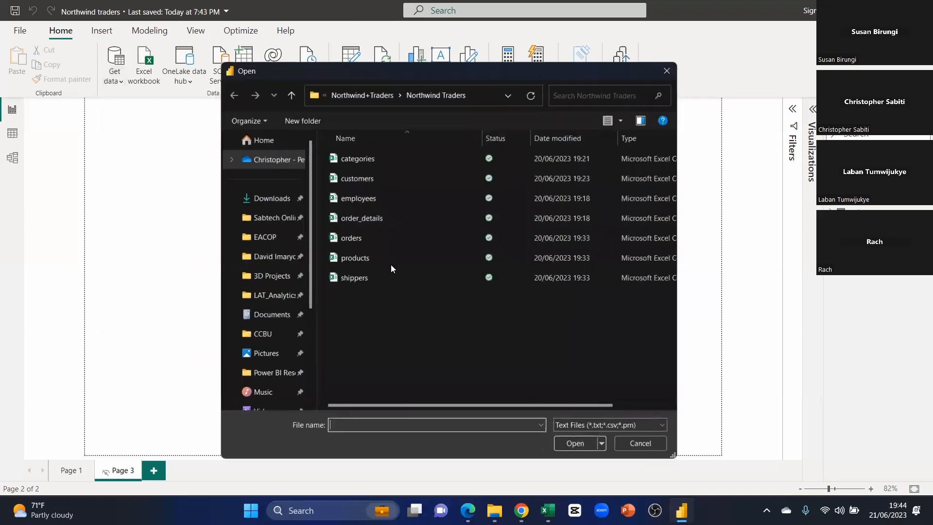
click(389, 254)
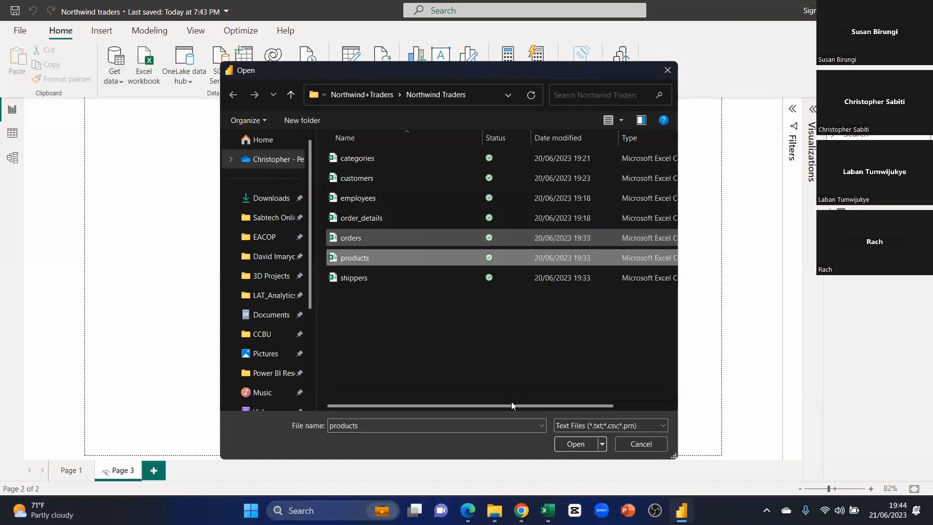
click(571, 443)
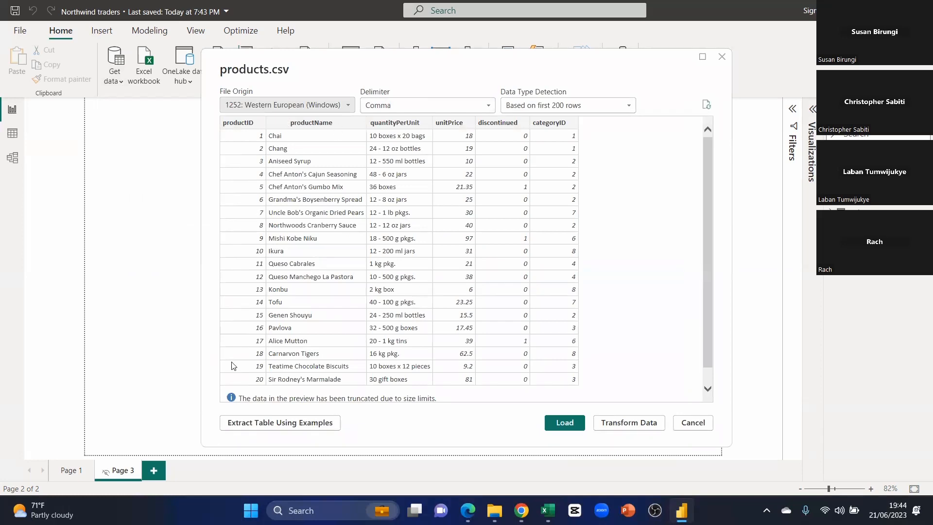
click(562, 423)
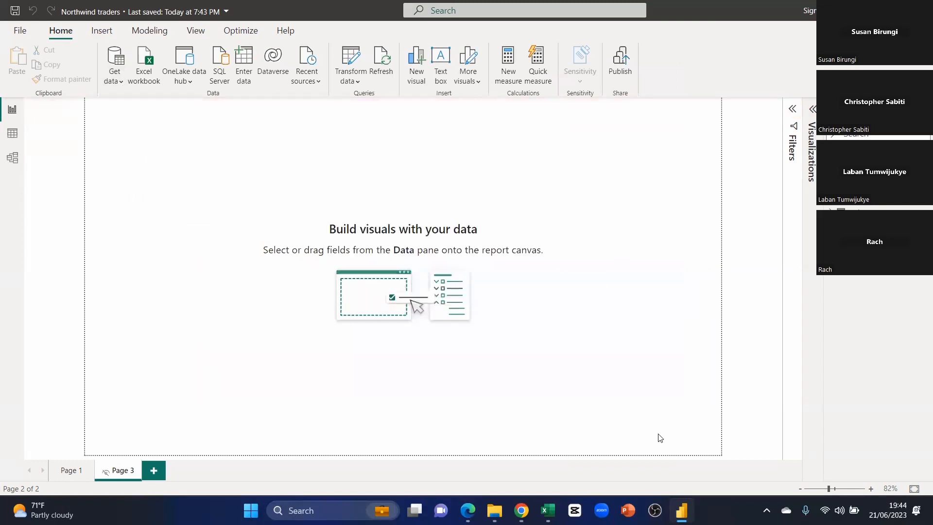
Import shippers.csv as a Text/CSV source and open it in Power Query Editor for transformation.
click(114, 84)
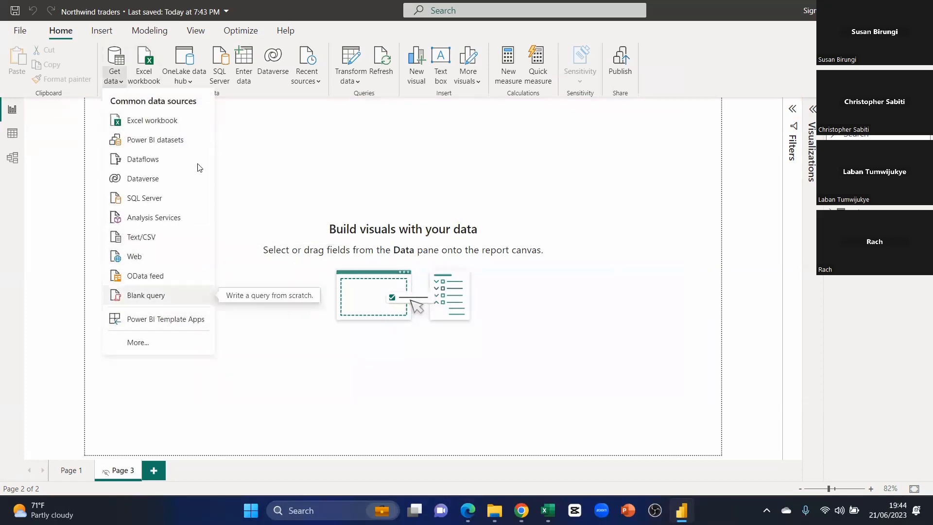
click(154, 236)
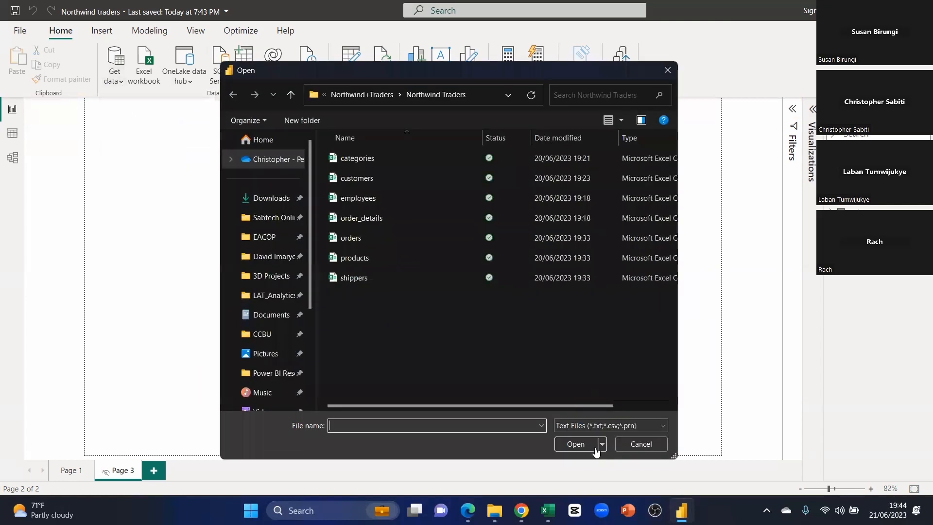
click(578, 278)
click(574, 442)
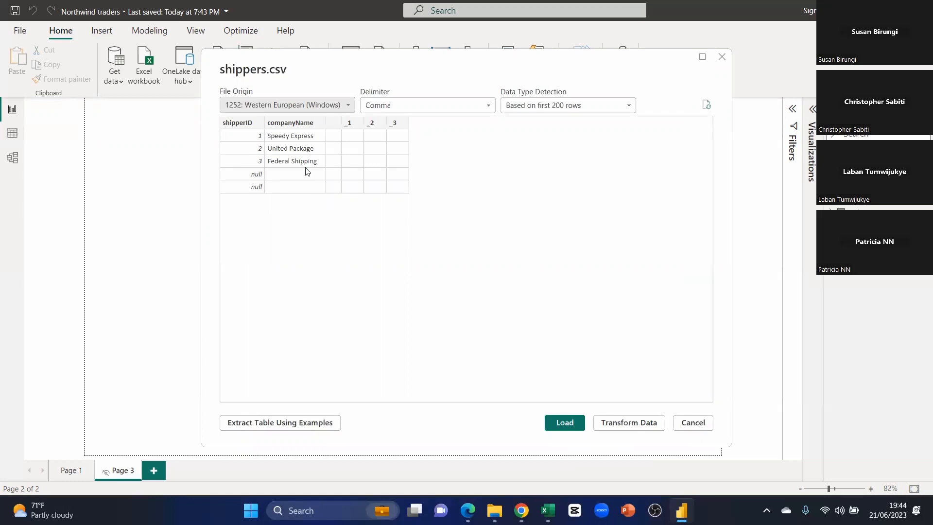
click(634, 422)
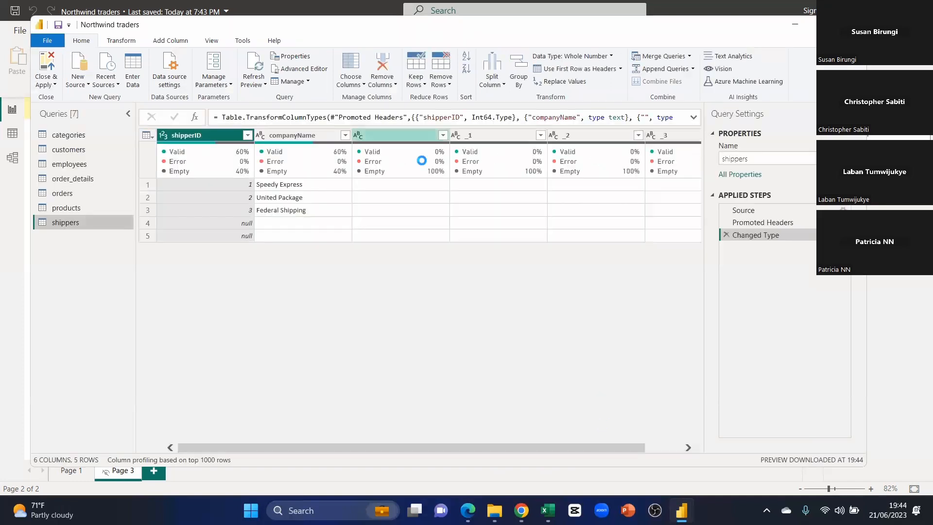
click(386, 136)
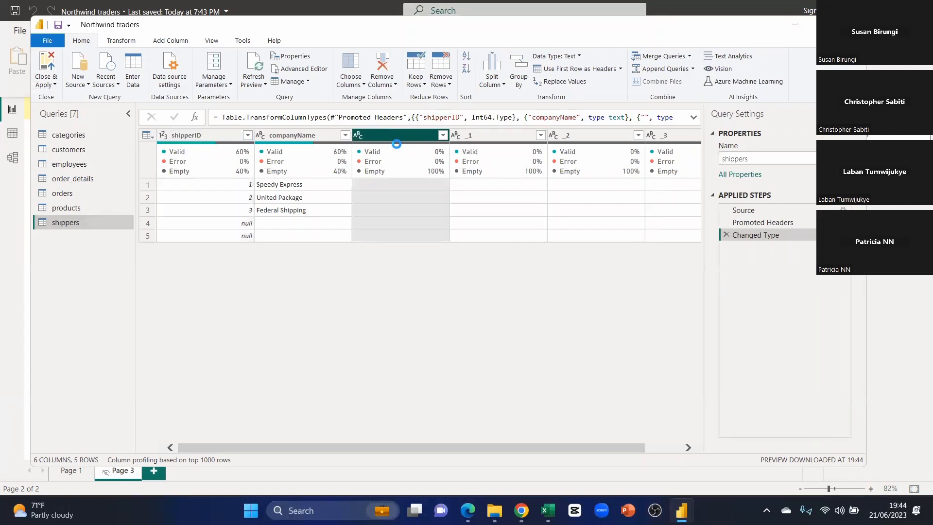
shift+click(677, 135)
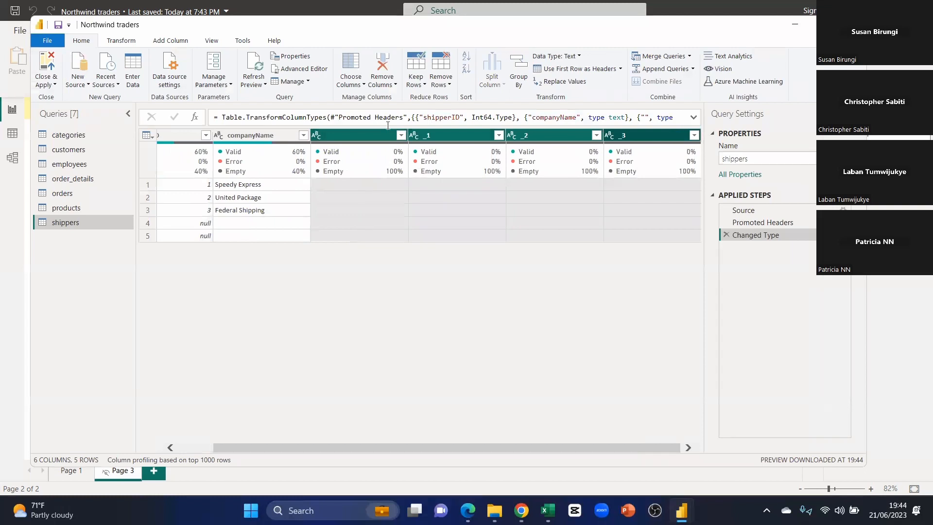
click(346, 131)
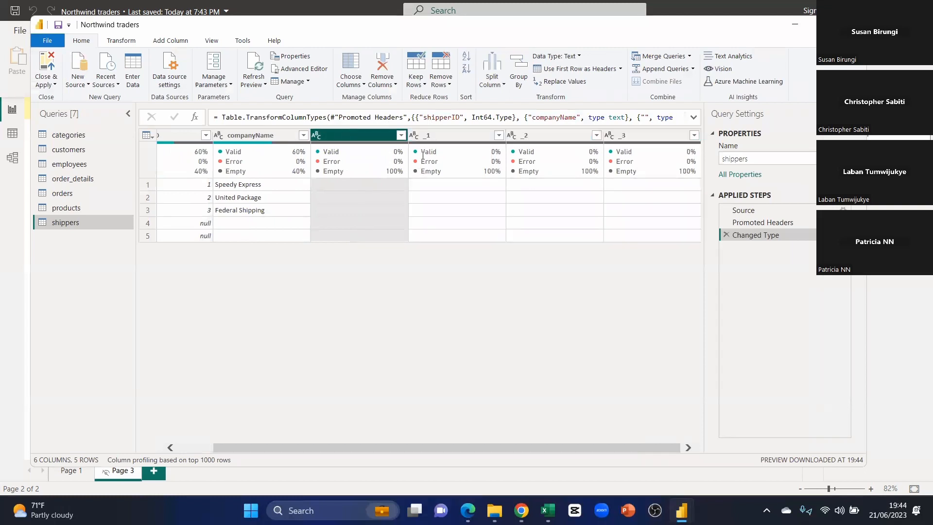
ctrl+click(462, 136)
ctrl+click(537, 136)
ctrl+click(621, 151)
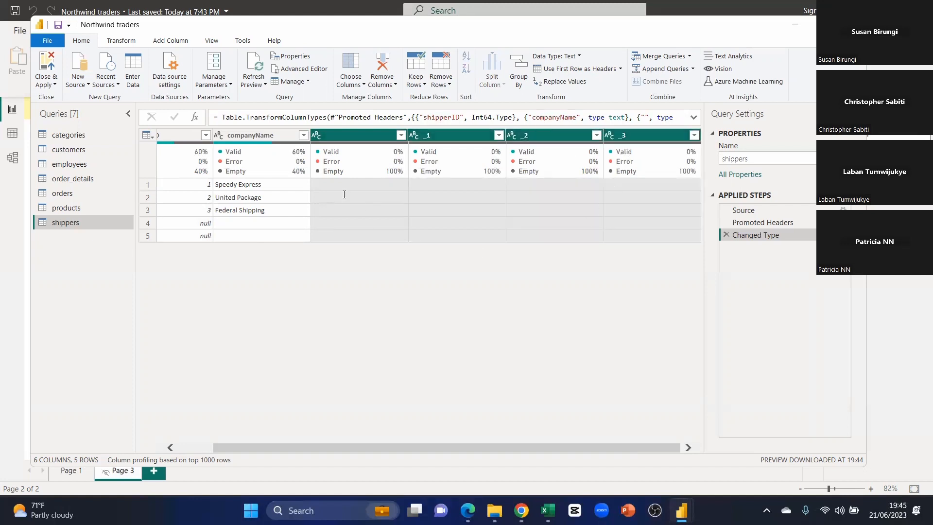
click(359, 171)
Keep only the companyName and shipperID columns in the shippers query by removing all other columns.
click(234, 145)
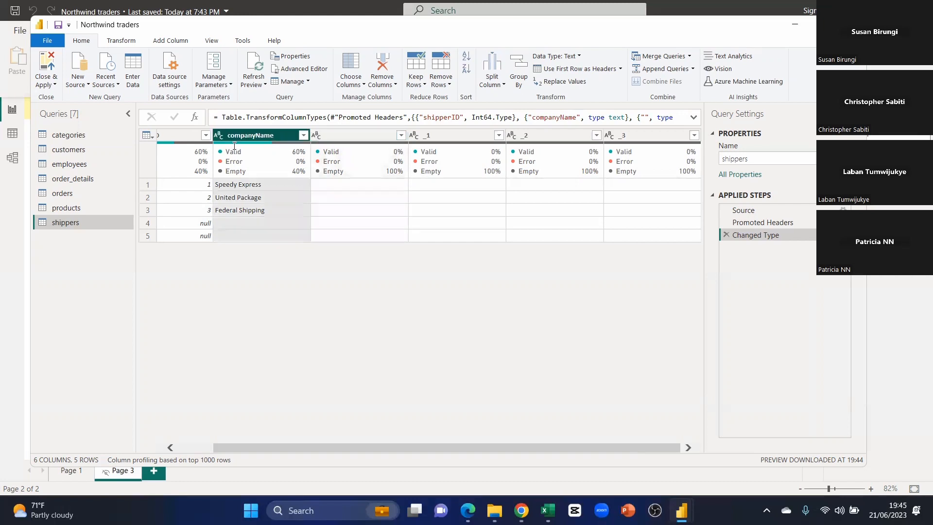
ctrl+click(176, 134)
right_click(295, 137)
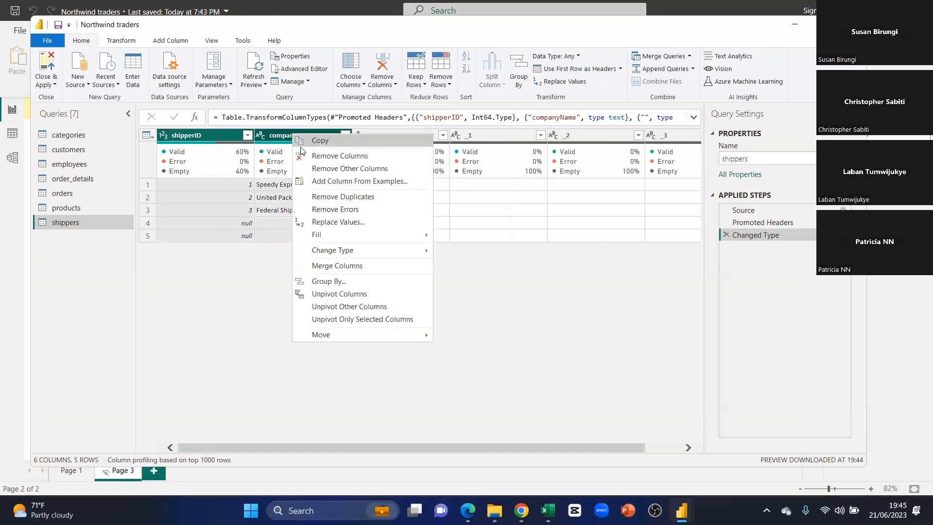
click(329, 169)
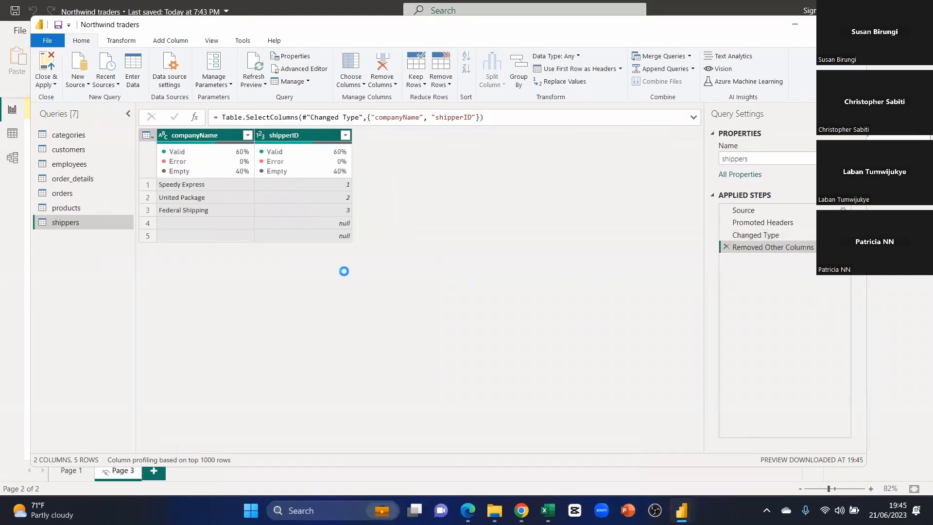
Remove the bottom 2 empty rows from the shippers query.
click(342, 223)
click(342, 236)
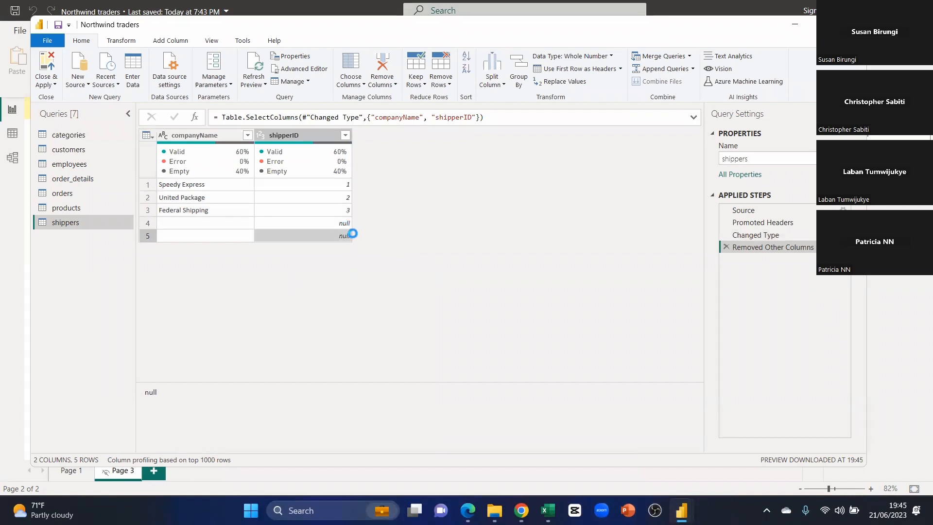
click(448, 86)
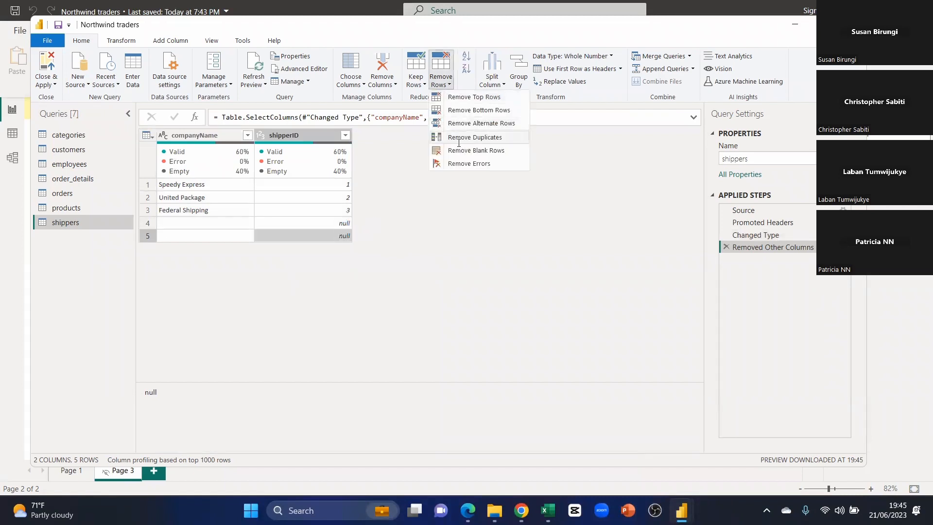
click(481, 110)
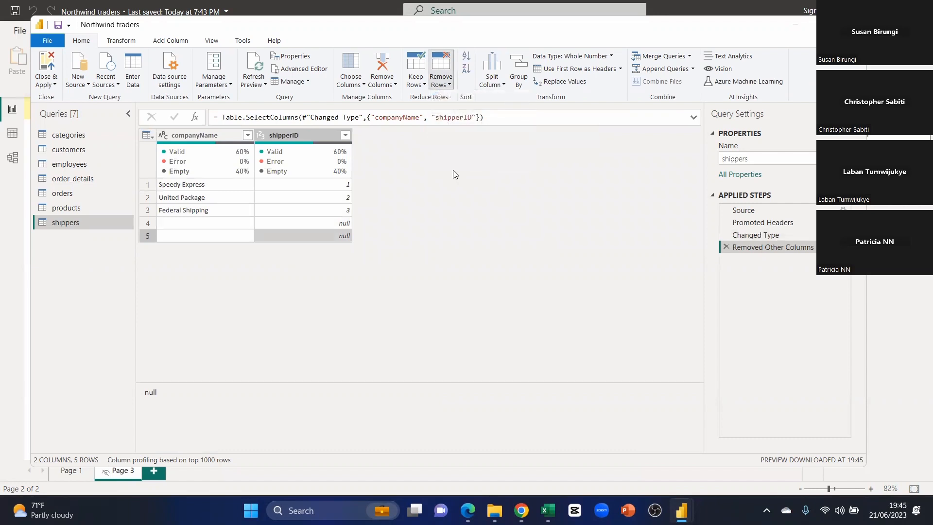
text(2)
click(592, 289)
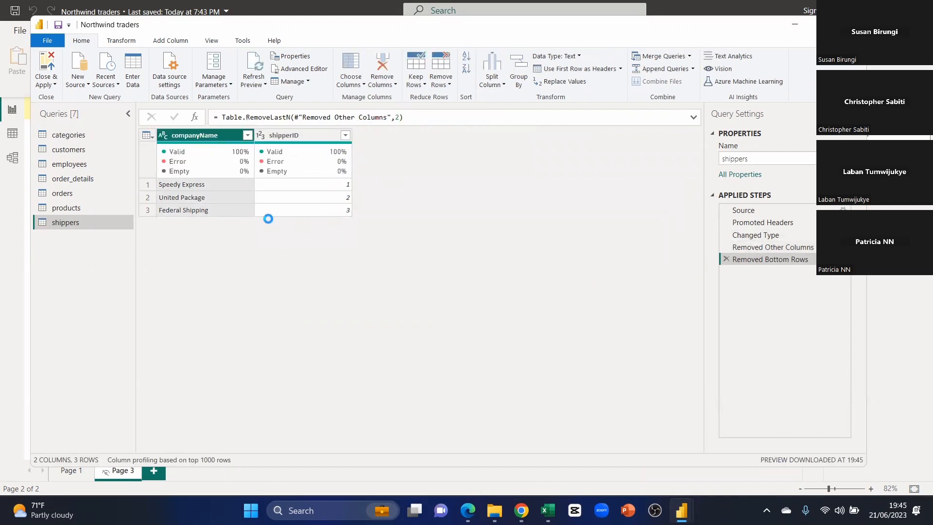
Close Power Query Editor applying the shippers changes, and switch to Data view to show the loaded tables.
click(49, 85)
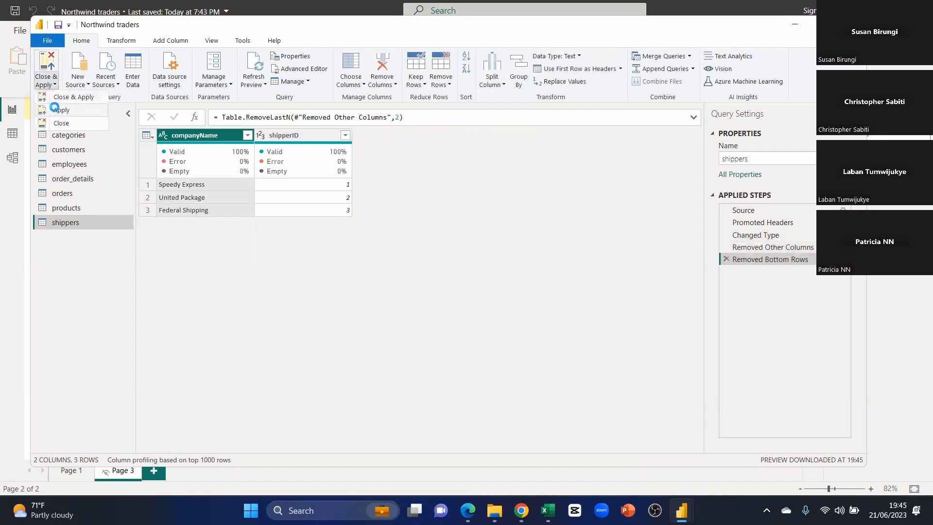
click(61, 97)
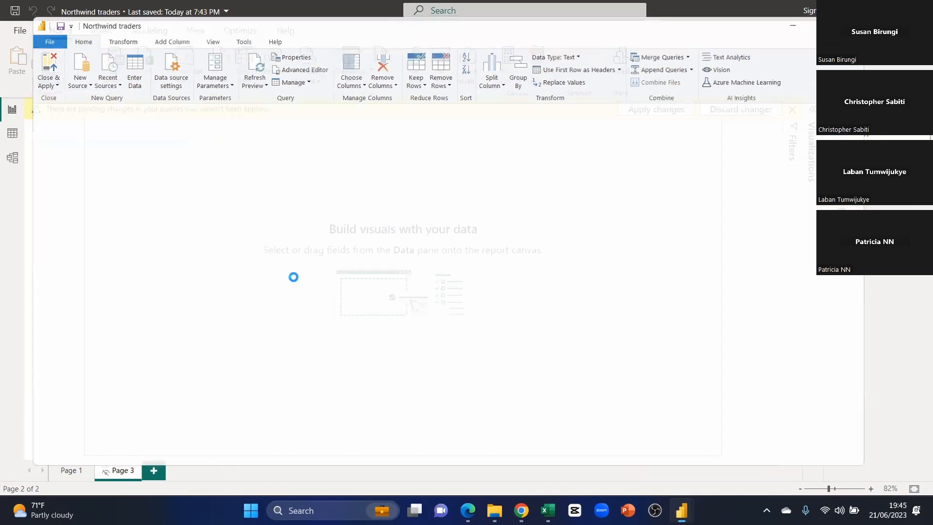
click(625, 109)
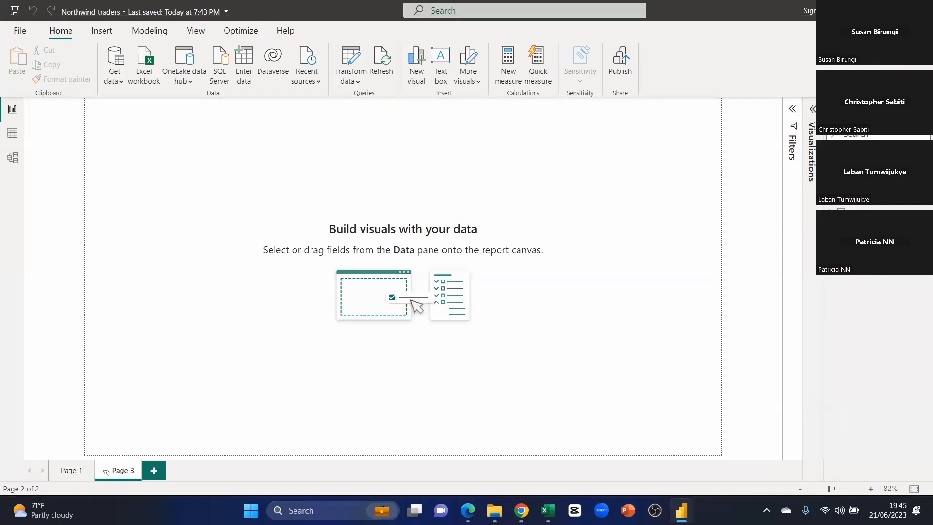
click(13, 134)
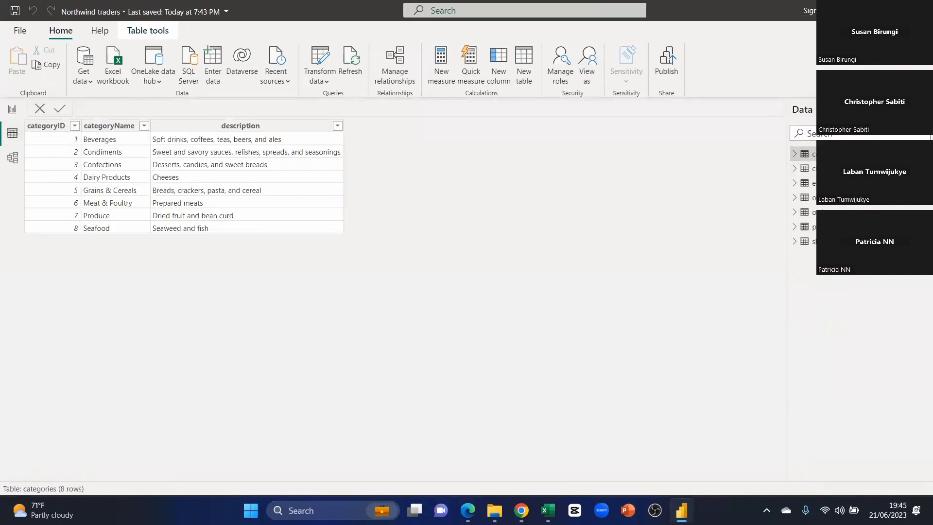
Review the loaded records of the shippers, products, orders, employees and customers tables one after another.
click(807, 241)
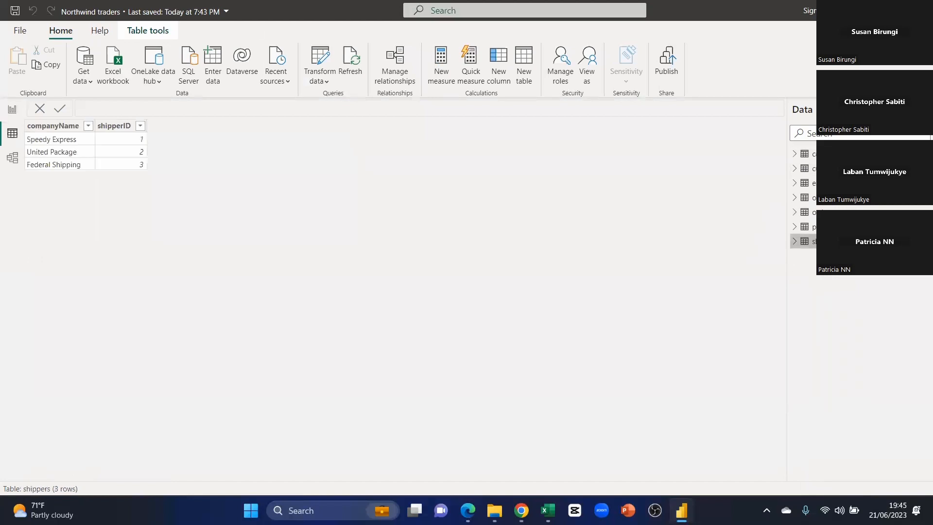
click(822, 227)
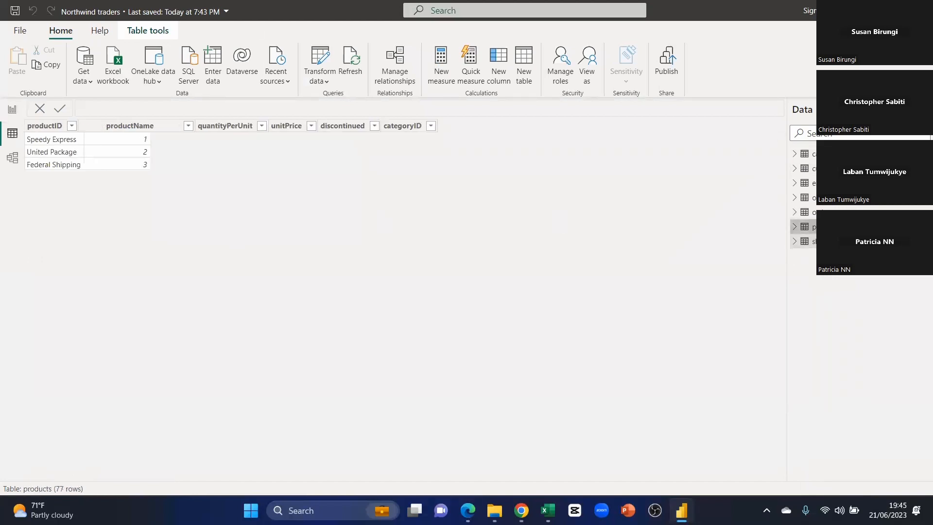
click(822, 212)
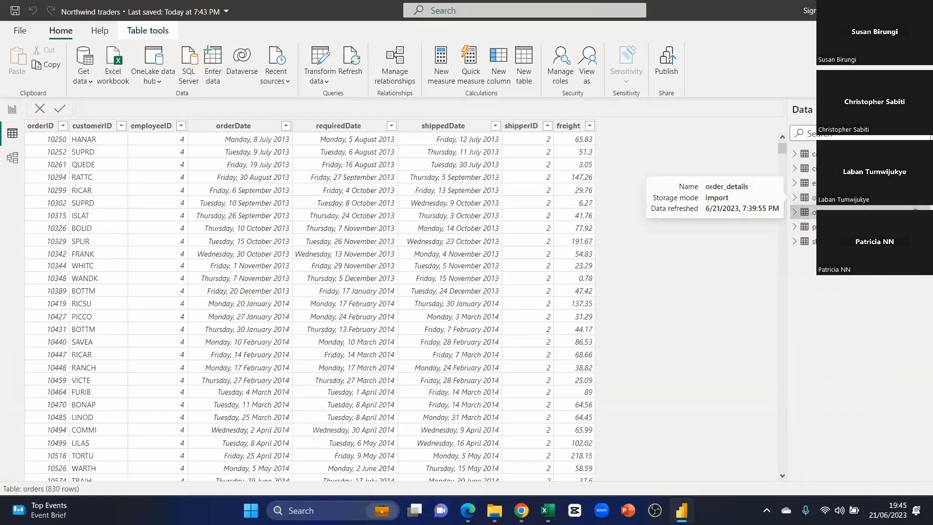
click(822, 183)
key(Up)
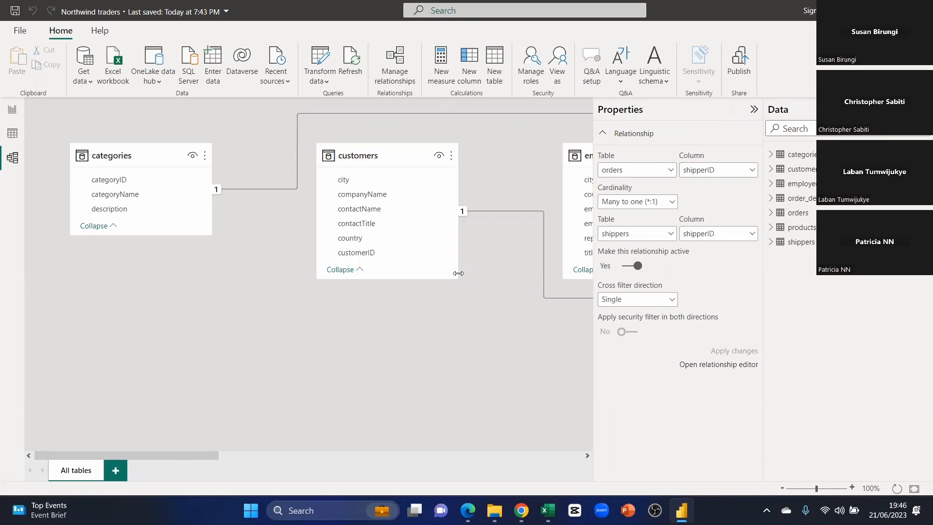
Collapse the side panes in Model view and move the customers table well below the categories table.
click(753, 109)
click(752, 113)
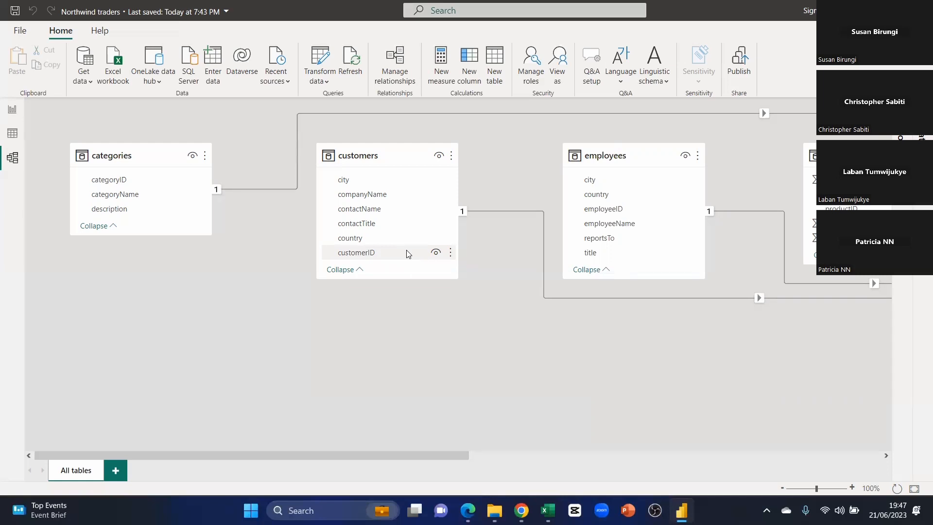
drag(374, 159, 219, 285)
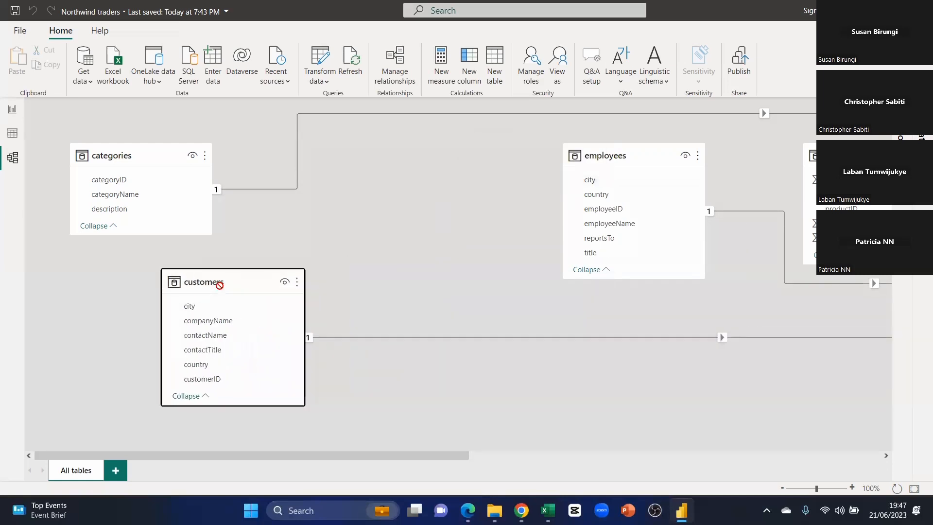
click(782, 489)
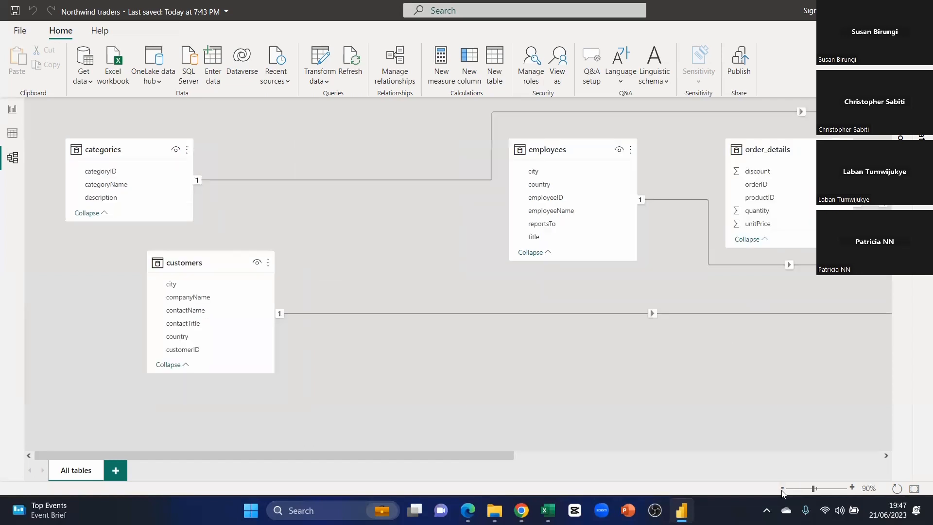
click(782, 489)
click(782, 489)
click(782, 488)
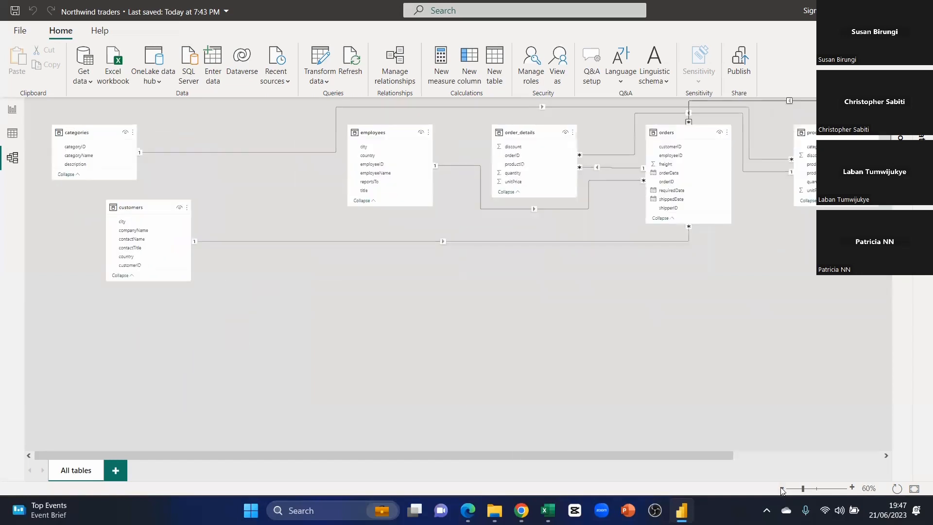
click(782, 489)
drag(117, 192, 165, 358)
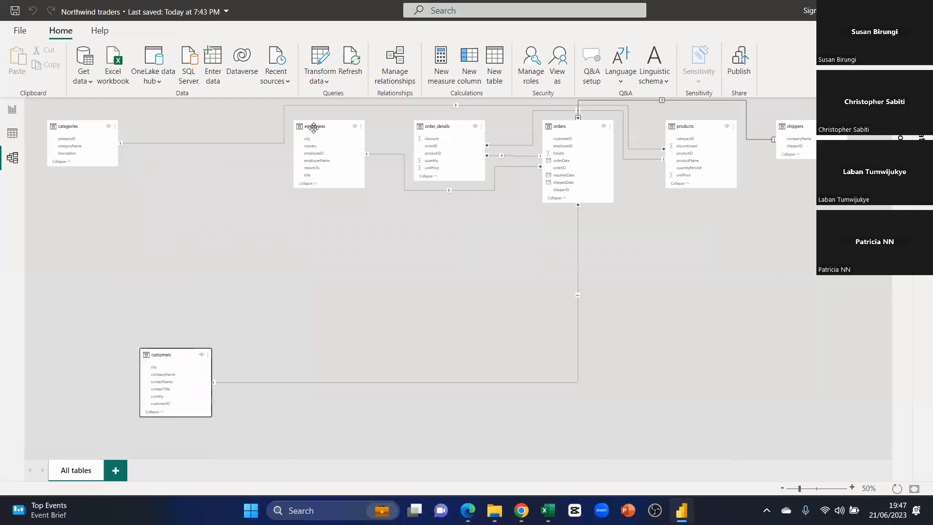
Move the orders table toward the centre of the diagram and place the employees table below it, opposite customers.
drag(313, 128, 469, 254)
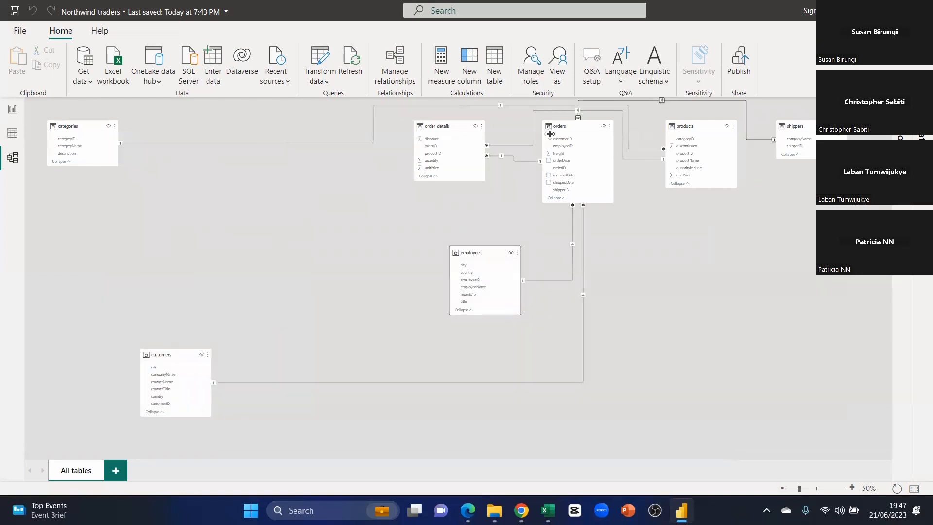
drag(550, 134, 296, 243)
drag(457, 267, 454, 364)
Arrange order_details and products above orders, shippers beside orders opposite categories, and categories below products in the model diagram.
drag(440, 131, 400, 130)
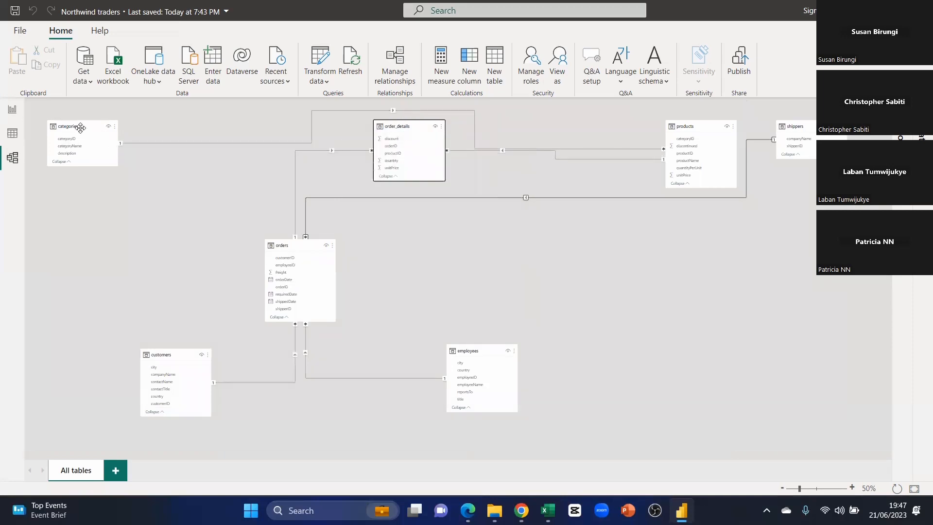
drag(80, 128, 797, 257)
drag(396, 125, 91, 156)
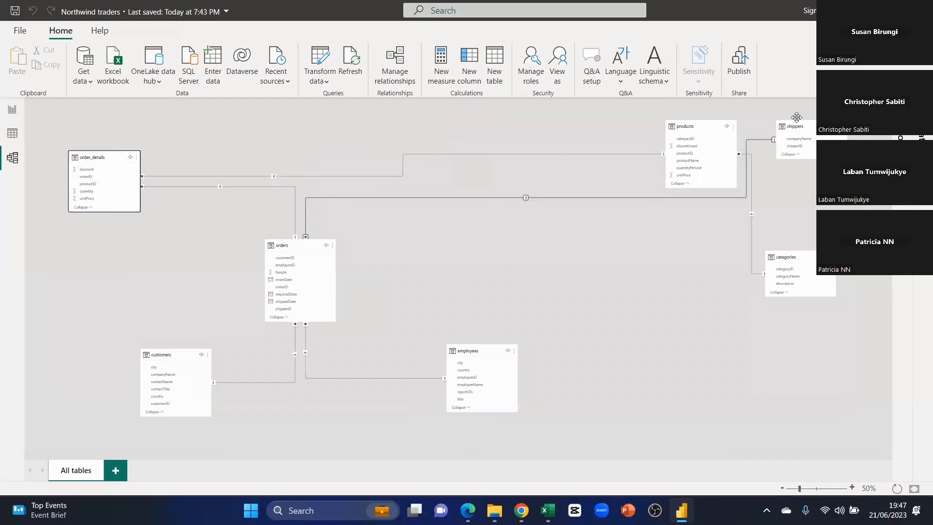
drag(715, 124, 398, 125)
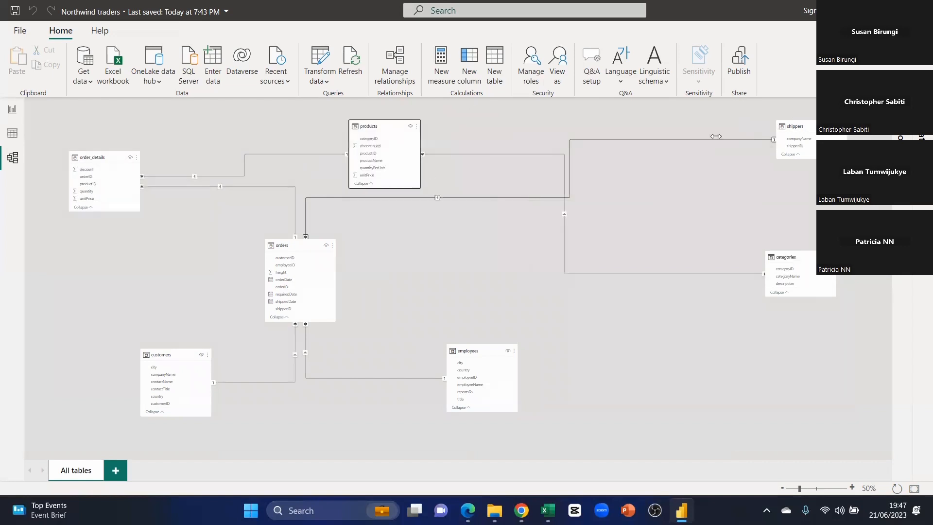
drag(804, 126, 84, 261)
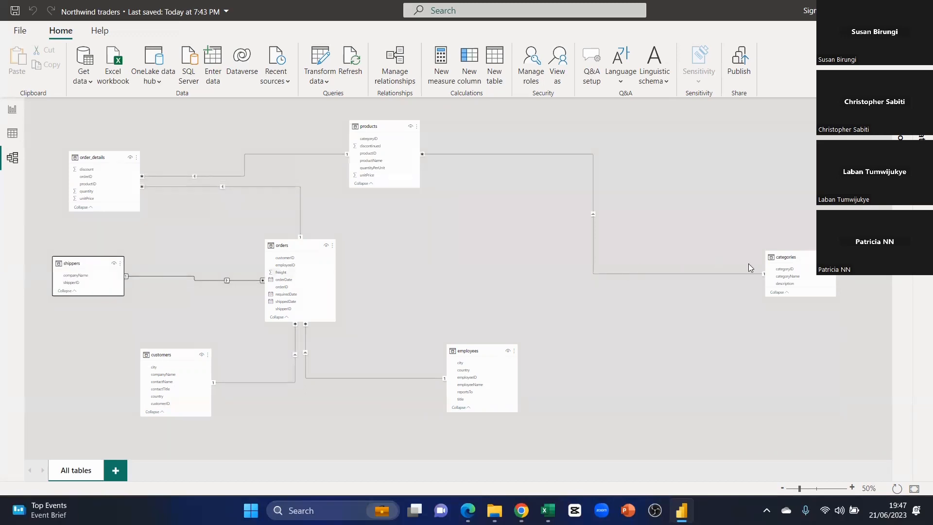
drag(787, 256, 539, 243)
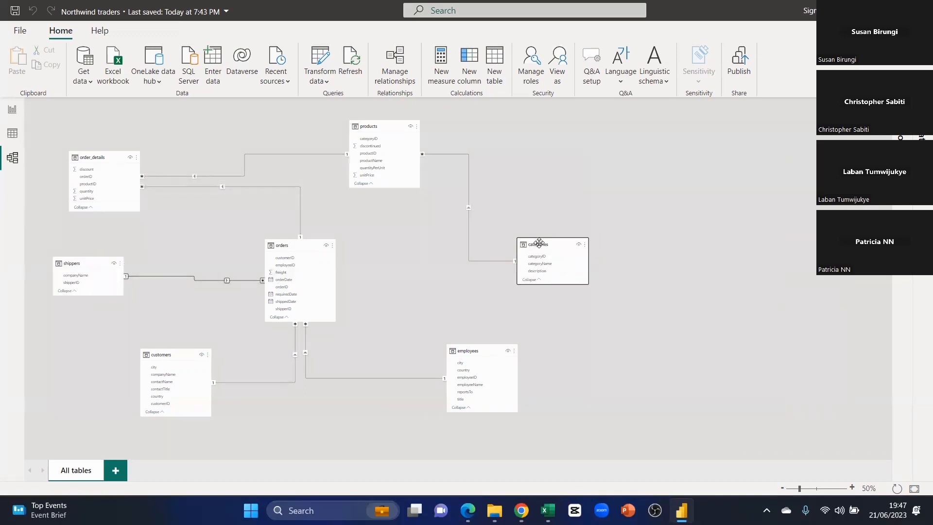
Switch to the Excel workbook Data Query ^0 modelling and open its Power Pivot data model diagram.
click(543, 510)
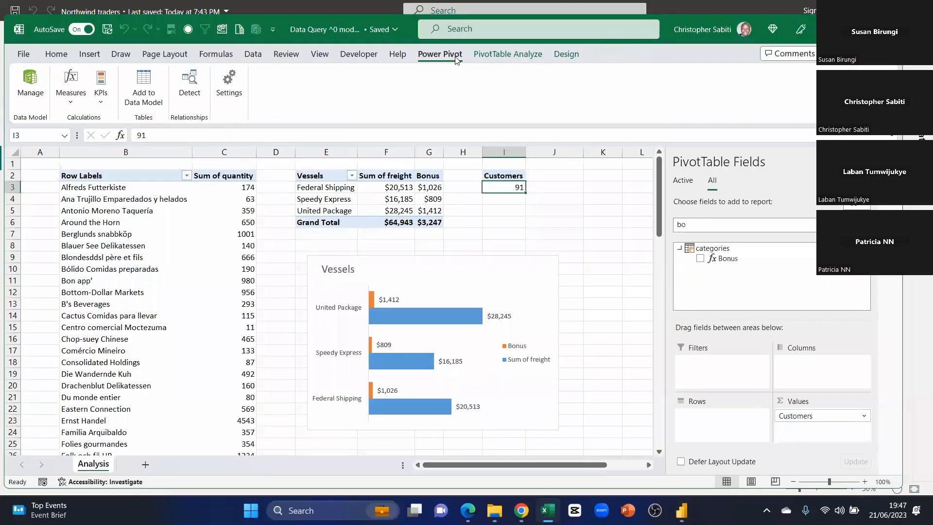
click(508, 54)
click(439, 54)
click(30, 83)
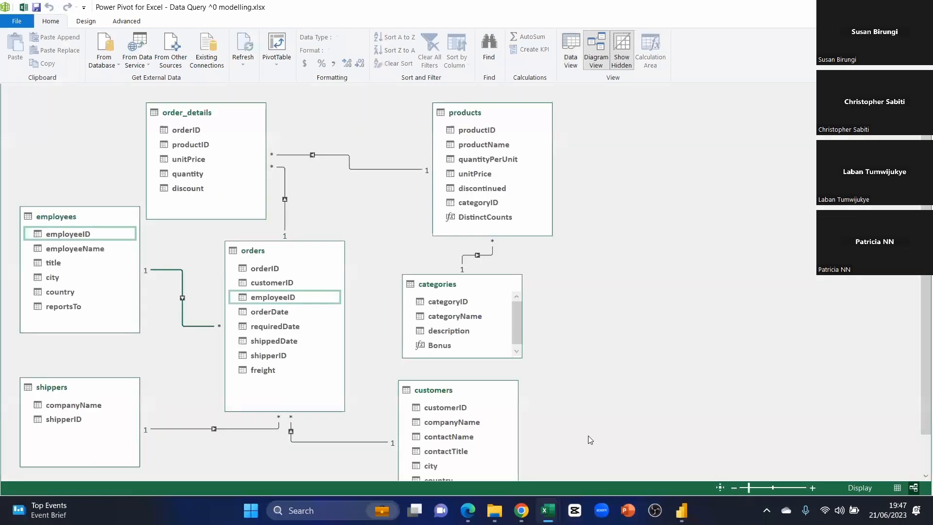
scroll(448, 98, down, 1)
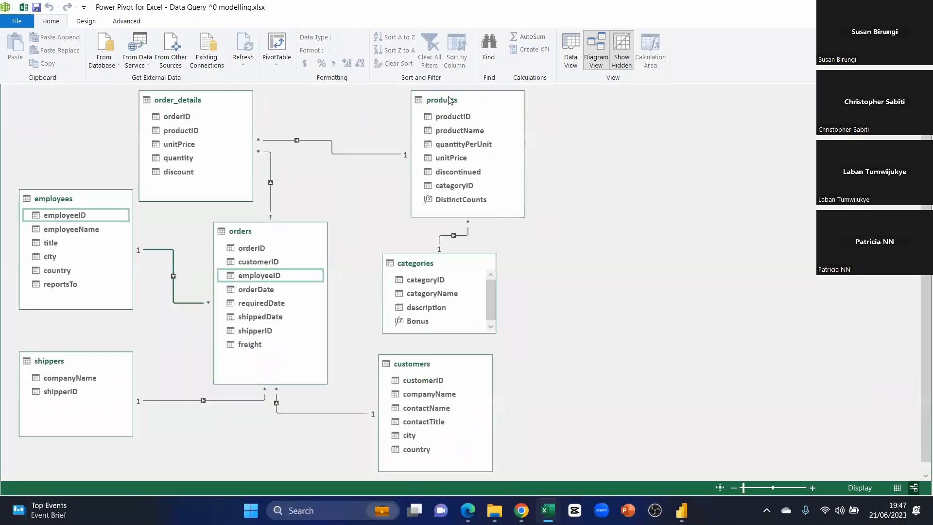
Rearrange the Power Pivot diagram by moving categories away from products and shifting the orders and customers tables for clearer spacing.
click(481, 100)
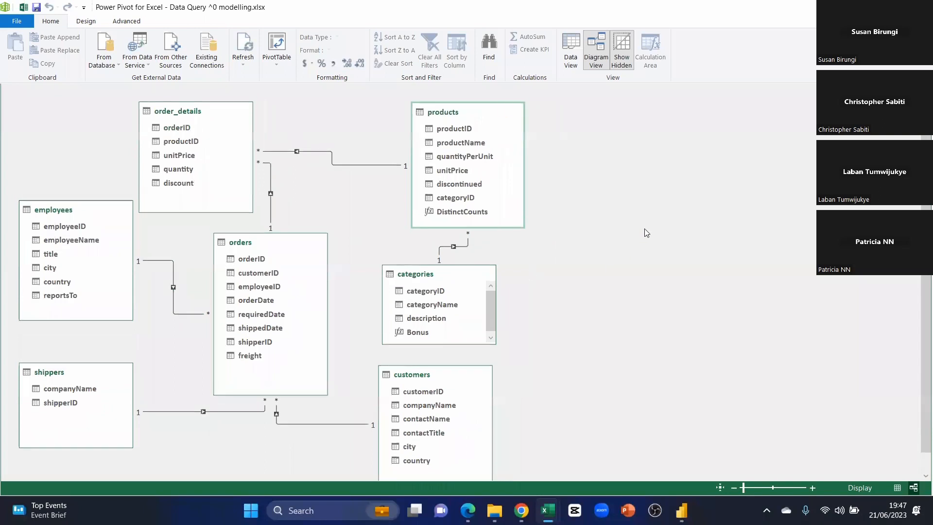
drag(415, 274, 643, 229)
drag(264, 241, 319, 247)
drag(382, 478, 439, 469)
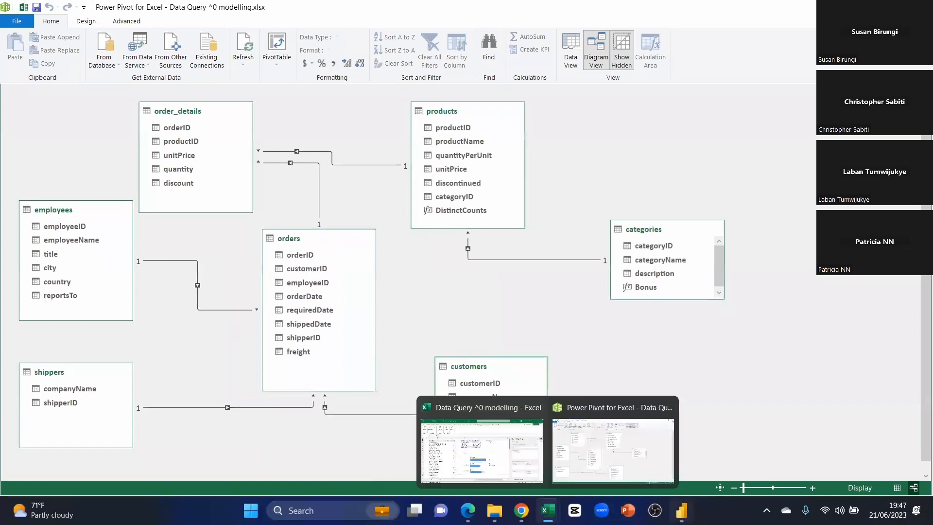
Compare the table relationships in the Power BI model with those in the Excel Power Pivot diagram, ending in Power BI.
click(681, 511)
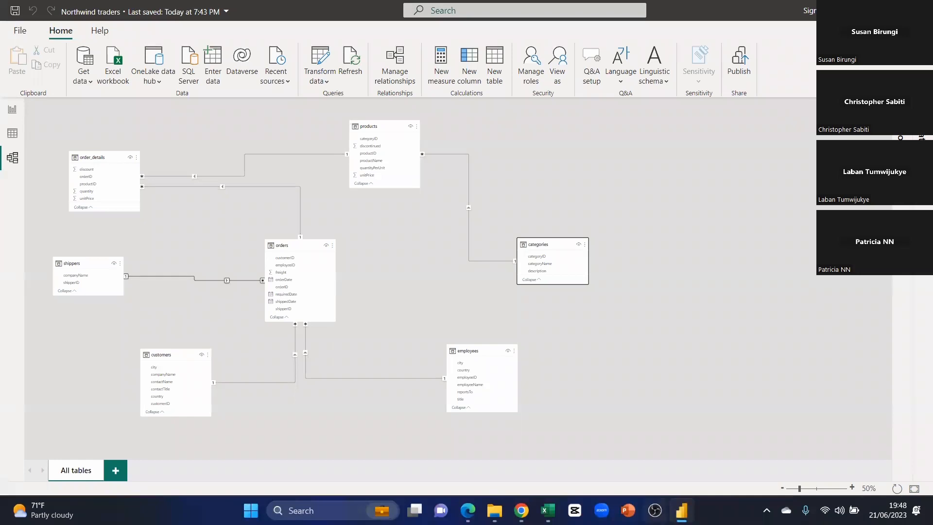
click(681, 510)
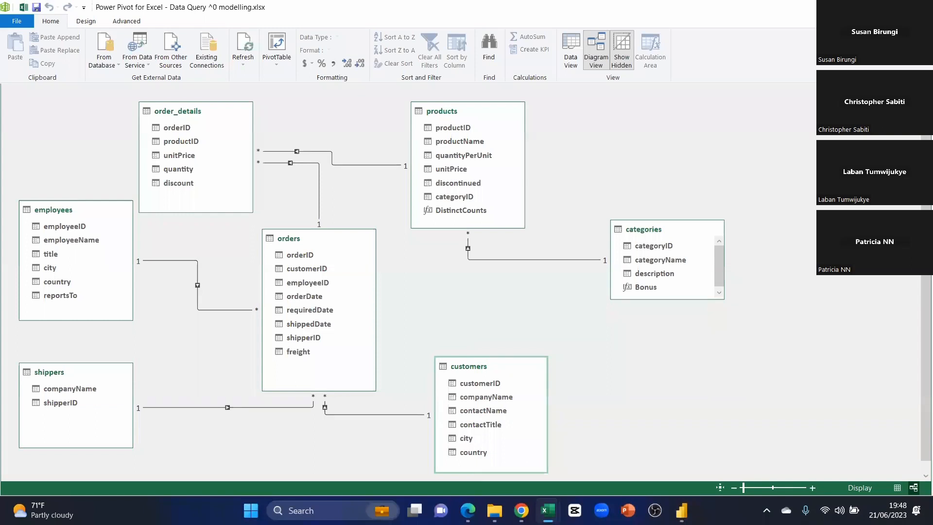
click(682, 510)
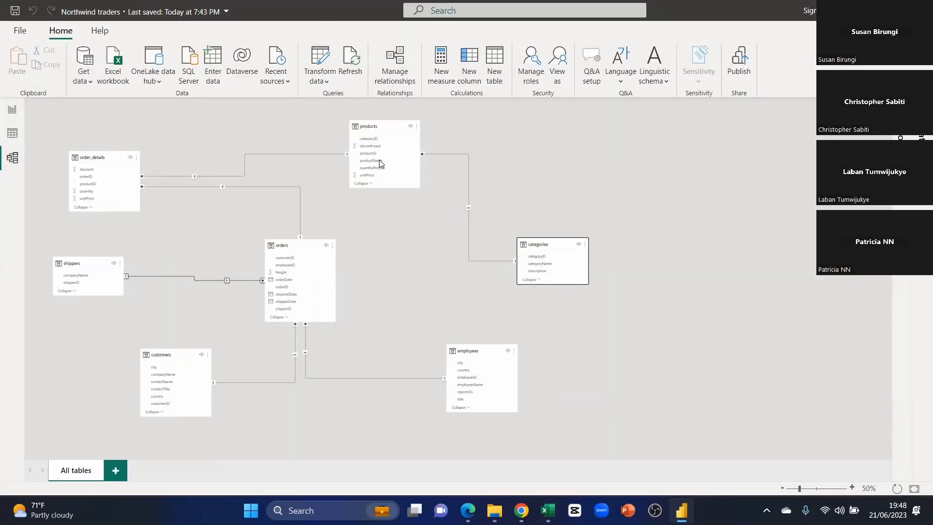
click(681, 509)
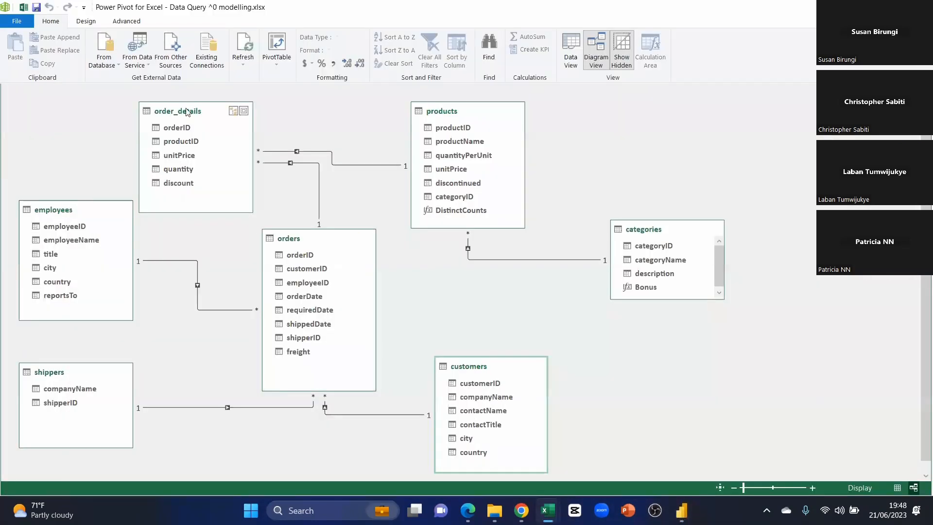
click(682, 510)
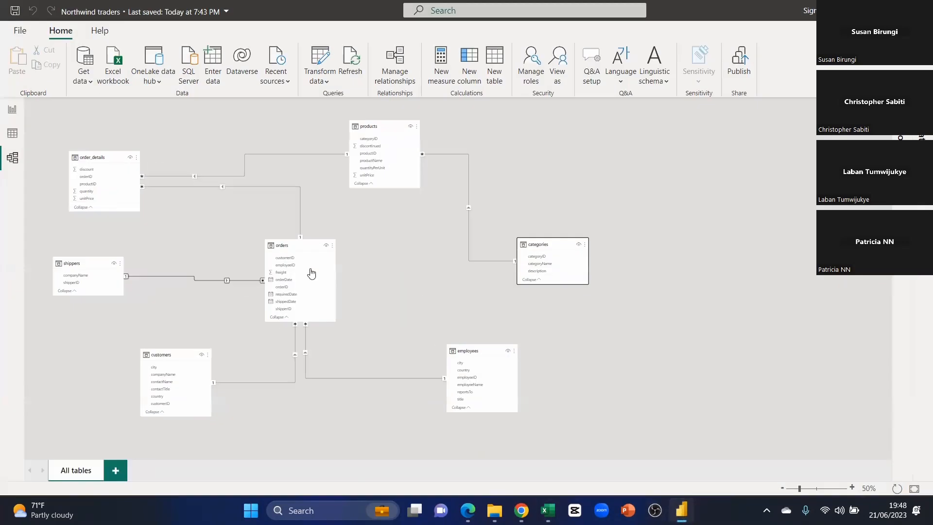
click(681, 510)
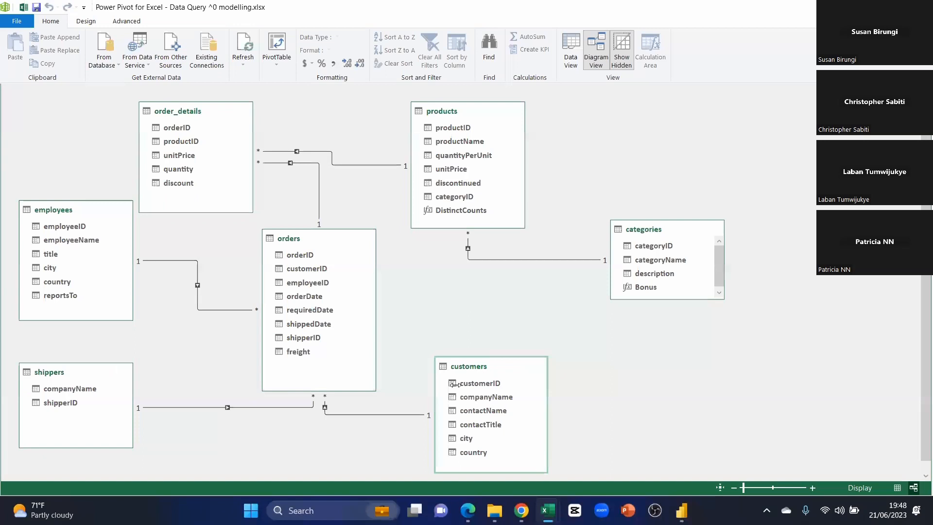
click(681, 510)
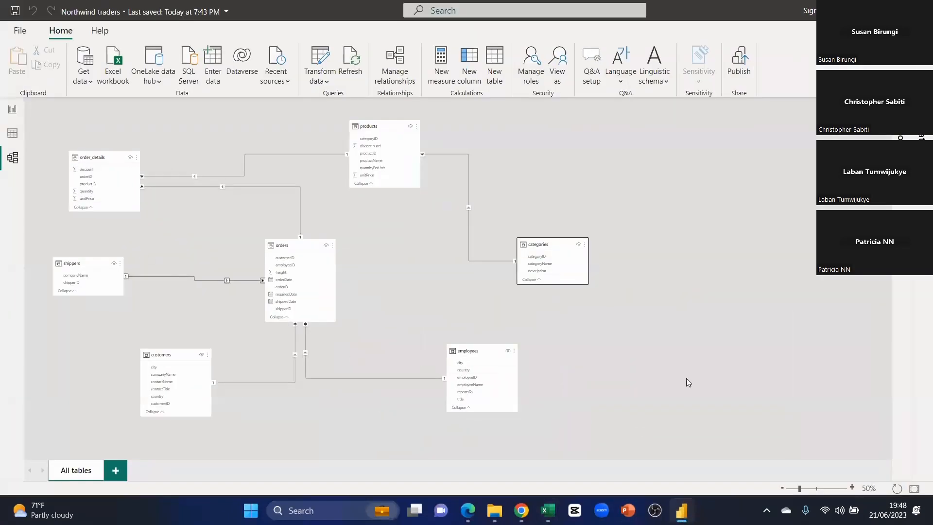
Enlarge the model diagram to 60% and move the employees, customers and shippers tables closer to the orders table.
click(851, 487)
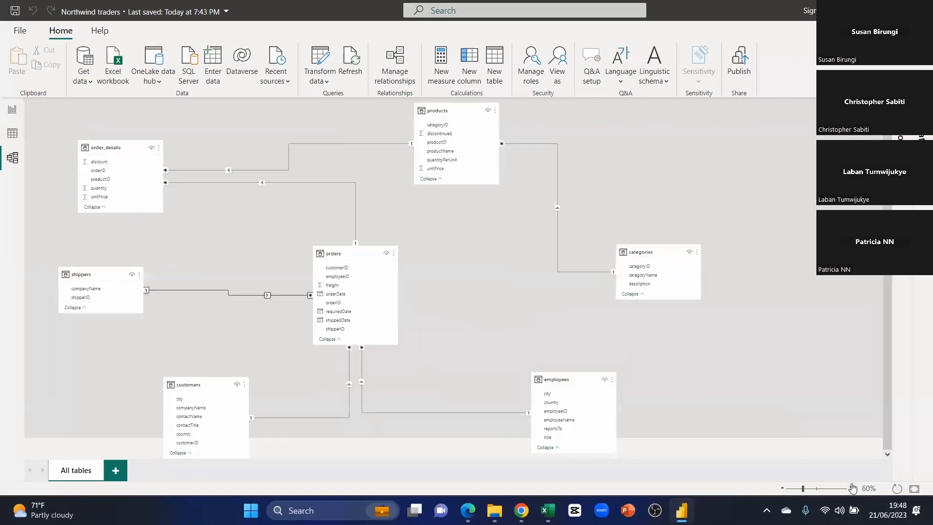
drag(559, 379, 537, 329)
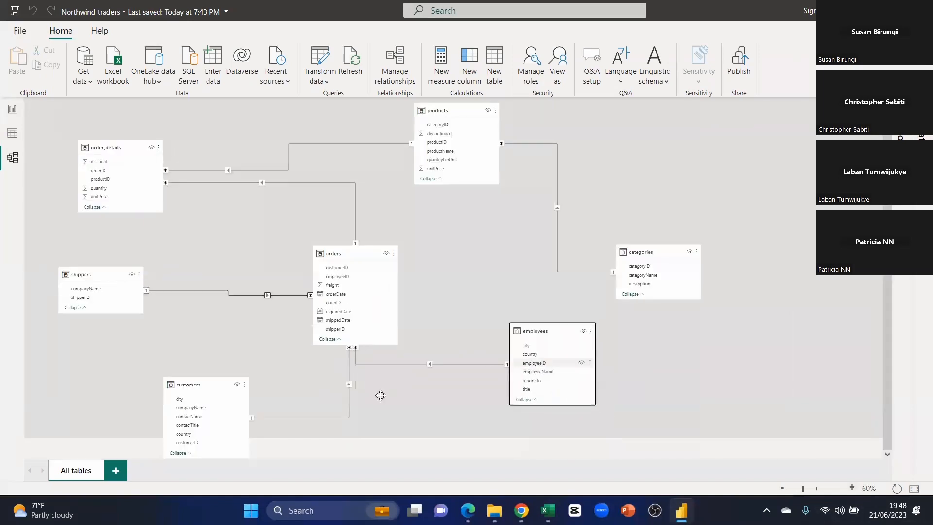
drag(204, 382, 214, 348)
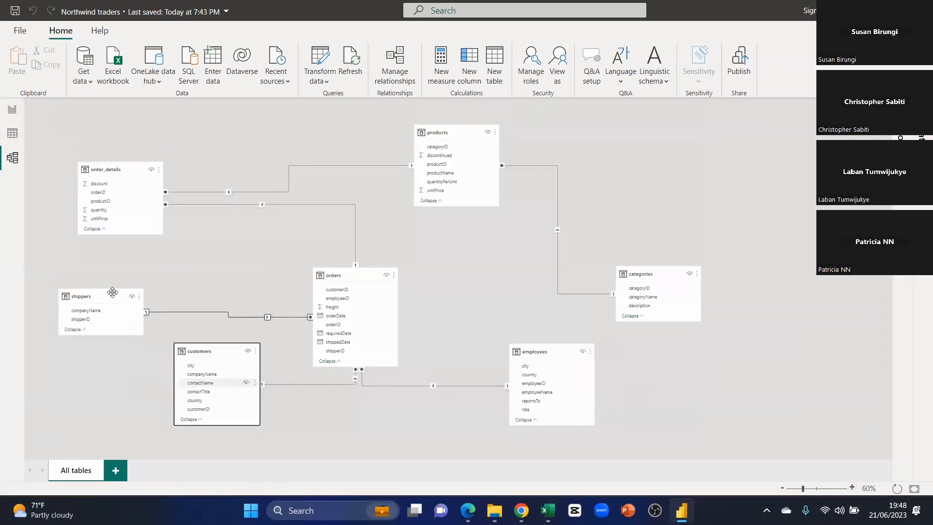
drag(108, 294, 160, 273)
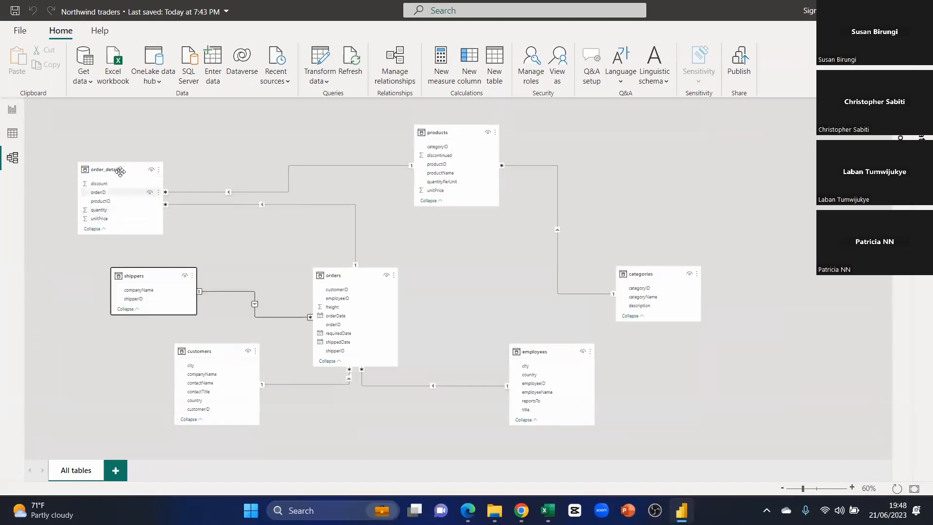
Tighten the model layout by moving order_details, products and categories inward, and shift employees slightly away from orders.
drag(141, 171, 192, 172)
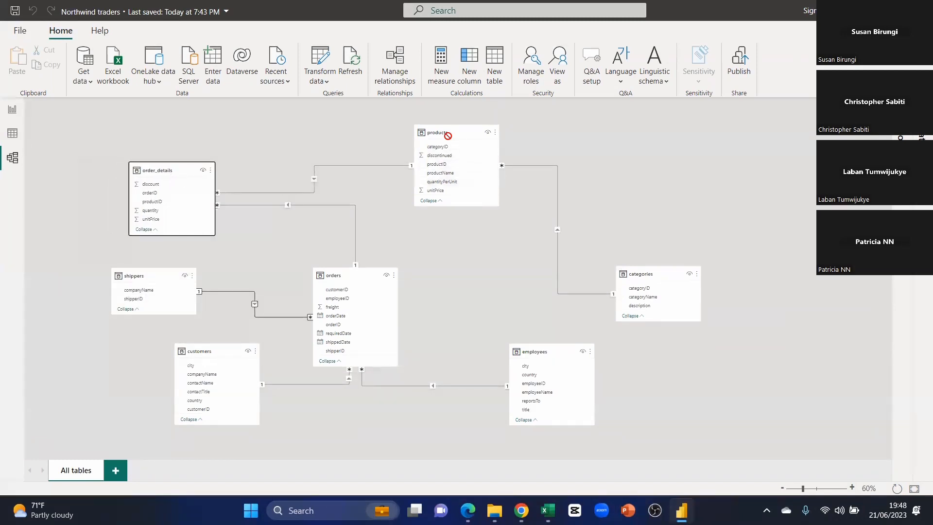
drag(448, 133, 420, 133)
drag(653, 273, 597, 252)
drag(524, 351, 562, 350)
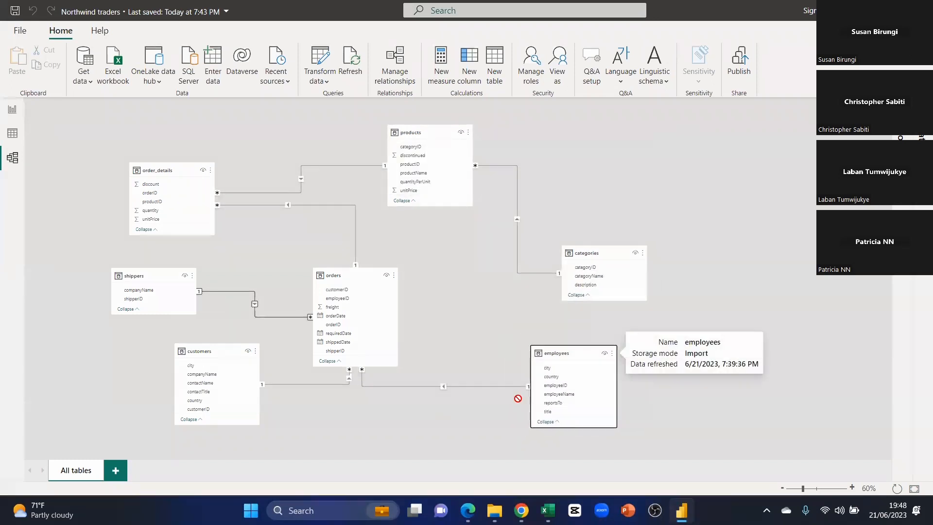
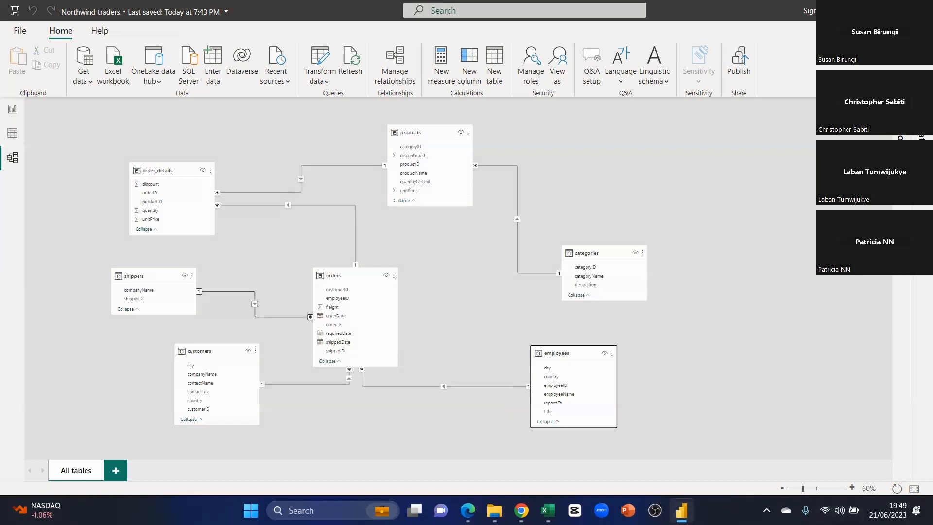
Open the pinned 3D_EACOP_V2.1 report, and in the Northwind model shift the orders table towards the centre and enlarge the diagram to 80%.
right_click(681, 510)
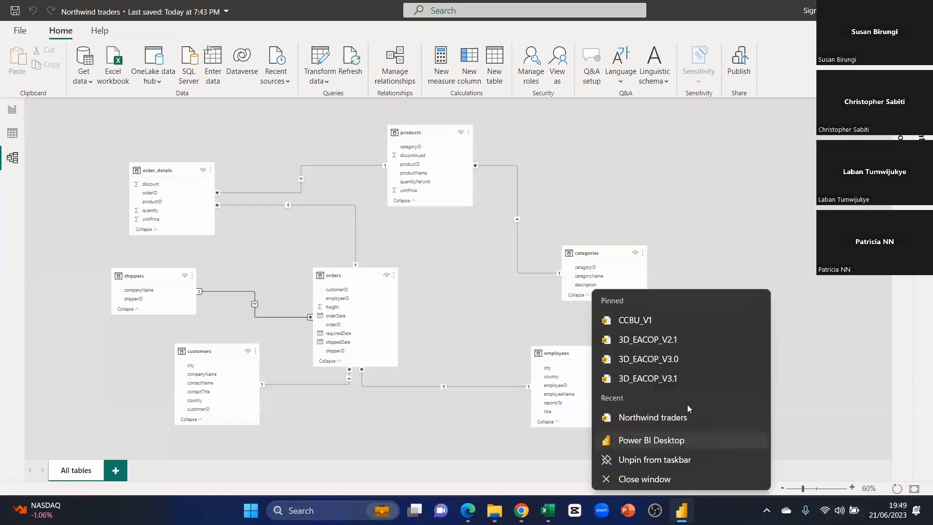
click(671, 338)
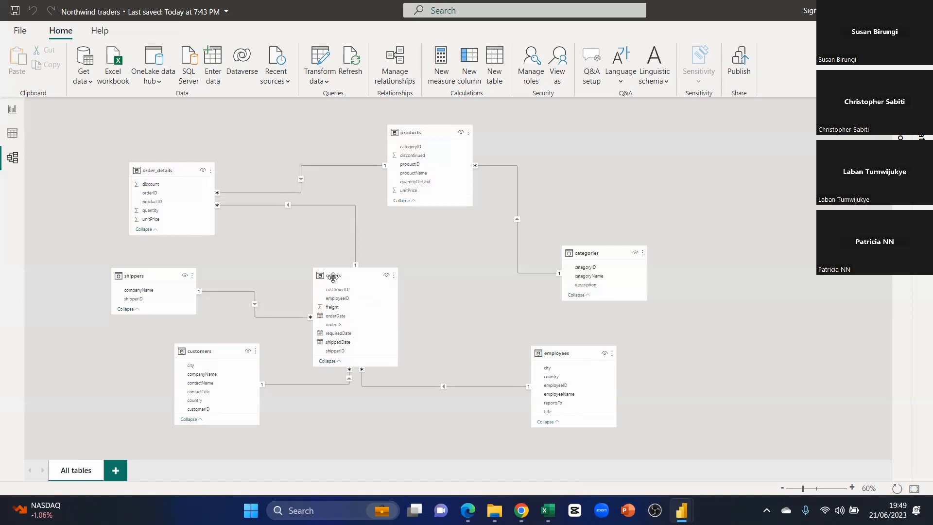
drag(333, 340, 373, 361)
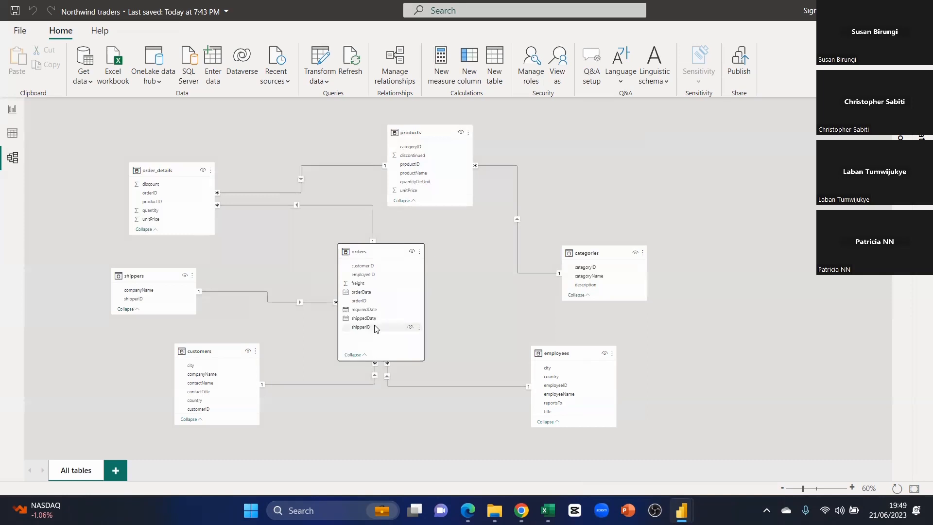
click(852, 487)
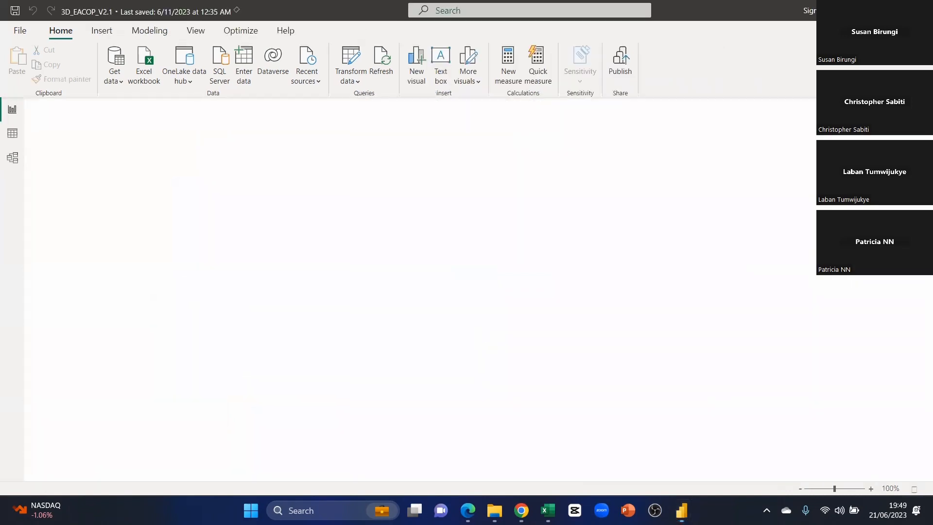
click(867, 11)
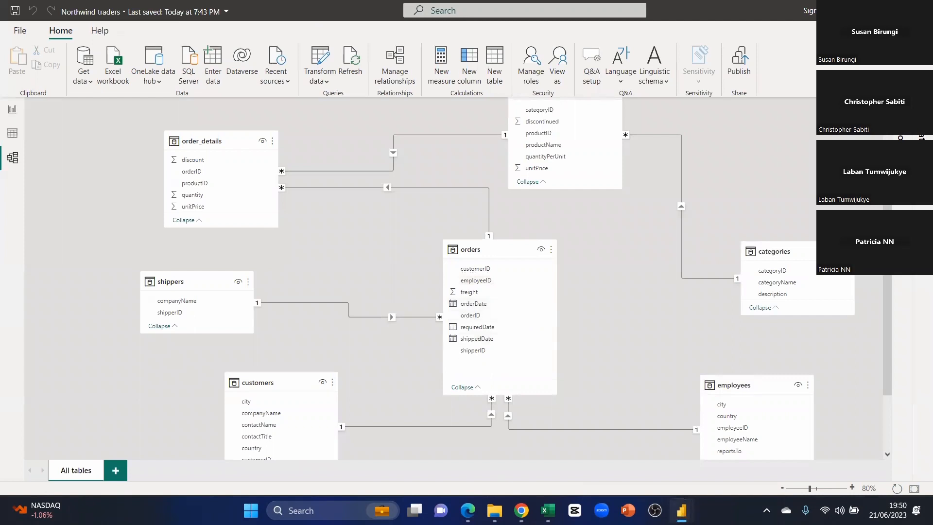
Switch to the 3D_EACOP_V2.1 report and display its model diagram at 60%.
mouse_move(682, 510)
click(733, 461)
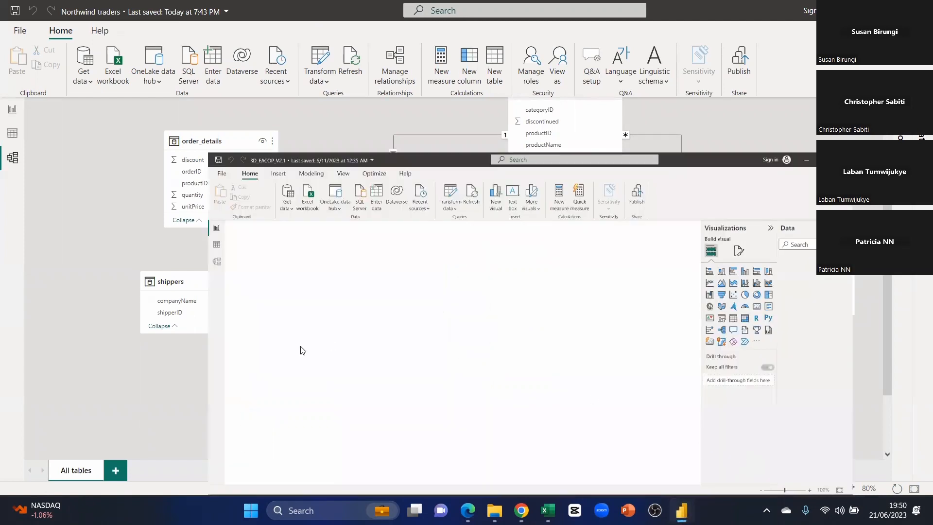
click(12, 158)
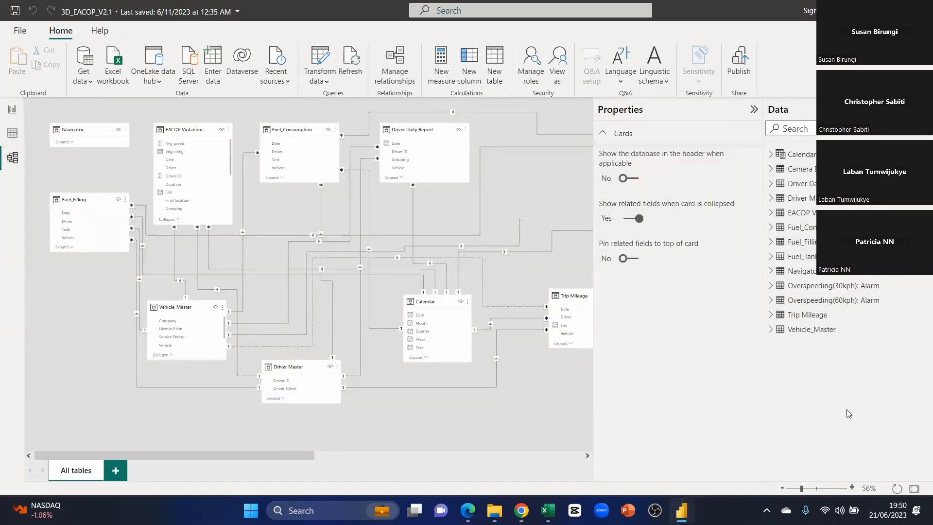
click(851, 487)
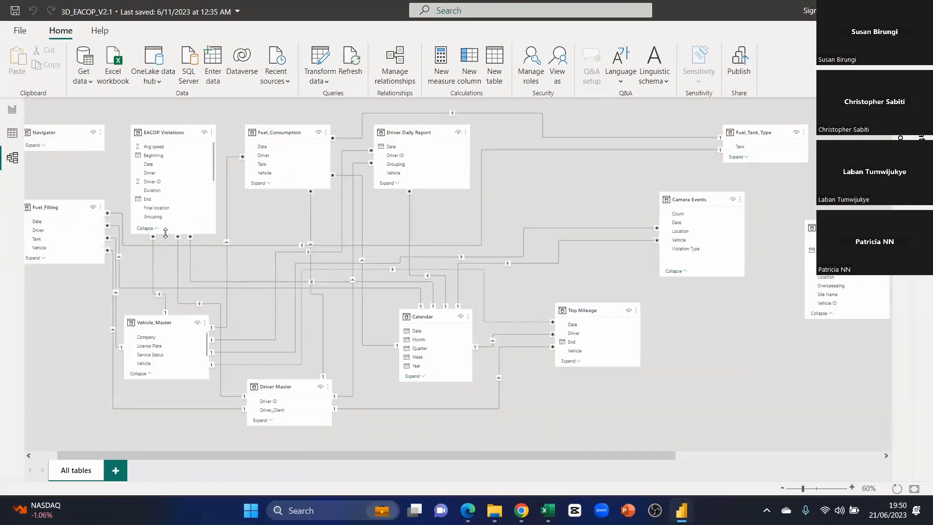
Lengthen the EACOP Violations card, expand Calendar, Fuel_Consumption and Trip Mileage, and move the Overspeeding(30kph) card below Camera Events.
drag(158, 233, 157, 245)
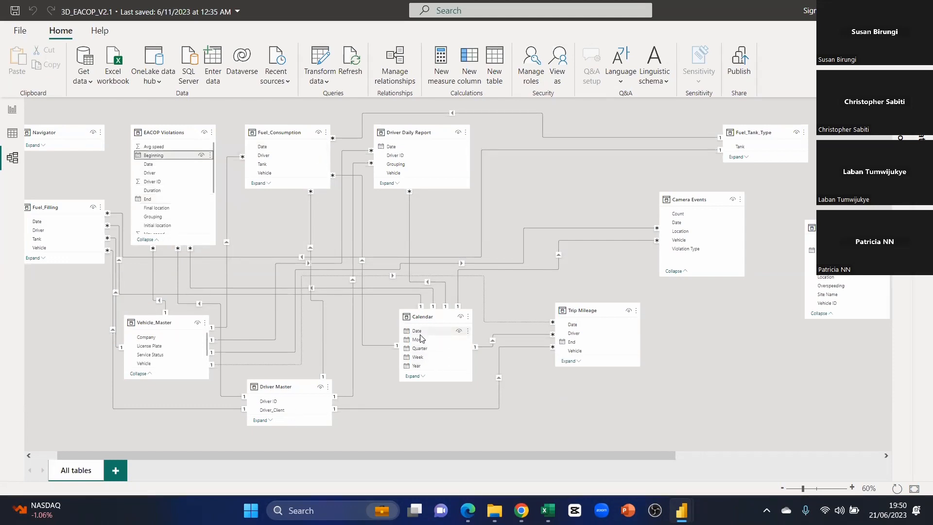
mouse_move(442, 382)
mouse_down()
mouse_move(446, 426)
mouse_move(447, 391)
mouse_move(433, 381)
mouse_up()
click(421, 377)
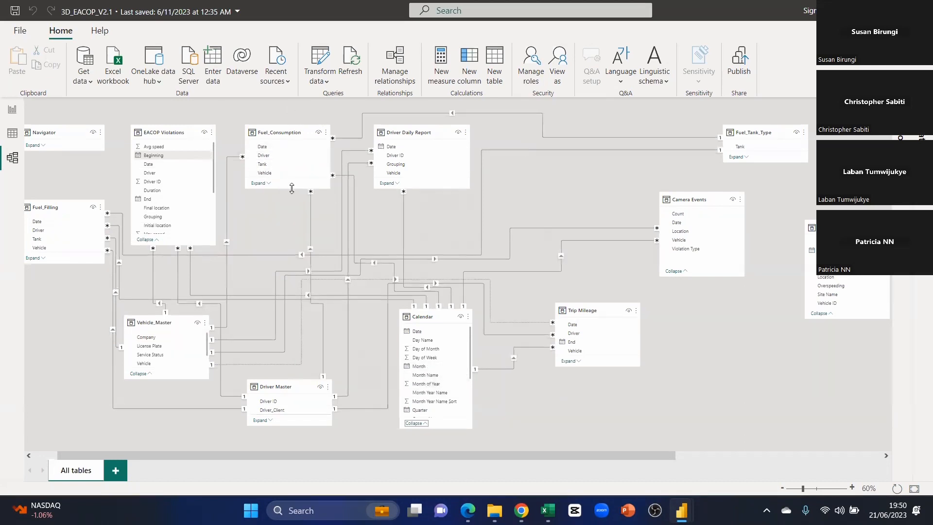
click(266, 183)
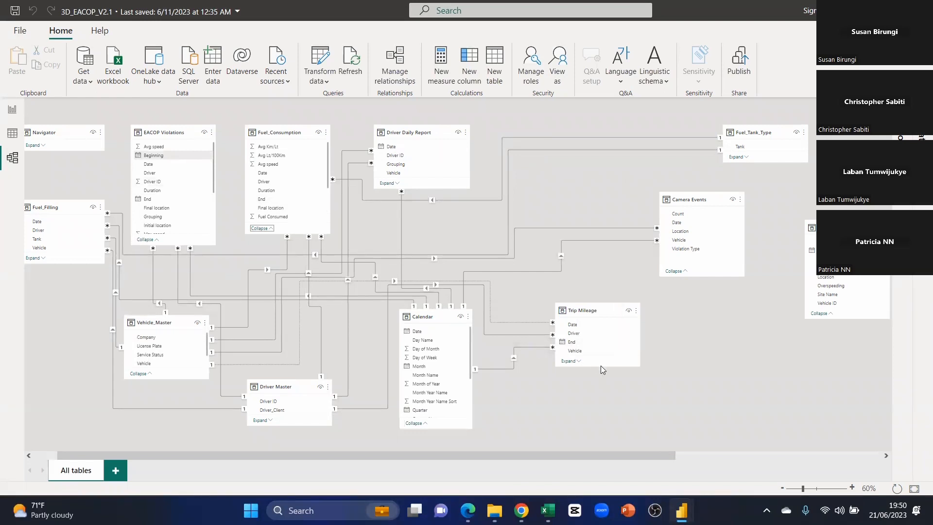
click(569, 361)
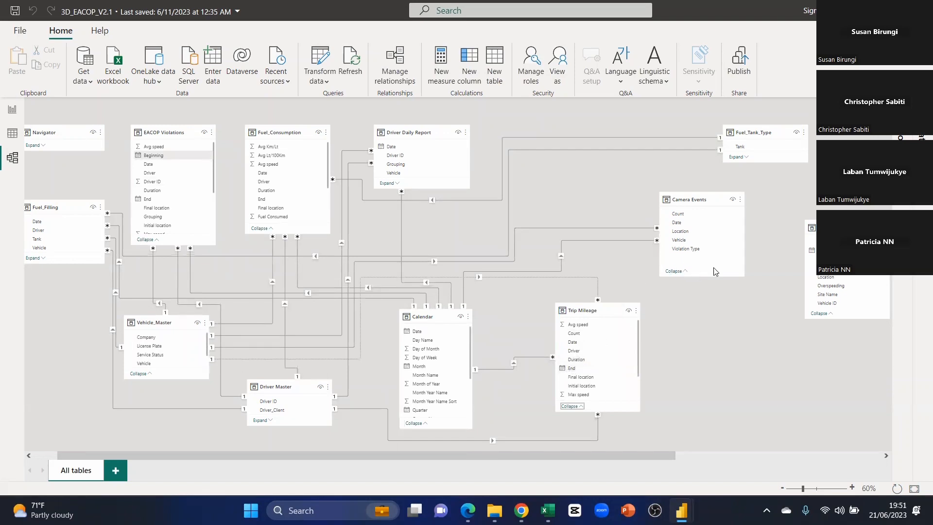
drag(826, 227, 767, 294)
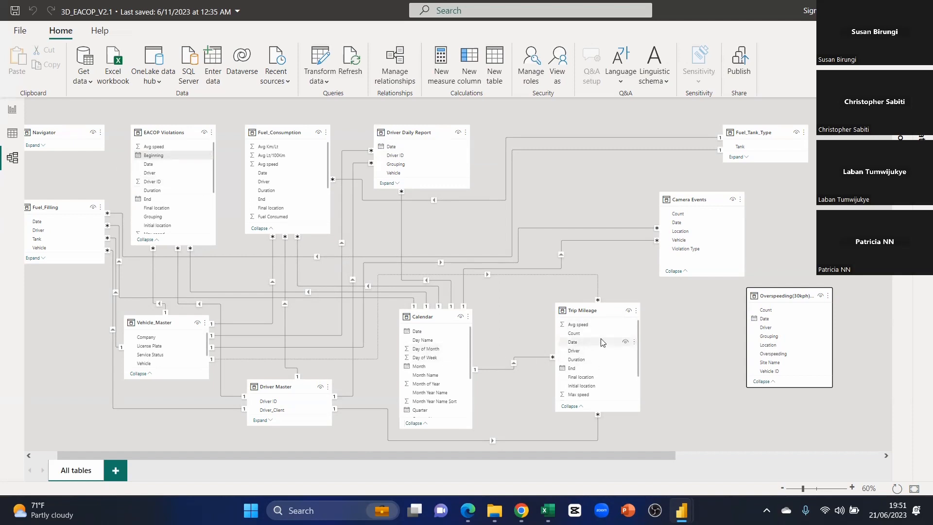
Display the Calendar table's DAX script and examine its ADDCOLUMNS structure and CALENDAR date range.
click(418, 333)
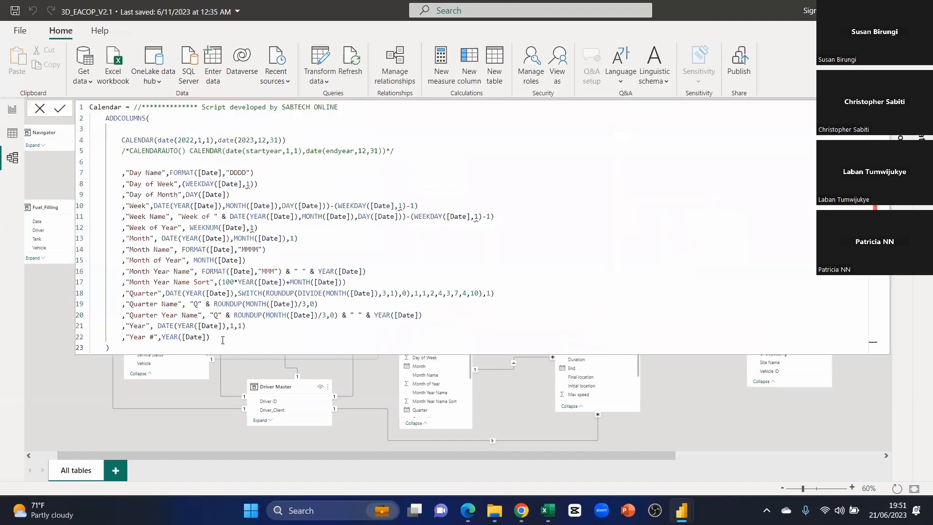
drag(210, 336, 91, 105)
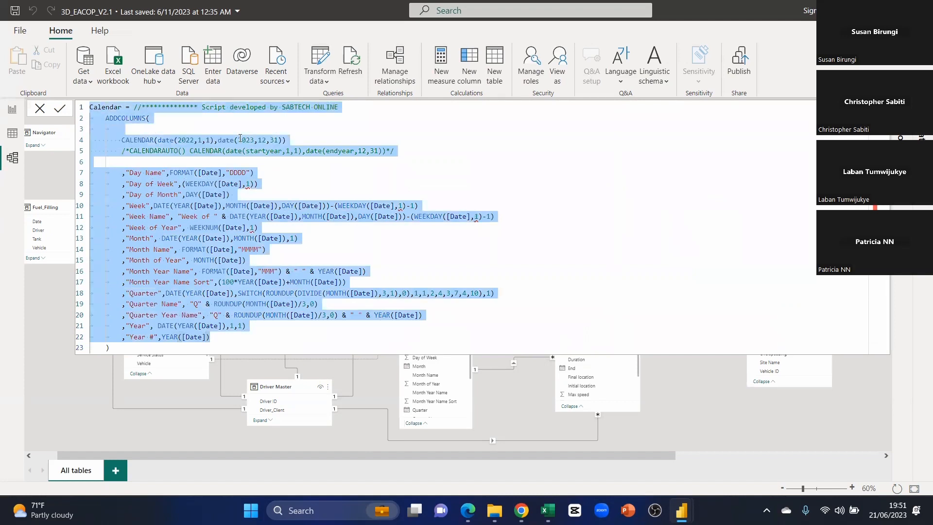
click(302, 147)
drag(271, 107, 361, 143)
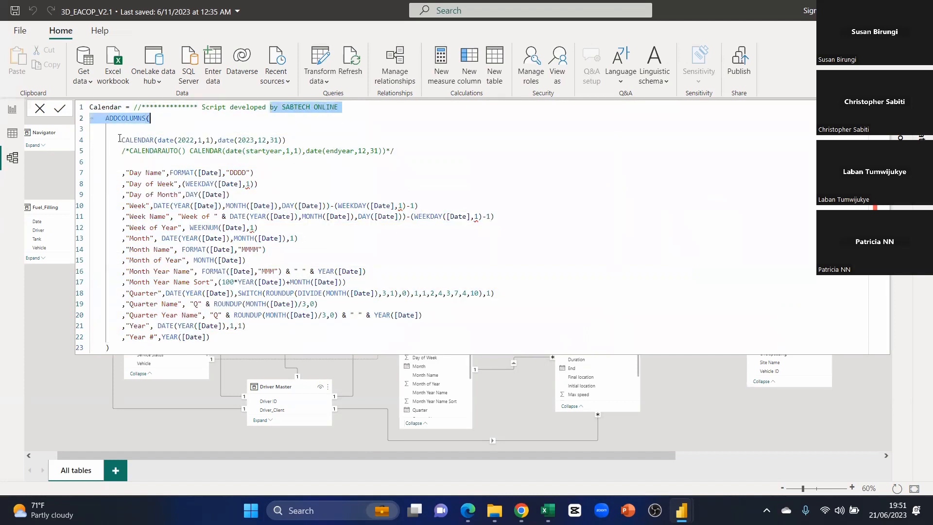
drag(119, 138, 308, 179)
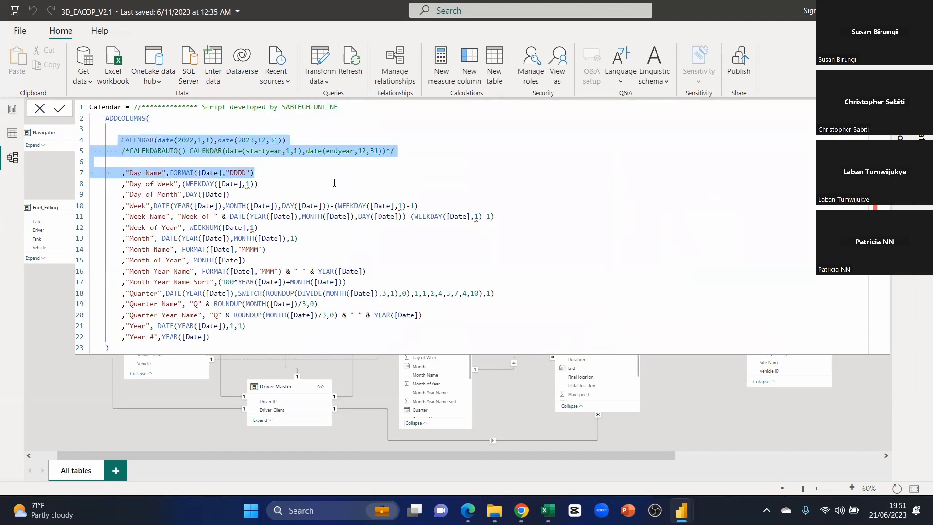
drag(209, 336, 138, 119)
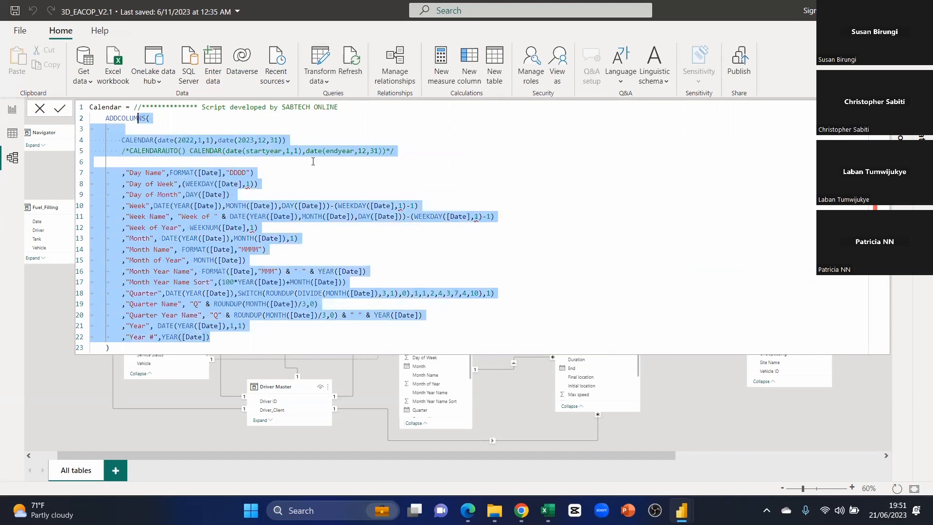
click(384, 162)
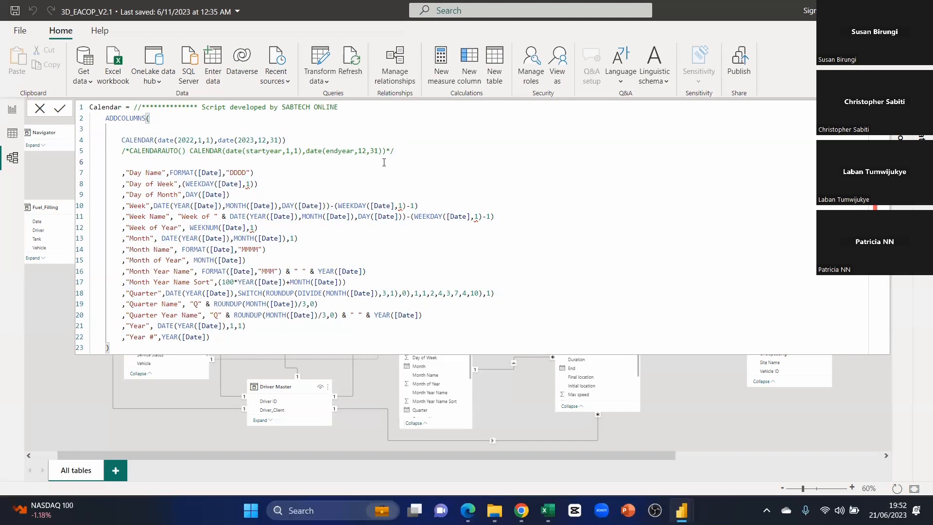
Examine the column definitions in the Calendar script, including the Day Name and Month Name formats, and collapse the formula.
drag(210, 337, 118, 142)
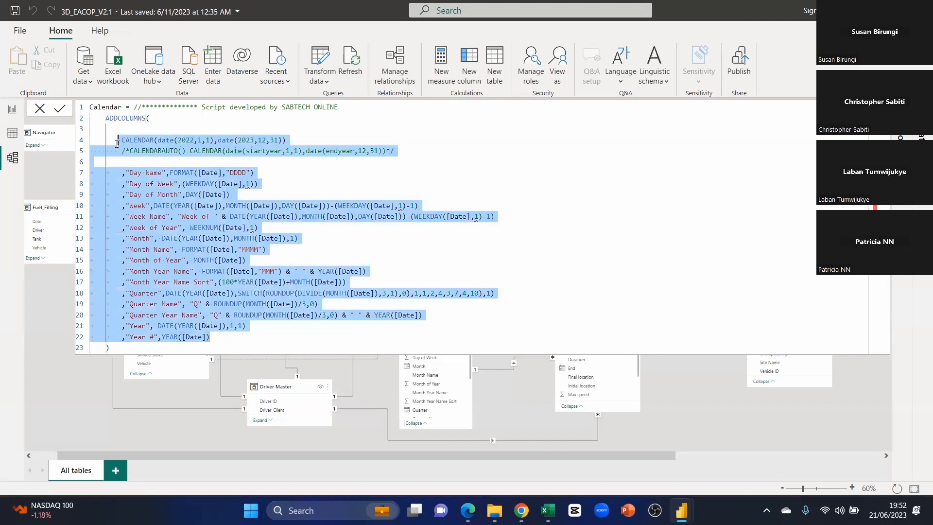
click(197, 228)
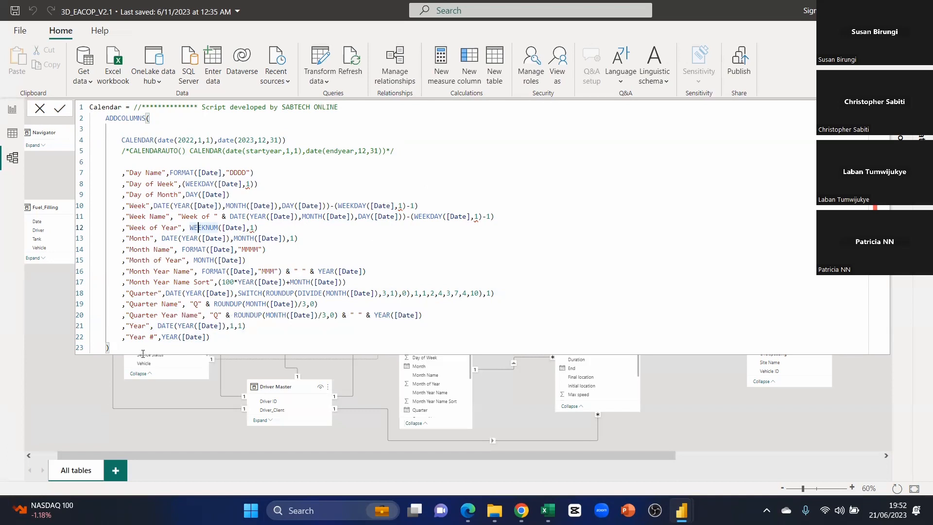
drag(212, 348, 158, 141)
click(242, 172)
drag(259, 251, 242, 249)
drag(244, 173, 229, 174)
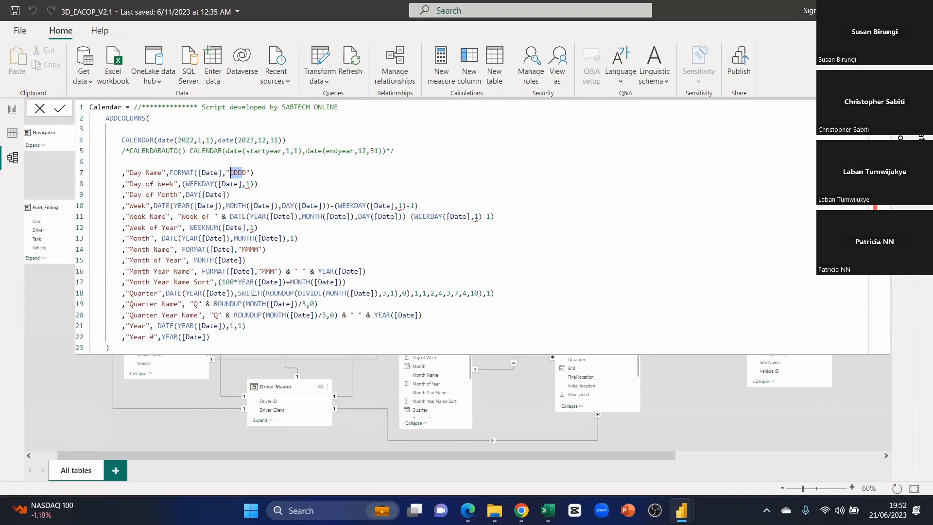
click(770, 144)
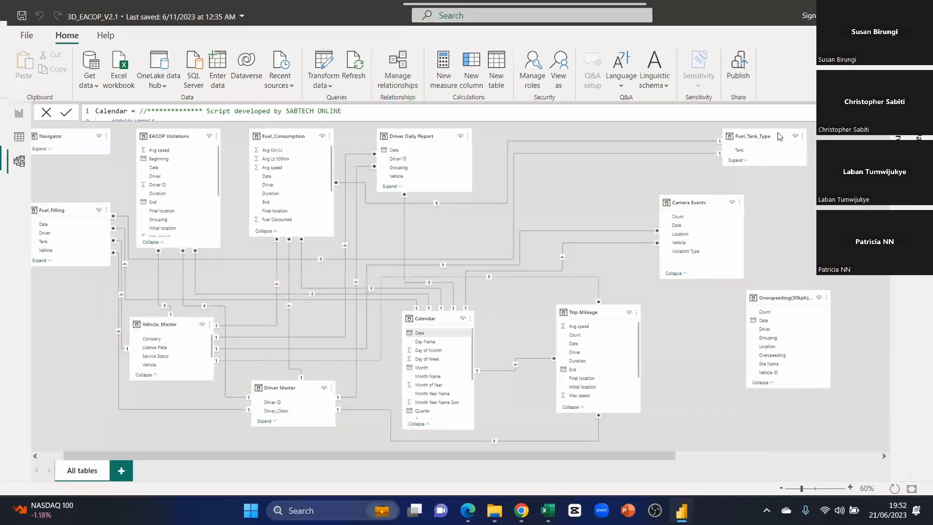
Return to the Northwind traders file, look at the categories table's data and the report view, and switch to the workflow slide.
key(super+Down)
key(super+Down)
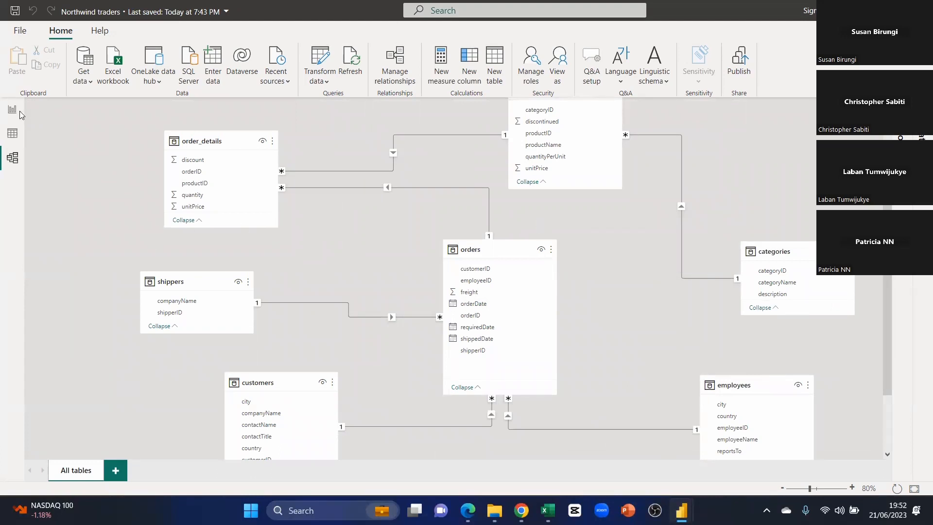
click(13, 136)
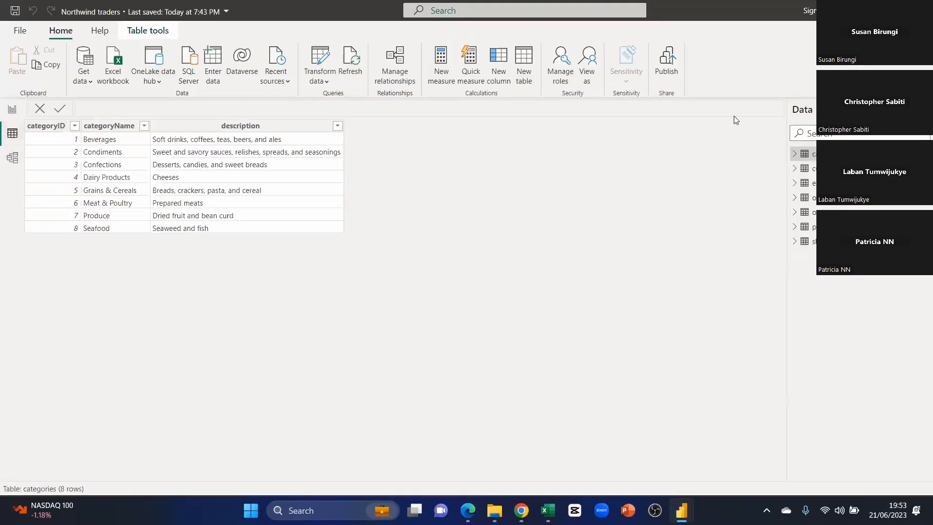
click(12, 109)
key(alt+Tab)
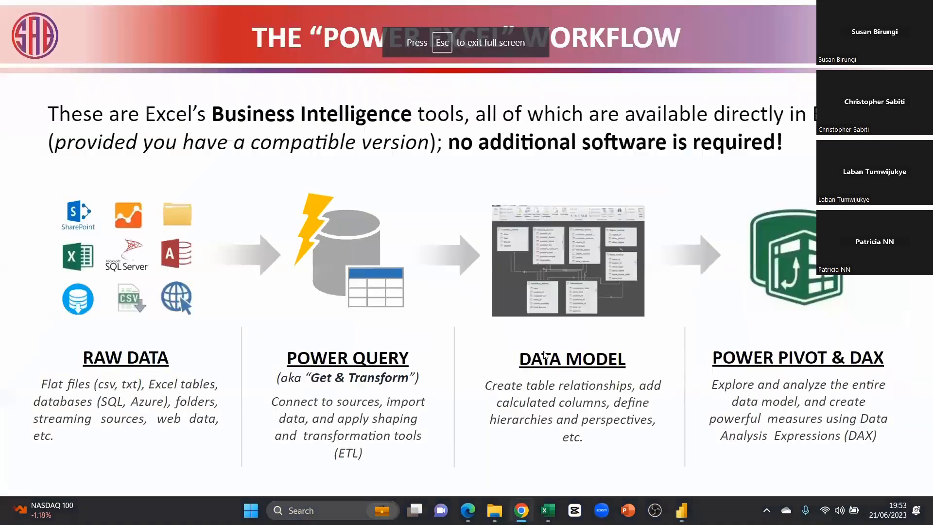
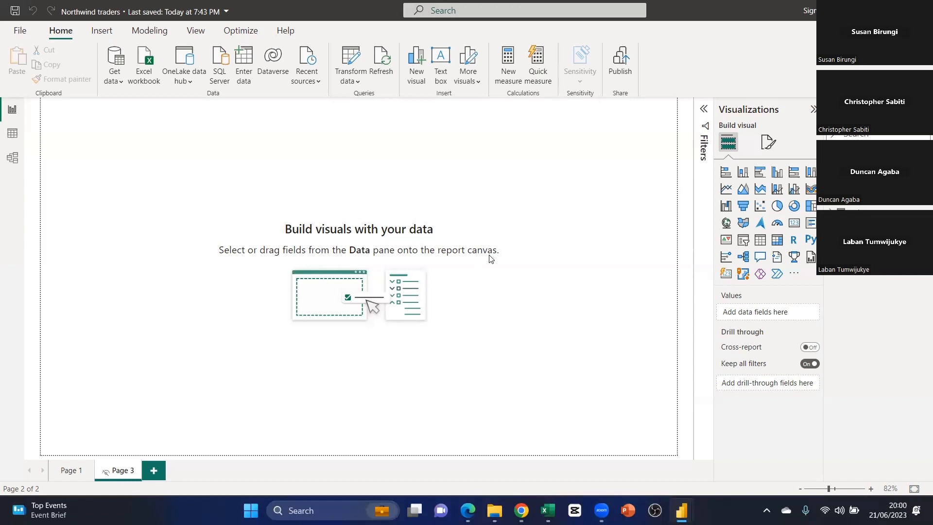
Delete the hidden Page 3 from the Northwind traders report.
click(77, 474)
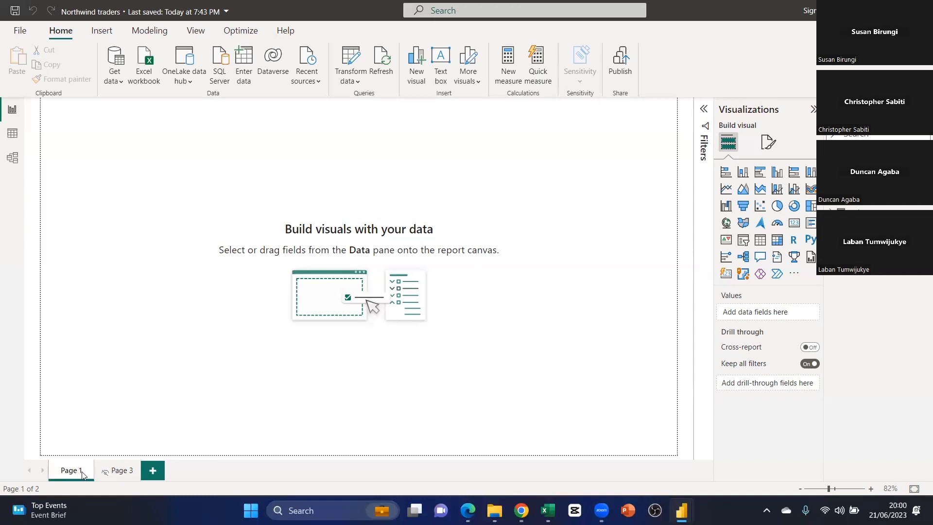
click(136, 467)
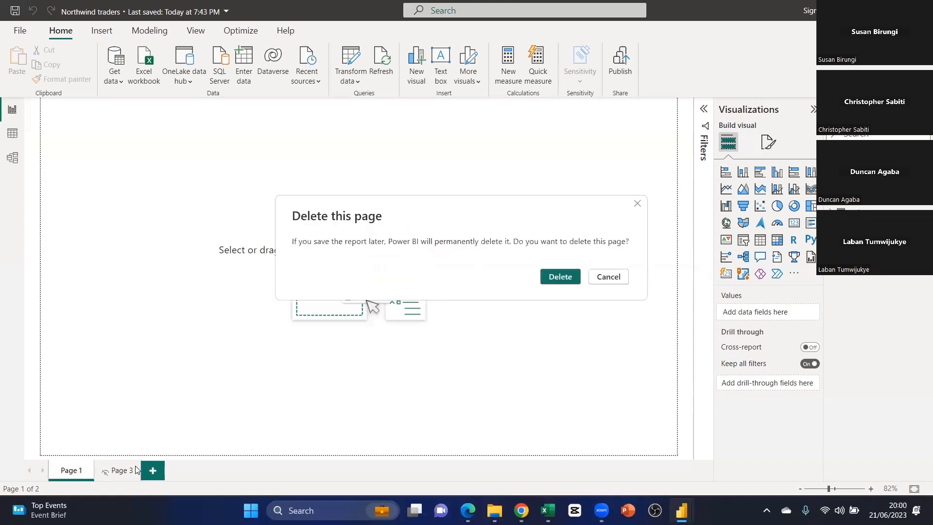
click(548, 279)
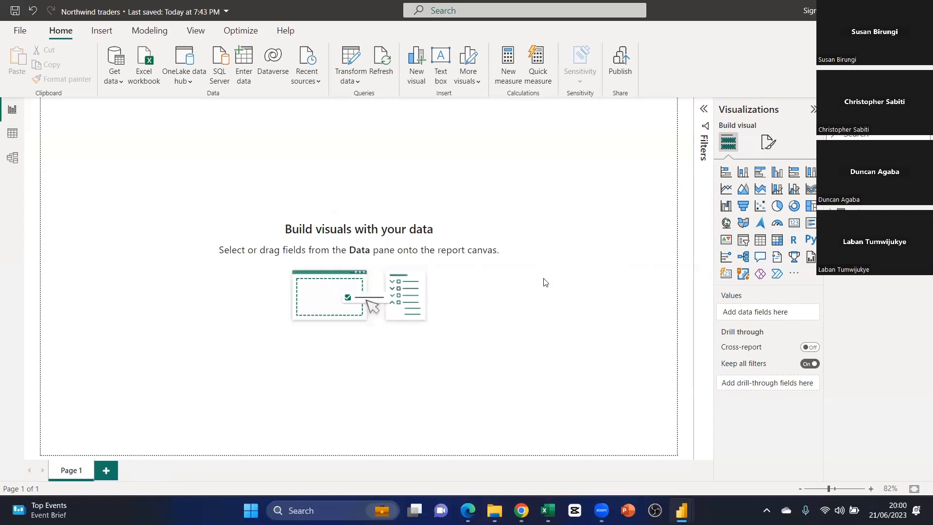
Rename the report page Page 1 as Dashboard.
double_click(75, 471)
text(Dash)
key(BackSpace)
text(hb)
text(oard)
click(236, 416)
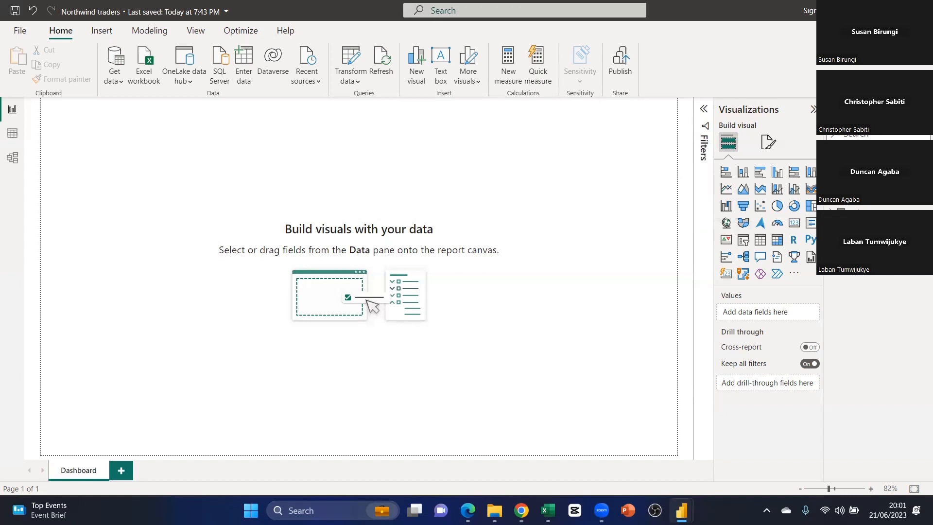
Look through the fields of the orders and products tables, collapsing each list again.
click(831, 212)
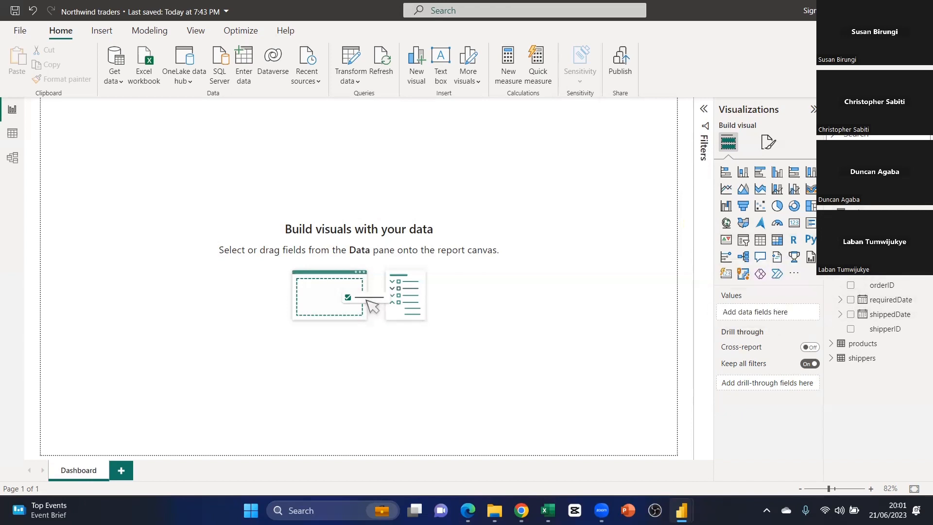
click(831, 212)
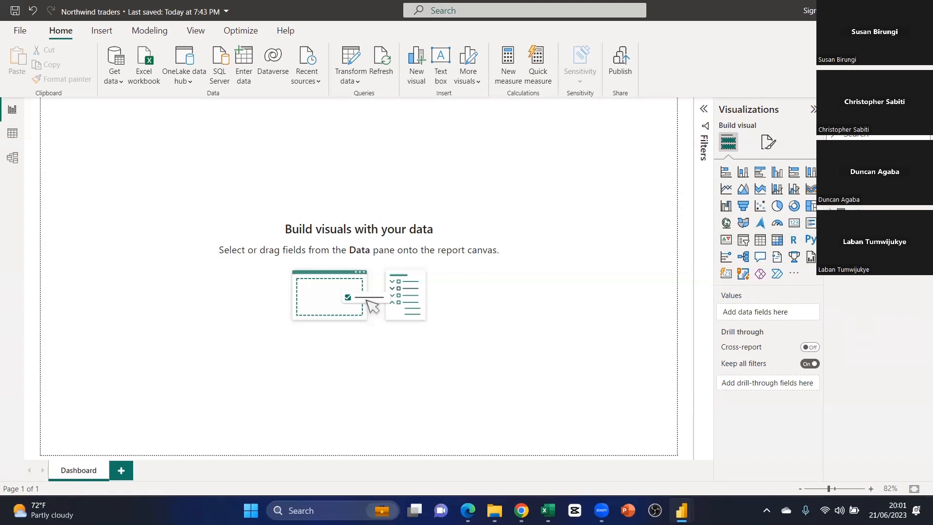
click(831, 226)
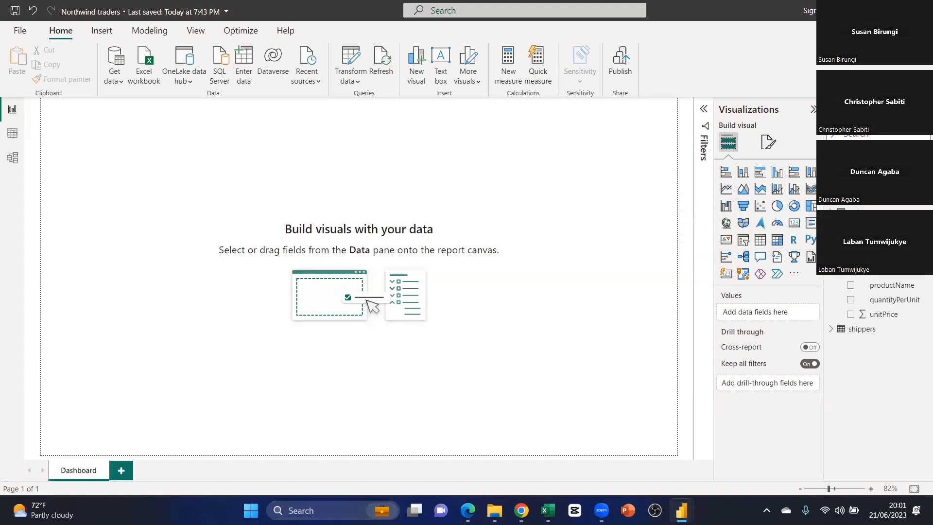
click(830, 226)
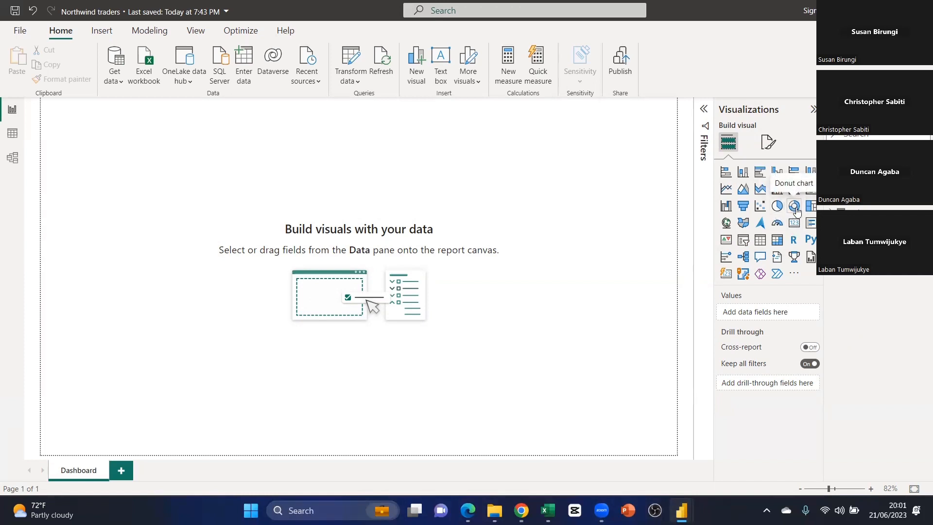
Open the Dashboard page's formatting options and look at the page information section, collapsing it again.
click(870, 488)
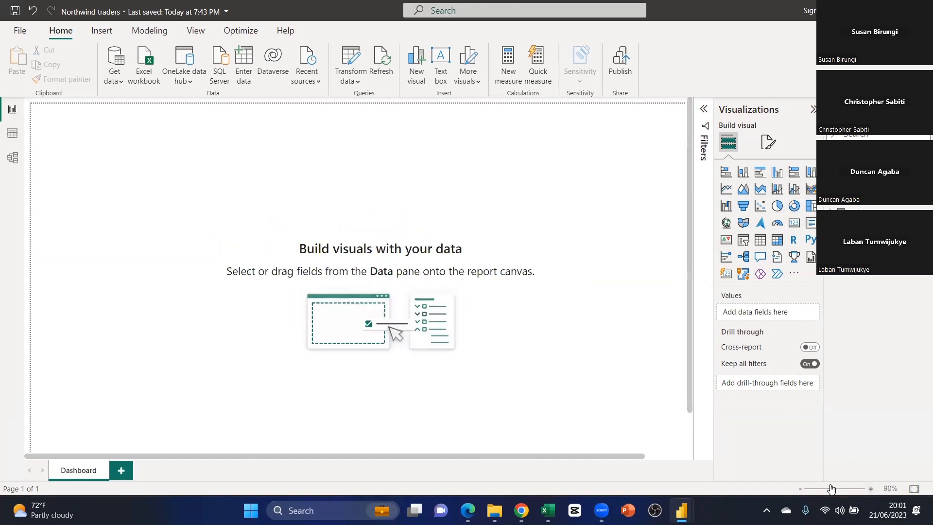
click(800, 488)
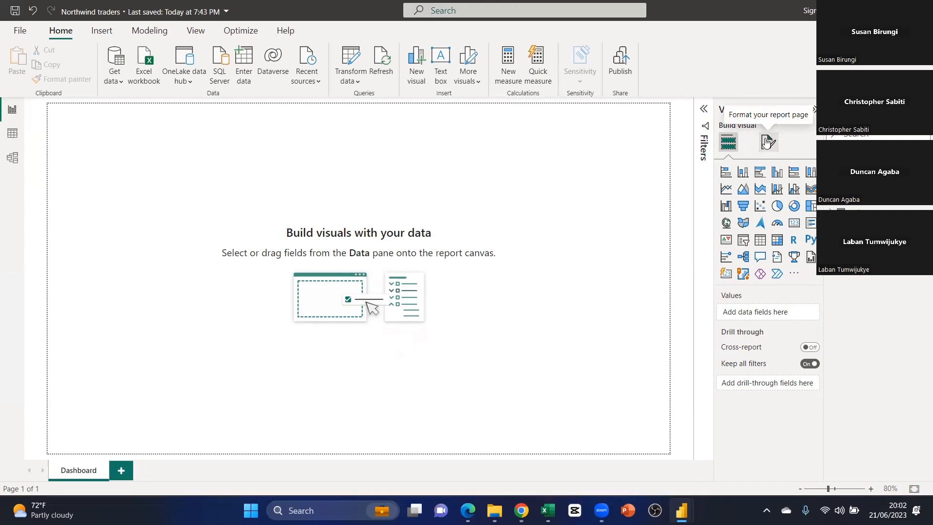
click(767, 142)
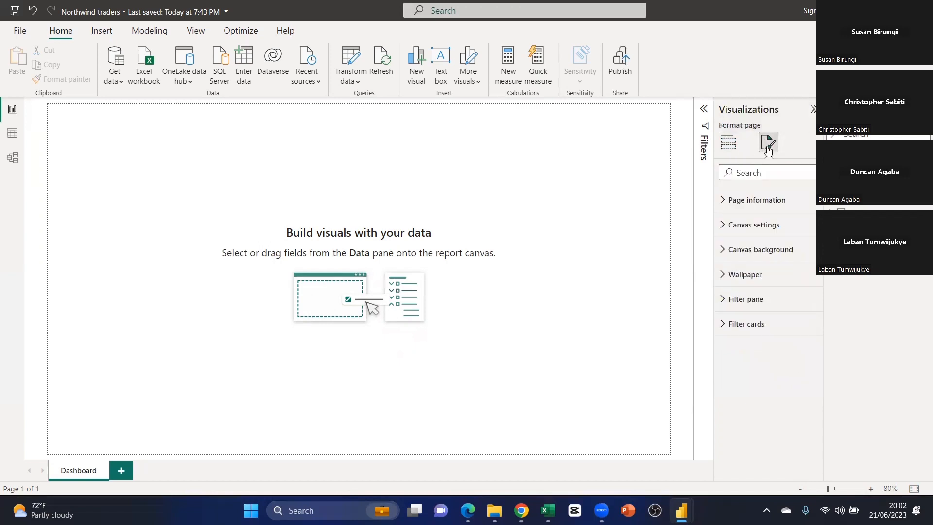
click(721, 202)
drag(785, 242, 729, 238)
click(755, 208)
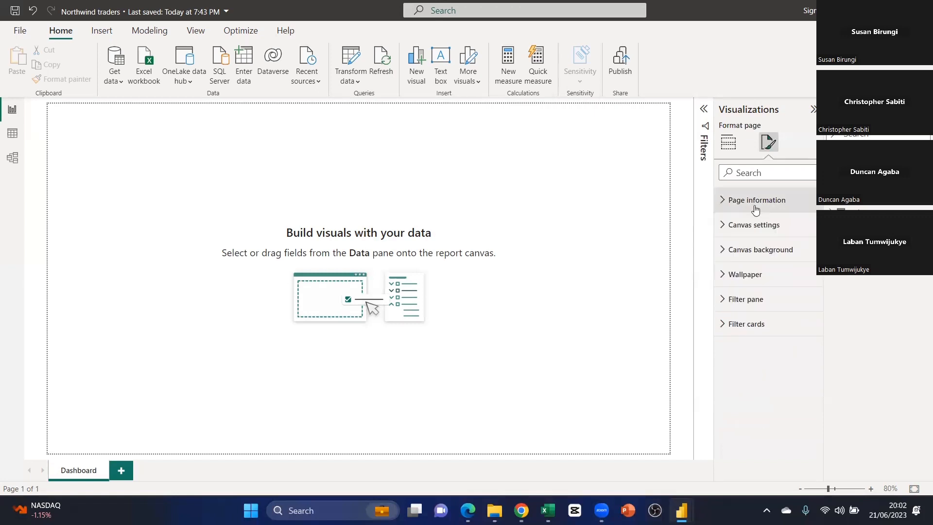
Expand the Dashboard page's canvas settings and set the canvas type to 4:3.
click(726, 226)
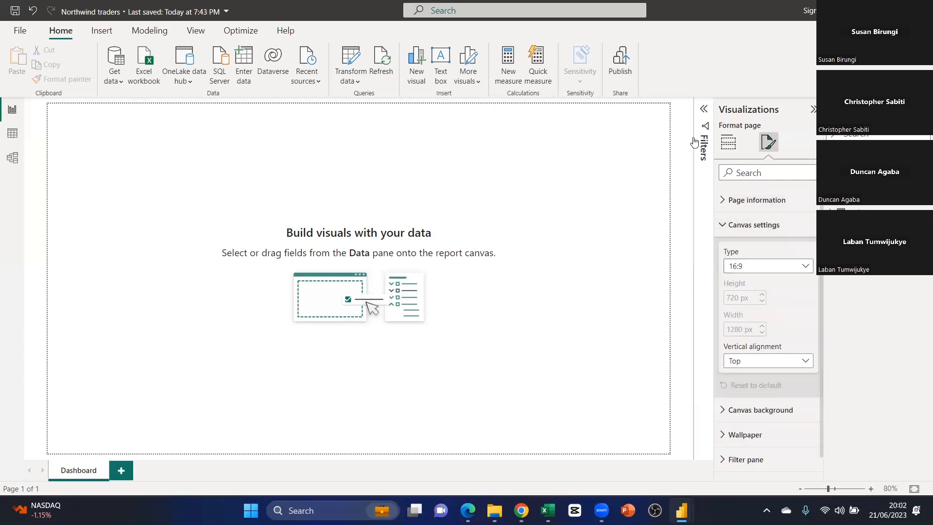
click(804, 267)
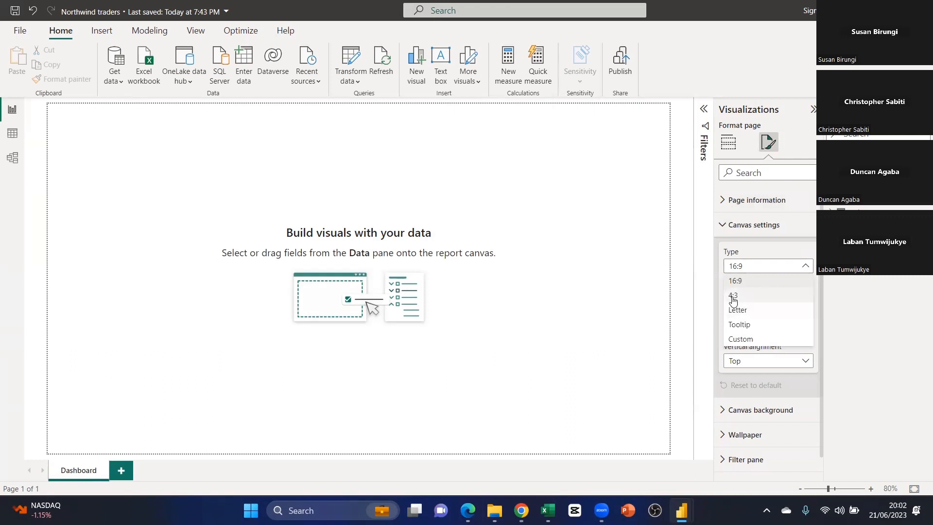
click(731, 295)
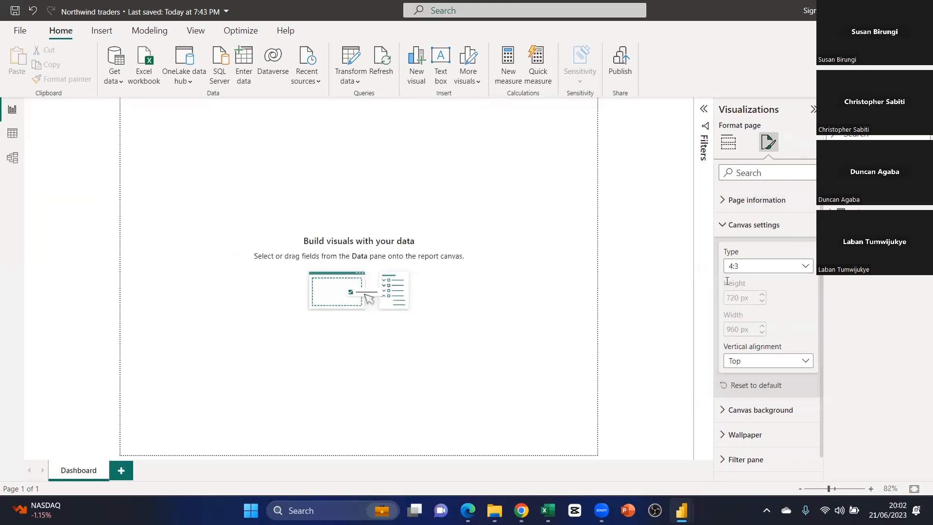
Set the Dashboard page's canvas type to Letter and look over the whole page area.
click(794, 267)
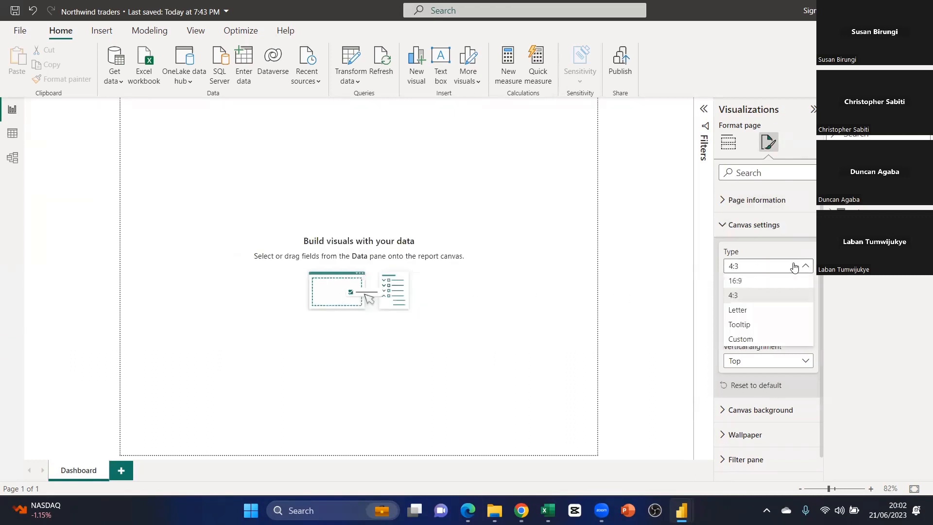
click(748, 311)
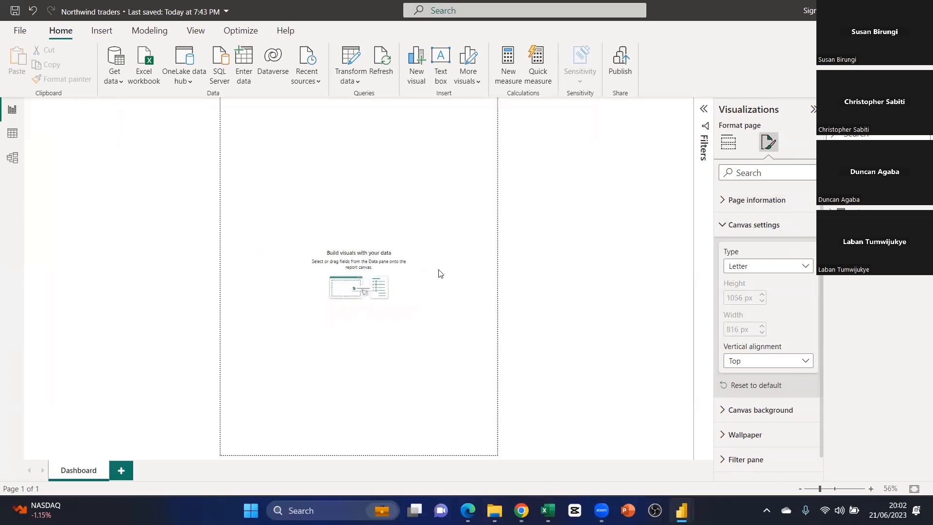
click(870, 488)
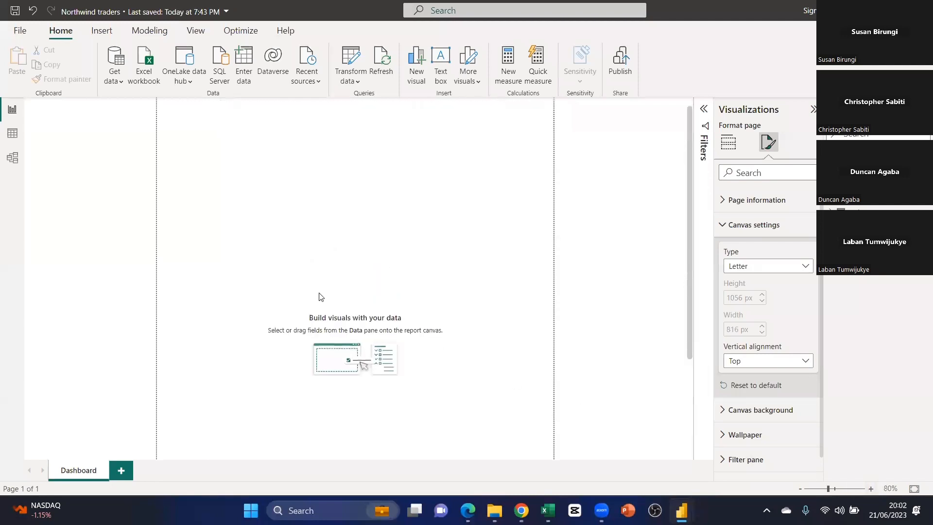
scroll(323, 296, down, 3)
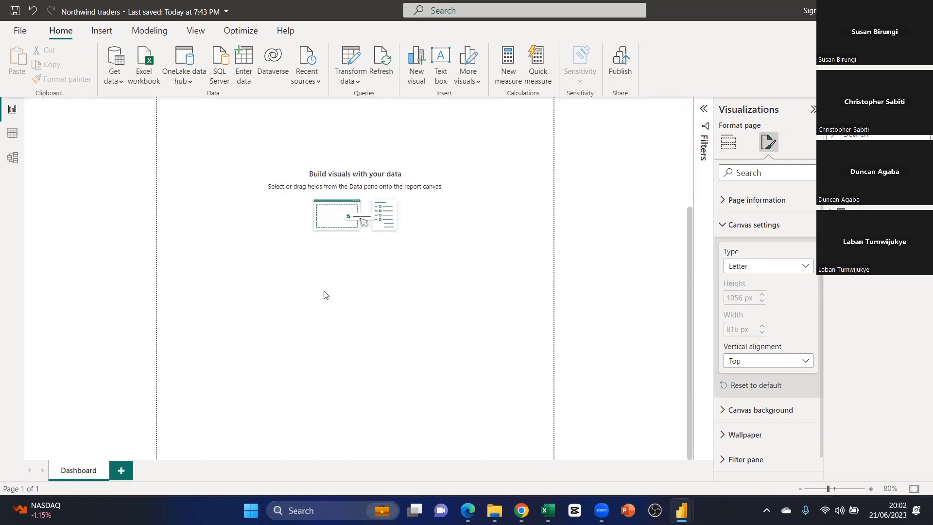
scroll(326, 295, up, 3)
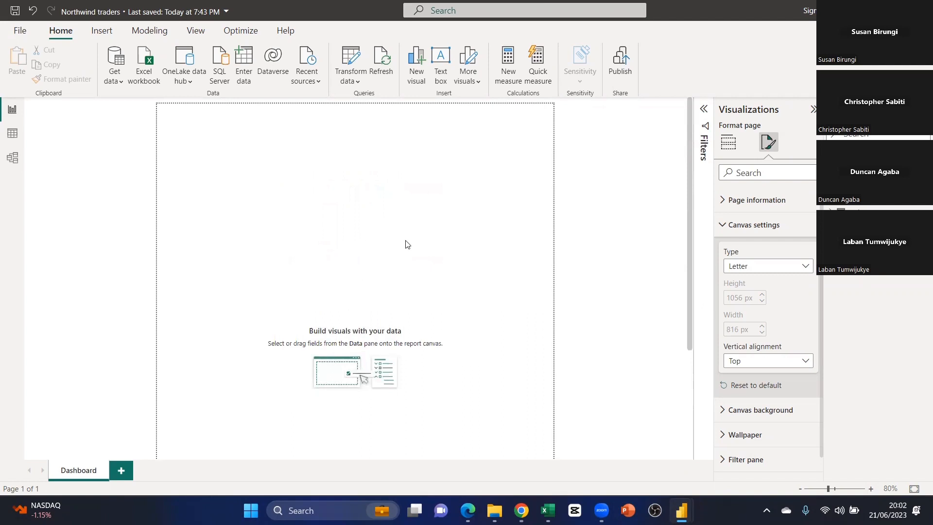
scroll(402, 248, down, 3)
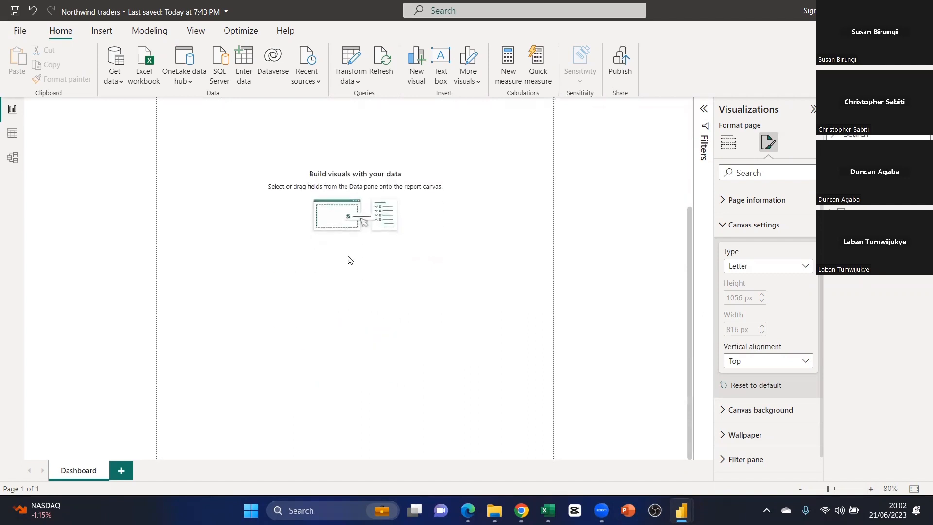
Change the report page's canvas type to 16:9.
scroll(348, 260, up, 3)
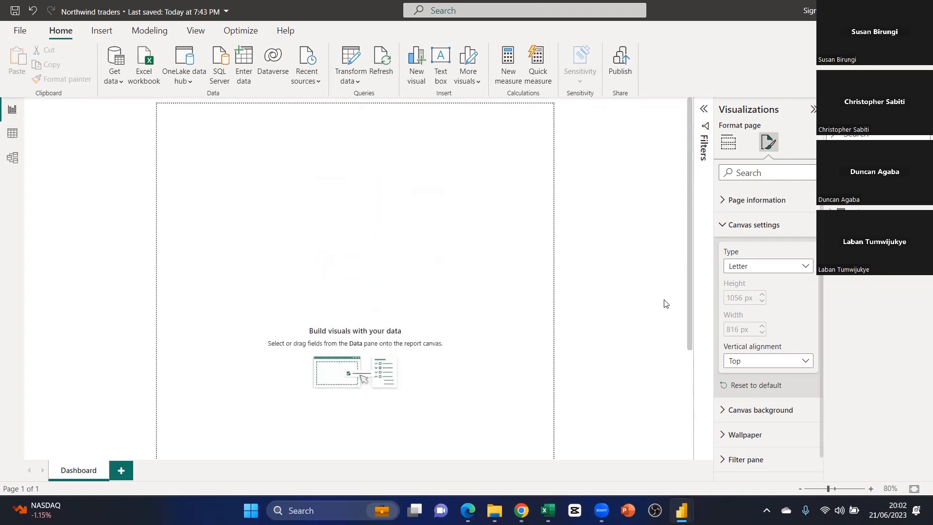
scroll(271, 171, down, 3)
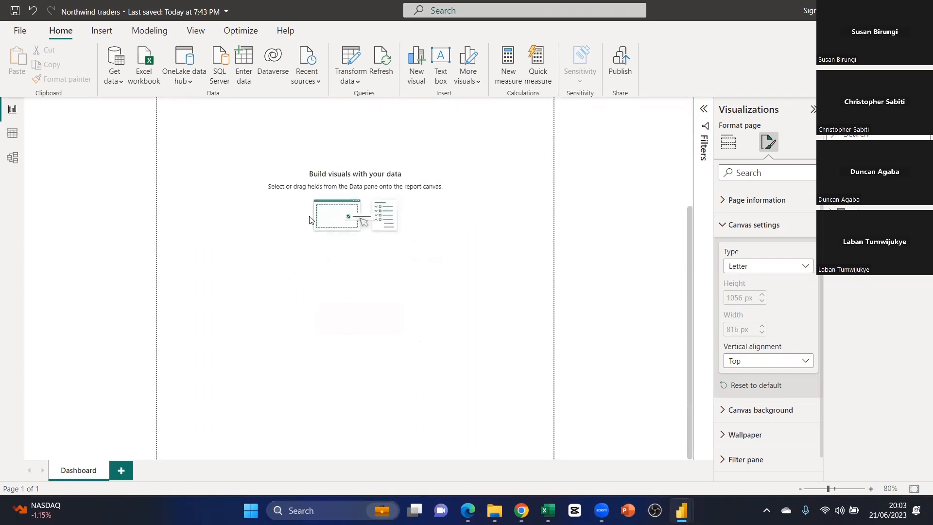
scroll(426, 207, up, 2)
scroll(426, 208, up, 1)
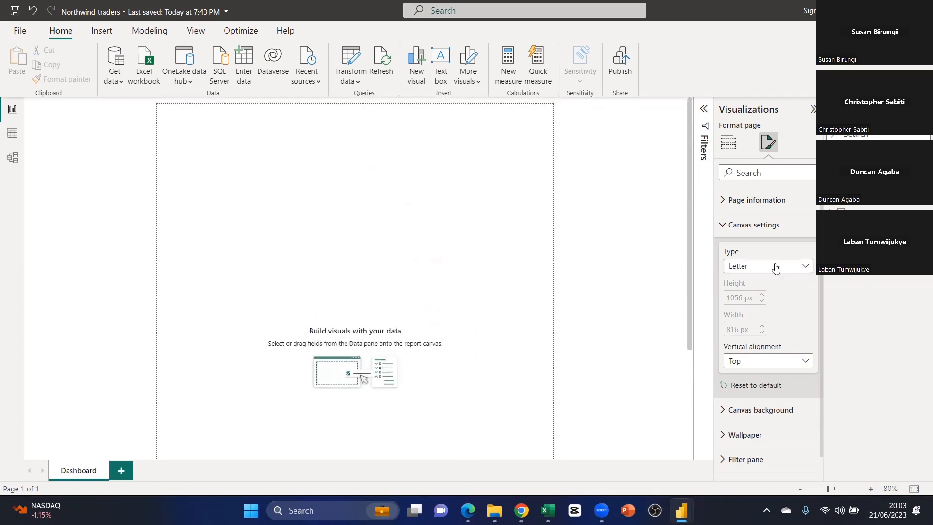
click(775, 267)
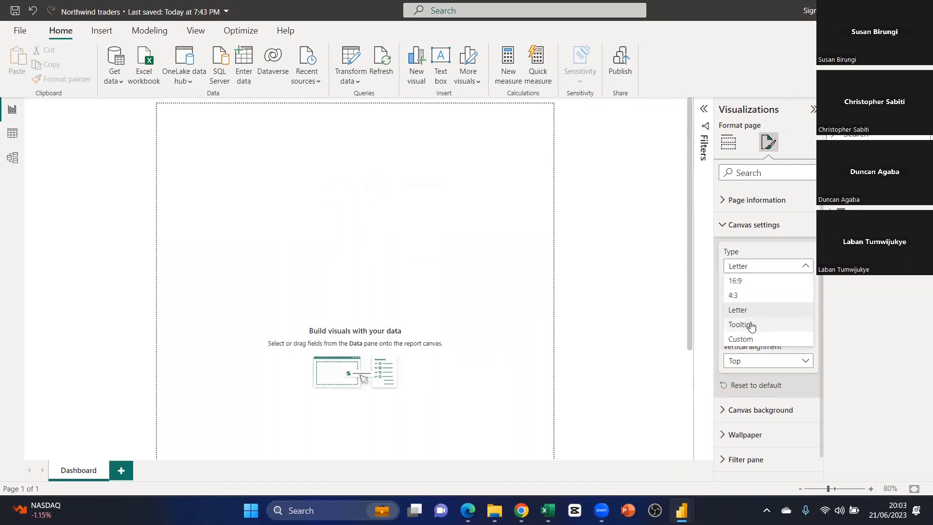
click(735, 282)
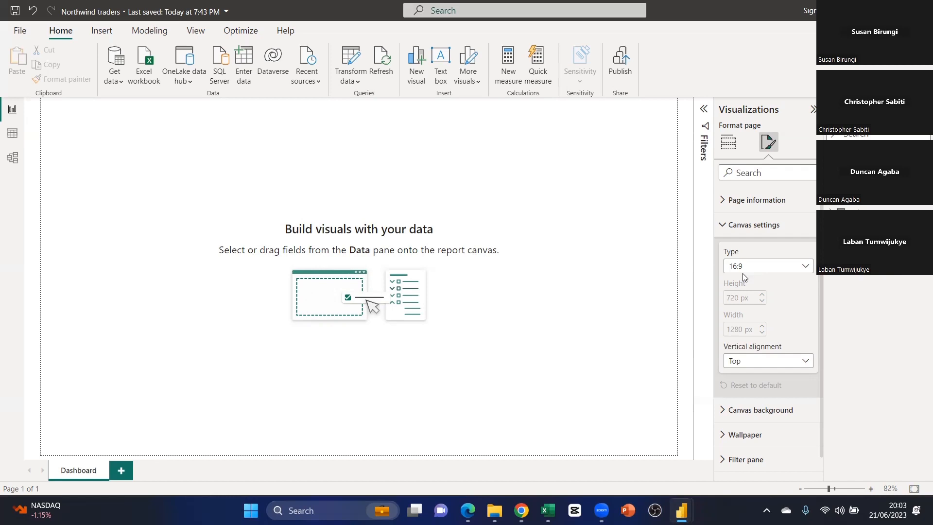
click(755, 225)
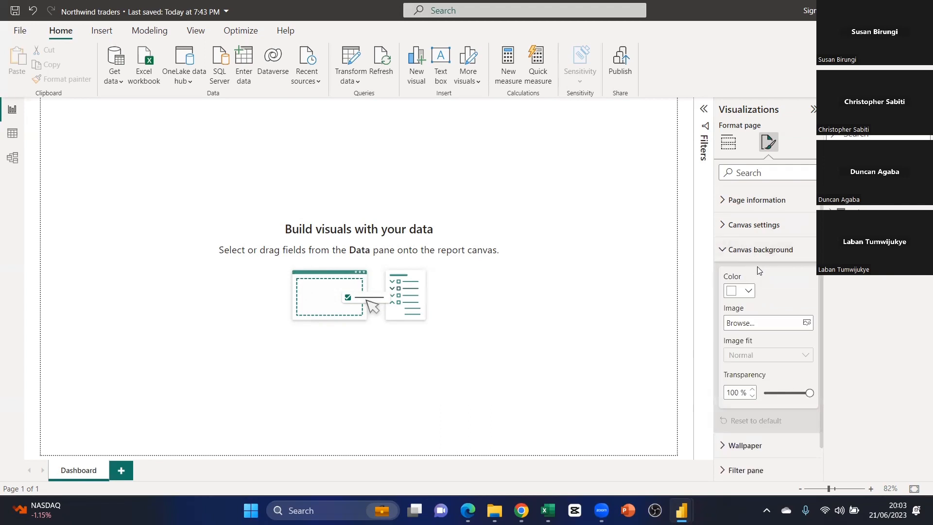
Set the canvas background to the custom light blue #A1D9FF with 0% transparency.
click(743, 292)
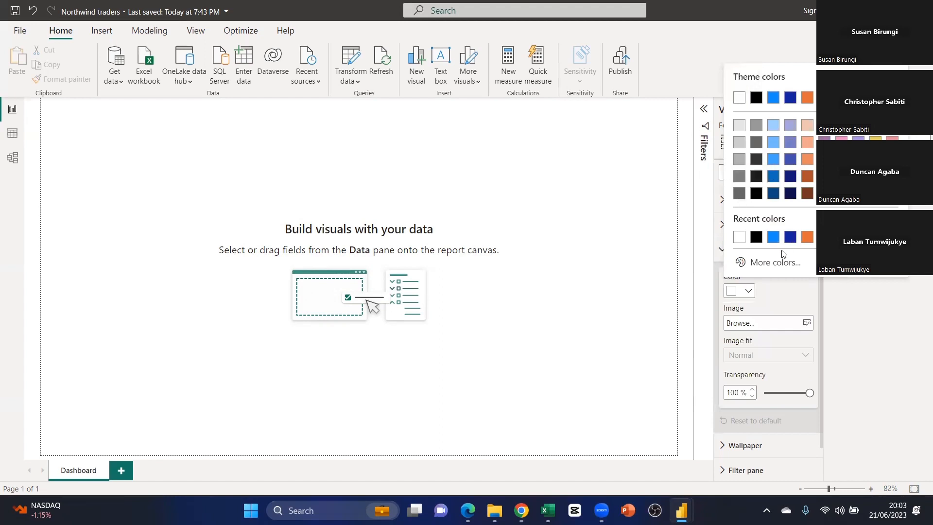
click(776, 262)
click(769, 223)
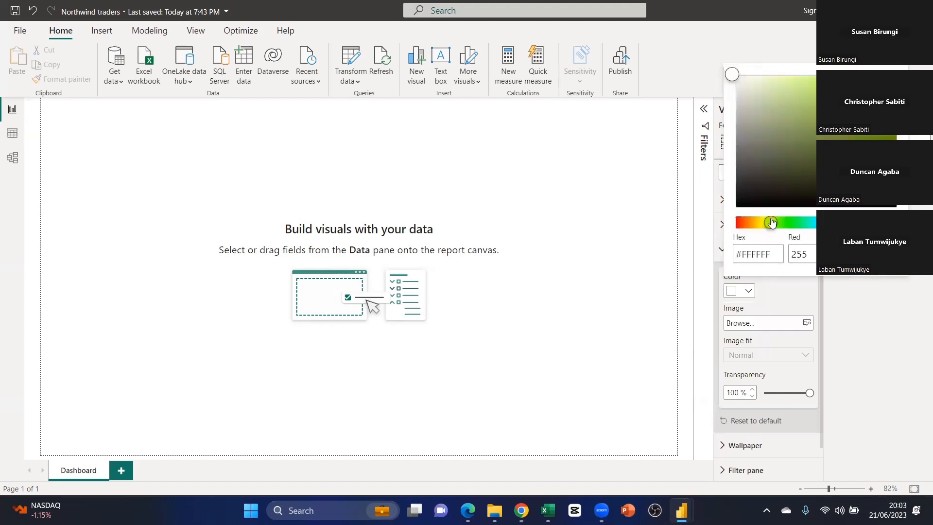
mouse_move(799, 84)
mouse_down()
mouse_move(824, 73)
mouse_move(791, 75)
mouse_up()
click(814, 223)
drag(814, 222, 824, 222)
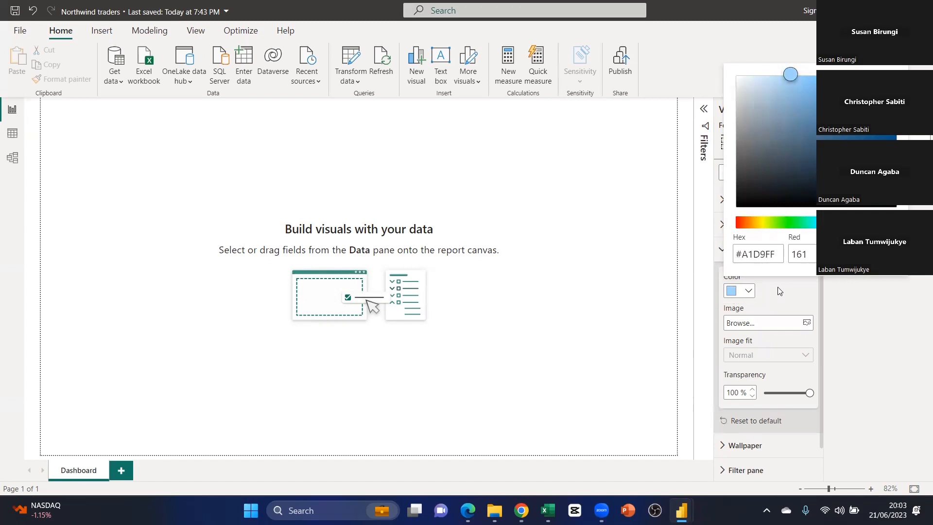
click(808, 280)
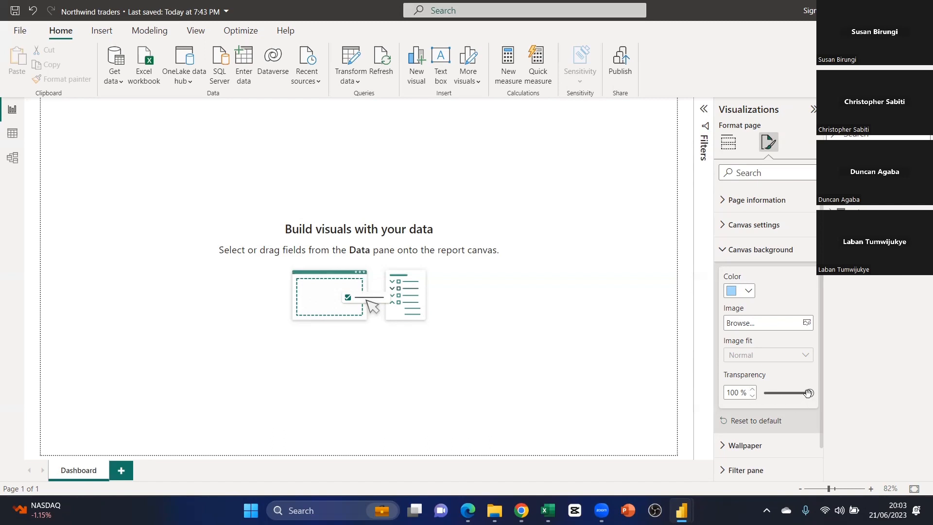
drag(807, 392, 764, 393)
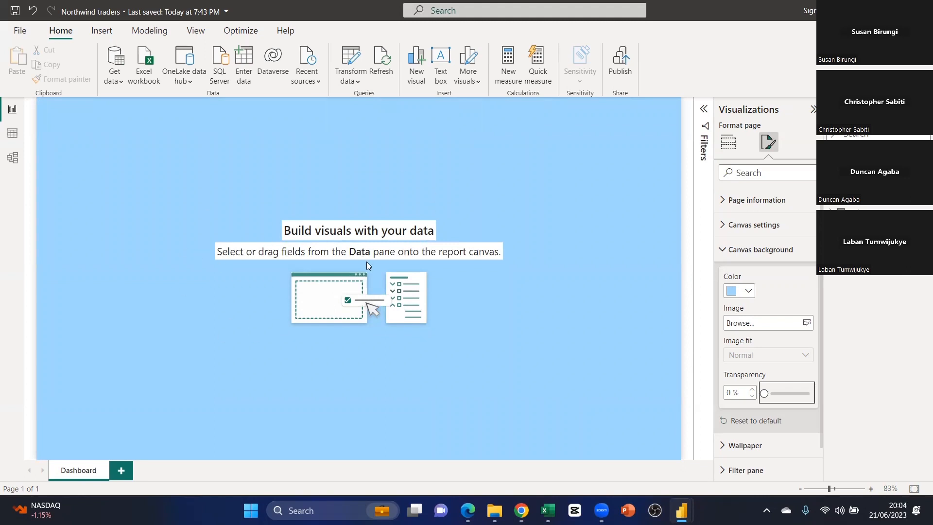
Add the picture Dwnld.jpg from the Downloads folder as the canvas background image.
click(808, 325)
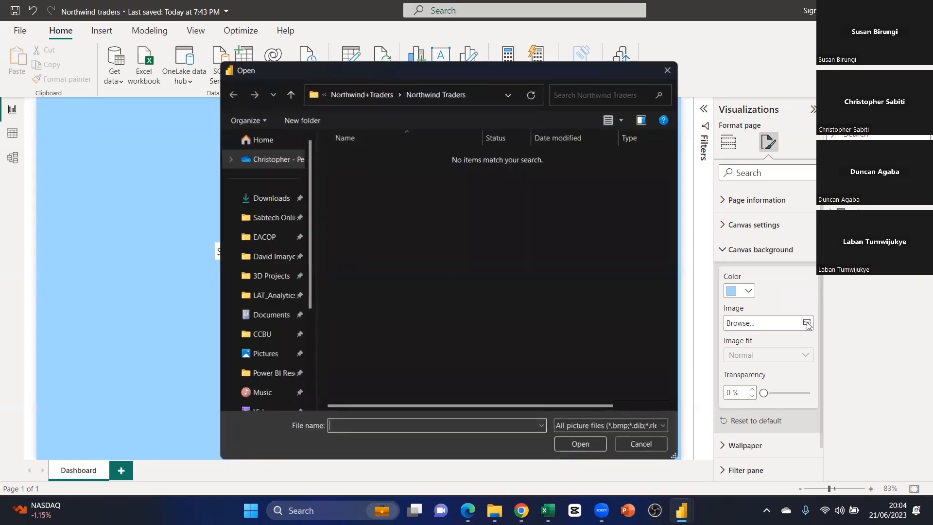
click(261, 204)
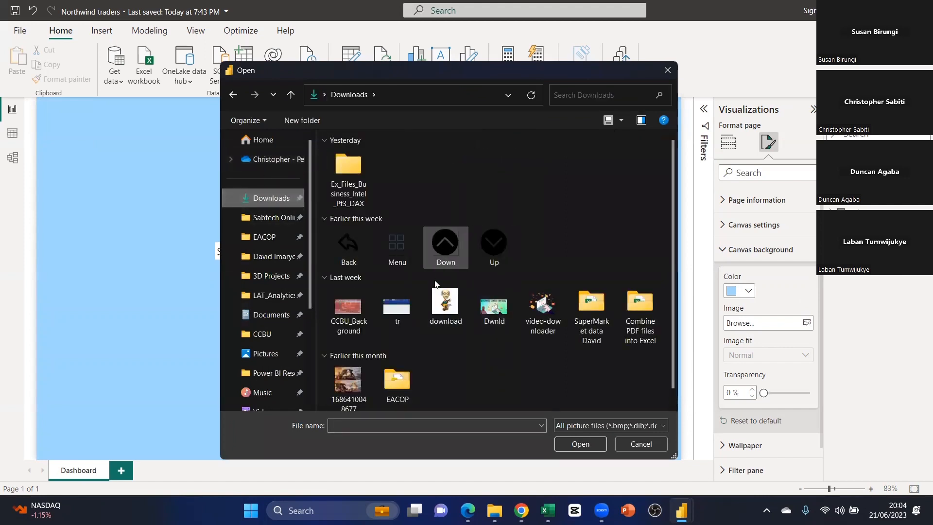
click(505, 312)
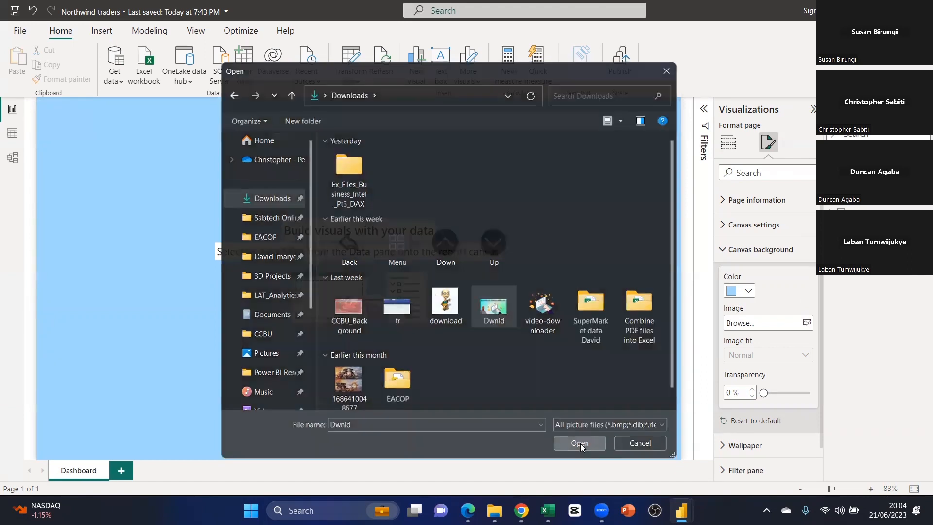
click(580, 444)
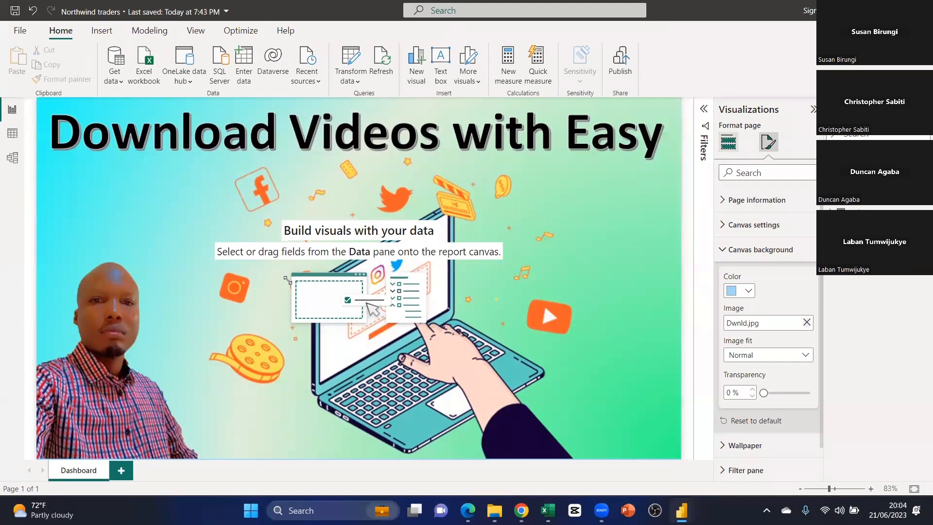
Insert an empty clustered bar chart and move it slightly inward from the page's upper-left corner.
click(728, 142)
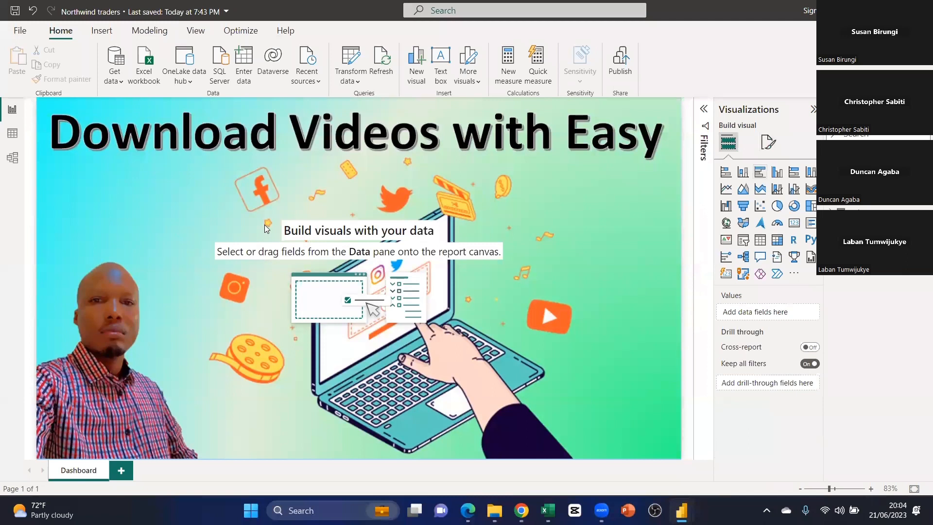
click(760, 172)
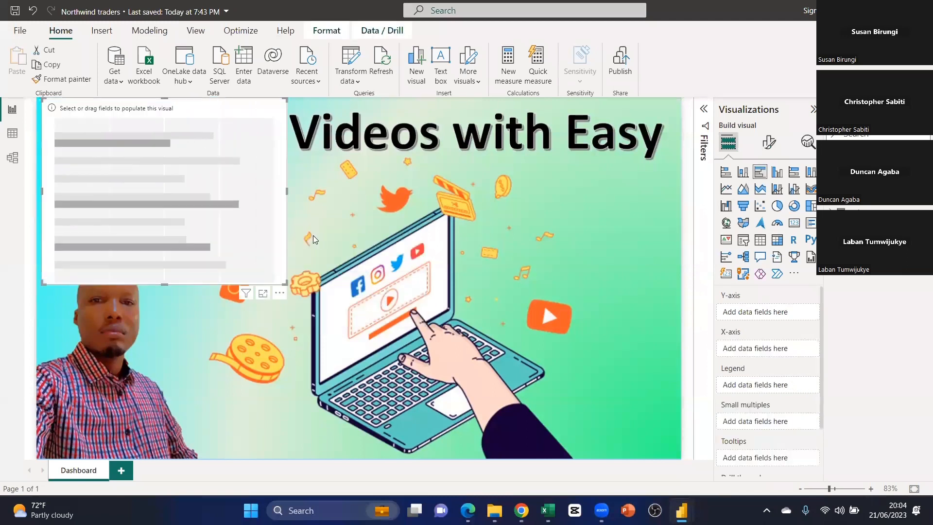
drag(164, 191, 211, 235)
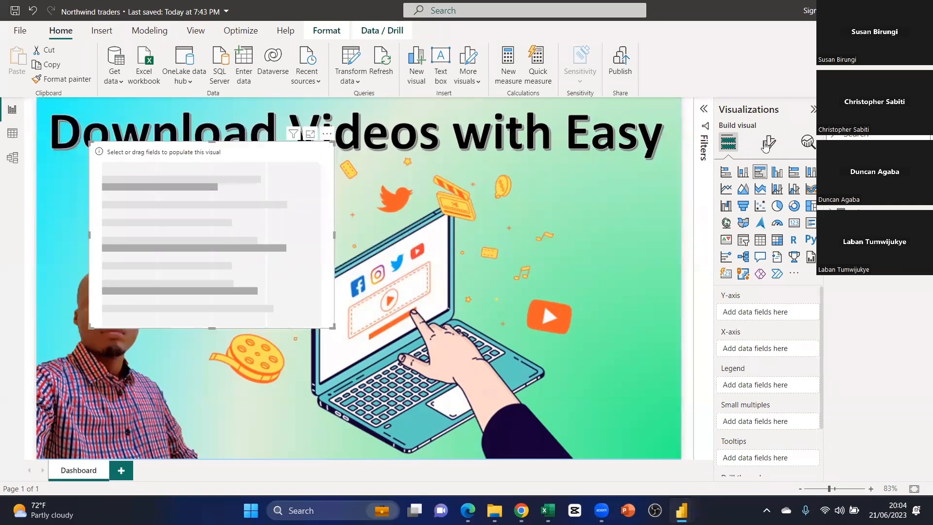
click(777, 258)
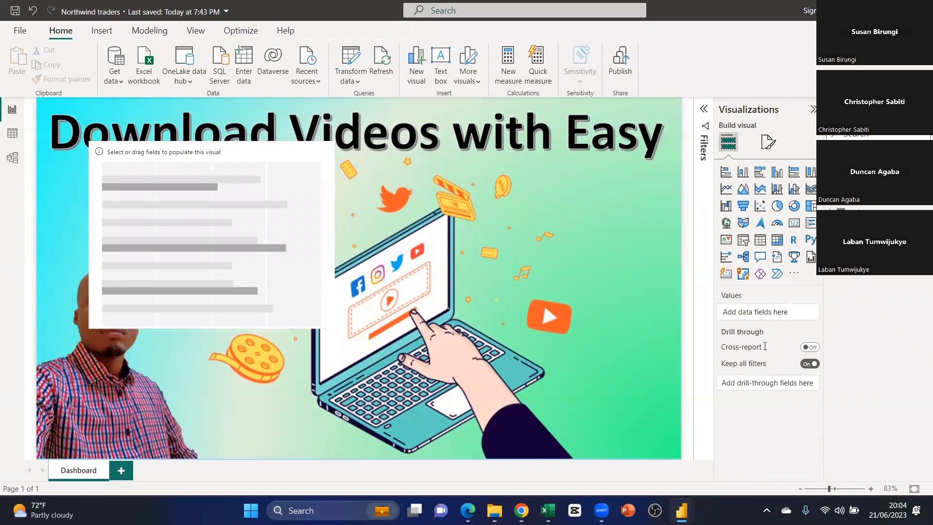
Try the Normal, Fit and Fill image fit options on the Dwnld.jpg canvas background.
scroll(780, 329, down, 1)
click(781, 325)
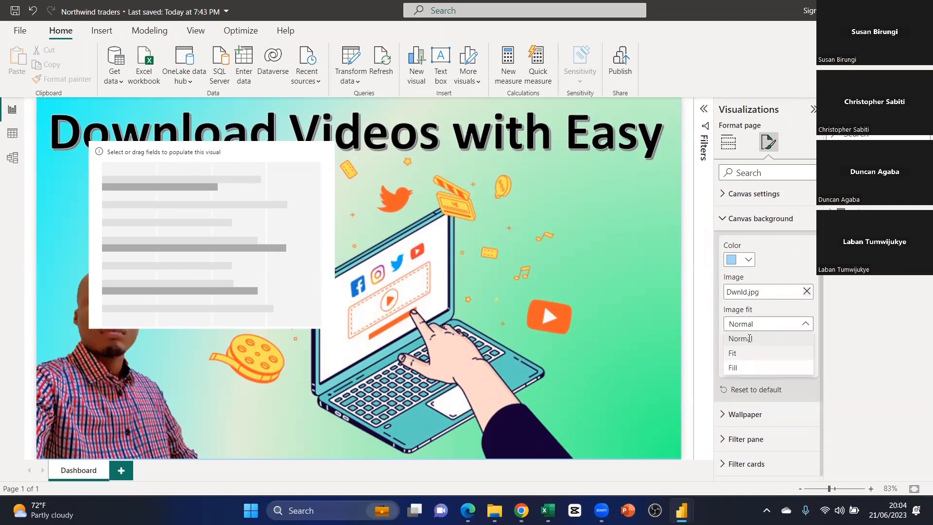
click(749, 340)
click(797, 325)
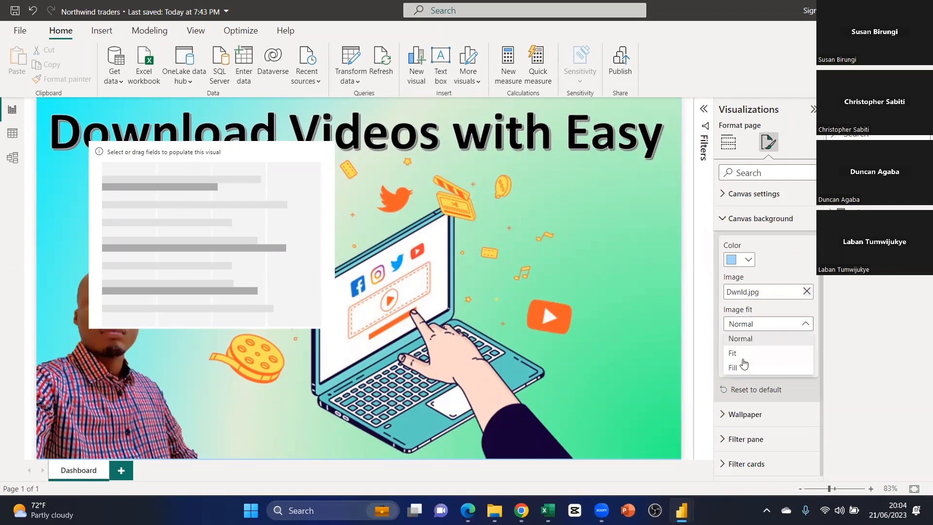
click(741, 353)
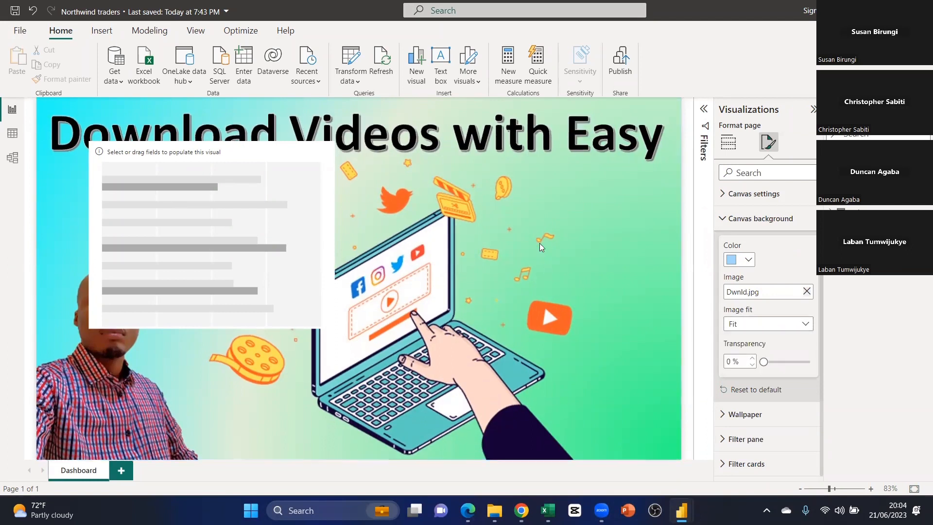
click(802, 324)
click(756, 366)
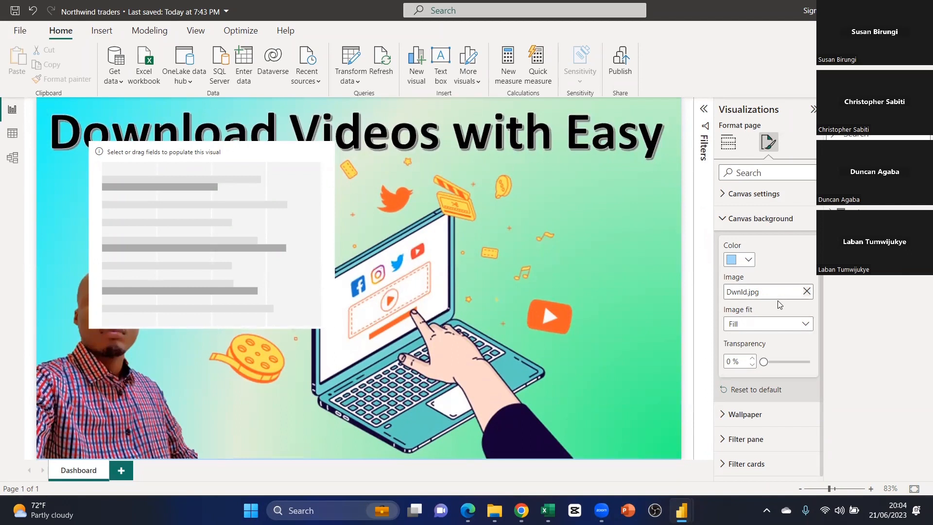
Replace the canvas background image with download.jfif from the Downloads folder.
click(807, 292)
click(806, 292)
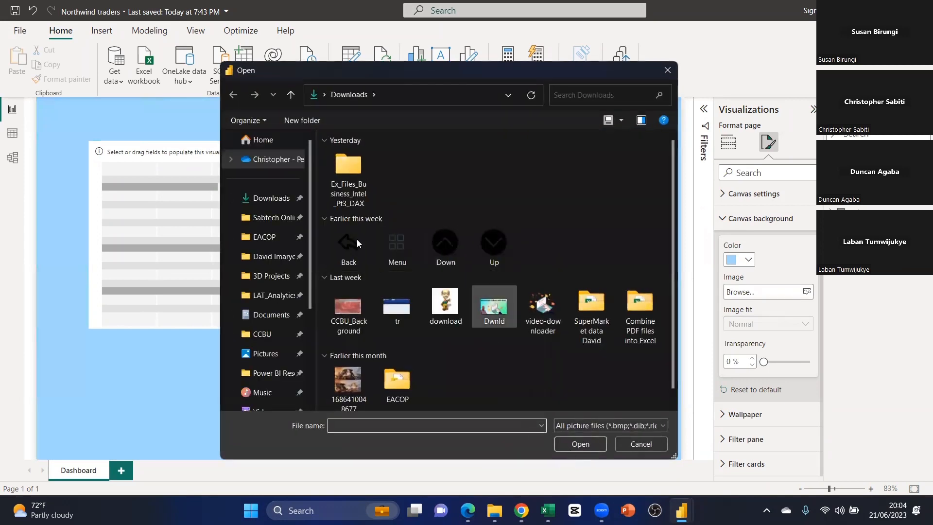
double_click(450, 328)
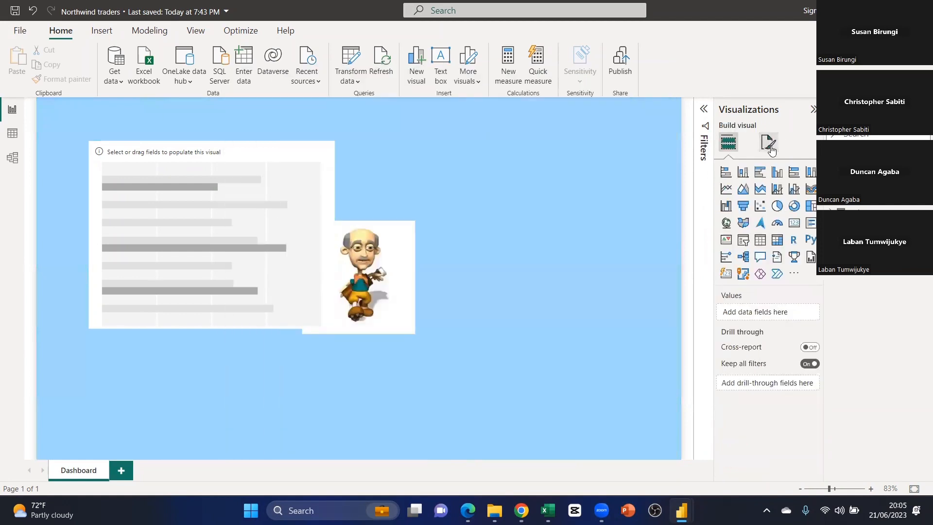
Try the Fit and Fill image fit options on the download.jfif canvas background.
click(769, 142)
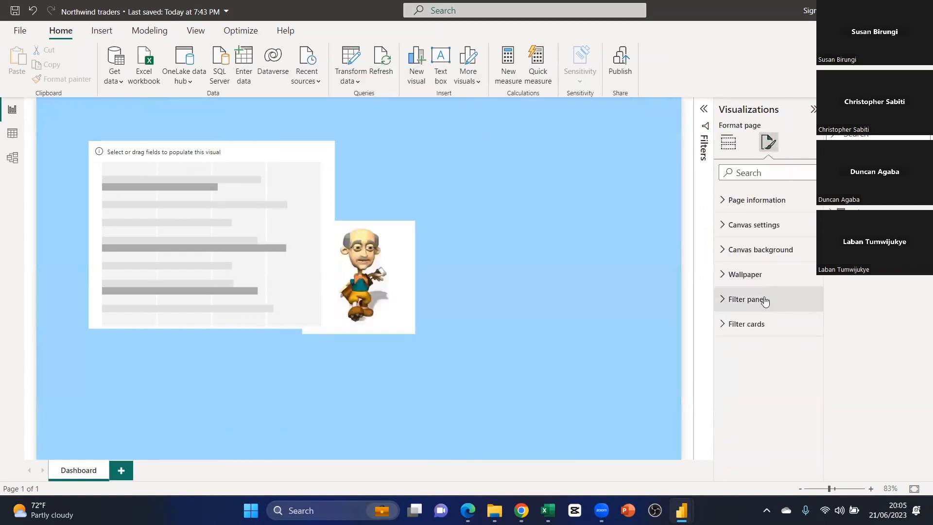
click(752, 250)
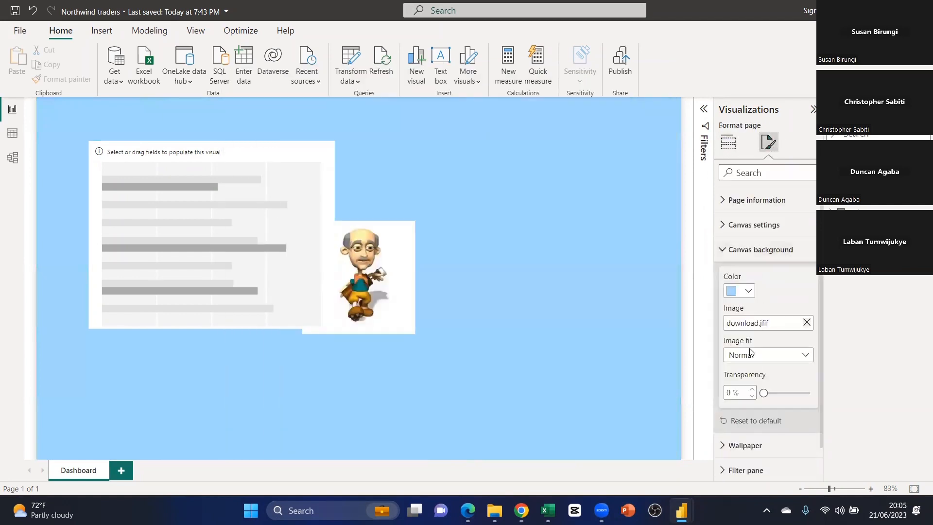
click(774, 359)
click(734, 386)
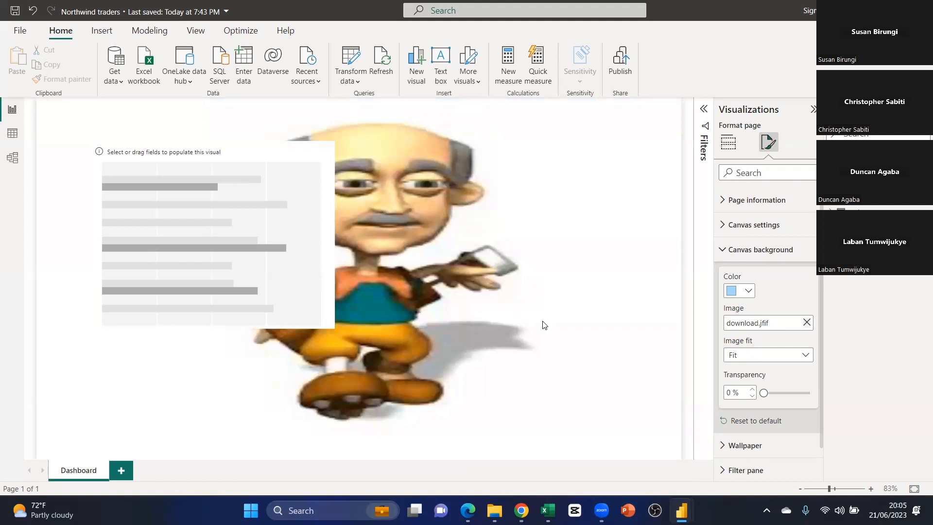
click(797, 355)
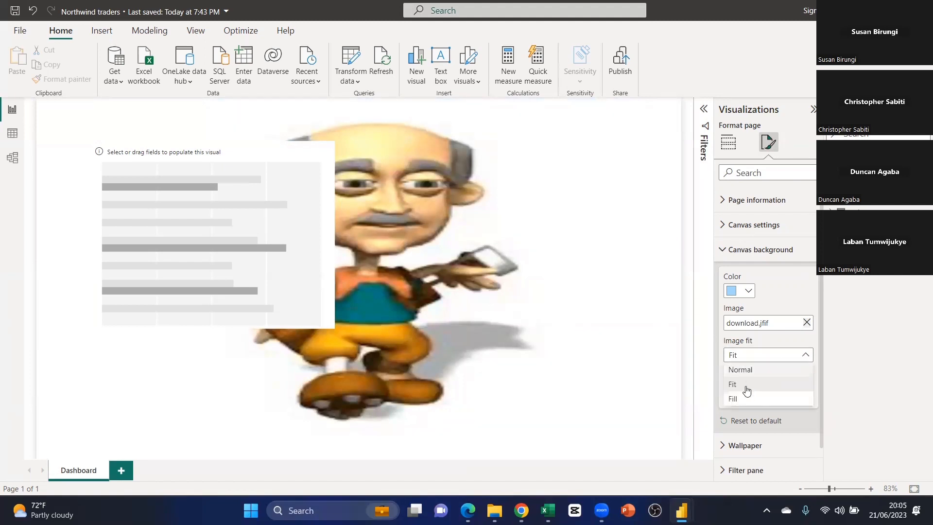
click(745, 398)
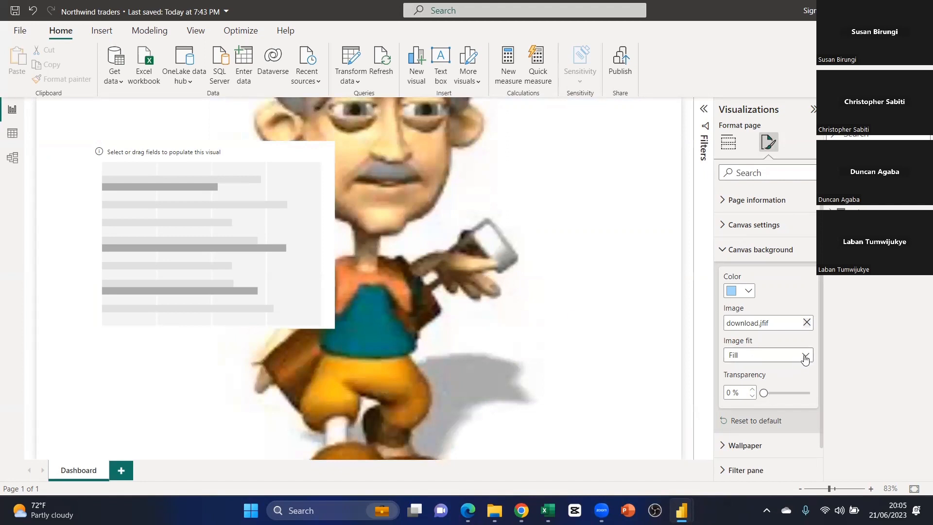
Remove the canvas background image and set the background colour's transparency to 63%.
click(806, 322)
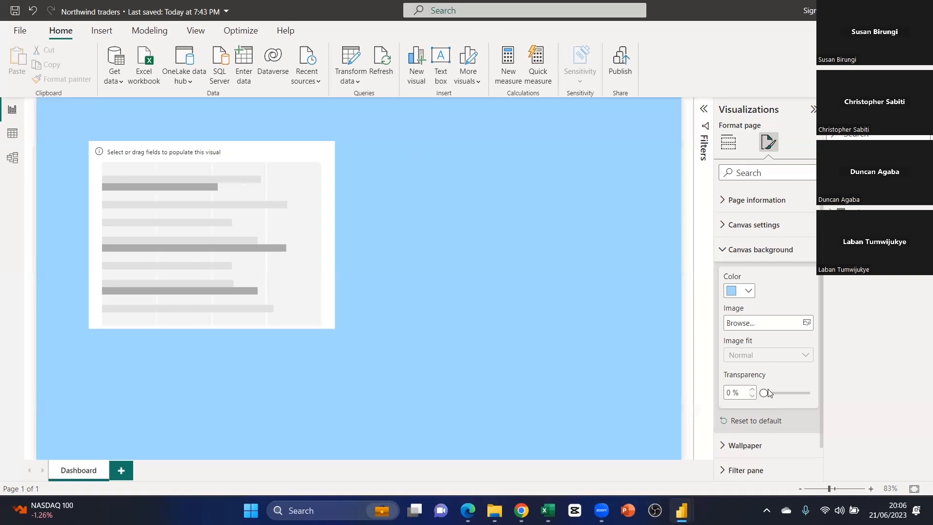
drag(765, 393, 793, 394)
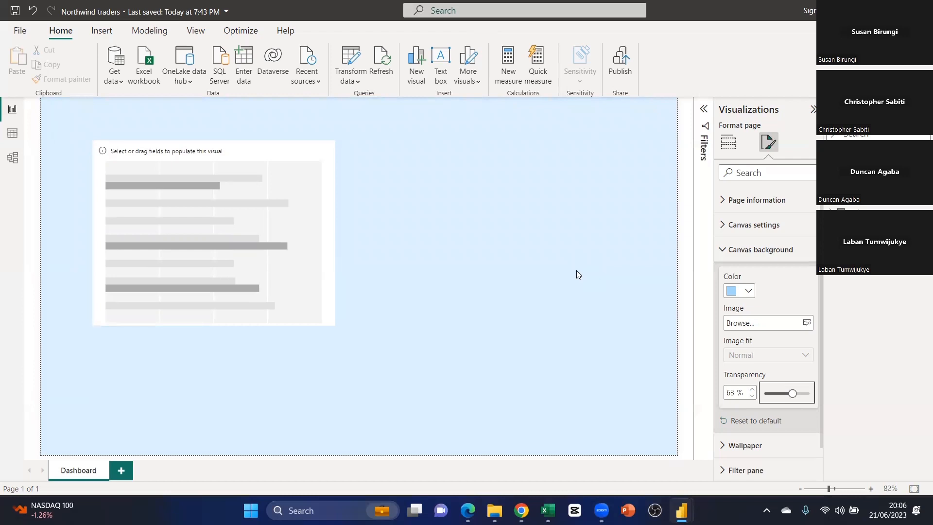
click(734, 260)
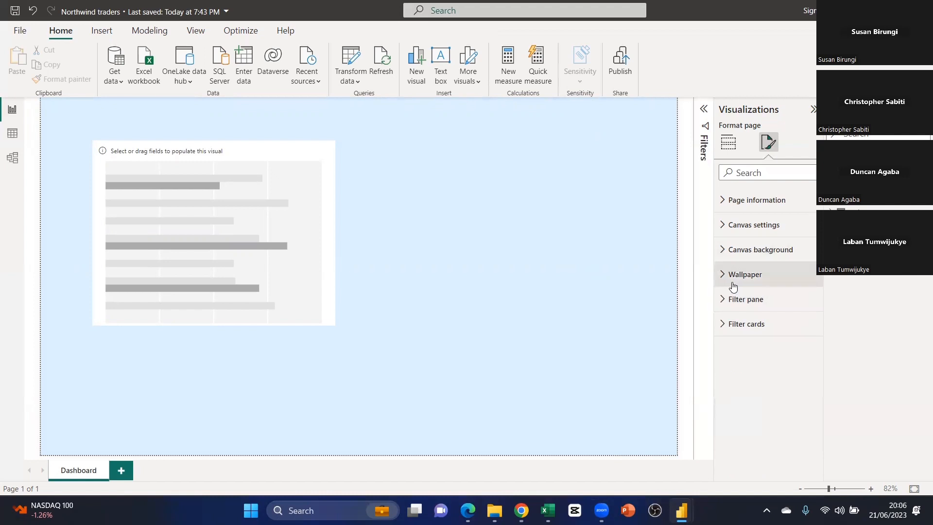
click(731, 273)
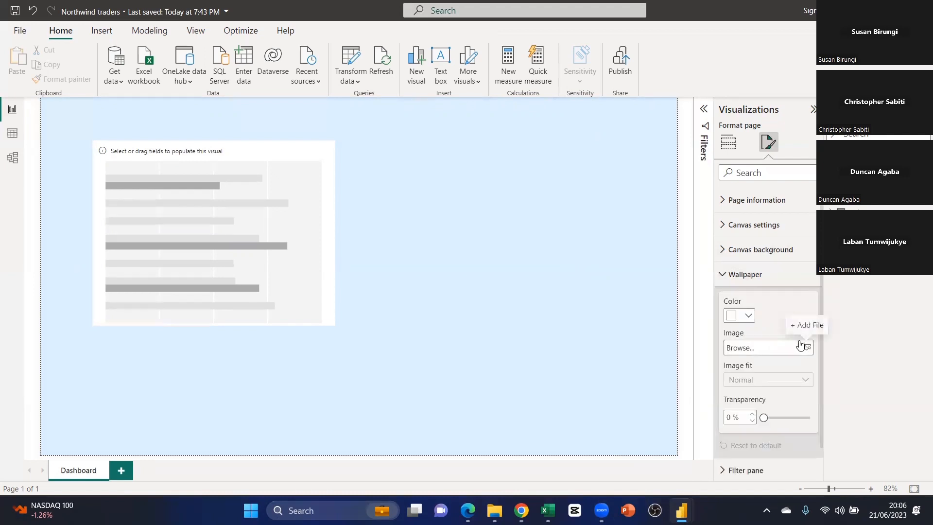
click(730, 274)
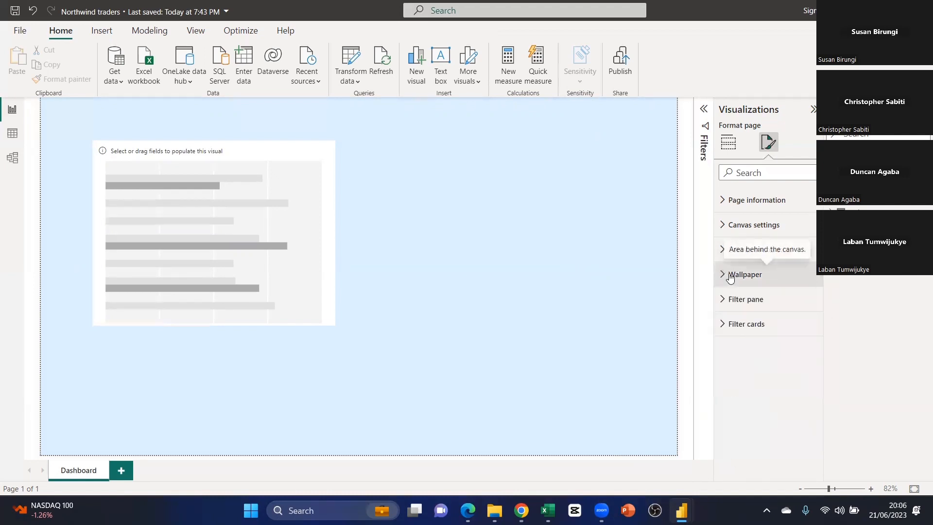
Look through the page's Filter pane and Filter cards formatting settings.
click(727, 305)
click(740, 305)
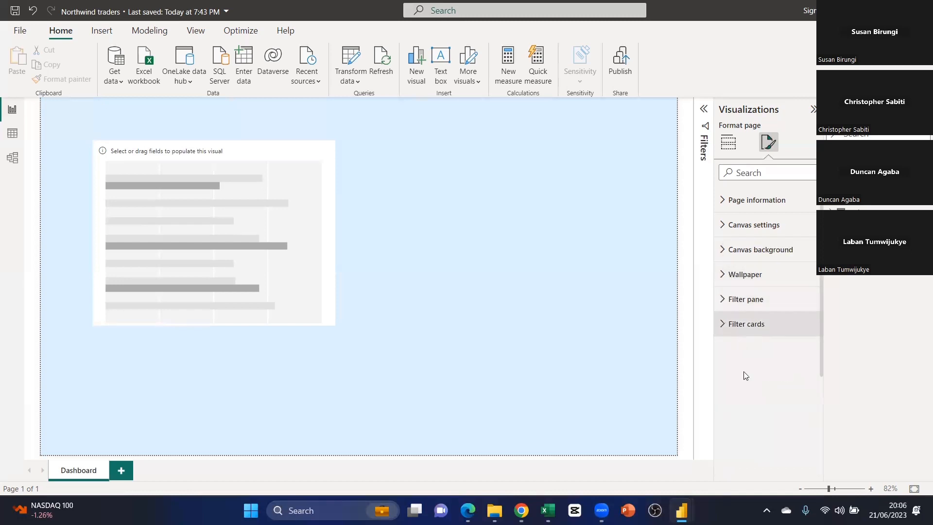
click(744, 334)
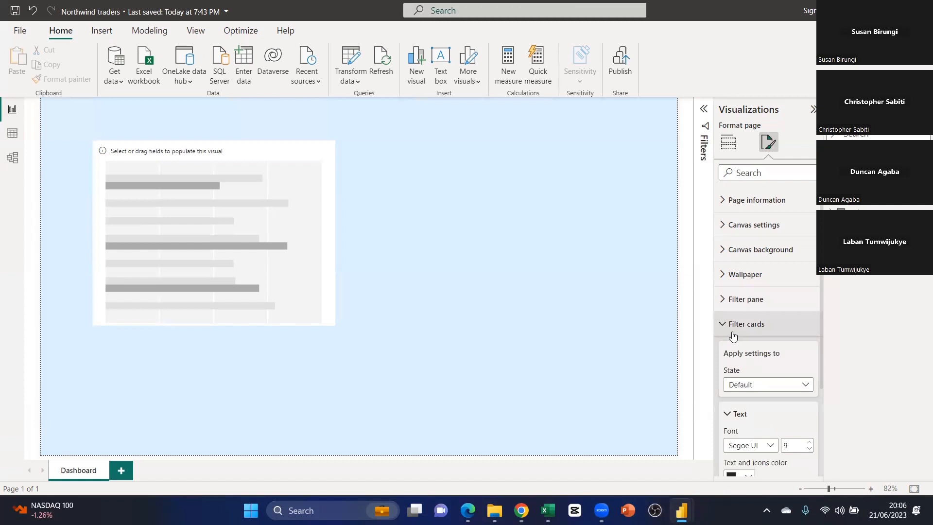
scroll(736, 294, down, 3)
scroll(736, 294, up, 3)
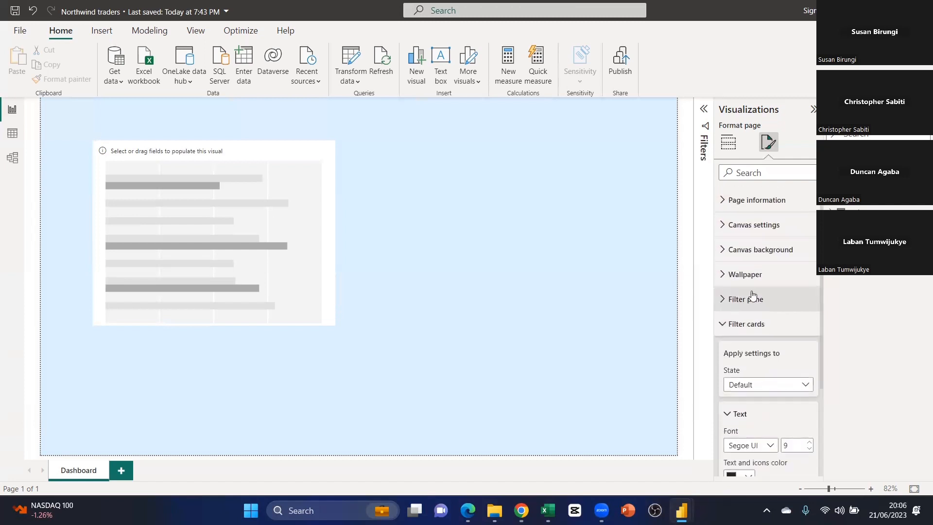
click(741, 324)
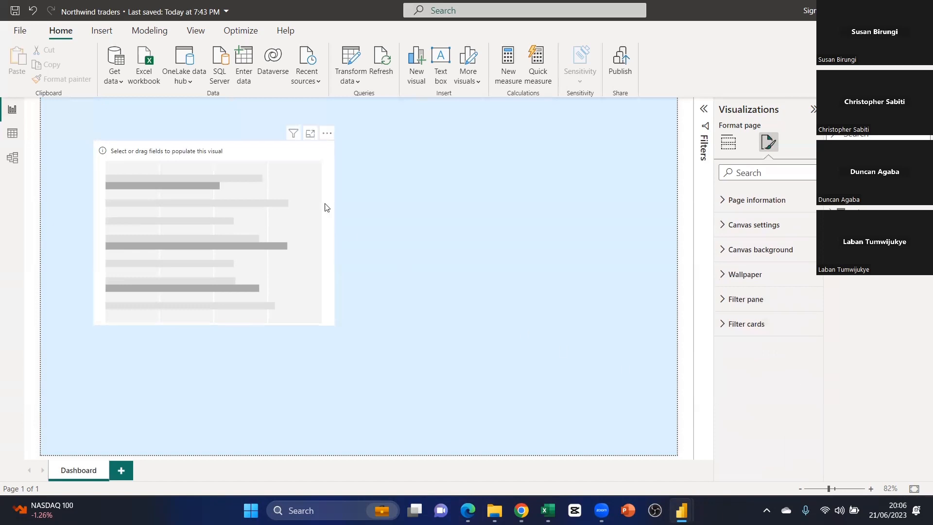
Reposition the empty bar chart visual on the Dashboard canvas and delete it from the page.
drag(239, 153, 306, 171)
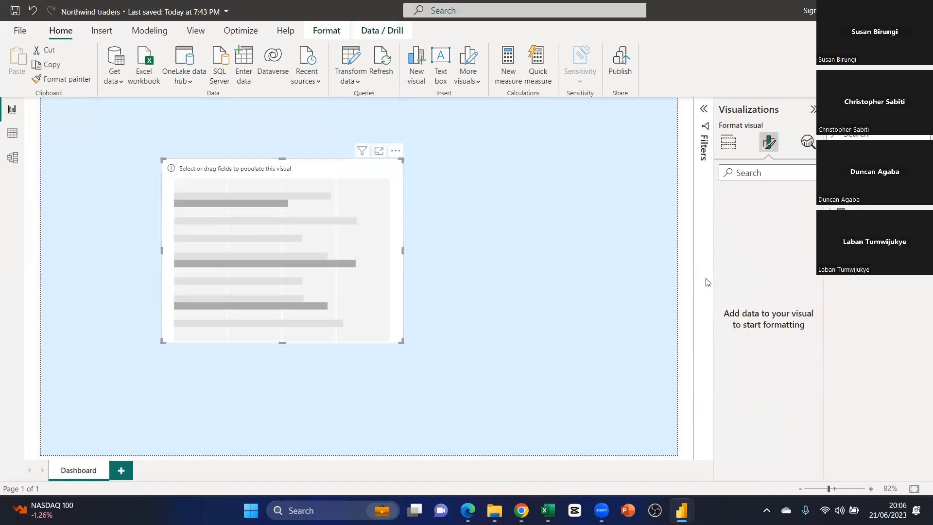
click(448, 193)
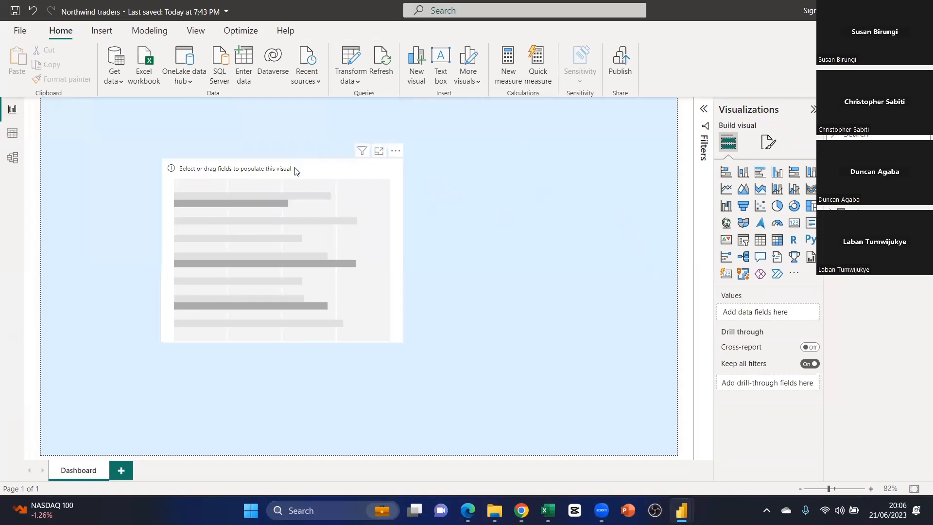
drag(298, 172, 333, 176)
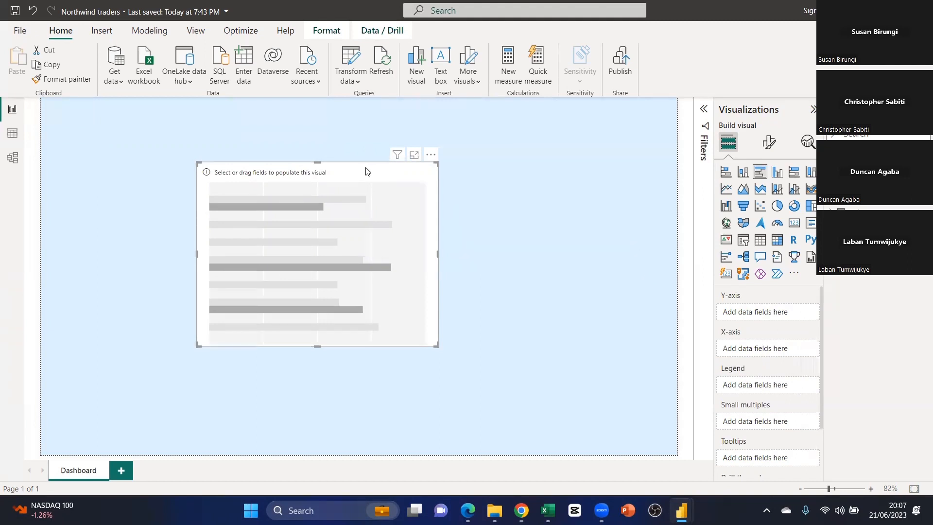
key(Delete)
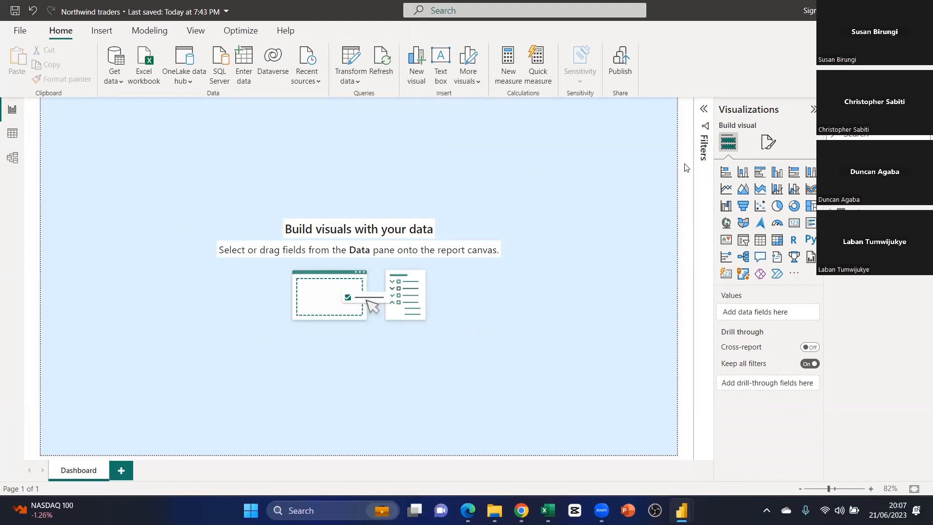
Insert a text box spanning the page's full width as a banner along its upper edge, and enter the title NORTHWIND TRADERS.
click(102, 32)
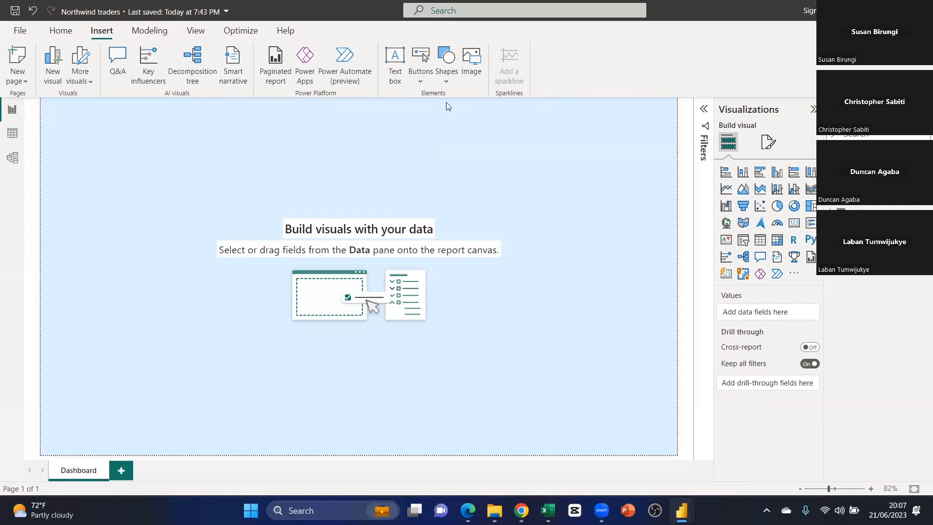
click(395, 57)
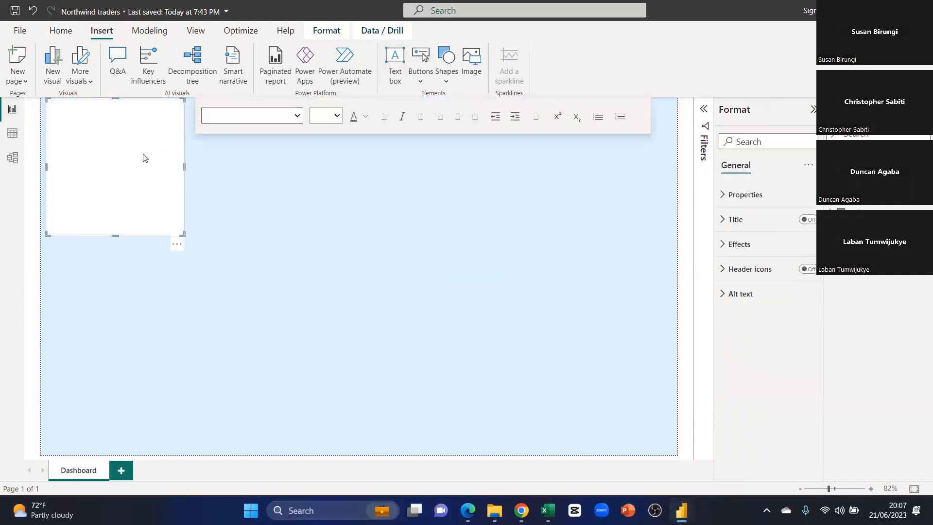
drag(184, 234, 464, 189)
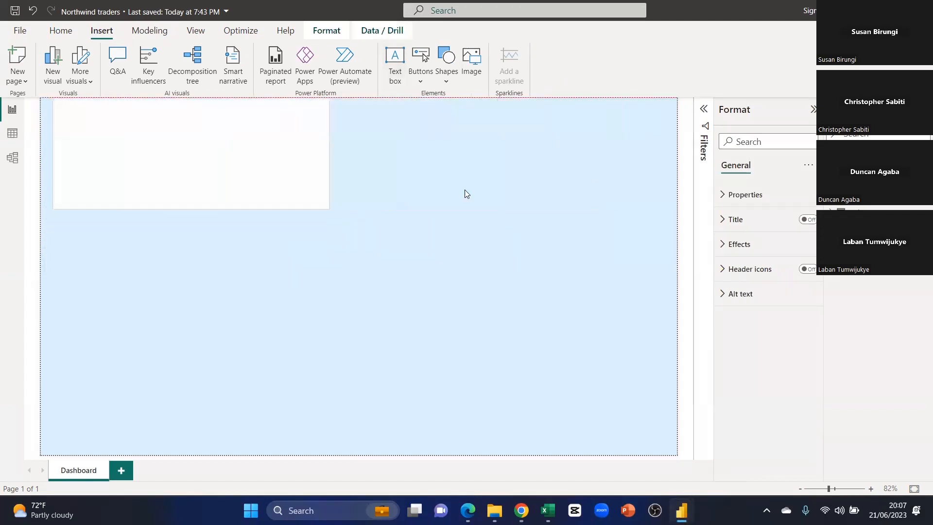
drag(329, 212, 679, 137)
click(251, 113)
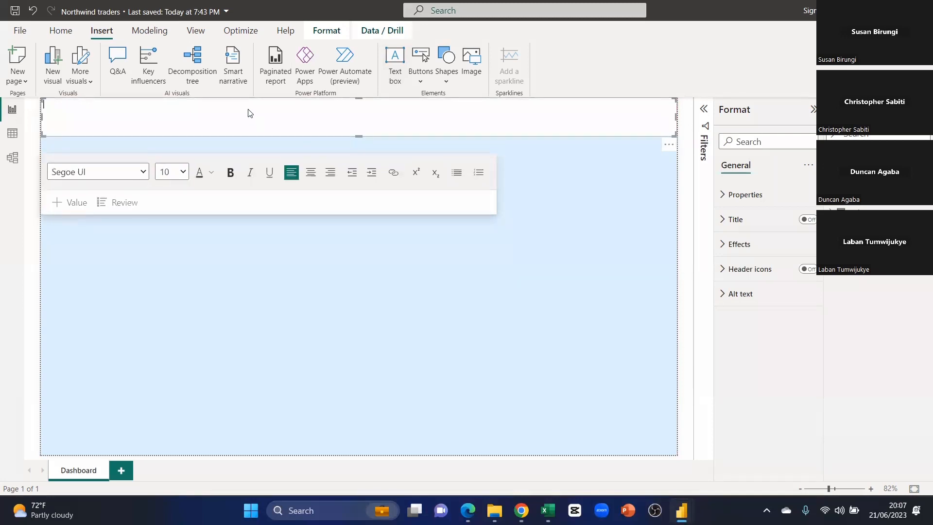
text(NORTHWIND TRADERS)
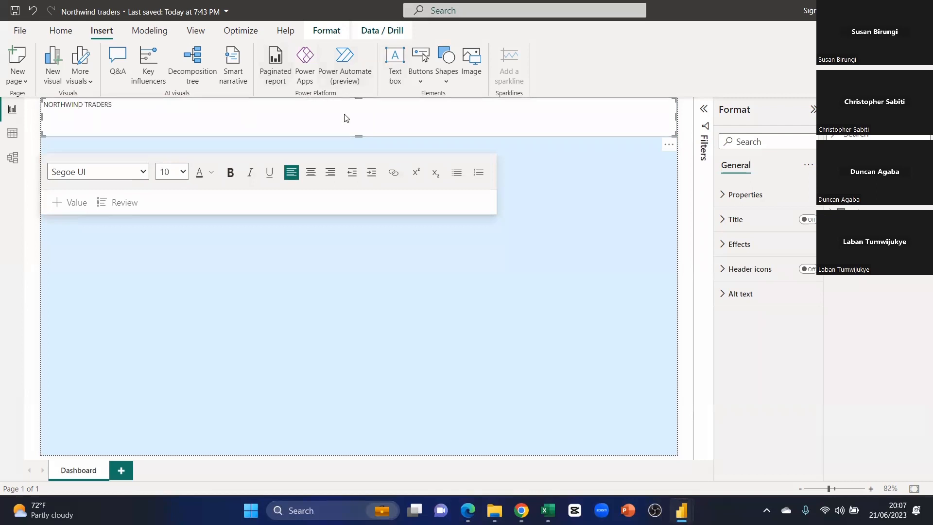
Try to make the NORTHWIND TRADERS title bold with only its text box selected.
click(96, 137)
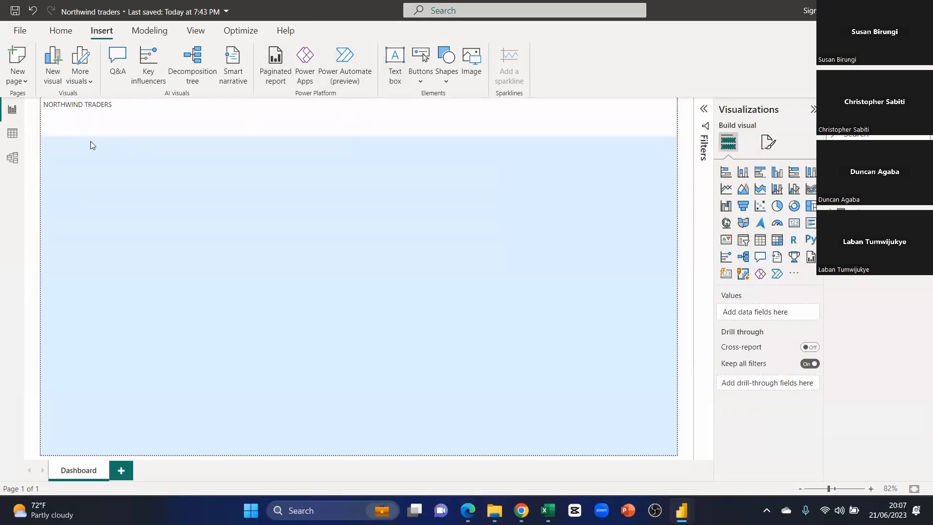
click(91, 132)
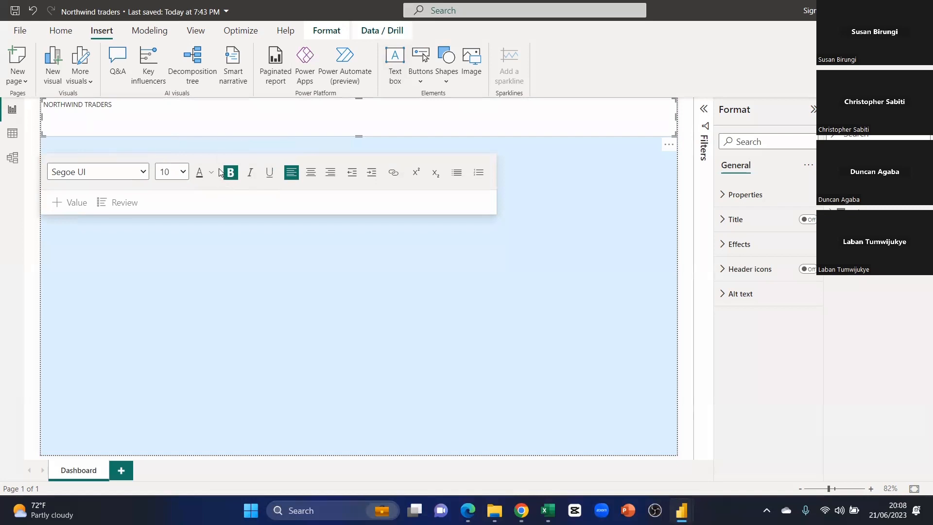
key(shift+Right)
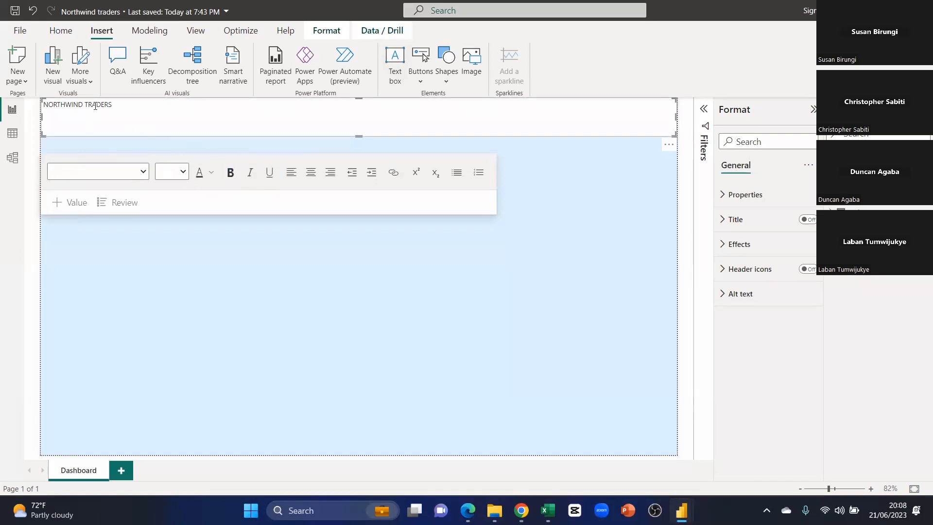
click(104, 105)
click(62, 136)
click(230, 173)
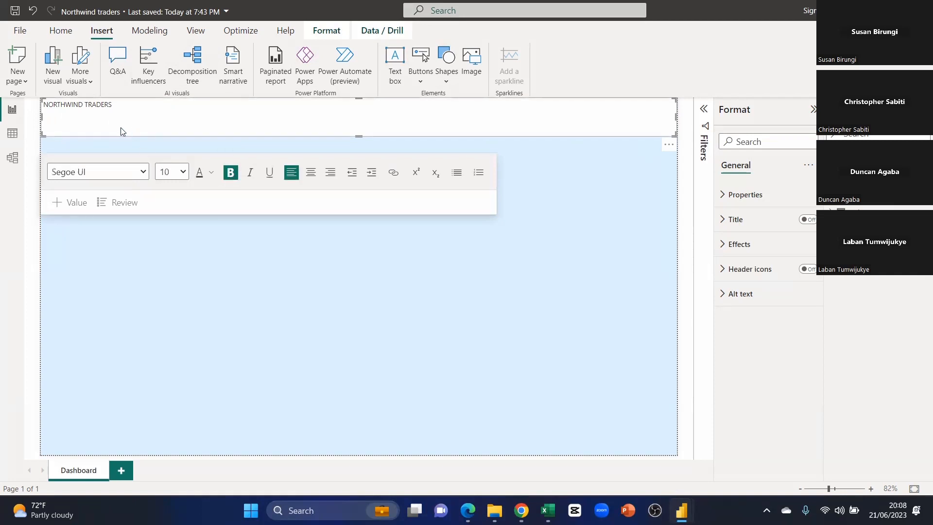
click(54, 136)
click(227, 172)
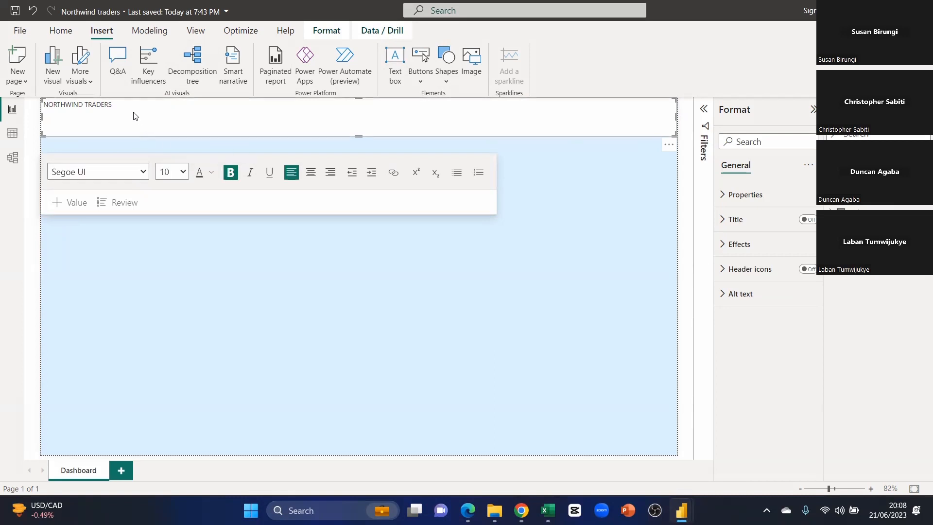
Select the whole NORTHWIND TRADERS title text, make it bold and set its font size to 36.
drag(116, 106, 2, 87)
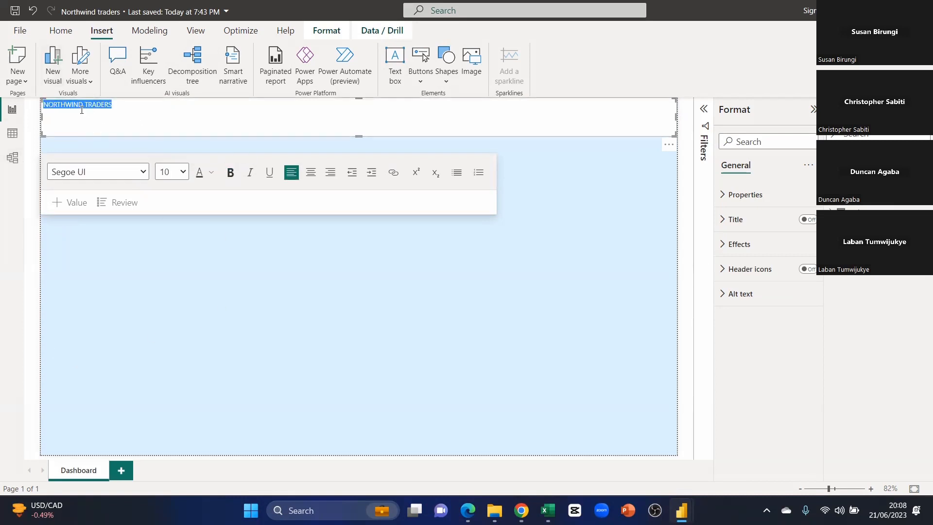
click(229, 174)
click(184, 172)
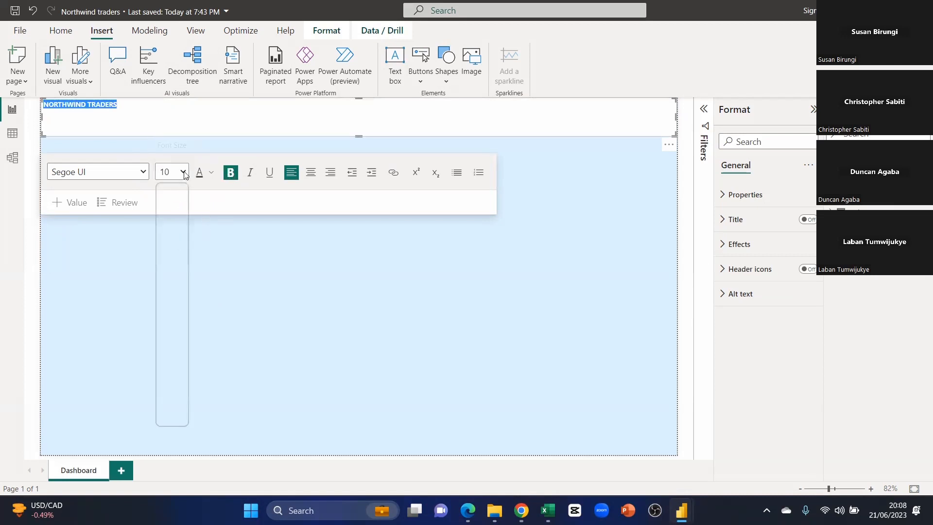
click(171, 322)
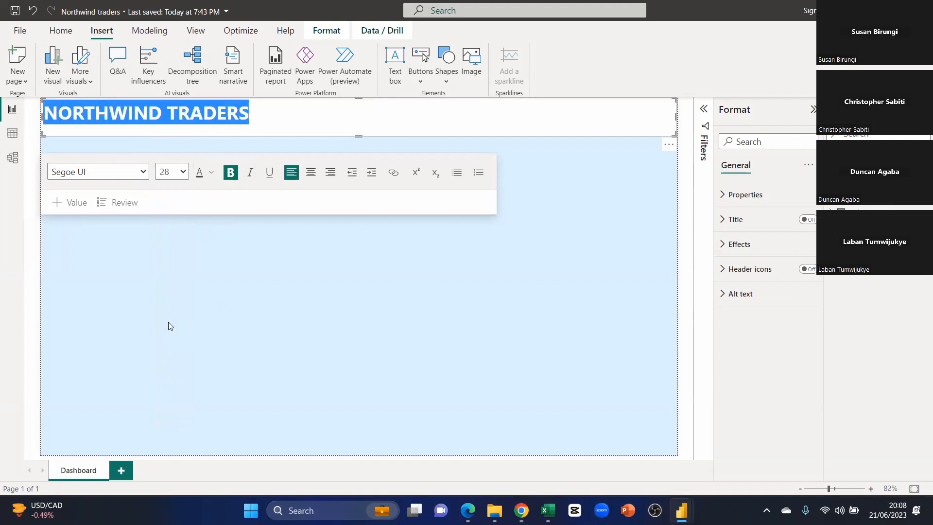
click(183, 172)
click(165, 346)
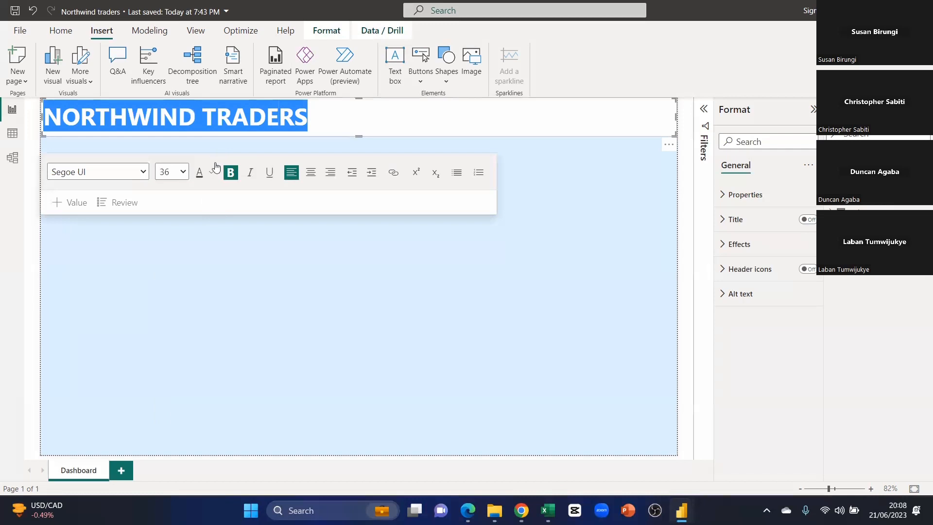
Centre the NORTHWIND TRADERS title in its text box and colour the text dark blue from the theme colours.
click(310, 172)
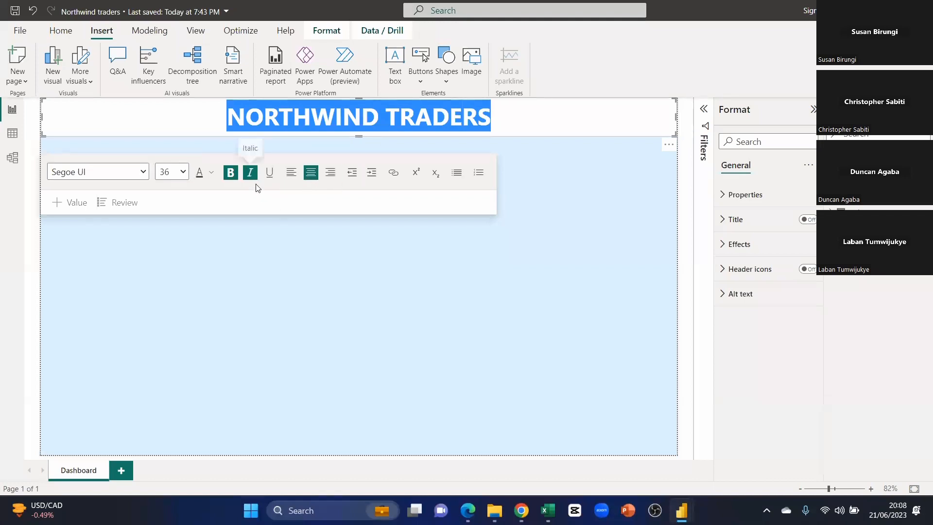
click(209, 174)
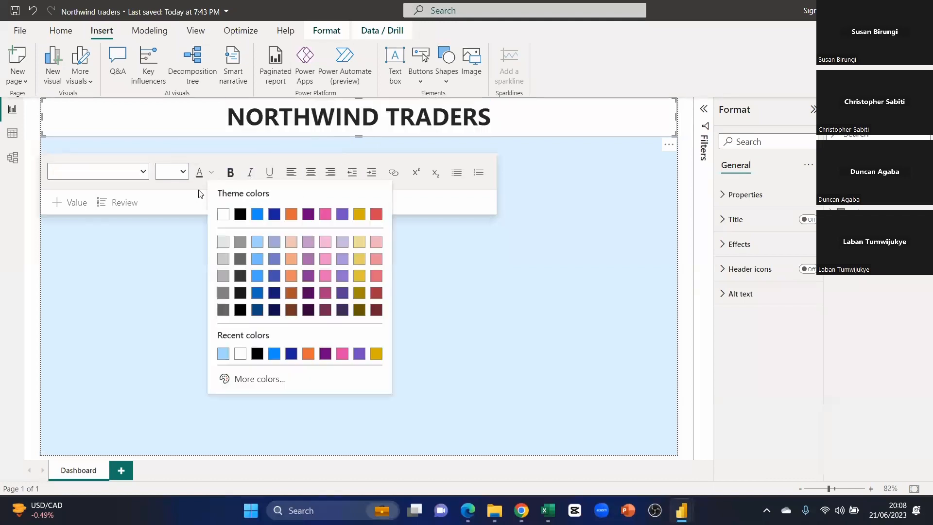
click(274, 215)
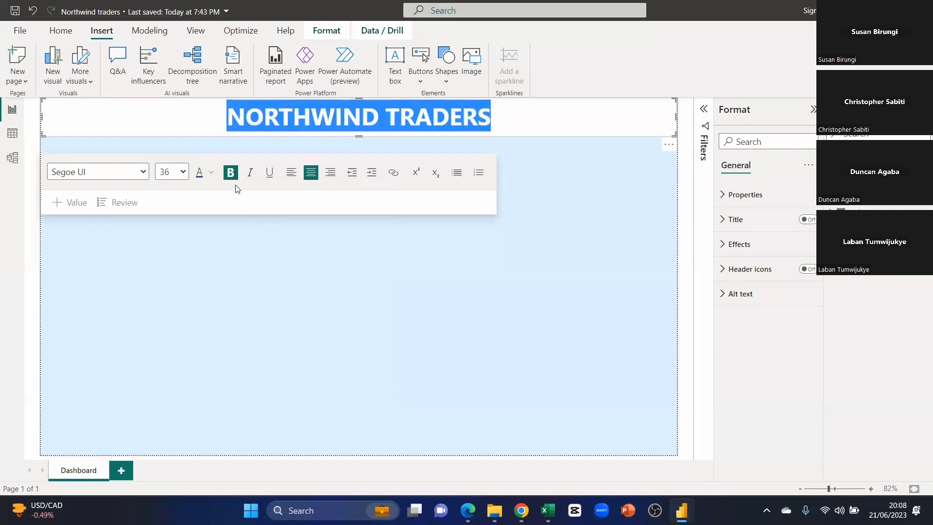
click(243, 213)
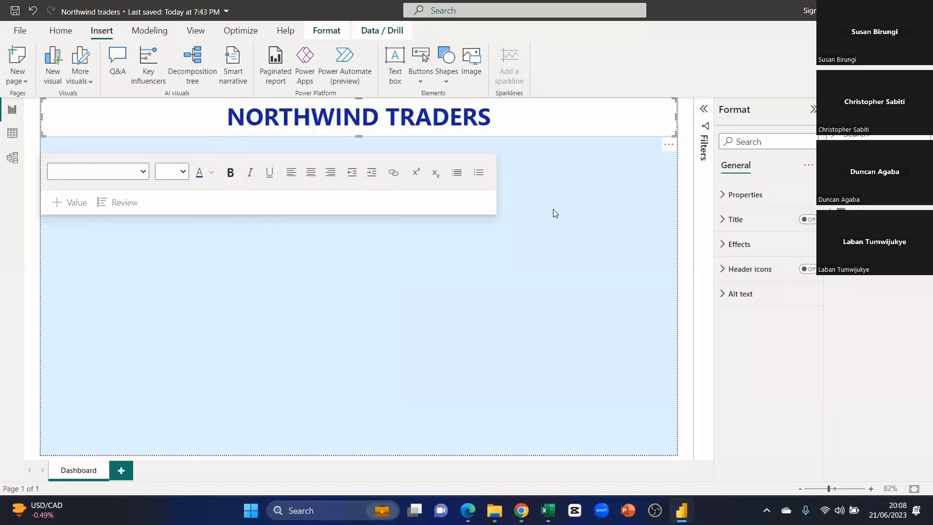
click(538, 232)
Make the NORTHWIND TRADERS text box's background fully transparent in its effects settings.
click(525, 127)
click(91, 134)
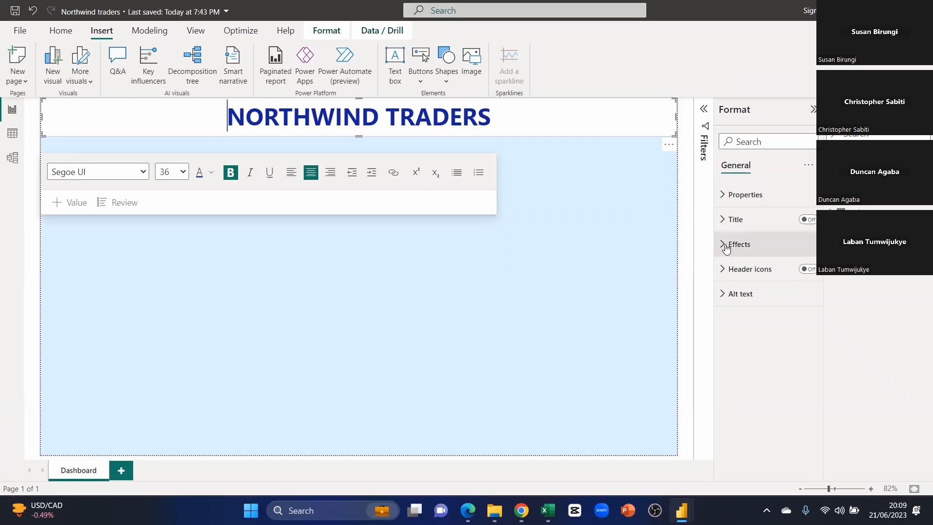
click(612, 136)
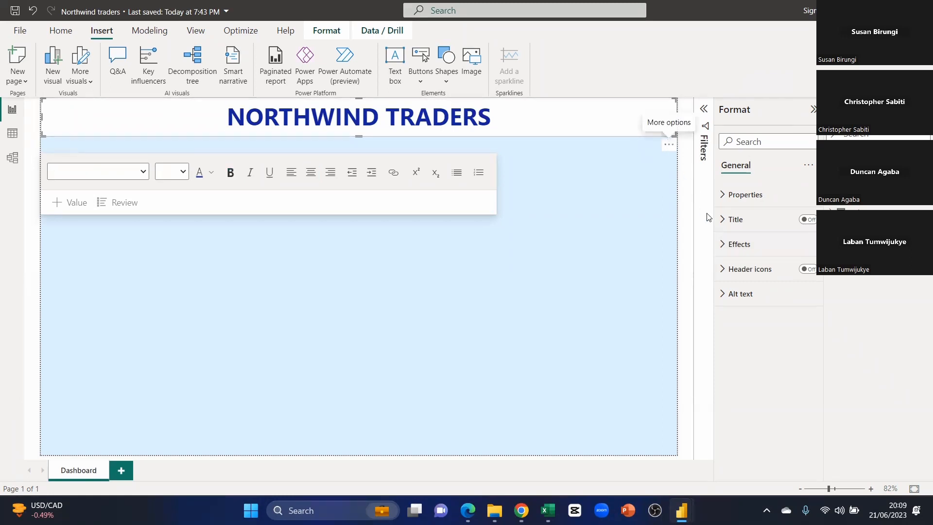
click(727, 246)
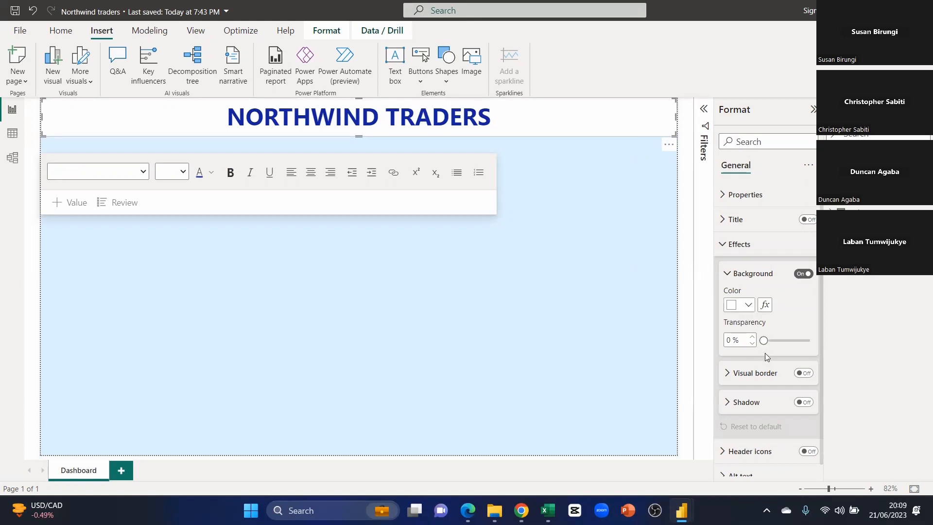
drag(764, 340, 818, 341)
click(601, 238)
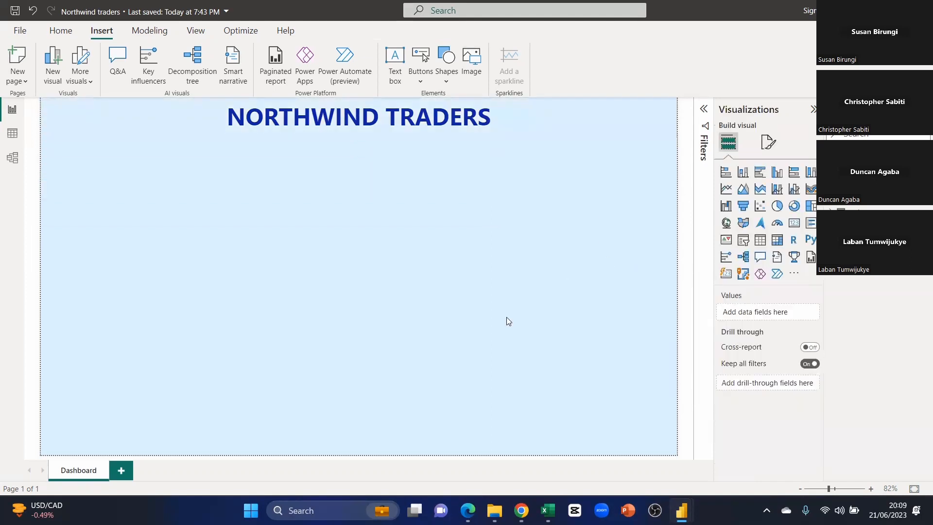
click(313, 122)
click(404, 140)
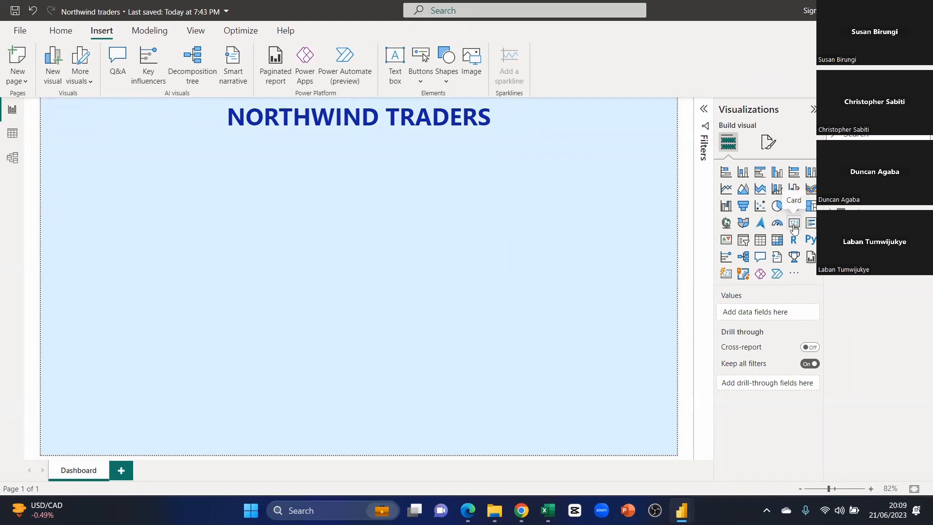
Add a Card visual to the page, shrink it to a small rectangle and place it below the title's left part.
drag(794, 228, 620, 249)
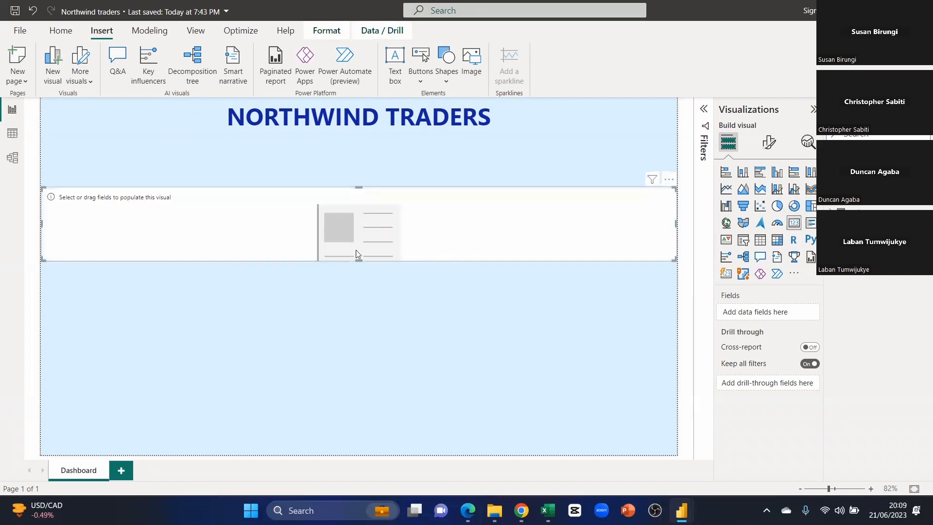
drag(676, 224, 271, 225)
drag(211, 185, 360, 176)
drag(418, 247, 358, 243)
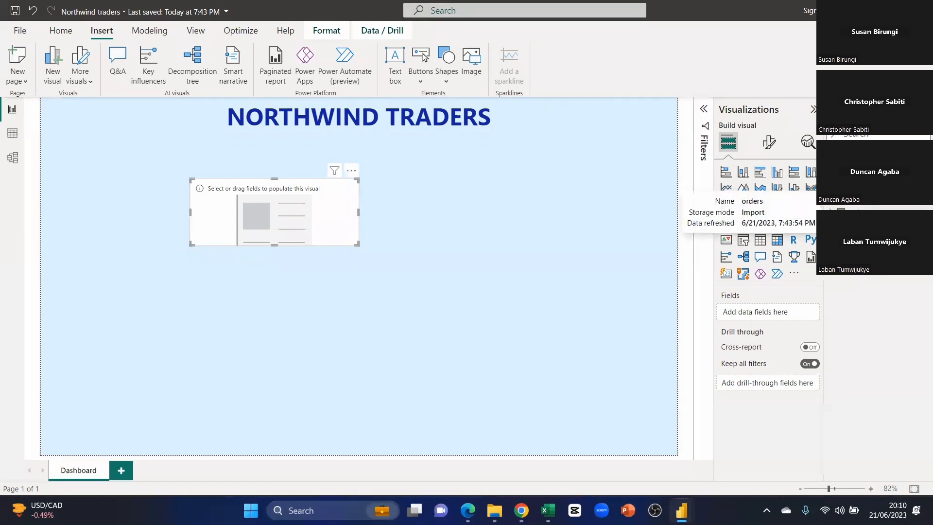
Start a new quick measure on the order_details table, checking the Copilot suggestions before returning to the calculations.
click(831, 212)
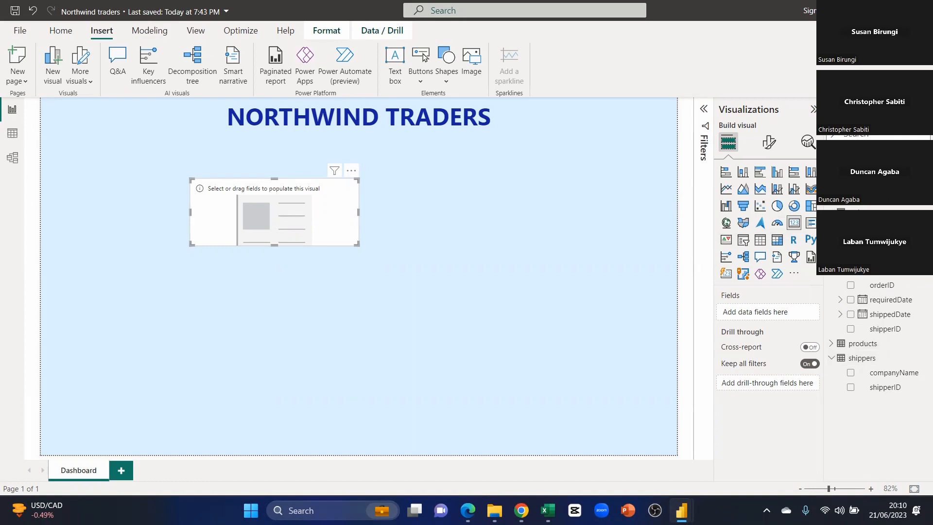
click(831, 212)
click(831, 198)
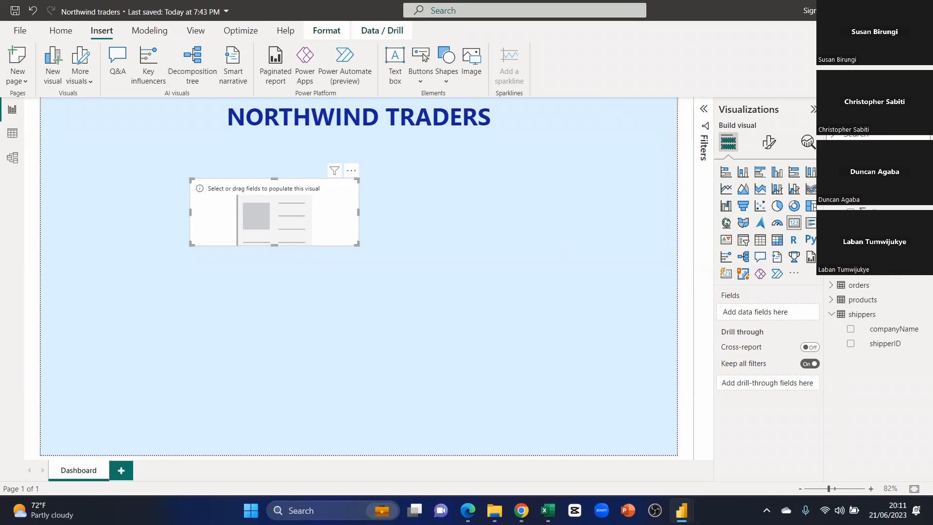
right_click(870, 197)
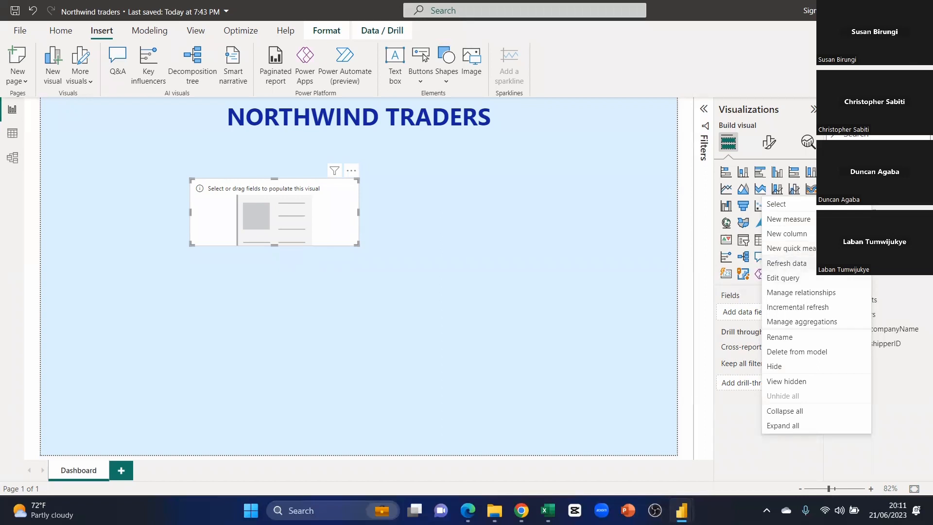
click(810, 249)
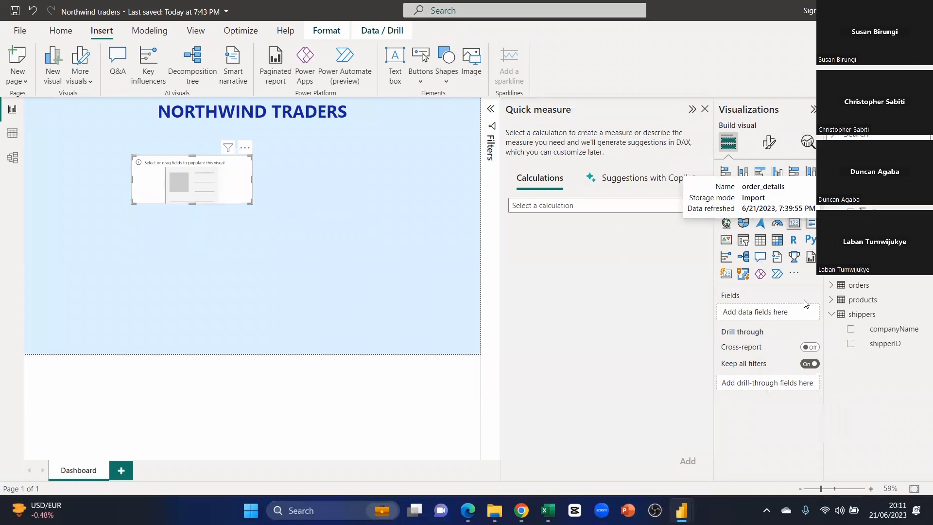
click(644, 182)
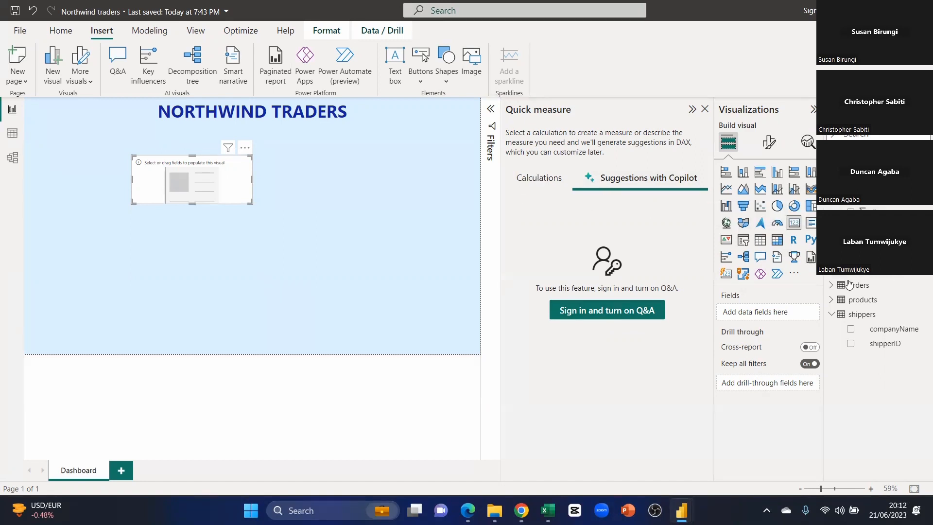
click(536, 183)
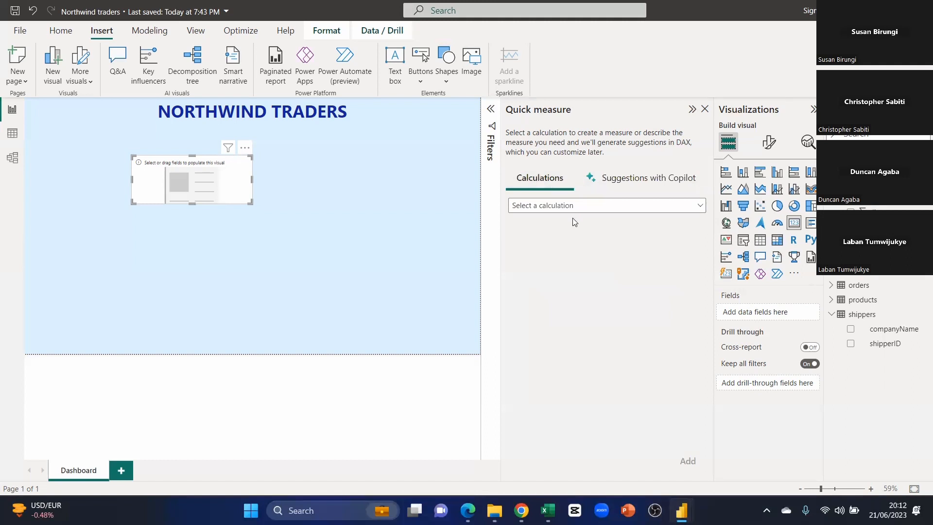
Look through the available calculations and choose Multiplication for the quick measure.
click(578, 206)
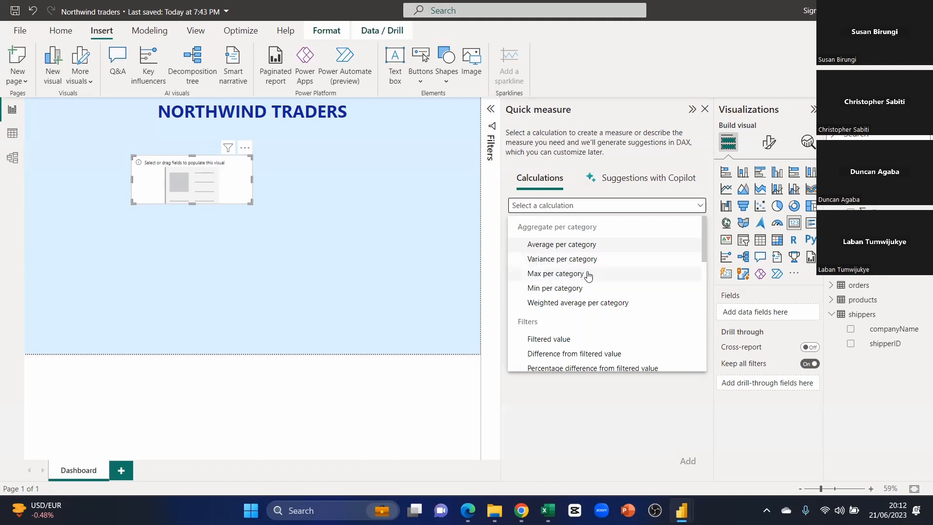
scroll(610, 267, down, 3)
scroll(629, 281, down, 4)
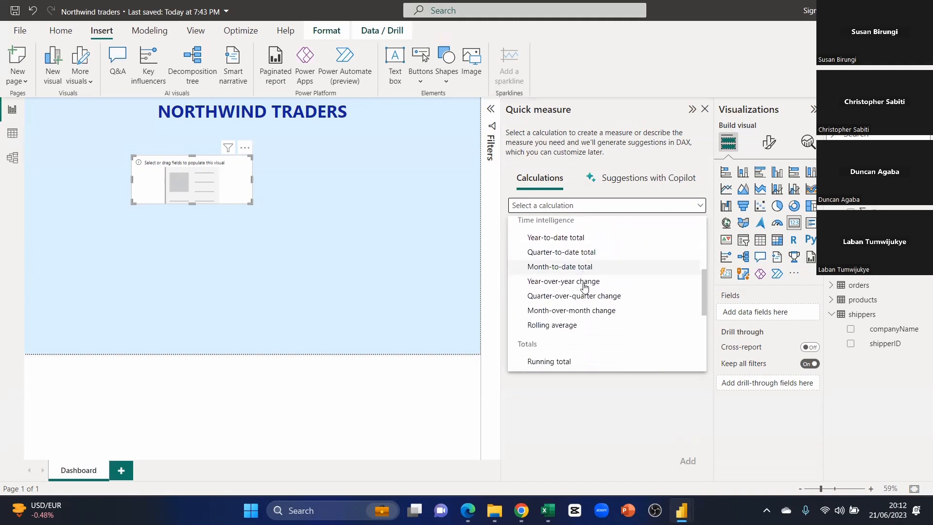
scroll(601, 286, up, 4)
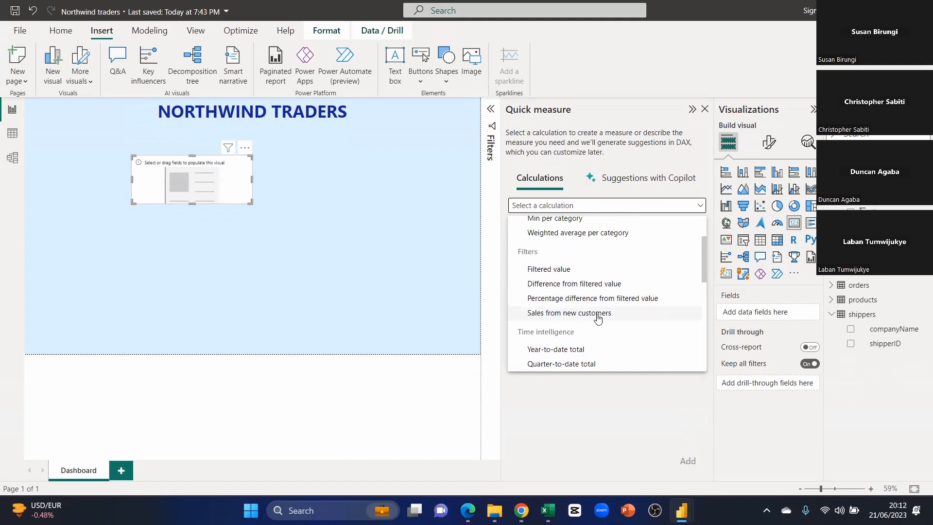
scroll(605, 291, down, 2)
scroll(609, 277, down, 4)
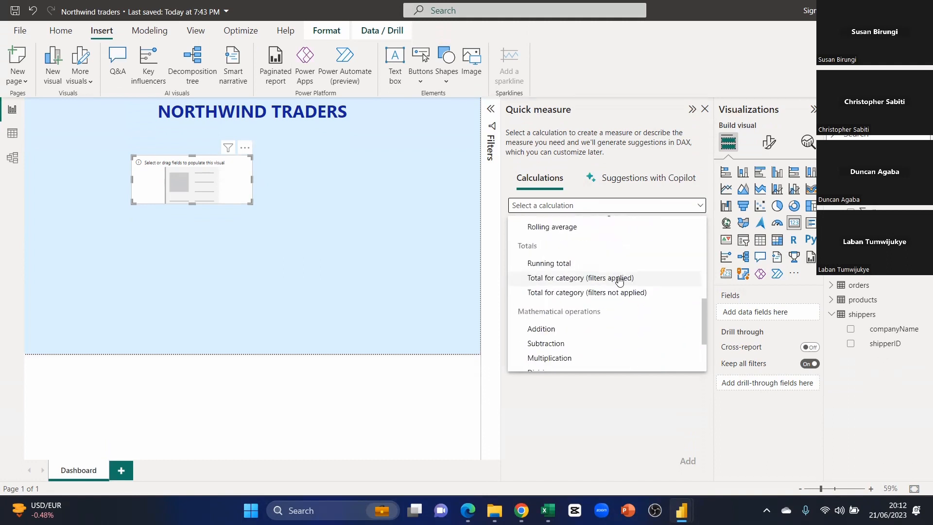
scroll(584, 314, up, 1)
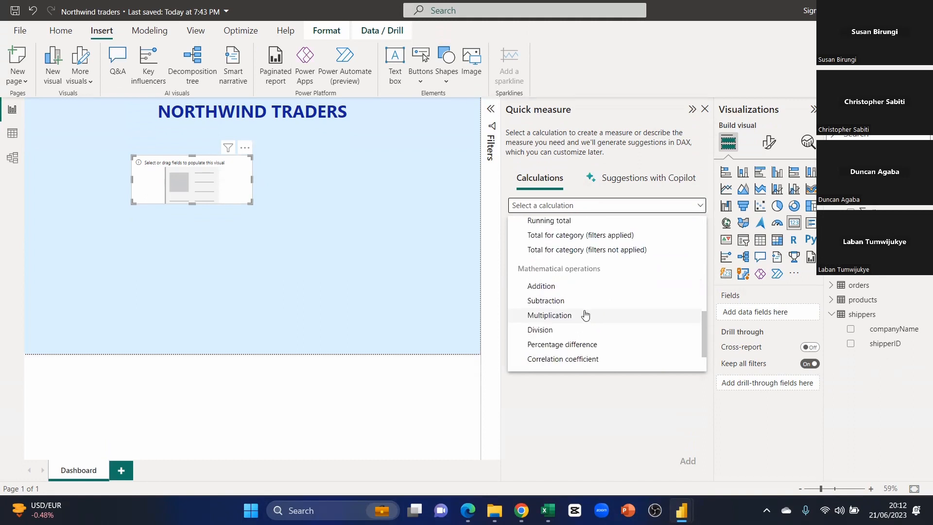
click(549, 315)
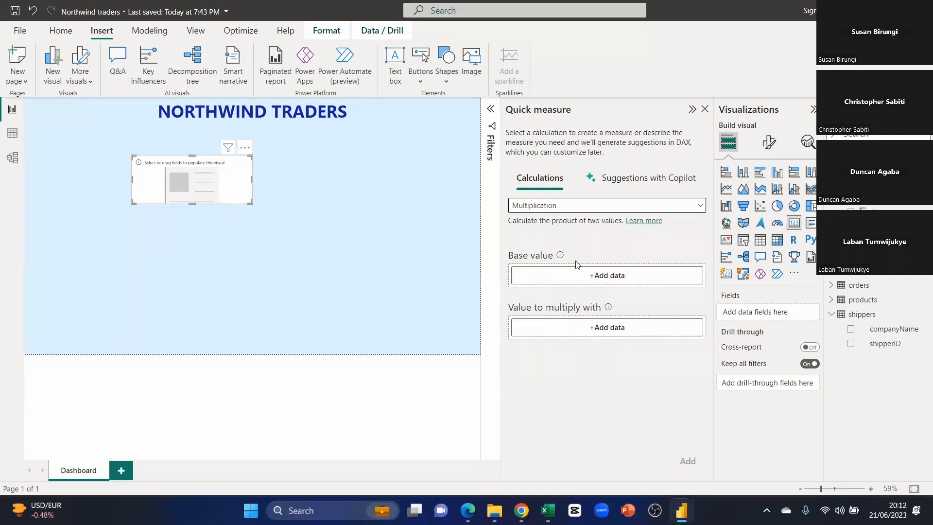
Multiply the sum of quantity by the sum of unitPrice, both from order_details, and add the measure.
click(603, 277)
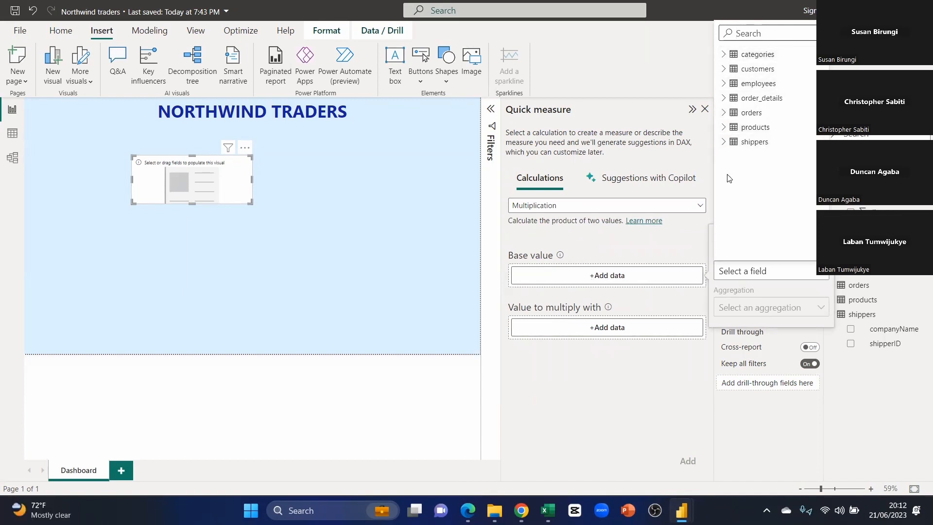
click(726, 100)
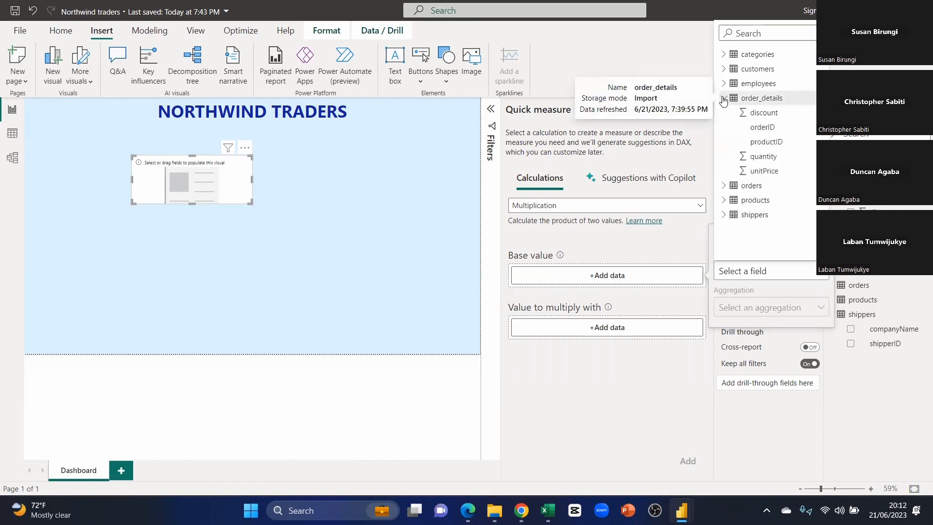
click(763, 157)
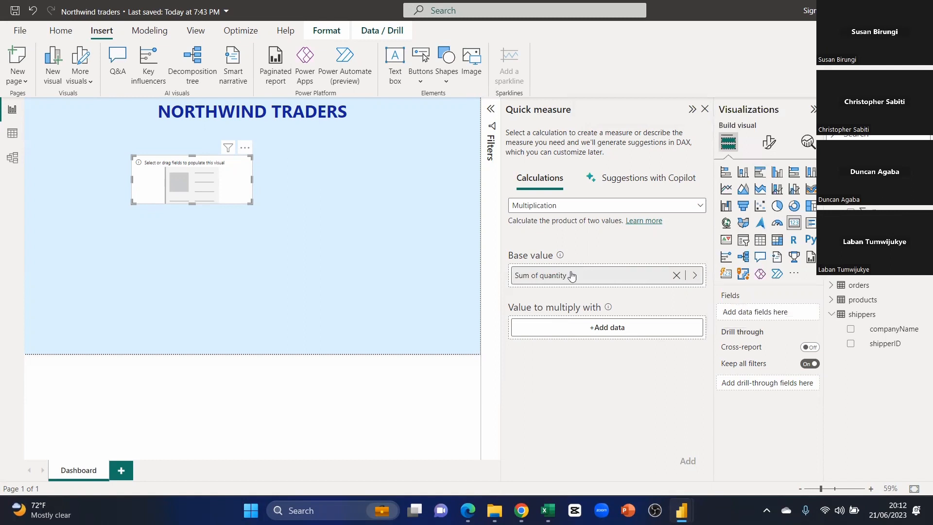
click(598, 332)
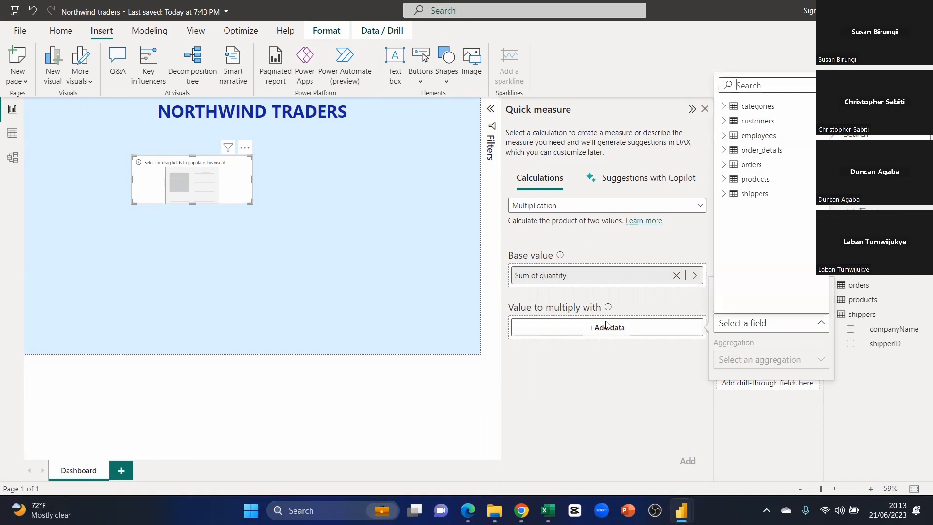
click(723, 150)
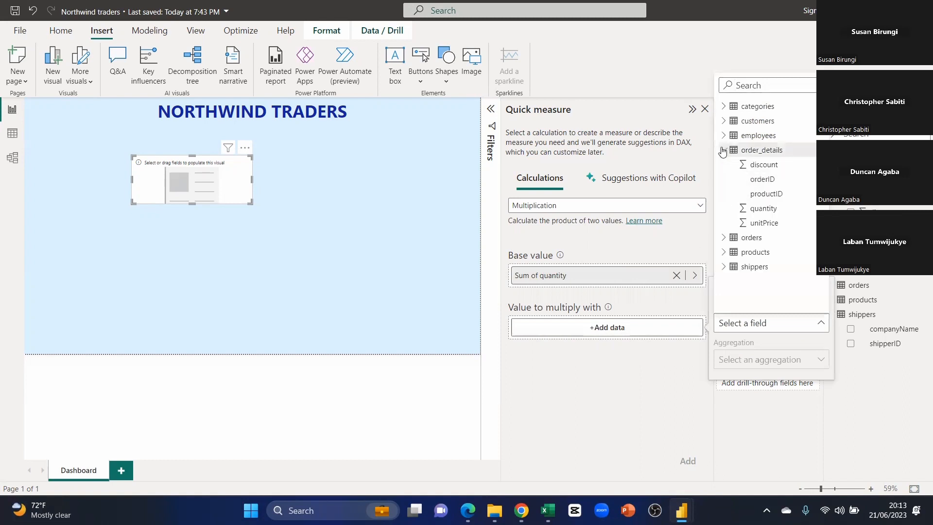
click(764, 223)
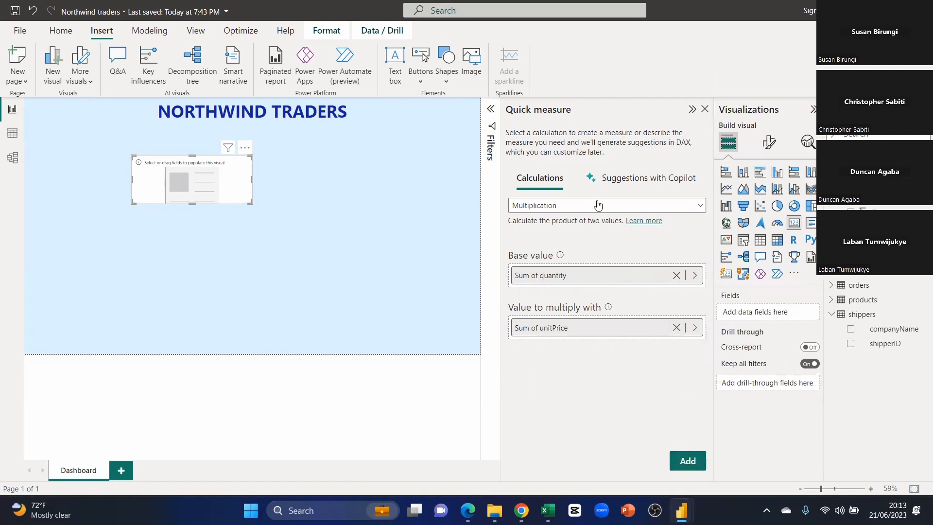
click(688, 461)
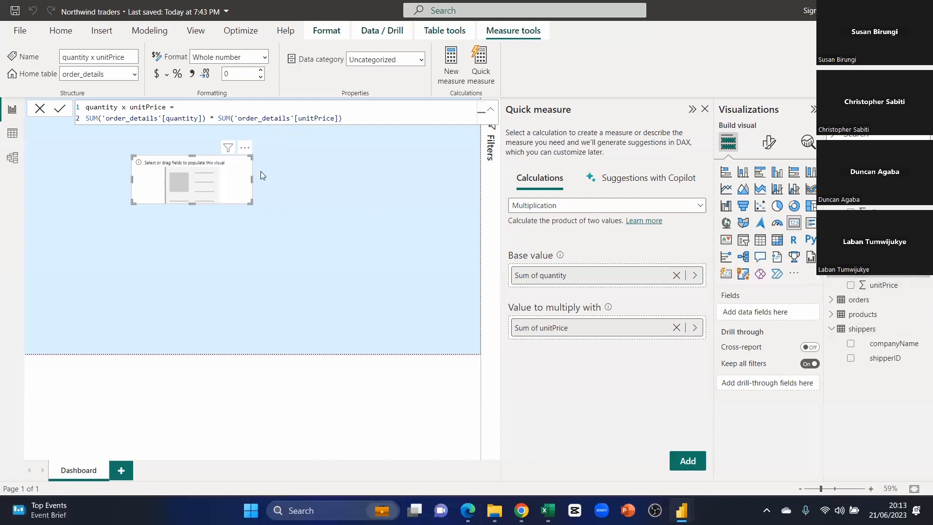
Rename the measure Amount, extend its formula with -SUM(order_details[discount]), and remove the stray Q&A visual from the page.
drag(166, 107, 88, 109)
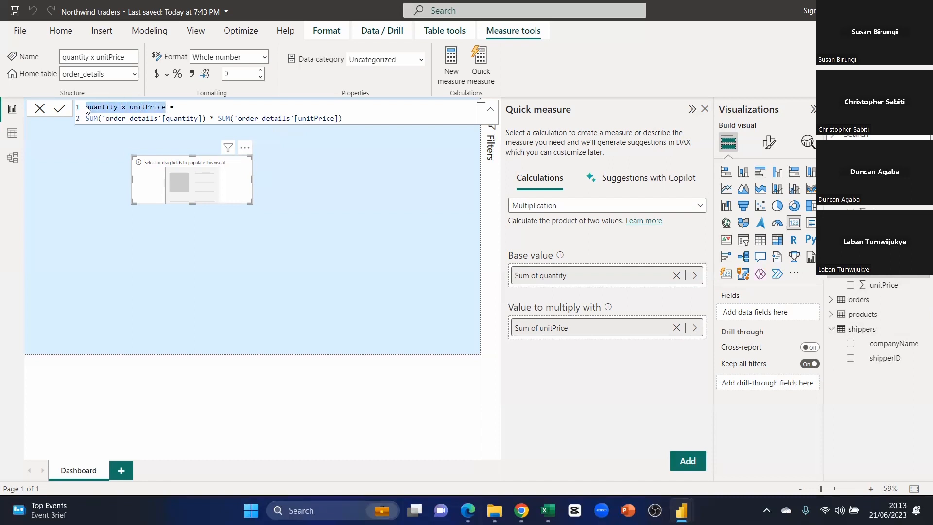
text(Amount)
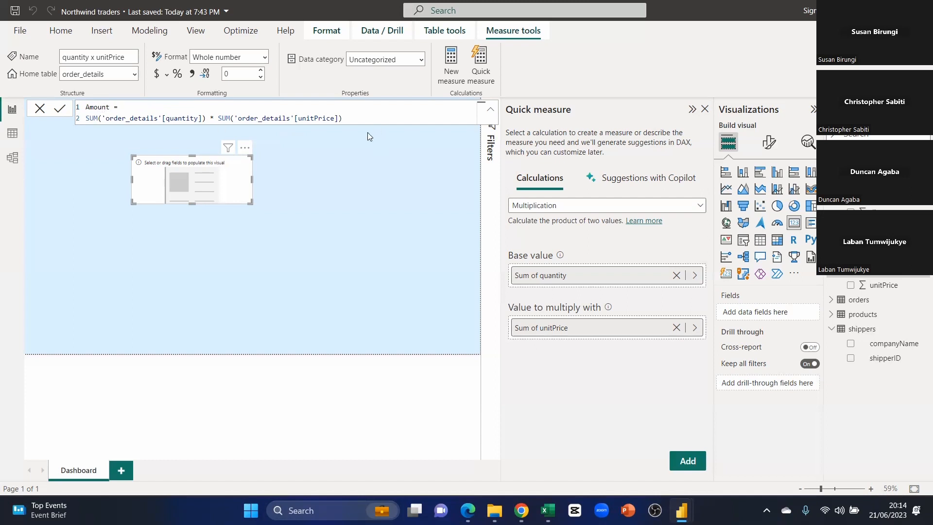
click(353, 118)
text(-)
text(sum)
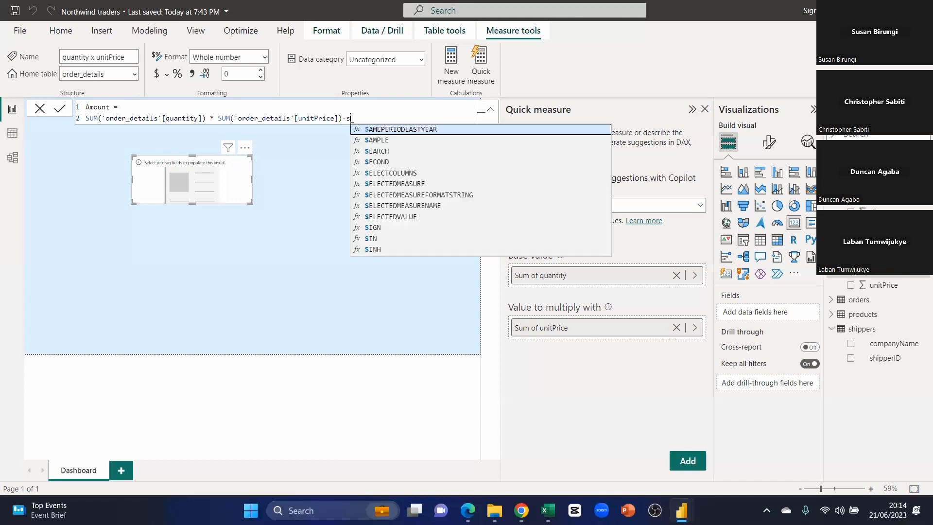
key(Tab)
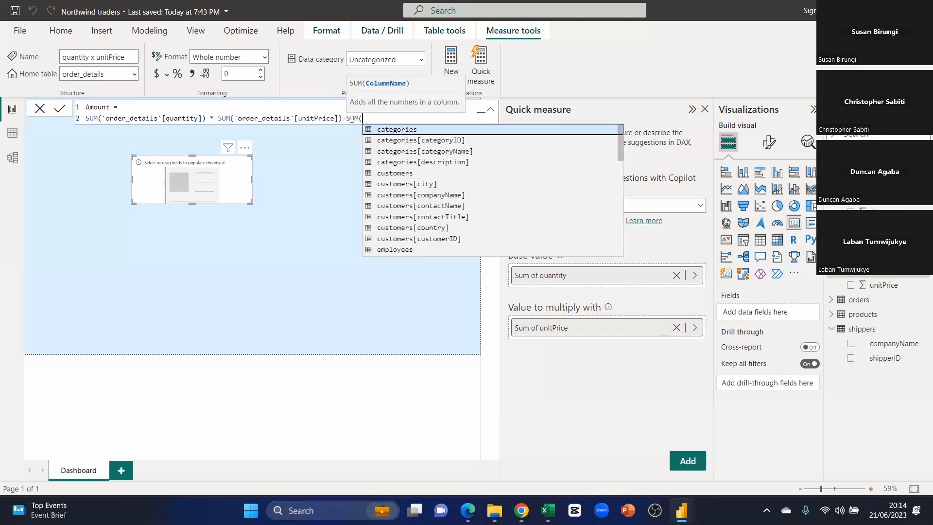
scroll(417, 208, down, 3)
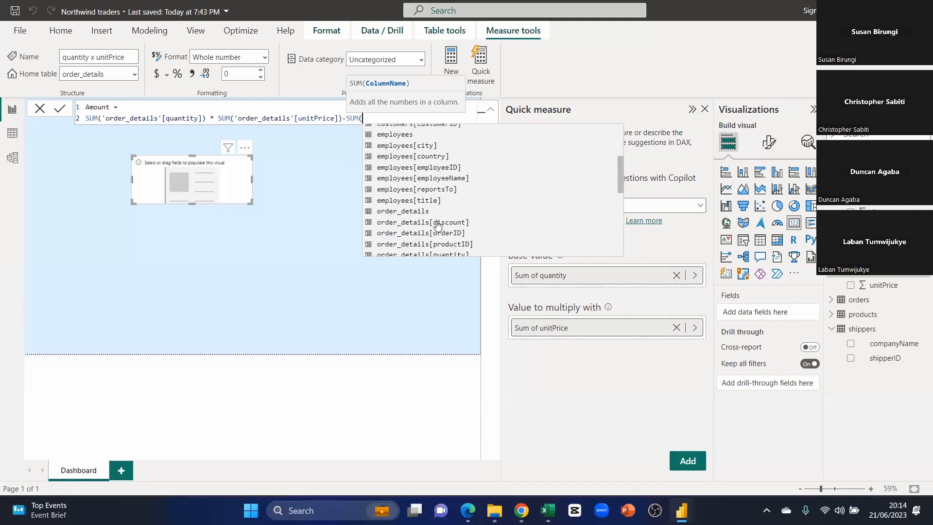
scroll(437, 226, down, 3)
double_click(426, 185)
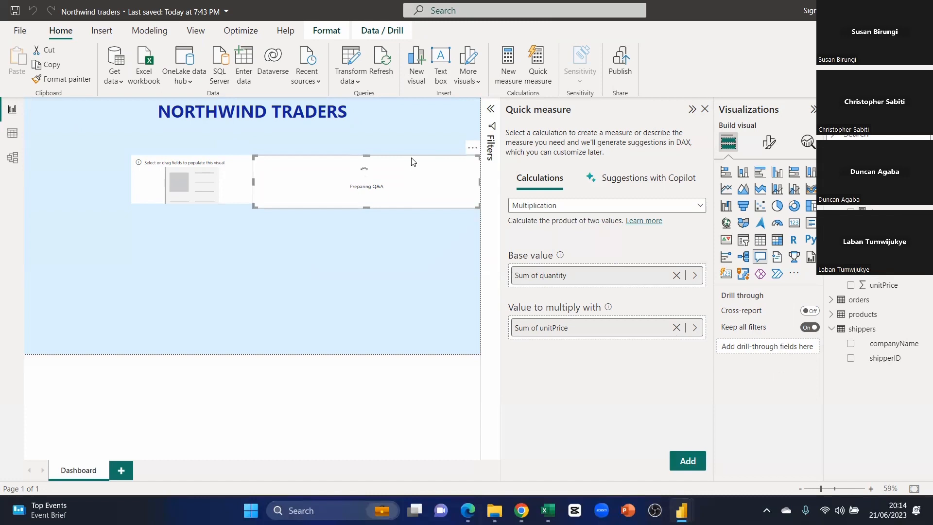
key(Delete)
Review the formula of the Amount measure and close it again.
click(880, 211)
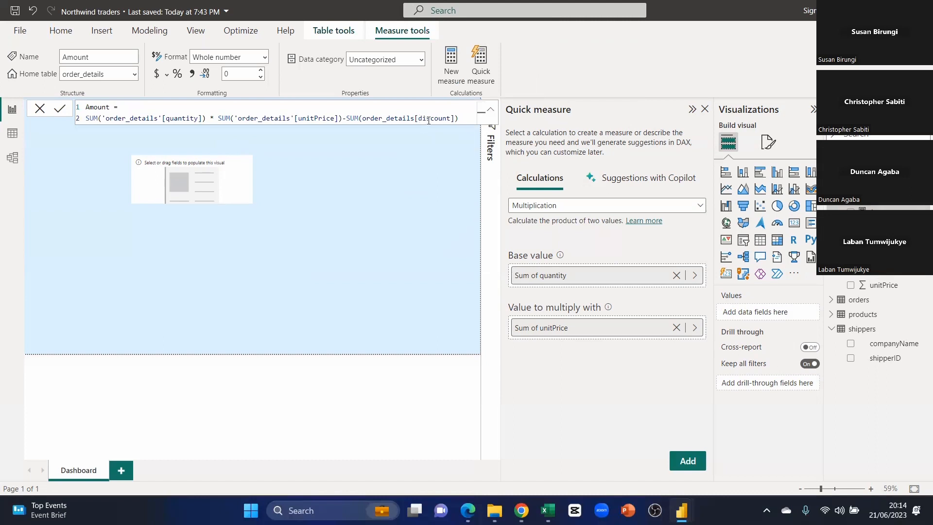
click(490, 111)
click(491, 110)
click(40, 109)
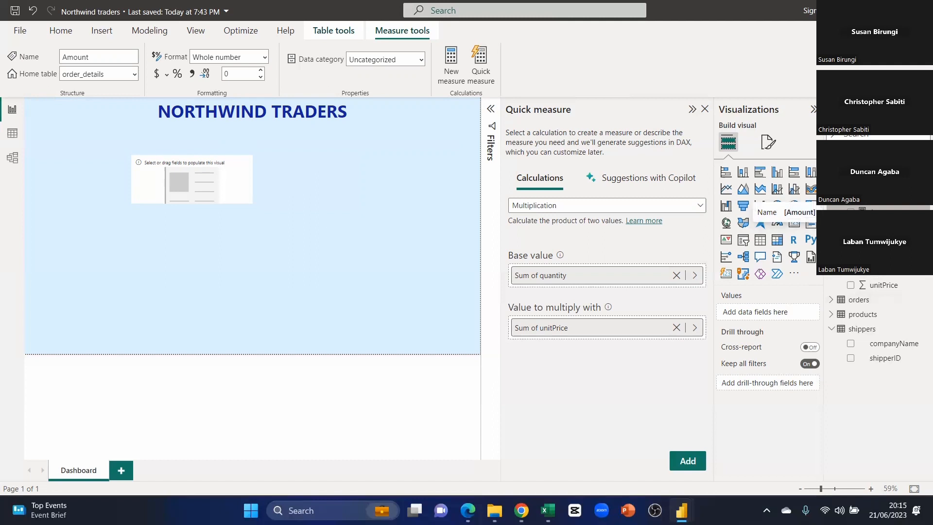
Collapse the Quick measure pane, show the Amount measure in the empty card and enlarge the card slightly.
click(692, 109)
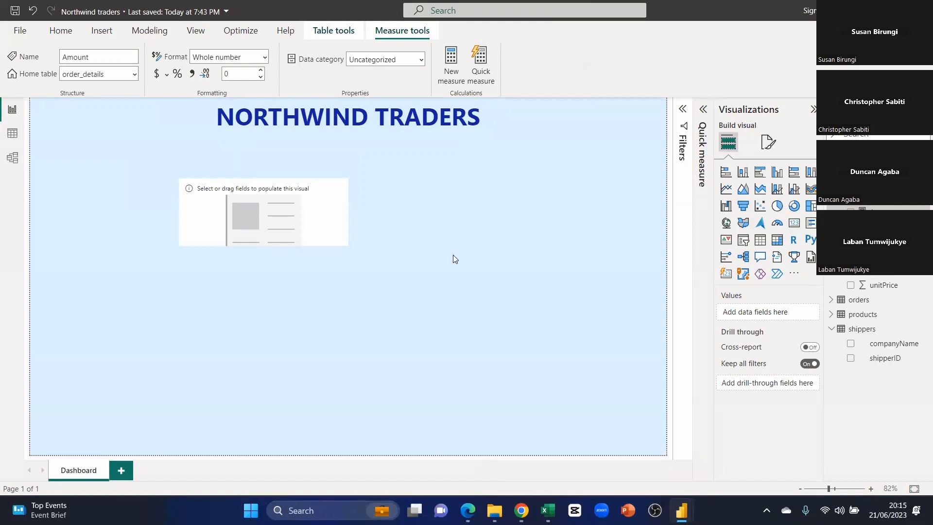
click(325, 205)
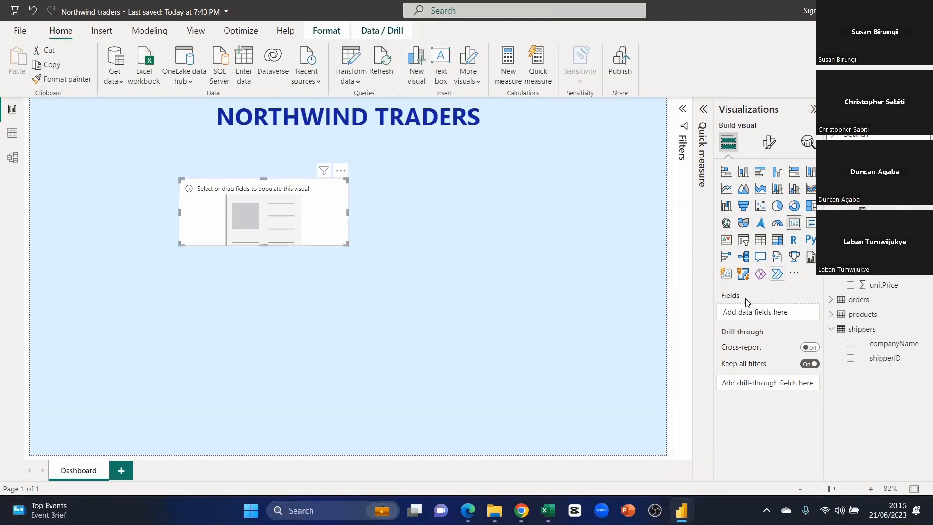
drag(870, 206, 772, 316)
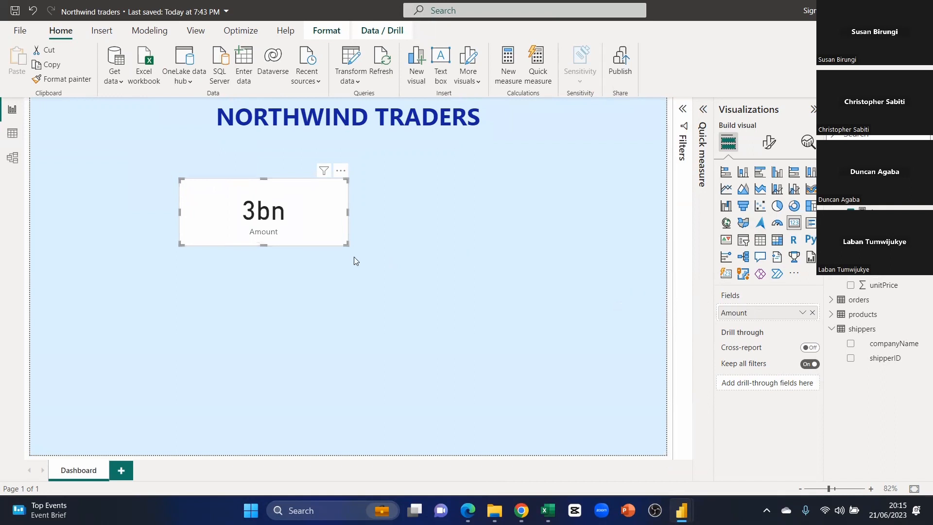
drag(347, 244, 390, 253)
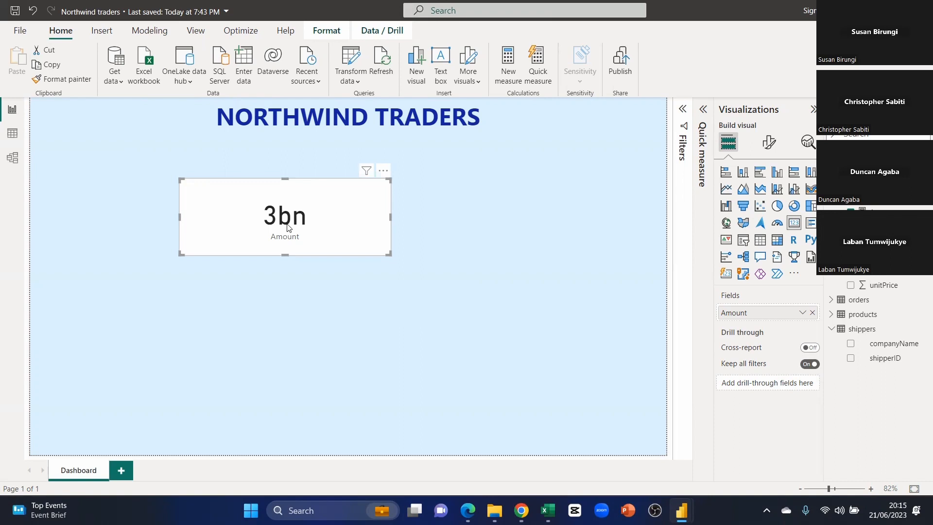
Set the display units of the Amount card's callout value to Millions.
click(771, 142)
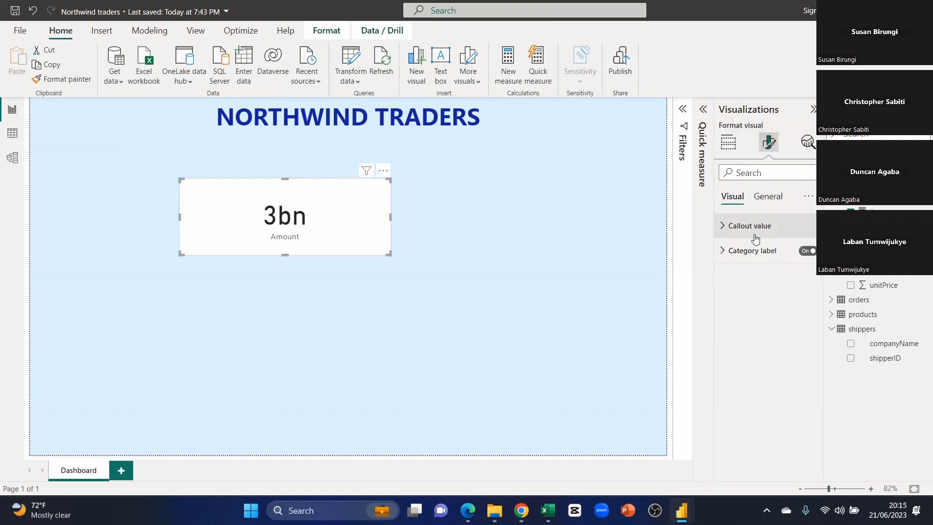
click(723, 231)
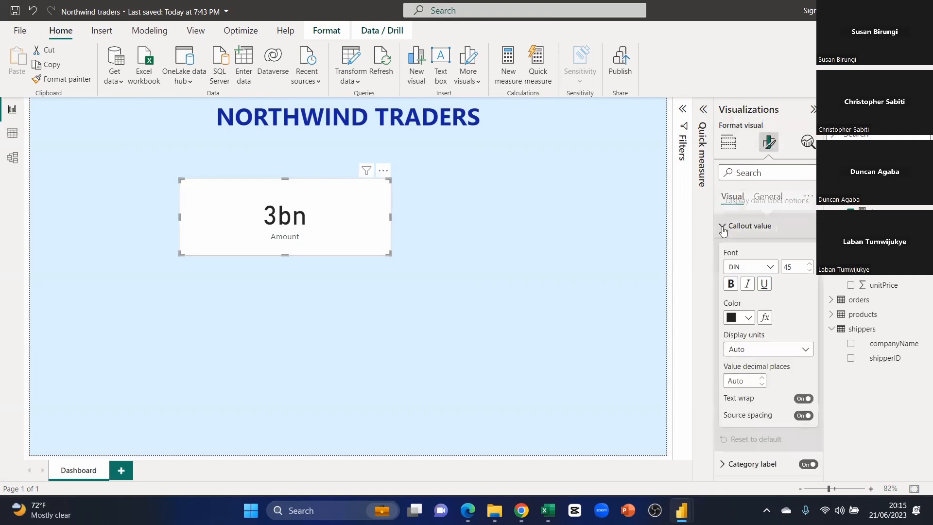
click(747, 352)
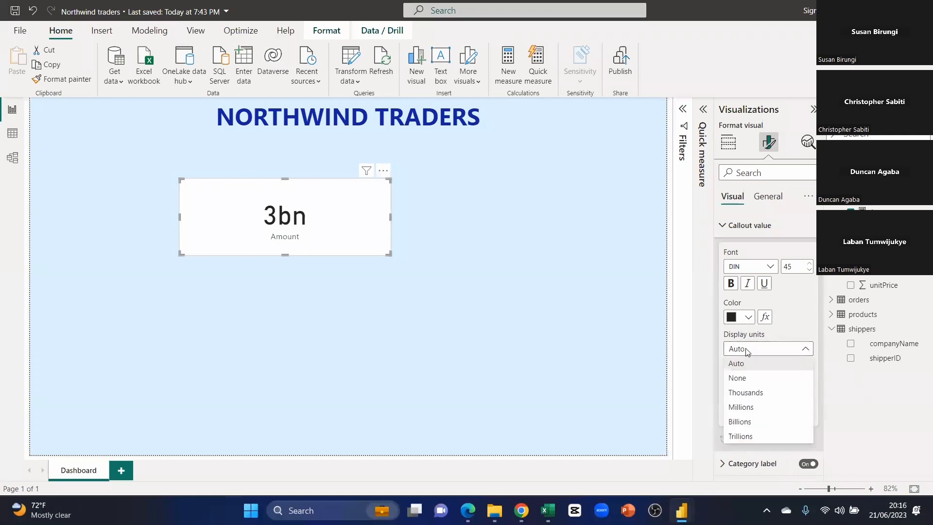
click(738, 410)
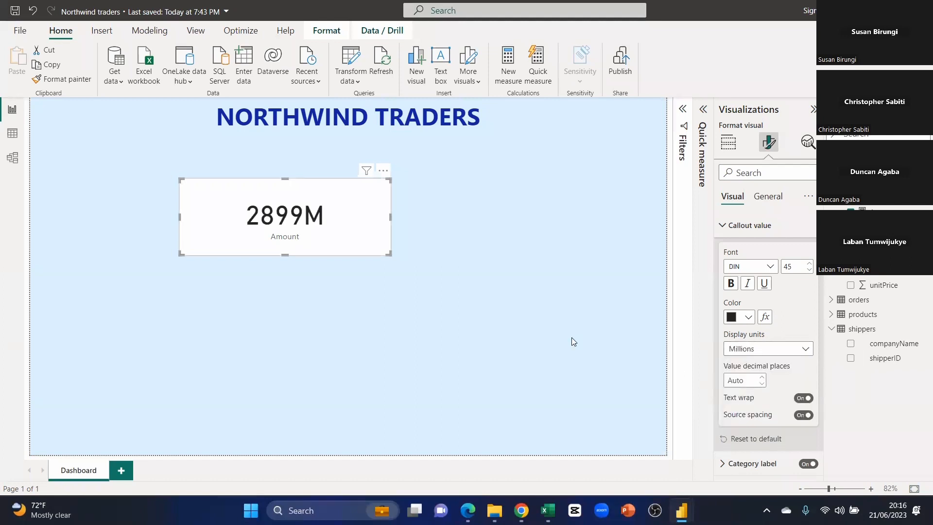
Try the Amount card's callout value without display units, and set its display units to Billions.
click(777, 349)
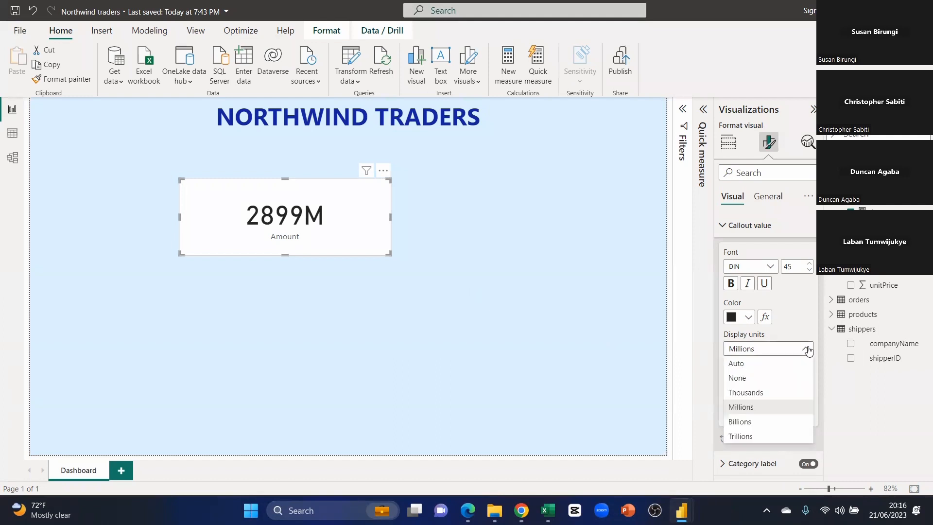
click(737, 380)
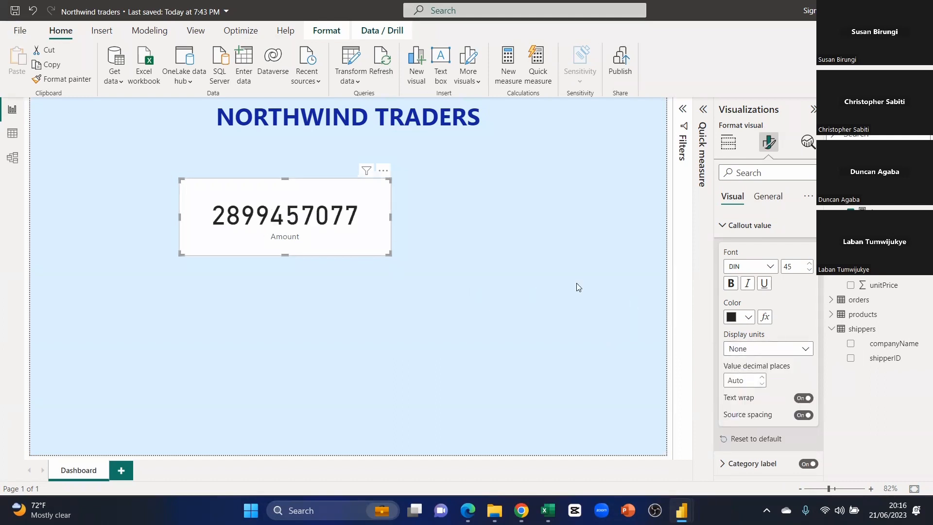
click(796, 350)
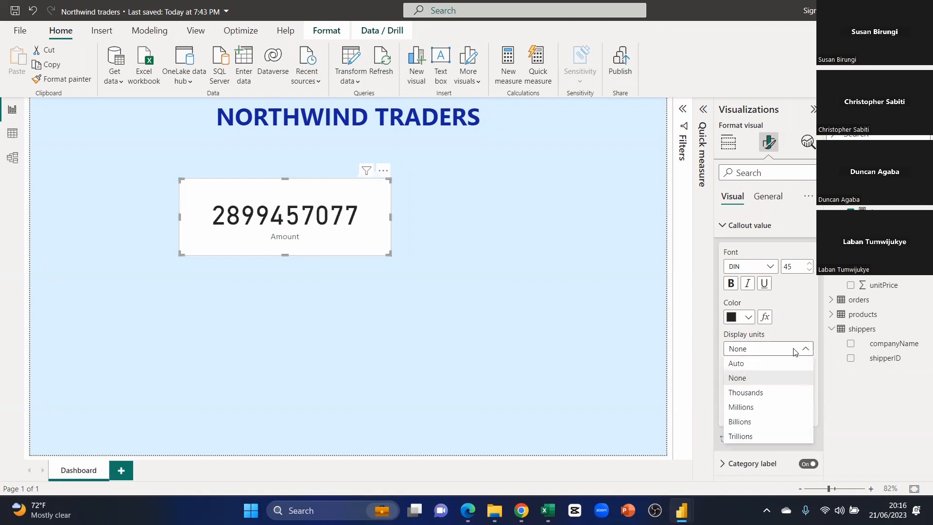
click(746, 420)
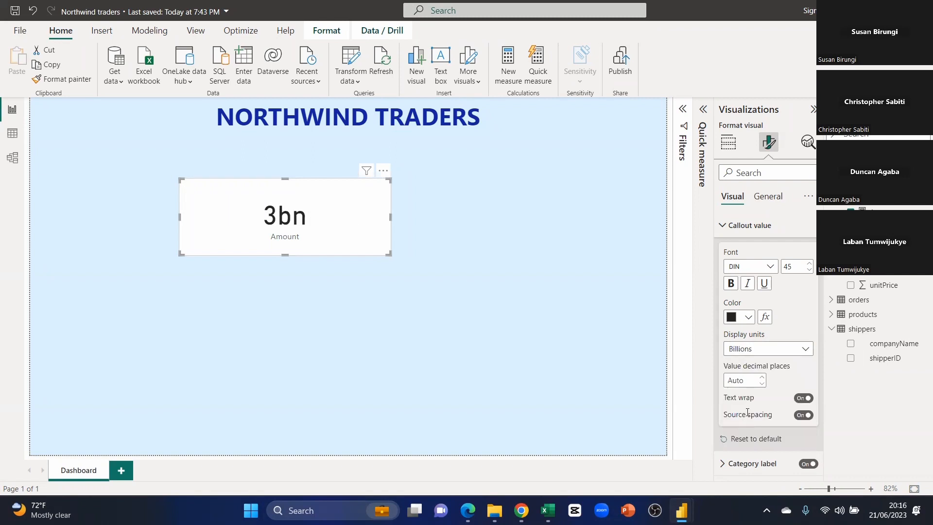
Set the decimal places of the Amount card's callout value to 2 and collapse its settings.
click(761, 379)
click(762, 378)
click(761, 379)
click(761, 383)
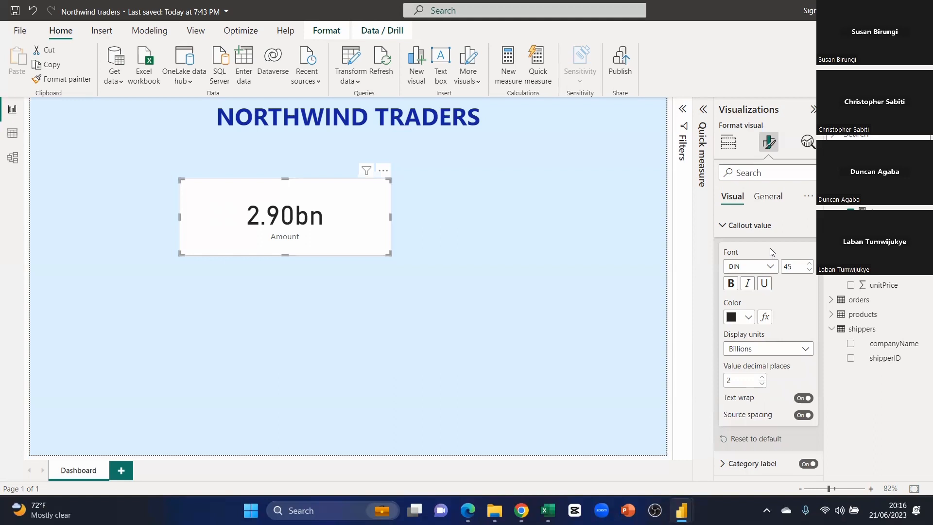
click(748, 225)
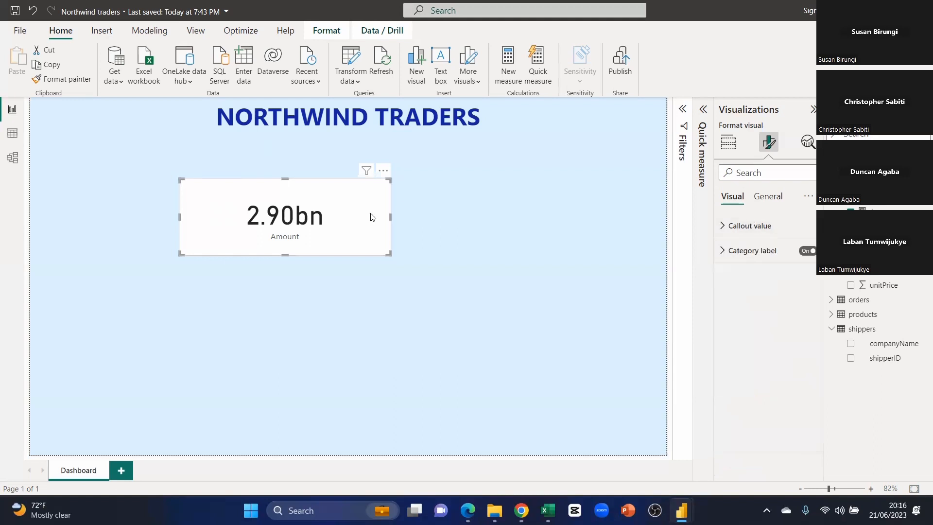
Shrink the Amount card to fit closely around its value and move it to the page's upper-left area beneath the title.
click(405, 226)
click(389, 253)
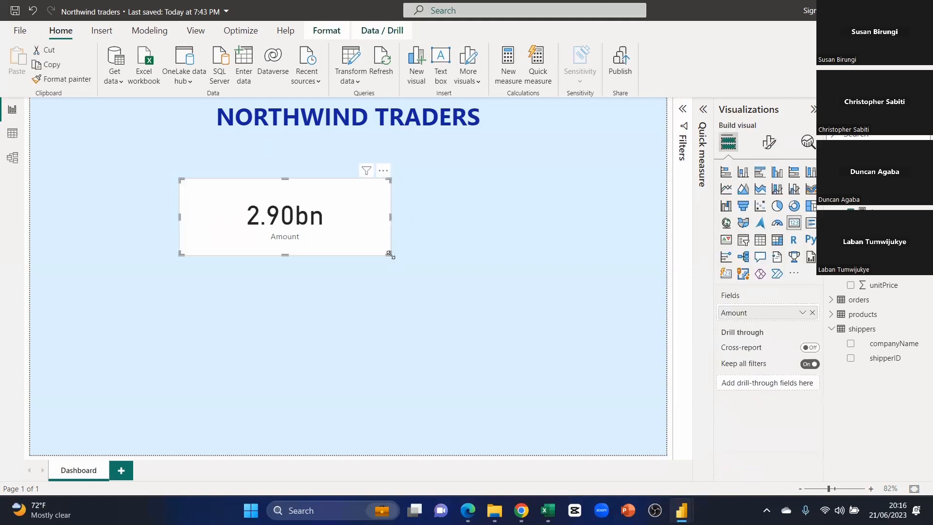
drag(391, 254, 295, 233)
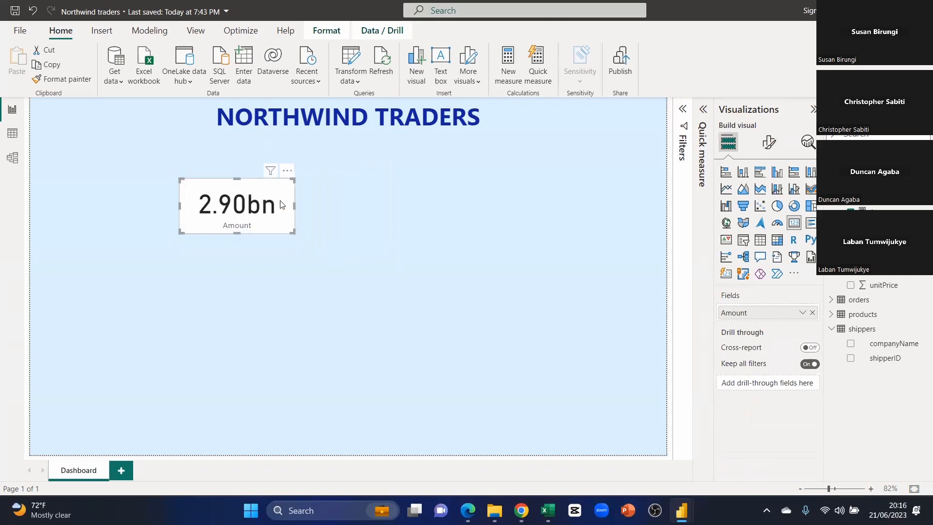
drag(263, 192, 145, 151)
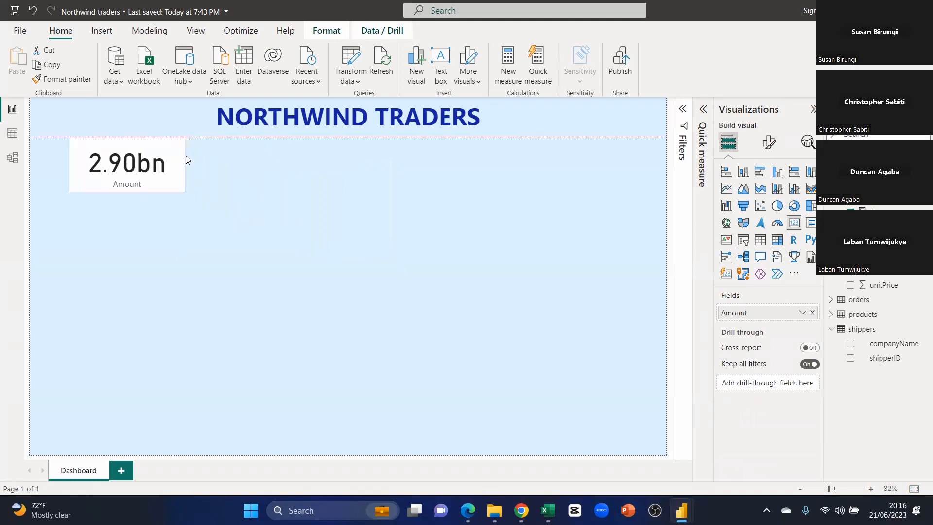
Collapse the Quick measure pane and move the Amount card further right, slightly below the NORTHWIND TRADERS title.
click(233, 245)
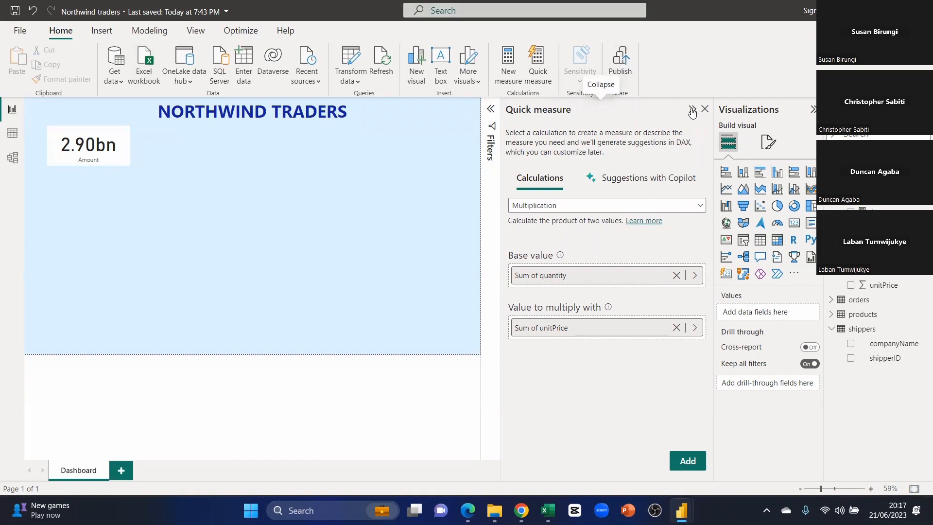
click(692, 112)
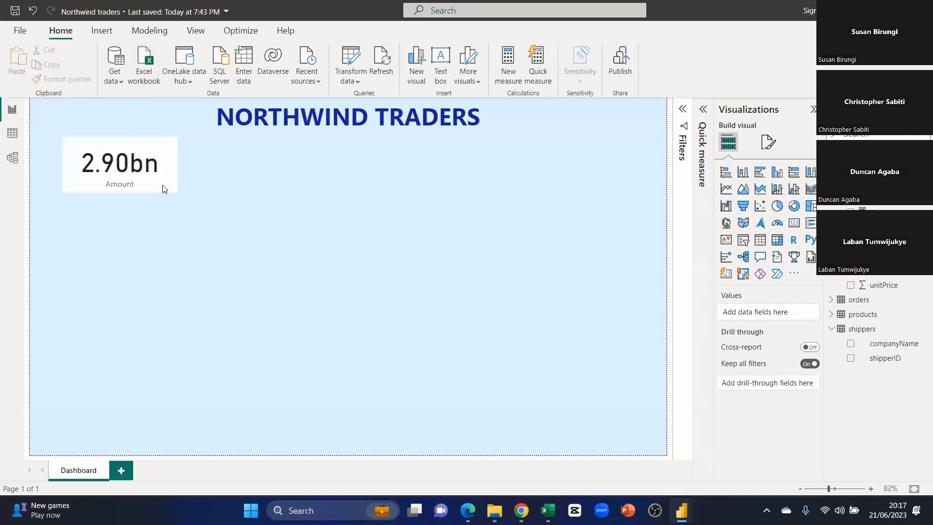
drag(153, 177, 372, 317)
click(372, 317)
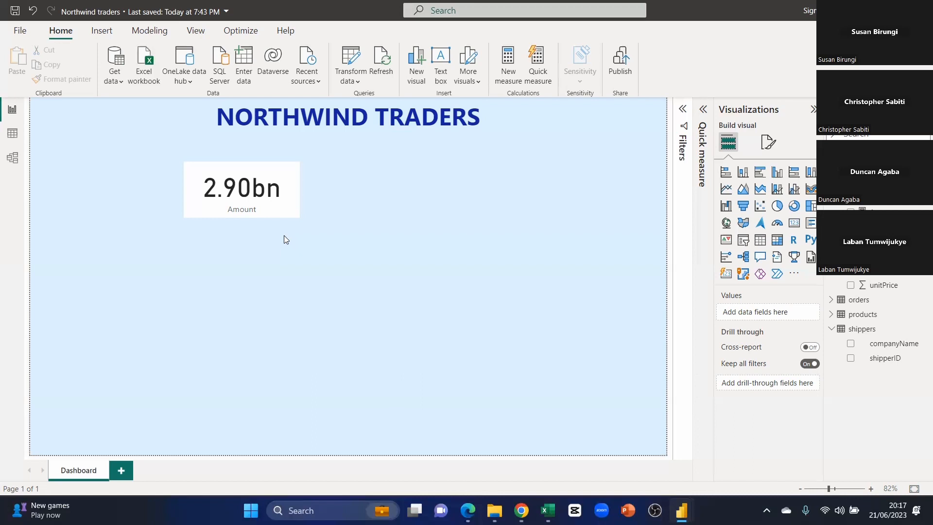
Open the Amount card's formatting options and review its callout value settings.
click(275, 214)
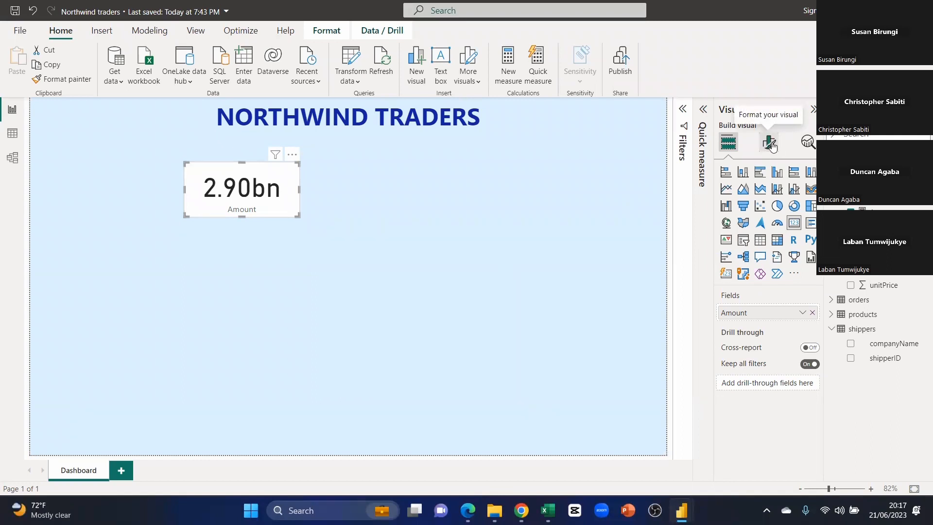
click(771, 147)
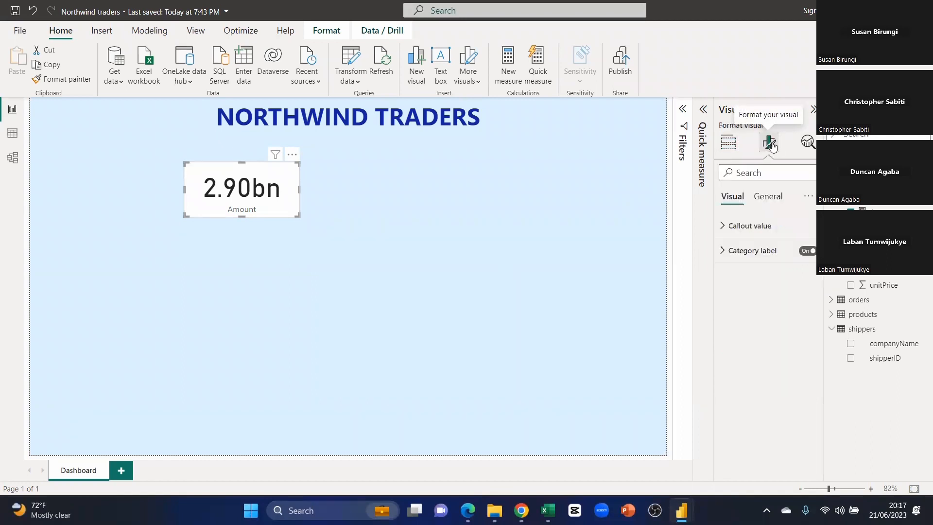
click(736, 226)
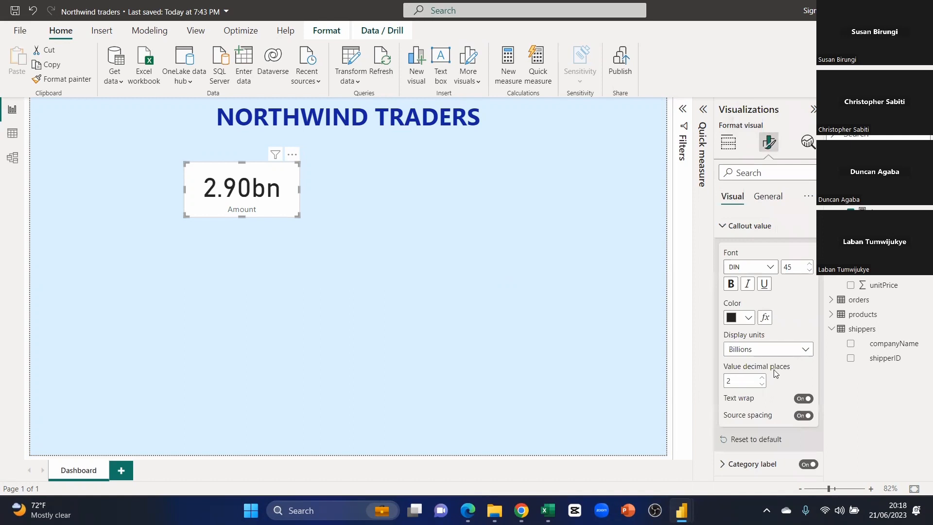
click(734, 226)
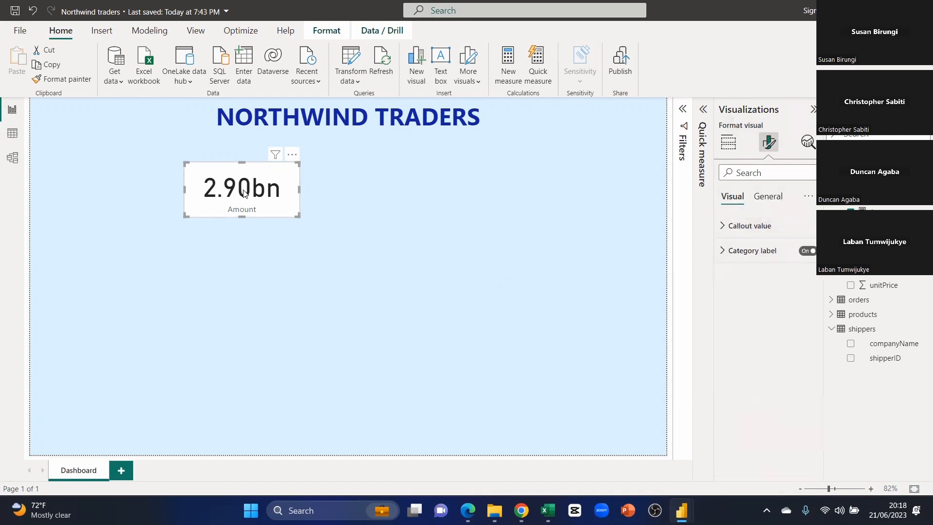
Try hiding the Amount card's category label and turn it back on.
click(720, 250)
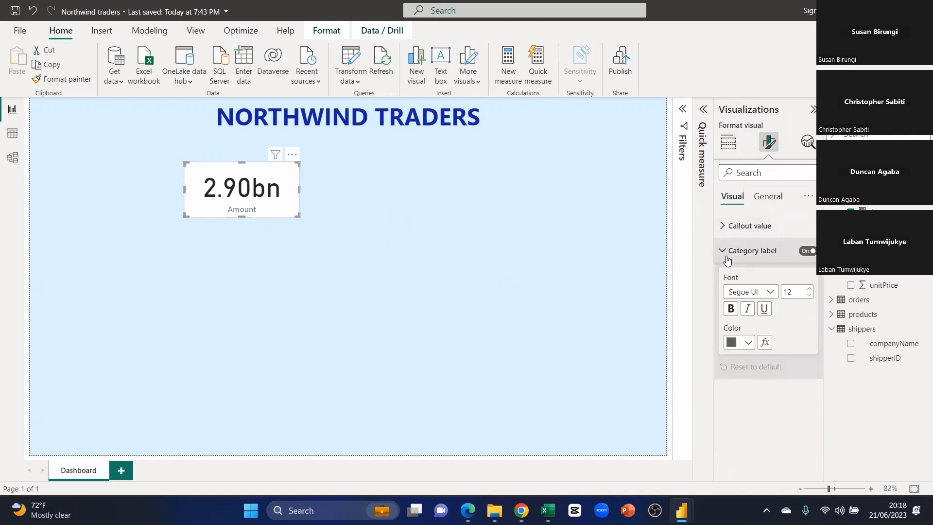
click(806, 251)
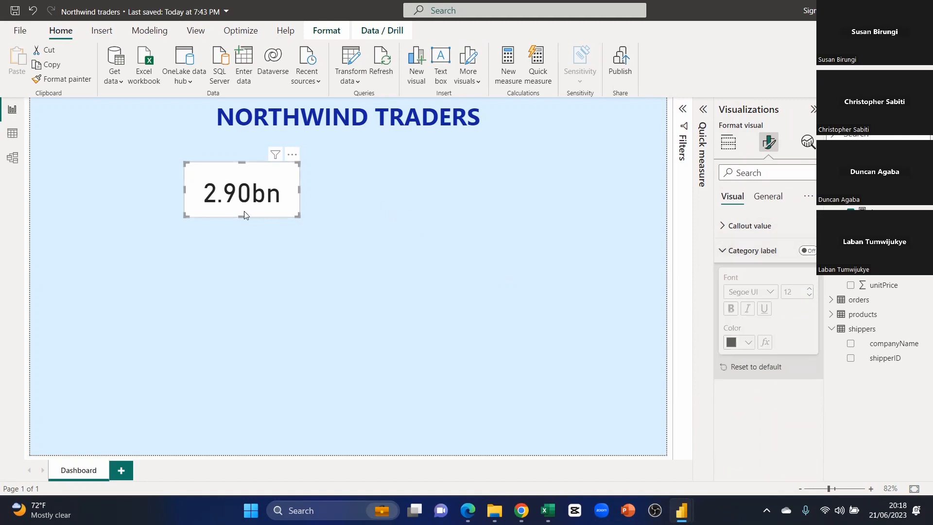
click(807, 251)
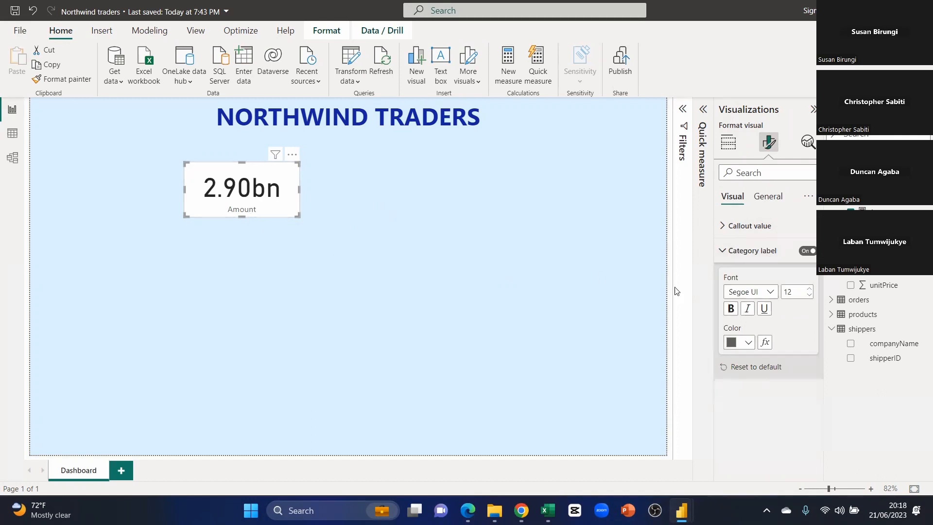
click(735, 250)
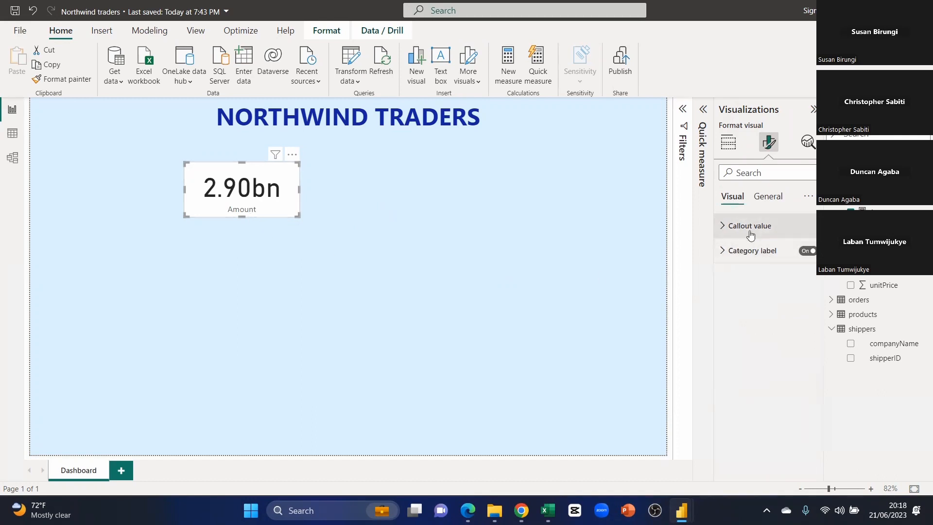
Turn on the title of the Amount card and set its text to Revenue.
click(775, 202)
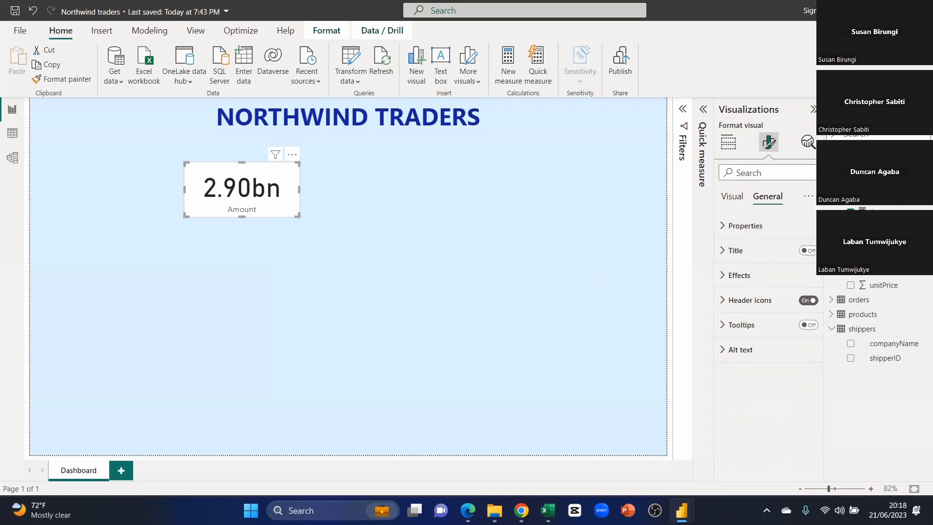
click(807, 251)
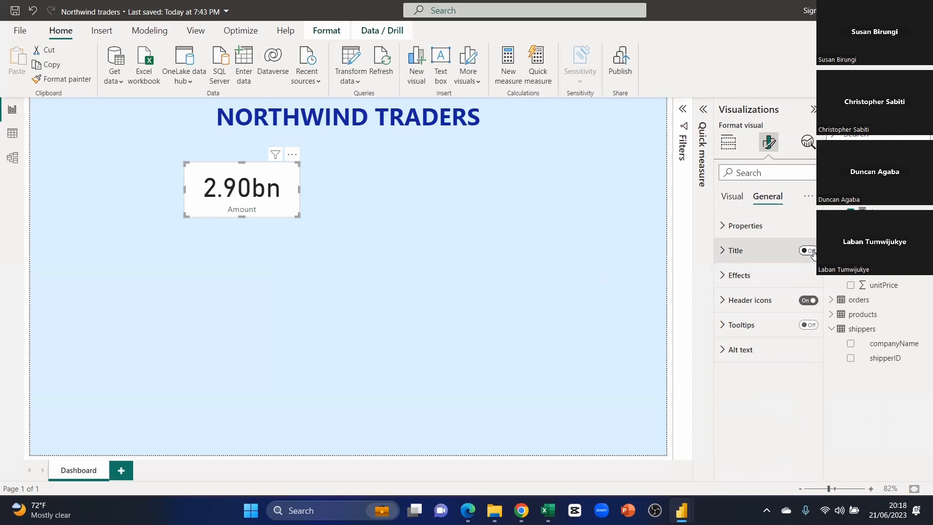
click(757, 252)
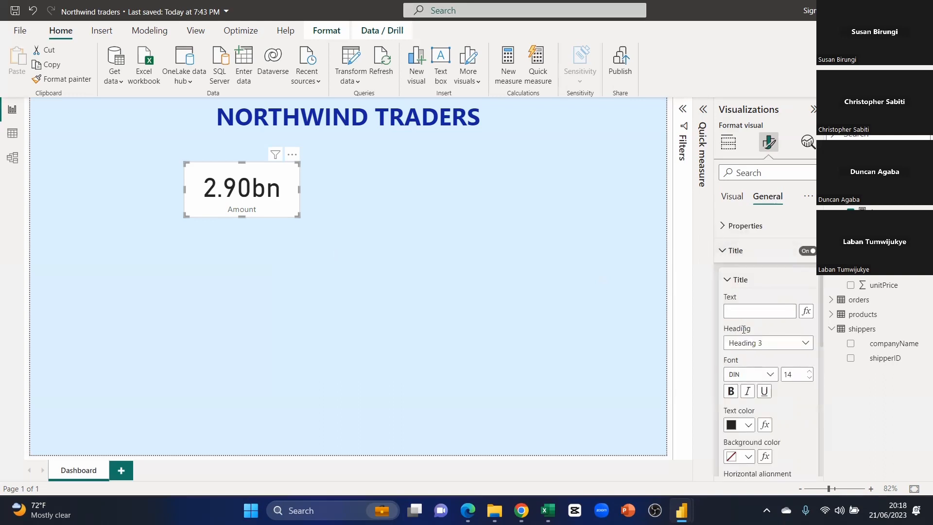
mouse_move(743, 329)
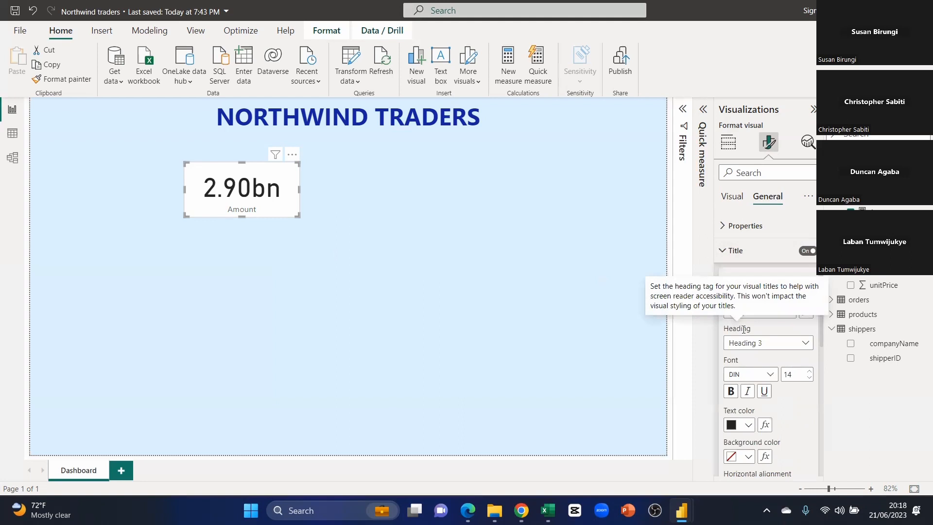
text(Revenu)
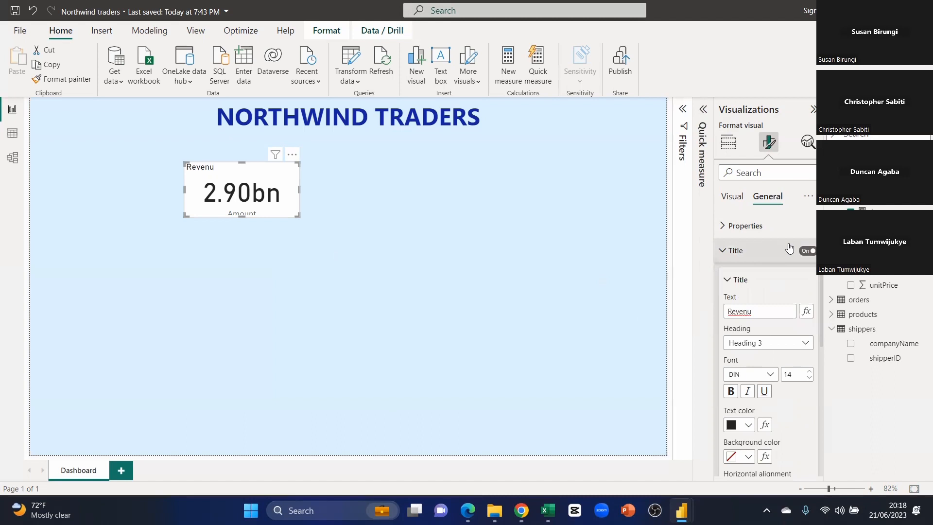
text(e)
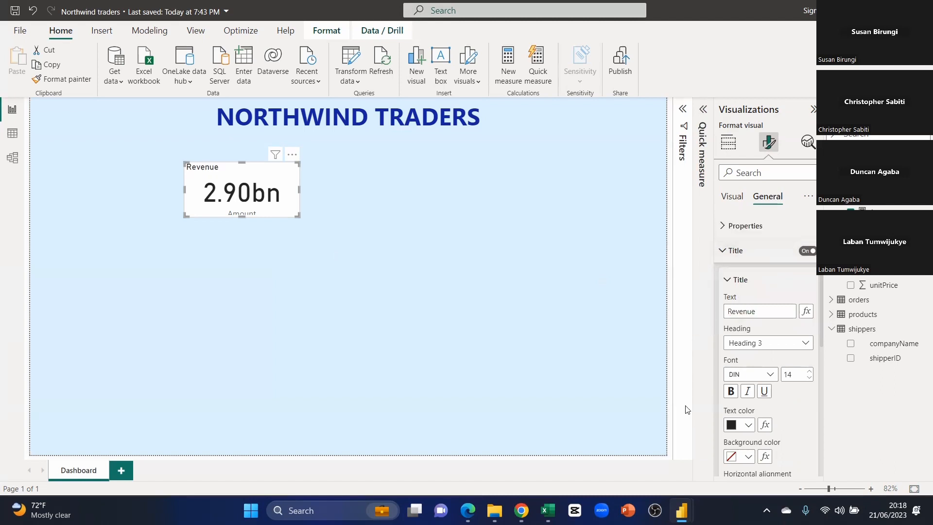
Center the card's Revenue title, make it bold and color it dark blue.
scroll(774, 439, down, 2)
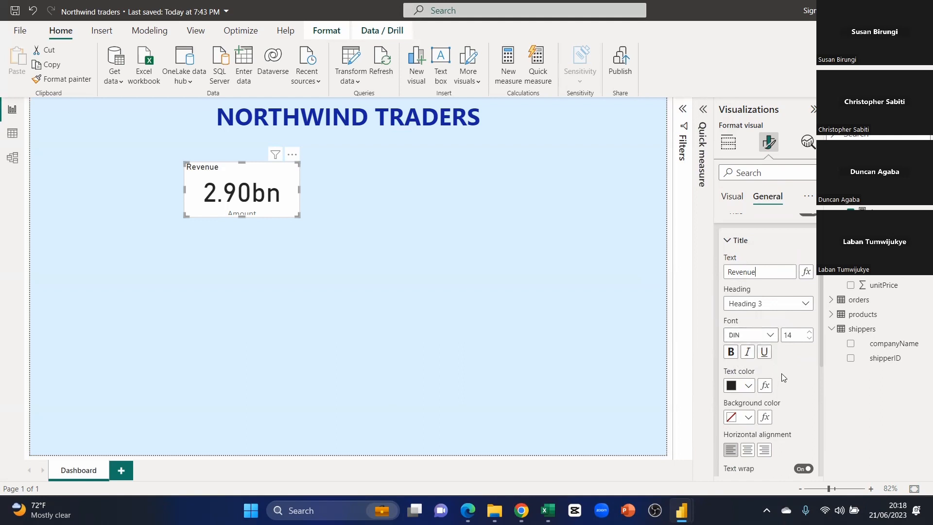
scroll(782, 378, down, 2)
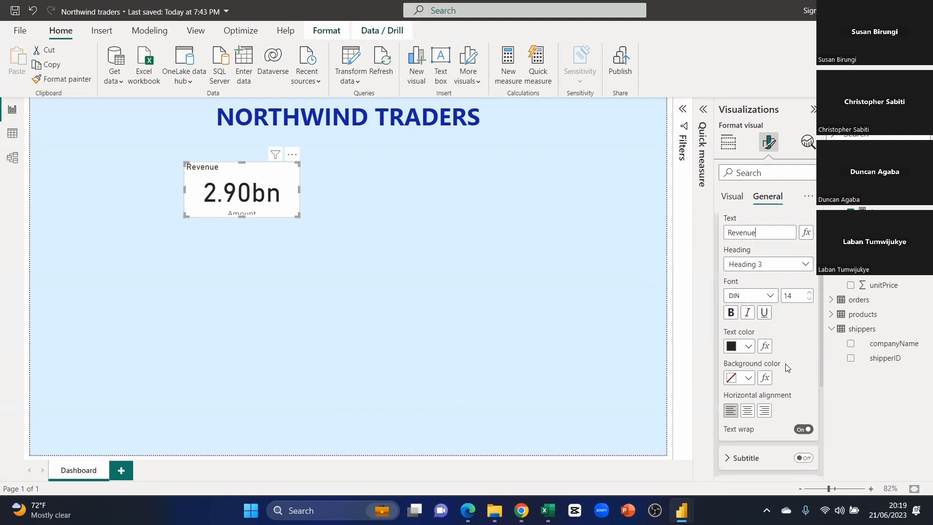
click(748, 411)
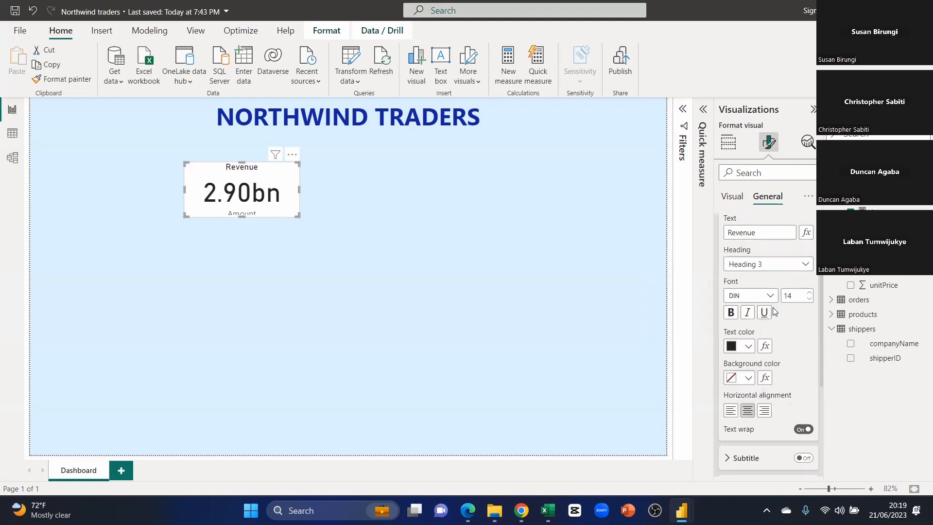
click(731, 313)
click(736, 348)
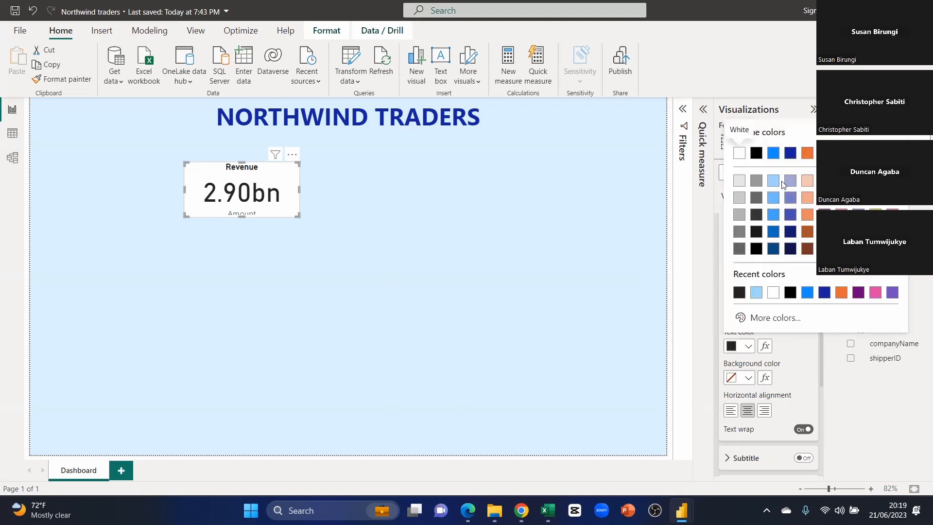
click(789, 155)
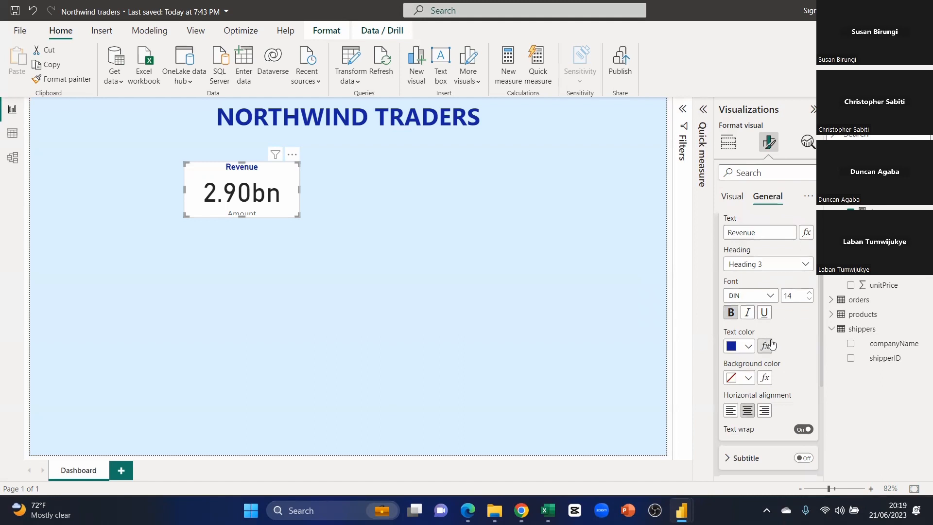
scroll(771, 344, down, 1)
scroll(757, 292, up, 2)
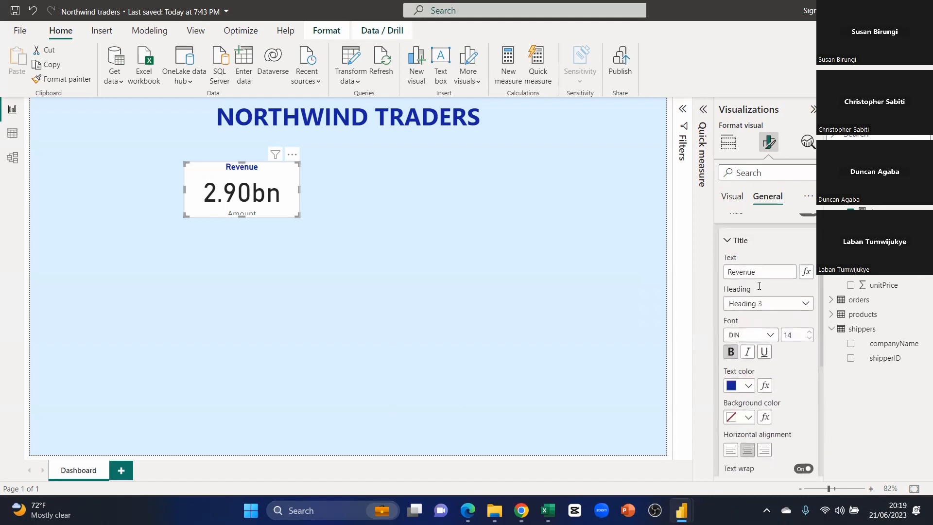
click(741, 242)
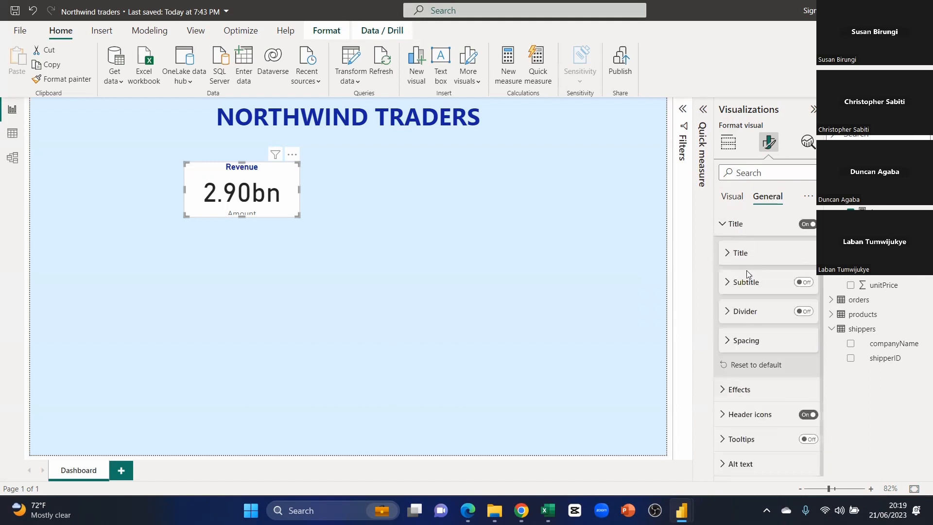
click(721, 224)
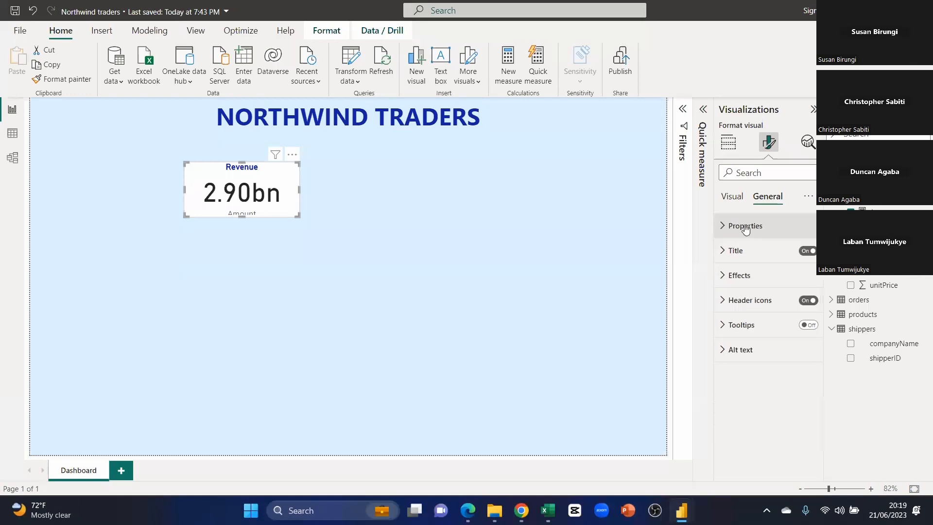
Enlarge the Revenue card slightly so the Amount label fits inside it.
click(728, 277)
scroll(761, 310, down, 1)
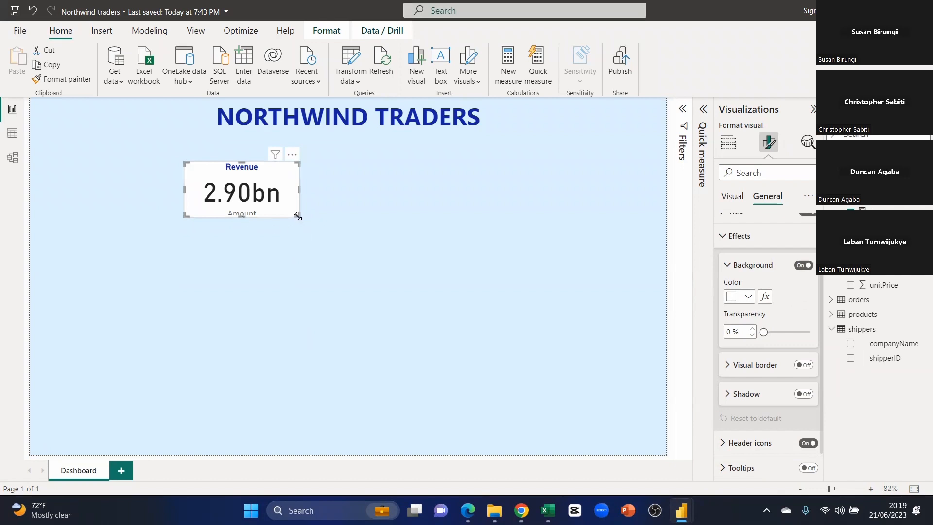
drag(297, 216, 306, 225)
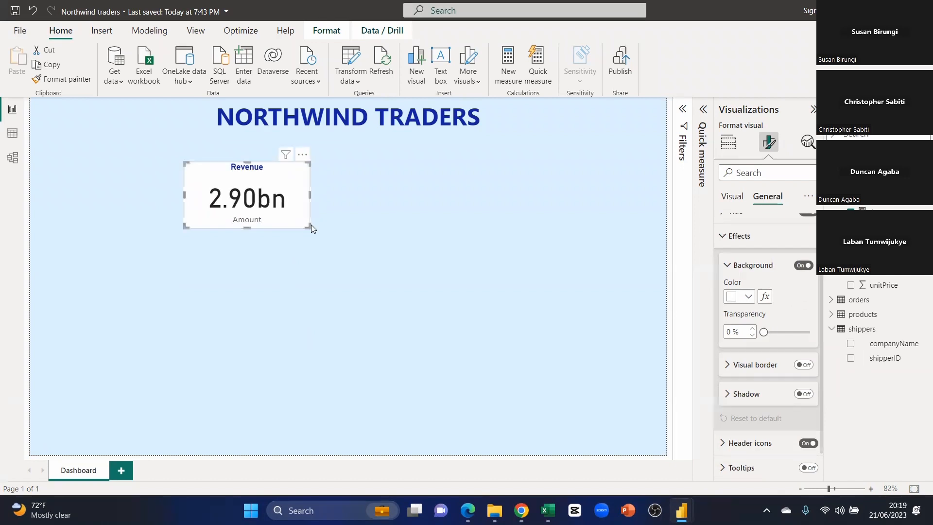
Set the Revenue card's background to the custom light green #EDFDCF, keeping its transparency at 0%.
click(748, 298)
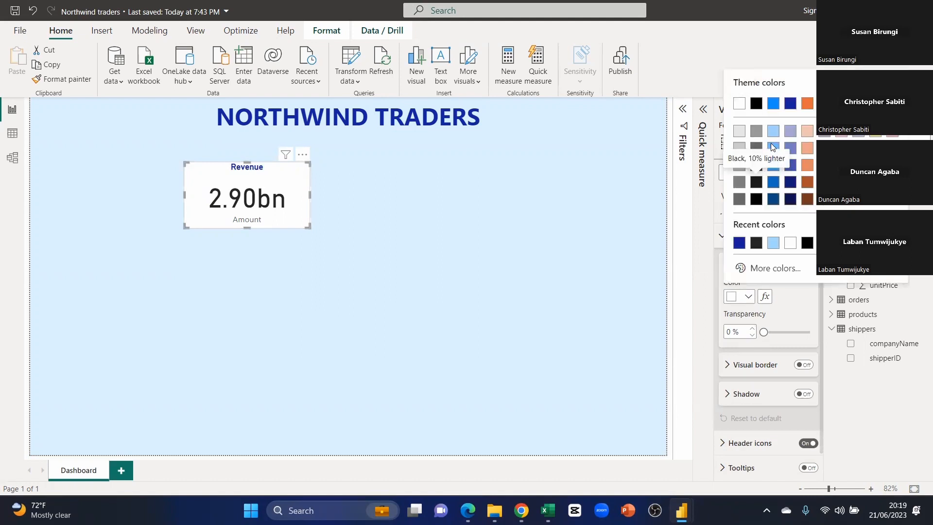
click(775, 268)
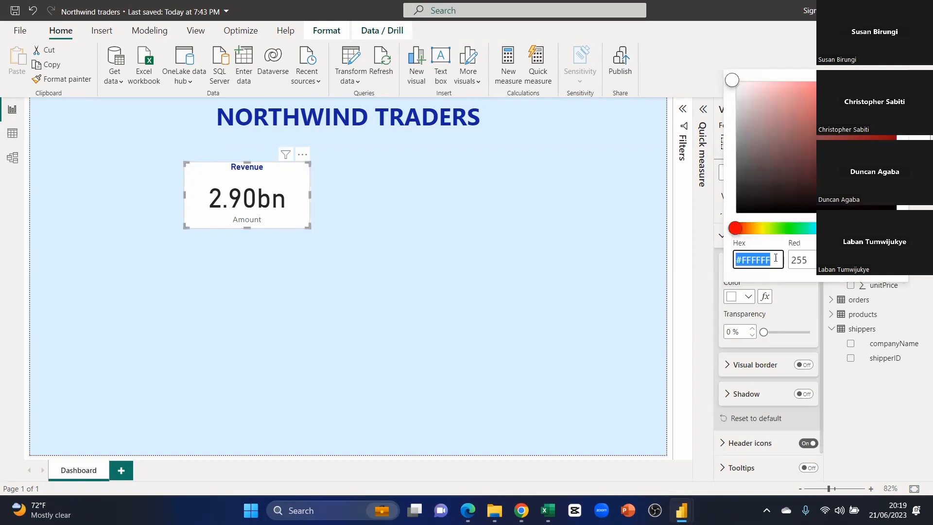
click(766, 226)
click(772, 228)
drag(778, 89, 783, 82)
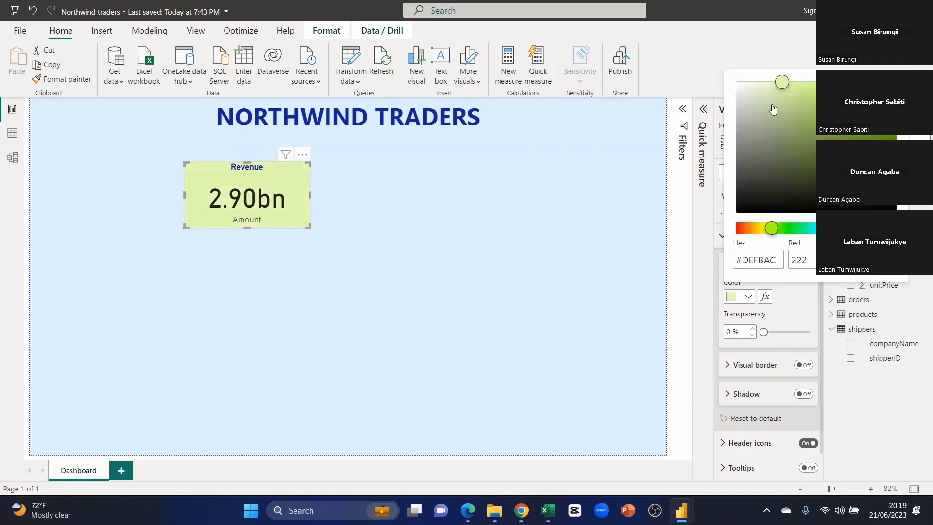
click(760, 81)
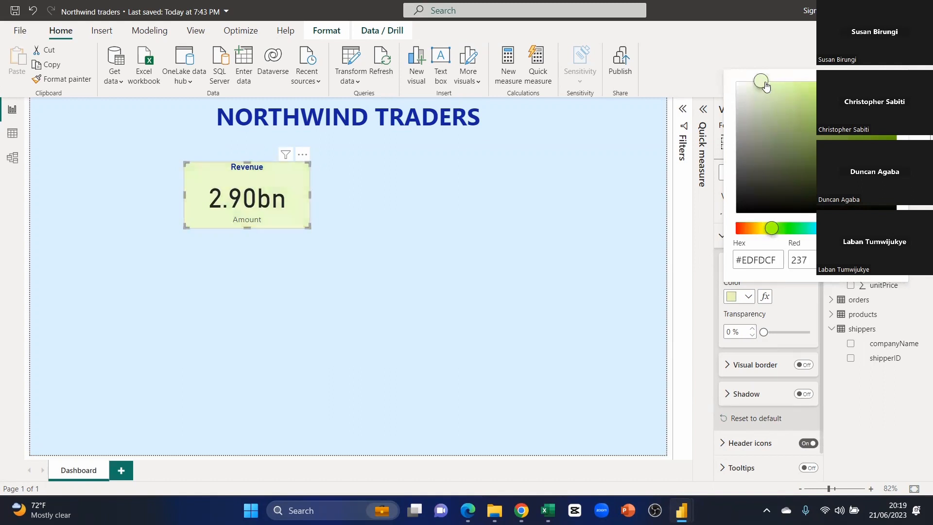
click(795, 309)
mouse_move(763, 332)
mouse_down()
mouse_move(783, 330)
mouse_move(761, 332)
mouse_up()
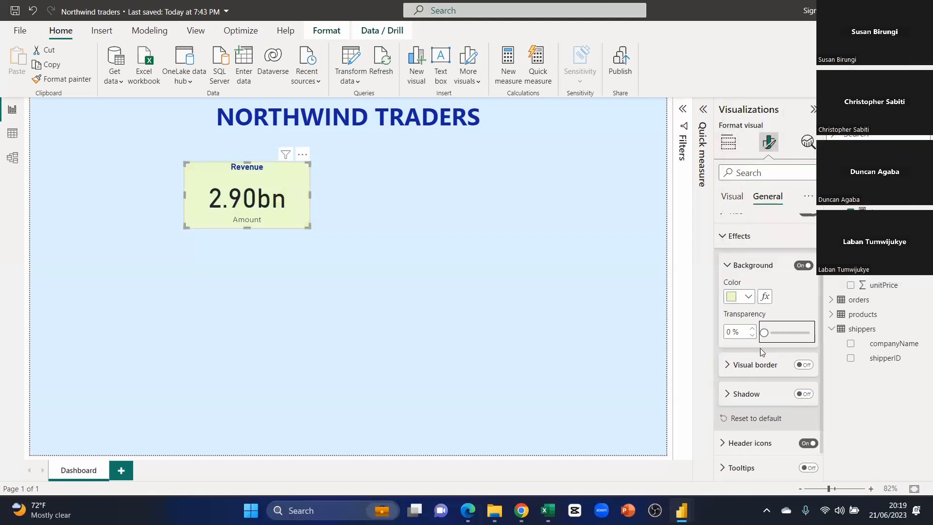
scroll(765, 345, down, 2)
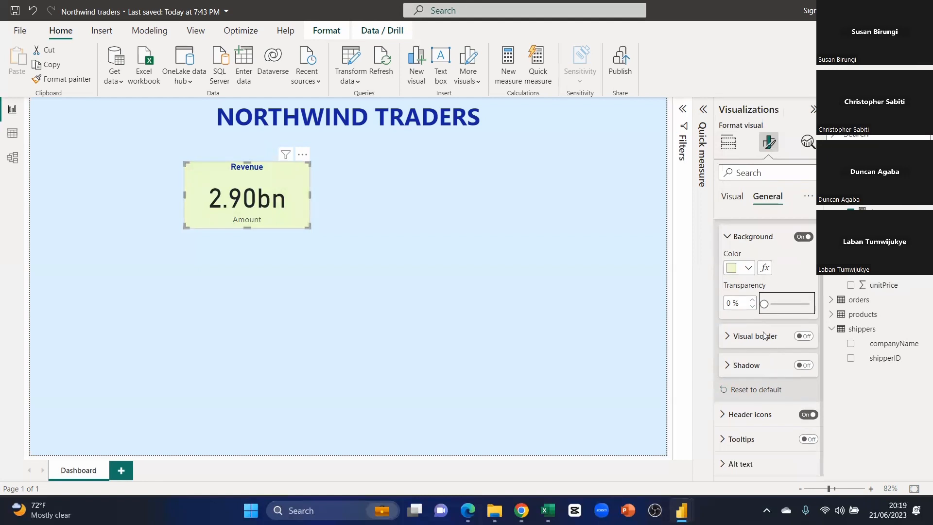
click(728, 237)
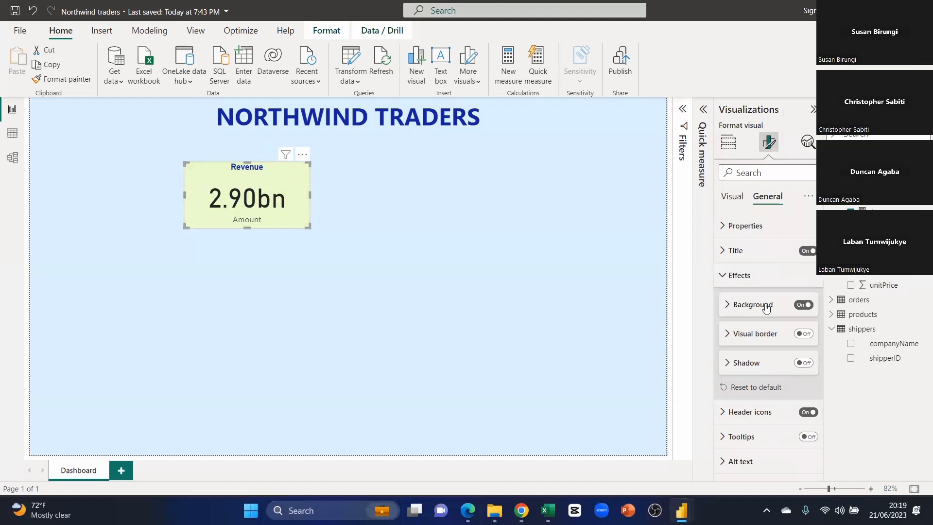
Turn on the Revenue card's visual border and round its corners to 12 px.
click(729, 336)
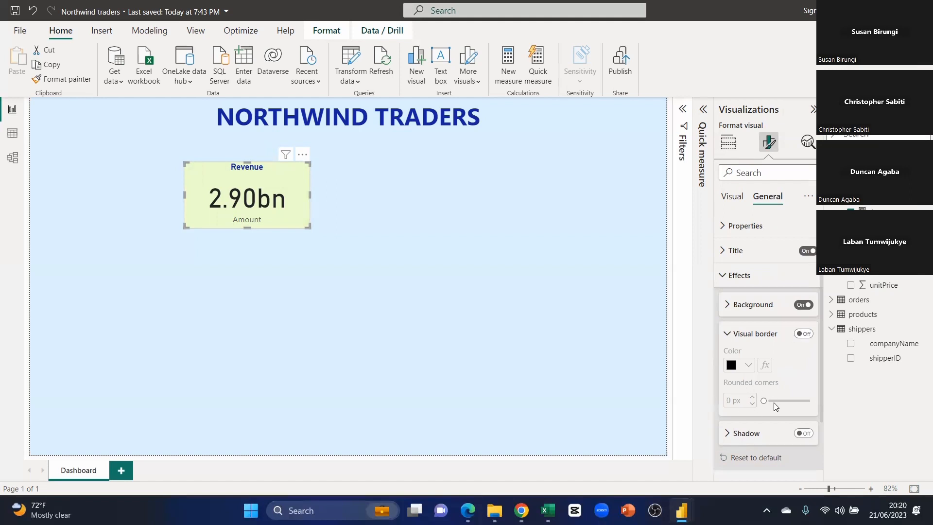
click(803, 334)
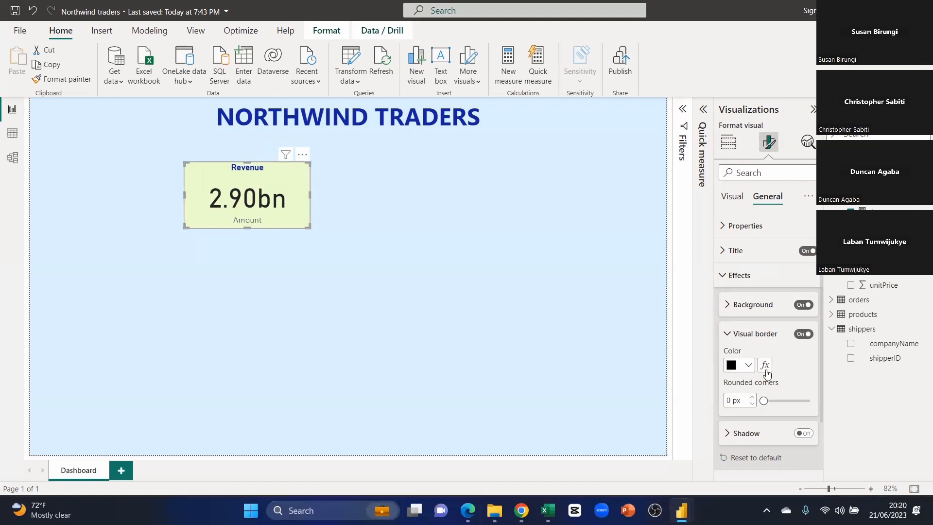
click(284, 223)
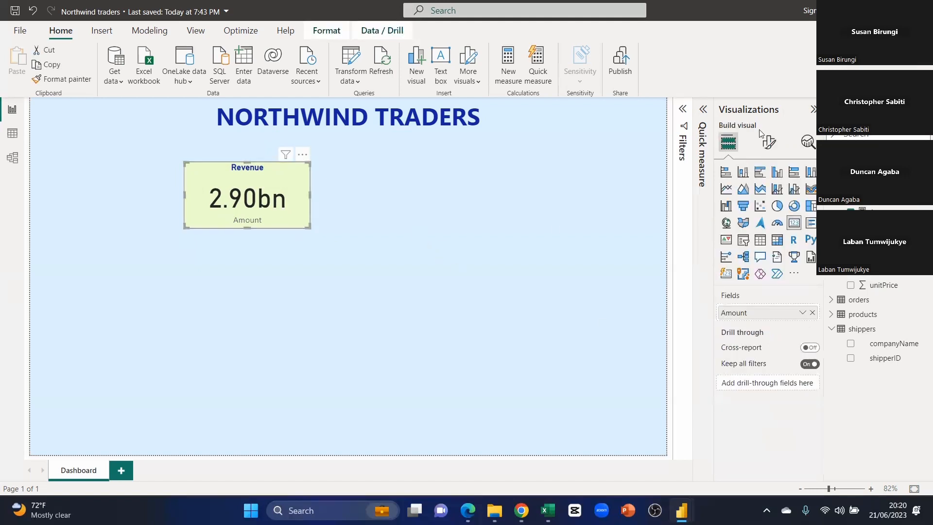
click(769, 143)
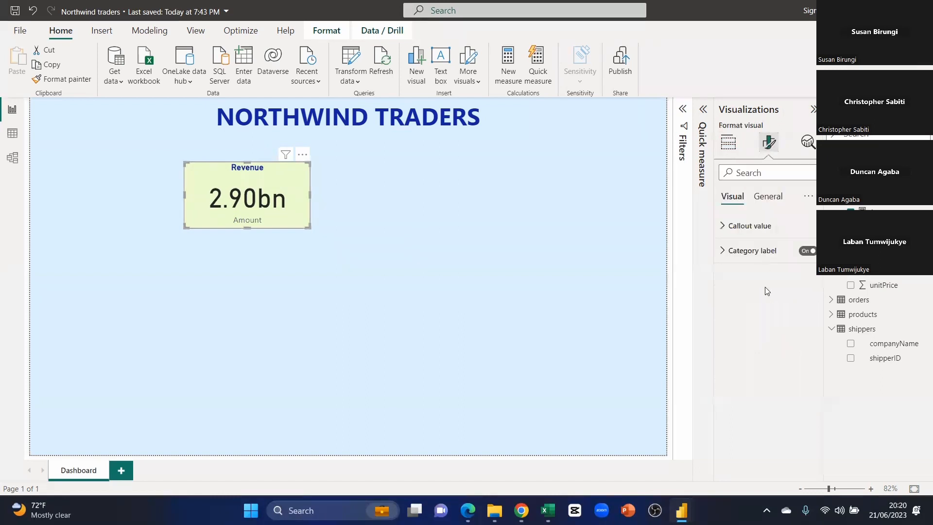
click(767, 196)
click(731, 275)
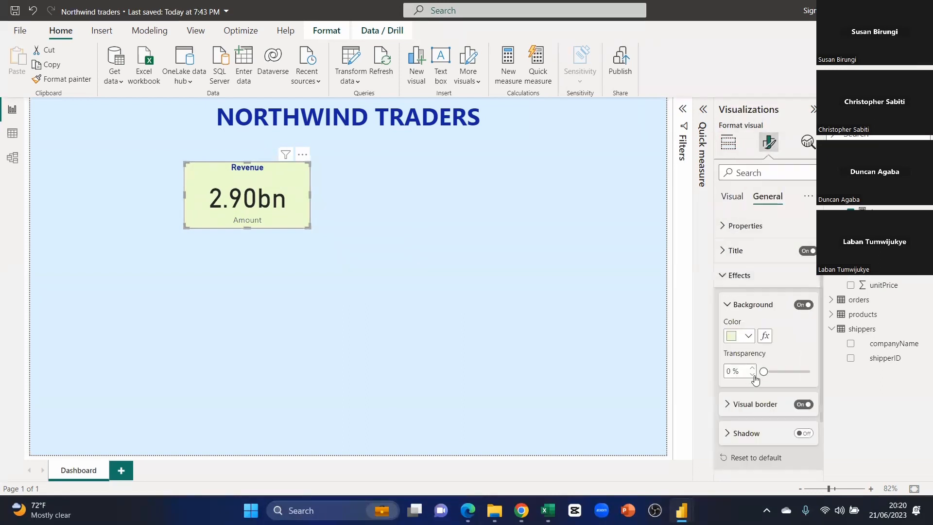
click(736, 304)
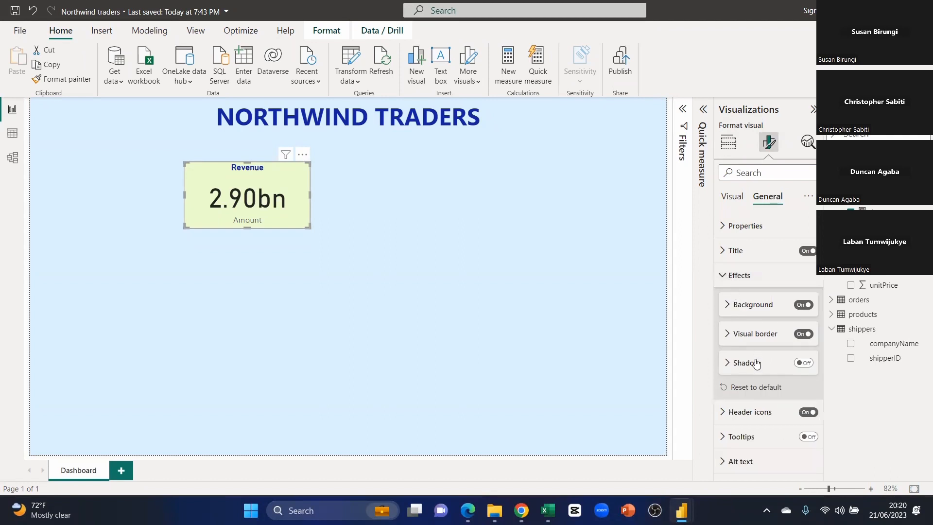
click(741, 334)
scroll(779, 316, down, 1)
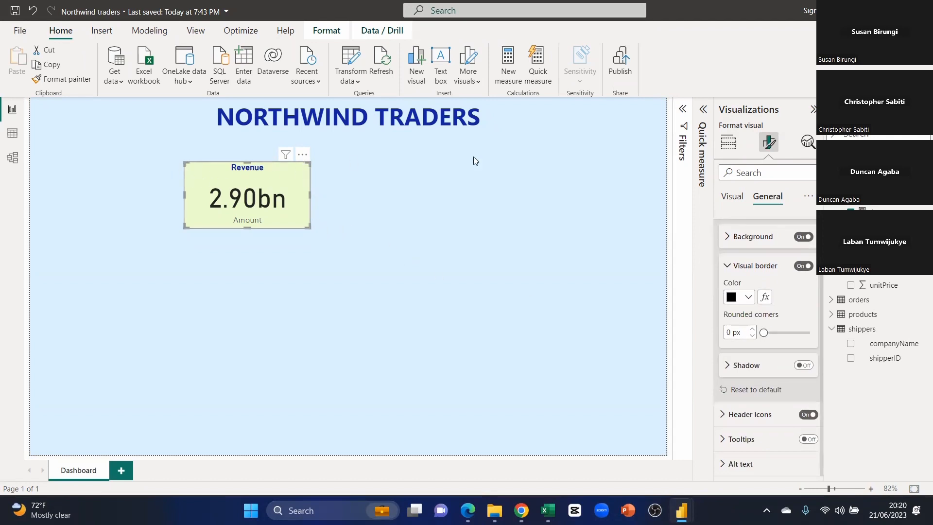
drag(764, 332, 781, 333)
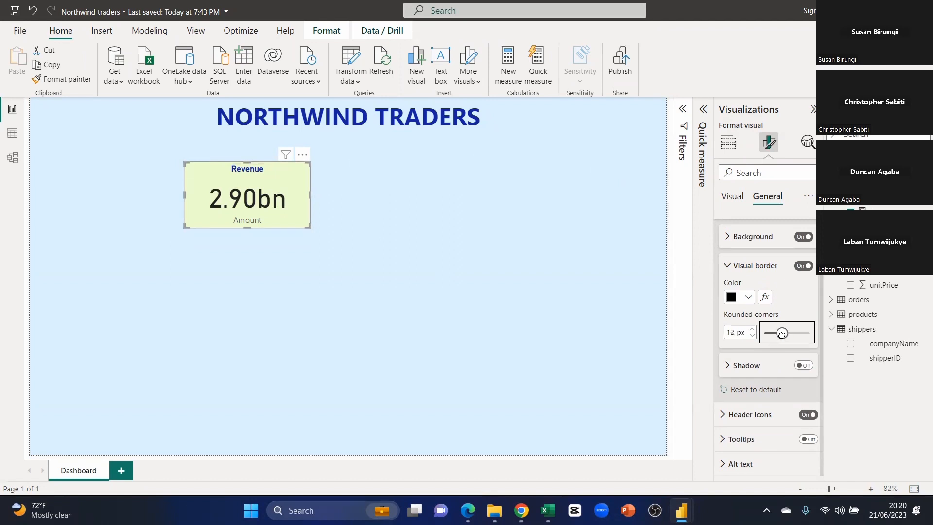
Turn on the Revenue card's shadow and leave its offset set to Outside.
click(732, 367)
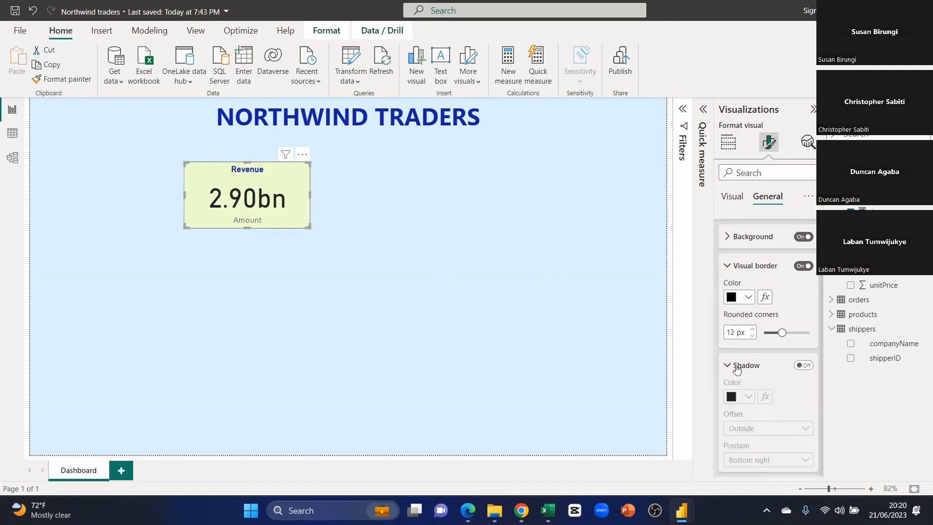
click(803, 366)
scroll(784, 329, down, 2)
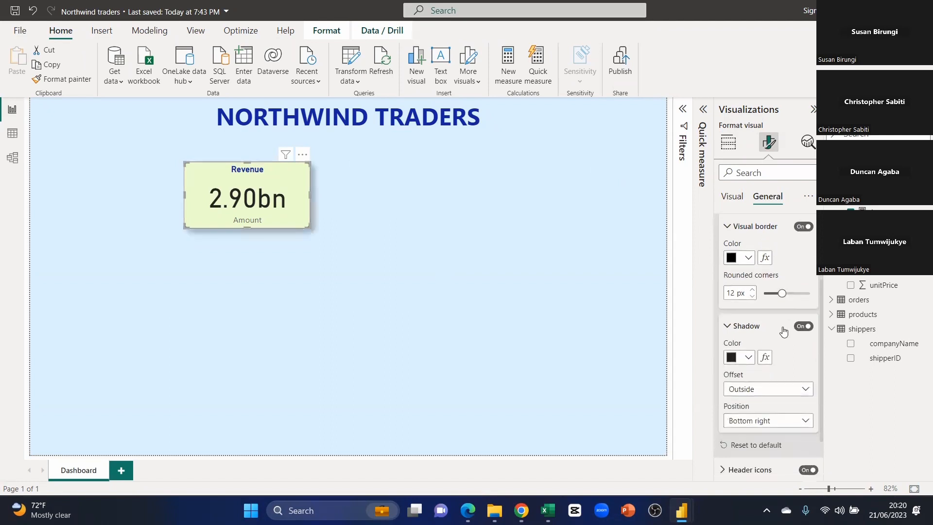
scroll(773, 355, down, 2)
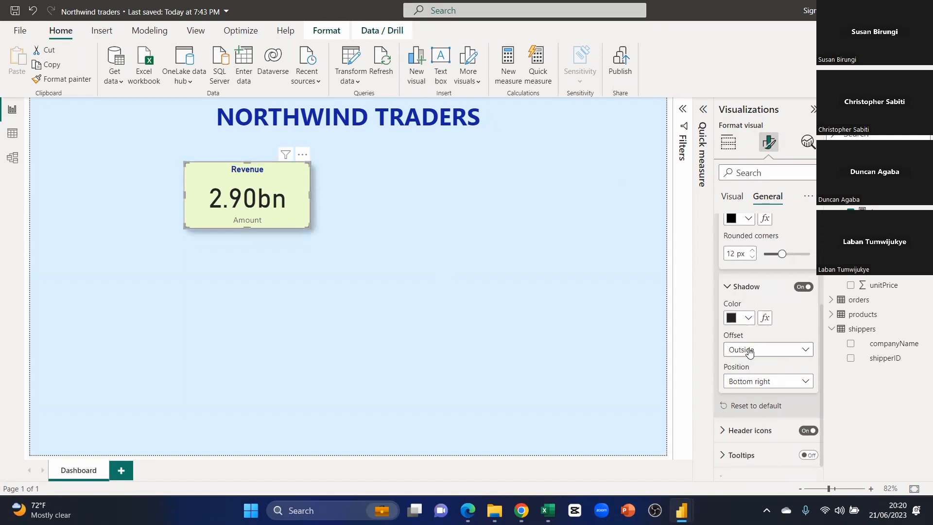
click(761, 354)
click(761, 359)
scroll(763, 374, down, 1)
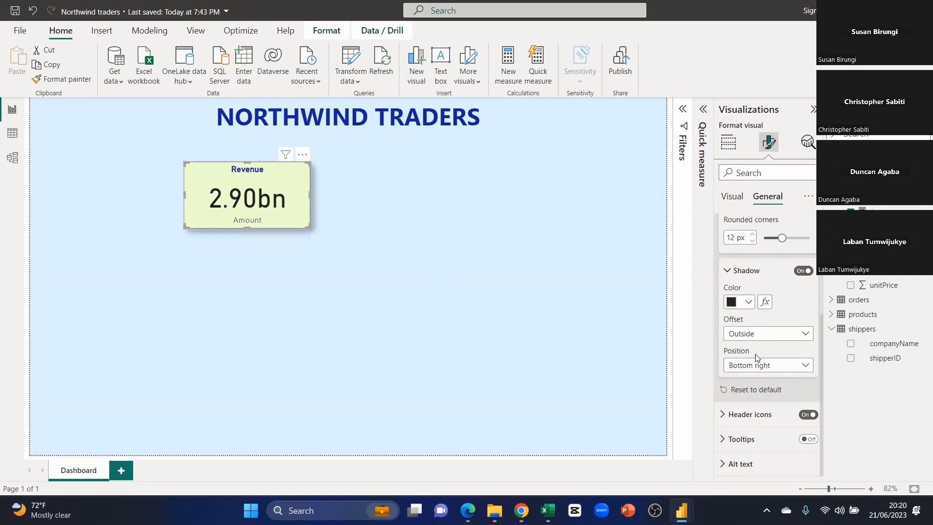
Try light blue for the card's shadow, and replace it with the custom light orange #FFC49C.
click(747, 304)
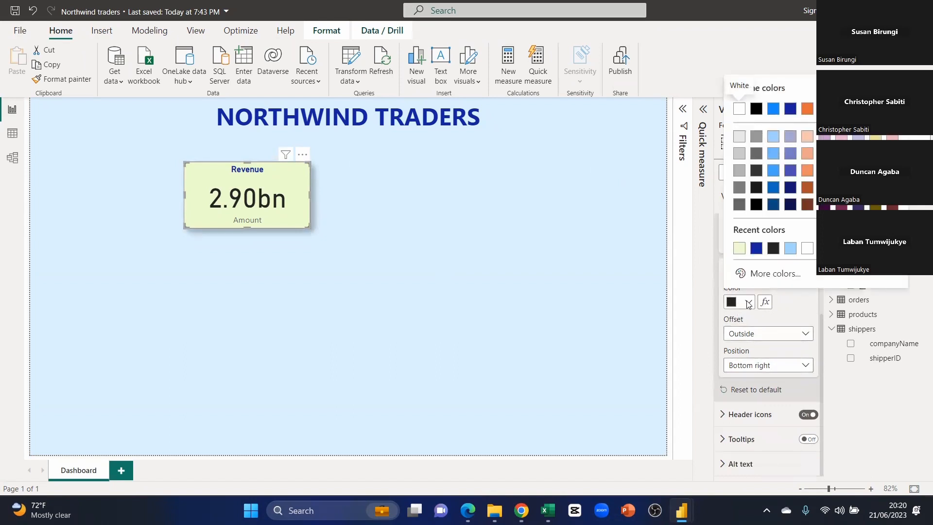
click(770, 136)
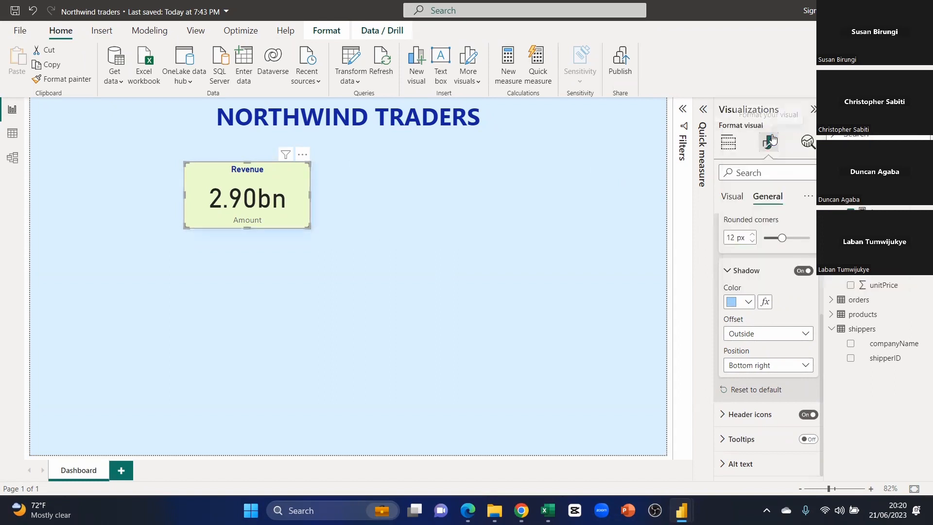
click(749, 302)
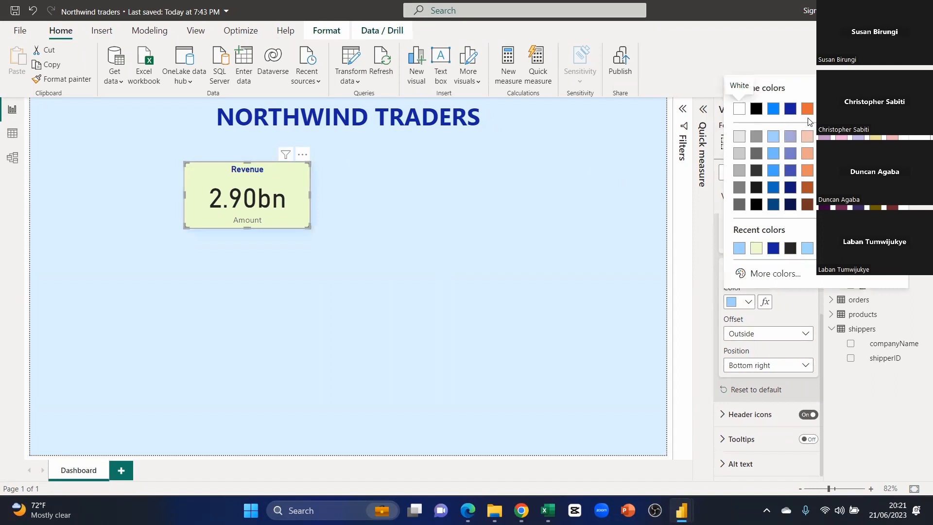
click(774, 273)
click(743, 233)
drag(744, 225, 747, 226)
drag(794, 88, 796, 88)
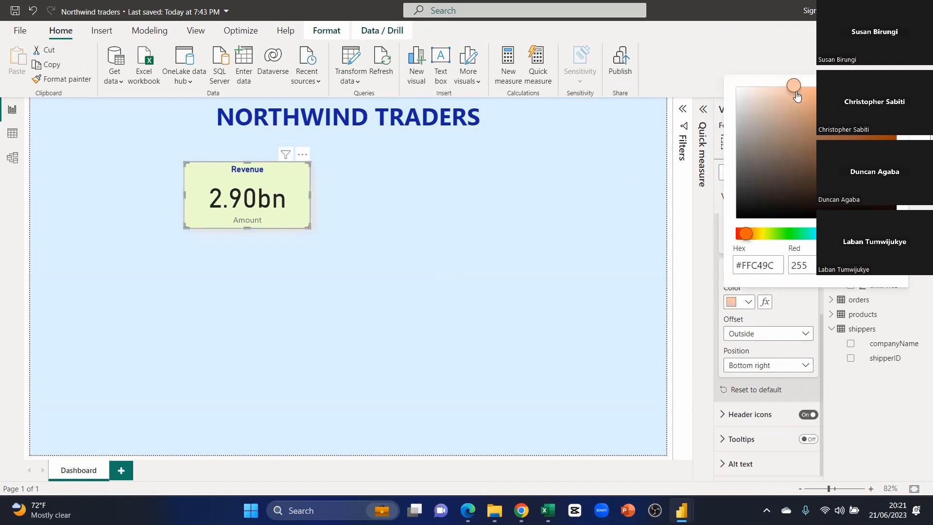
click(795, 305)
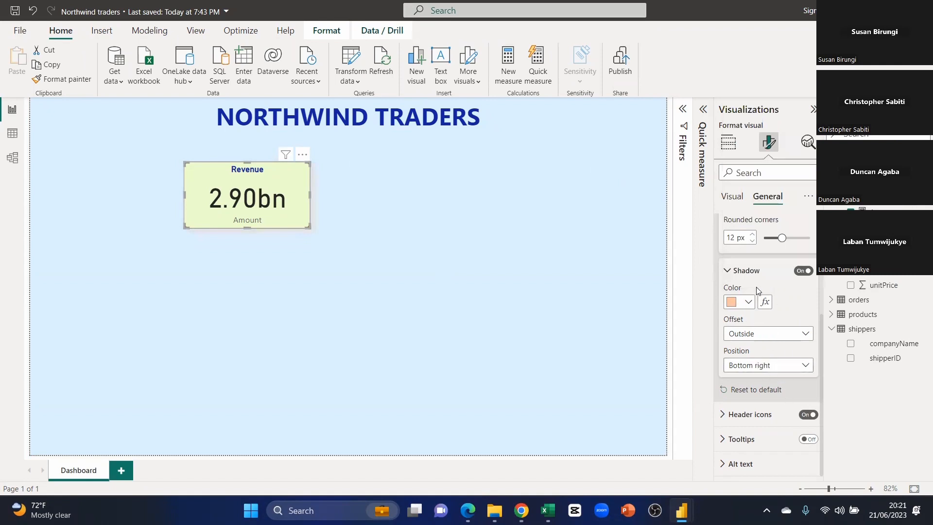
click(729, 270)
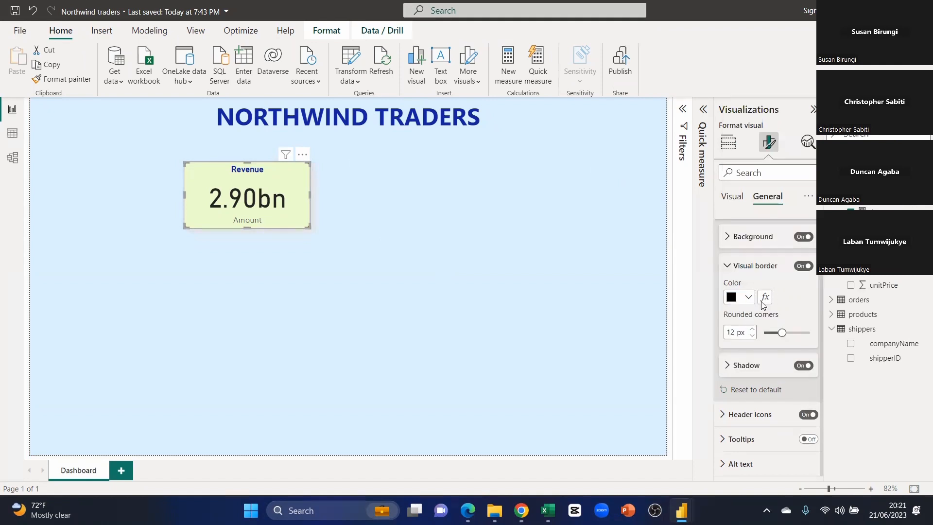
click(750, 270)
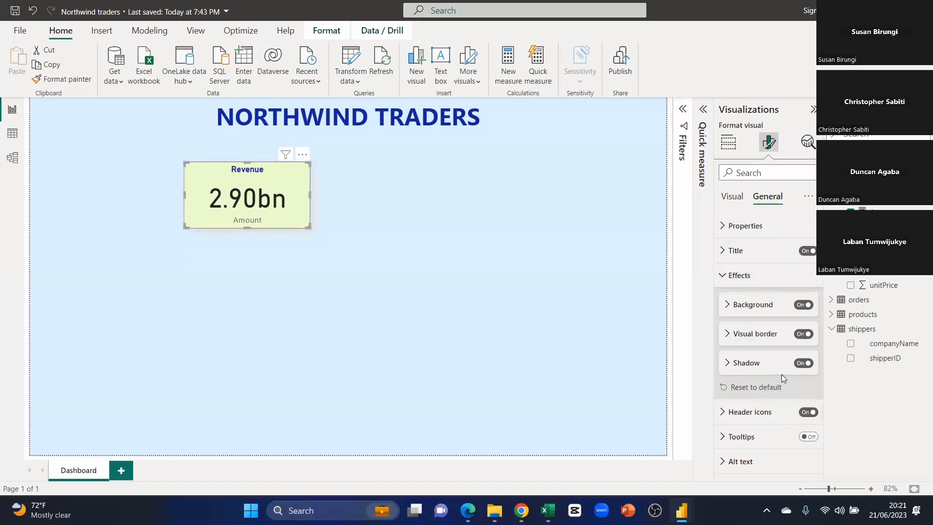
Review the color settings of the Revenue card's header icons.
click(765, 411)
scroll(750, 387, down, 2)
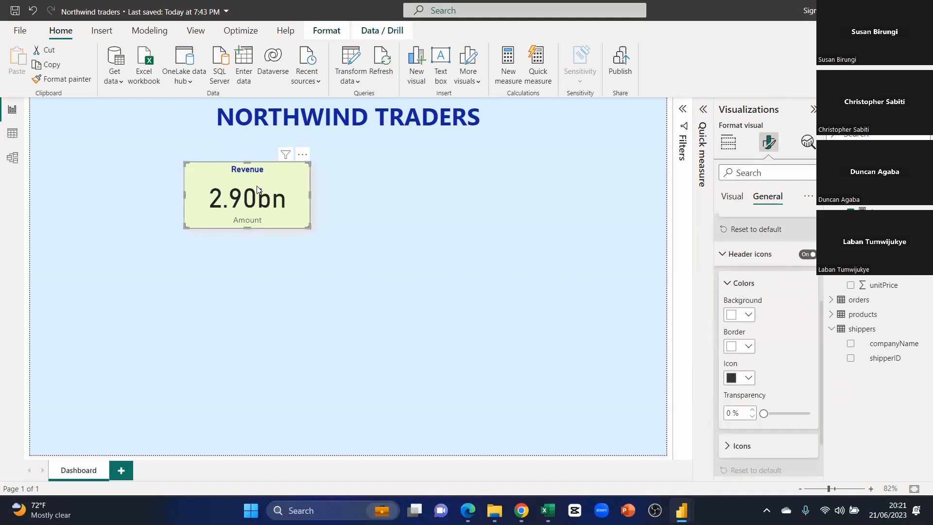
scroll(772, 352, down, 1)
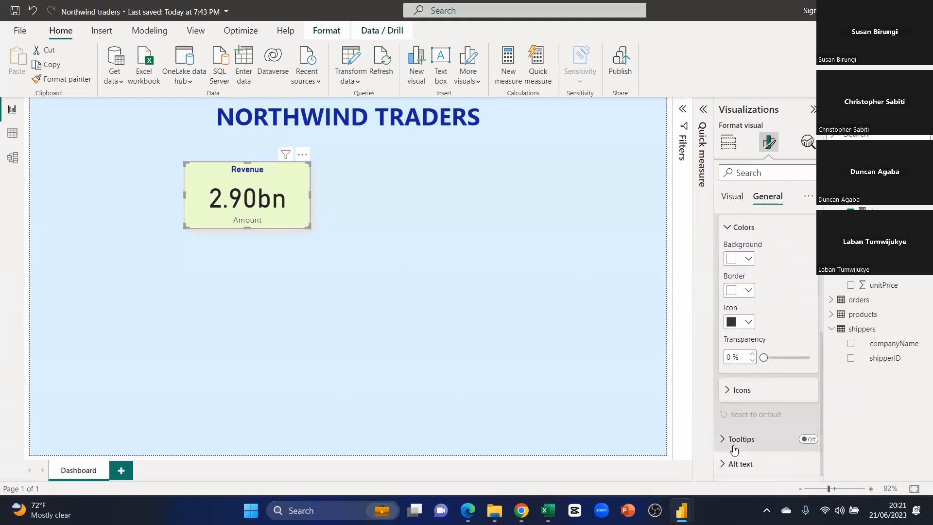
scroll(727, 438, up, 4)
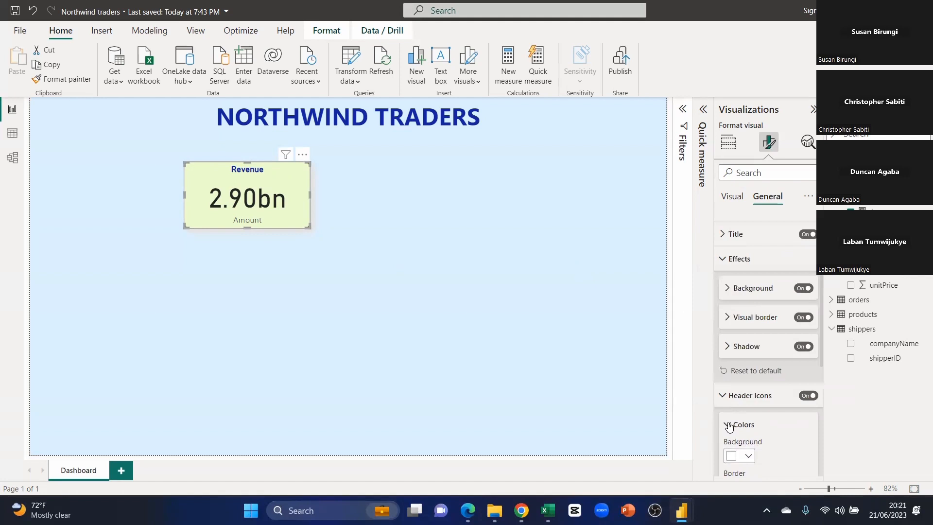
click(728, 424)
Resize the Revenue card to be slightly taller and a touch narrower.
click(273, 396)
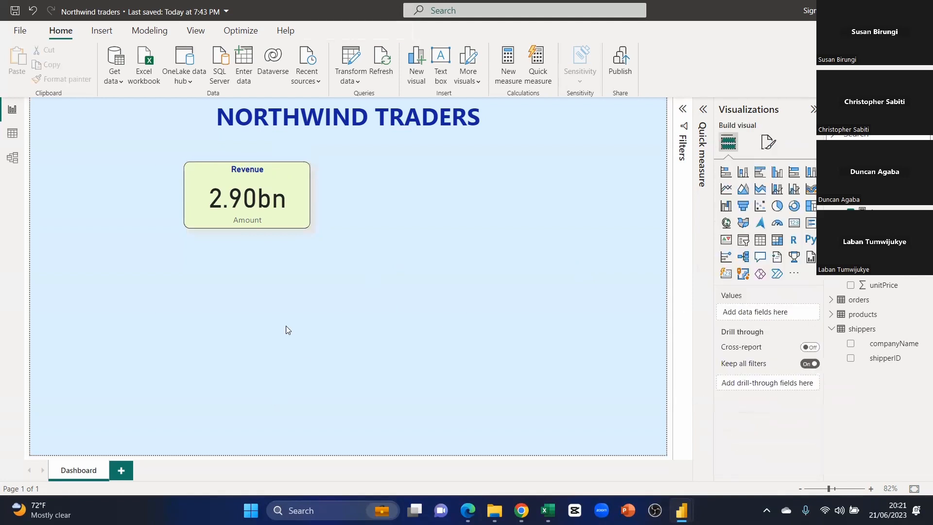
click(286, 204)
mouse_move(309, 226)
mouse_down()
mouse_move(302, 211)
mouse_move(307, 232)
mouse_up()
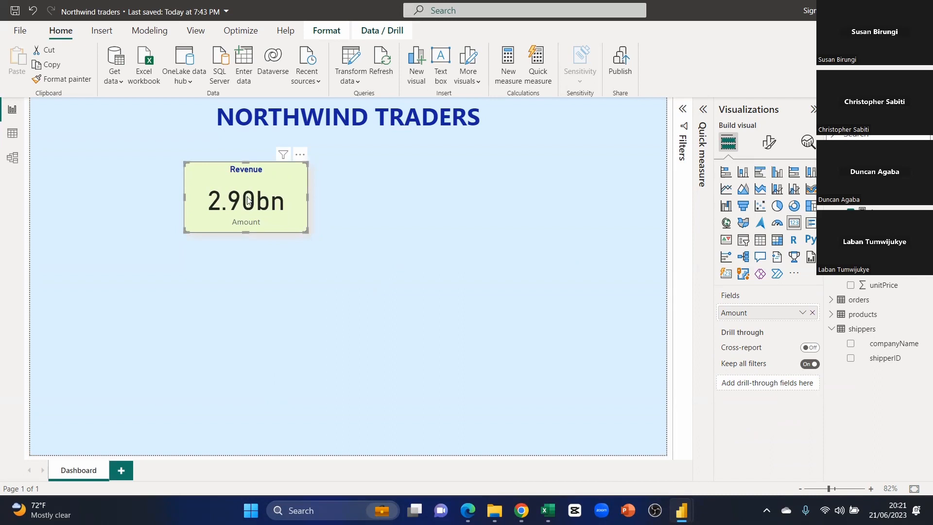
Find the Revenue card's font settings and reduce the callout value's font size to 35.
click(769, 143)
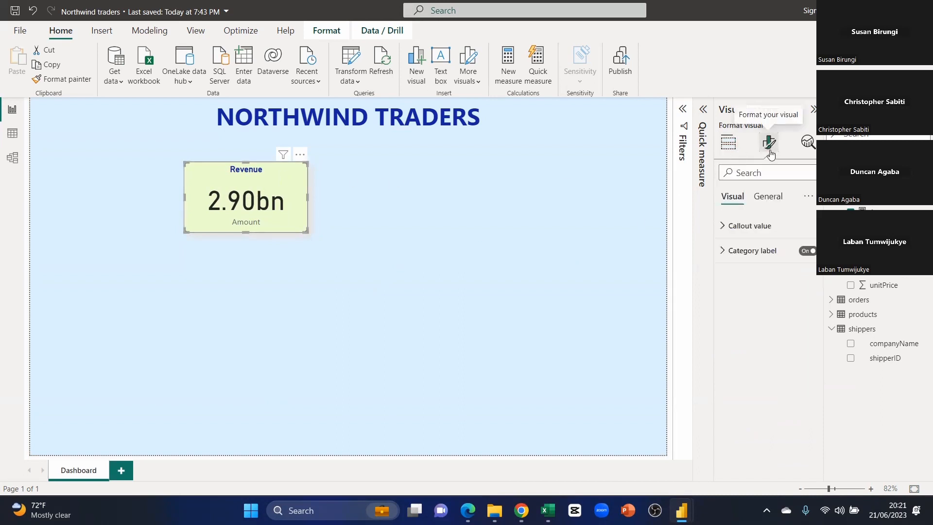
click(769, 201)
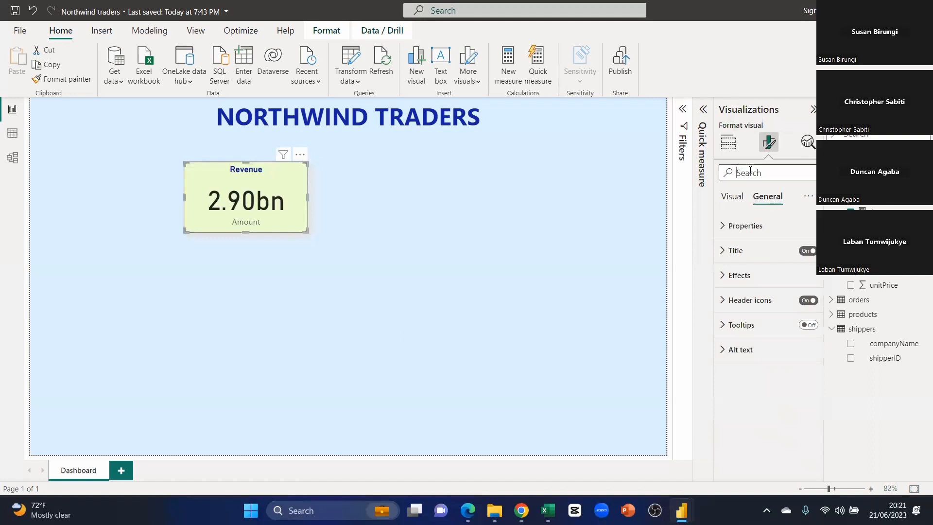
text(fon)
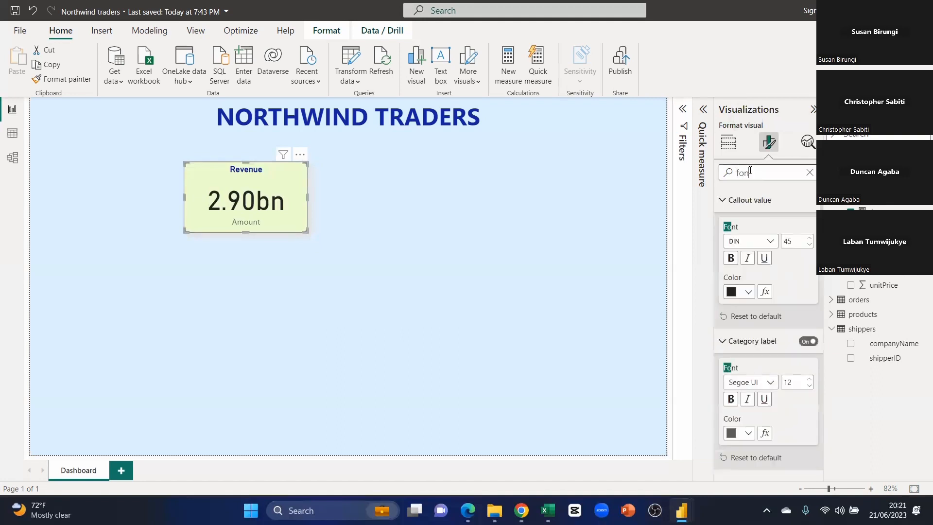
text(t)
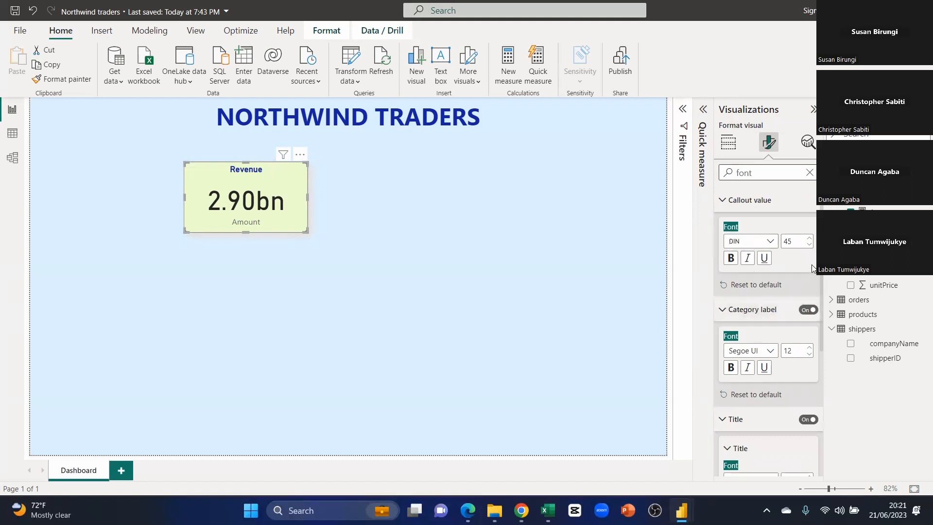
click(809, 244)
click(809, 245)
click(810, 245)
click(809, 245)
click(809, 245)
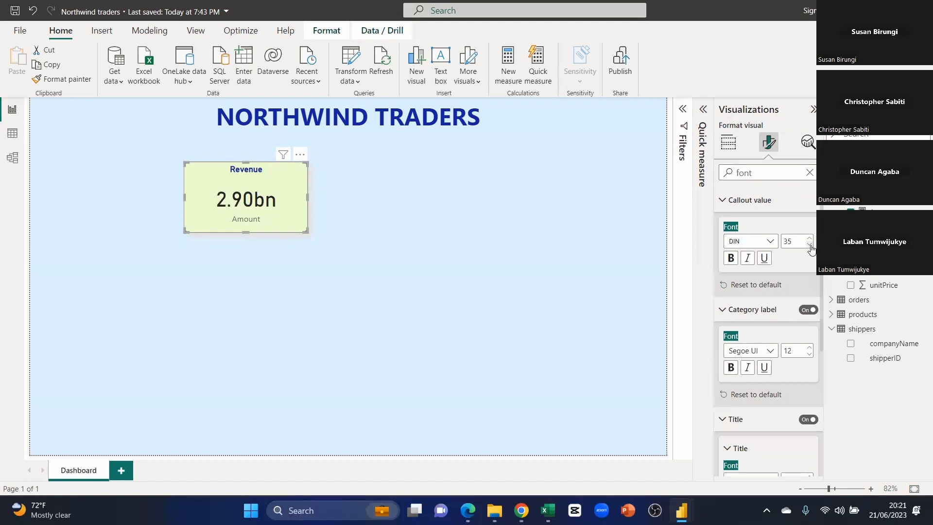
Set the Revenue card's category label font size to 10 and its title font size to 11.
scroll(787, 290, down, 2)
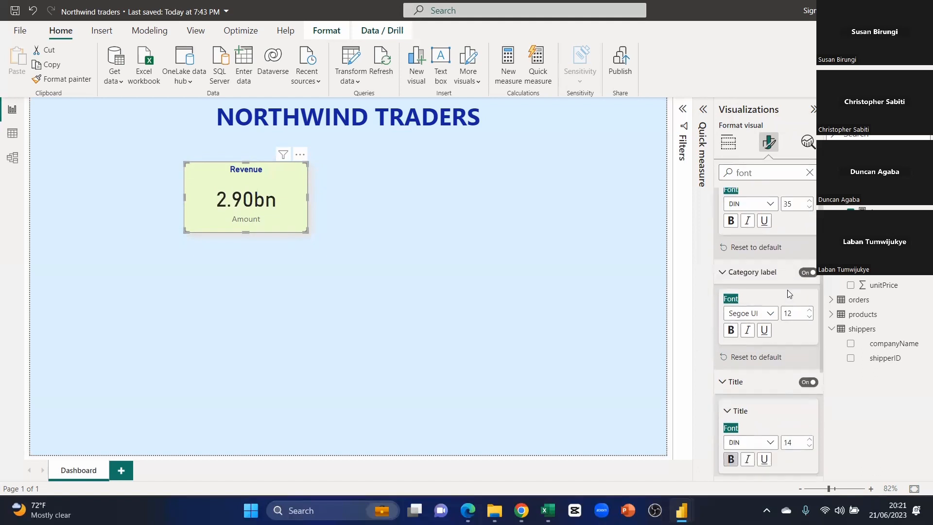
click(810, 312)
click(809, 311)
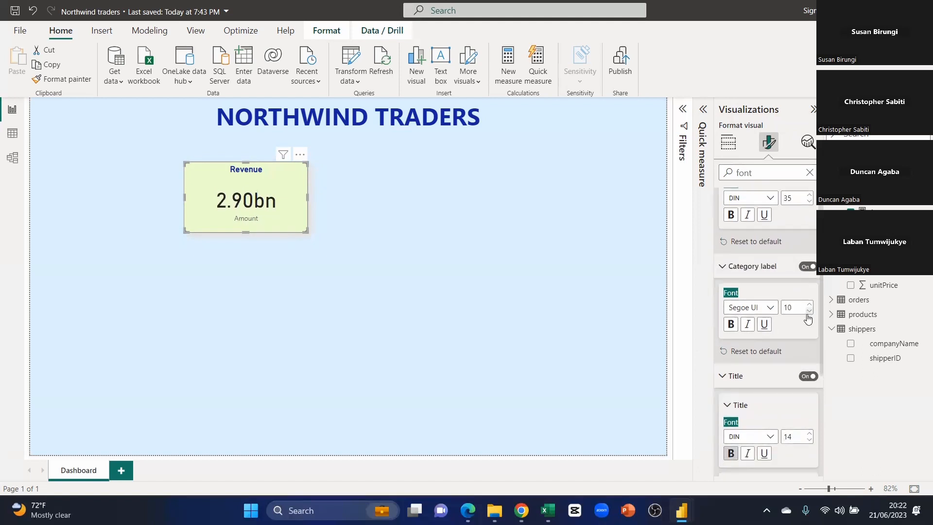
scroll(806, 325, down, 6)
click(809, 309)
click(809, 310)
click(810, 310)
scroll(790, 343, down, 2)
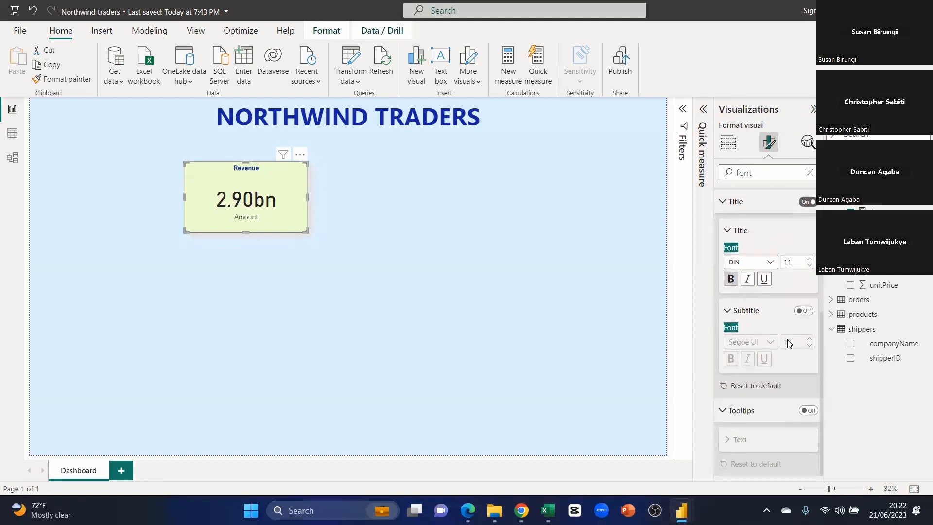
Reduce the Revenue card's callout value font size to 28.
scroll(764, 370, up, 10)
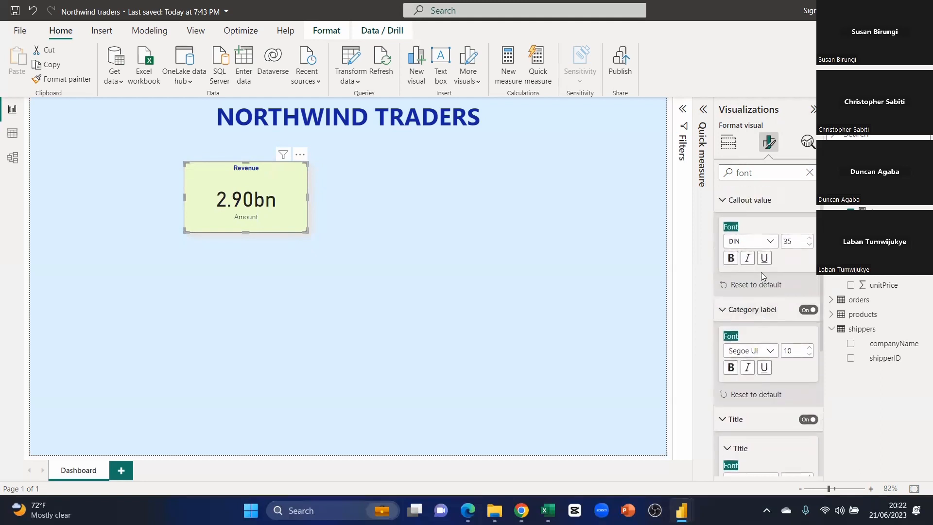
click(810, 245)
click(809, 245)
click(809, 245)
click(809, 245)
click(809, 245)
click(810, 245)
click(809, 245)
Resize the Revenue card to be shorter and slightly narrower, fitting closely around its smaller text.
click(293, 214)
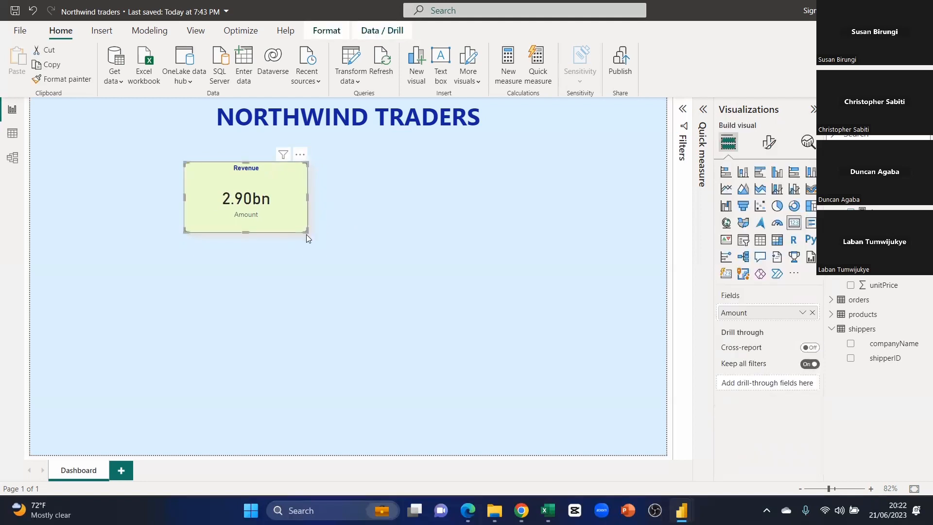
drag(304, 228, 297, 211)
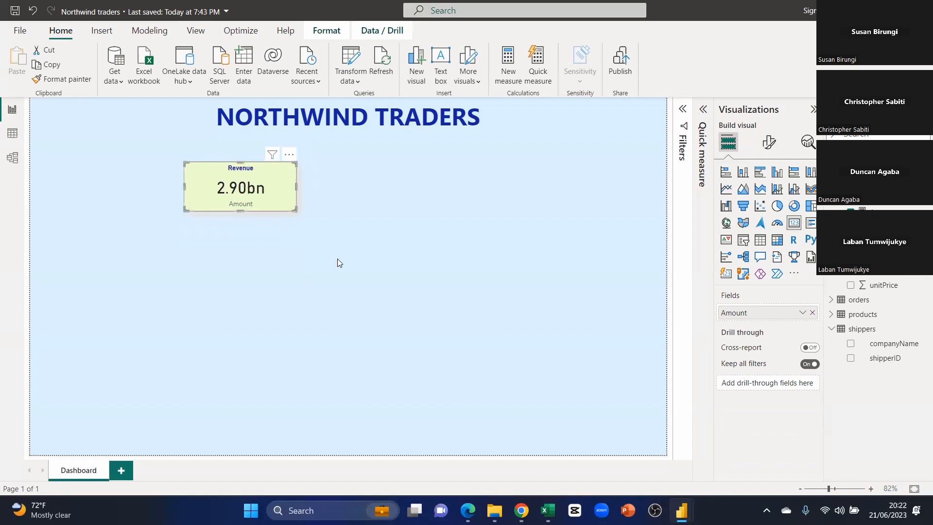
click(339, 262)
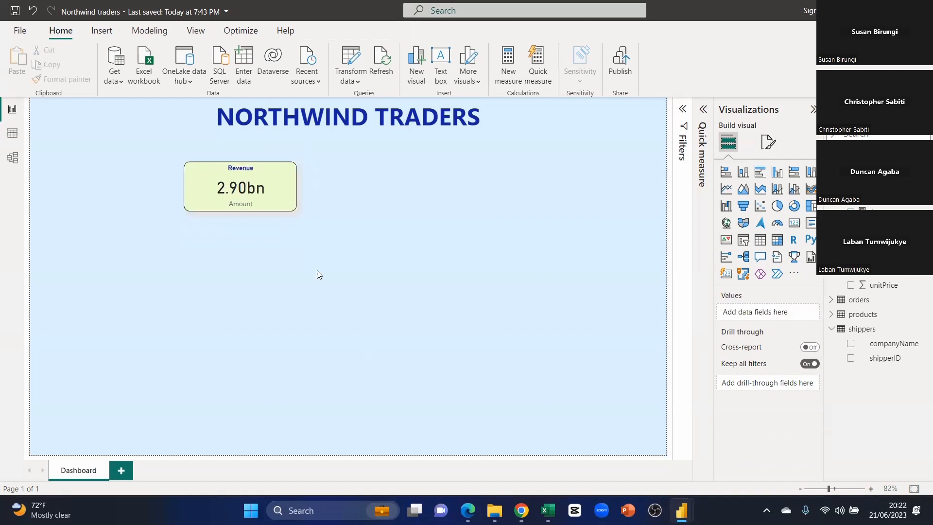
Find the Revenue card's font settings again and set its title font size to 15.
click(288, 170)
click(767, 145)
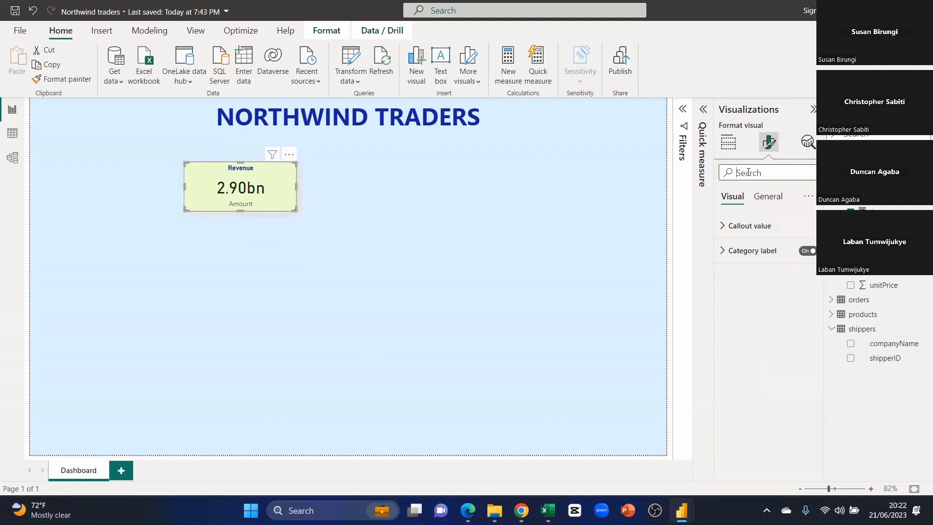
click(748, 172)
text(fon)
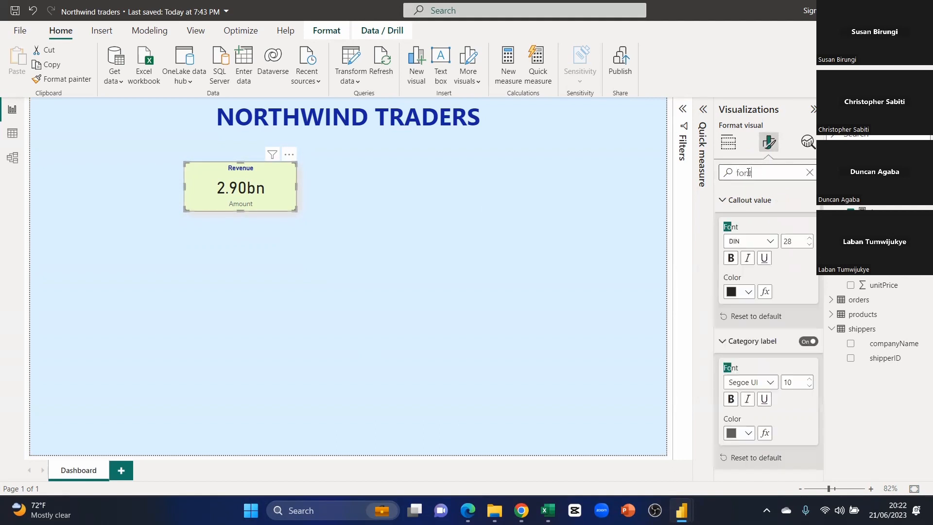
text(t)
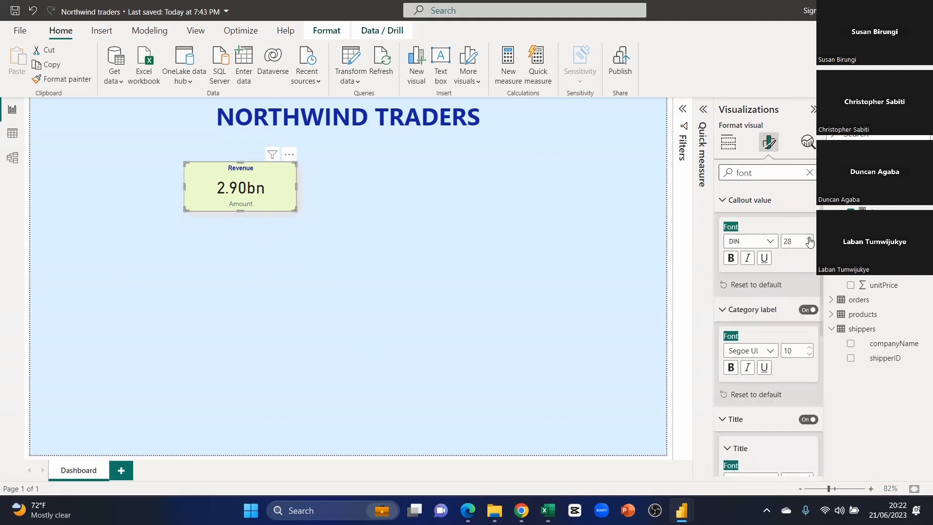
scroll(773, 340, down, 1)
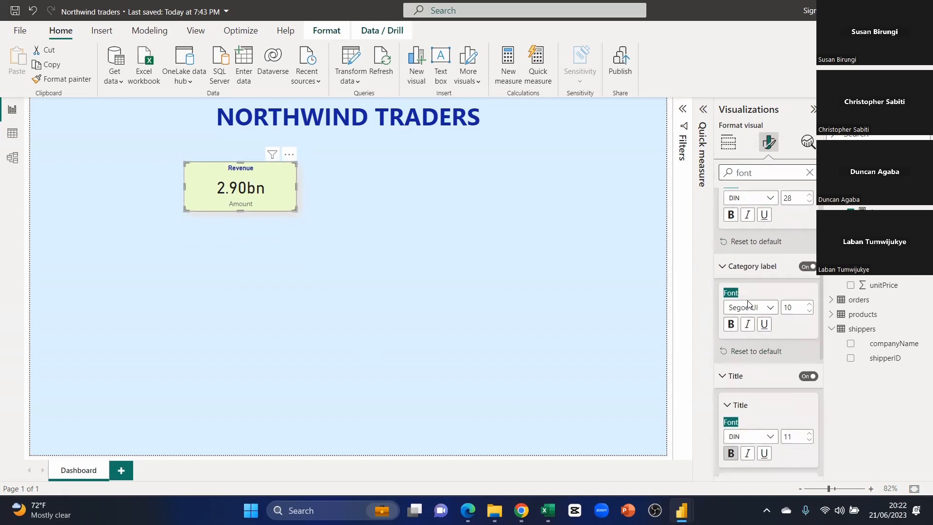
scroll(778, 360, down, 2)
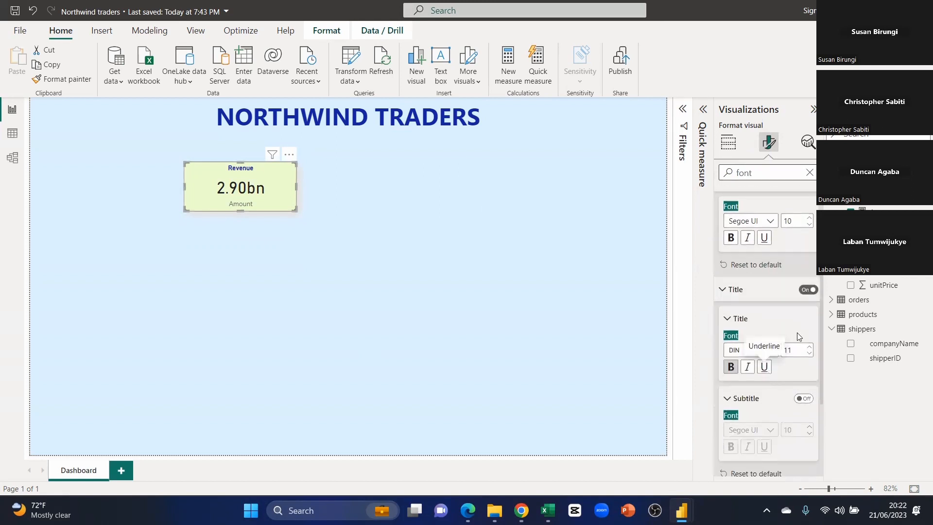
click(808, 348)
click(808, 348)
click(808, 348)
click(809, 348)
click(808, 348)
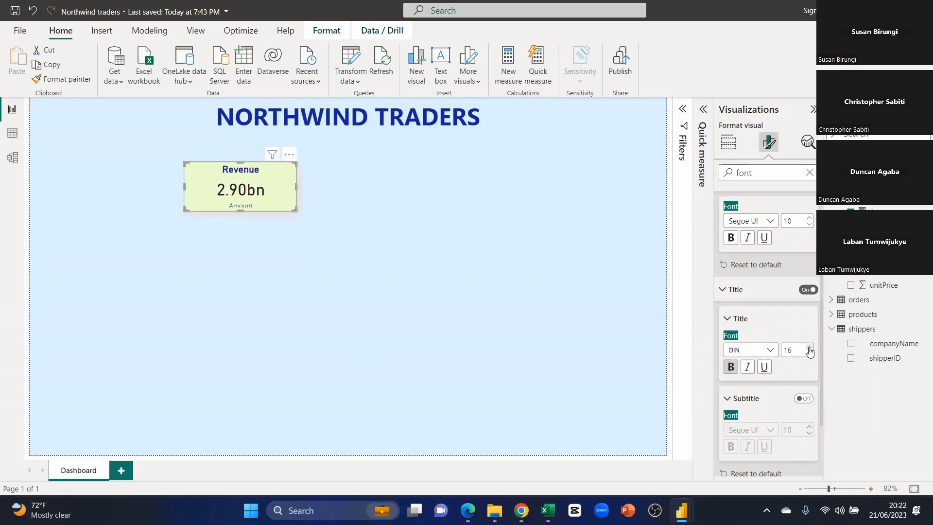
click(809, 354)
Narrow the Revenue card and move it to the upper-left area of the report page, below the banner.
drag(293, 208, 267, 210)
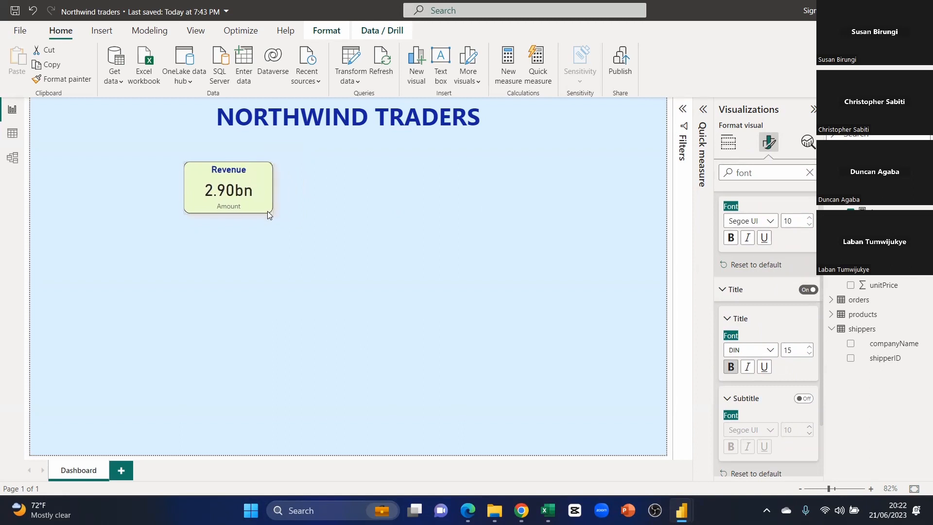
click(311, 200)
drag(253, 184, 127, 152)
click(281, 258)
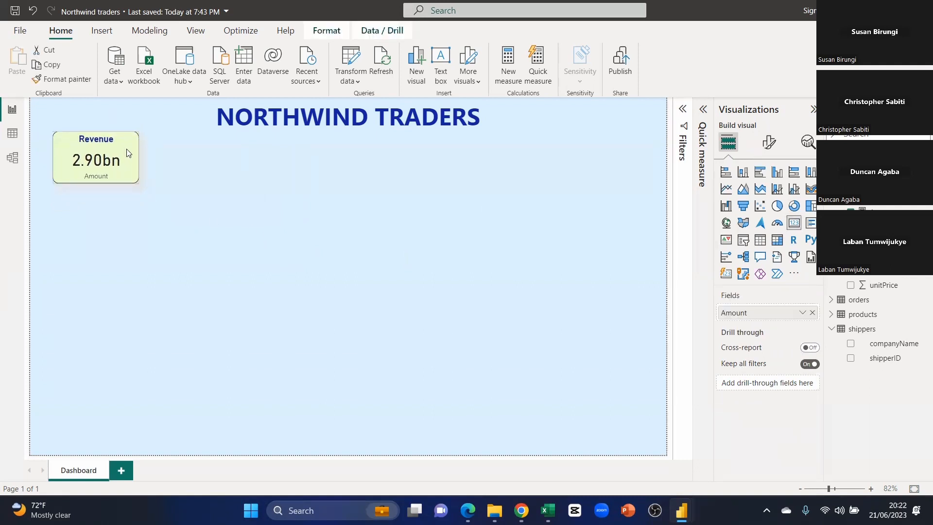
click(201, 193)
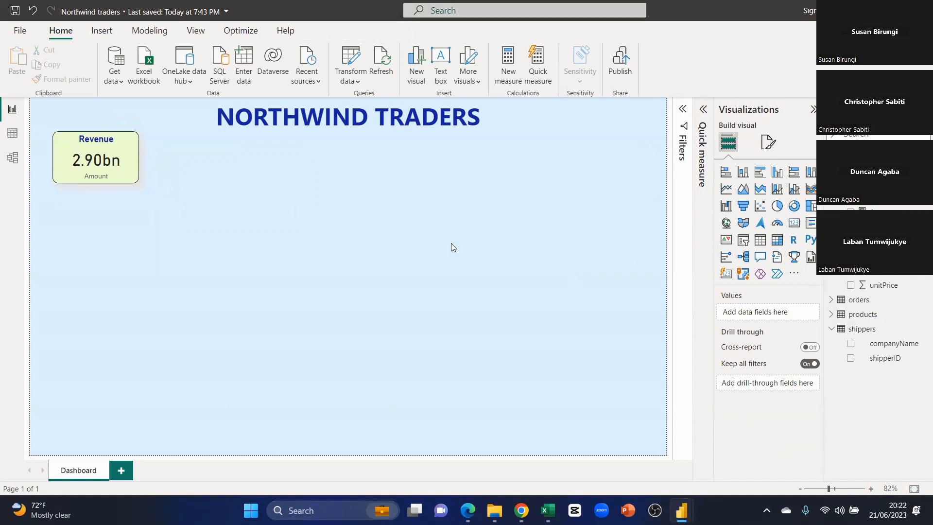
Add a second card in the middle of the page showing the count of employeeID, and make it wider and slightly shorter.
click(799, 226)
drag(93, 243, 384, 213)
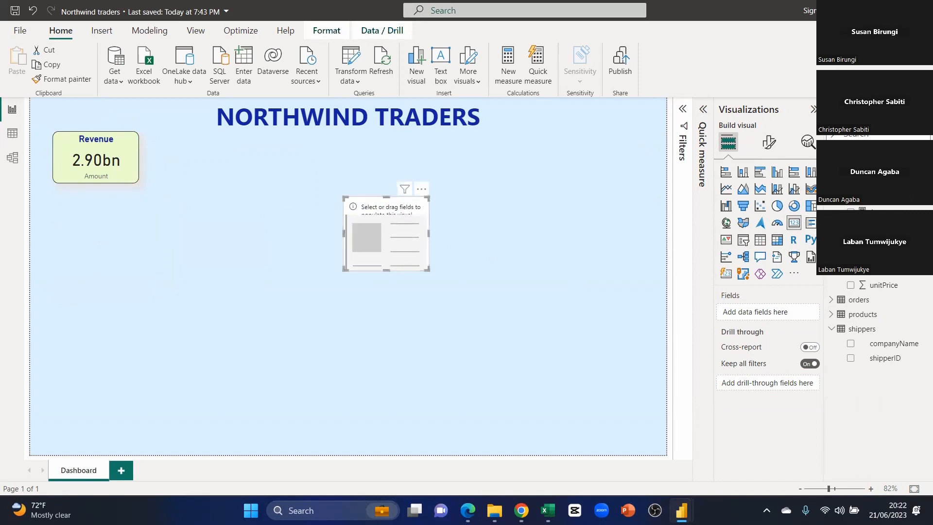
scroll(874, 316, up, 1)
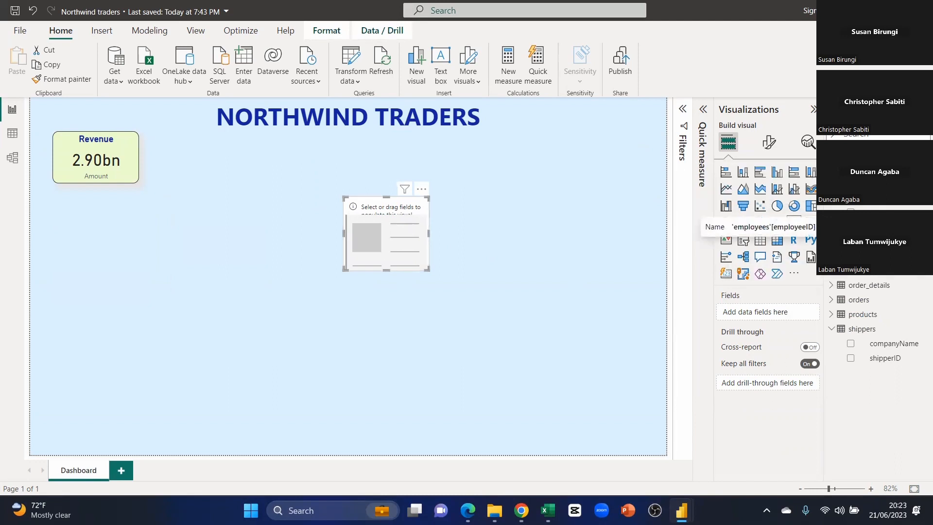
drag(882, 225, 782, 313)
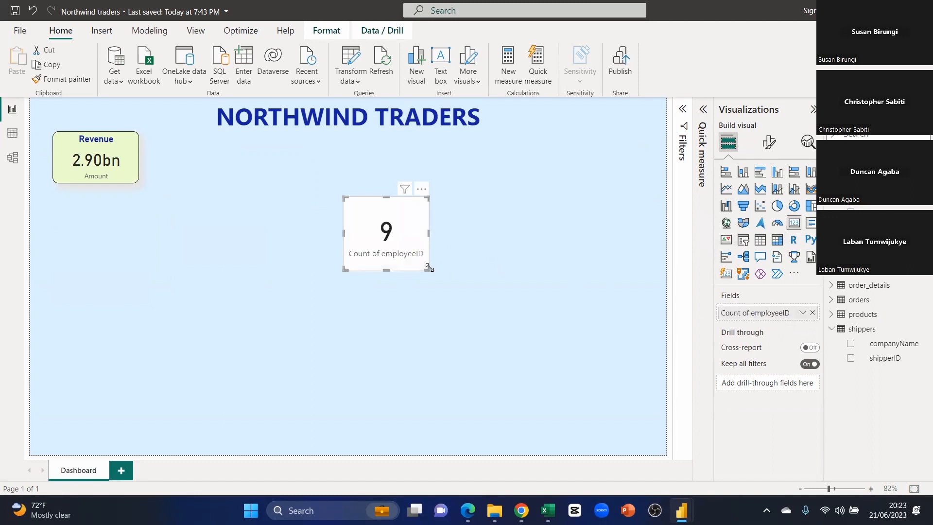
drag(429, 267, 448, 258)
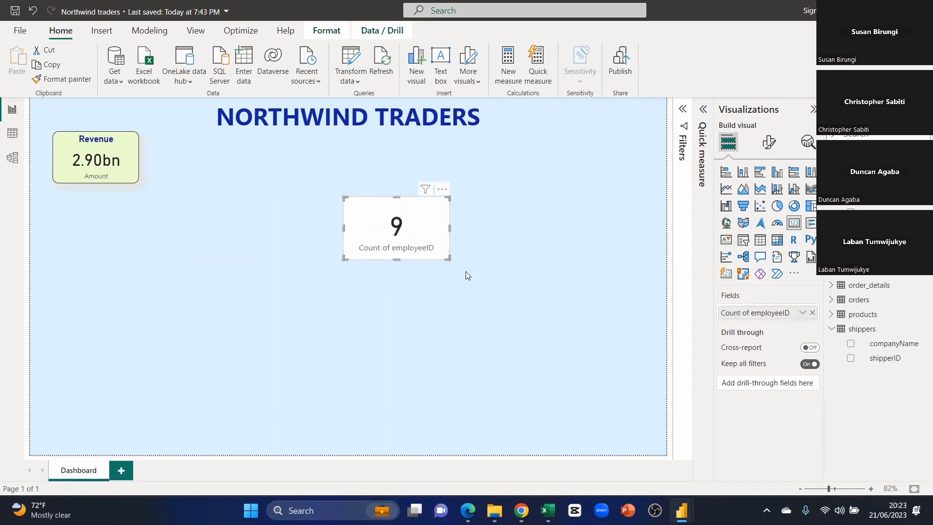
Copy the Revenue card's formatting onto the employeeID count card with Format painter, and shrink that card slightly.
click(292, 226)
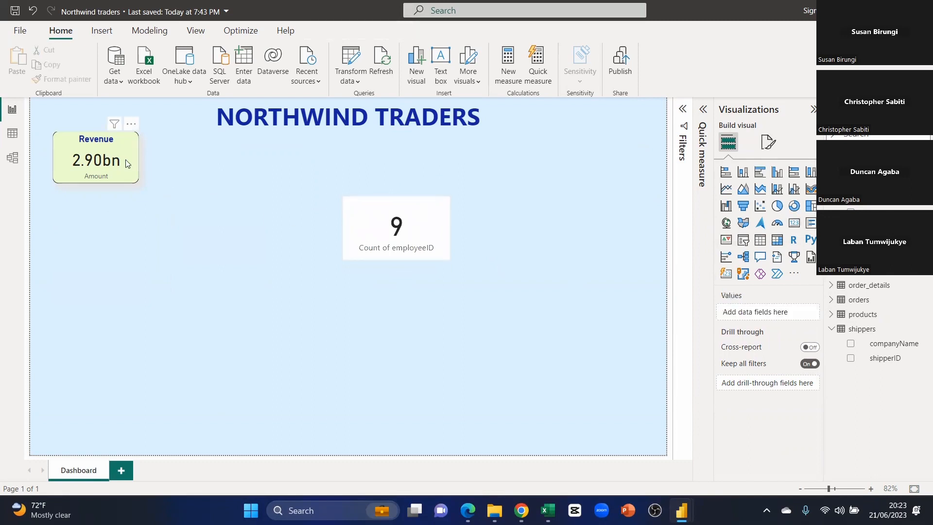
click(428, 243)
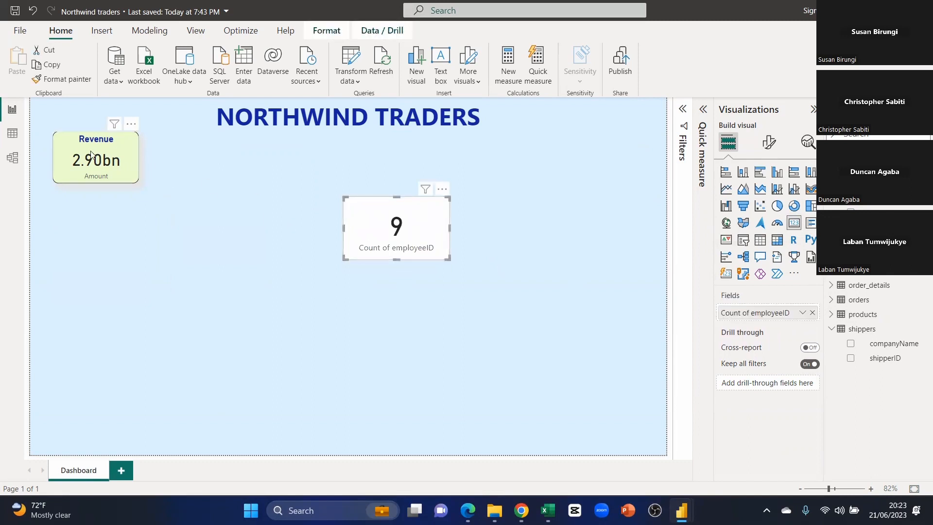
click(111, 159)
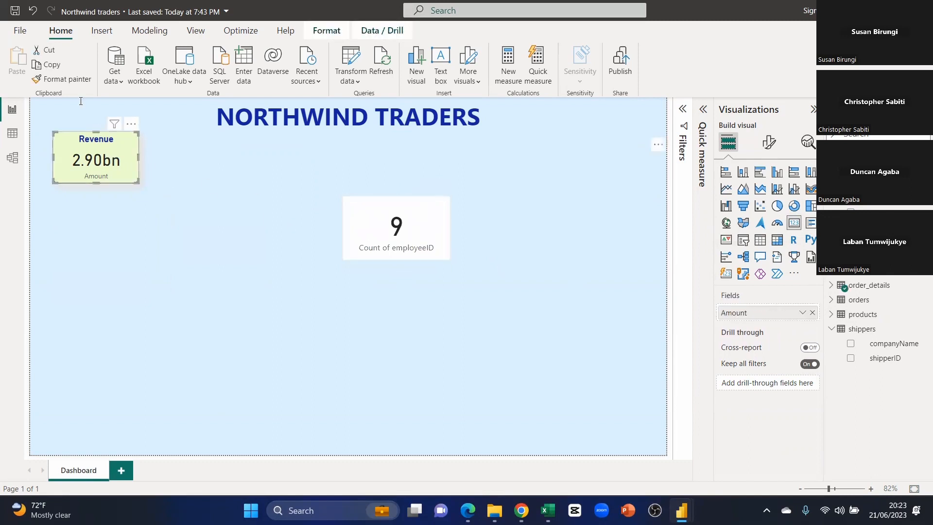
click(65, 79)
click(373, 204)
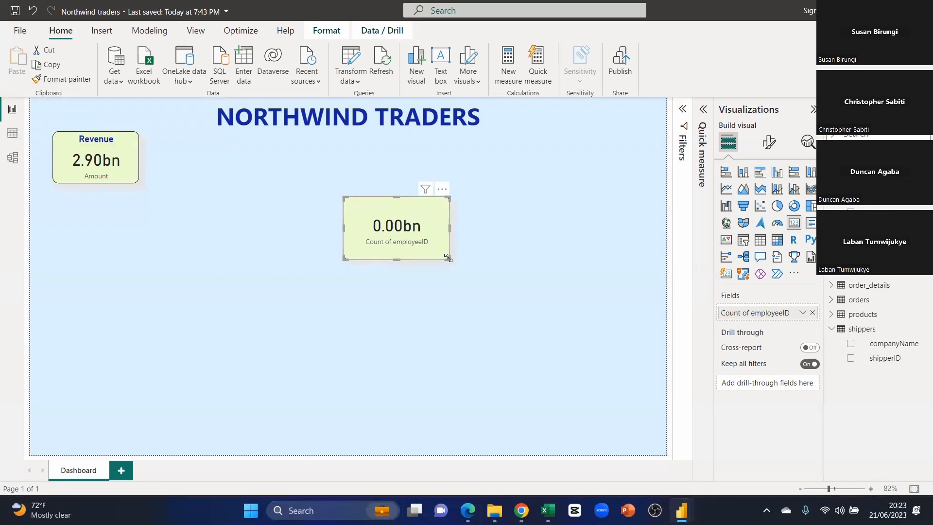
drag(447, 258, 432, 255)
click(420, 235)
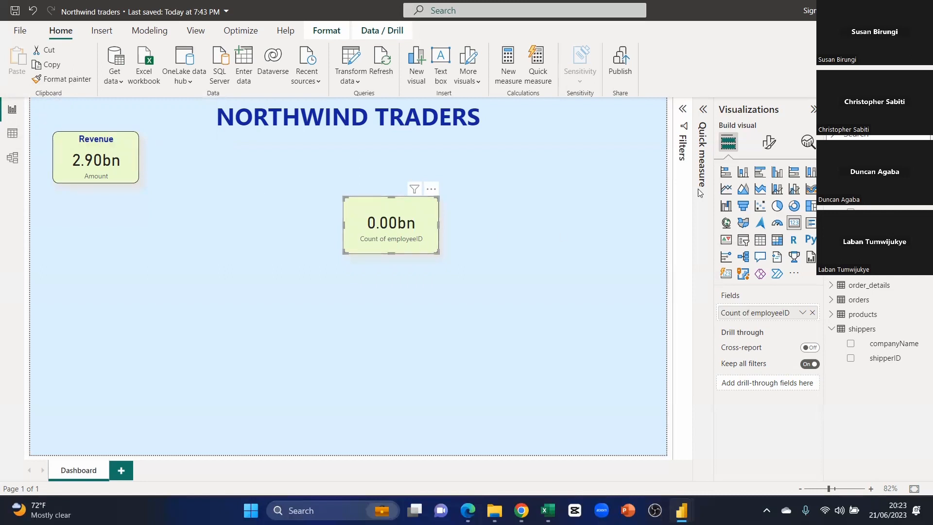
Set the employeeID count card's callout value to display units None with 0 decimal places.
click(772, 145)
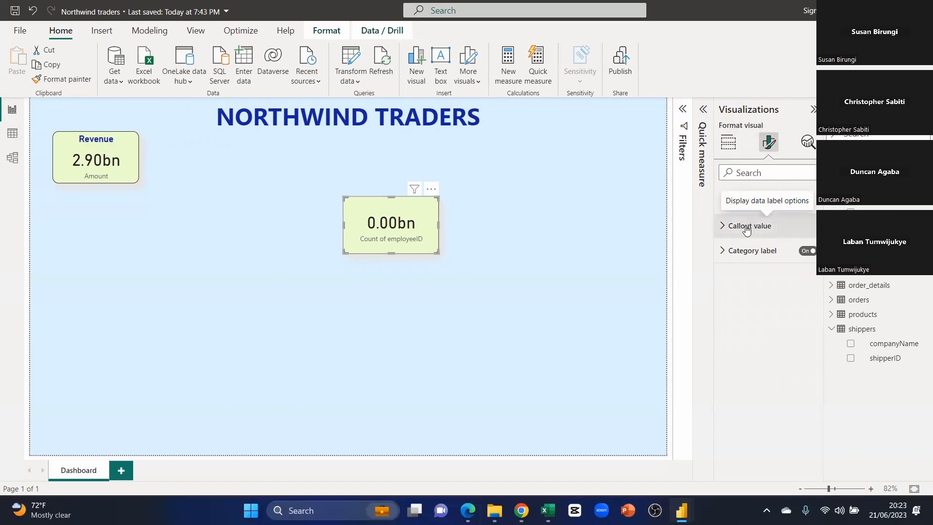
click(724, 226)
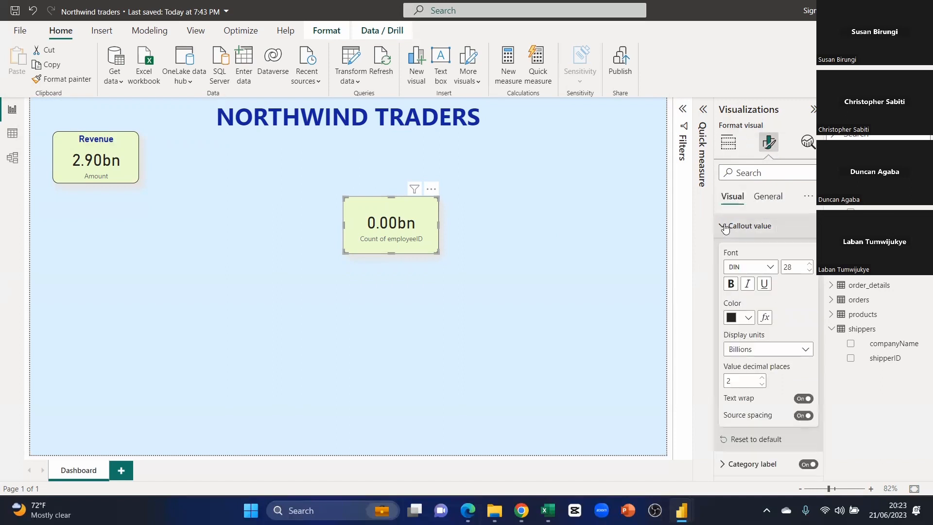
click(804, 351)
click(737, 379)
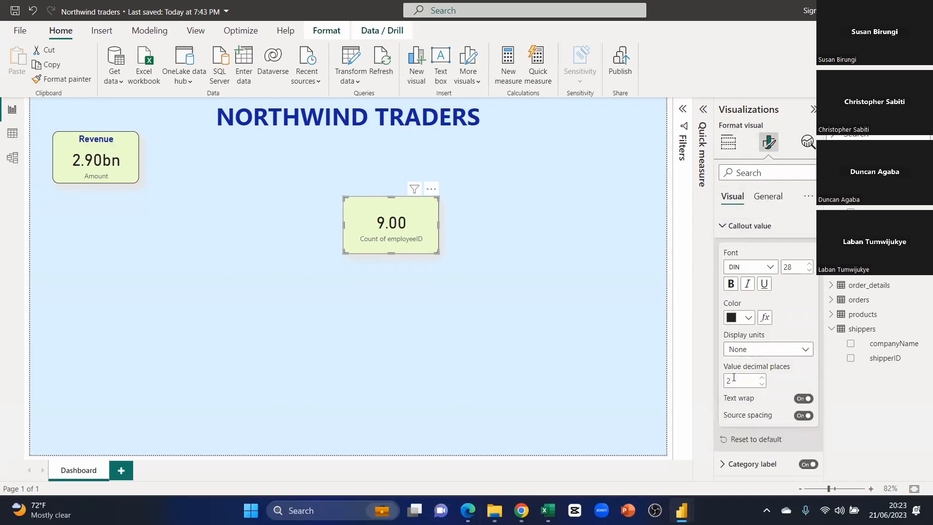
click(761, 384)
click(762, 384)
Shrink the employeeID count card to about the Revenue card's size and place it just right of that card.
drag(436, 251, 239, 155)
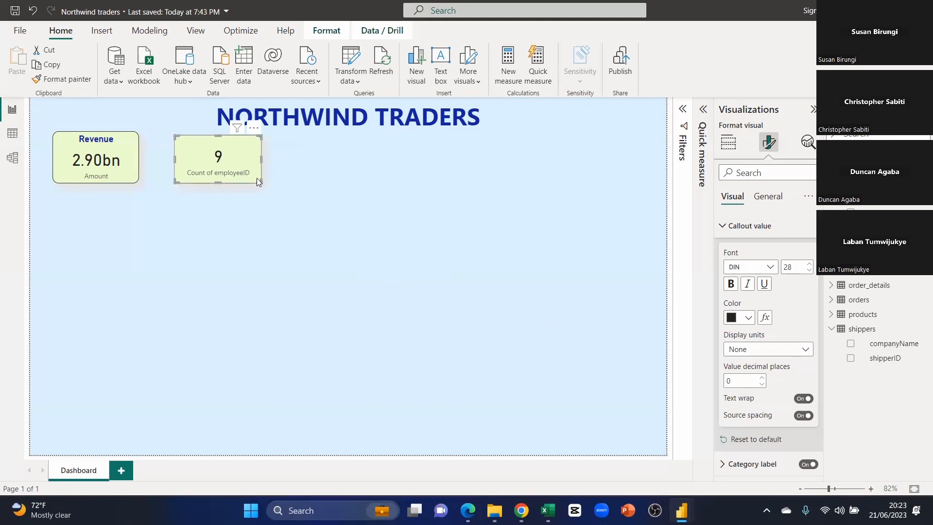
click(727, 143)
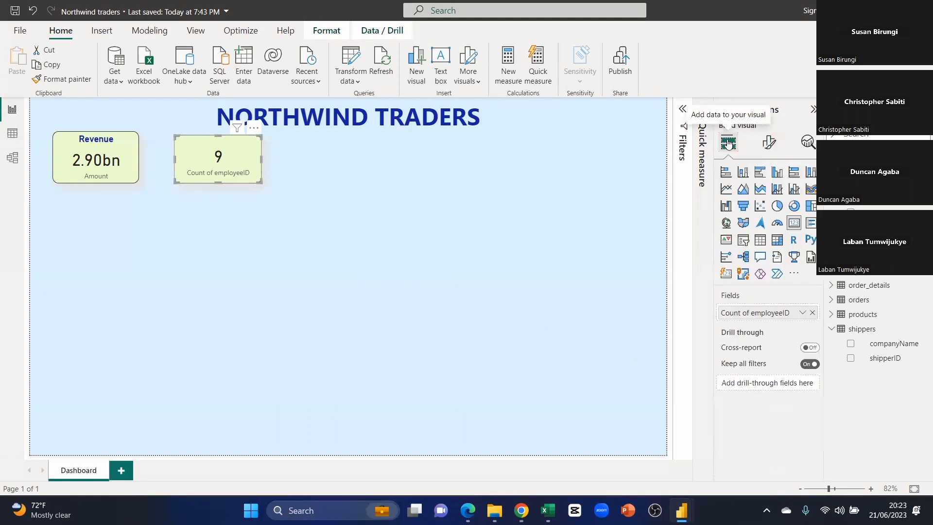
Rename the employee count card's field as Staff.
double_click(757, 315)
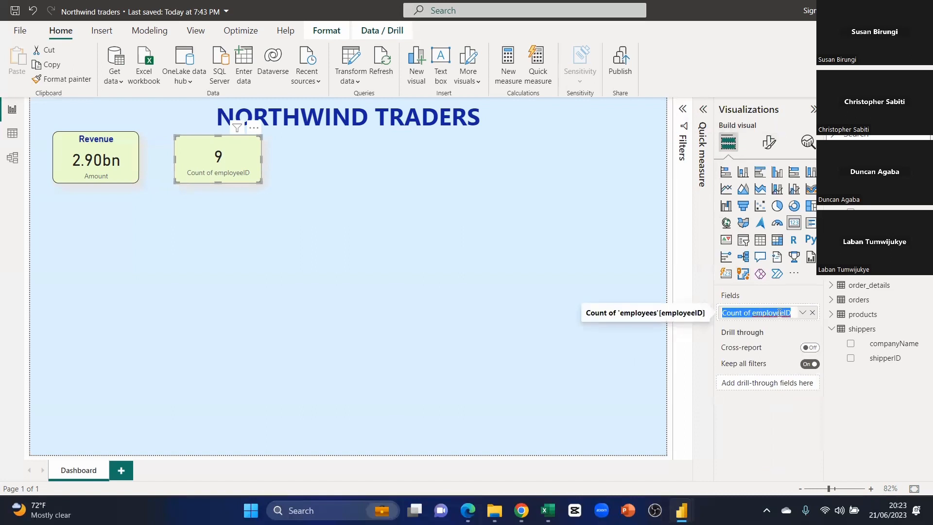
text(E)
text(Staff)
key(Return)
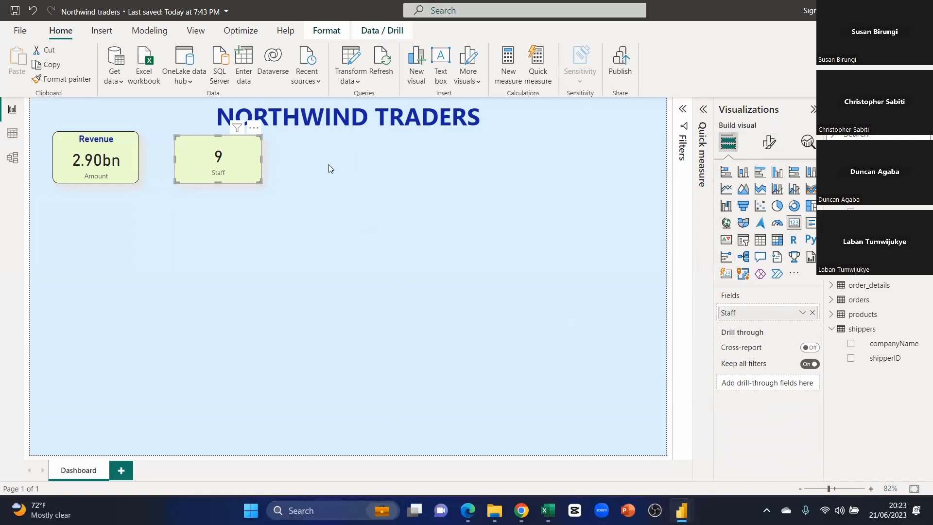
Shrink the Staff card, move it closer to the Revenue card and match that card's vertical extent.
click(284, 176)
drag(260, 183, 219, 168)
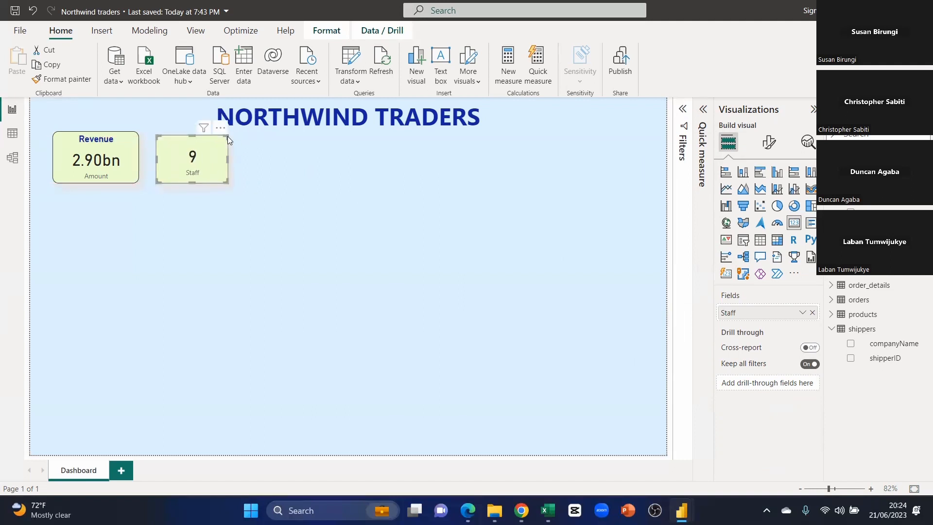
click(304, 180)
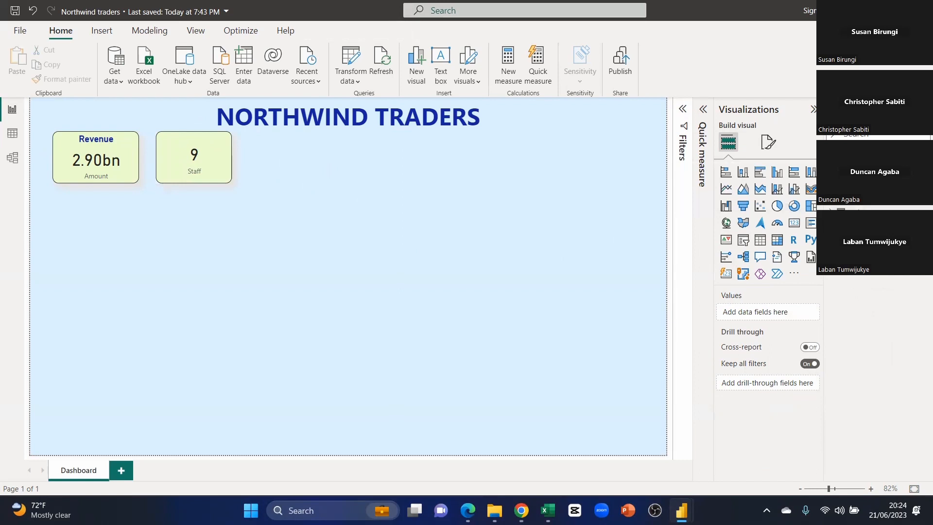
Add a card showing the distinct count of orderID from order_details, slightly enlarged and placed in the card row right of the Staff card.
click(831, 197)
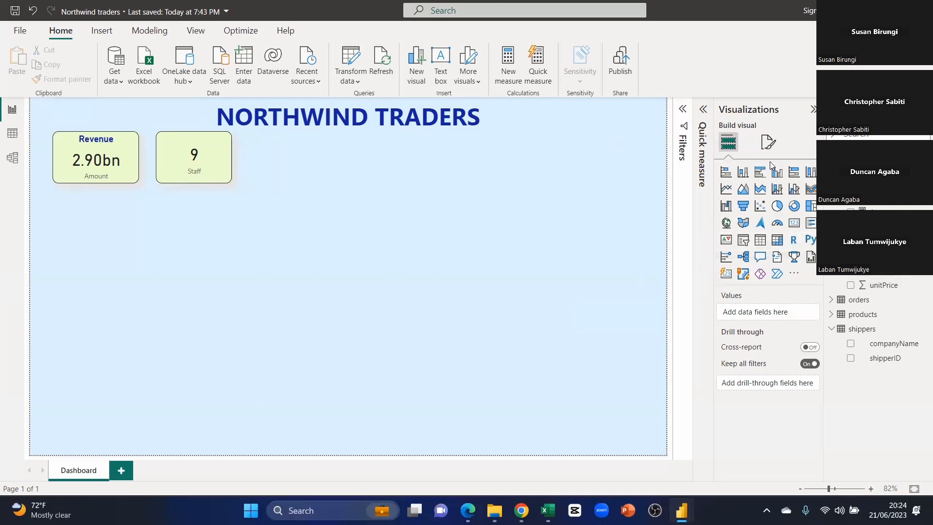
click(794, 223)
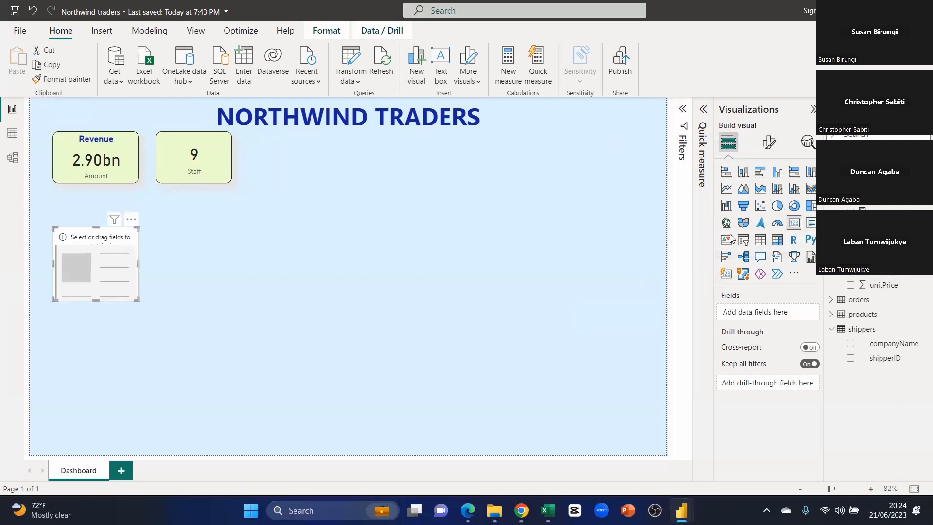
drag(870, 243, 751, 315)
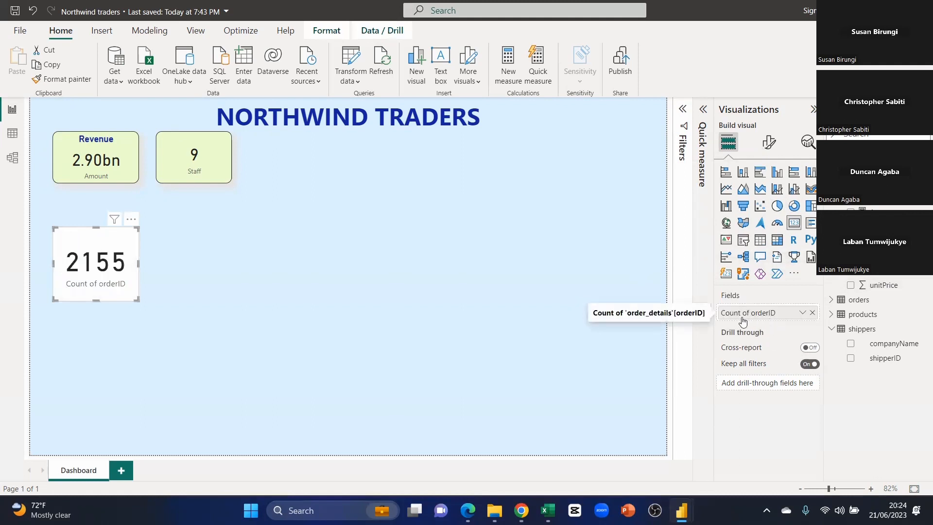
drag(129, 245, 365, 149)
drag(372, 201, 395, 208)
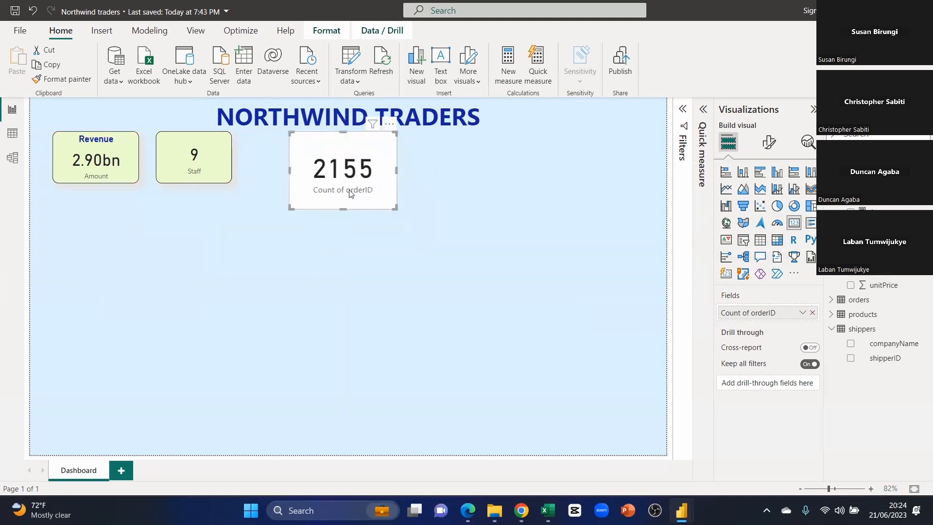
click(802, 314)
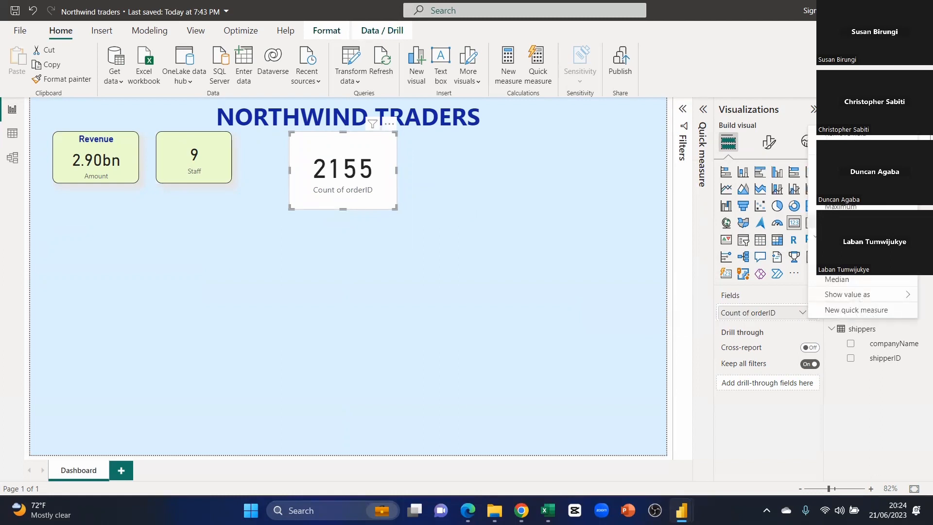
click(845, 221)
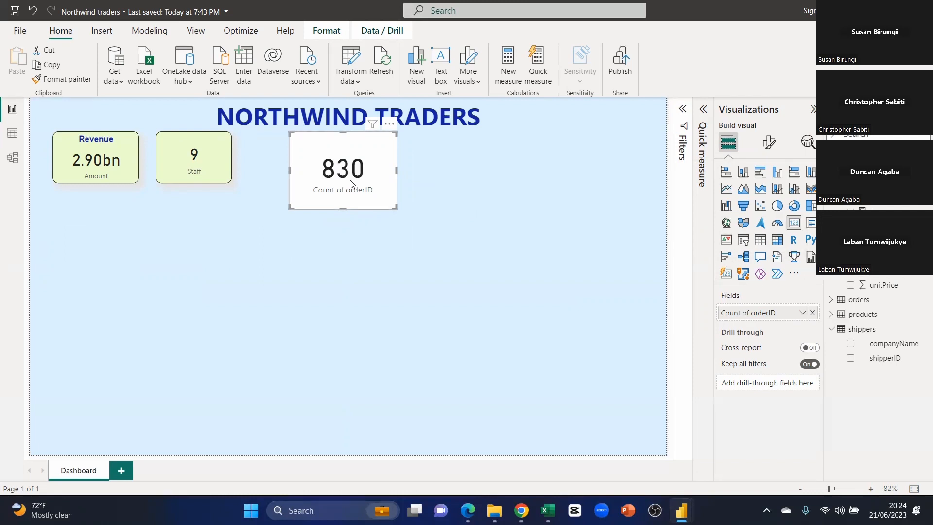
Copy the Staff card's formatting onto the orderID count card with Format painter, then shrink that card and move it closer to the Staff card.
click(204, 171)
click(51, 78)
click(379, 165)
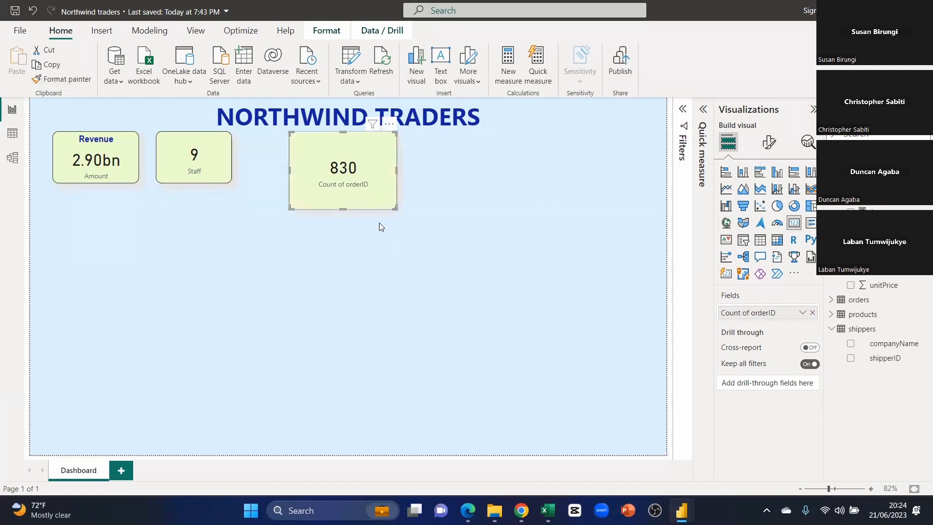
drag(393, 208, 325, 159)
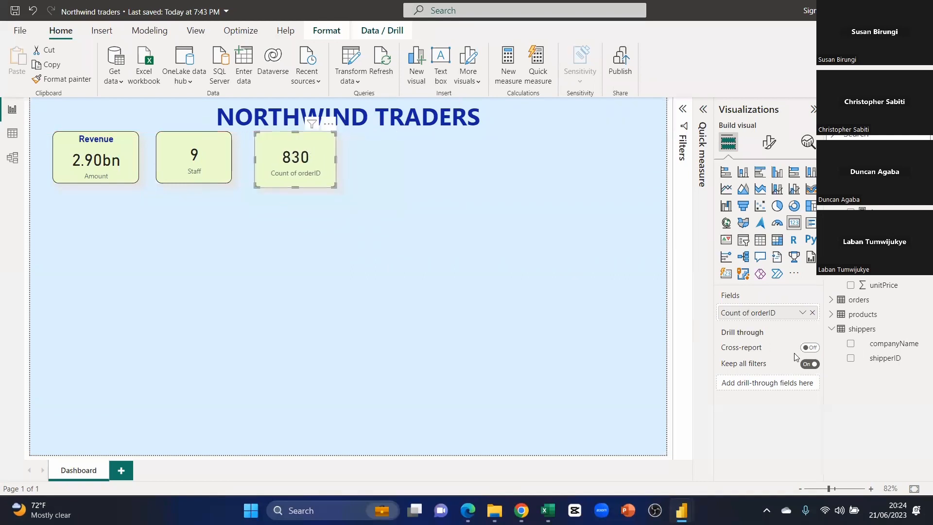
Rename the orderID count card's field as # Ordes.
double_click(747, 315)
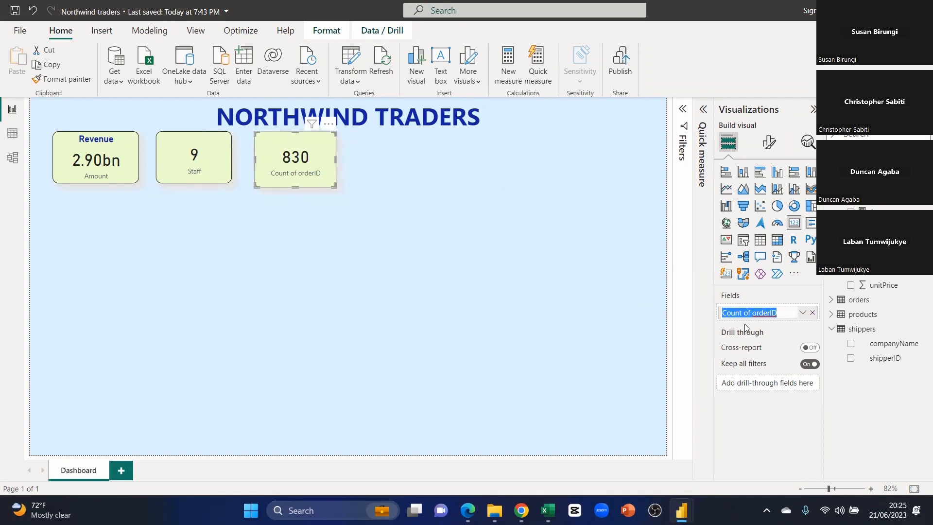
text(#)
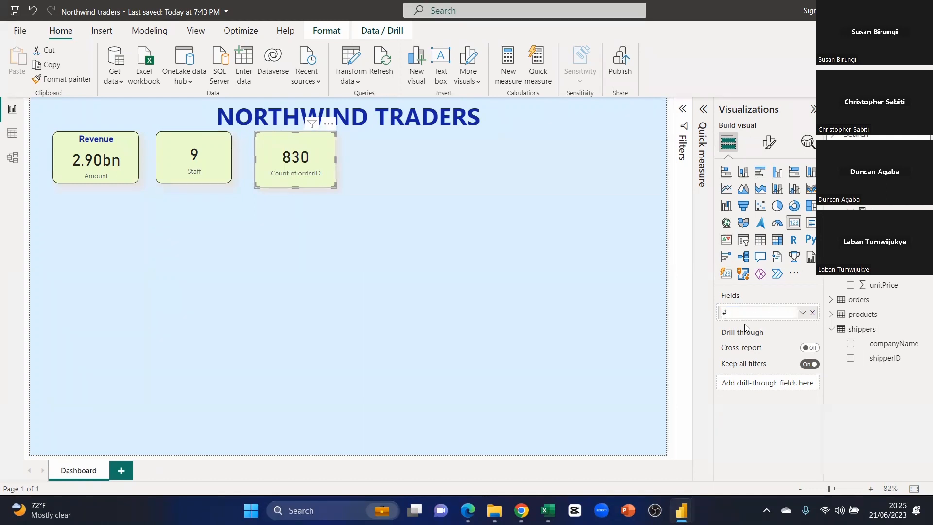
text( Ordes)
key(Return)
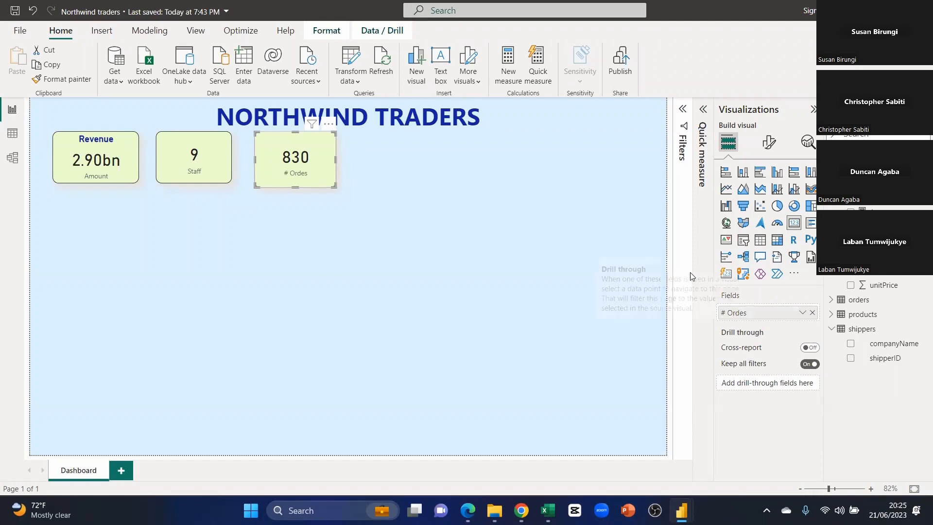
Shrink the # Ordes card slightly to match the height of the other two cards.
click(343, 218)
click(325, 188)
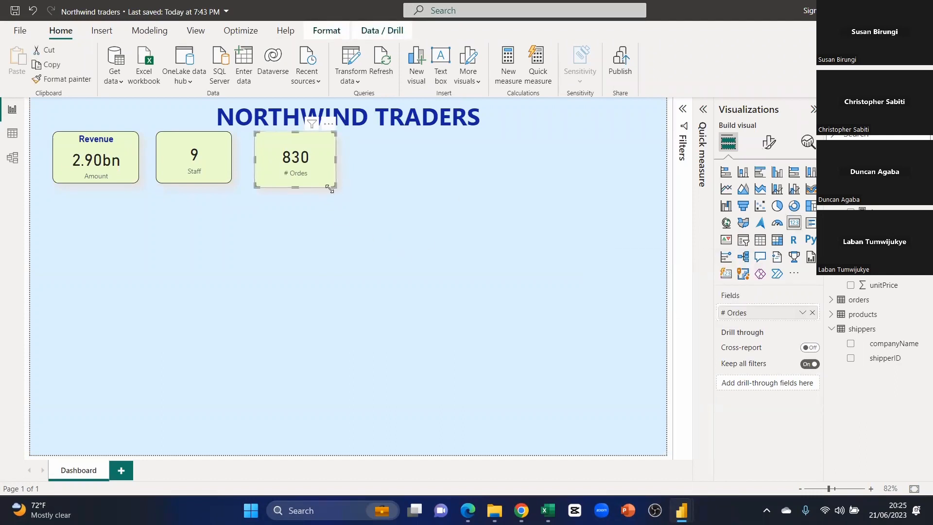
drag(336, 186, 335, 184)
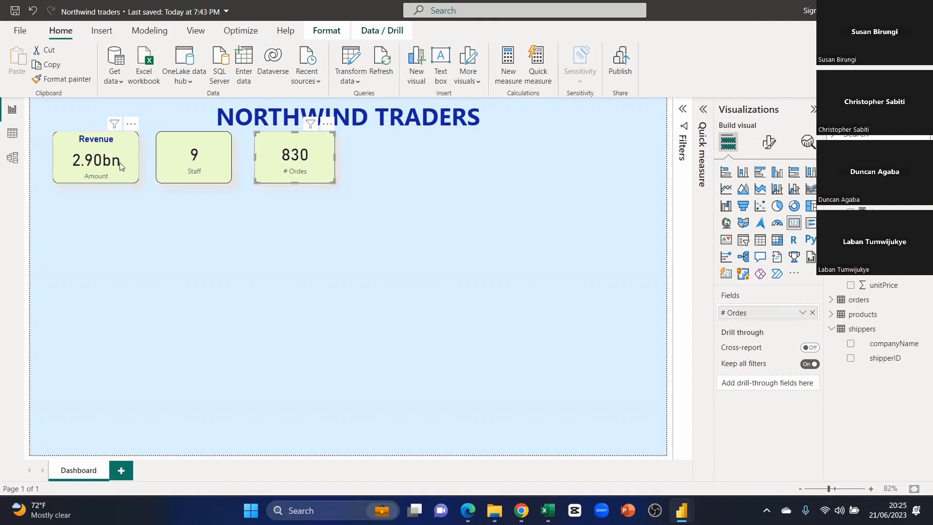
Set the title text of the Staff card to Staff.
click(185, 160)
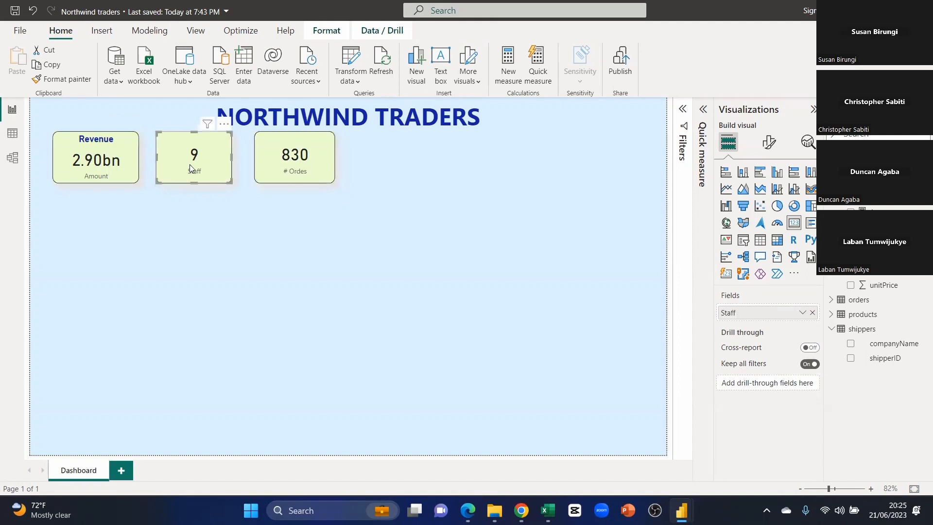
click(768, 142)
click(767, 171)
text(tit)
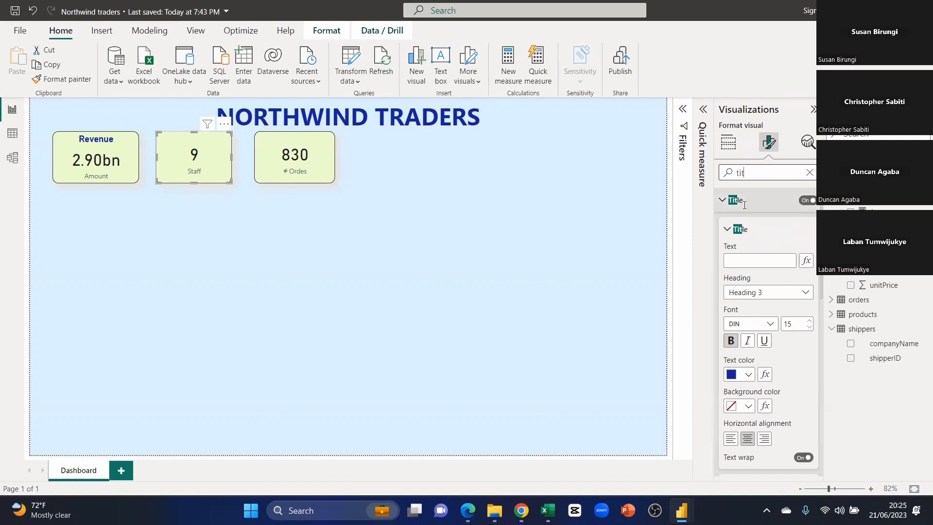
click(744, 259)
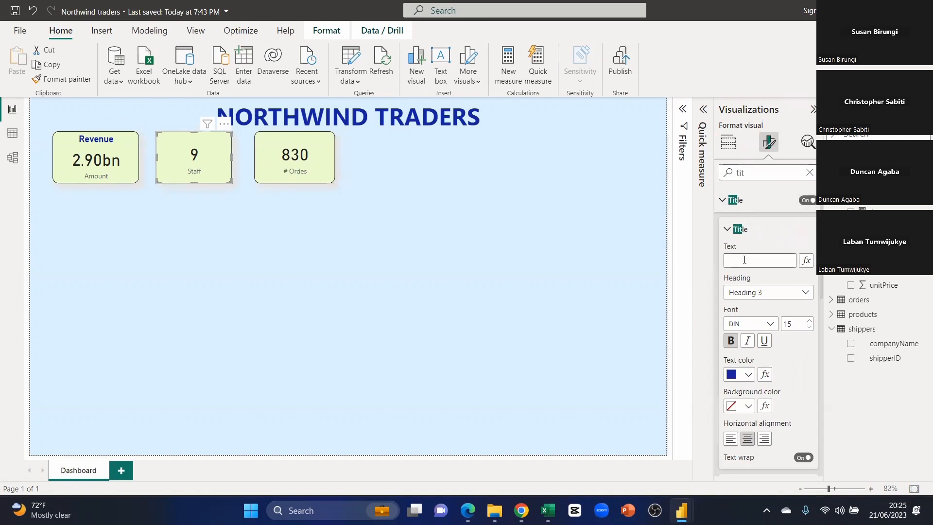
text(Staff)
click(242, 184)
Turn off the category label on the Staff card and on the Revenue card.
click(202, 177)
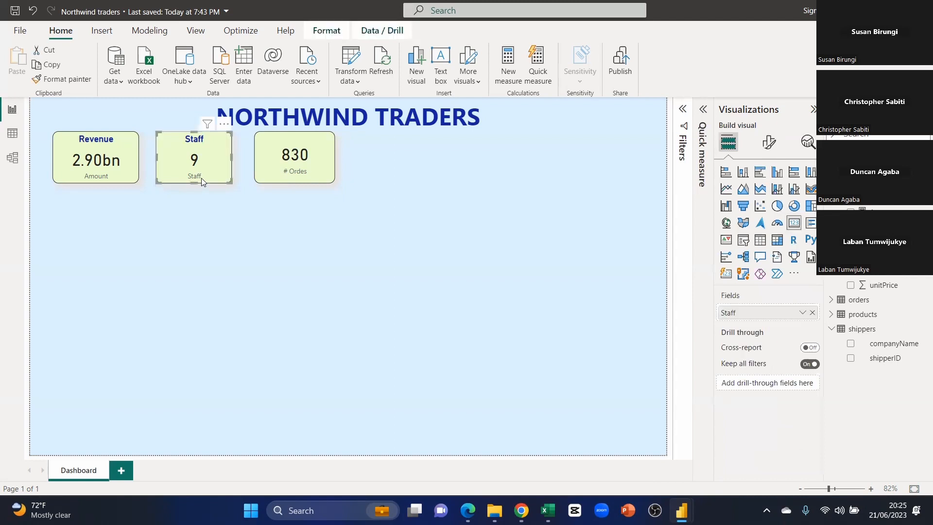
click(768, 146)
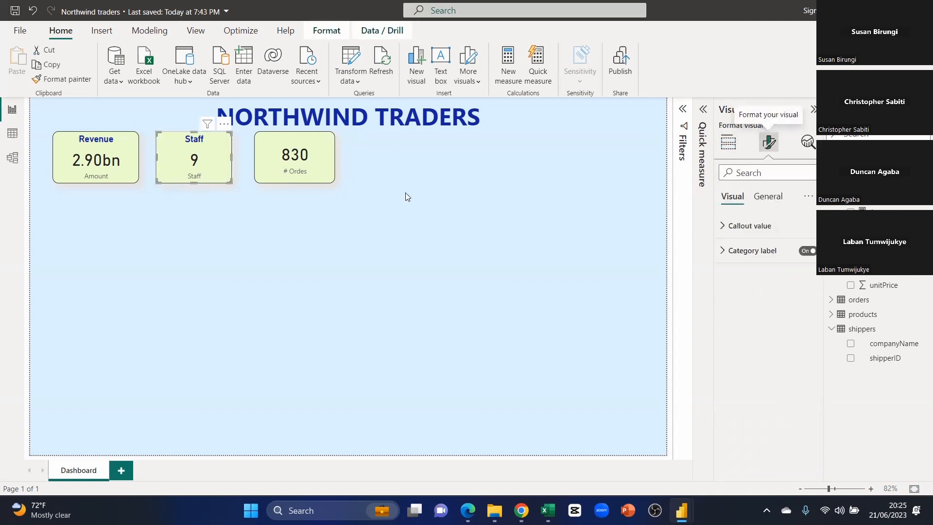
click(807, 252)
click(98, 175)
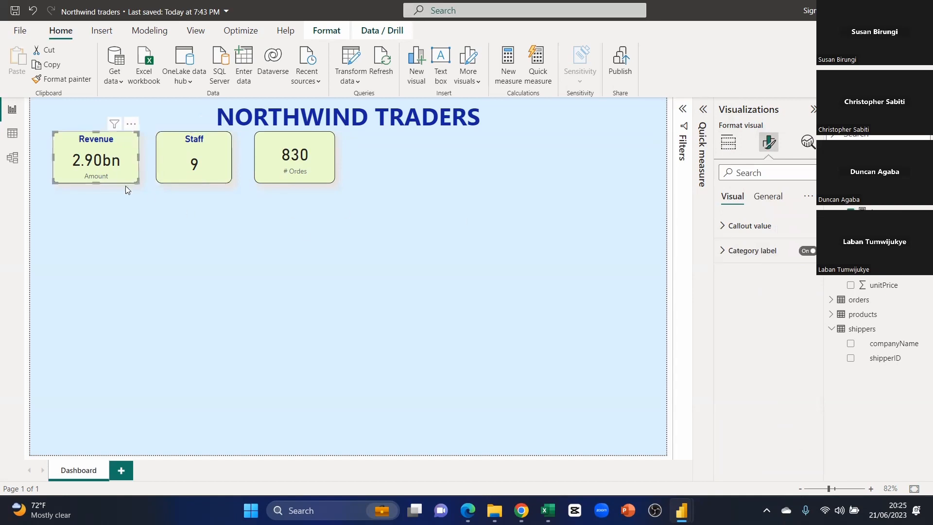
click(804, 250)
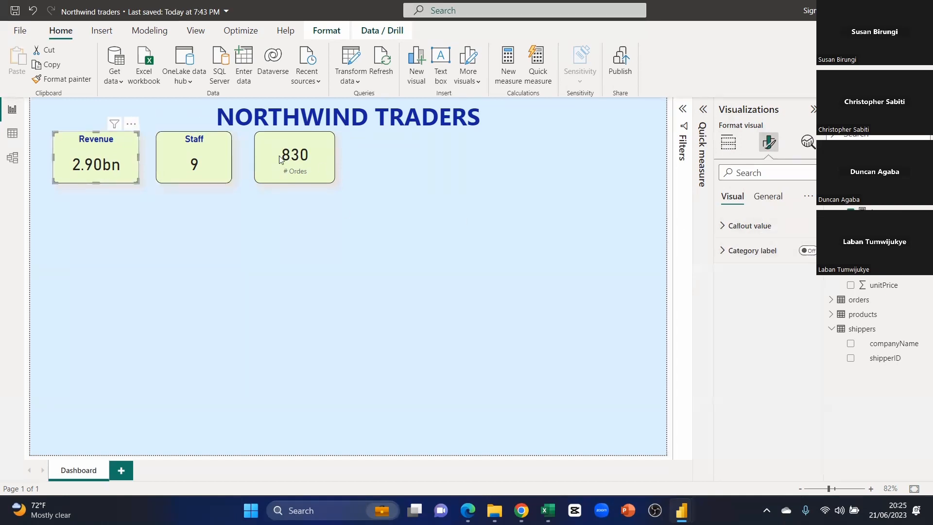
Make the Revenue, Staff and # Ordes cards slightly smaller and shift the latter two closer to the Revenue card.
drag(134, 181, 135, 176)
click(212, 180)
drag(228, 180, 209, 158)
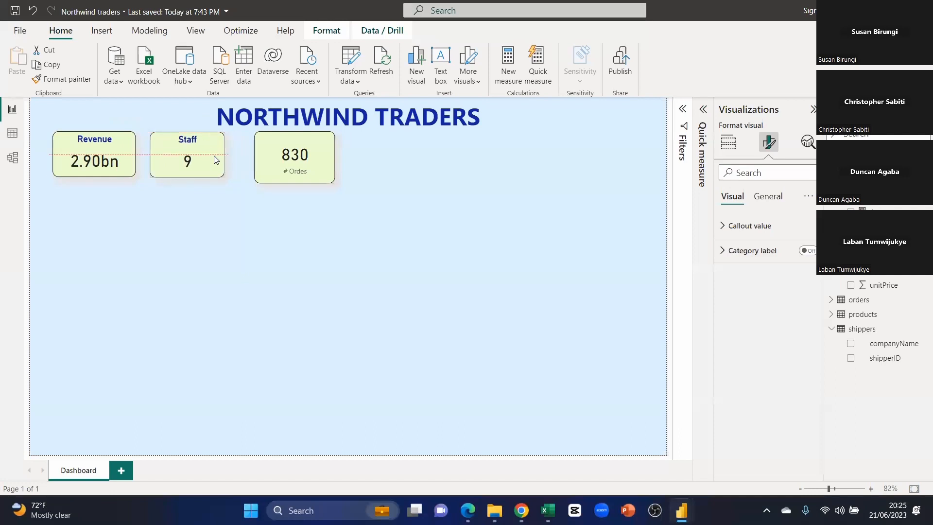
click(311, 163)
drag(332, 181, 303, 155)
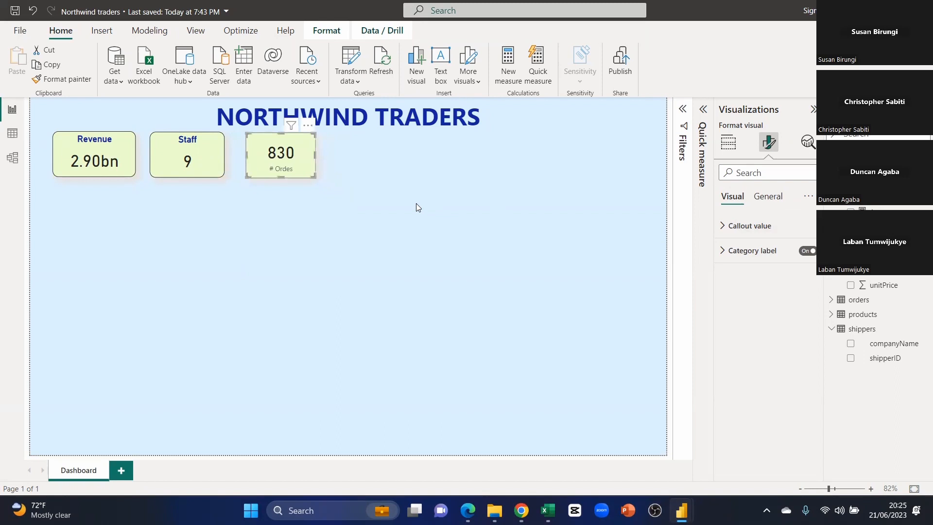
Turn off the # Ordes card's category label and set its title text to Orders.
click(806, 251)
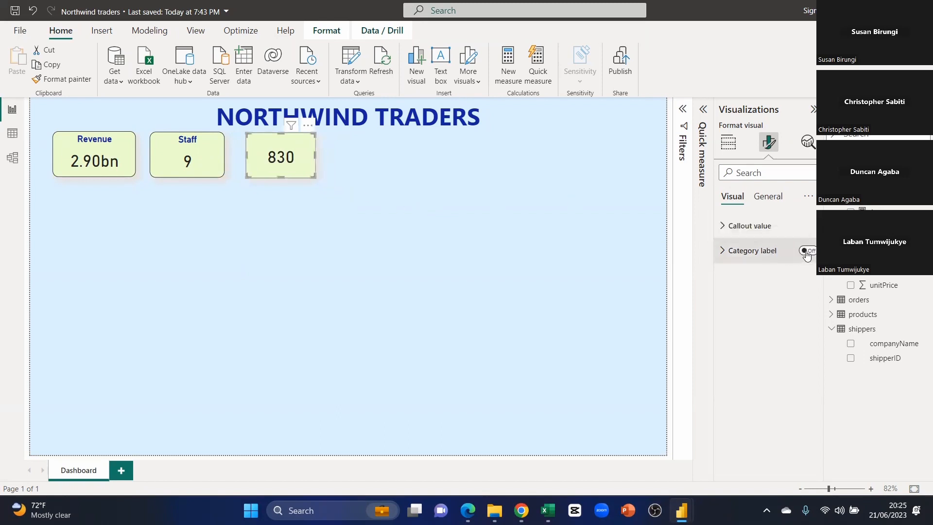
click(761, 171)
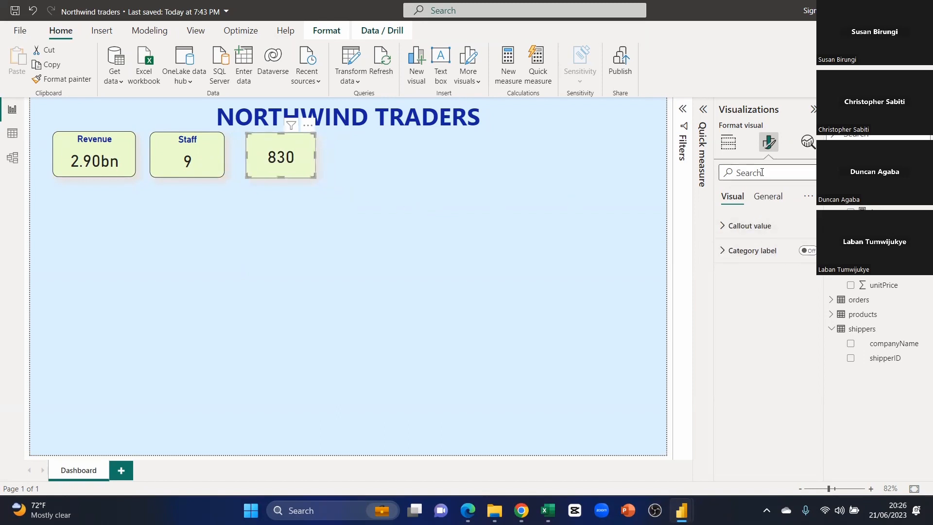
text(tit)
click(755, 261)
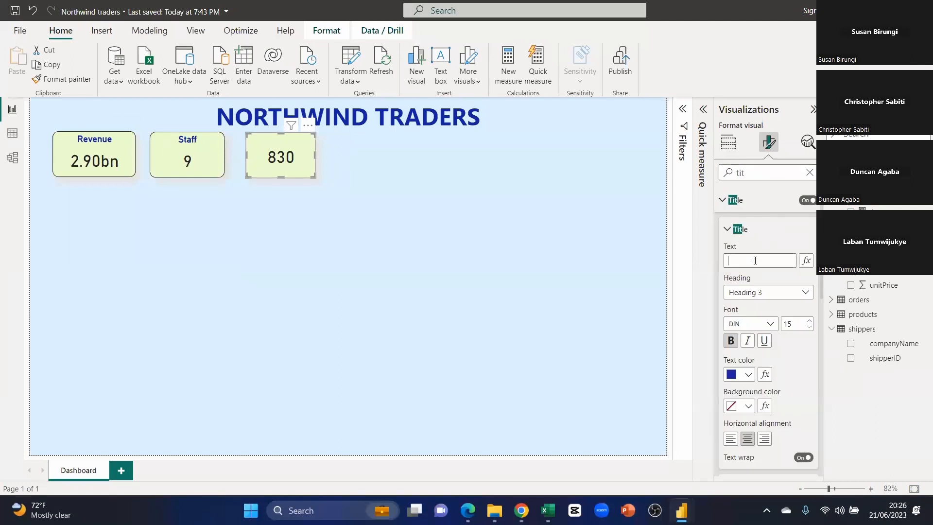
text(Orders)
click(742, 261)
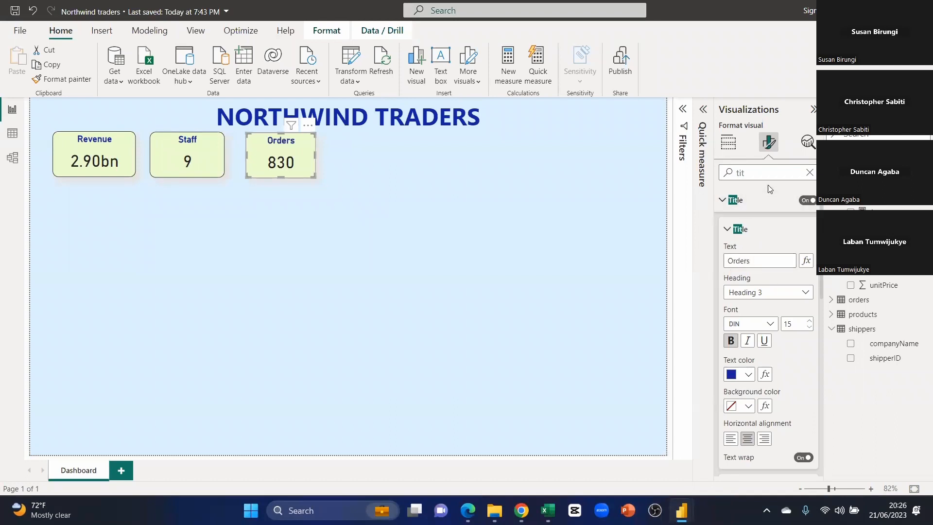
click(318, 244)
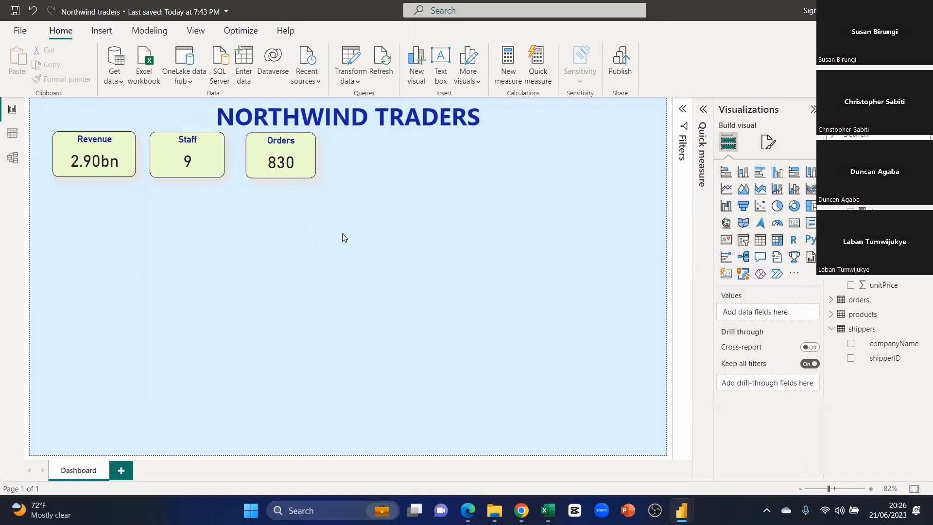
Widen the Orders card slightly to about the width of the Staff card.
click(314, 156)
drag(316, 155, 322, 156)
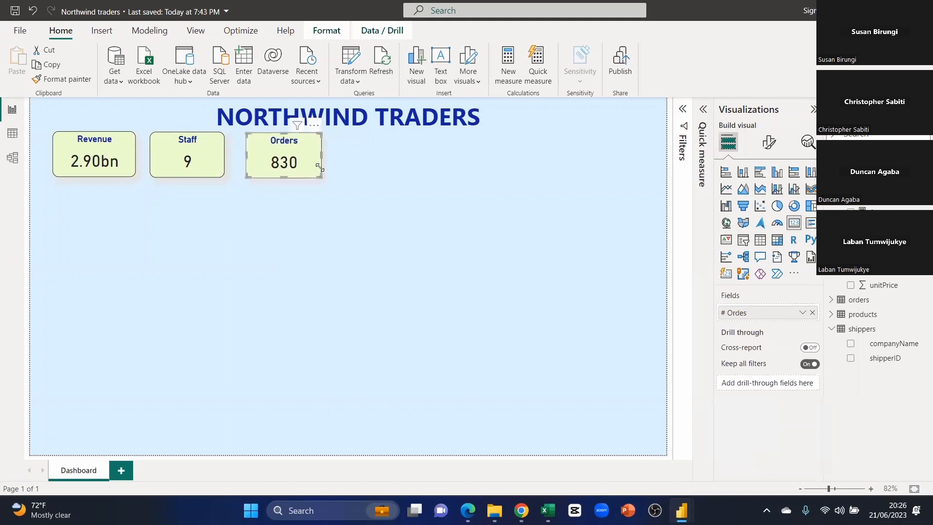
click(340, 216)
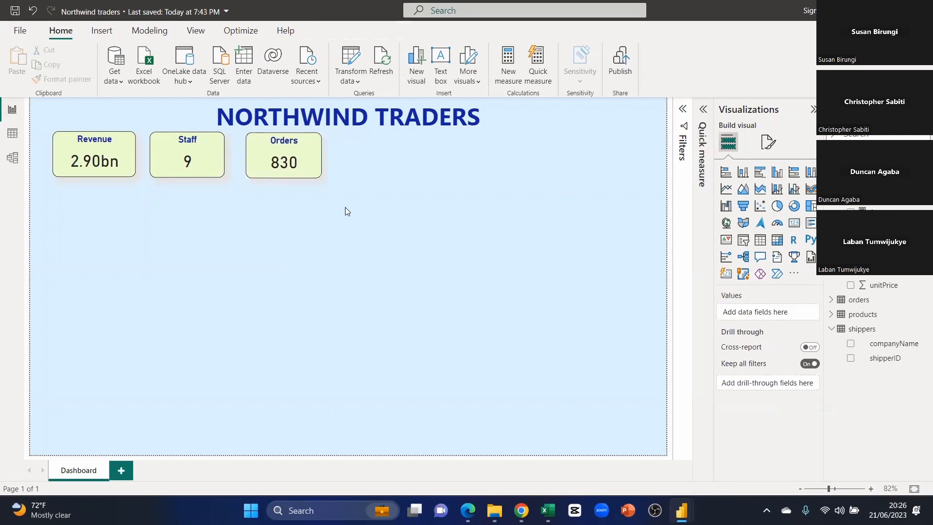
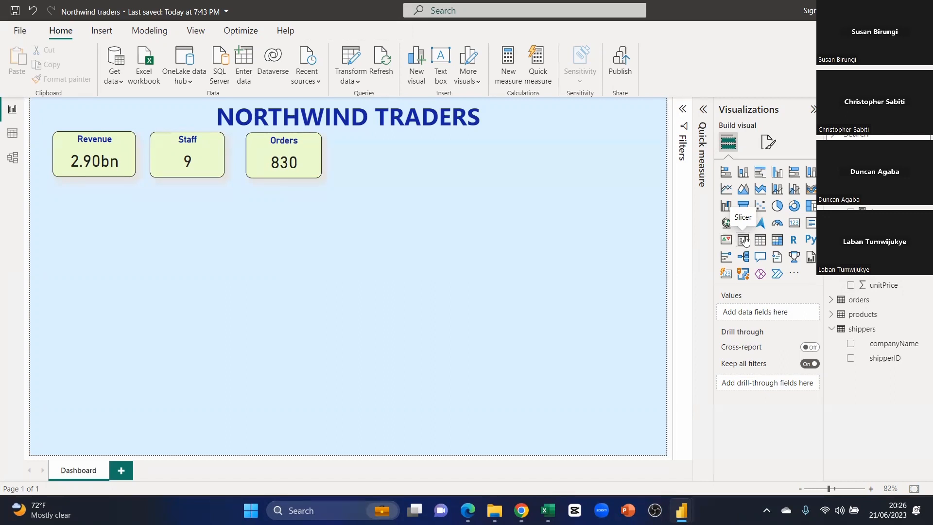
Add a slicer to the open middle area of the page and assign it the orderDate field from the orders table.
click(745, 241)
drag(125, 251, 443, 257)
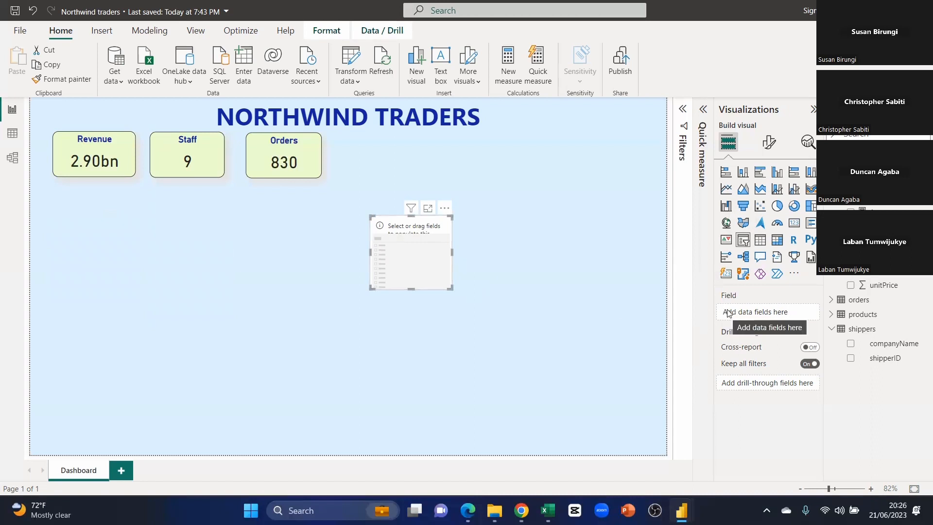
scroll(874, 243, down, 3)
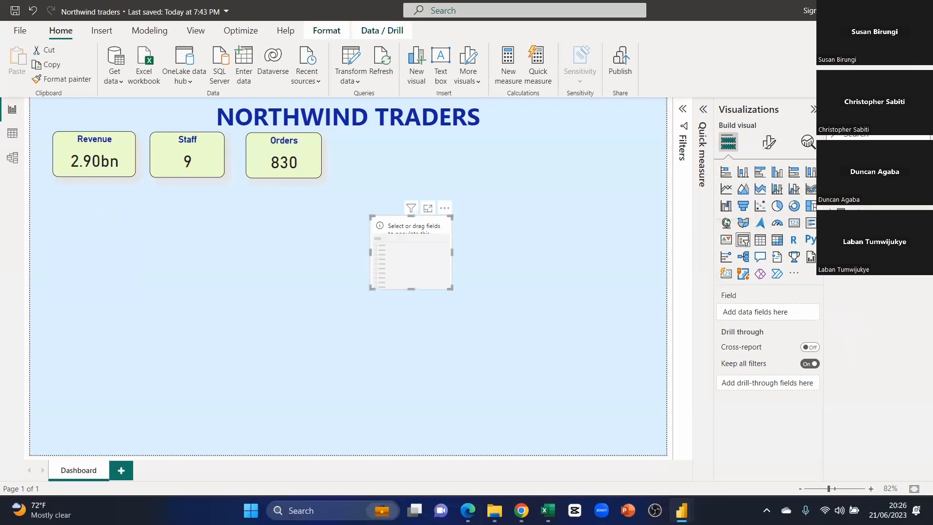
scroll(875, 316, up, 3)
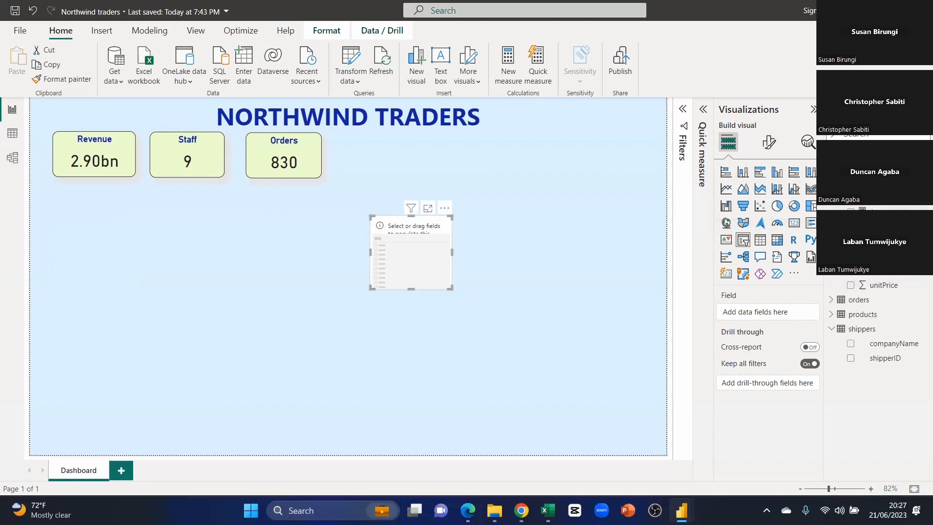
click(831, 212)
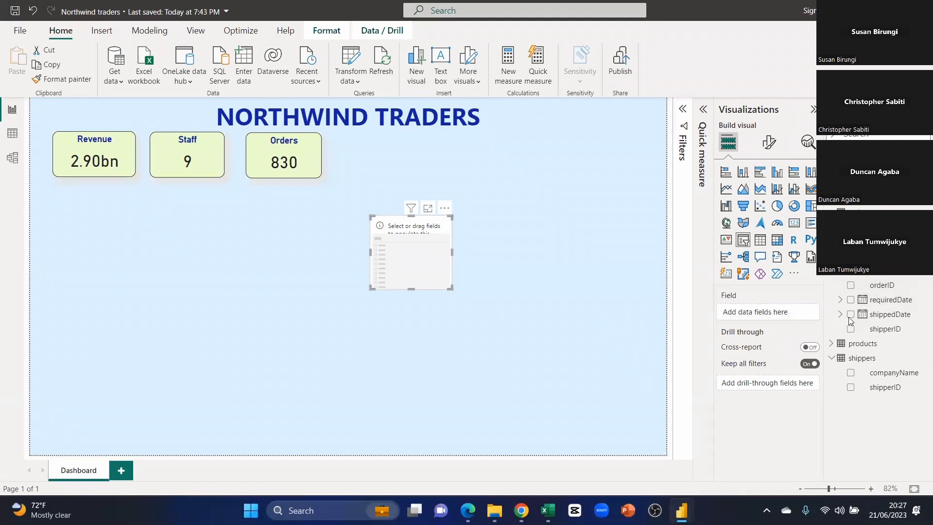
drag(887, 278, 778, 312)
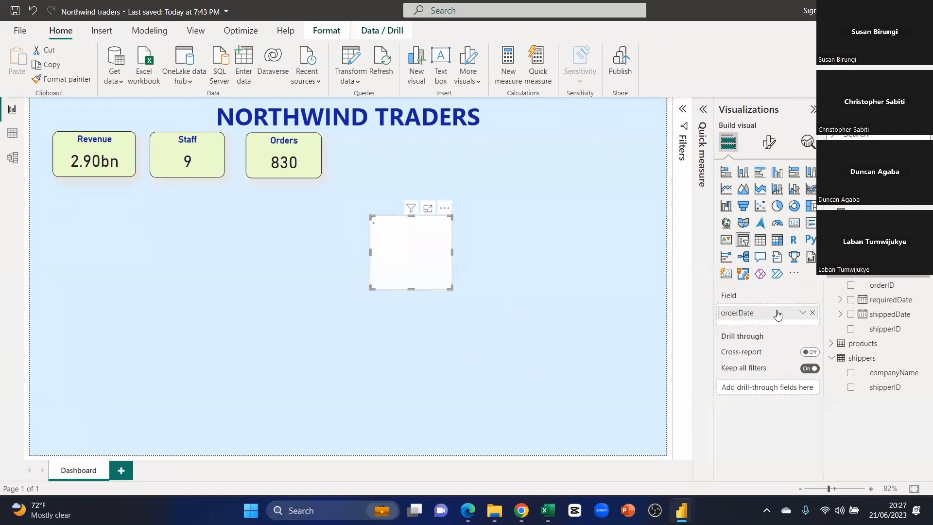
Make the orderDate slicer wider and shorter and place it on the far side of the card row, under the title.
drag(451, 253, 569, 238)
mouse_move(567, 288)
mouse_down()
mouse_move(570, 268)
mouse_move(574, 276)
mouse_up()
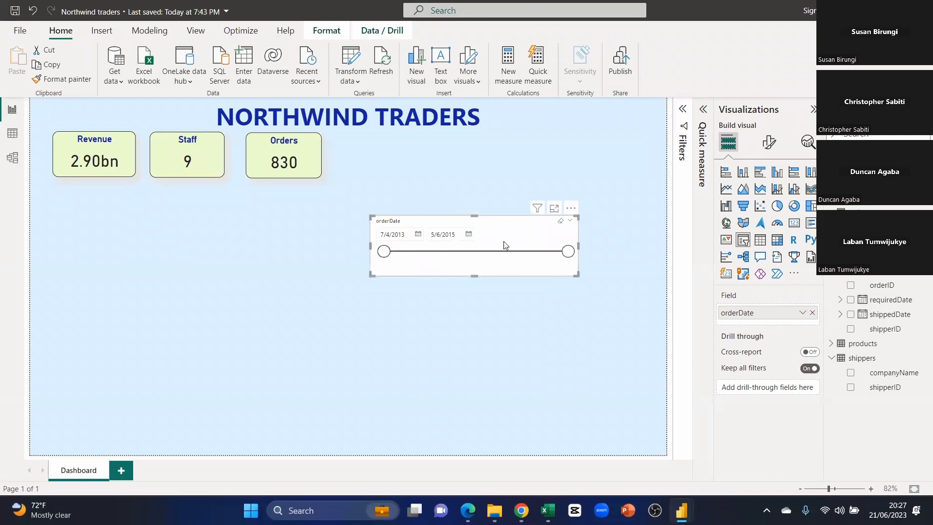
drag(508, 221, 590, 126)
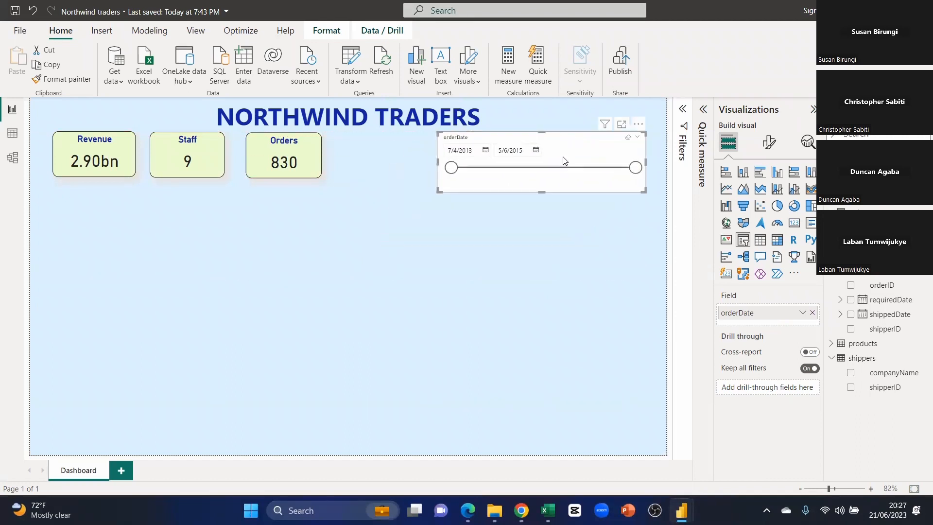
Test the orderDate slicer by moving its end date back to 12/7/2014 and further to 5/24/2014.
drag(635, 167, 594, 168)
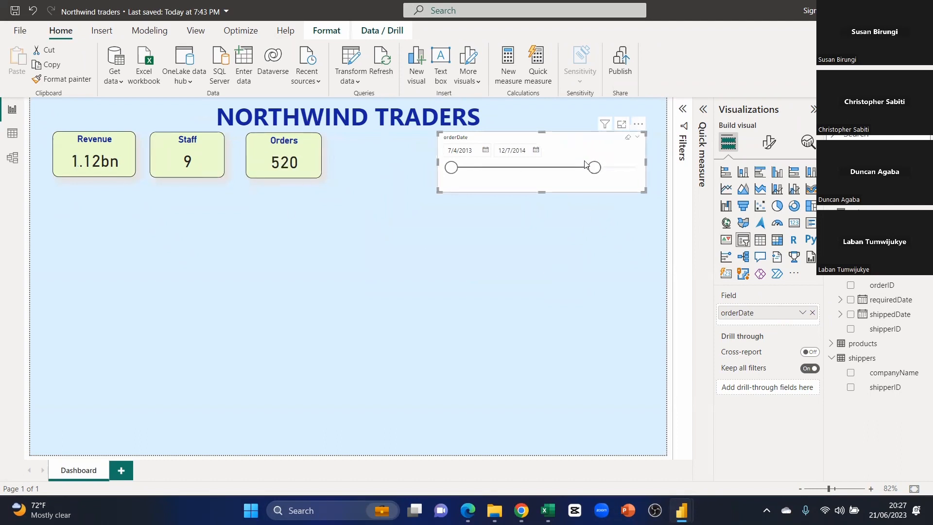
drag(594, 168, 541, 167)
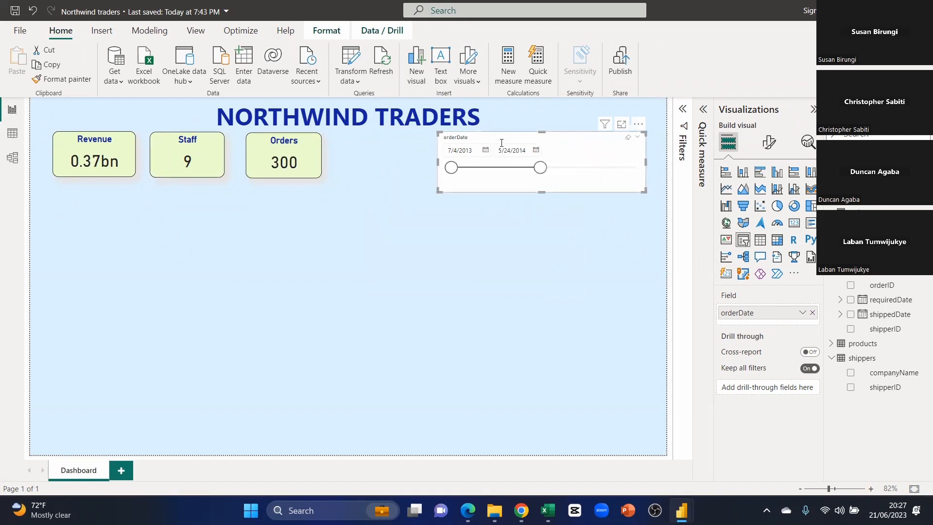
Pick 7/31/2013 as the slicer's end date from the calendar, and restore the full range ending 5/6/2015.
click(485, 150)
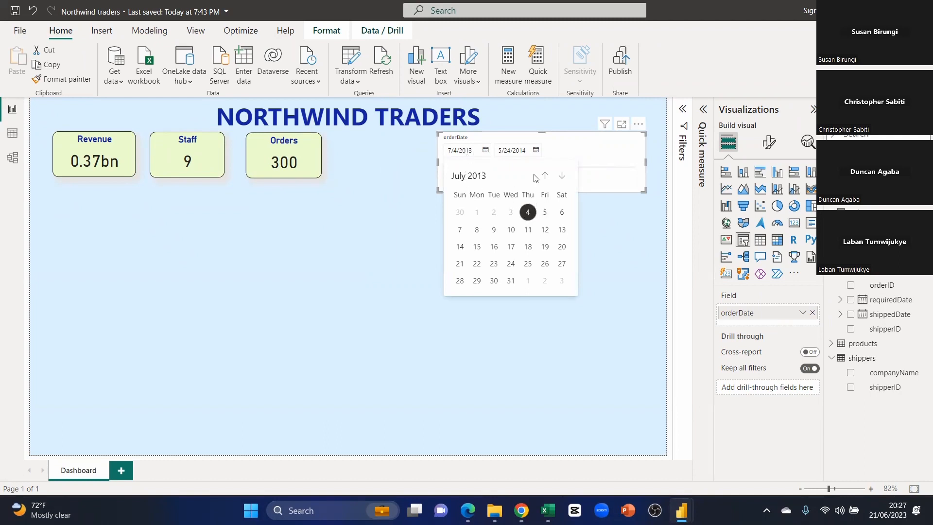
click(536, 150)
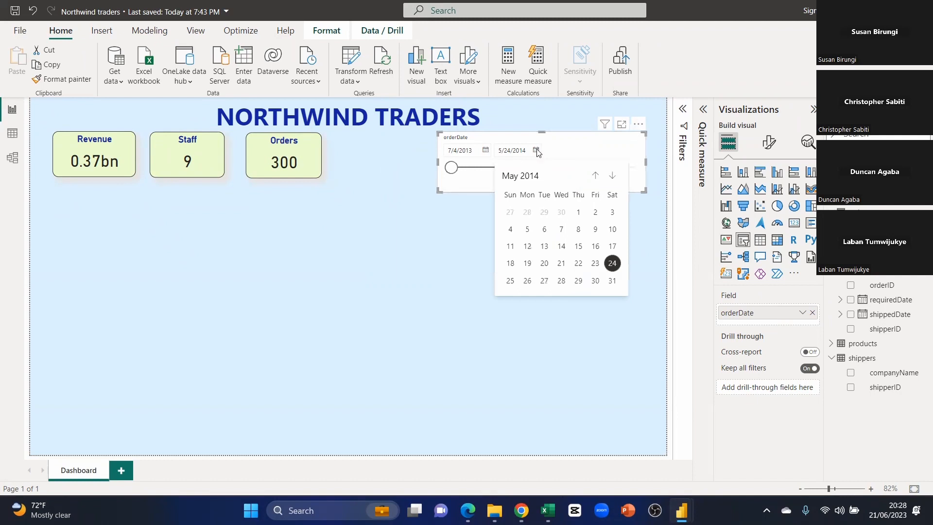
click(594, 176)
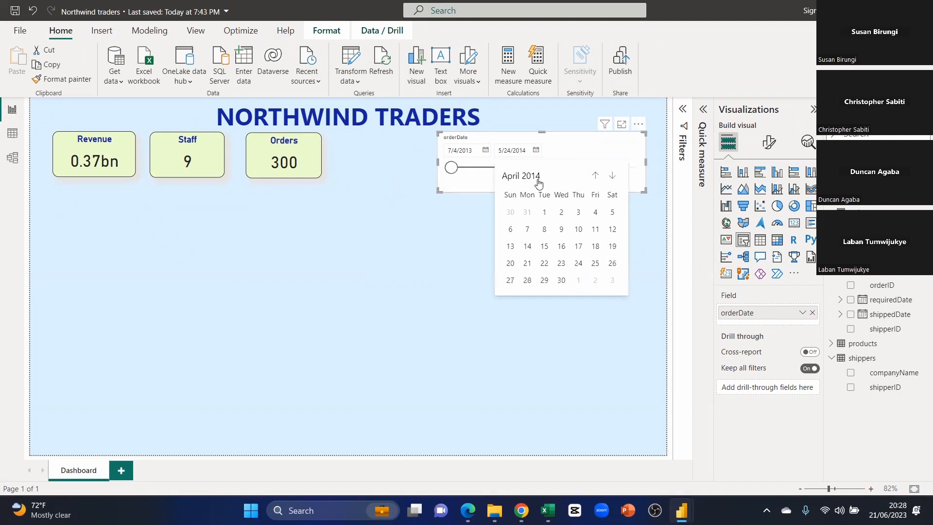
click(517, 177)
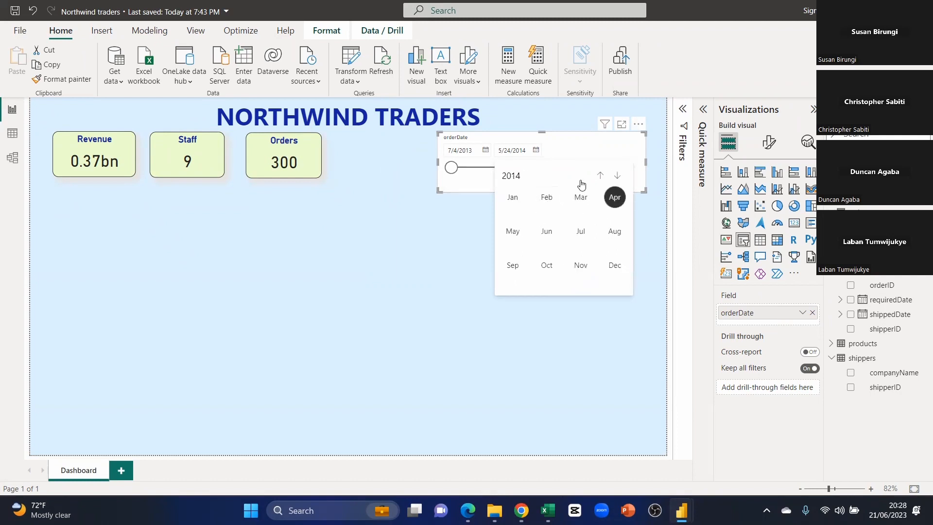
click(599, 176)
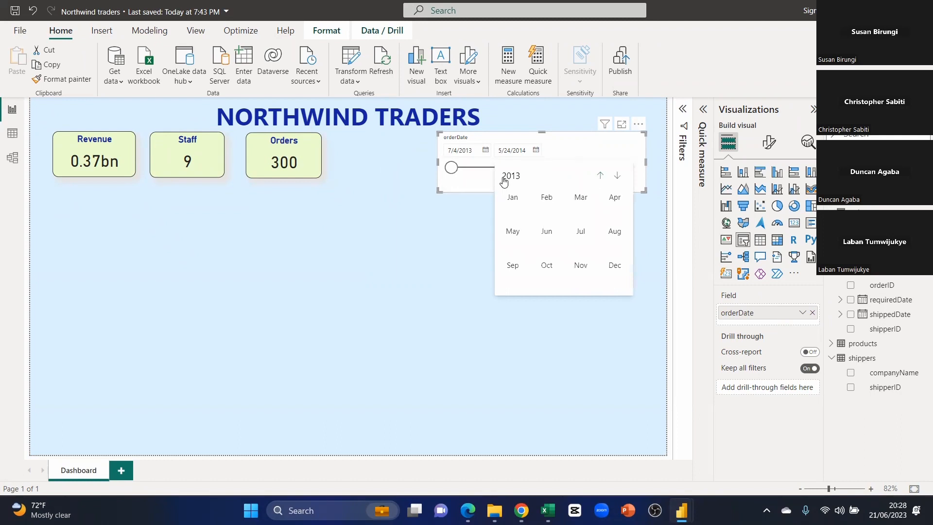
click(608, 204)
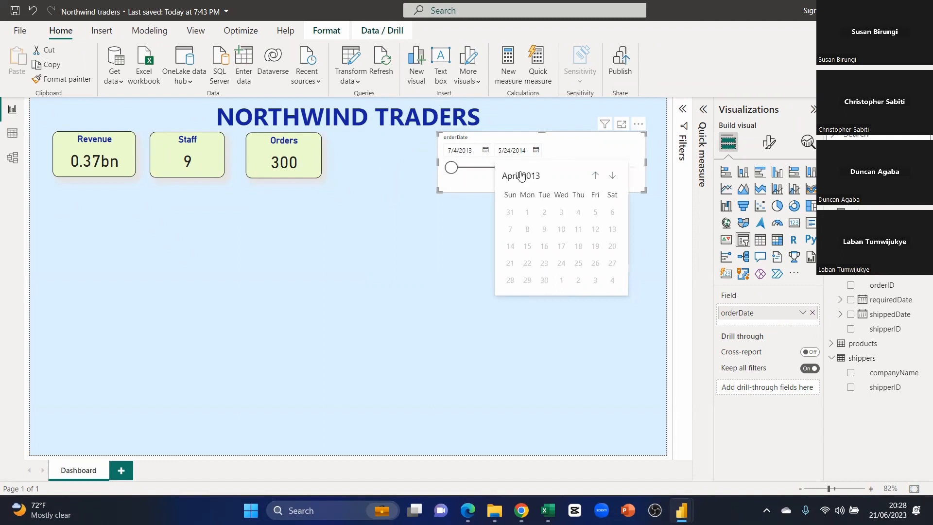
click(608, 178)
click(608, 179)
click(608, 178)
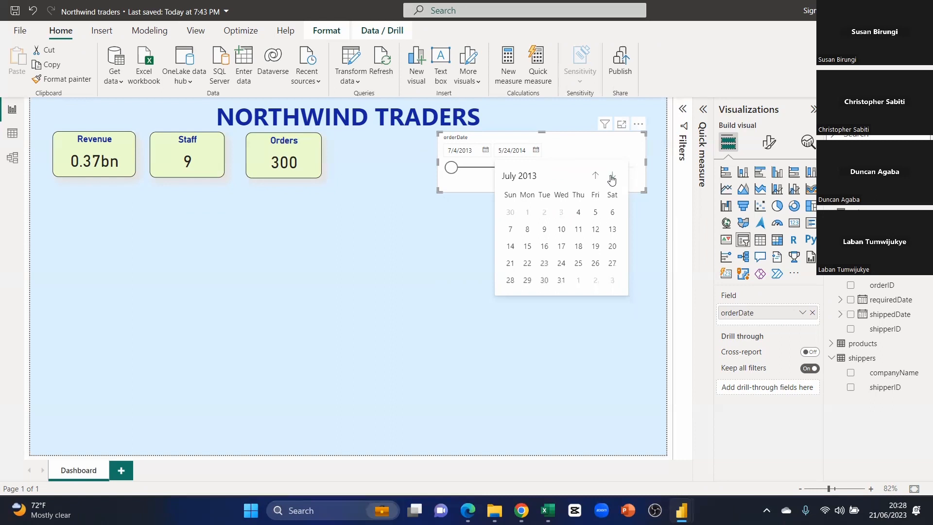
click(561, 279)
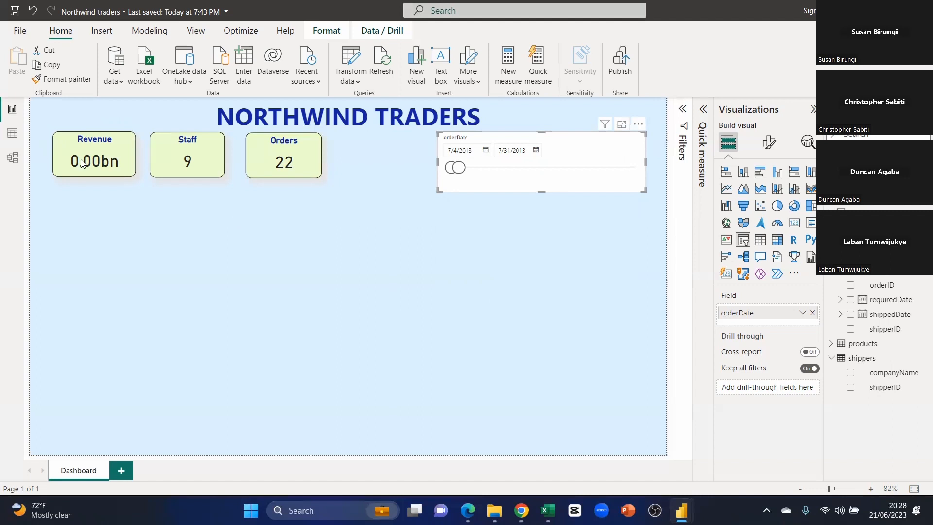
drag(458, 167, 636, 169)
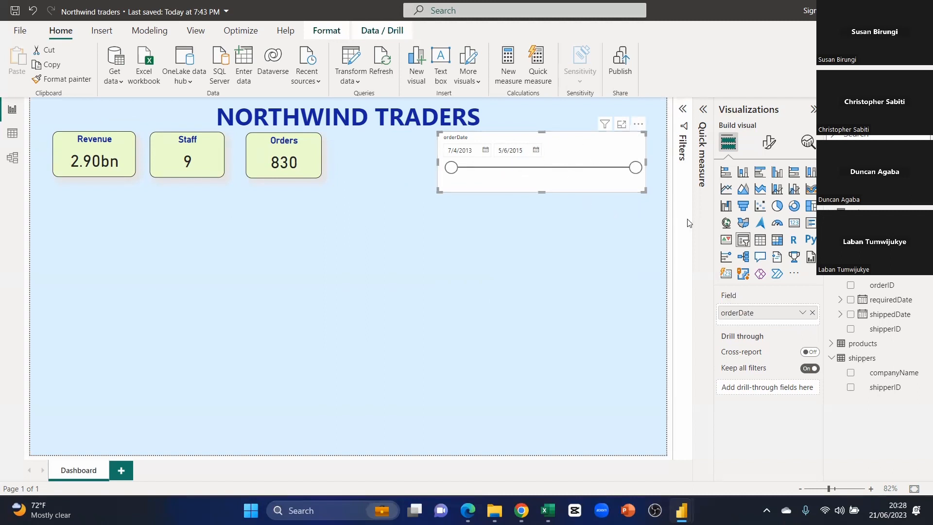
Turn off the slicer header and reduce the slicer's height to about that of the cards.
click(766, 144)
click(807, 252)
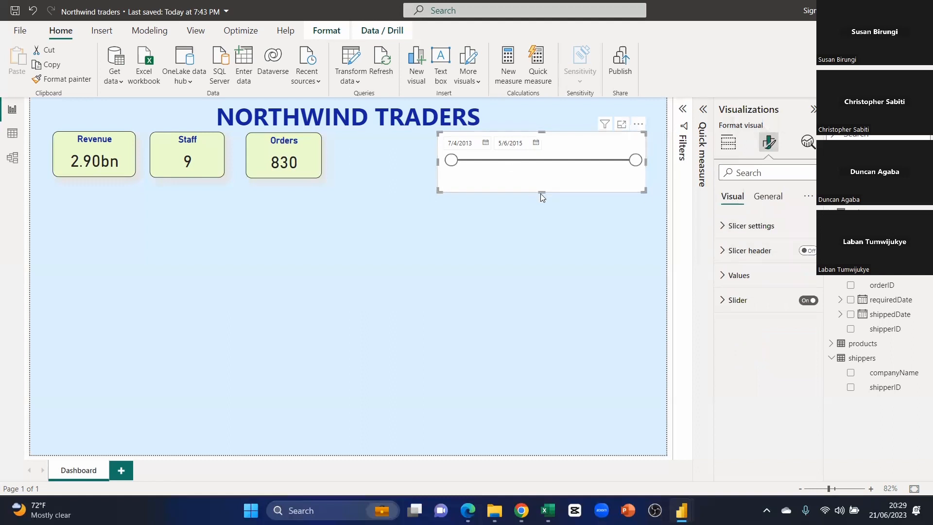
drag(541, 191, 553, 177)
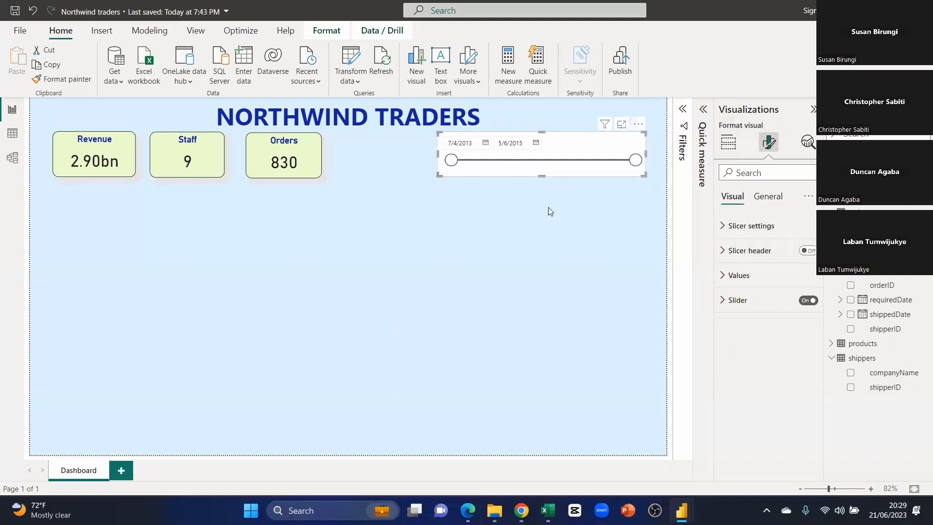
Try the slicer without its slider and switch the slider on again.
click(807, 301)
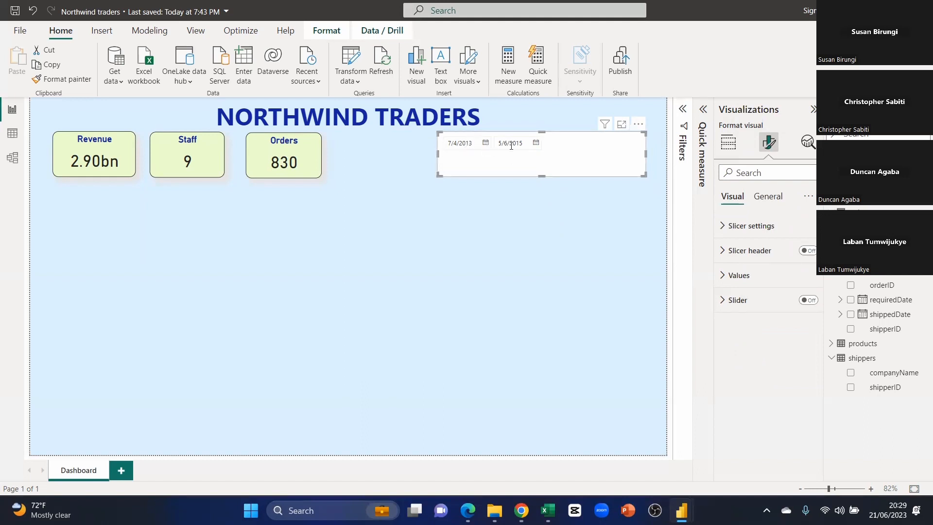
click(803, 302)
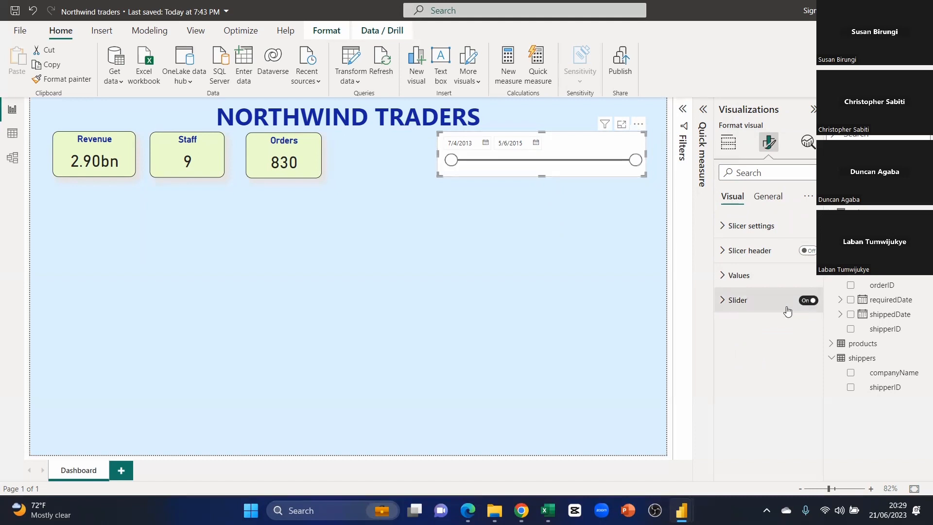
click(746, 277)
click(746, 276)
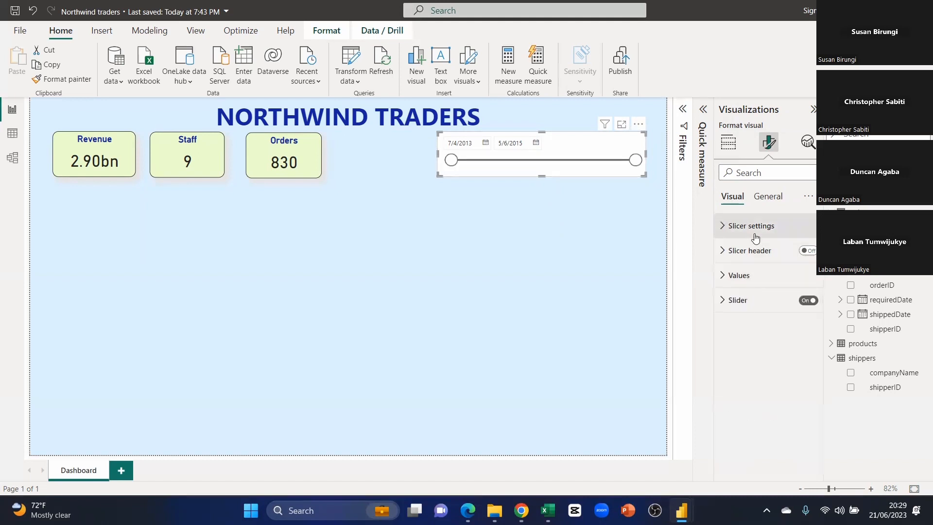
Try the Before slicer style with an end date of 8/16/2014, and return the end date to 5/6/2015.
click(751, 226)
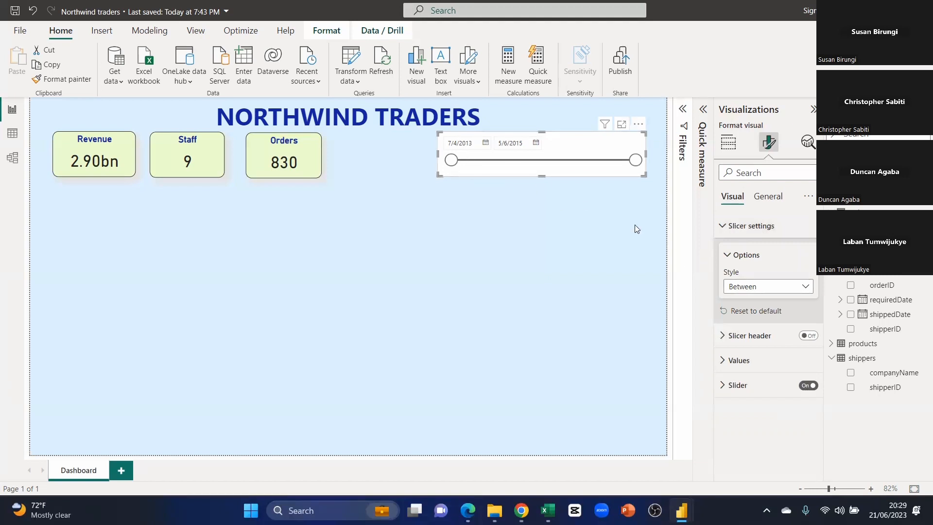
click(781, 292)
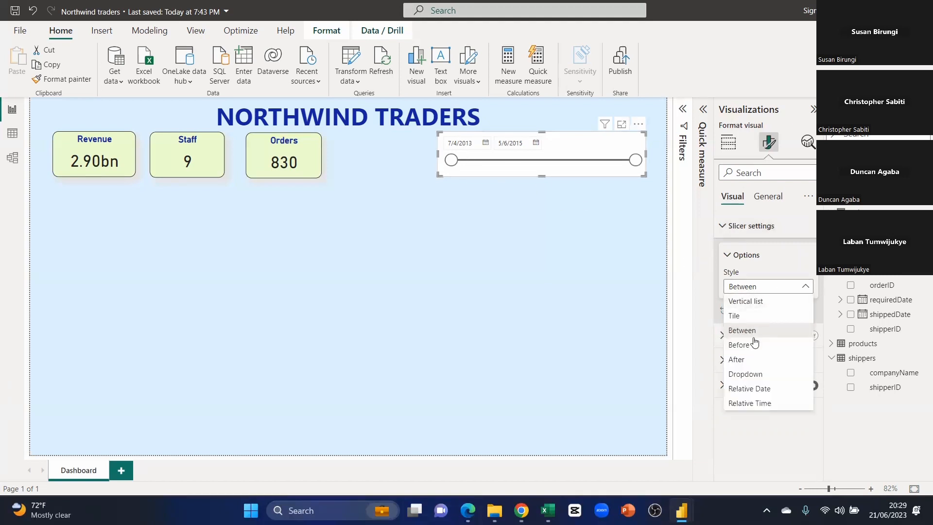
click(738, 345)
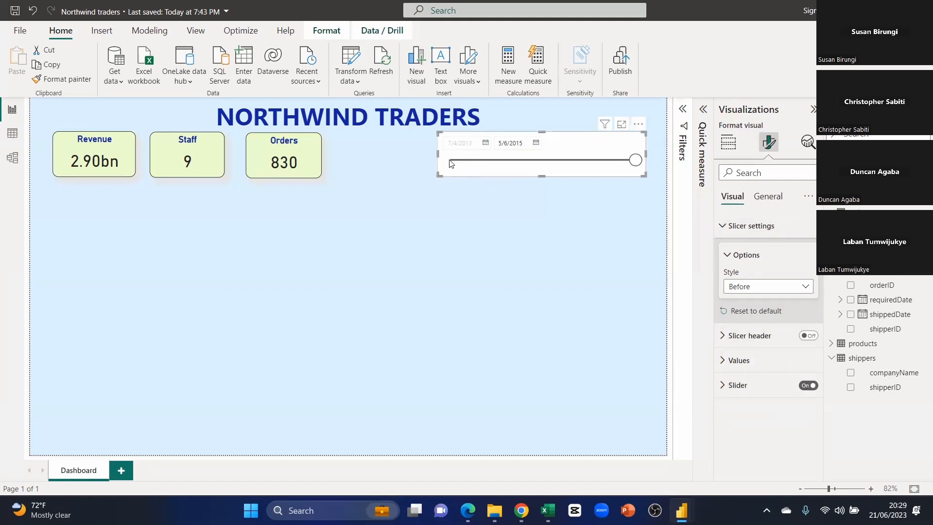
drag(635, 161, 563, 161)
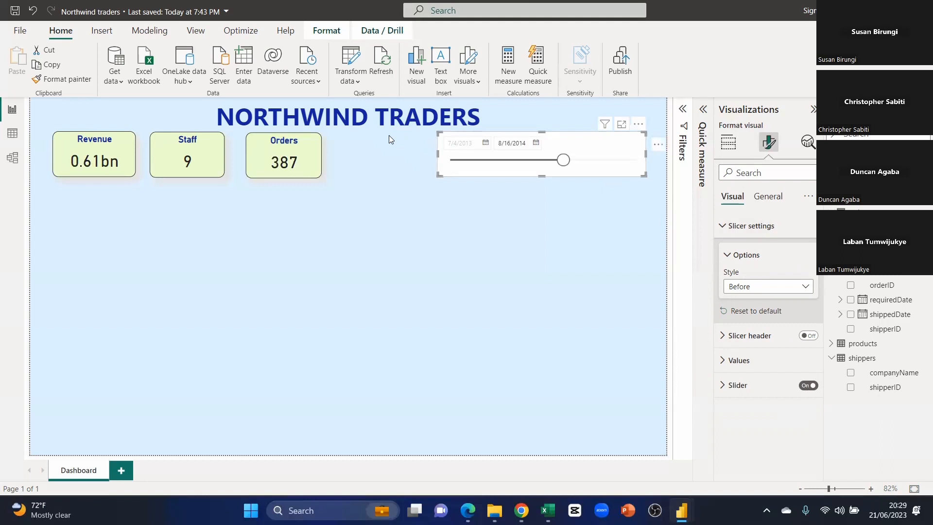
drag(563, 161, 636, 162)
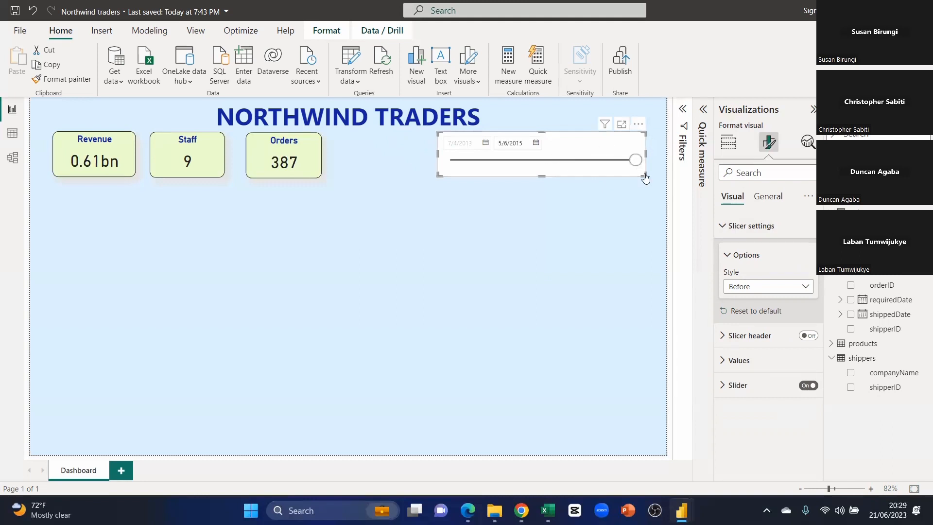
Try the Dropdown style for the orderDate slicer and expand its list of dates.
click(736, 287)
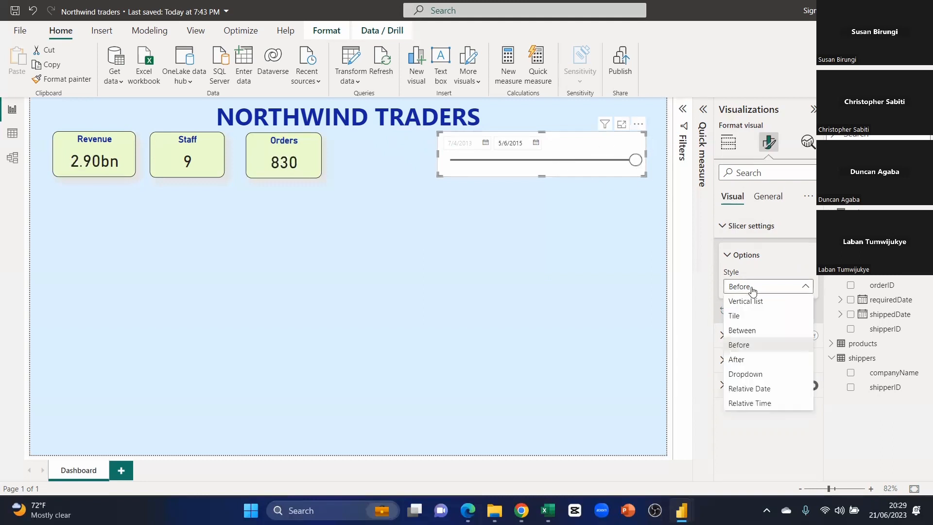
click(750, 375)
click(635, 146)
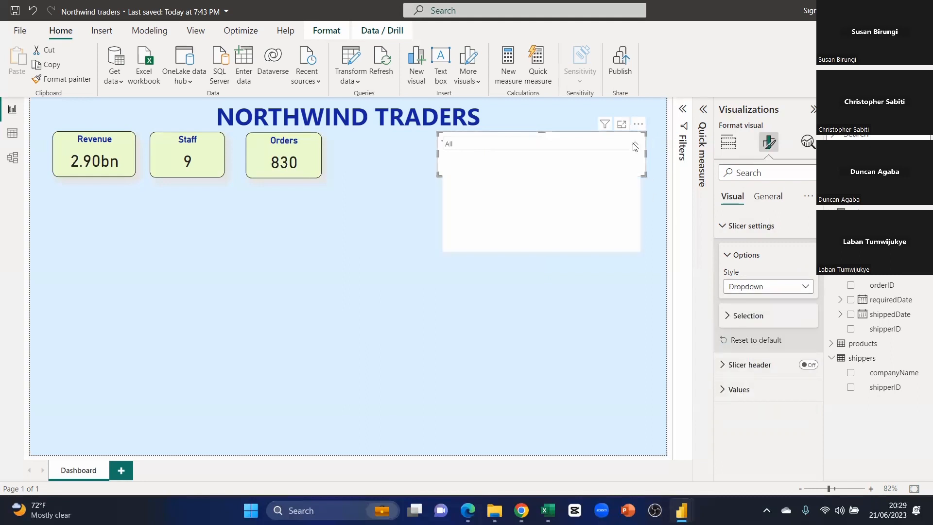
click(470, 283)
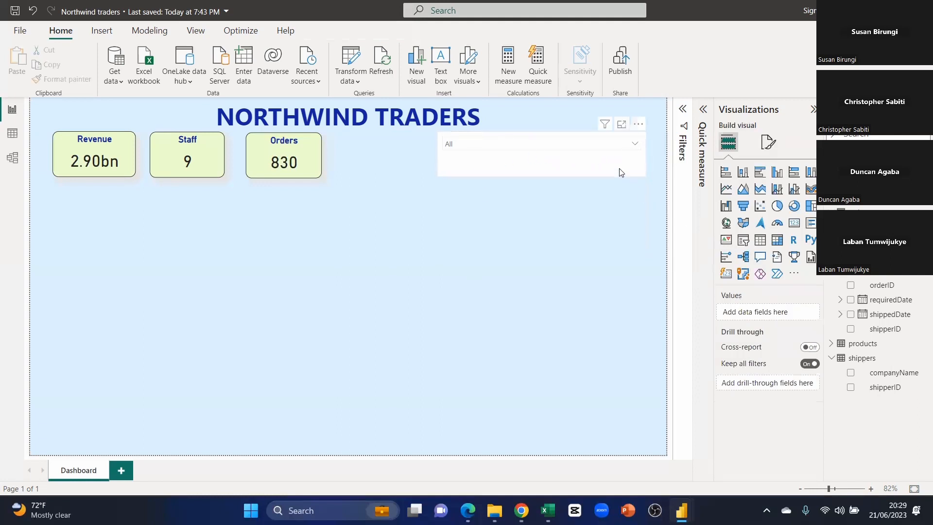
Set the orderDate slicer's style to Between.
click(619, 173)
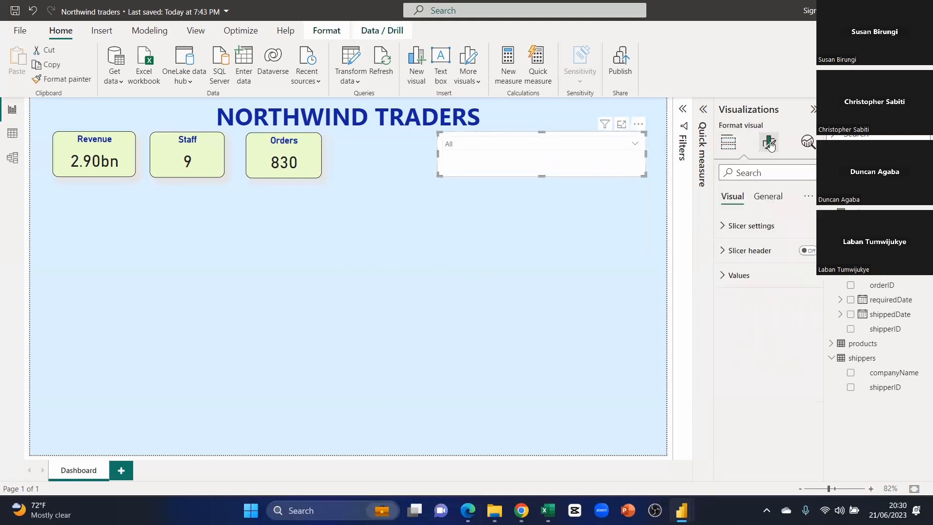
click(758, 225)
click(776, 286)
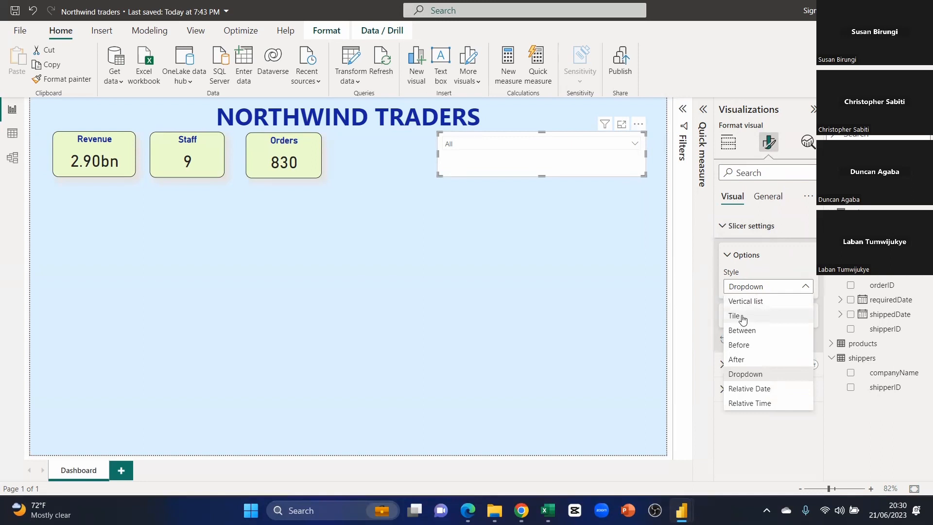
click(749, 331)
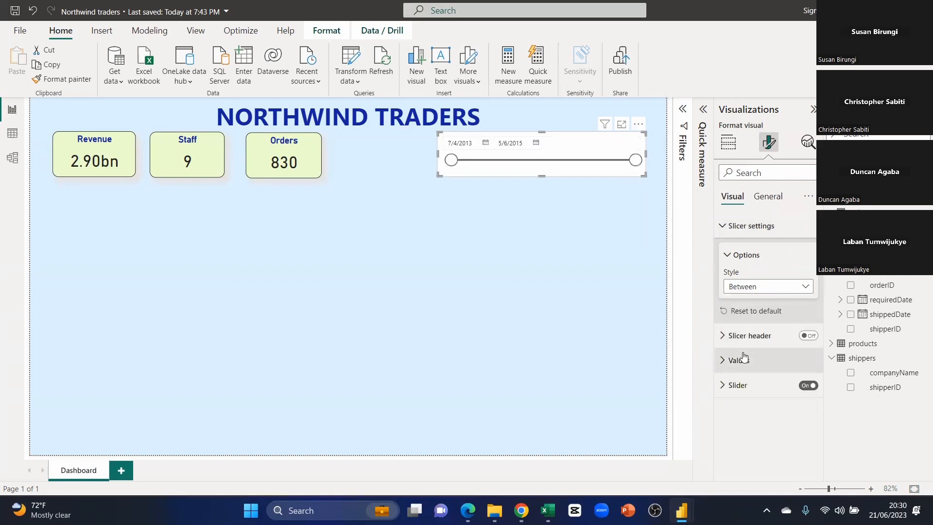
Find the background settings among the orderDate slicer's format options and switch off its Effects background.
click(768, 198)
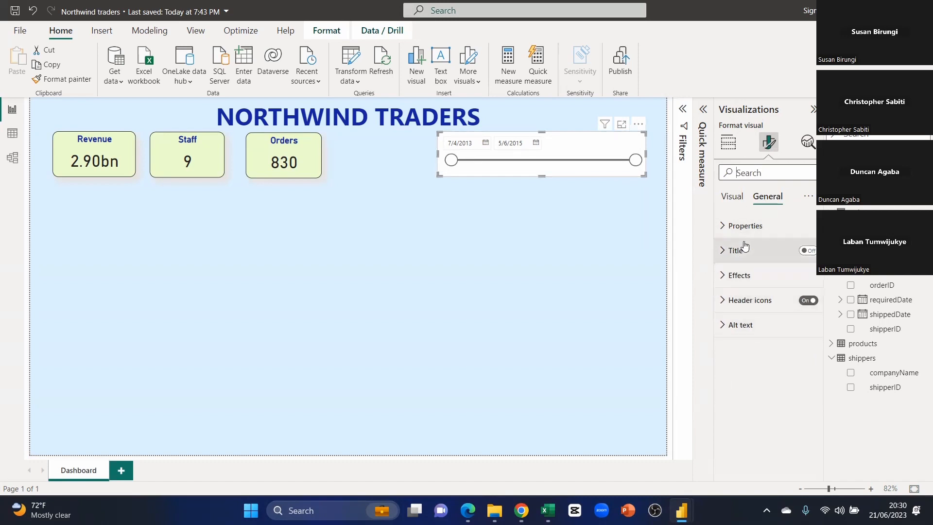
click(756, 173)
text(back)
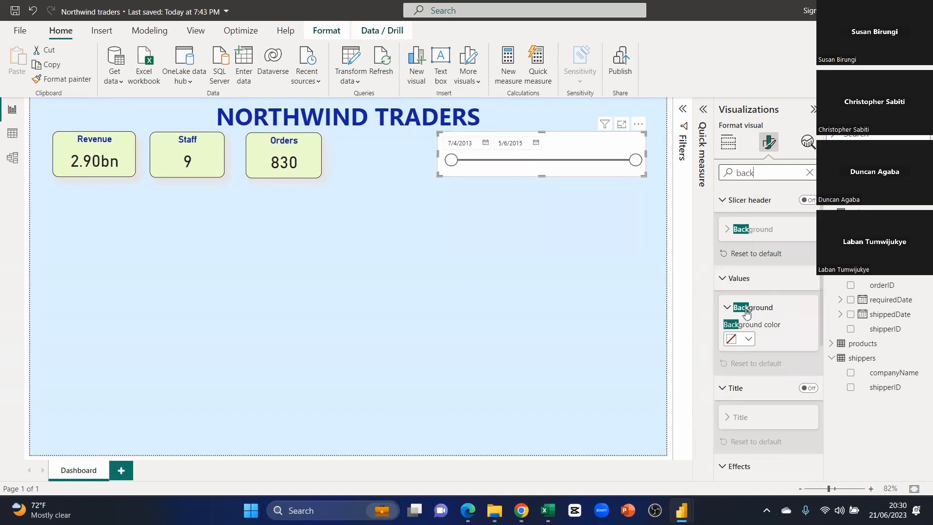
scroll(748, 306, down, 1)
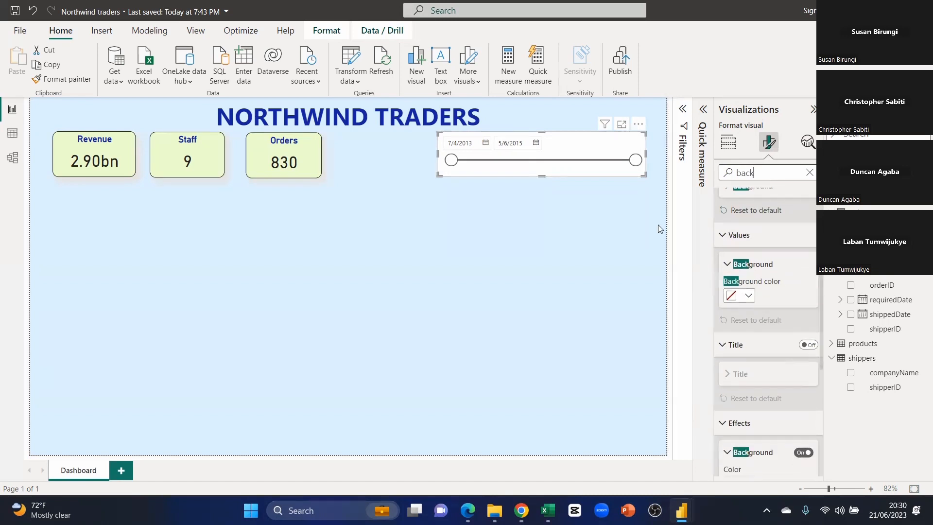
scroll(741, 277, up, 1)
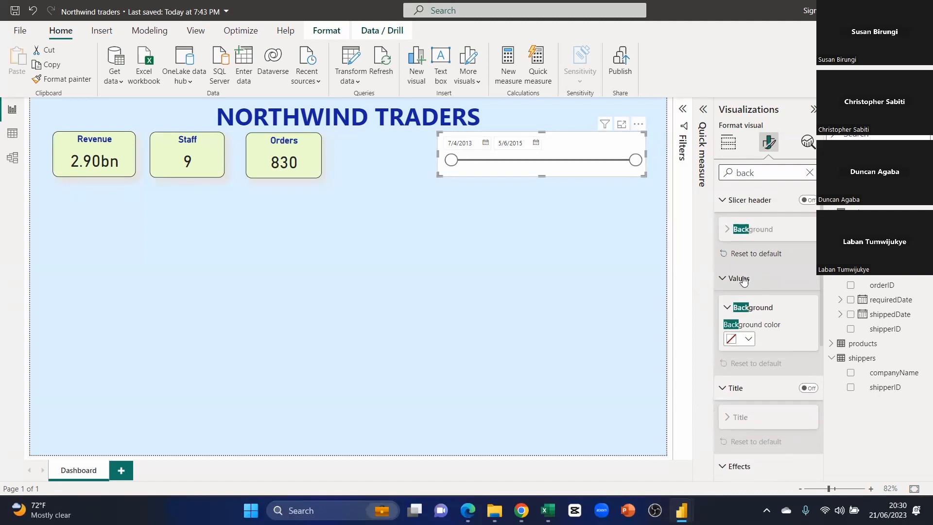
scroll(758, 301, down, 3)
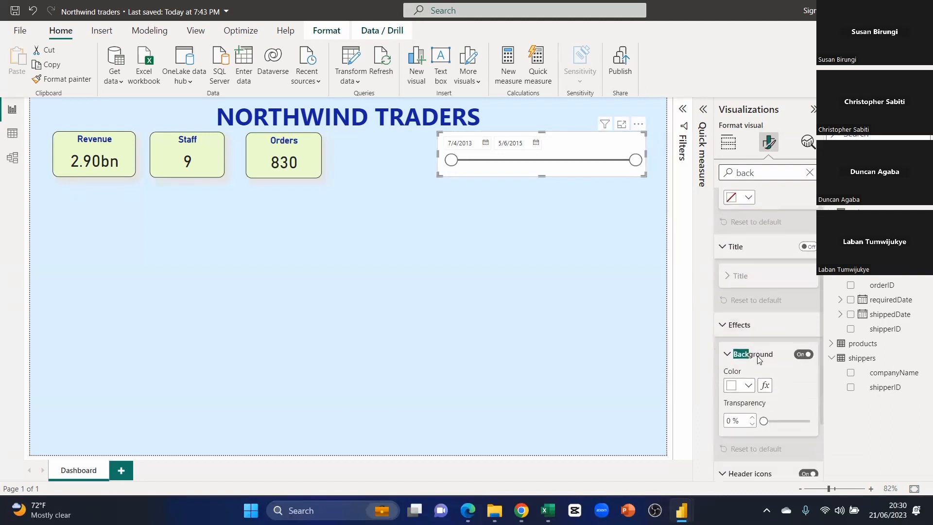
scroll(761, 357, down, 2)
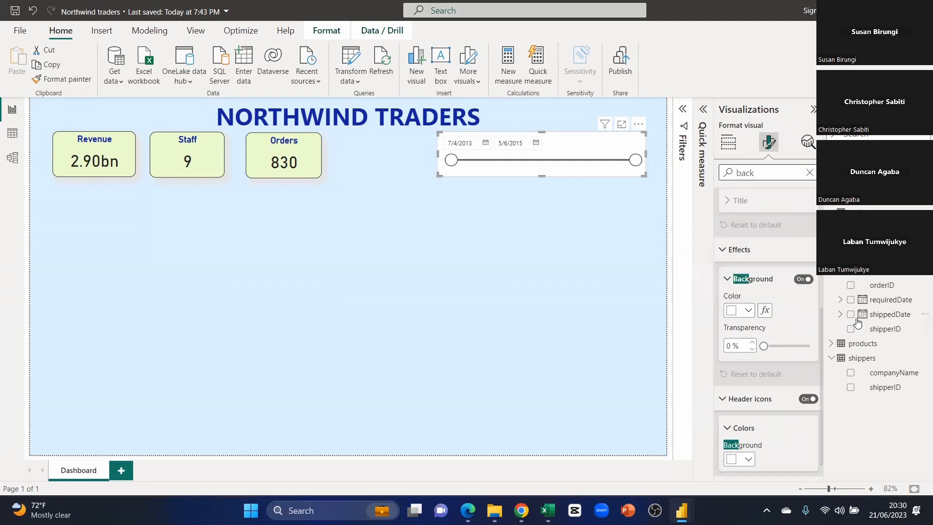
click(802, 280)
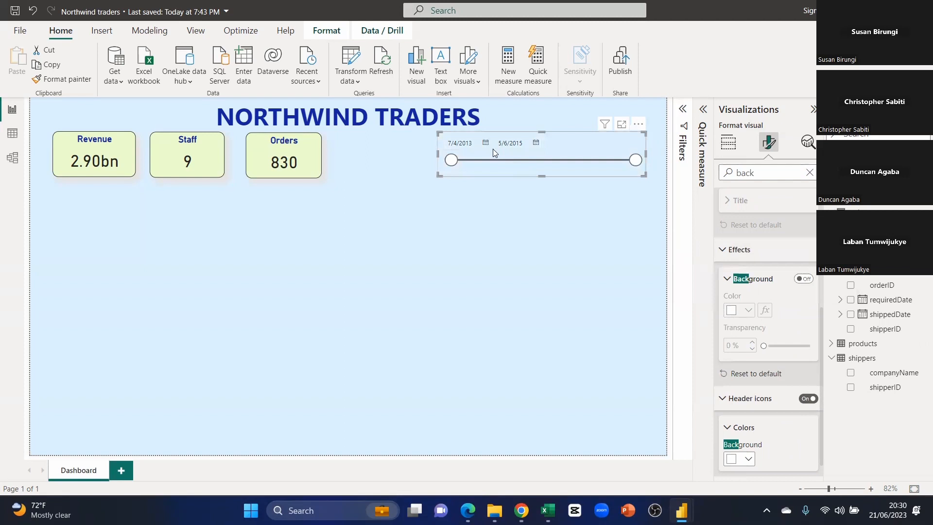
click(496, 343)
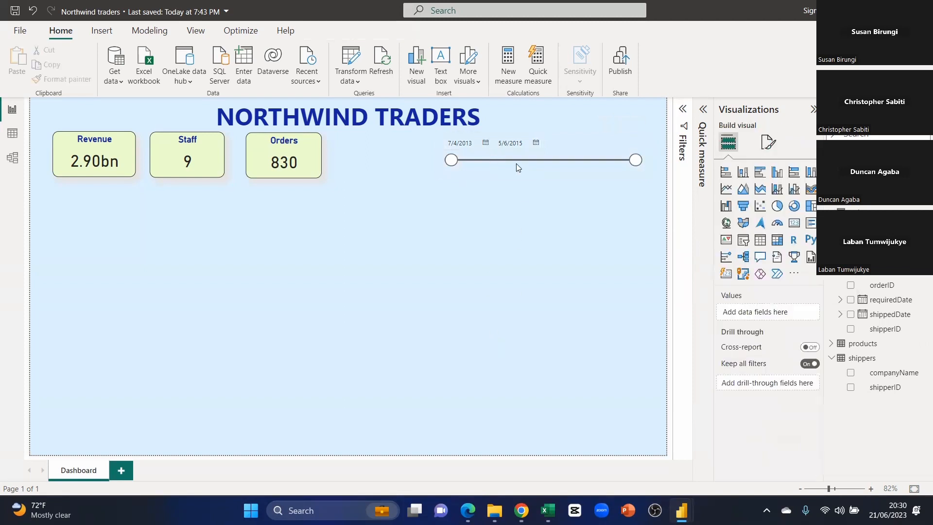
Narrow the orderDate slicer and move it into the page's upper-right corner, beside the NORTHWIND TRADERS title.
click(618, 171)
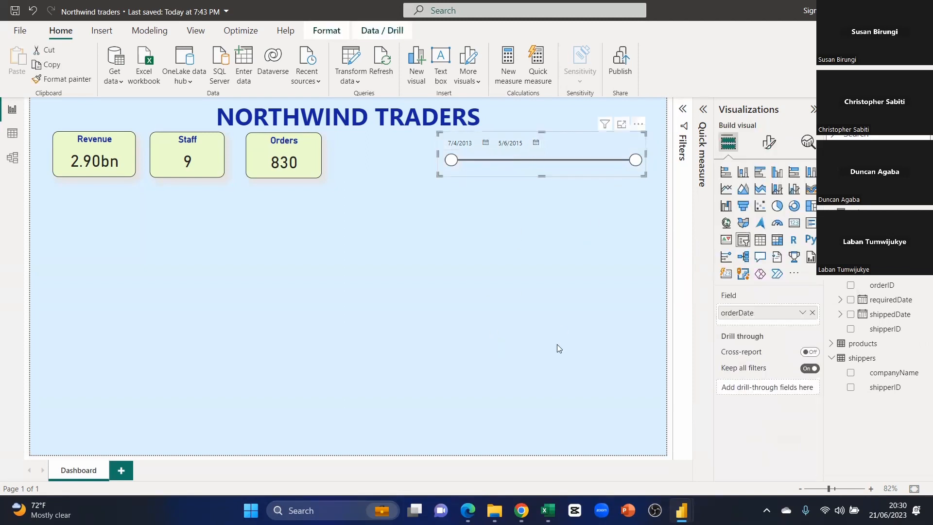
drag(644, 133, 634, 115)
click(587, 228)
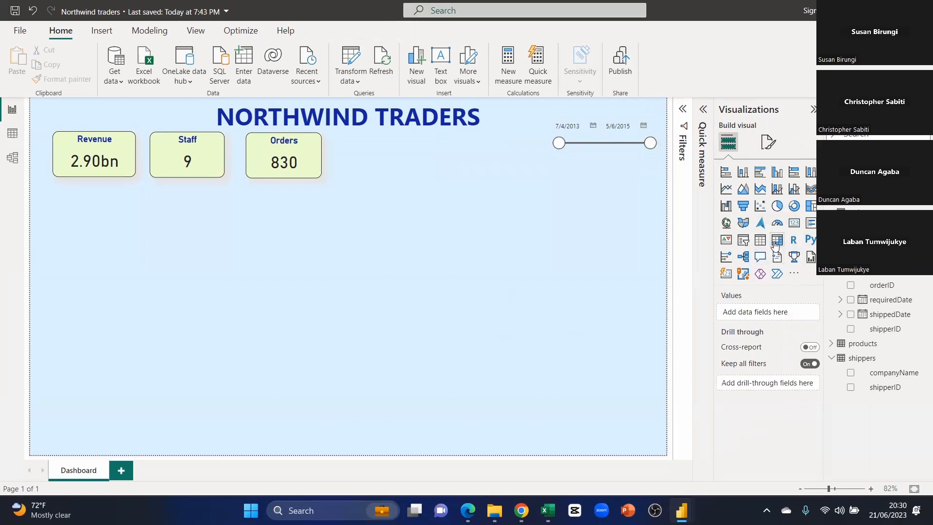
Add a second slicer near the middle of the page, below the Orders card, using companyName from the shippers table.
click(742, 240)
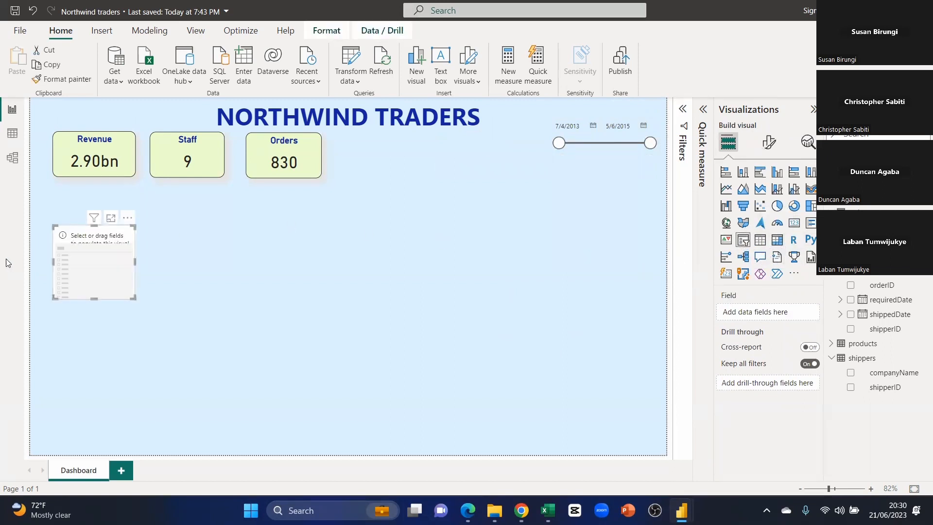
drag(116, 256, 348, 261)
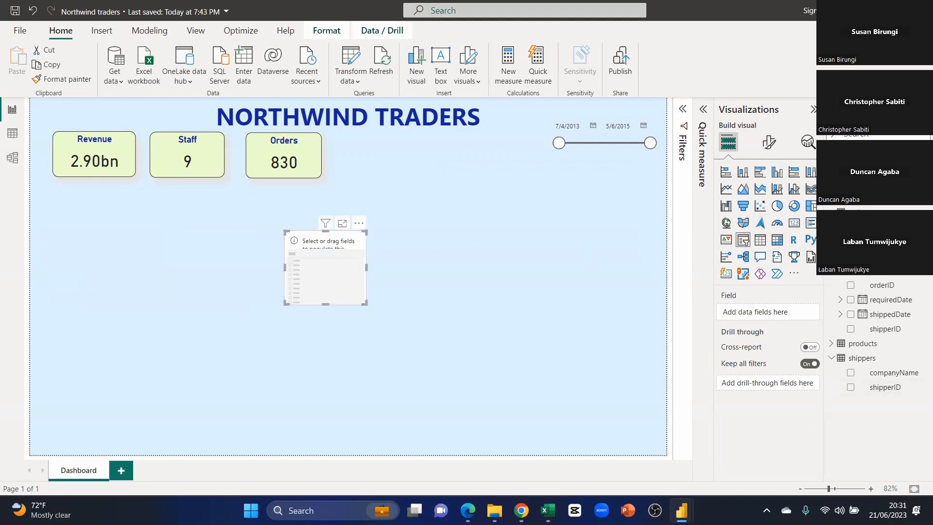
click(831, 213)
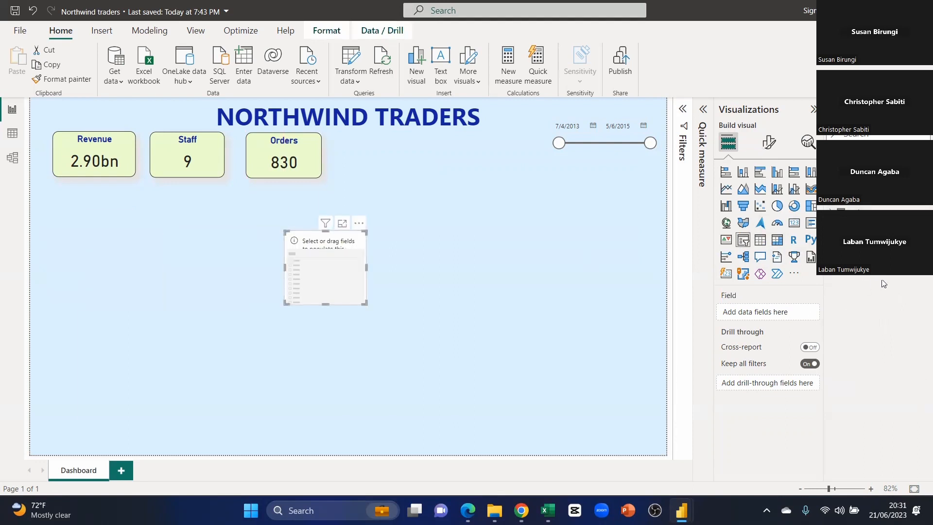
drag(864, 278, 765, 317)
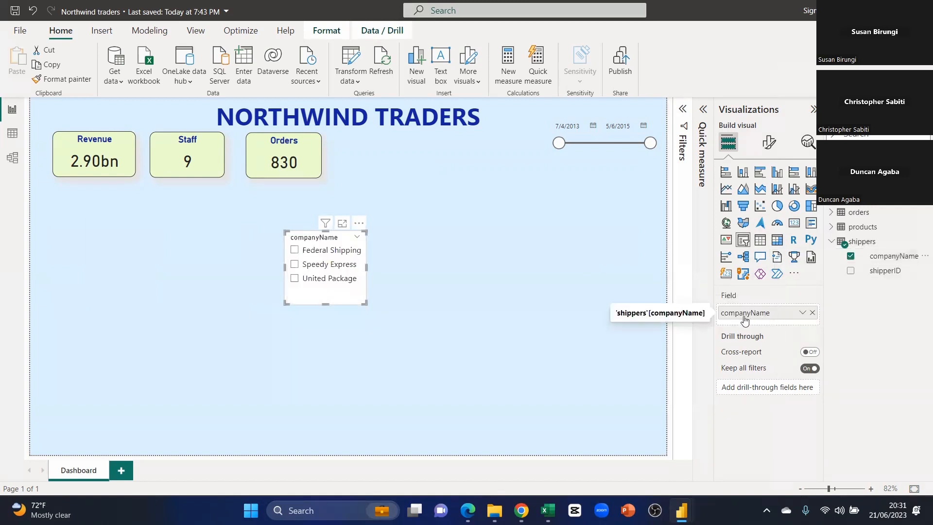
Open the companyName field's display name for renaming in the shippers slicer.
double_click(744, 316)
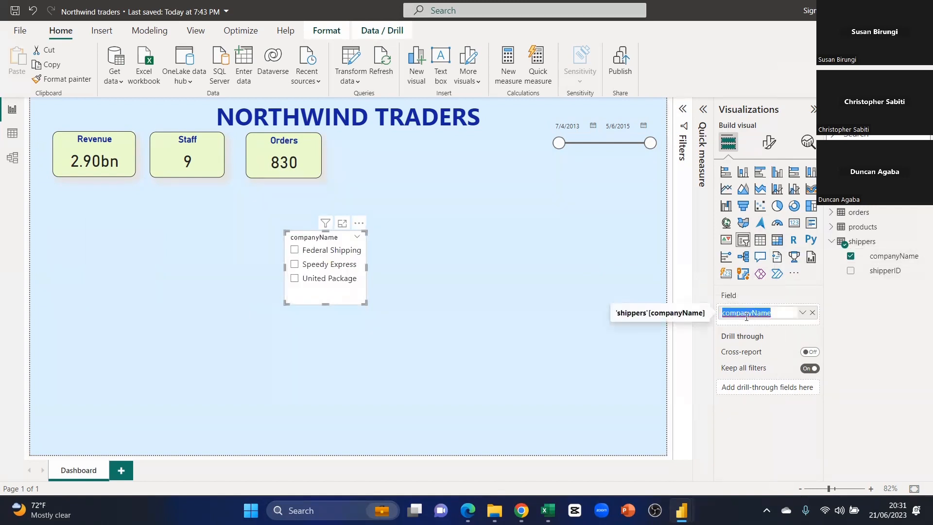
Rename the shipper slicer's field as Vessel, widen the slicer and move it below the date range slicer.
text(S)
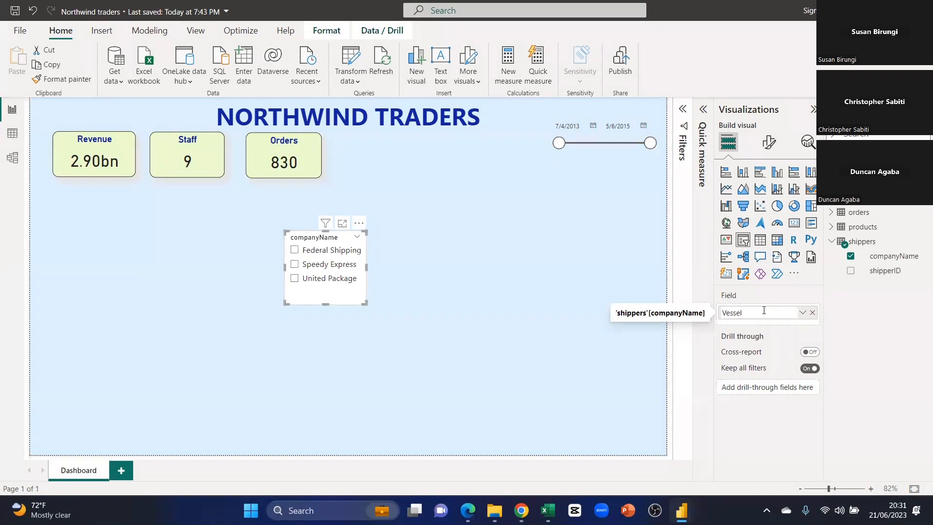
key(Return)
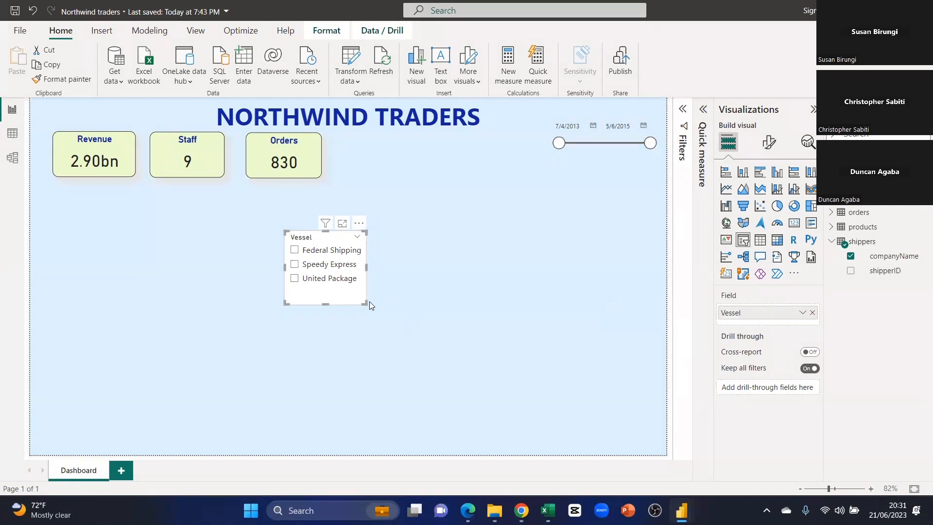
drag(366, 302, 389, 295)
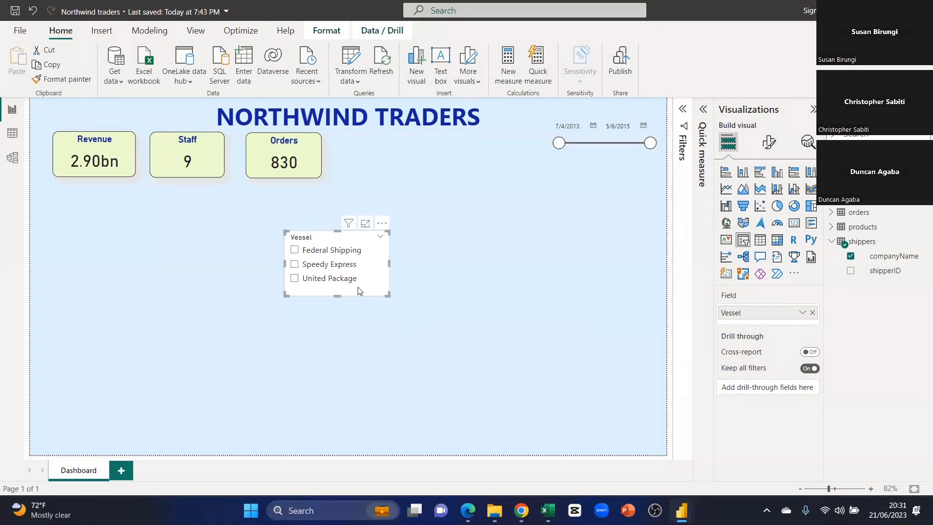
drag(327, 239, 566, 219)
Test the Vessel slicer with Federal Shipping, Speedy Express and United Package one by one, and clear the selection.
click(531, 230)
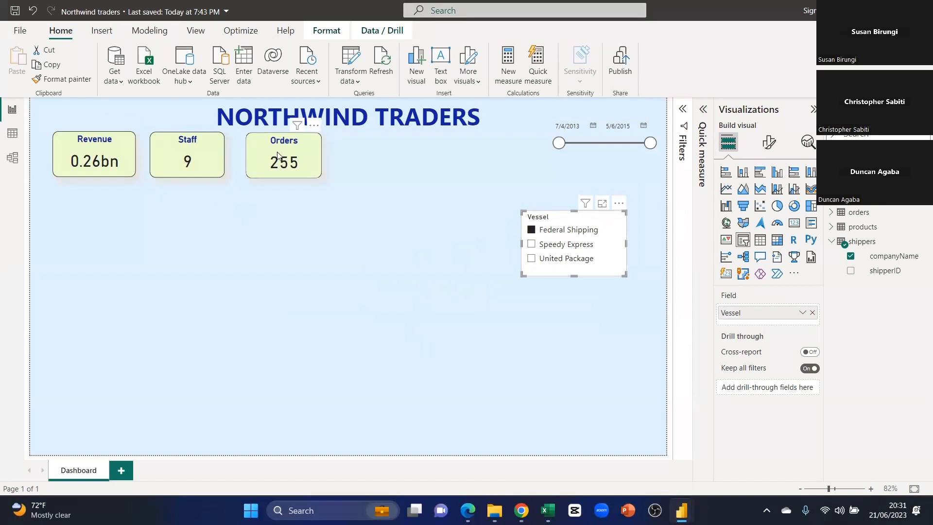
click(531, 244)
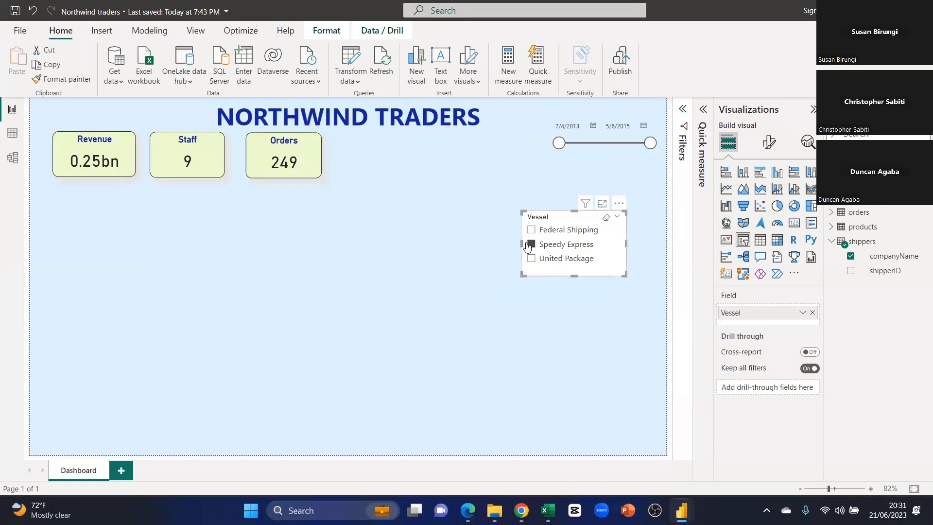
click(532, 259)
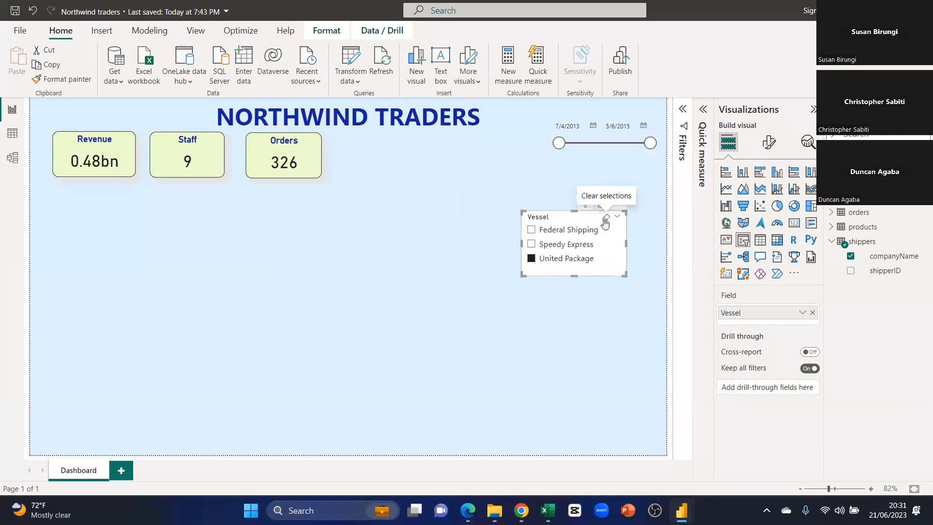
click(608, 220)
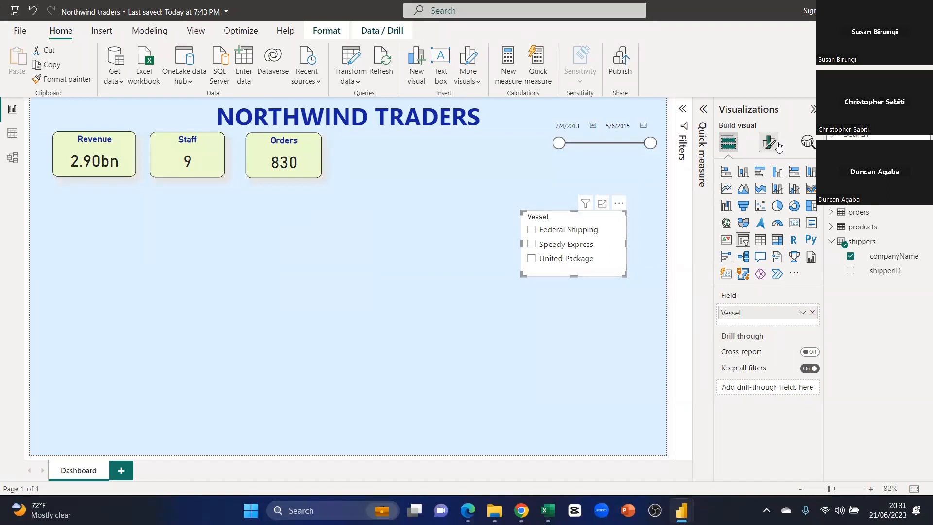
Change the Vessel slicer's style to Dropdown, resize it to a shallow box and check its list of shippers.
click(772, 143)
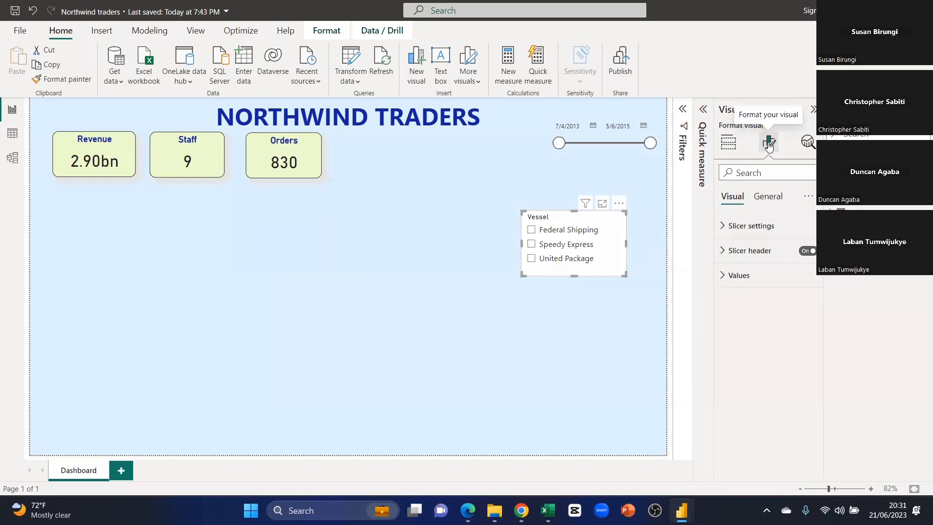
click(732, 229)
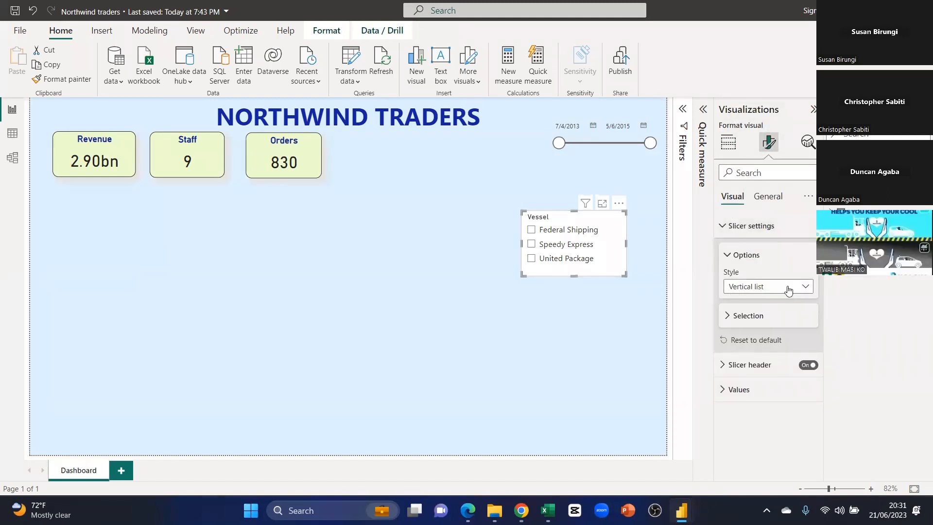
click(784, 292)
click(747, 332)
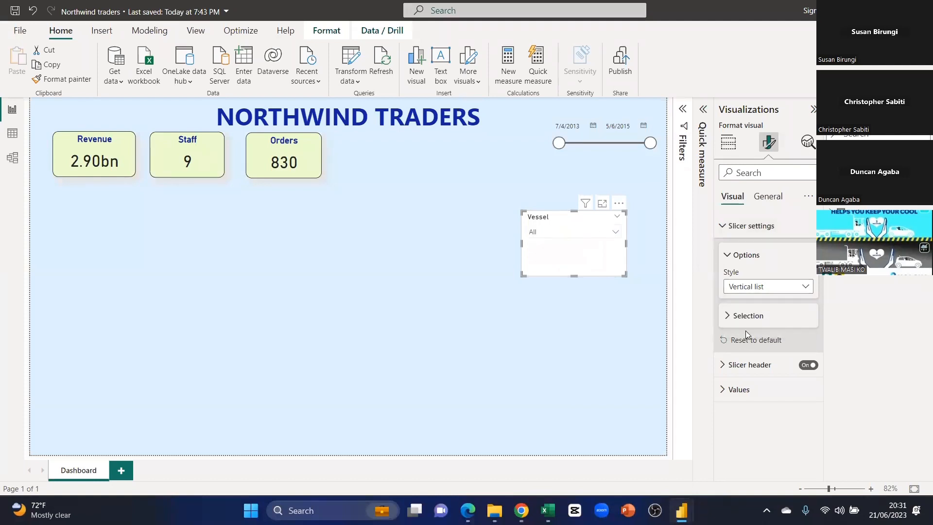
drag(627, 274, 648, 245)
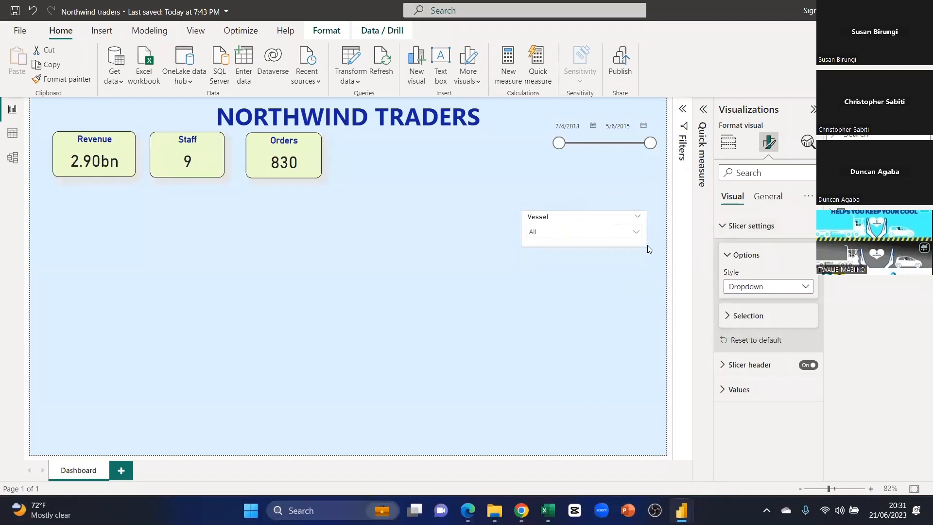
click(636, 232)
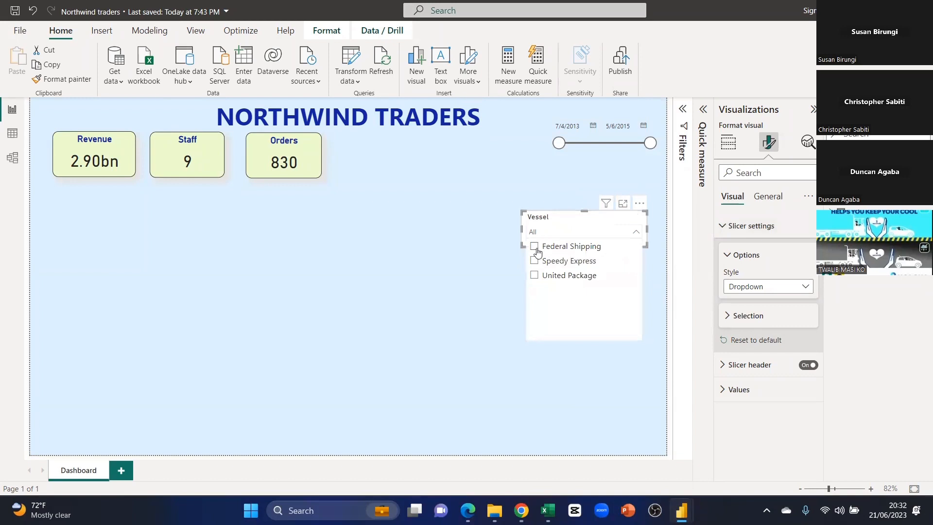
click(478, 271)
Try placing the Vessel slicer directly beneath the date range slicer, narrow it slightly and move it back to open canvas.
drag(575, 223, 582, 168)
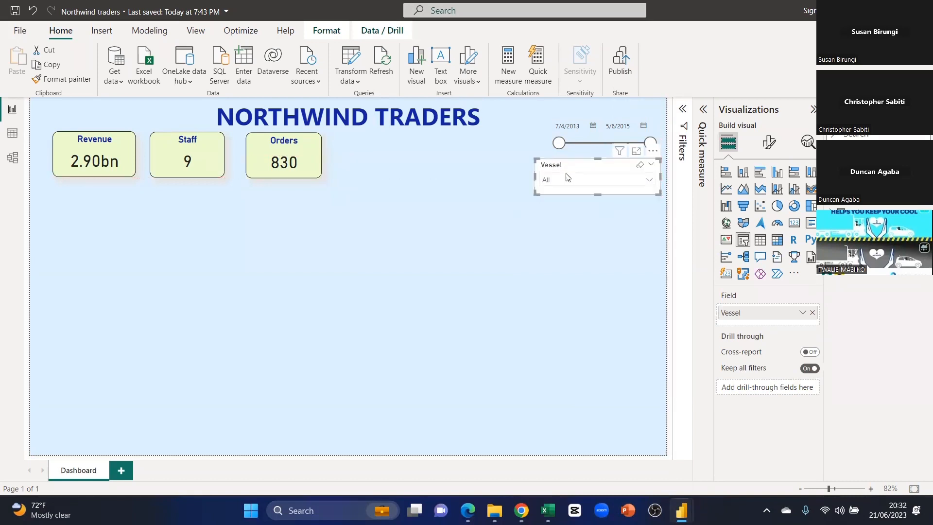
drag(534, 195, 537, 194)
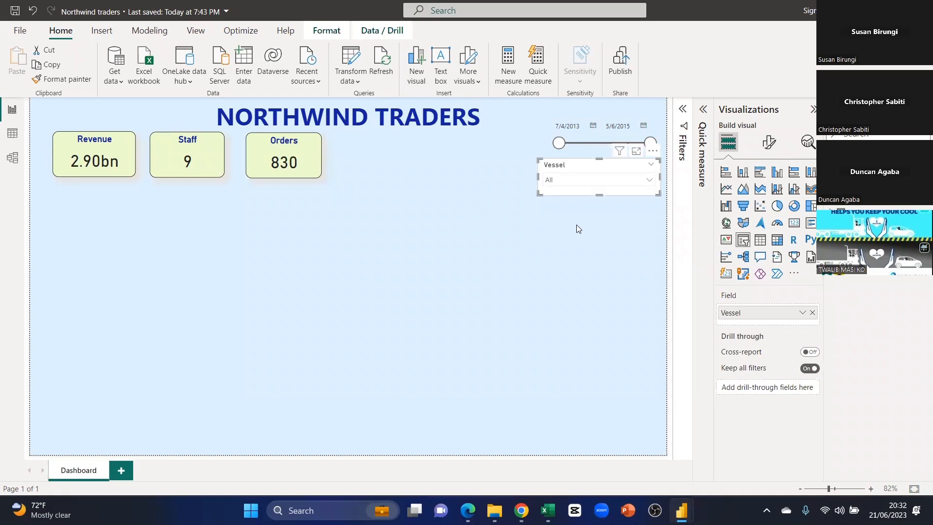
drag(558, 169, 583, 242)
Change the Vessel slicer's style from the slicer settings to Tile.
click(768, 141)
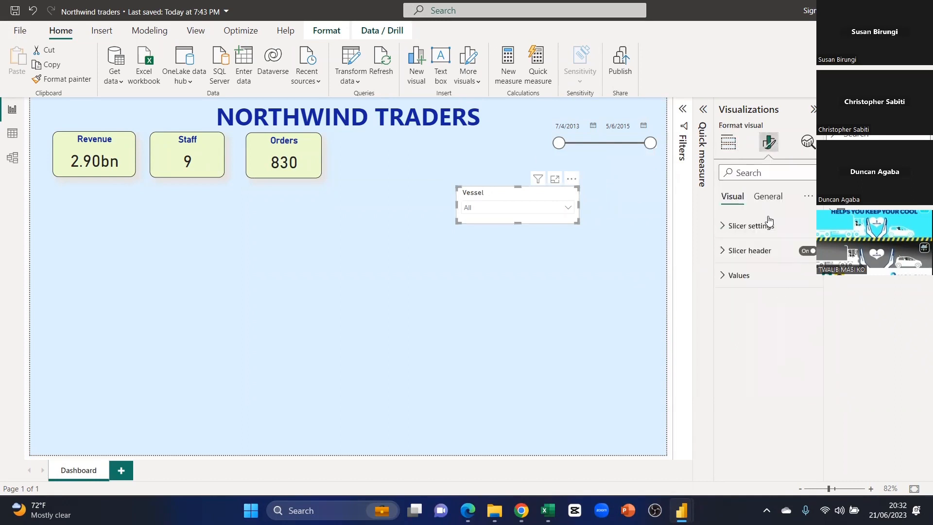
click(765, 222)
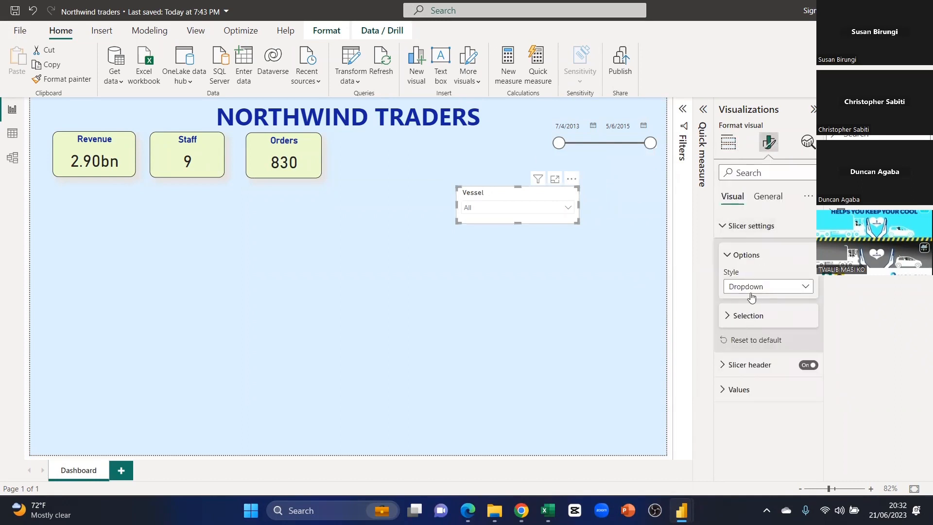
click(751, 288)
click(735, 316)
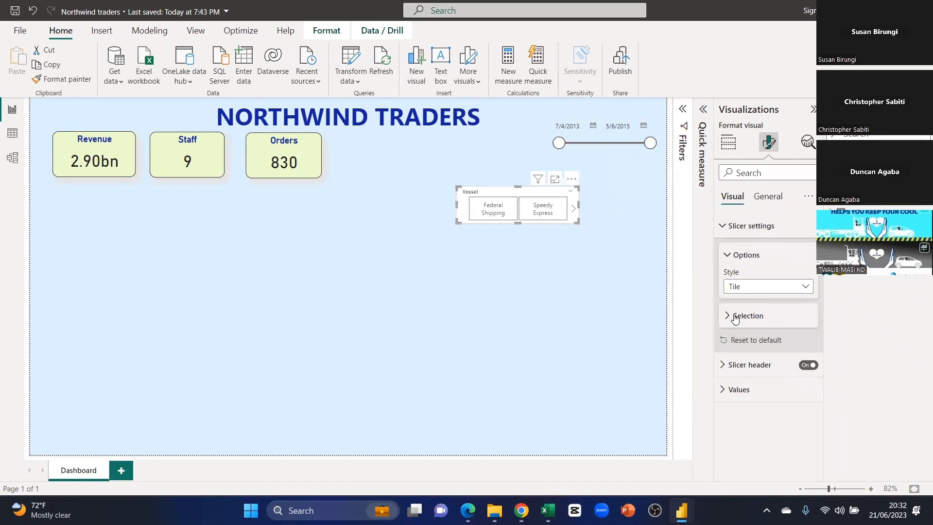
click(423, 201)
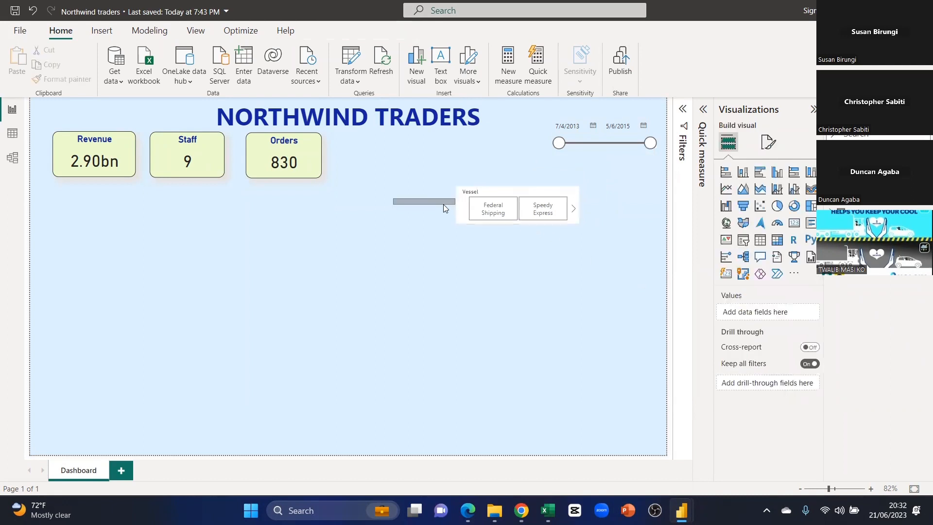
Widen the Vessel slicer so all three shipper tiles fit in one row, and move it up below the title.
click(461, 210)
drag(457, 205, 336, 206)
click(557, 325)
drag(475, 200, 481, 170)
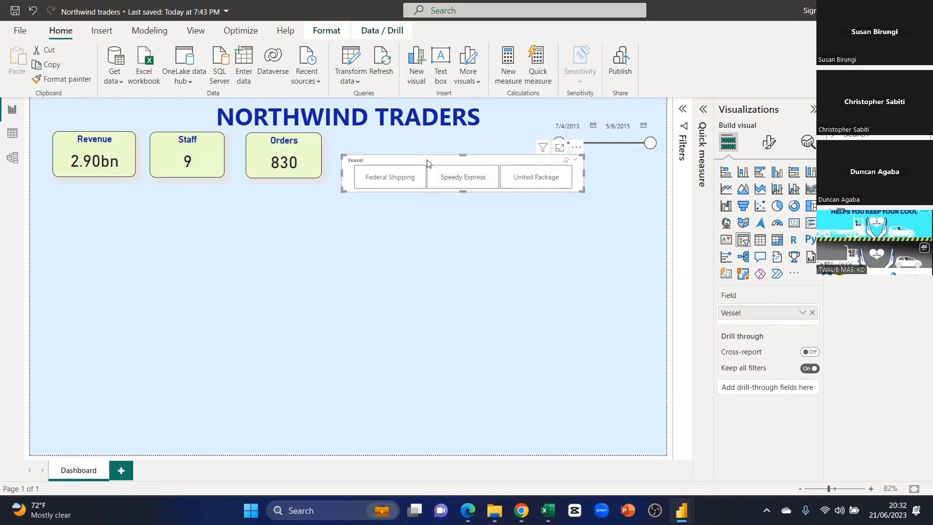
Copy the date range slicer's formatting to the Vessel slicer with Format Painter and enlarge the slicer to fit all three shippers.
click(622, 153)
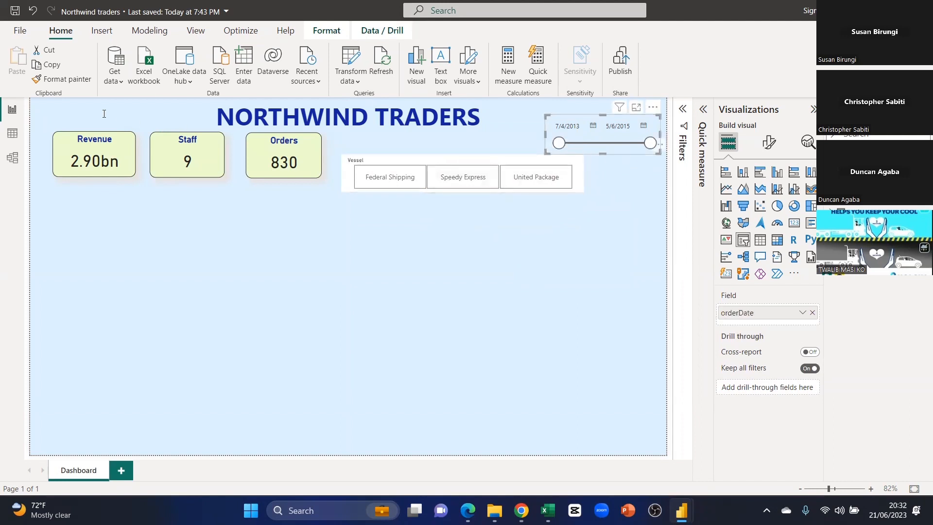
click(60, 79)
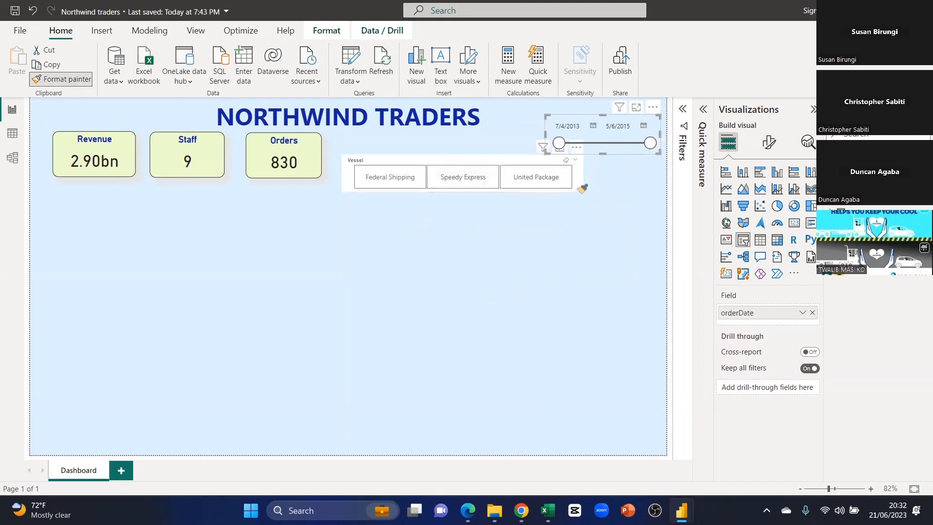
click(580, 184)
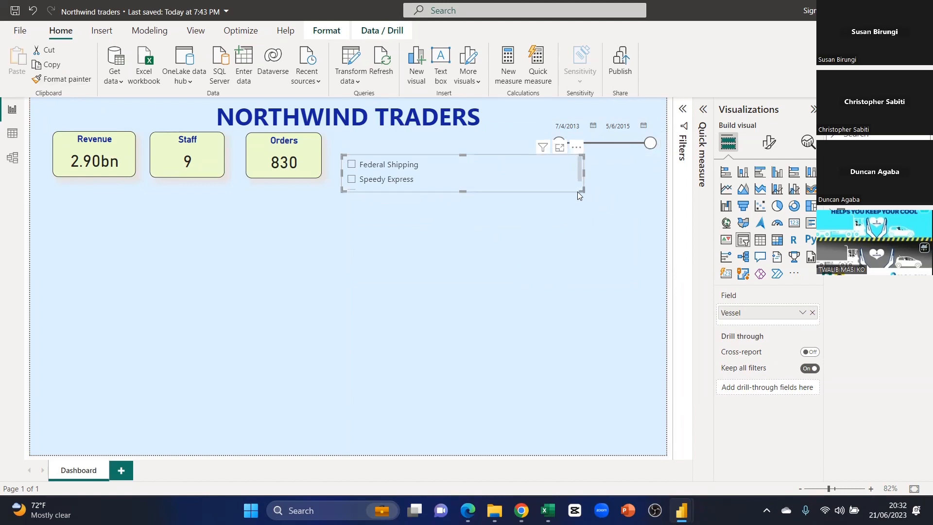
drag(583, 191, 588, 210)
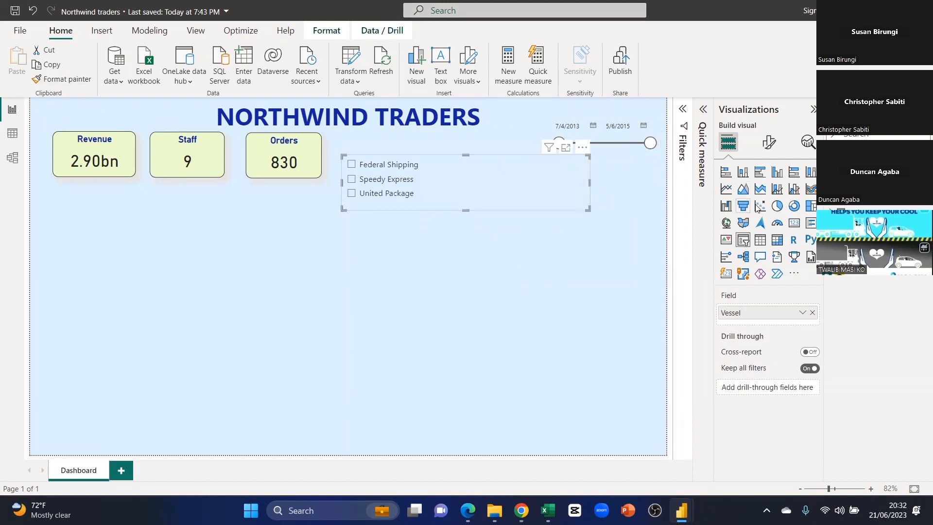
Set the Vessel slicer's style to Tile and stretch it into a wider, flatter row of shipper tiles.
click(767, 151)
click(763, 224)
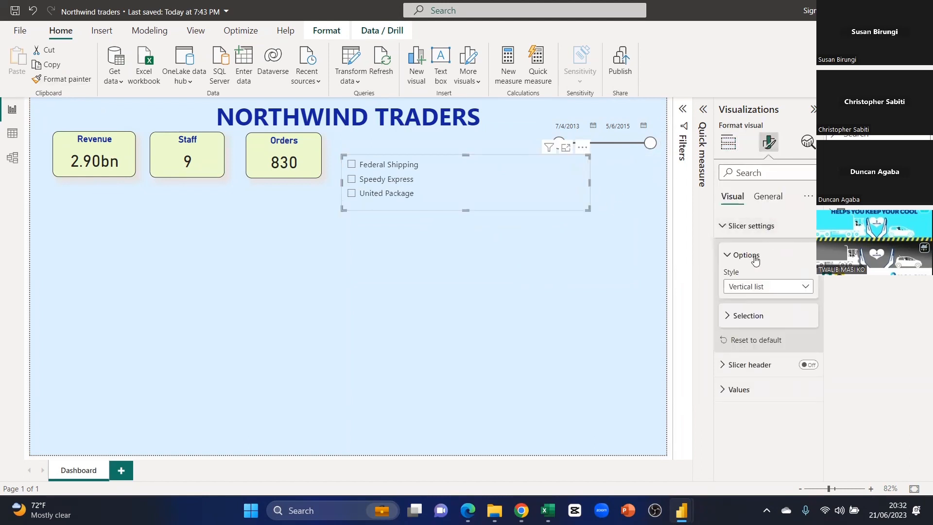
click(751, 288)
click(739, 311)
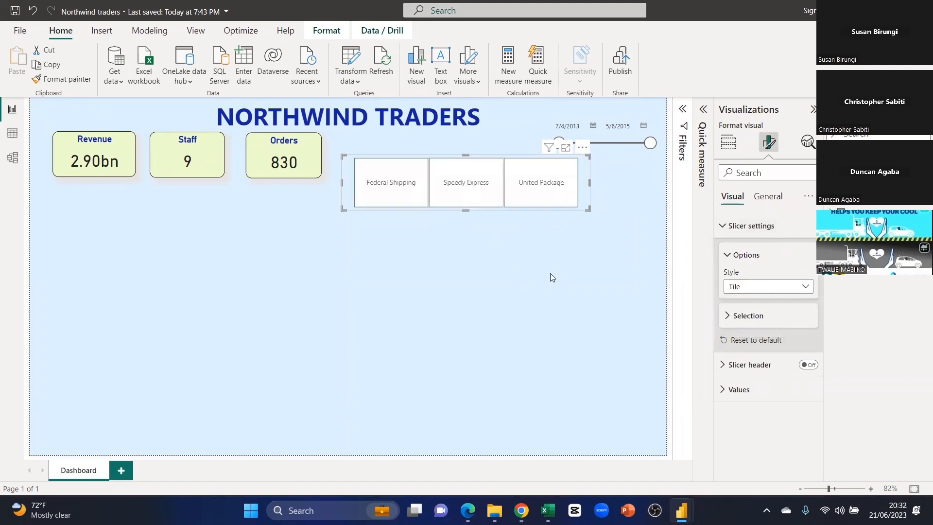
click(594, 209)
click(575, 200)
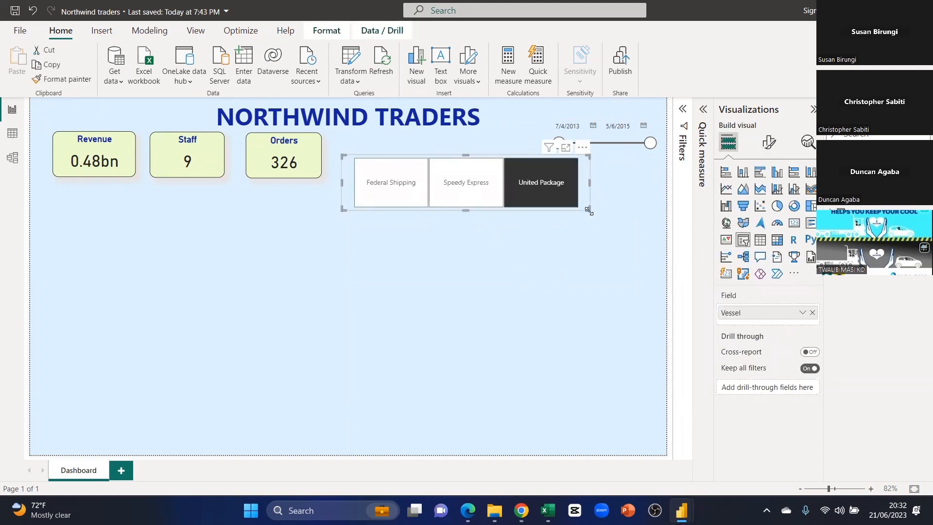
click(639, 187)
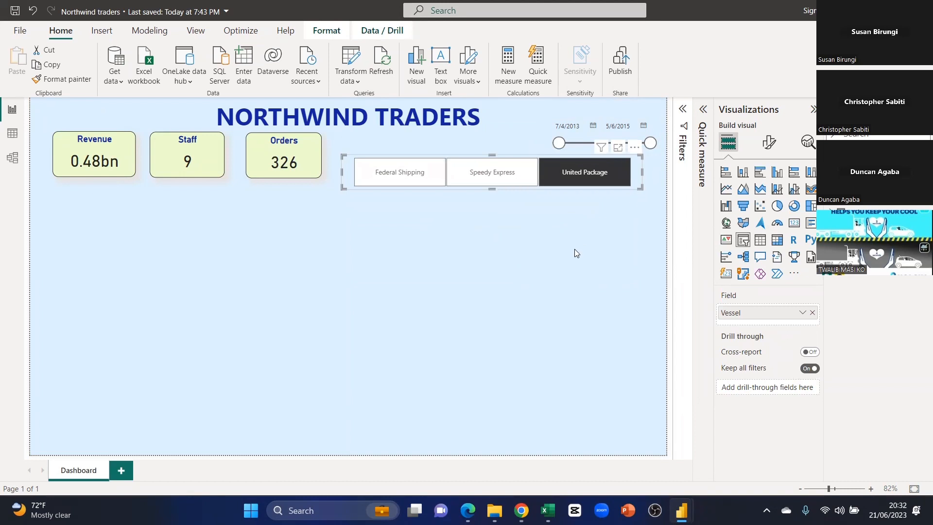
Filter by Speedy Express and by Federal Shipping, and fit a smaller Vessel slicer between the Orders card and the date range slicer.
click(492, 178)
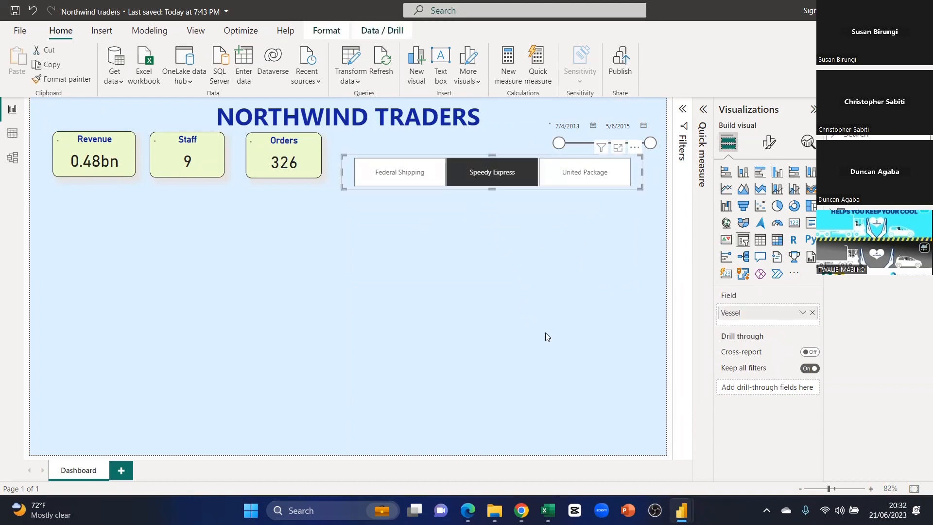
click(419, 180)
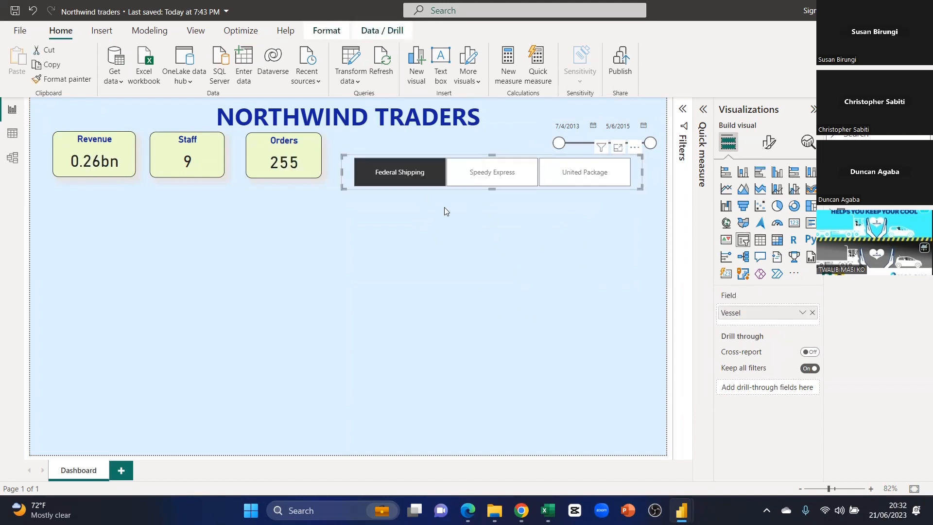
drag(638, 188, 556, 141)
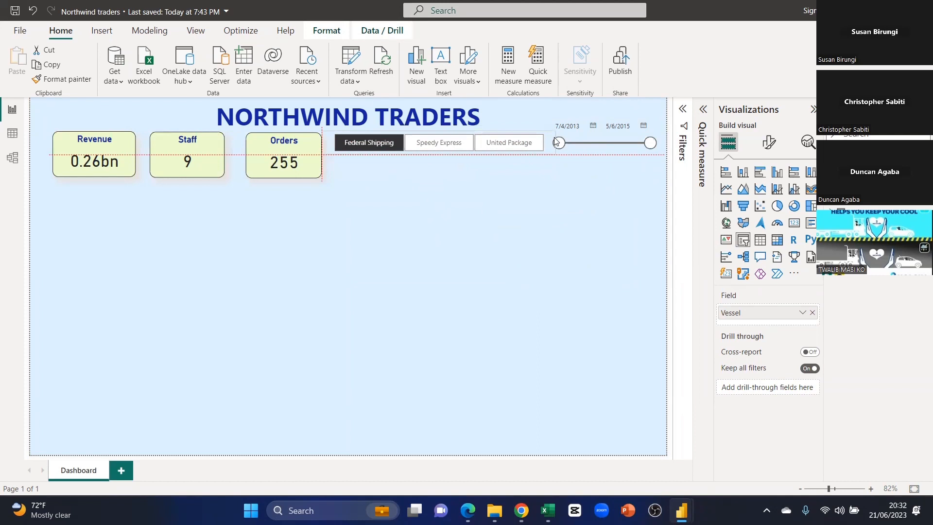
Select the Revenue, Staff and Orders cards together and move them down below the level of the Vessel slicer.
click(119, 187)
drag(169, 176, 233, 174)
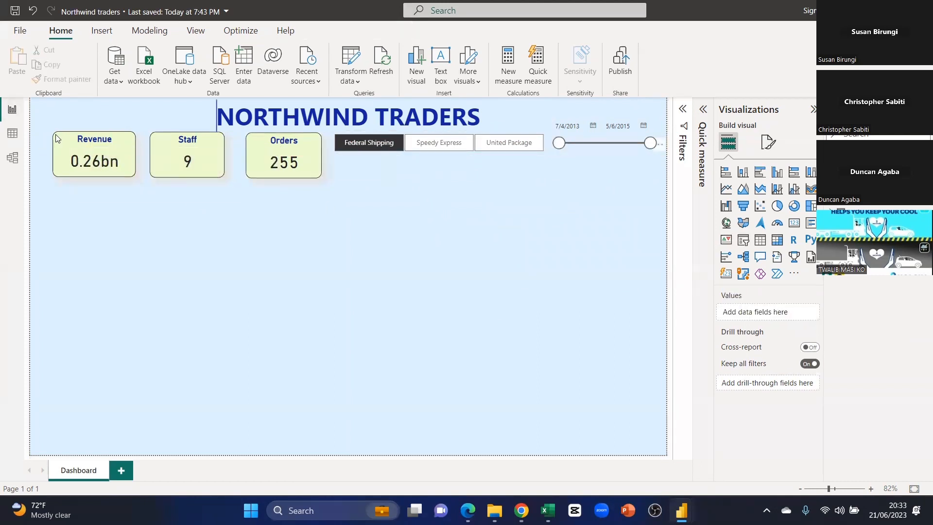
mouse_move(38, 137)
mouse_down()
mouse_move(281, 222)
mouse_move(327, 221)
mouse_move(136, 134)
mouse_move(54, 138)
mouse_move(45, 127)
mouse_up()
key(Down)
key(Down)
key(Down)
key(Down)
key(Down)
key(Down)
key(Down)
key(Down)
key(Down)
key(Down)
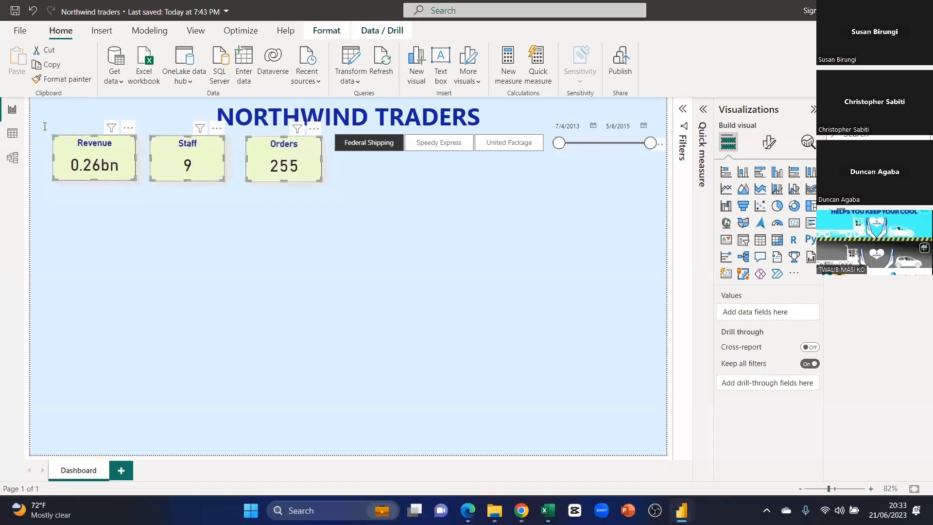
key(Down)
key(Down)
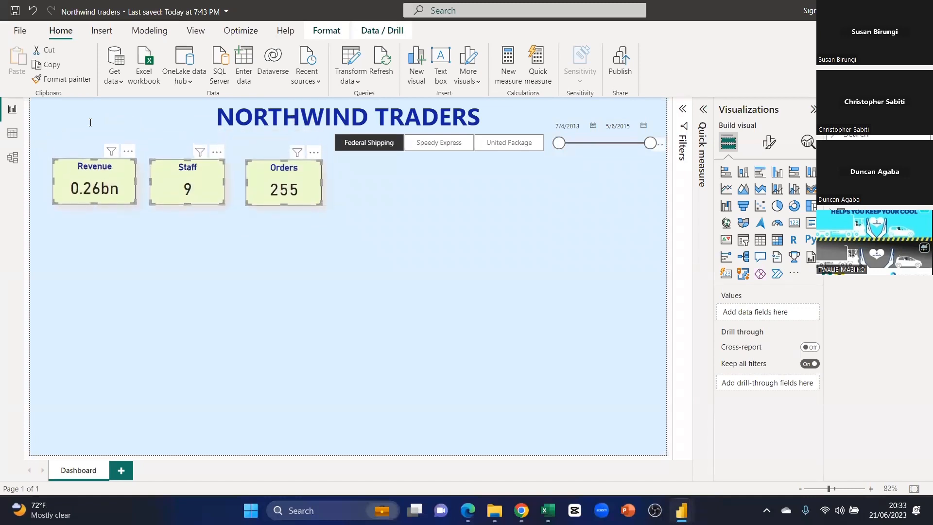
click(491, 193)
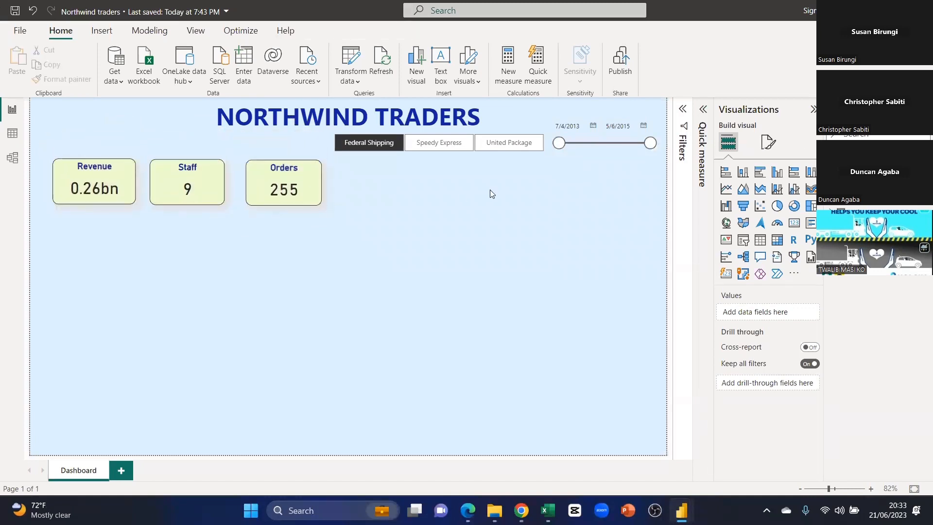
Check the cards with the Vessel slicer filtered by Speedy Express and by United Package.
click(444, 145)
click(498, 146)
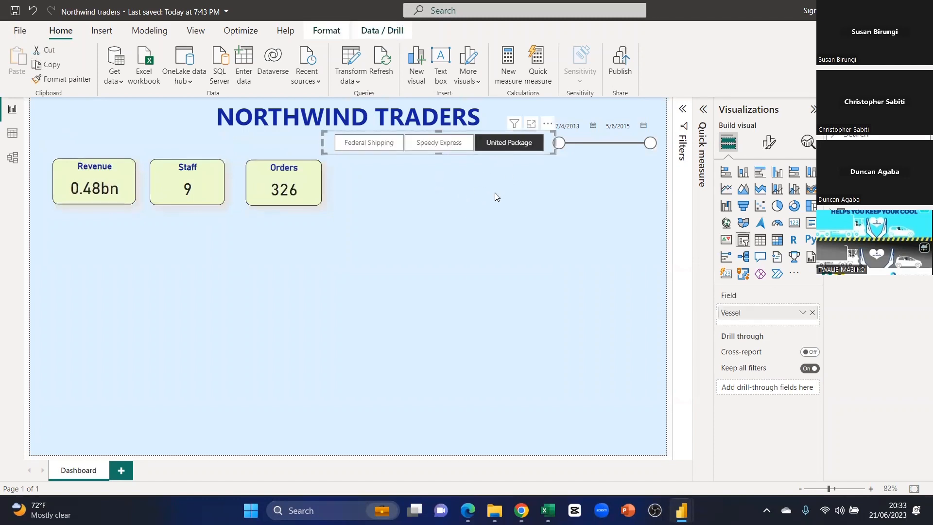
Check the cards with the Vessel slicer filtered by Speedy Express and by Federal Shipping, and clear the slicer's selection.
click(430, 147)
click(367, 147)
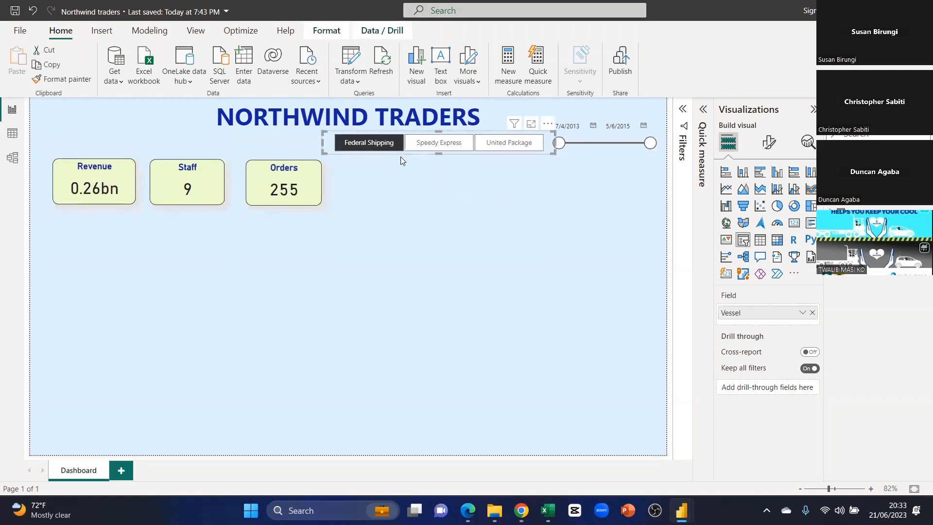
click(382, 146)
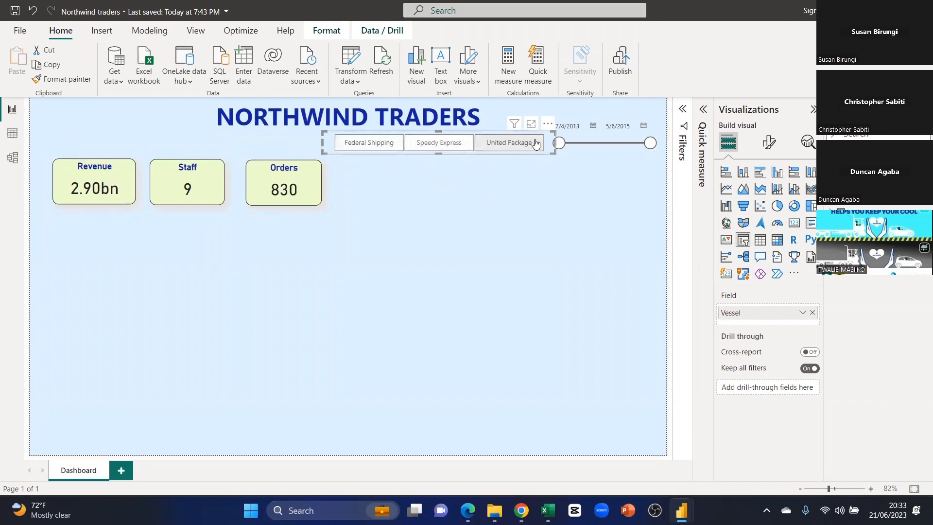
click(605, 221)
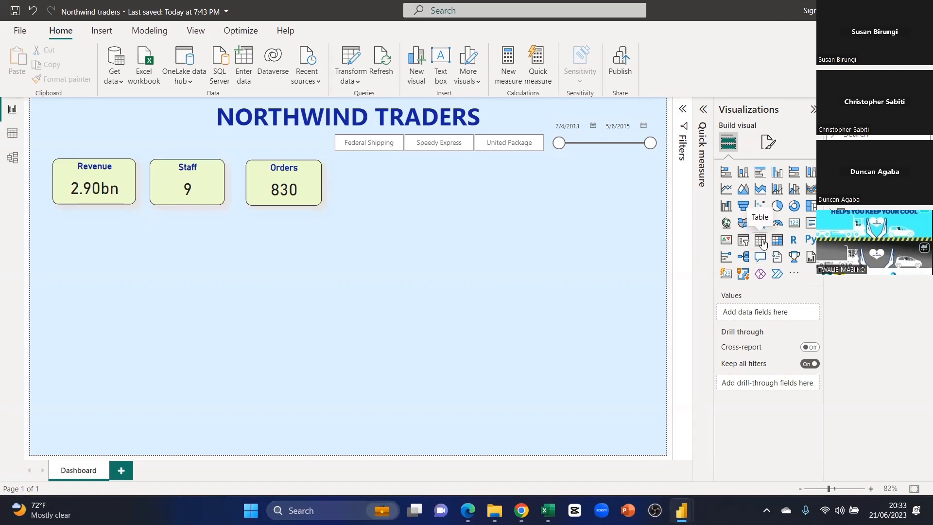
Add an empty table visual below the Revenue card and enlarge it downward and to the right.
click(761, 240)
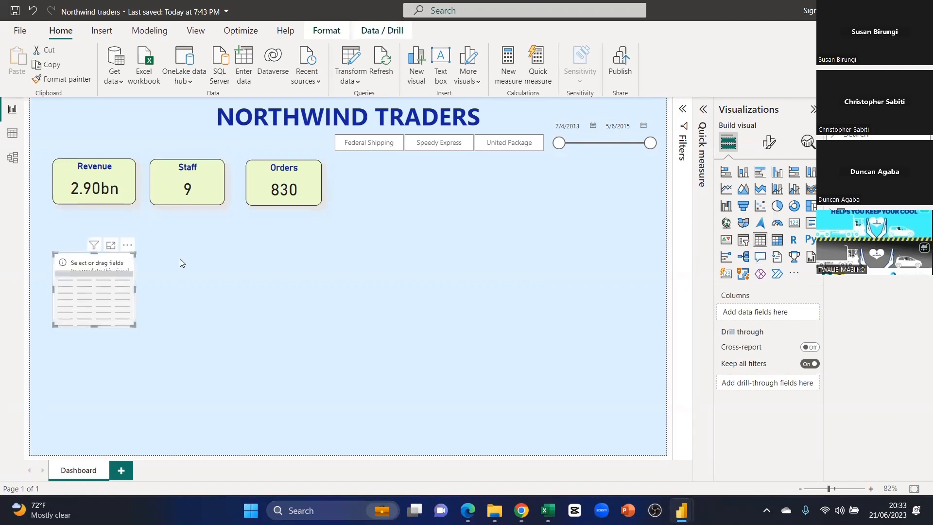
drag(71, 255, 61, 237)
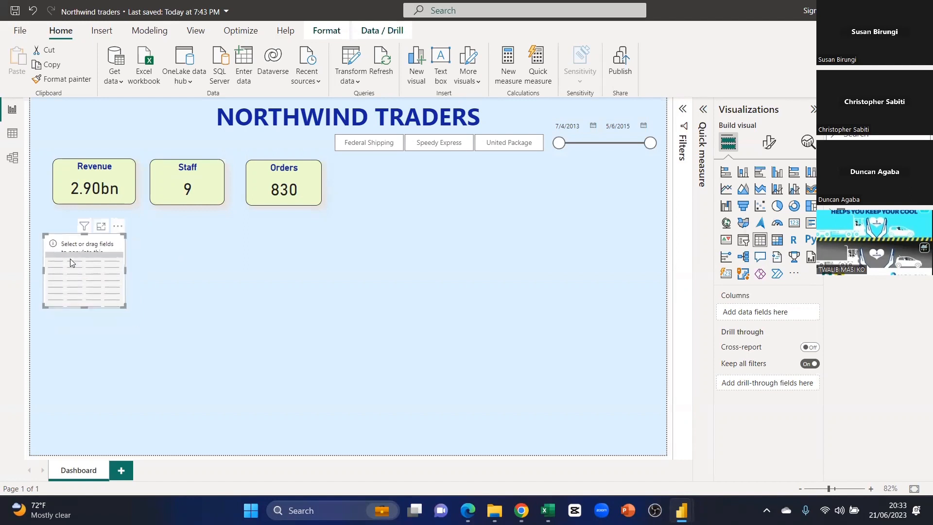
drag(125, 306, 156, 387)
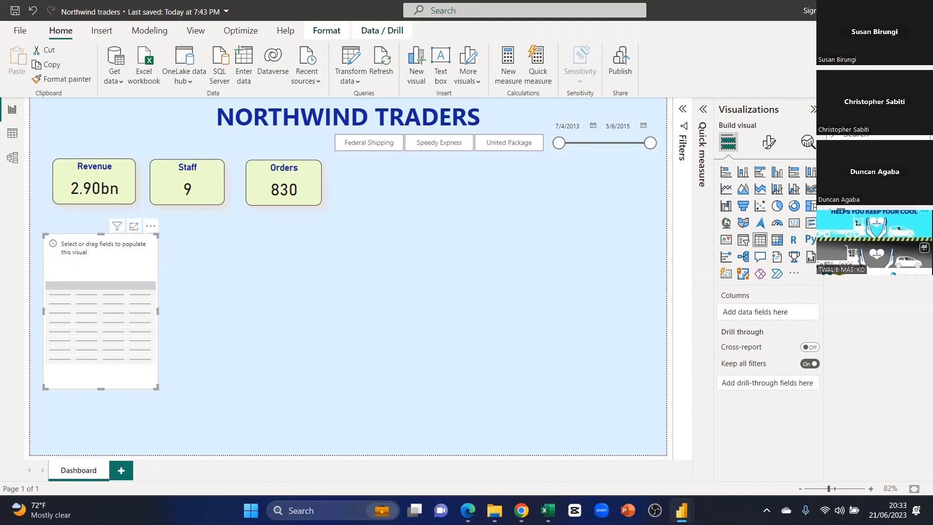
Add the customers' companyName field to the table and enlarge the table down to the page's lower edge.
click(831, 168)
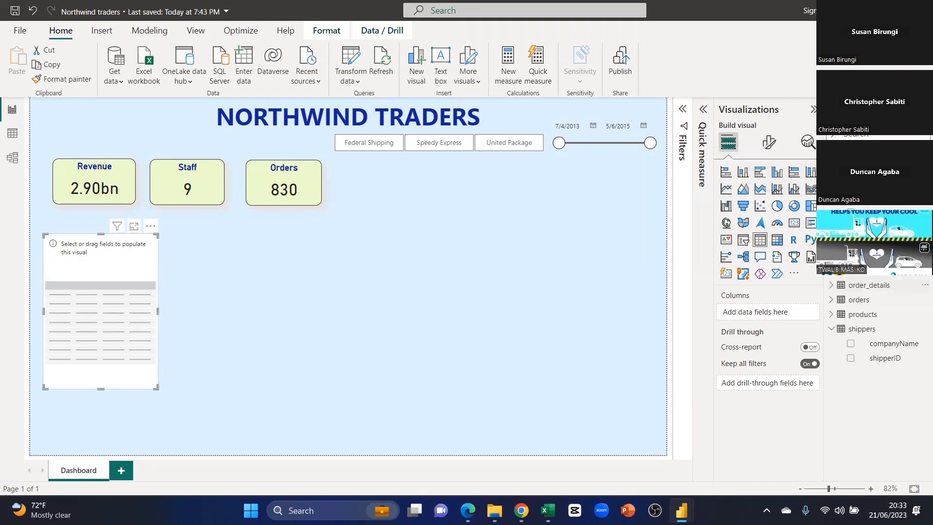
drag(801, 216, 796, 317)
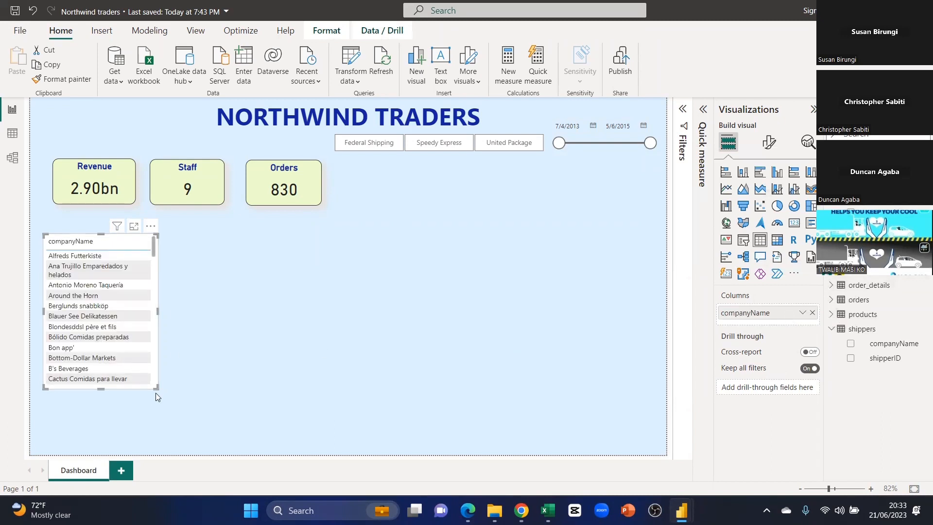
drag(156, 387, 237, 448)
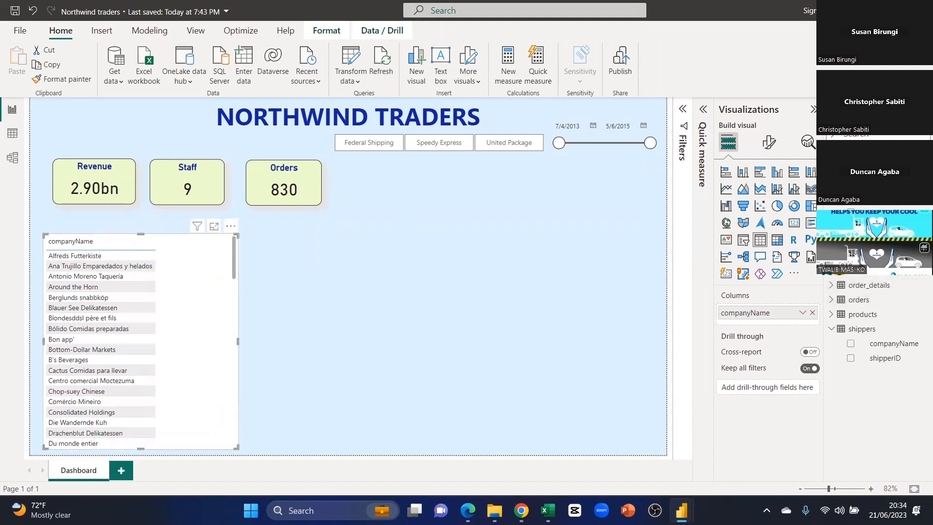
Add the Amount field from order_details to the table as a second column.
click(831, 169)
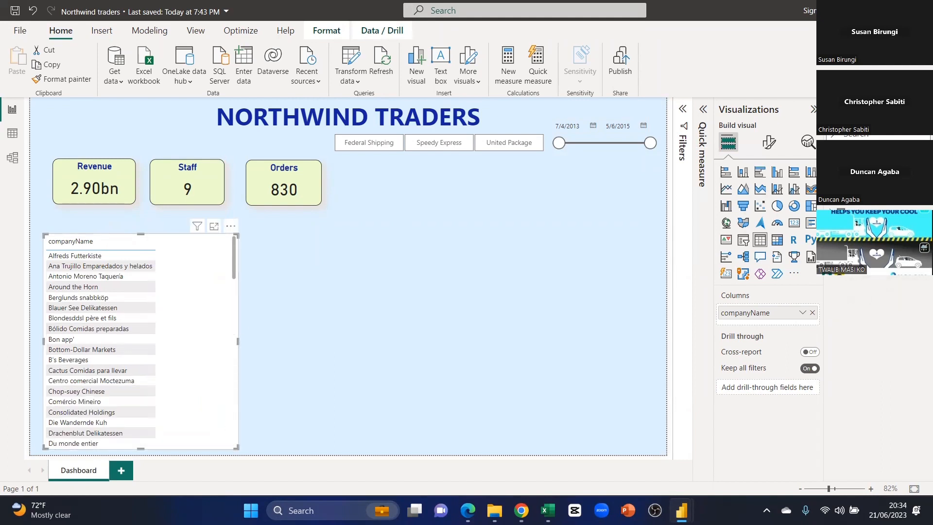
click(831, 197)
drag(875, 212, 776, 319)
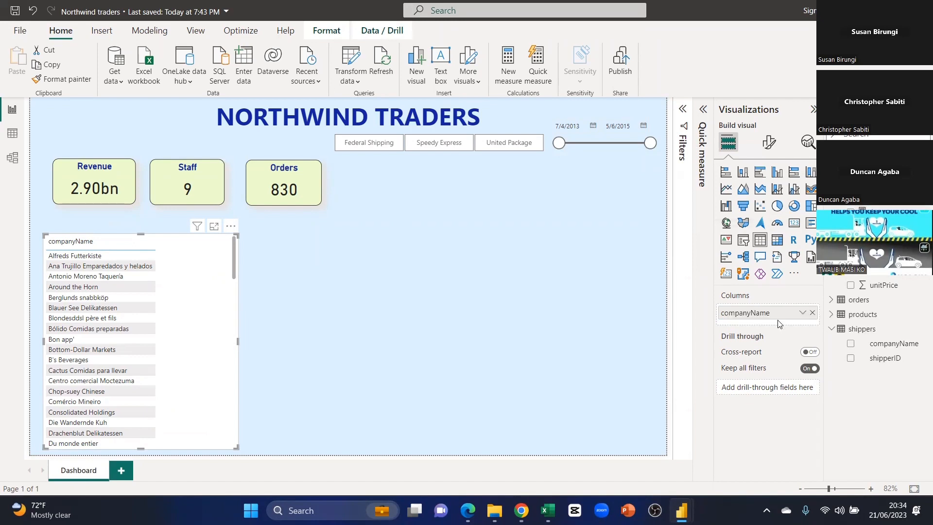
drag(875, 212, 778, 322)
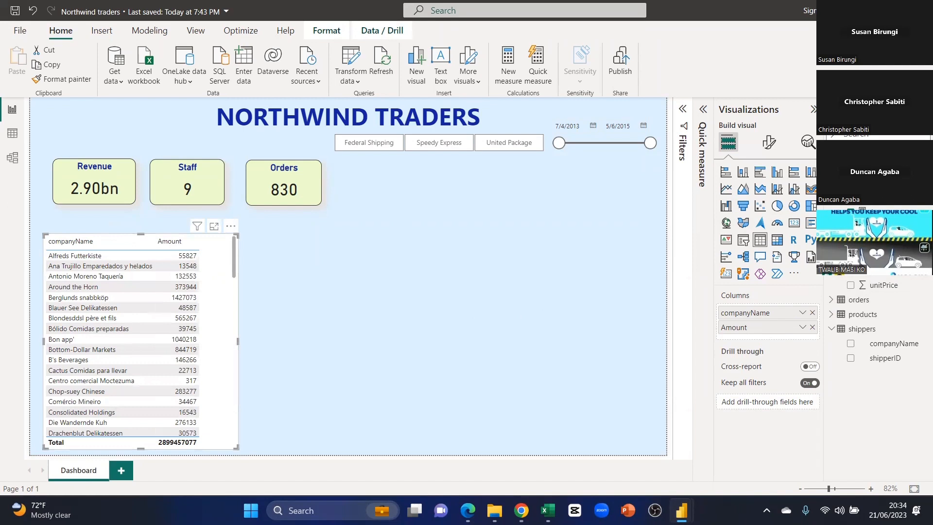
Add the orders' freight field to the table as a sum and widen the table to fit all three columns.
click(831, 197)
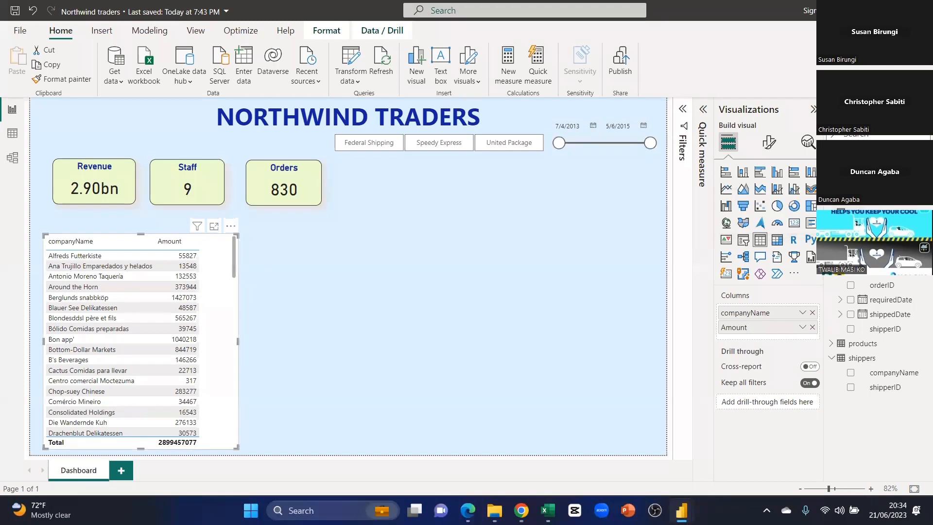
drag(812, 268, 771, 334)
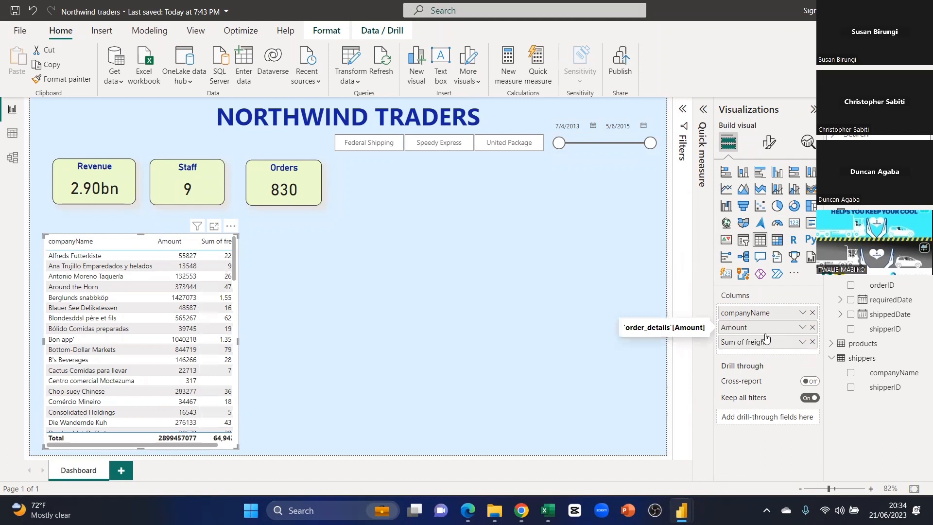
drag(238, 340, 266, 340)
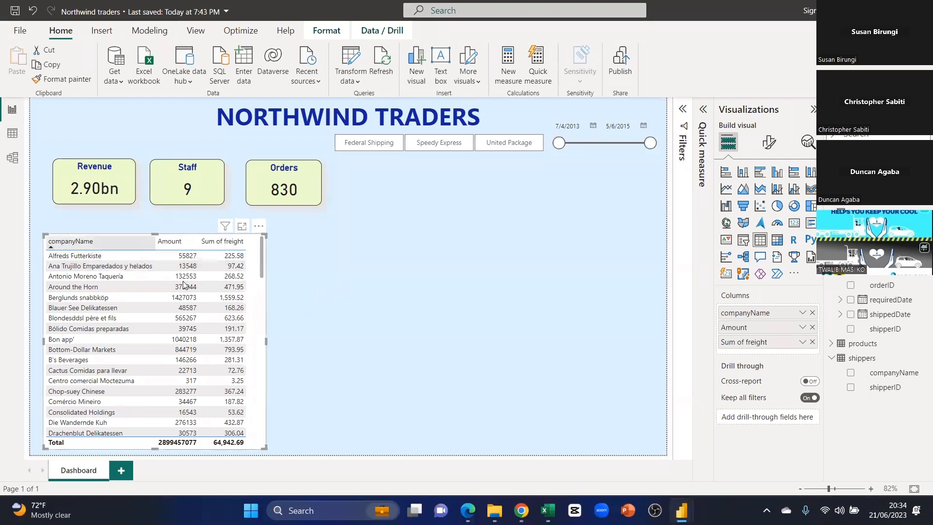
click(396, 302)
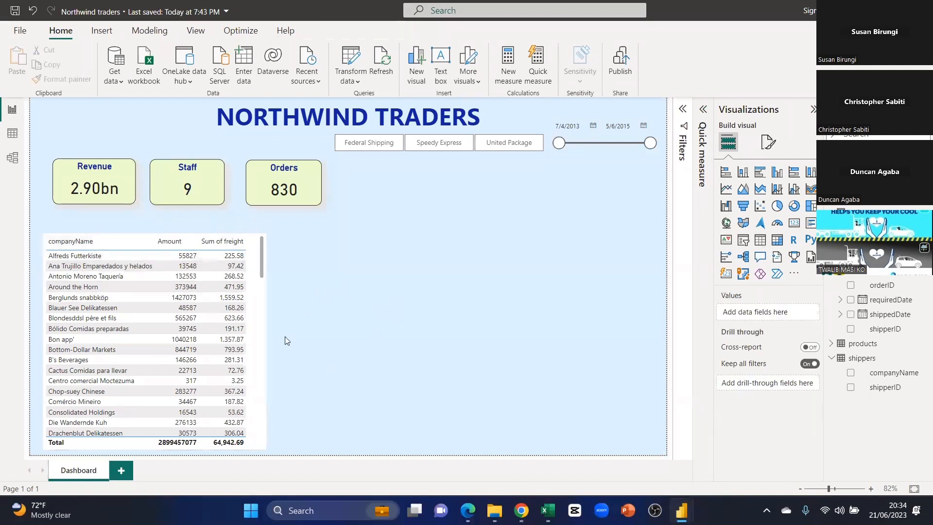
Show the filters for the company table and look at the conditions of its Amount filter.
click(252, 243)
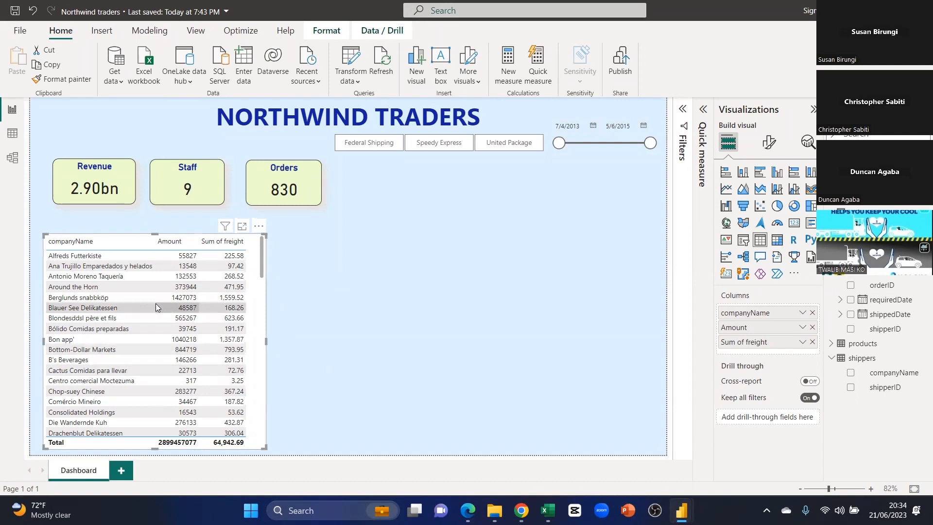
click(683, 110)
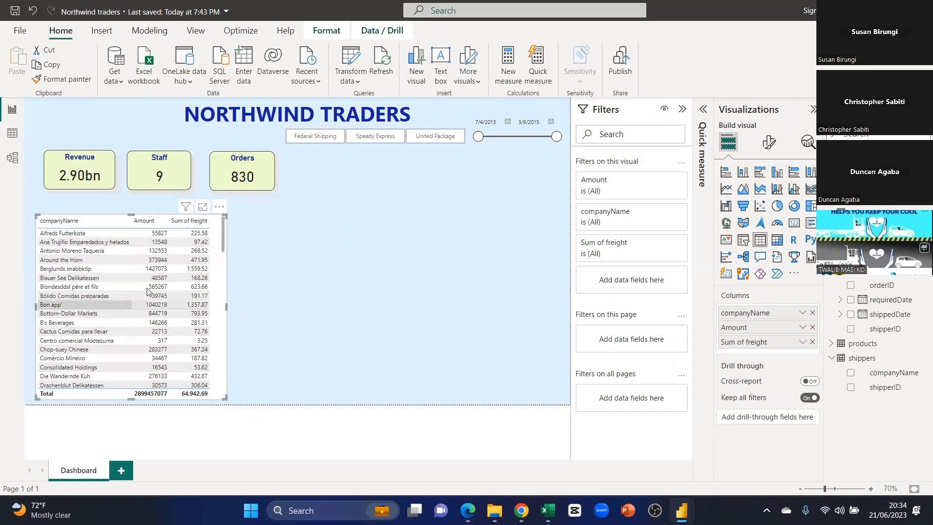
click(665, 182)
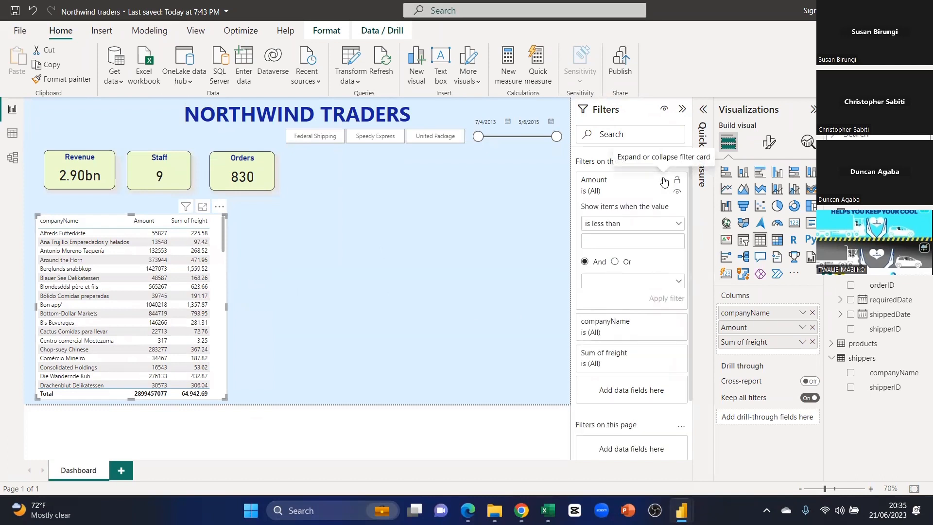
click(626, 183)
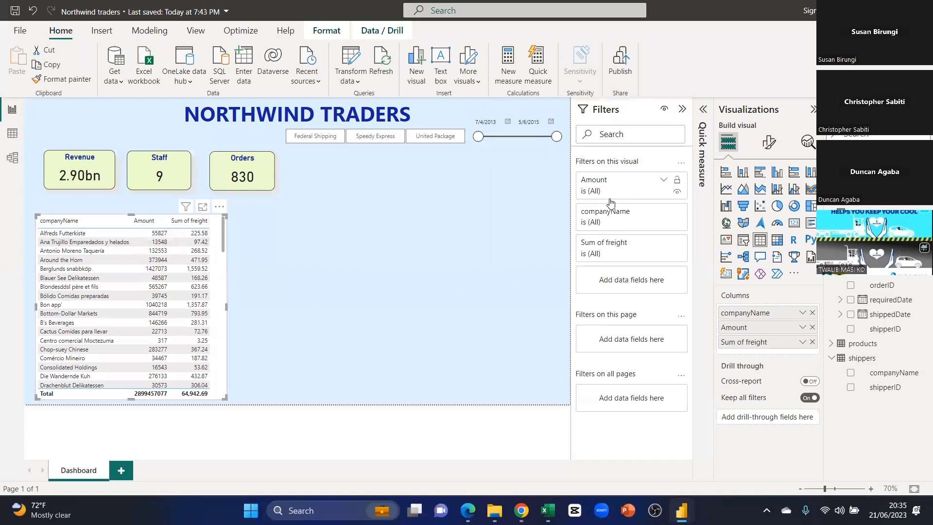
Filter the table to the first two companies in the companyName list, and reselect all companies.
click(664, 212)
click(591, 299)
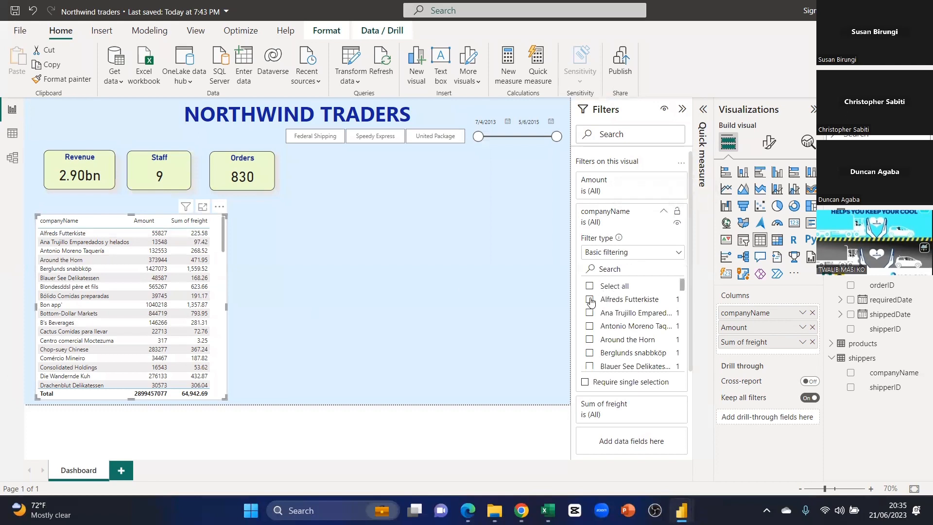
click(589, 313)
click(417, 302)
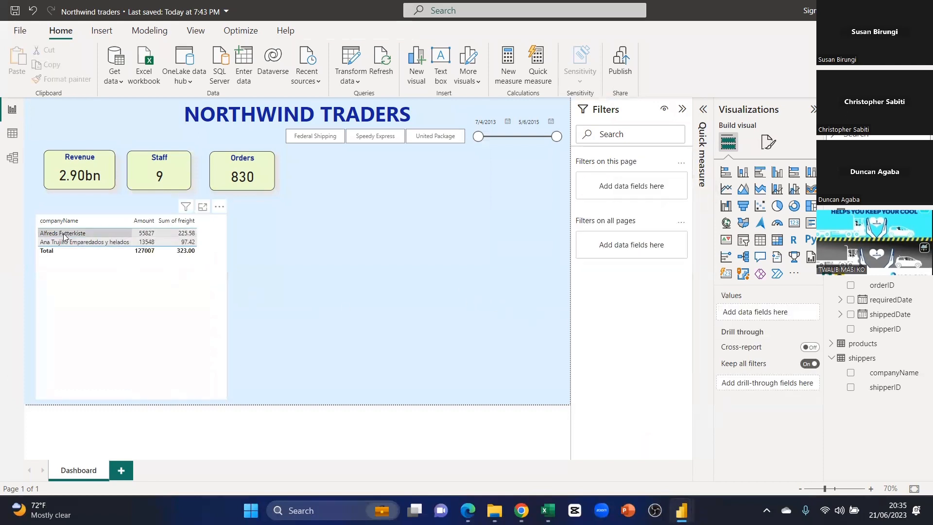
click(175, 281)
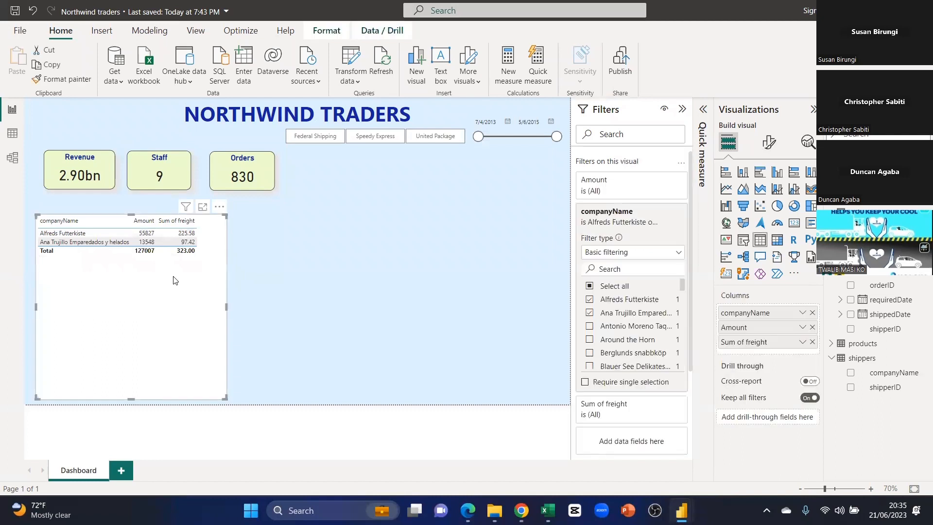
click(589, 286)
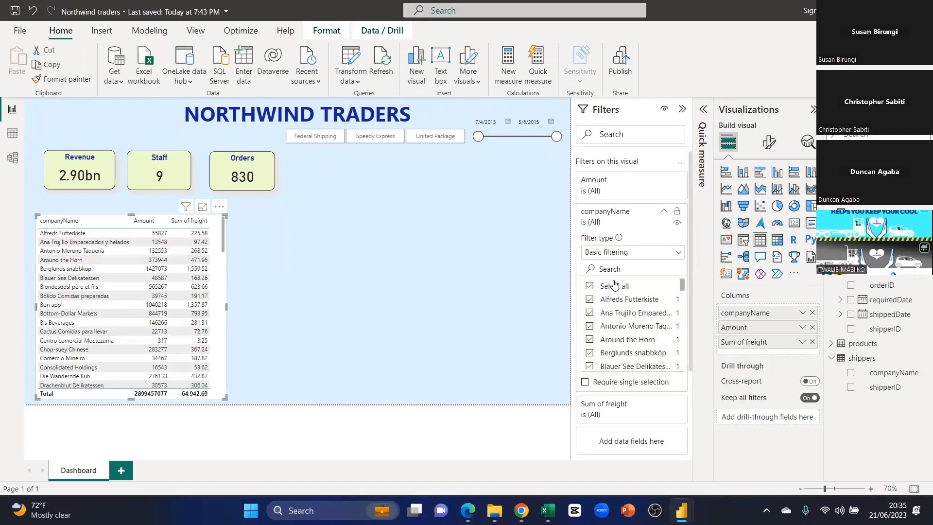
click(613, 220)
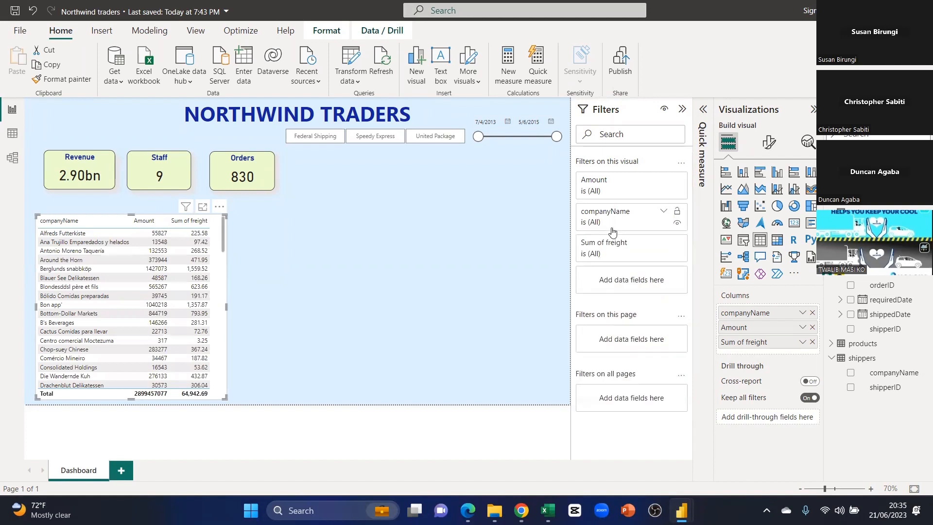
Examine the comparison conditions offered by the table's Amount filter without applying any.
click(624, 186)
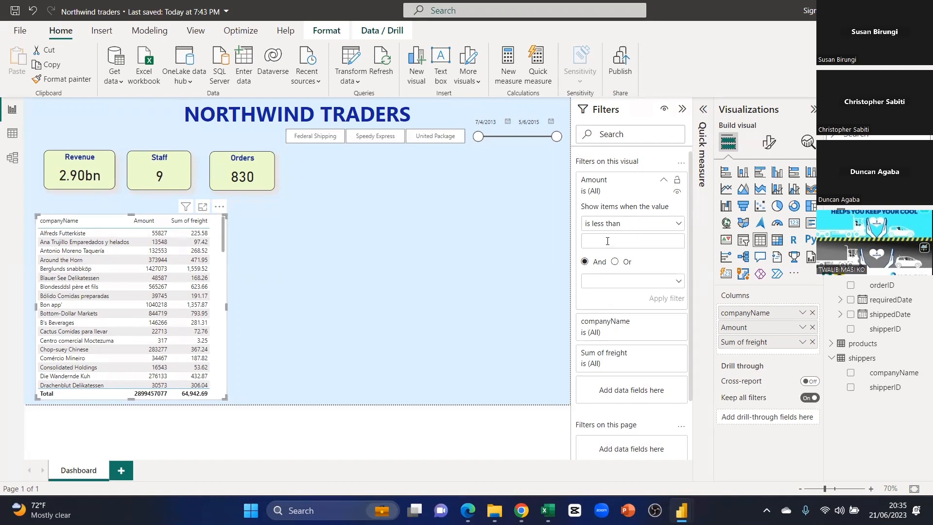
click(627, 227)
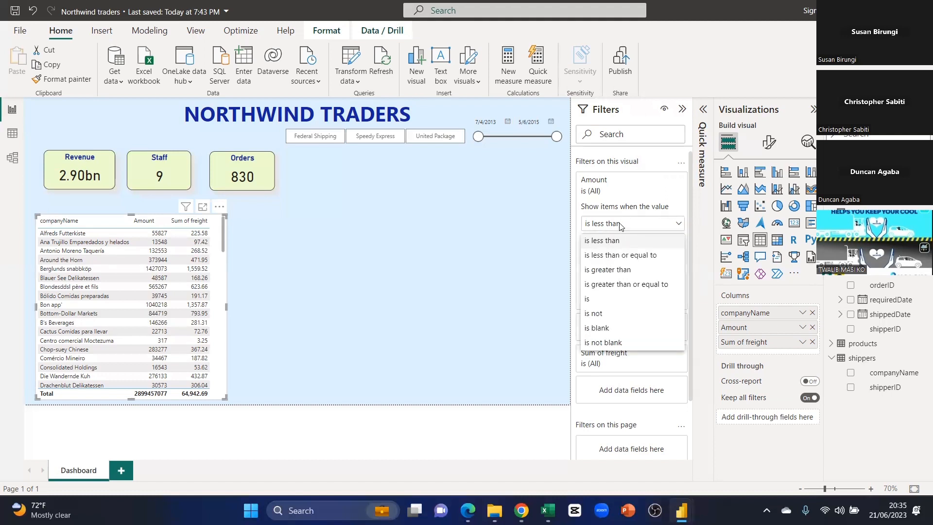
click(618, 205)
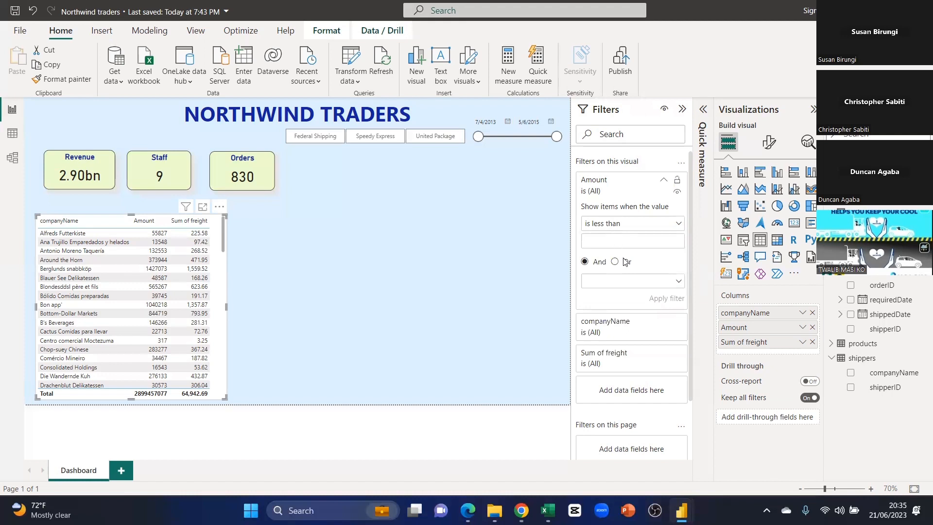
click(679, 226)
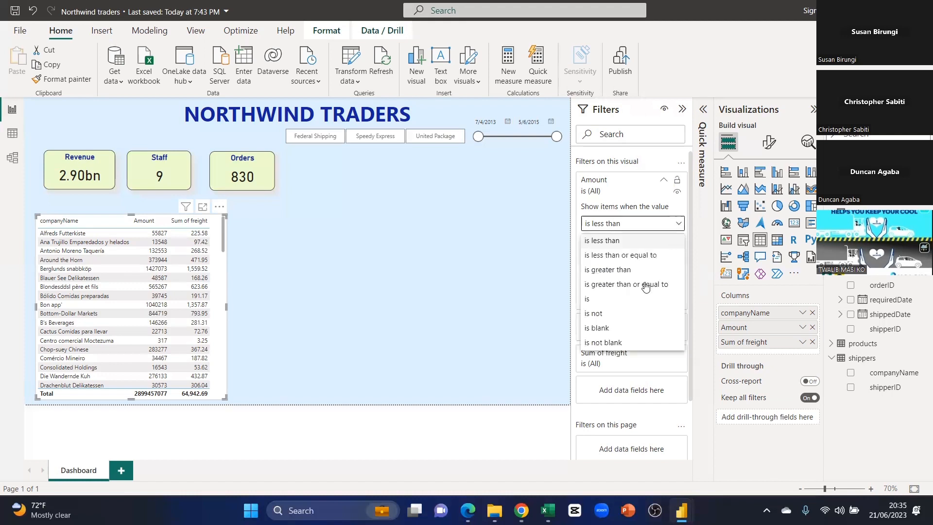
click(645, 204)
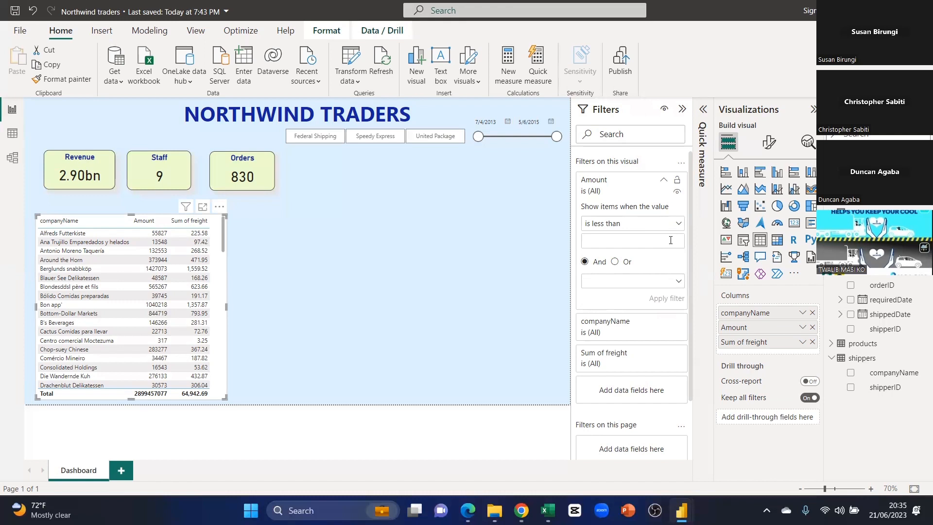
click(625, 182)
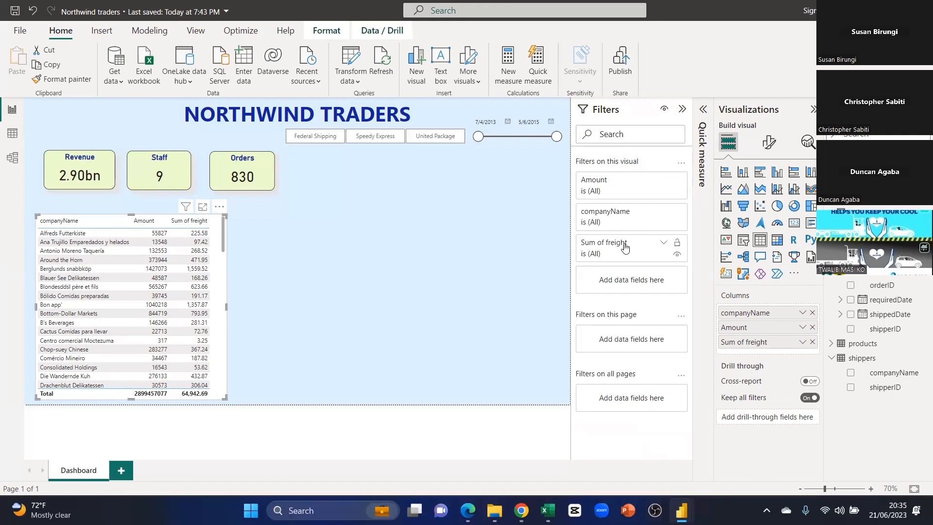
Filter the table's companyName with a Top N filter showing the top 10 companies by Amount.
click(608, 220)
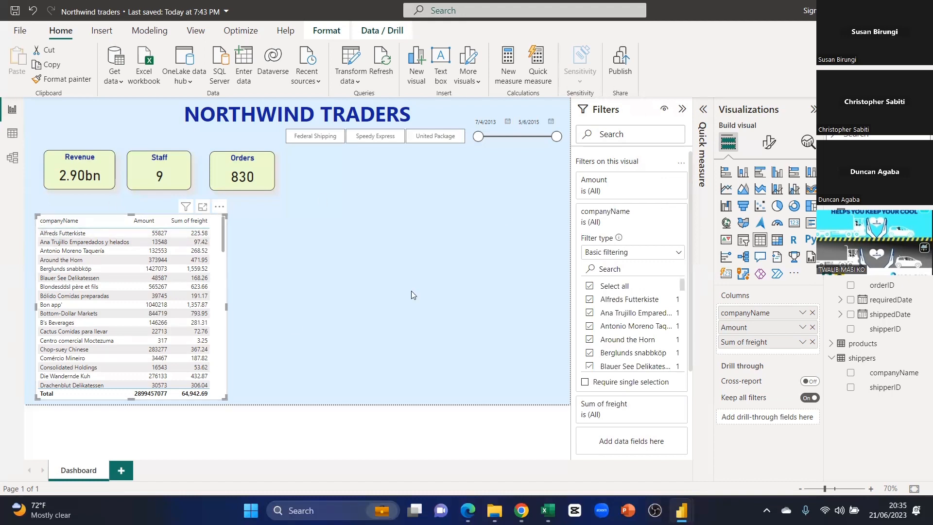
click(638, 253)
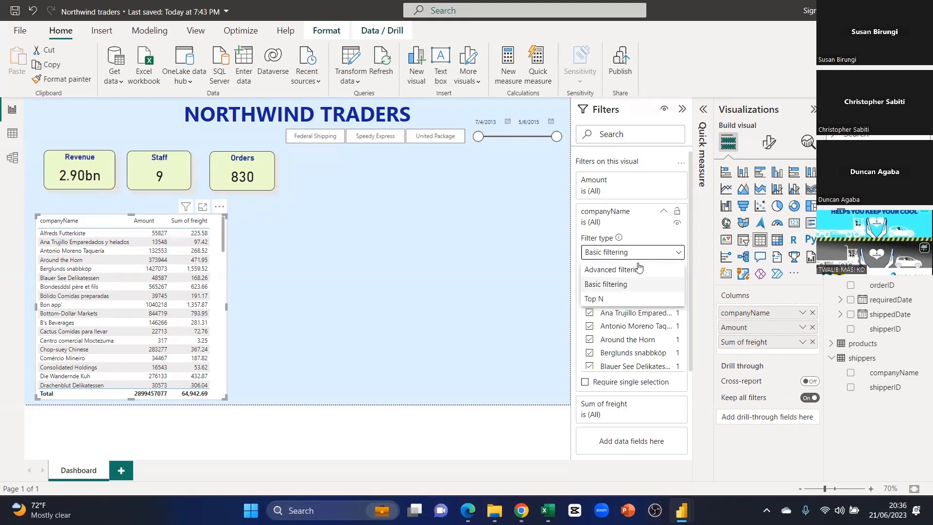
click(593, 299)
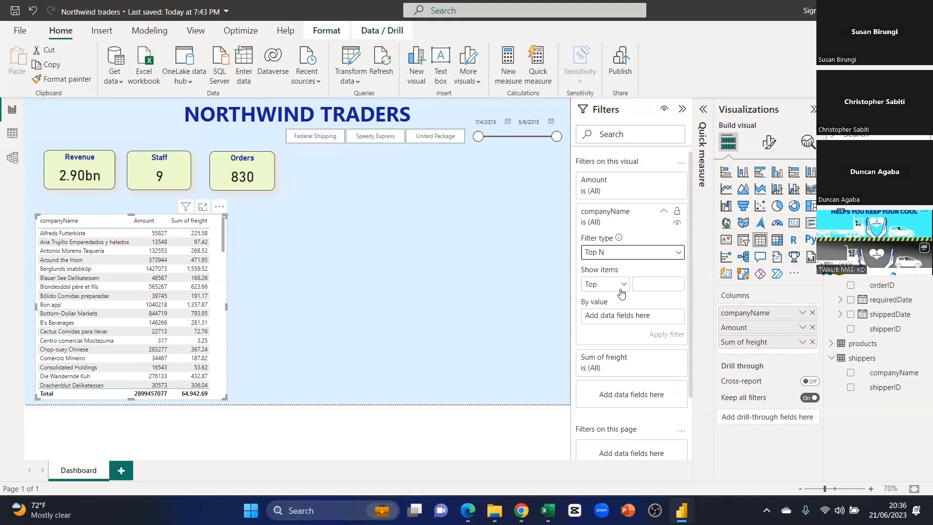
click(649, 286)
scroll(661, 296, down, 3)
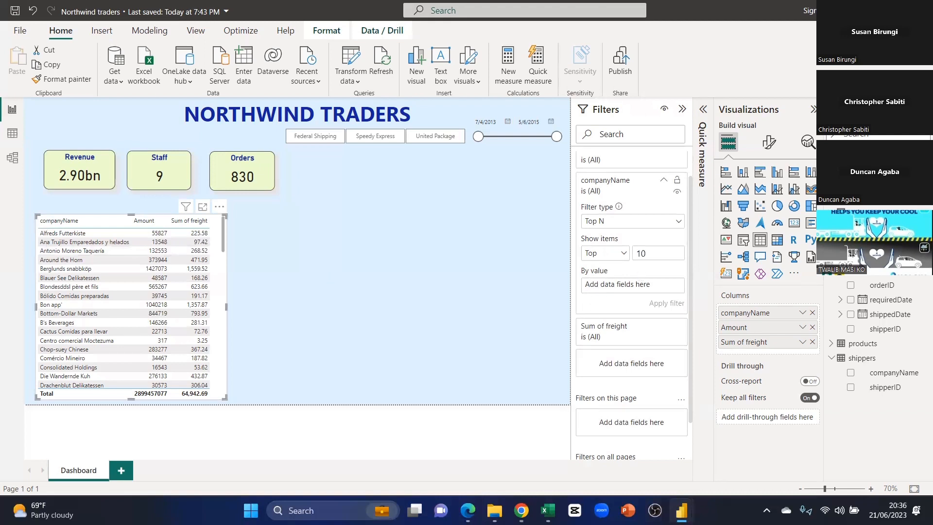
scroll(874, 374, up, 3)
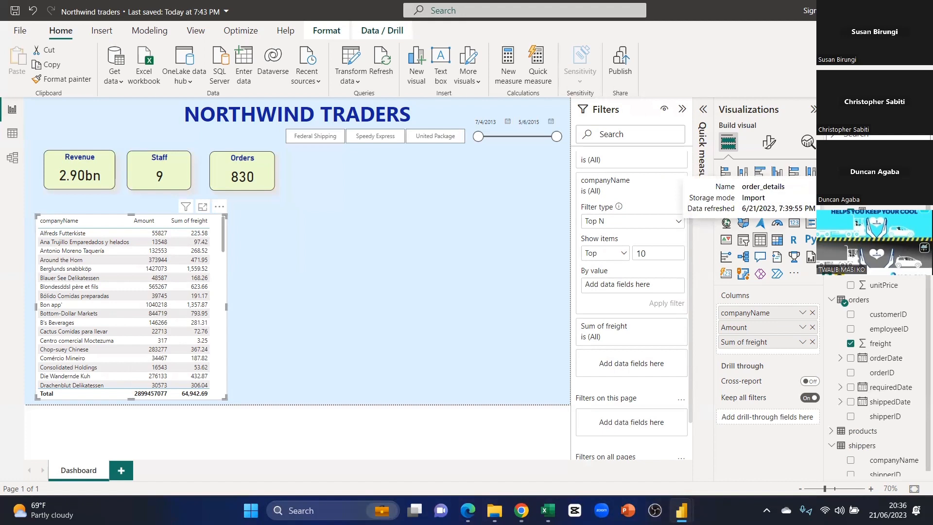
drag(855, 245, 647, 290)
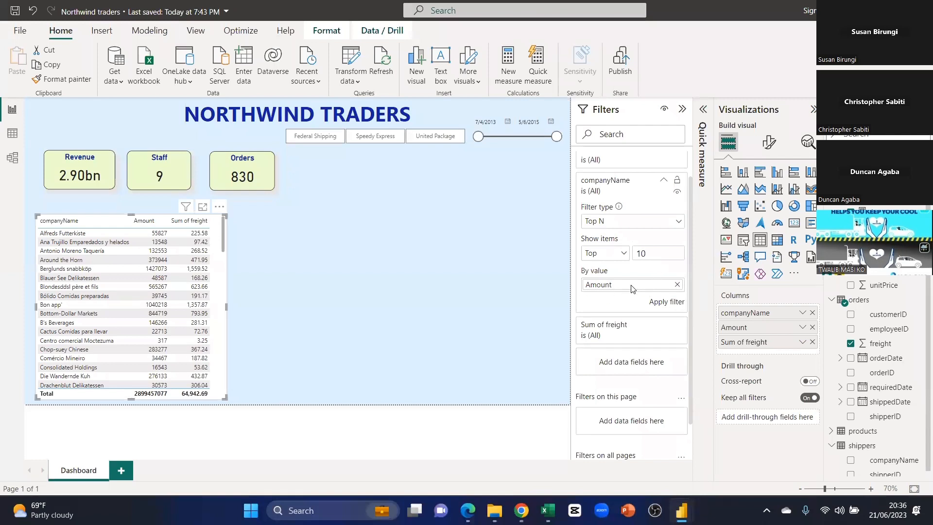
click(658, 302)
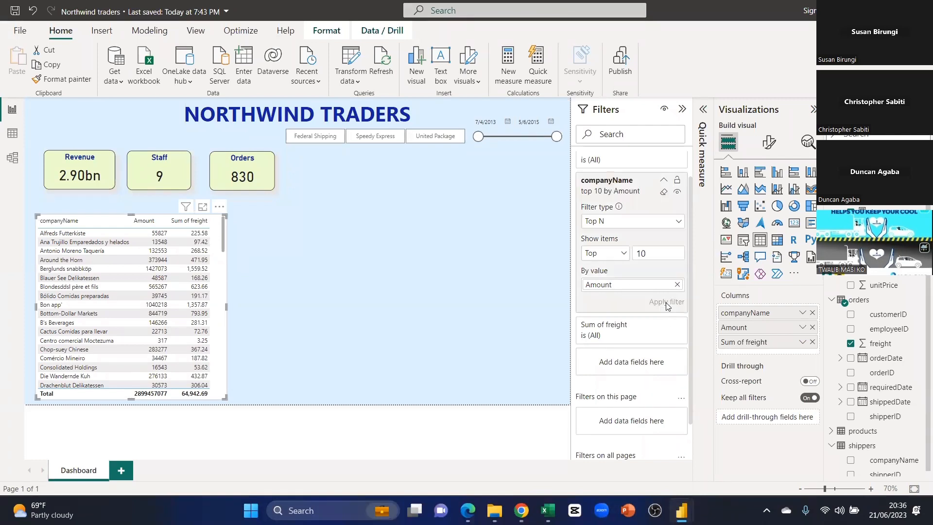
Shrink the company table to fit its filtered rows and columns, and collapse the filters area.
drag(224, 395, 214, 352)
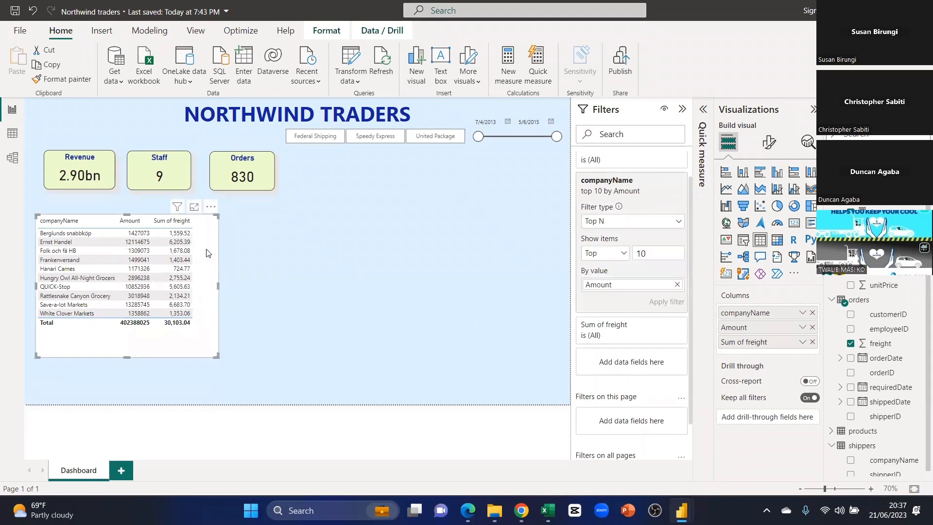
click(217, 364)
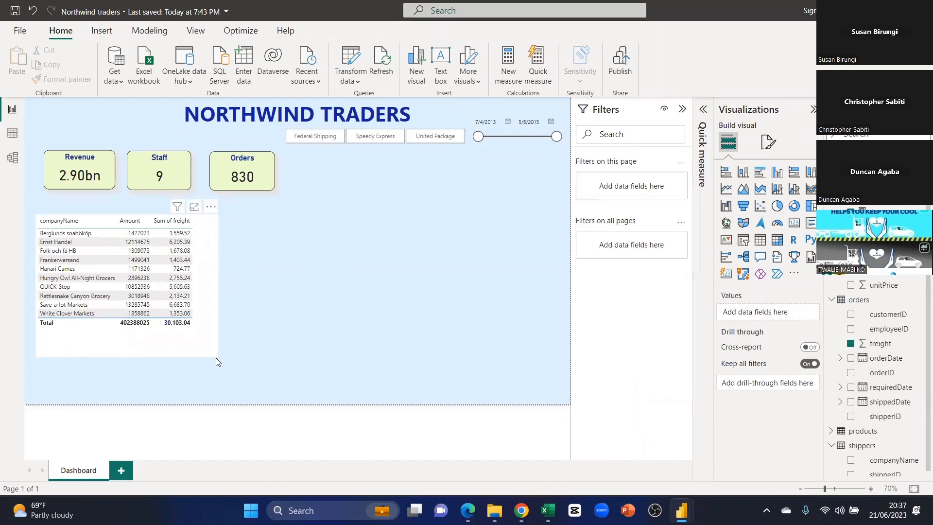
click(213, 351)
mouse_move(214, 352)
mouse_down()
mouse_move(210, 335)
mouse_move(209, 349)
mouse_move(216, 341)
mouse_up()
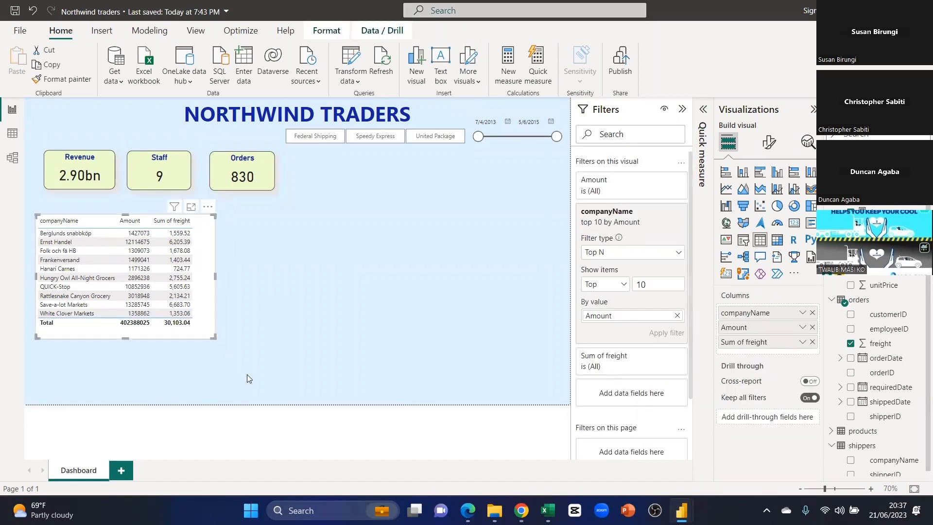
click(614, 114)
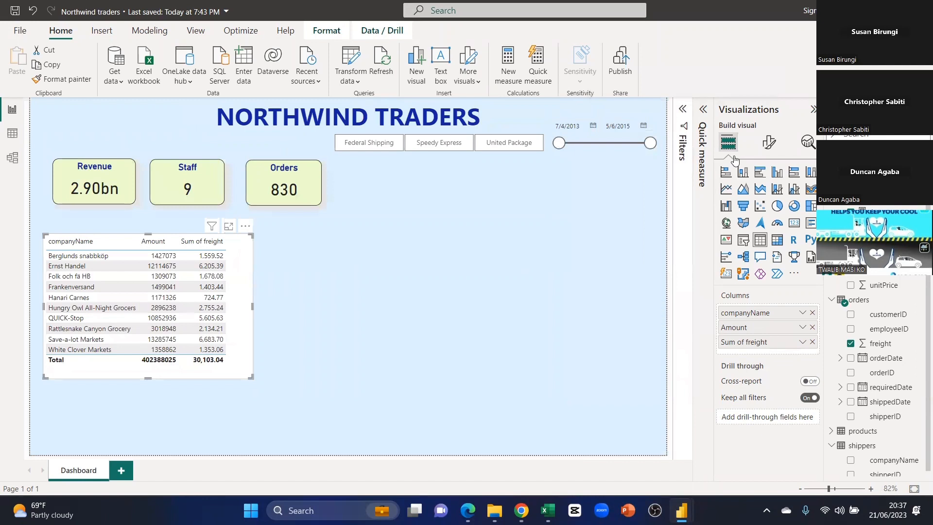
Look through the company table's formatting options for its values and general properties.
click(768, 142)
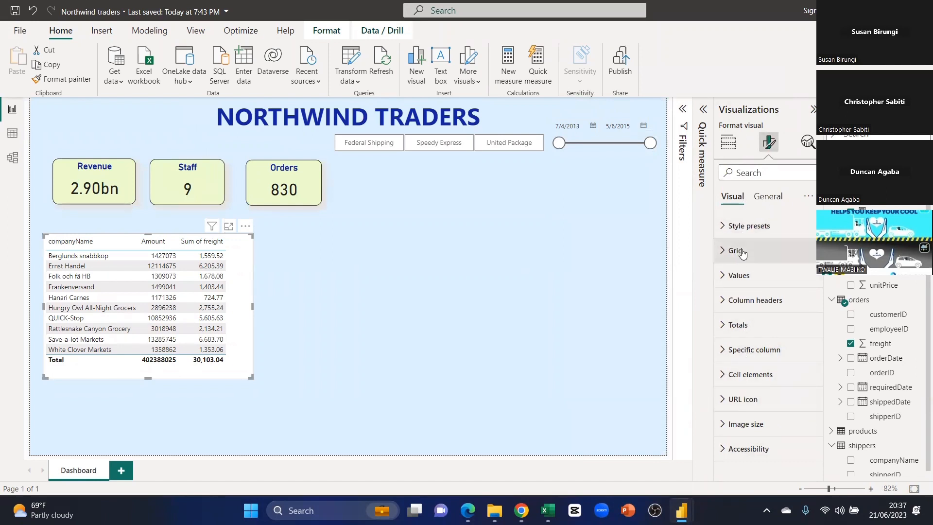
click(731, 276)
scroll(748, 294, down, 3)
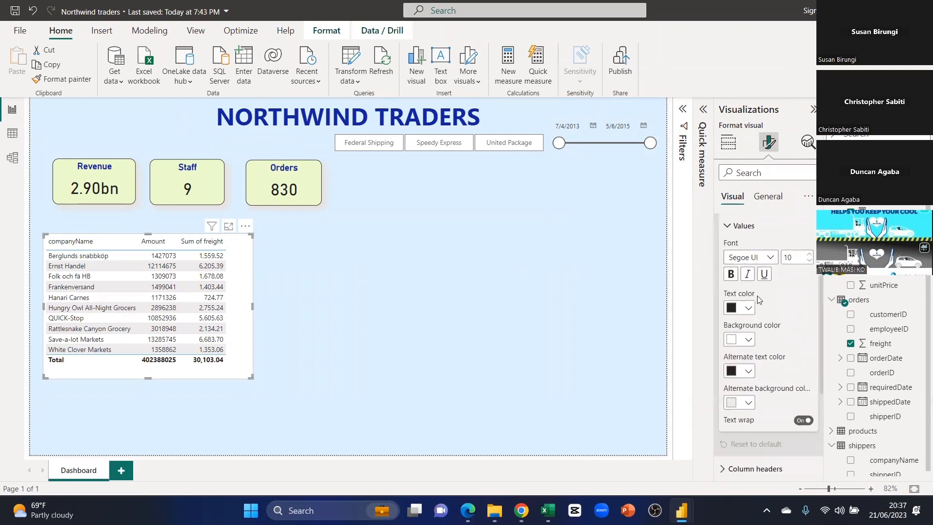
scroll(760, 298, up, 2)
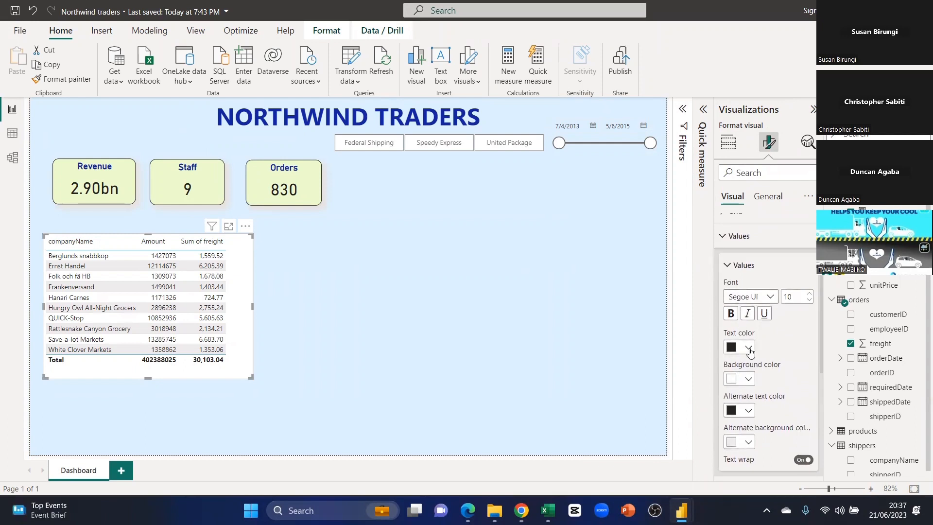
click(740, 267)
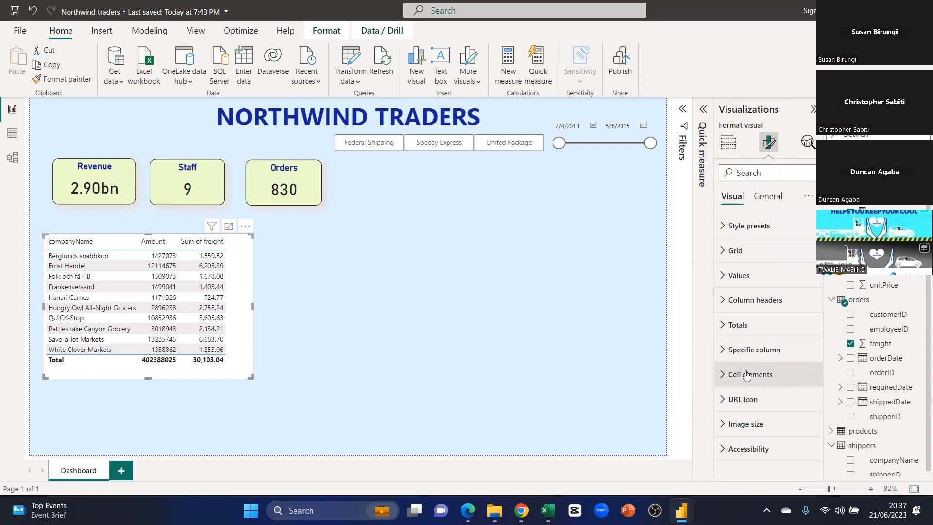
click(765, 199)
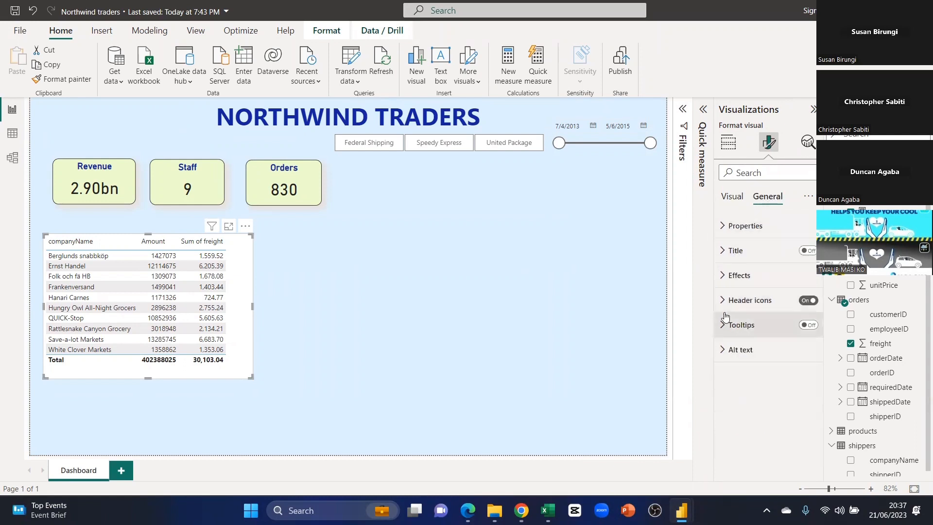
click(732, 198)
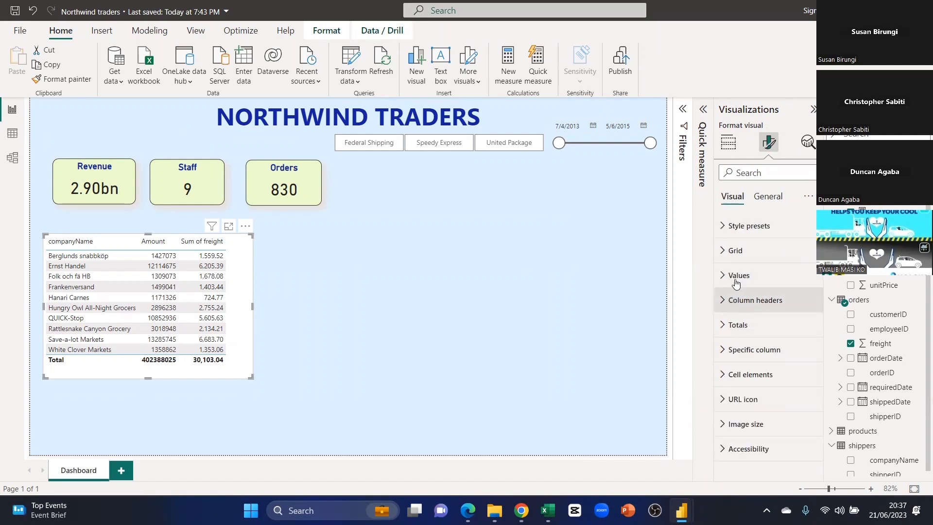
Format the table's column headers with a light blue background, centered alignment and bold text.
click(737, 300)
scroll(773, 306, down, 1)
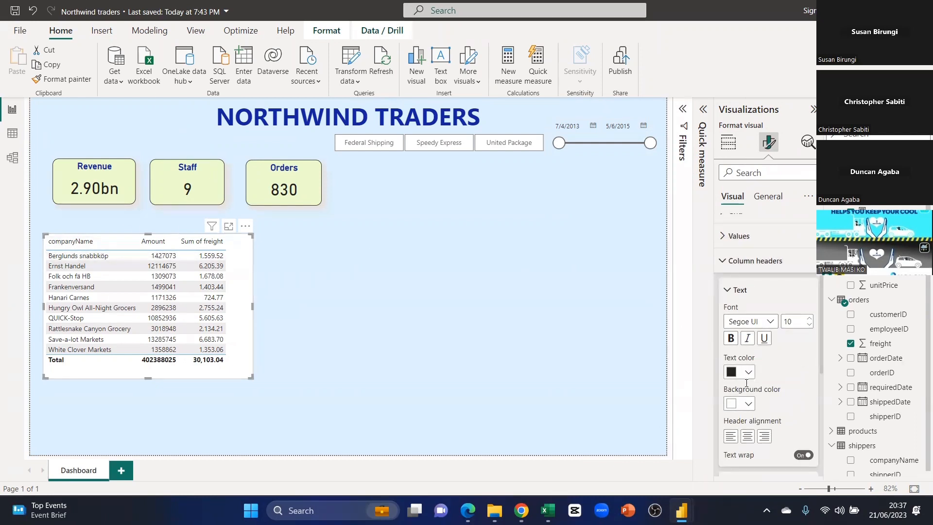
click(748, 403)
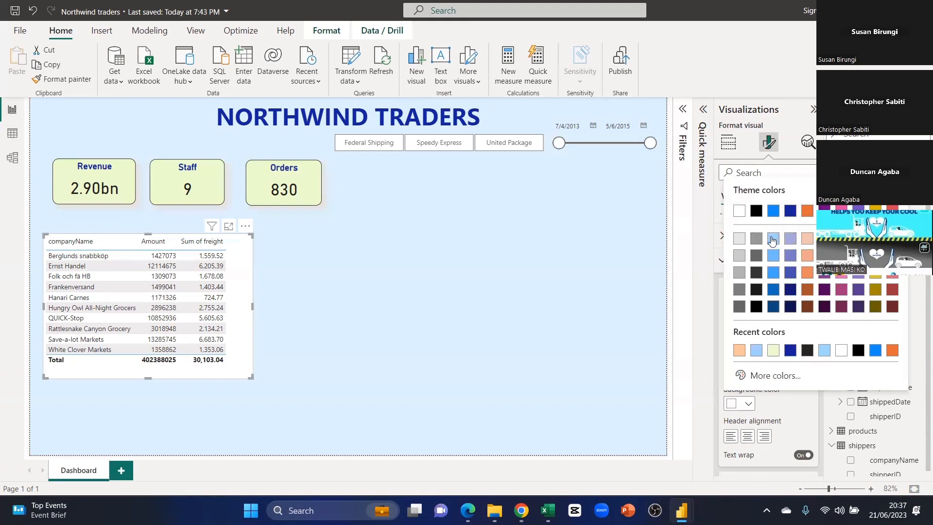
click(773, 238)
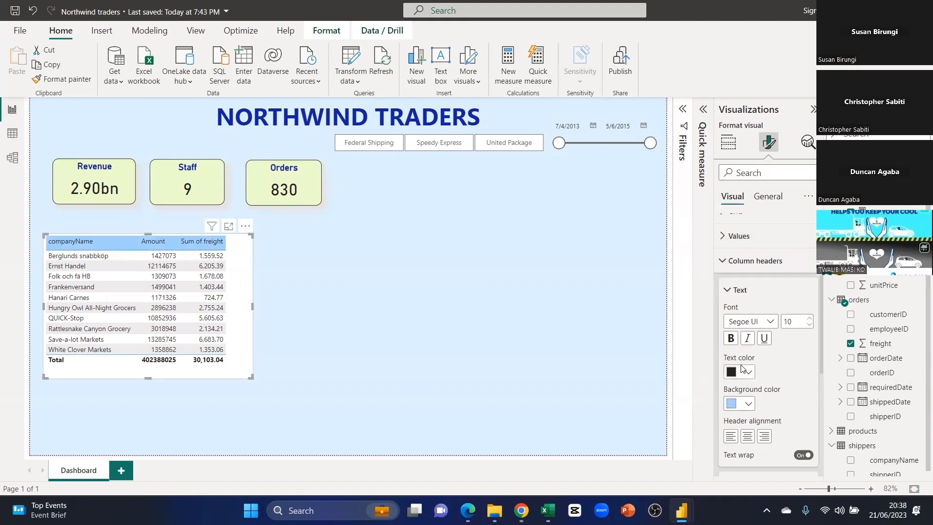
scroll(747, 406, down, 1)
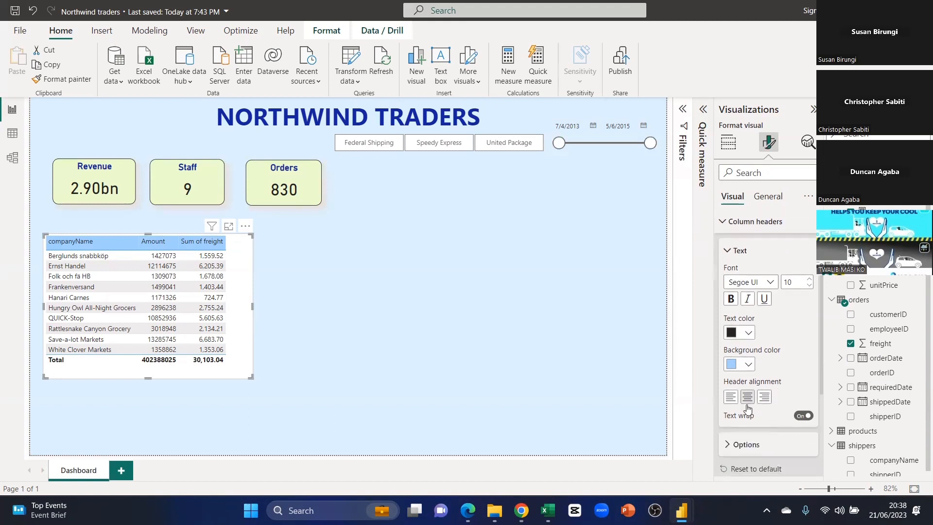
click(745, 401)
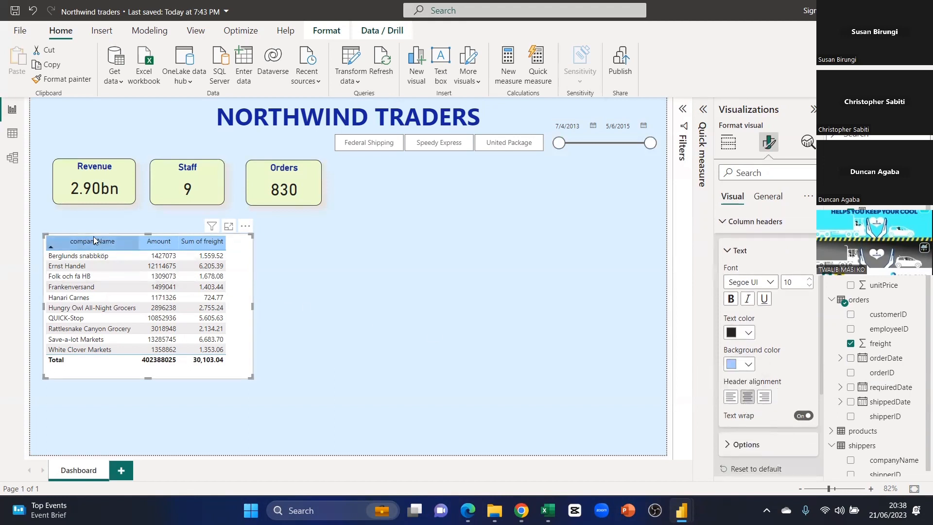
click(730, 300)
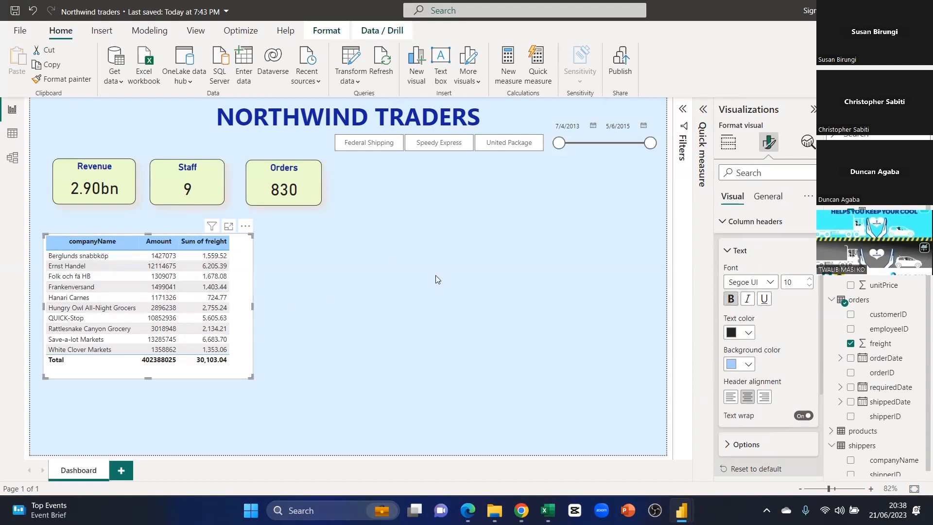
Try turning off auto-size width for the table's column headers and switch it back on.
click(740, 249)
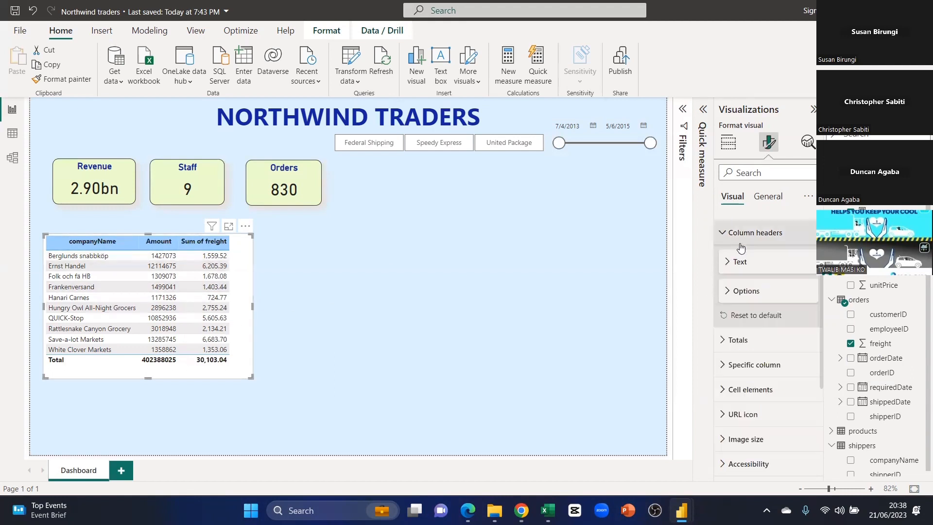
click(747, 289)
click(802, 308)
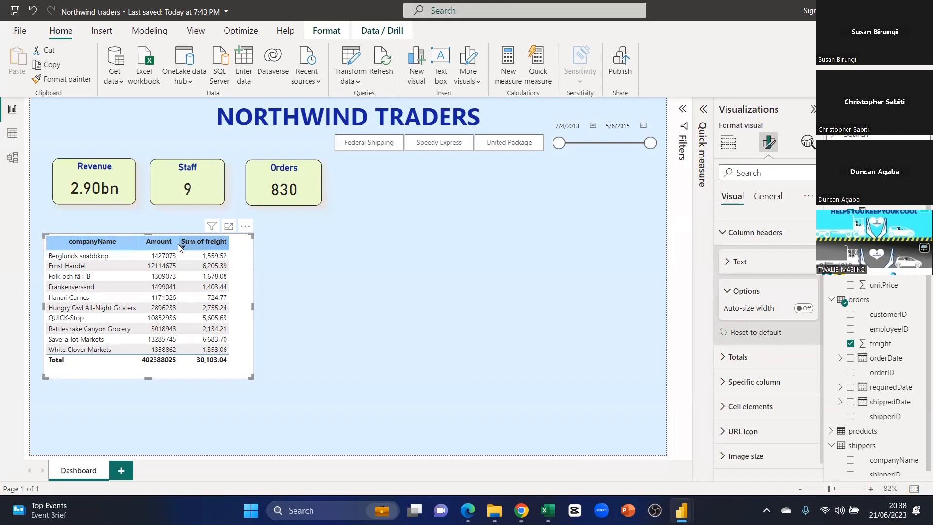
click(803, 308)
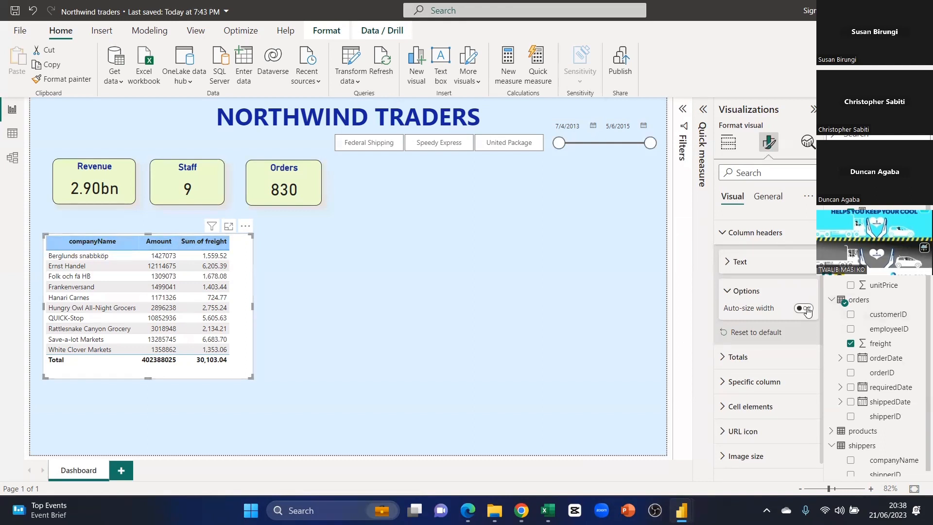
click(746, 294)
click(748, 233)
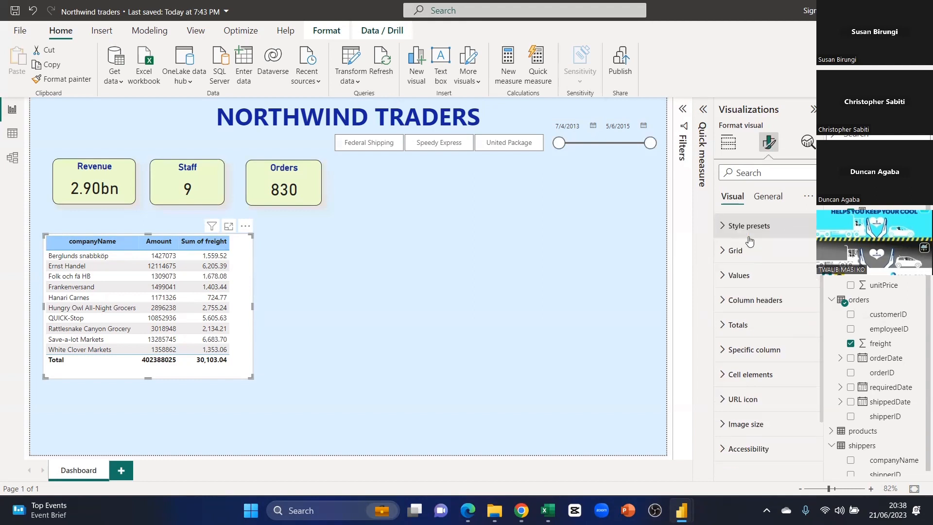
Hide the company table's totals row and show it again.
click(734, 325)
scroll(772, 340, down, 1)
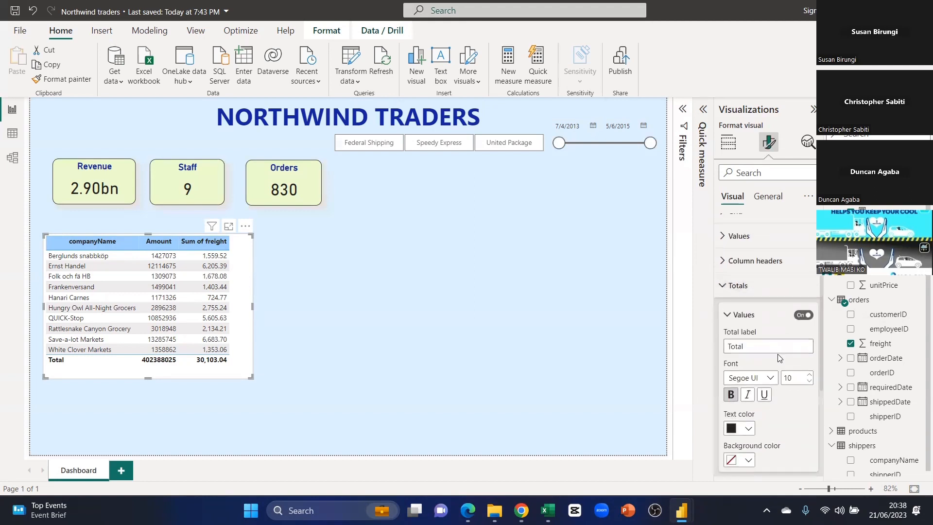
click(797, 316)
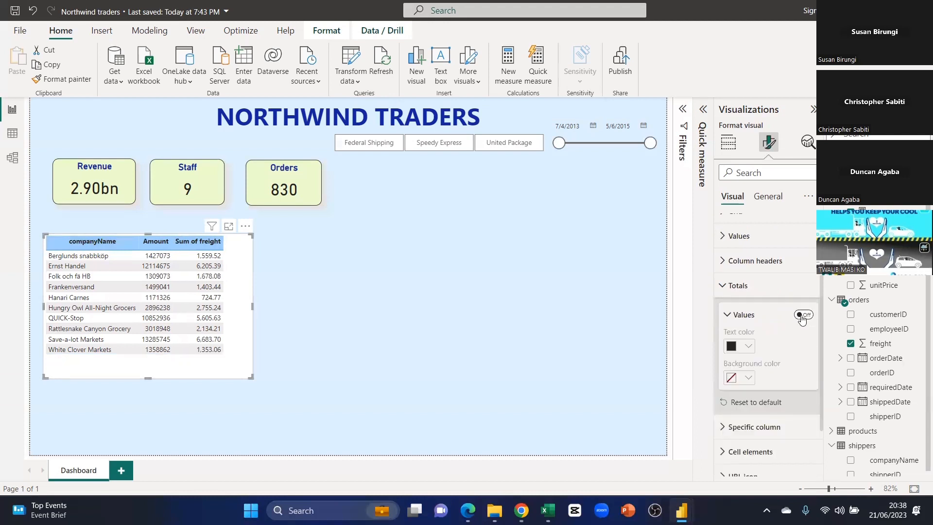
click(803, 315)
scroll(764, 385, down, 2)
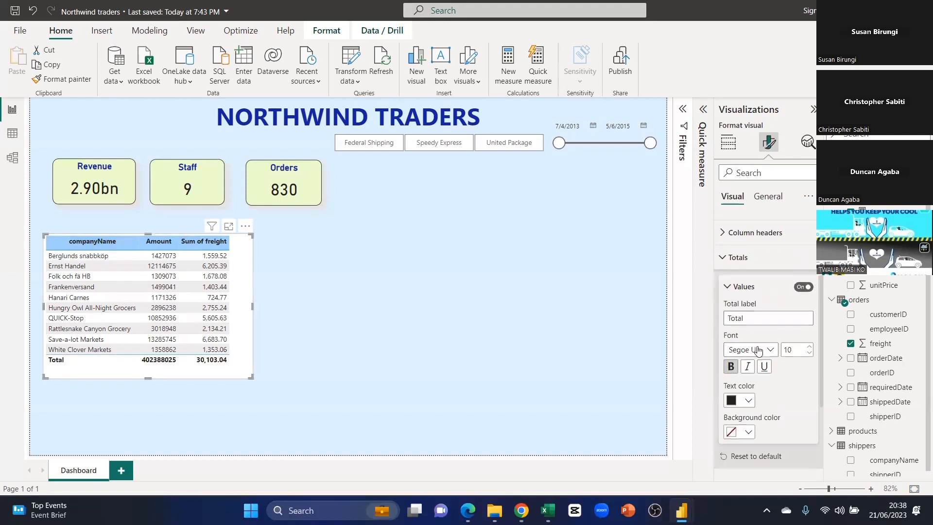
Set the totals row's text color to black and its background color to bright blue.
click(749, 391)
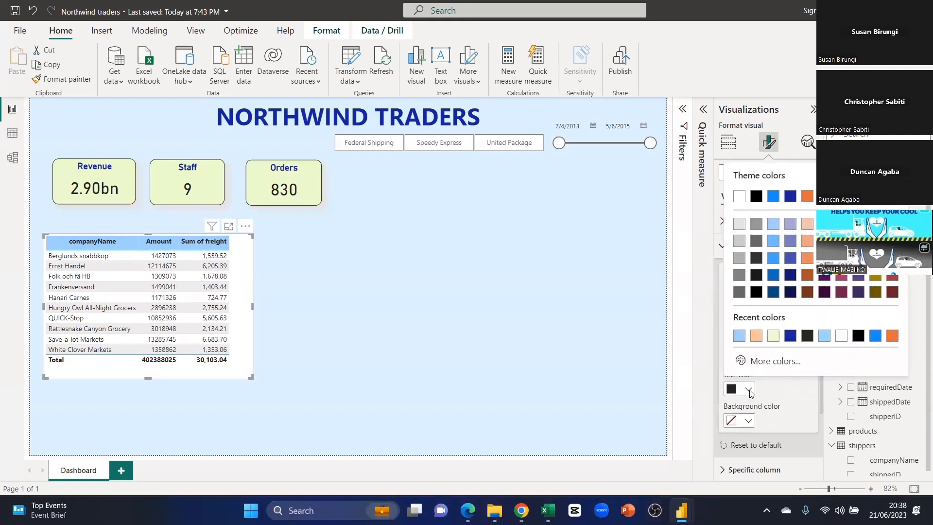
click(772, 225)
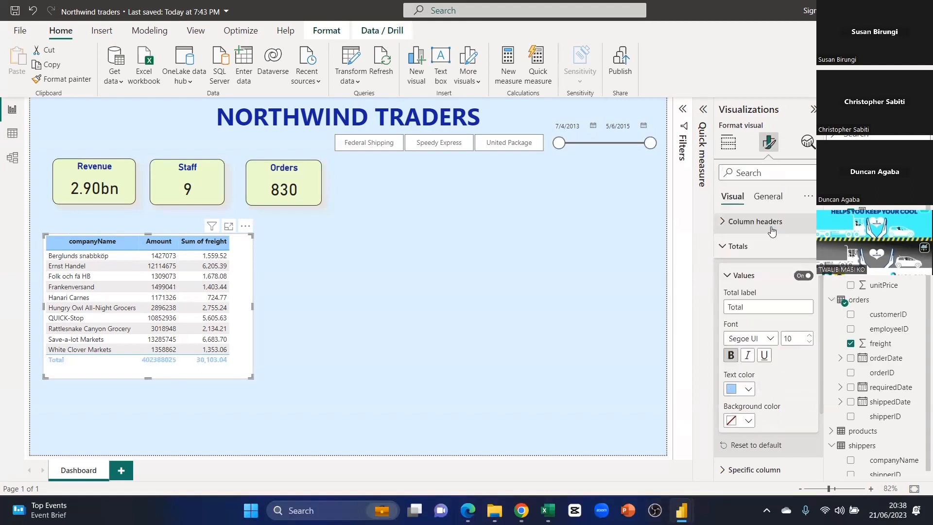
click(749, 391)
click(756, 197)
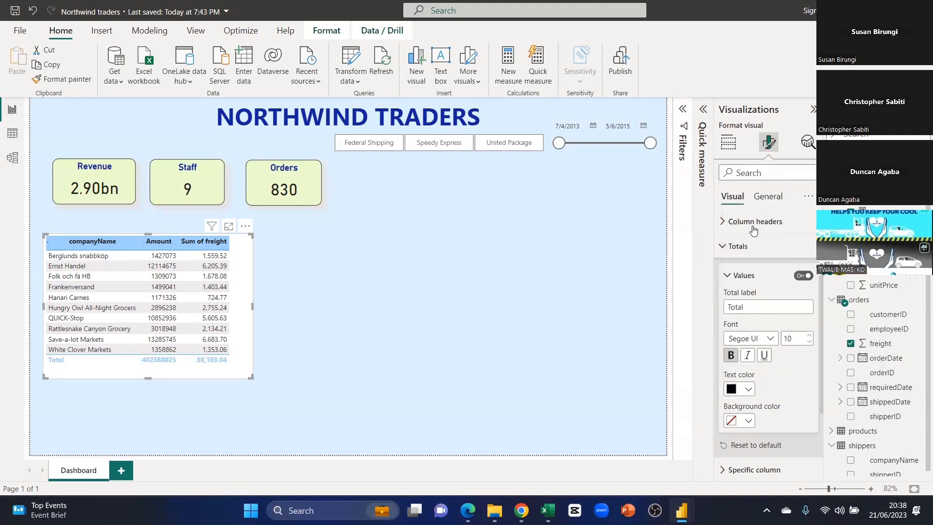
click(748, 420)
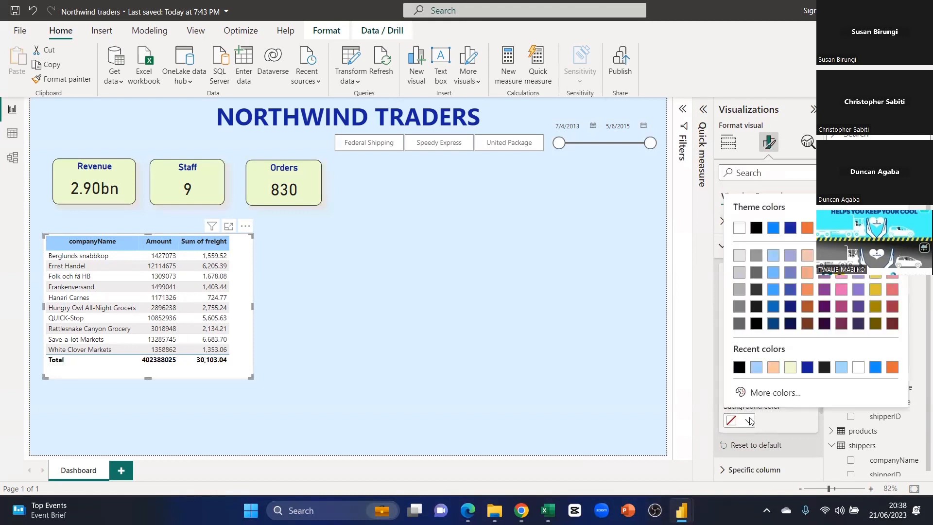
click(773, 228)
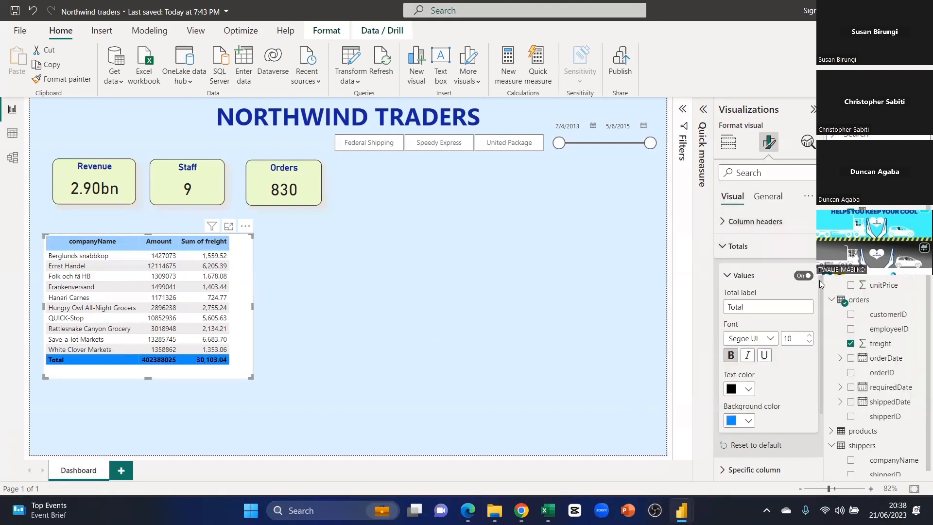
Search the table's format settings for "back" and make the table's background effect fully transparent.
click(734, 247)
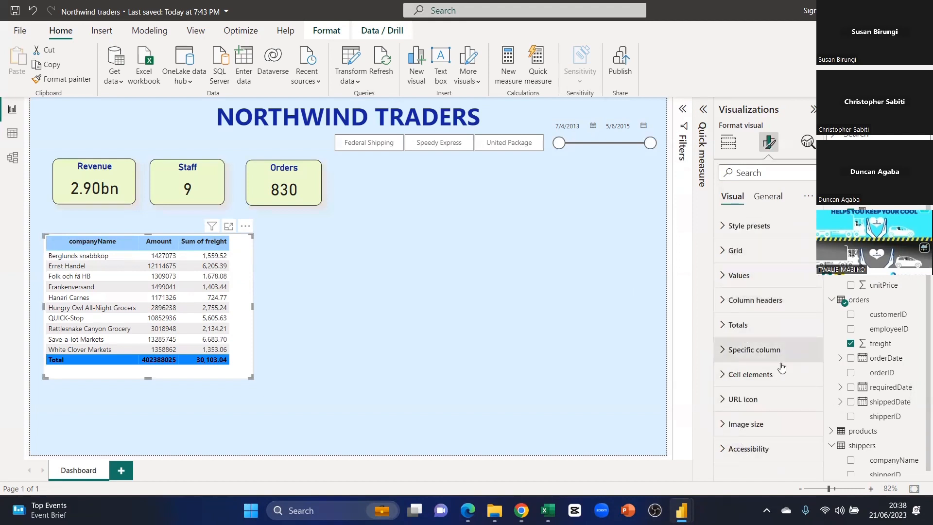
click(727, 227)
click(727, 226)
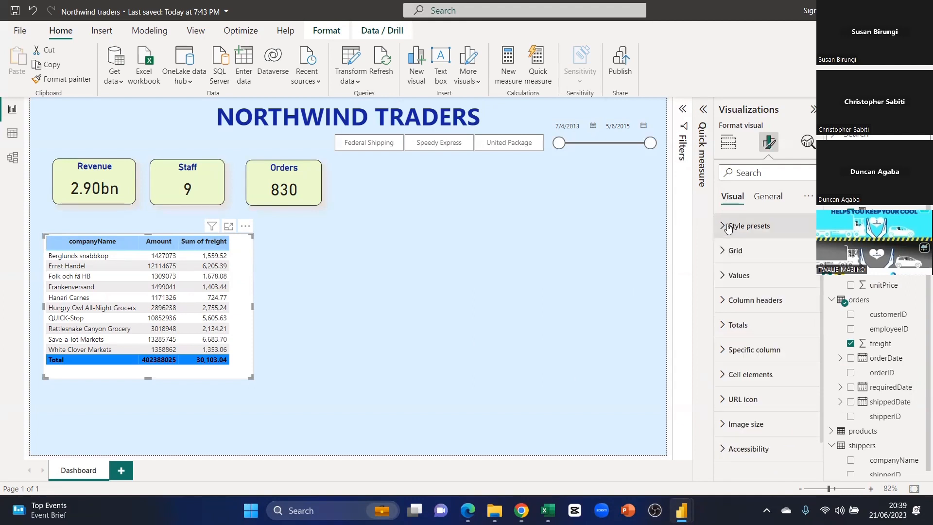
click(768, 200)
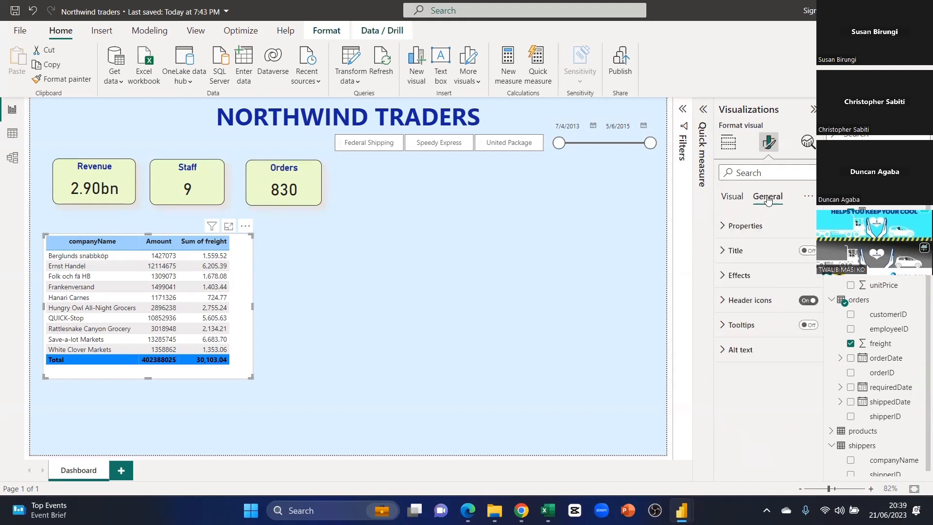
click(748, 171)
text(ba)
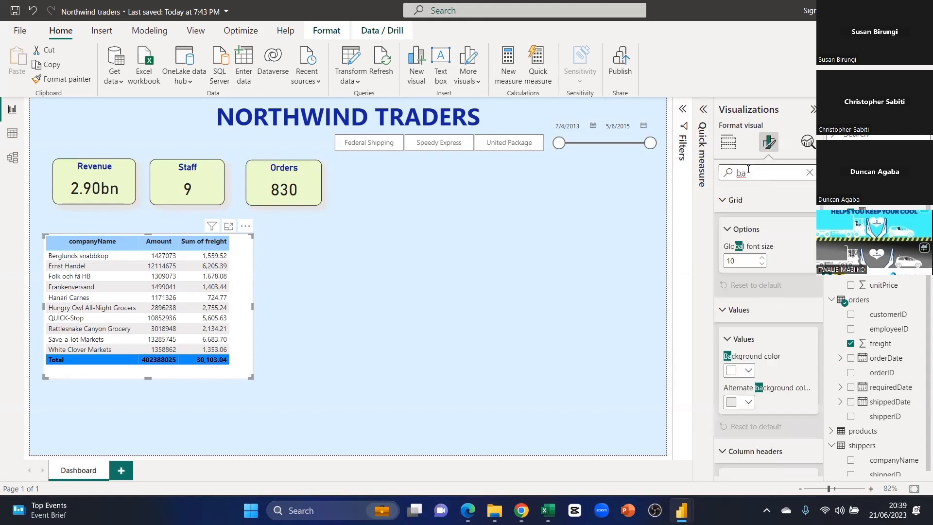
text(ck)
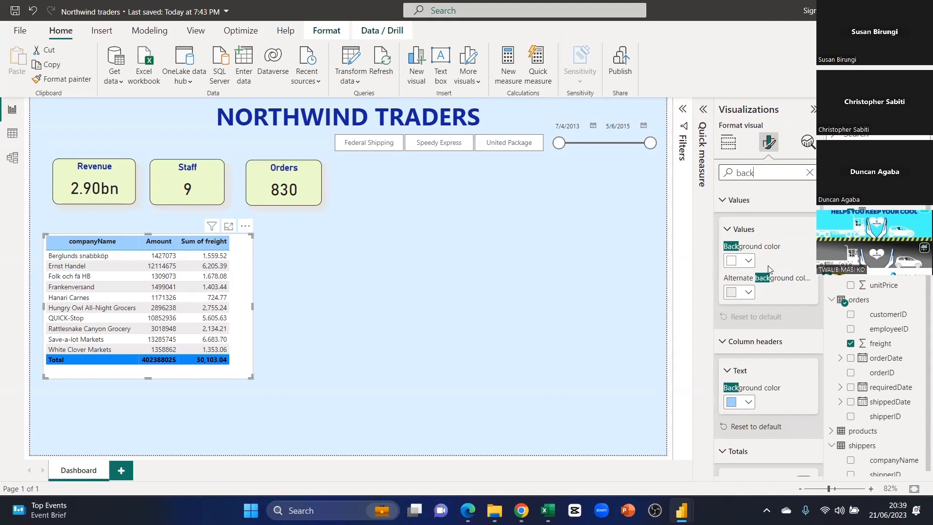
scroll(747, 404, down, 3)
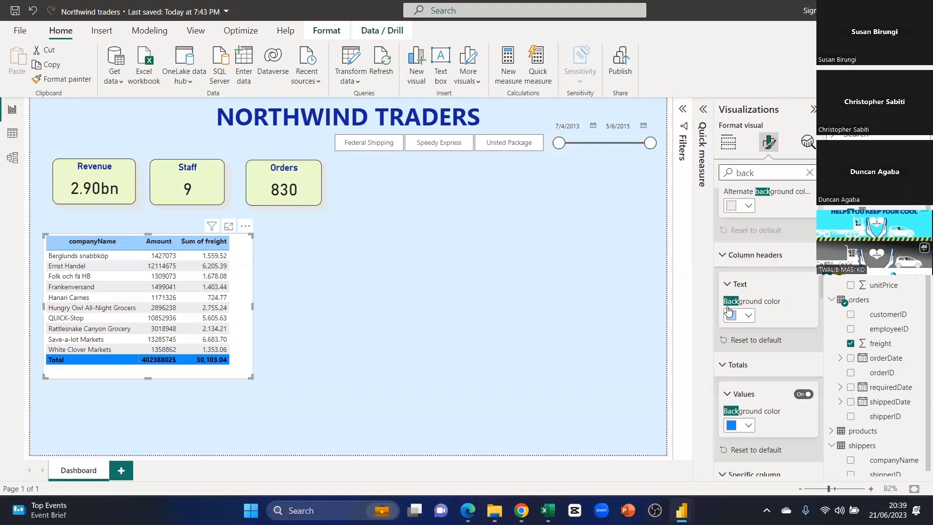
scroll(746, 301, down, 3)
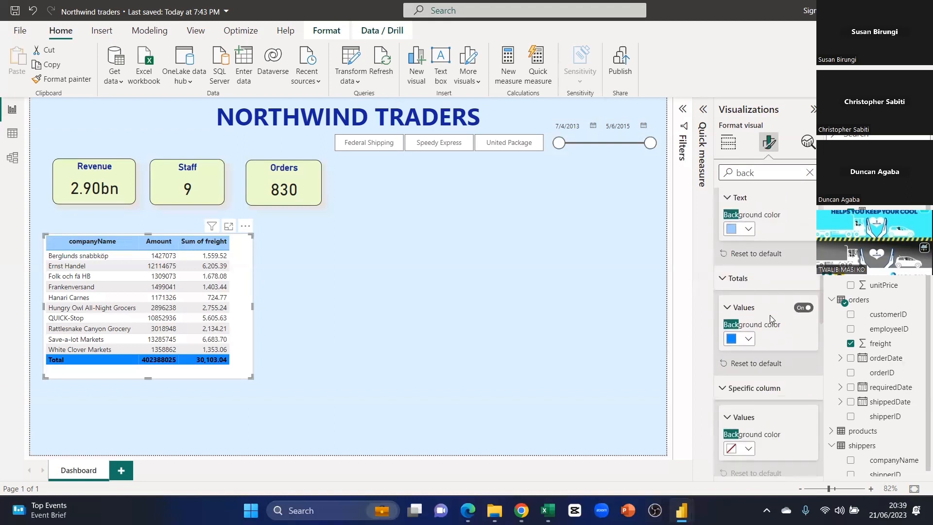
scroll(772, 320, down, 3)
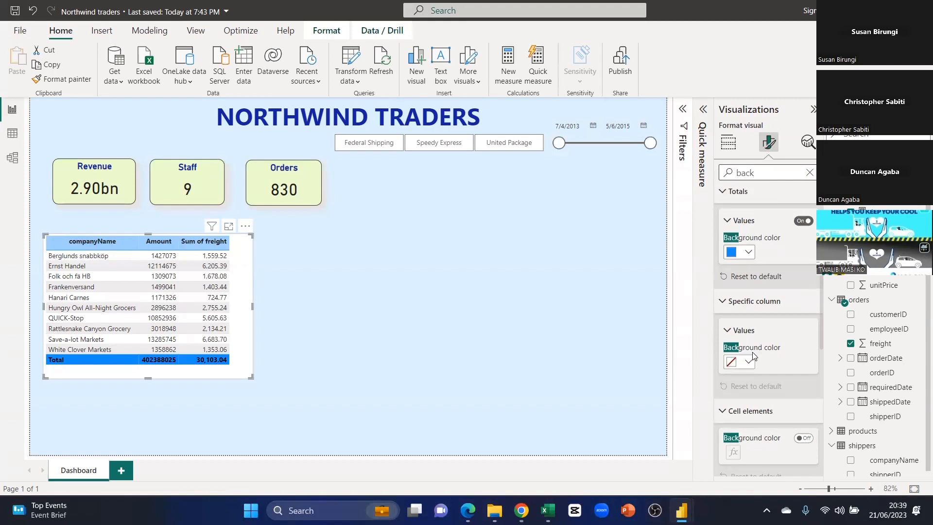
scroll(752, 355, down, 3)
scroll(770, 369, down, 3)
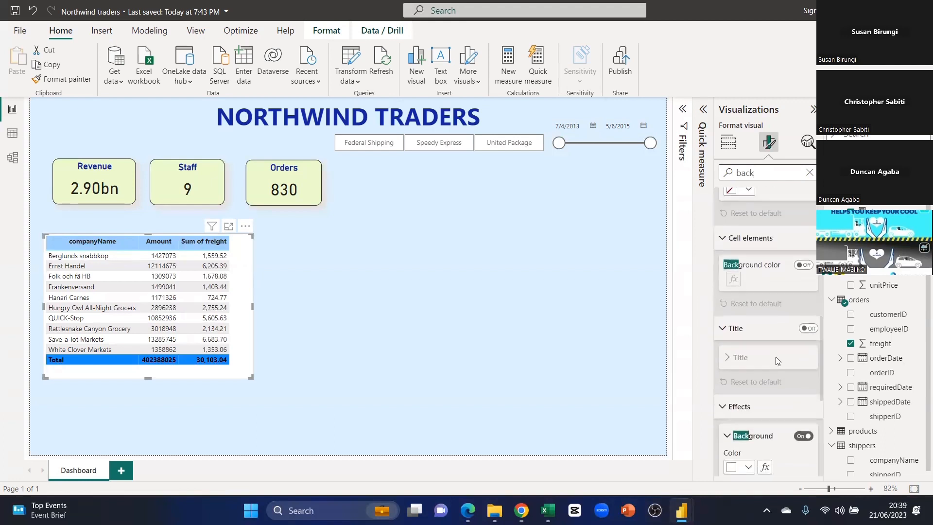
scroll(755, 333, up, 2)
scroll(754, 338, down, 4)
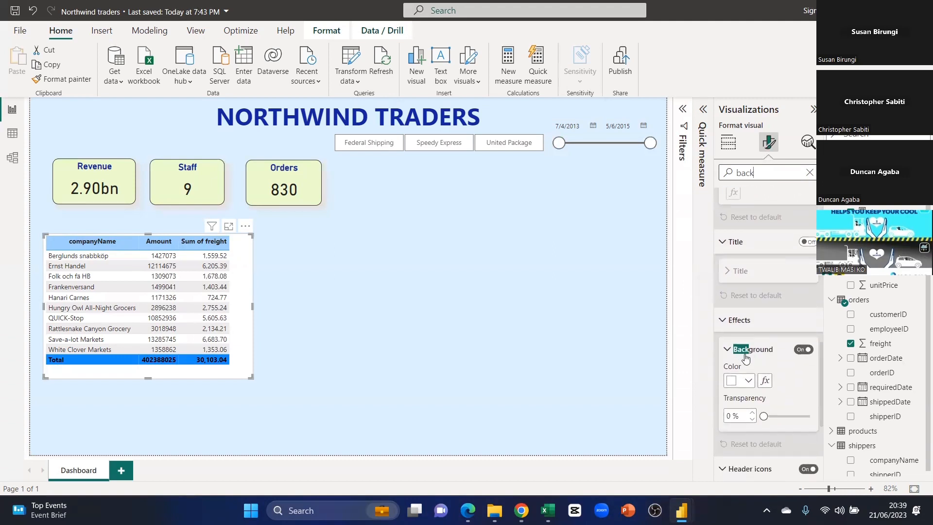
drag(762, 414, 816, 415)
click(400, 350)
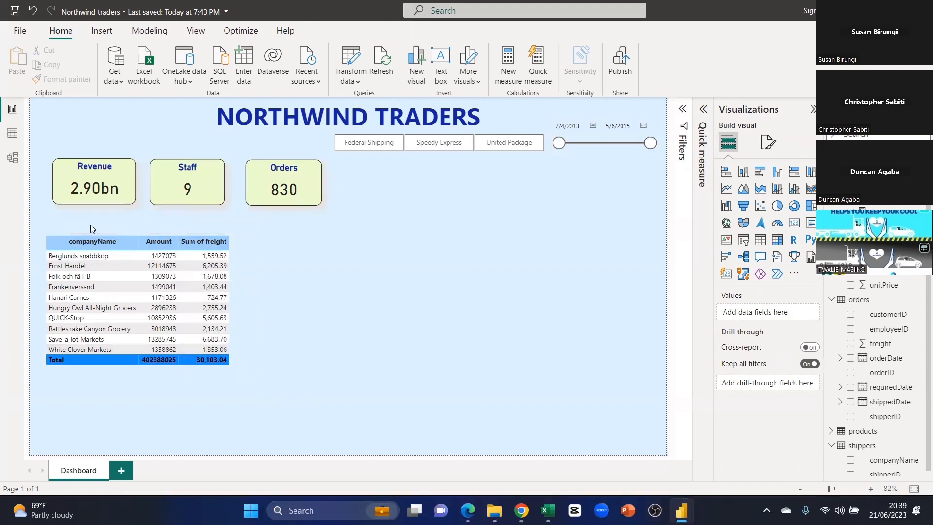
Insert a text box reading "Customer Vs Revenue / Freight" and place it in the empty canvas area beside the company table.
click(102, 27)
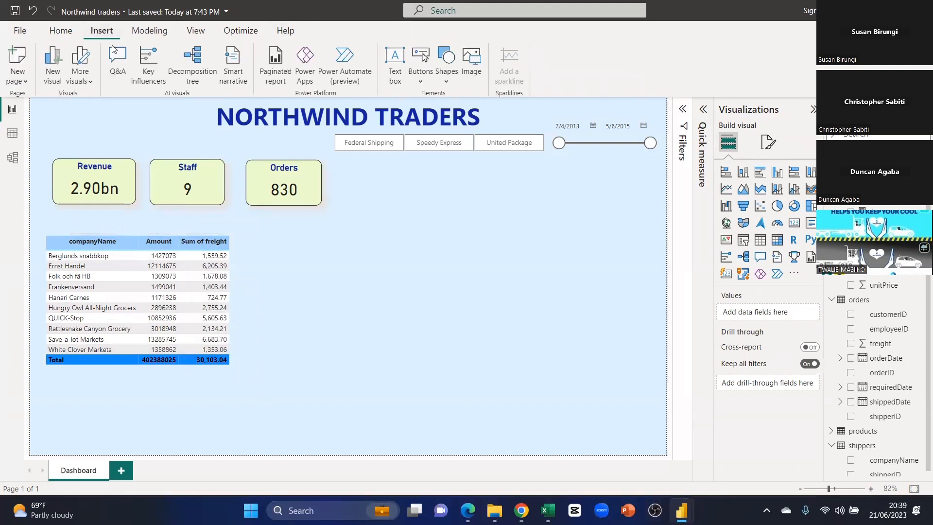
click(395, 63)
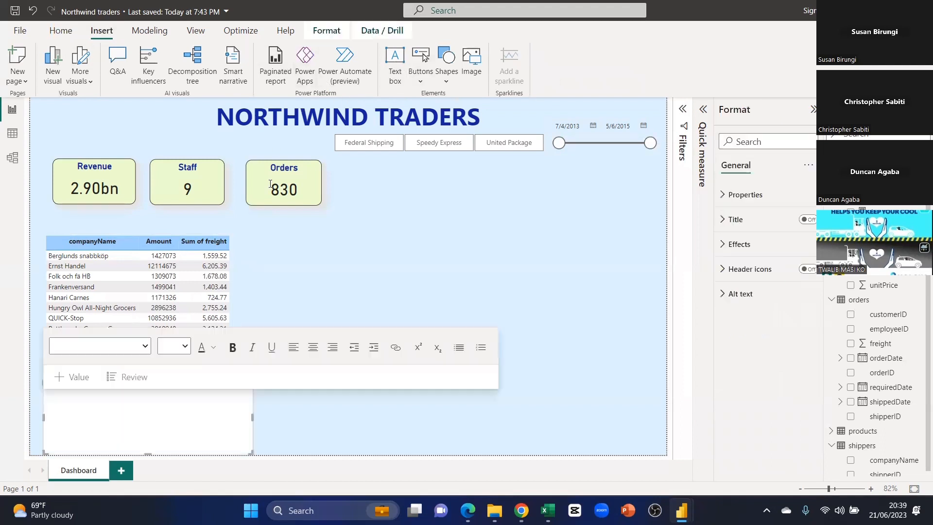
click(73, 387)
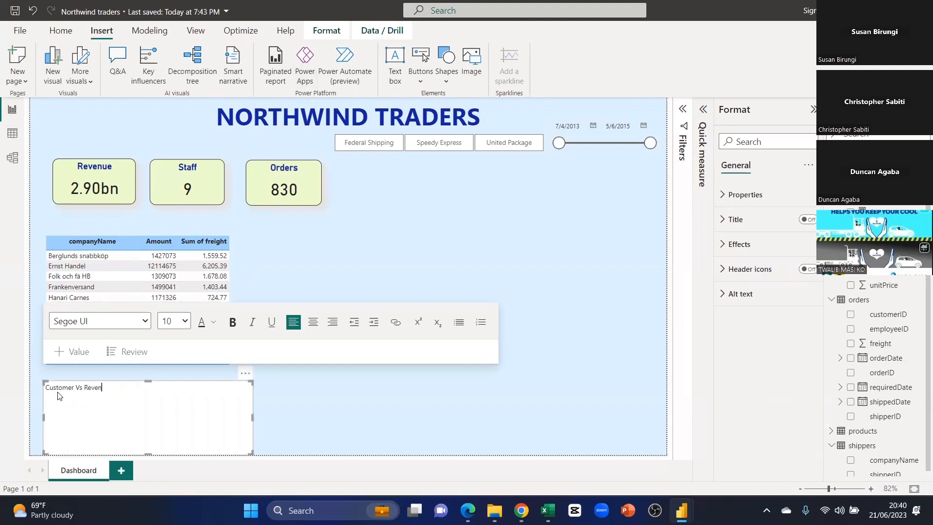
text(e / Freight)
click(271, 420)
click(164, 386)
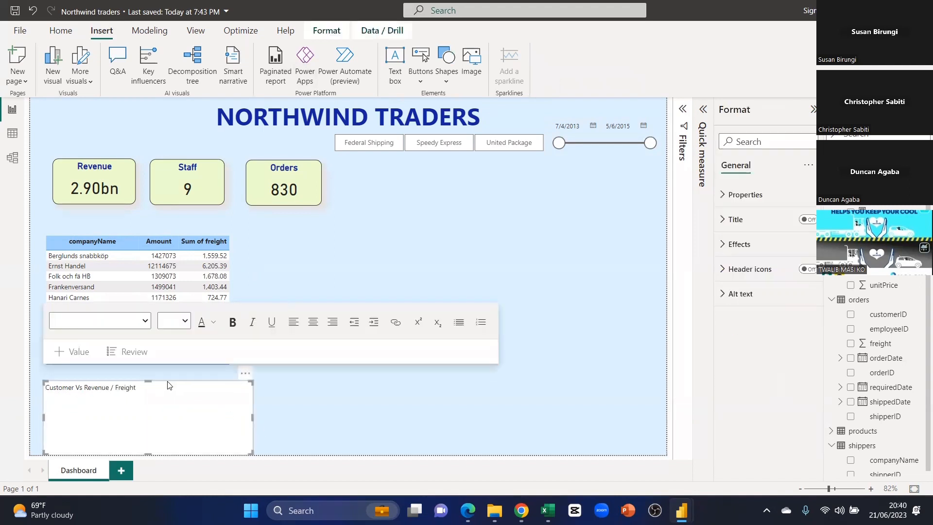
drag(169, 385, 397, 252)
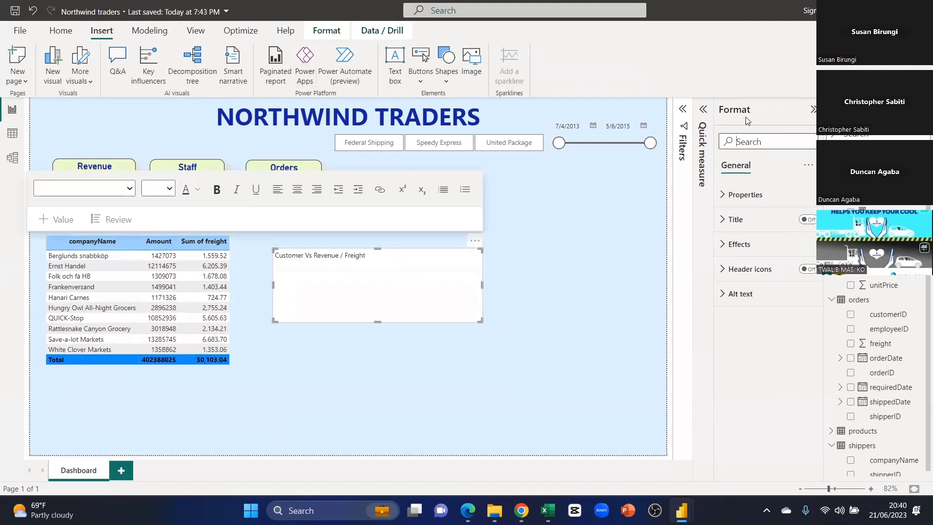
Set the background transparency of the "Customer Vs Revenue / Freight" text box to 100%.
click(416, 259)
click(416, 251)
click(737, 245)
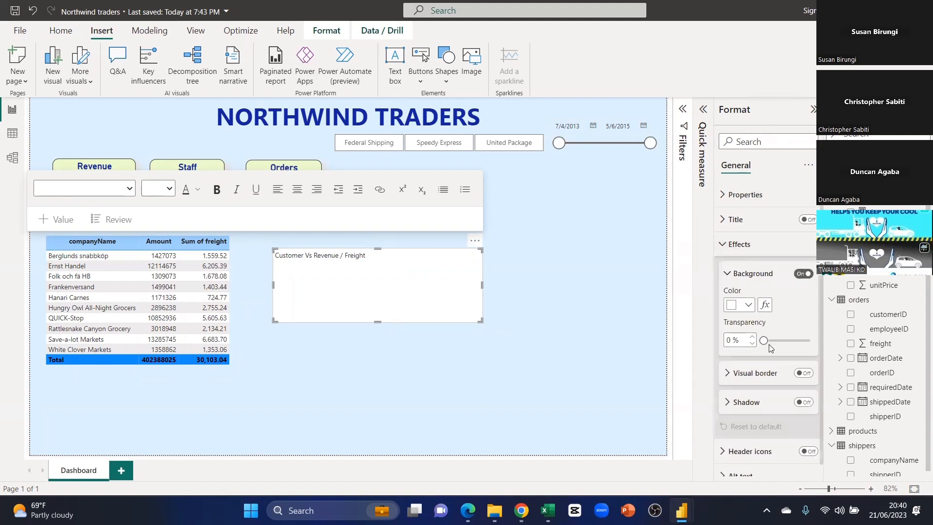
drag(763, 341, 830, 347)
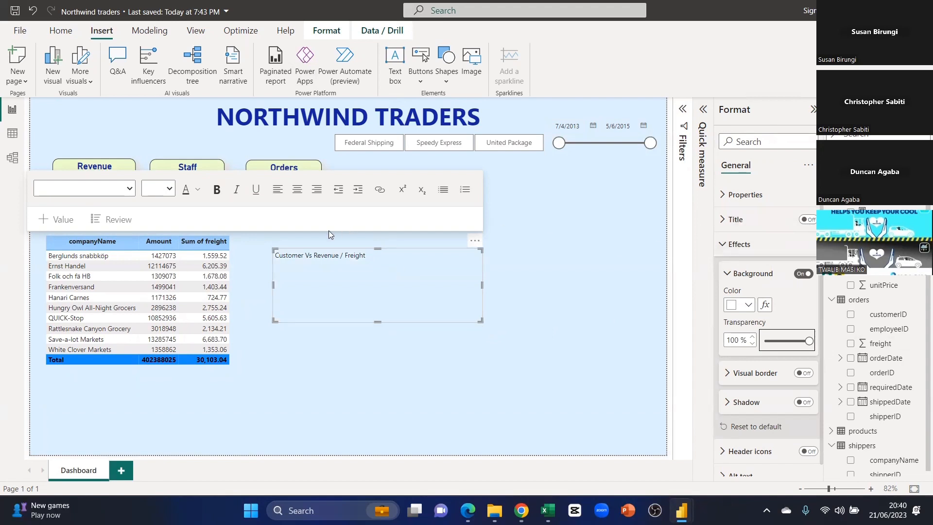
Make the whole "Customer Vs Revenue / Freight" text bold and set its font size to 12.
click(217, 194)
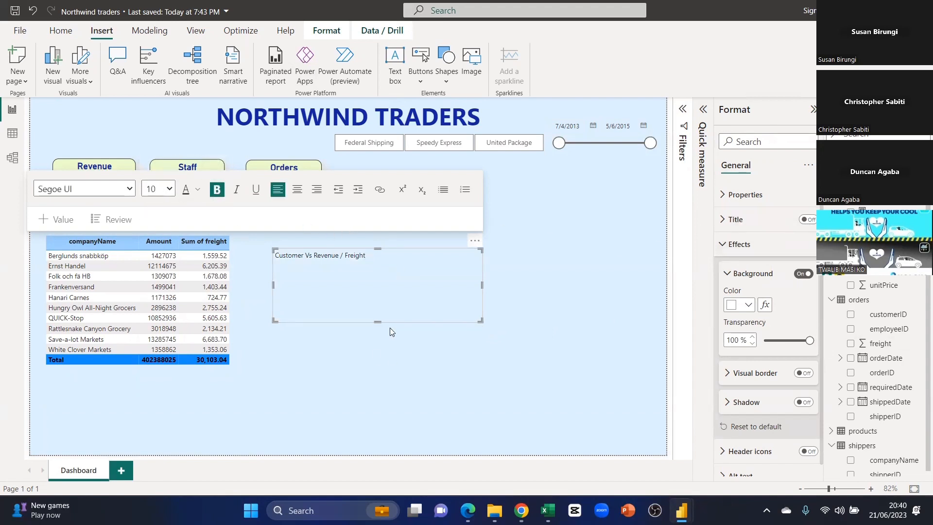
drag(367, 256, 254, 235)
drag(367, 256, 276, 259)
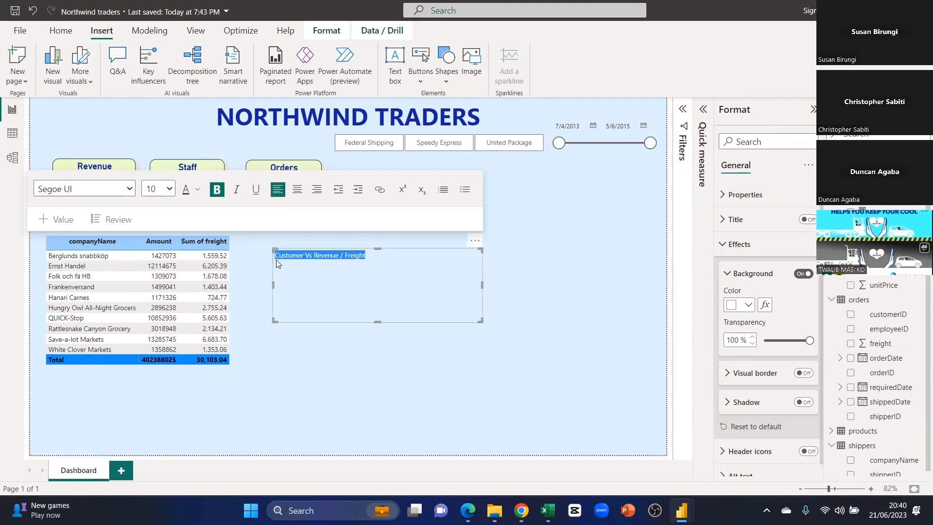
click(217, 190)
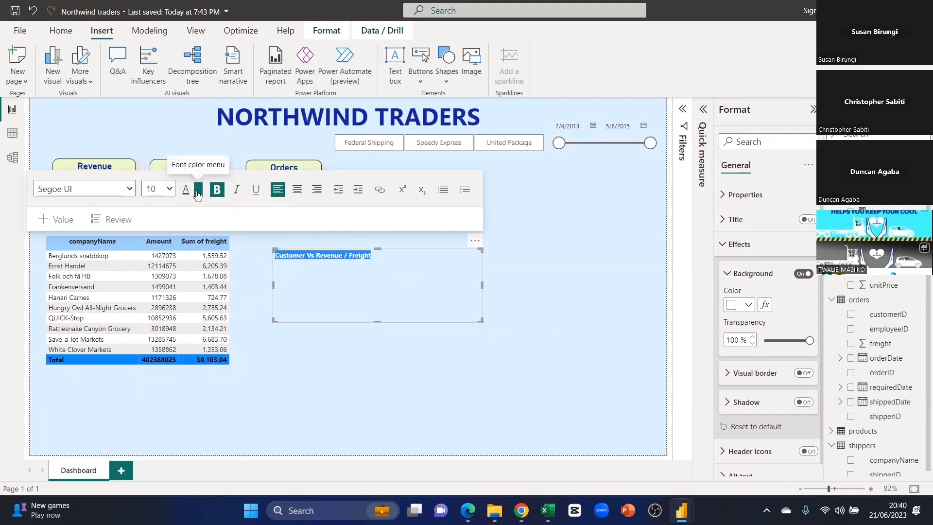
click(197, 193)
click(160, 189)
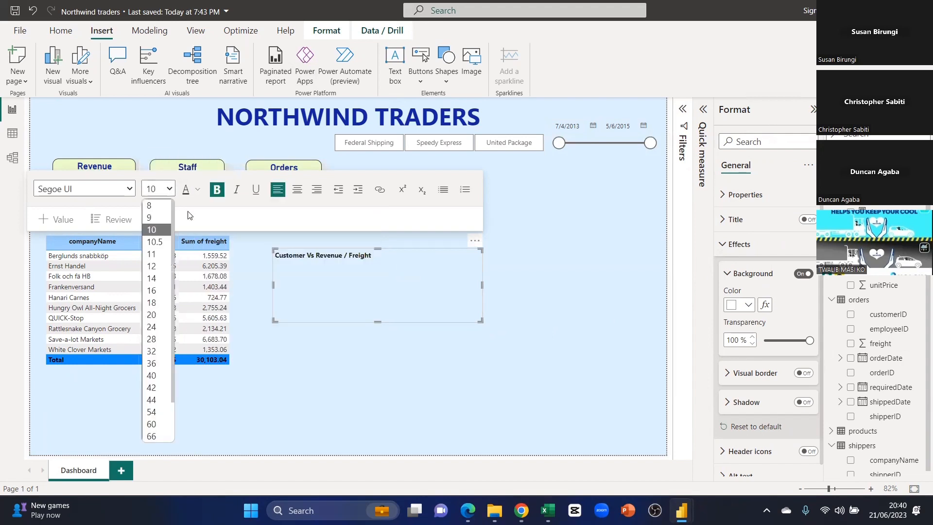
click(153, 267)
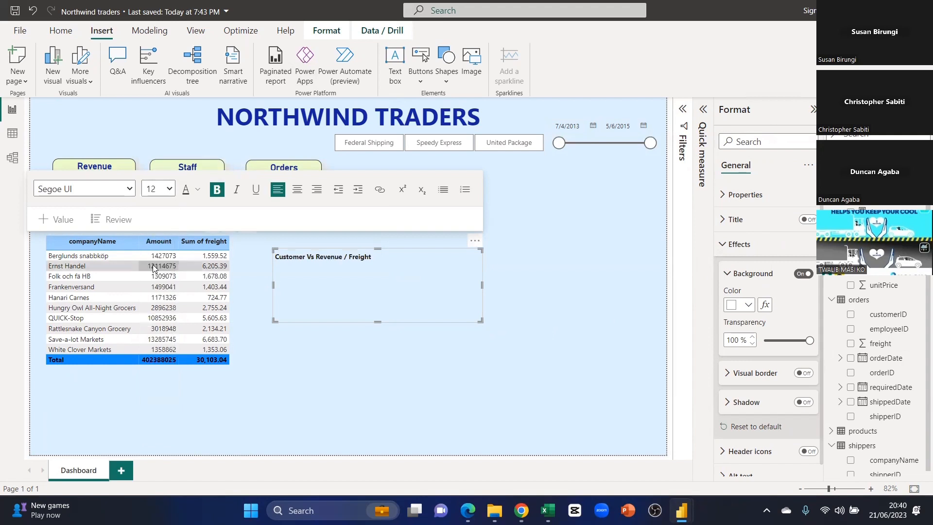
click(370, 261)
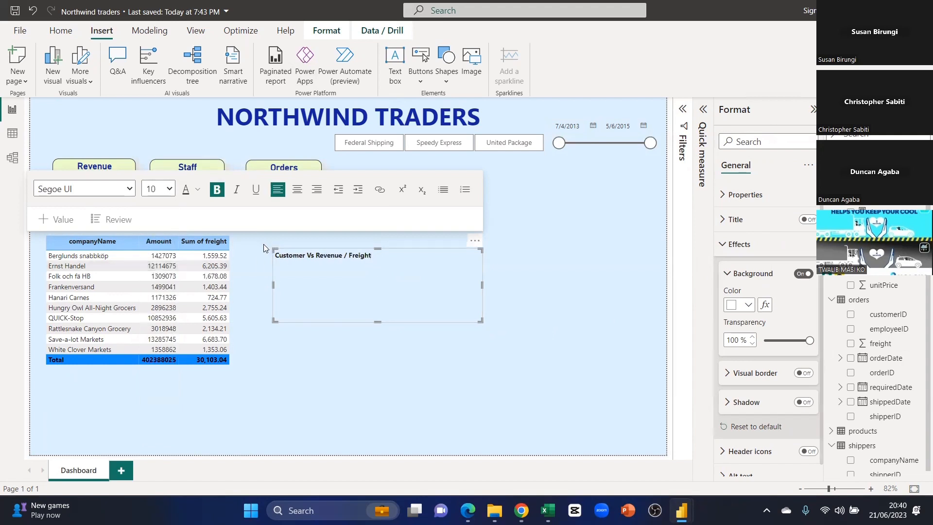
drag(372, 255, 274, 254)
click(158, 189)
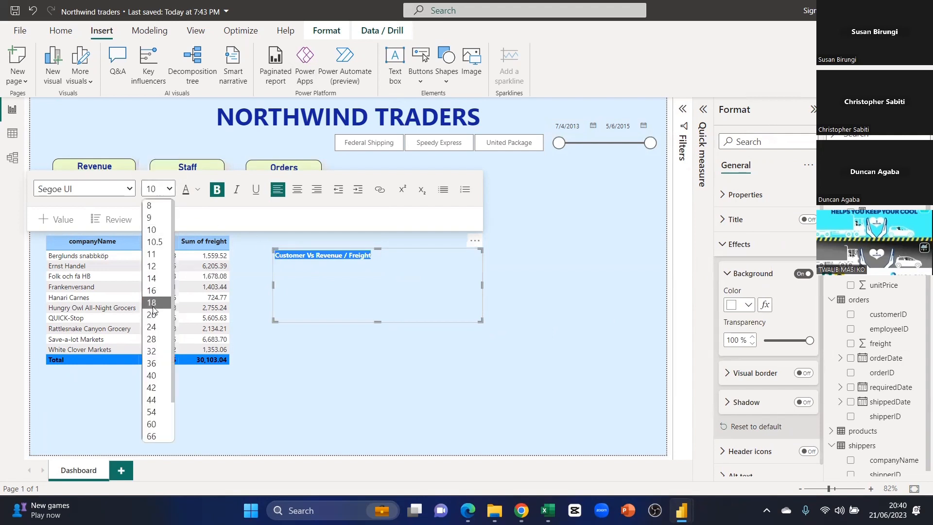
click(151, 265)
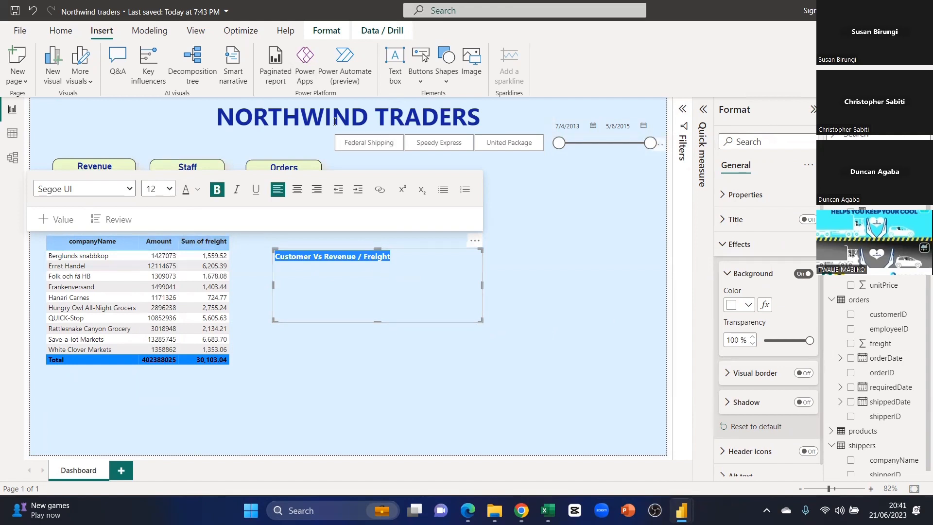
Color the "Customer Vs Revenue / Freight" text dark blue to match the dashboard title.
click(198, 189)
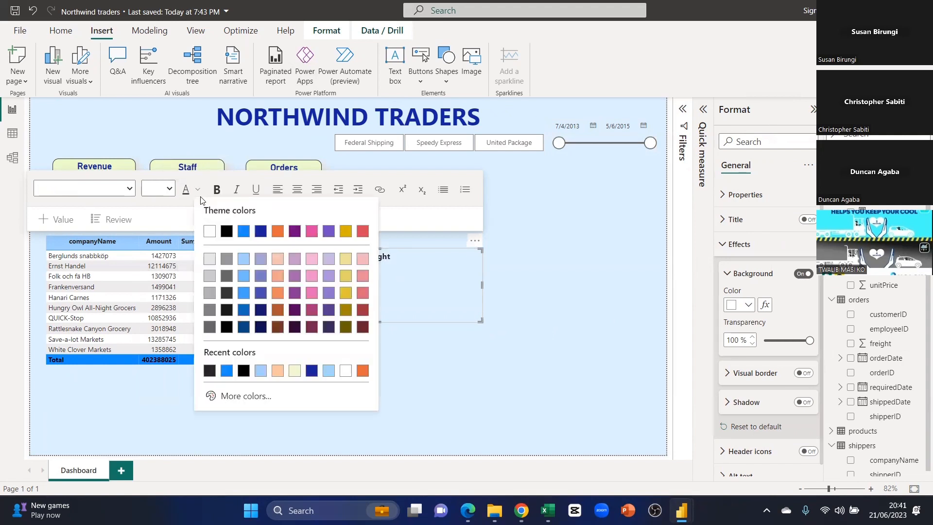
click(260, 234)
click(398, 379)
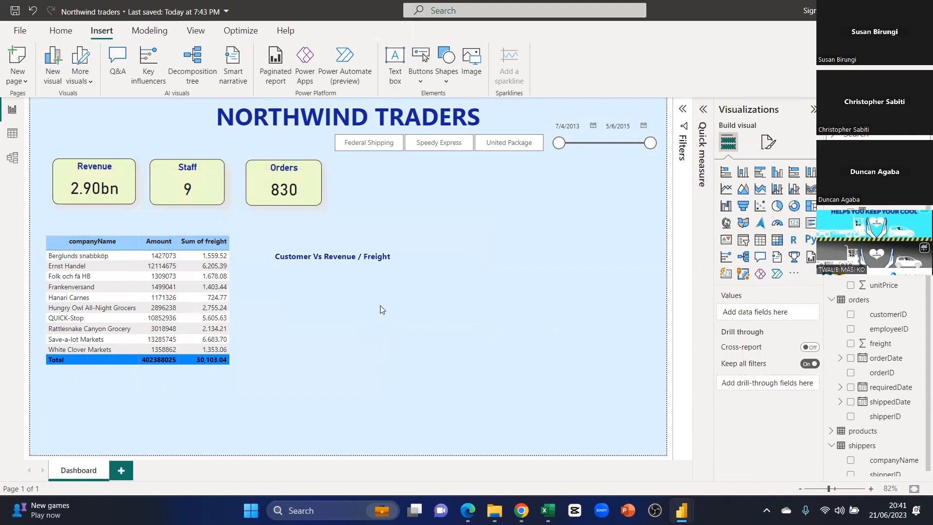
Shrink the "Customer Vs Revenue / Freight" text box to fit its text and place it directly above the company table as a heading.
click(387, 252)
drag(477, 318, 401, 262)
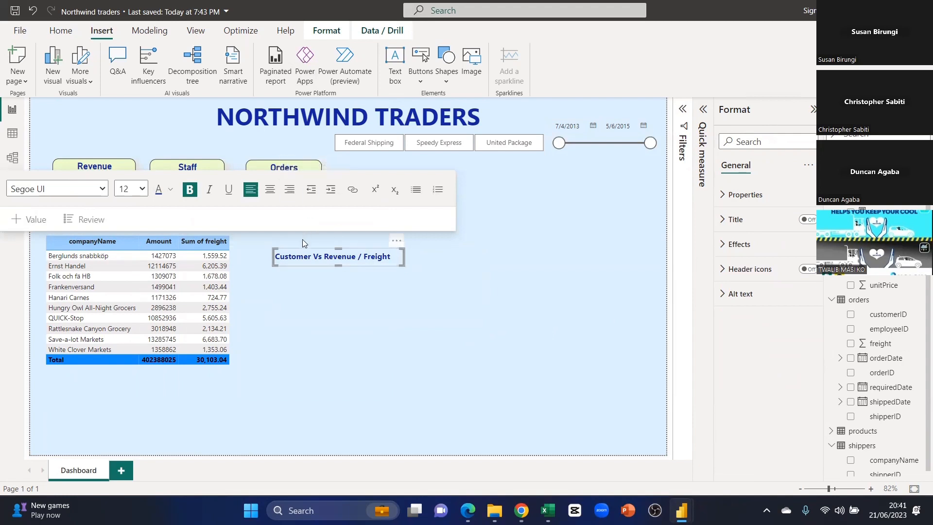
drag(299, 252, 120, 221)
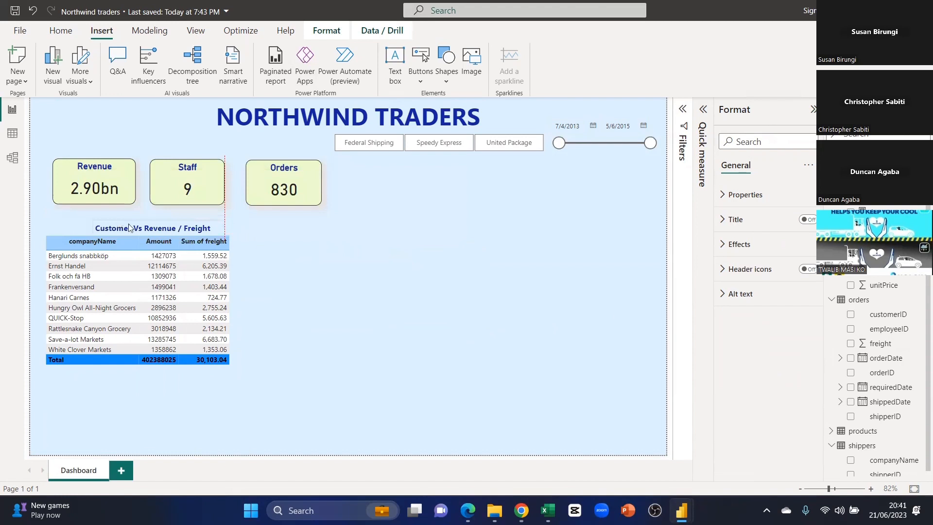
click(316, 263)
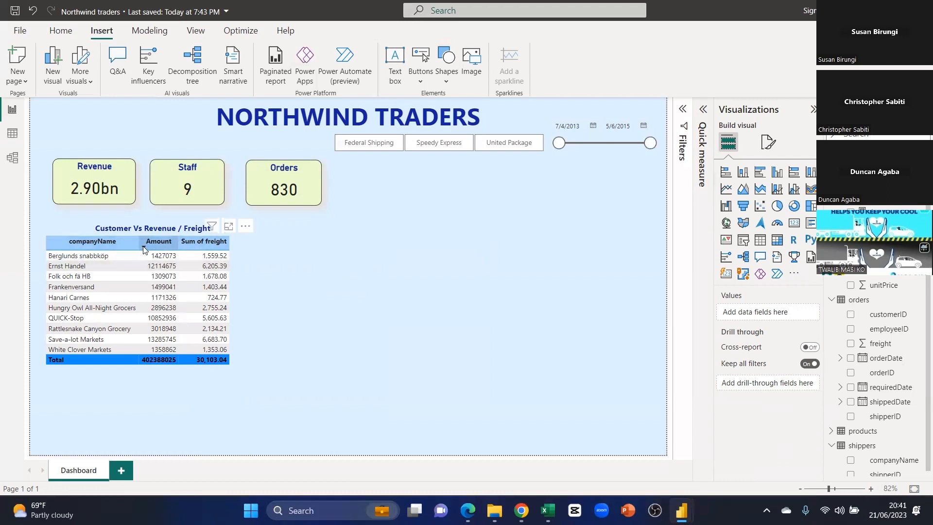
Sort the company table by Amount in descending order.
click(155, 241)
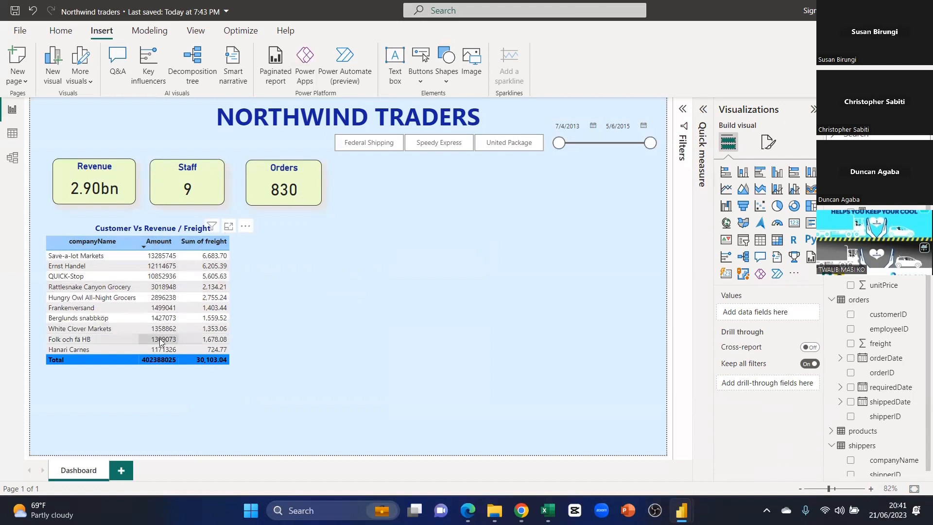
right_click(163, 245)
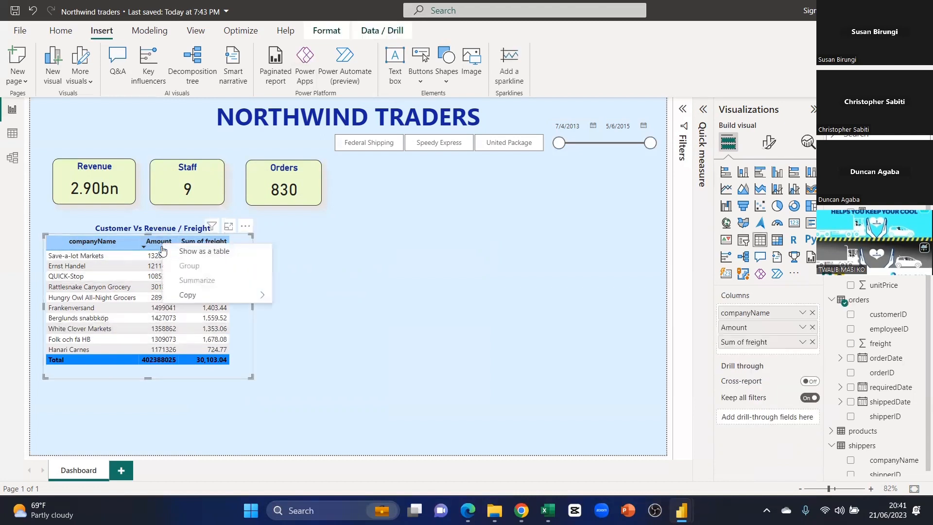
click(161, 246)
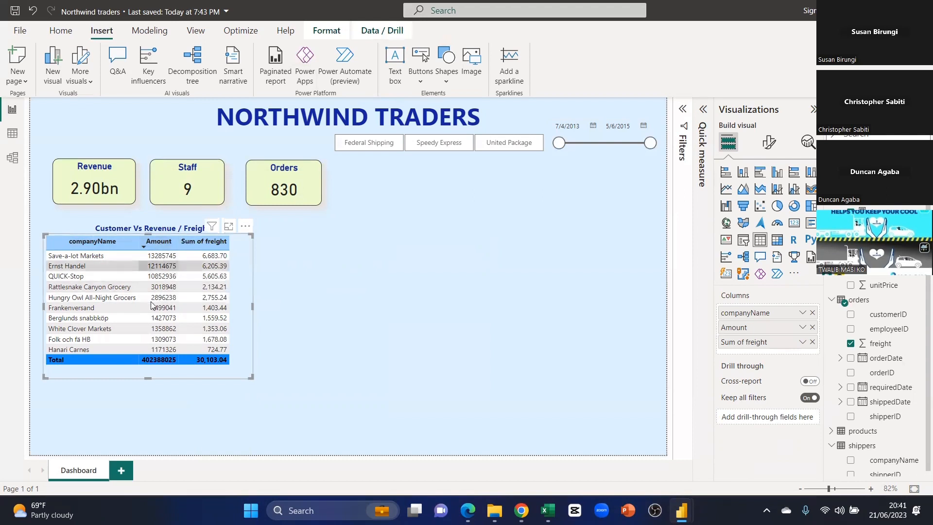
click(154, 248)
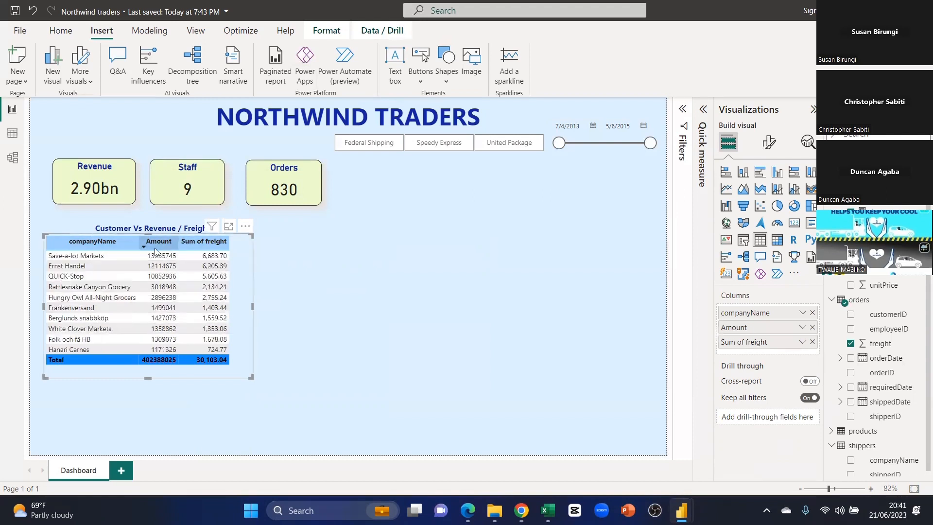
Examine the data in the order_details and orders tables, and return to the report view.
click(14, 135)
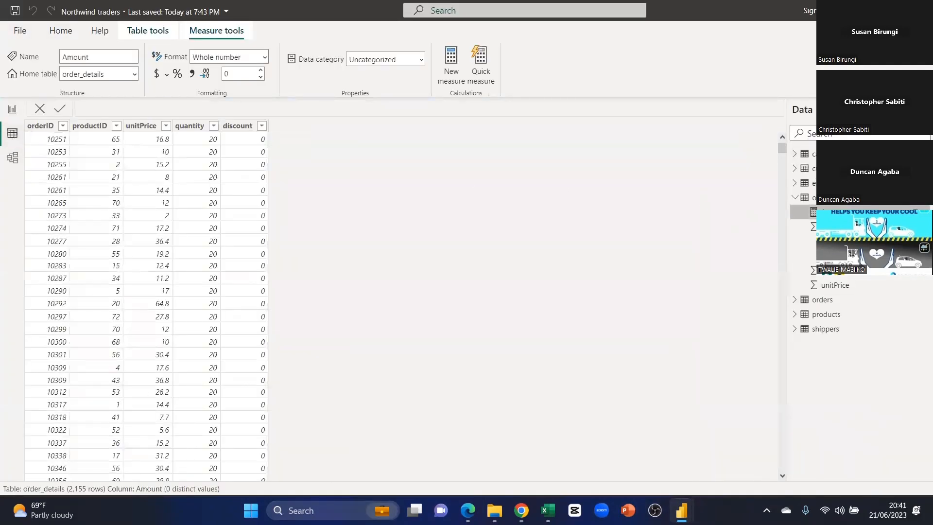
click(837, 198)
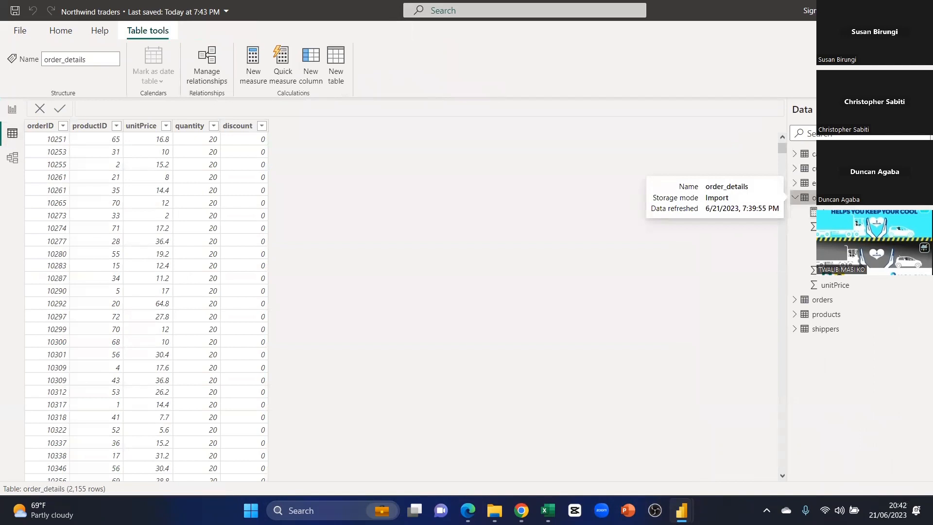
click(795, 197)
click(814, 212)
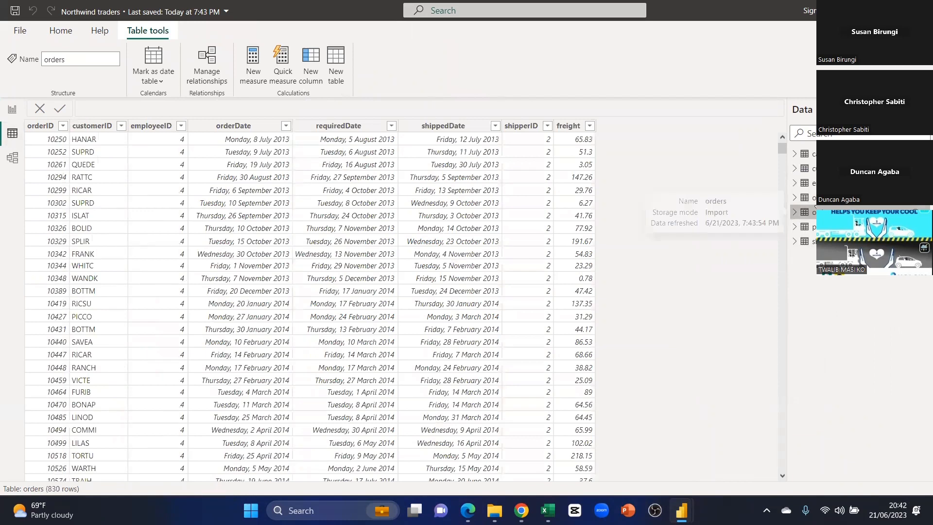
click(821, 197)
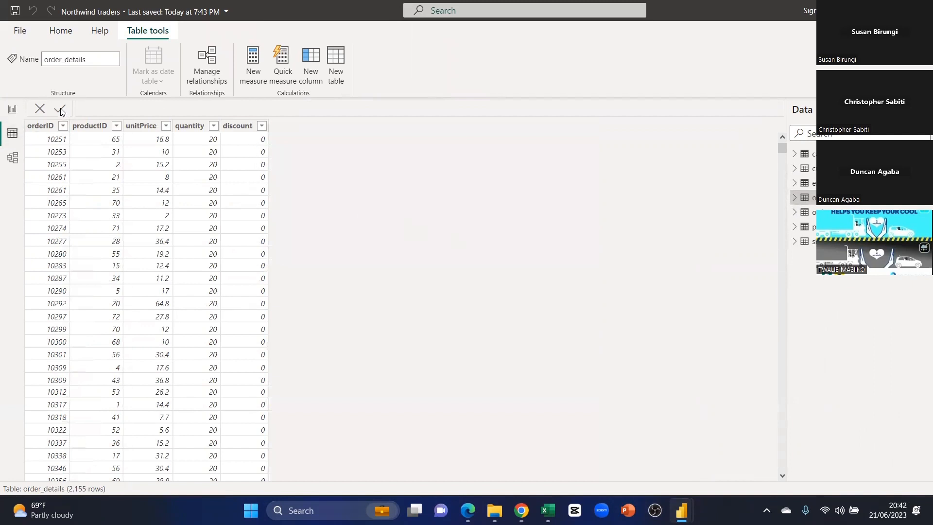
click(12, 110)
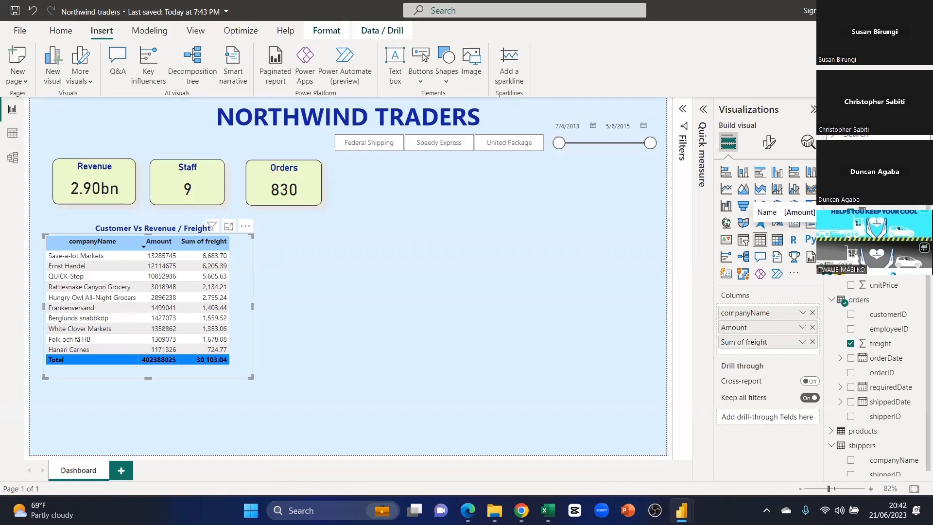
Format the Amount measure as dollar currency with thousands separators and widen the company table to fit all its columns.
click(881, 212)
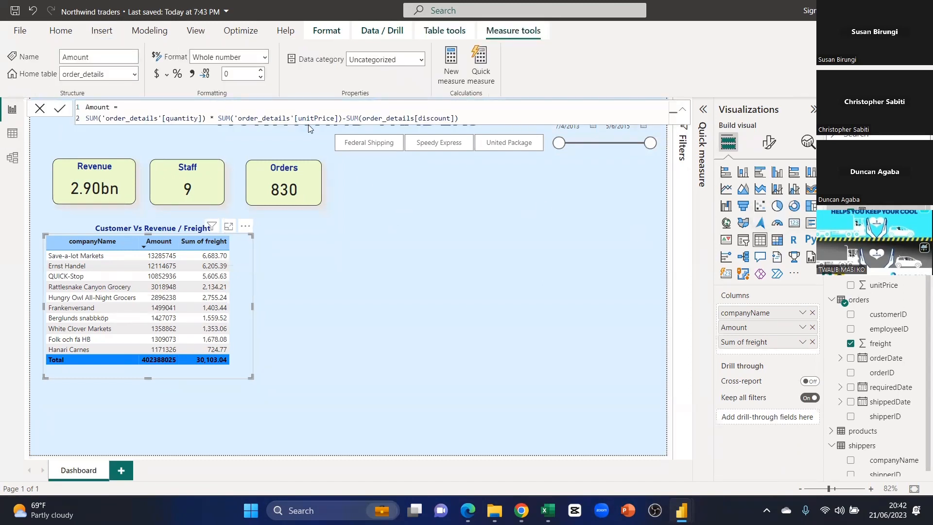
click(192, 75)
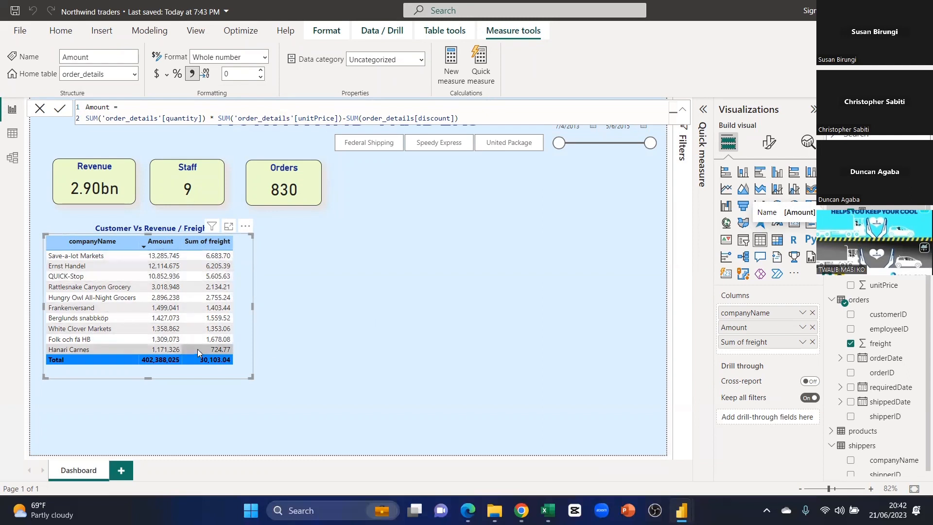
click(156, 75)
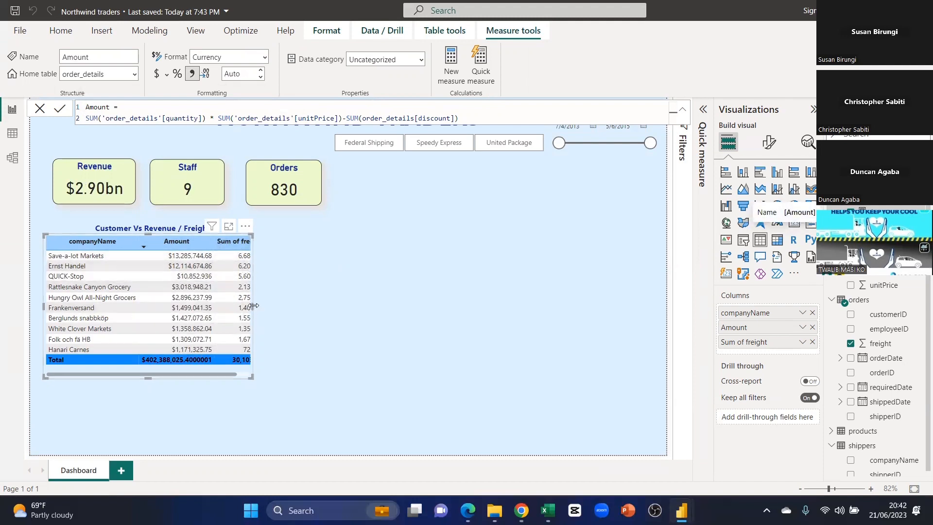
drag(252, 307, 274, 309)
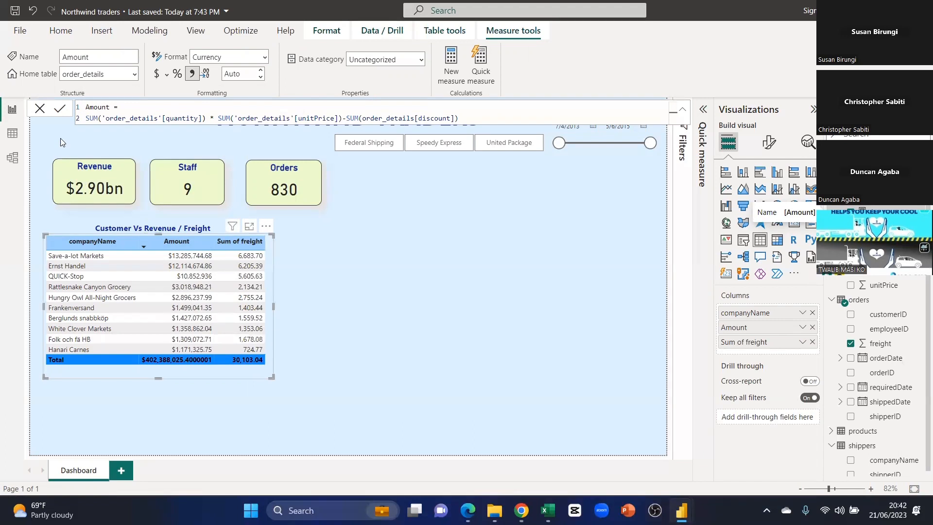
Format the freight column of the orders table as dollar currency and return to the dashboard report.
click(12, 137)
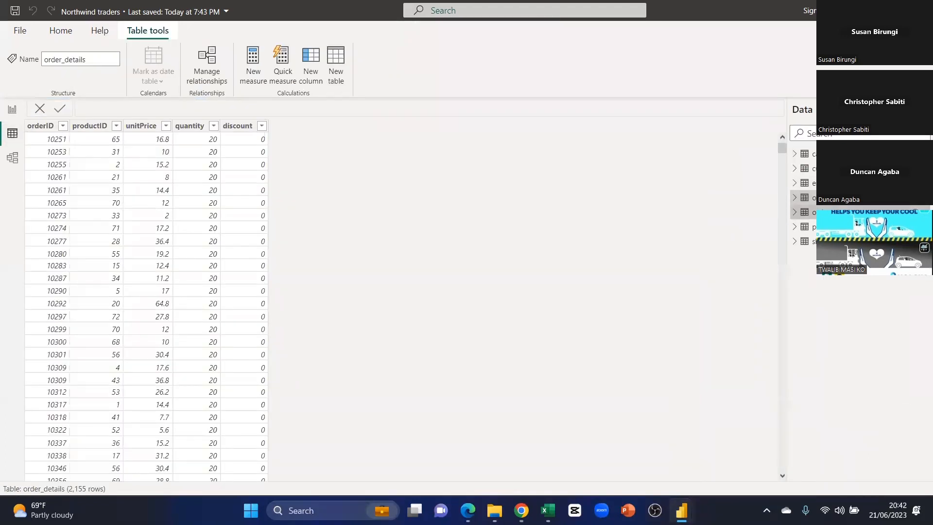
click(807, 212)
click(570, 128)
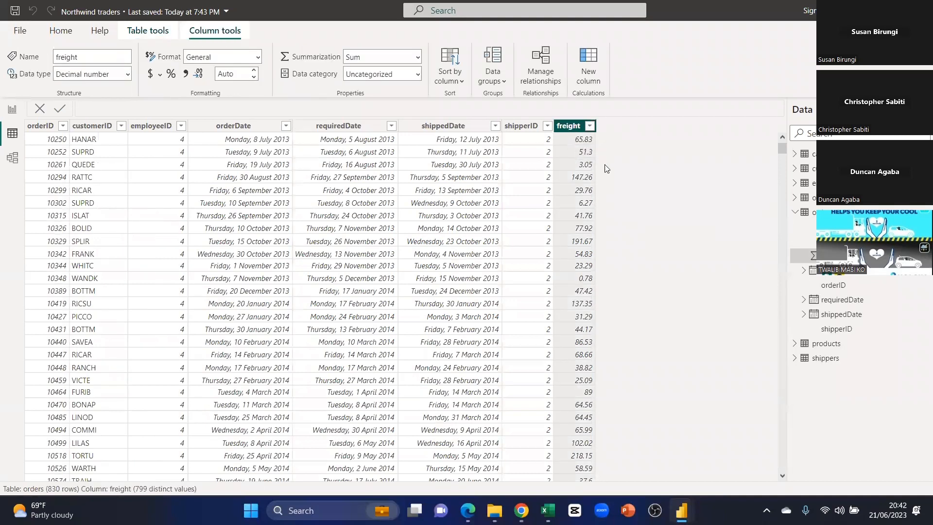
click(151, 73)
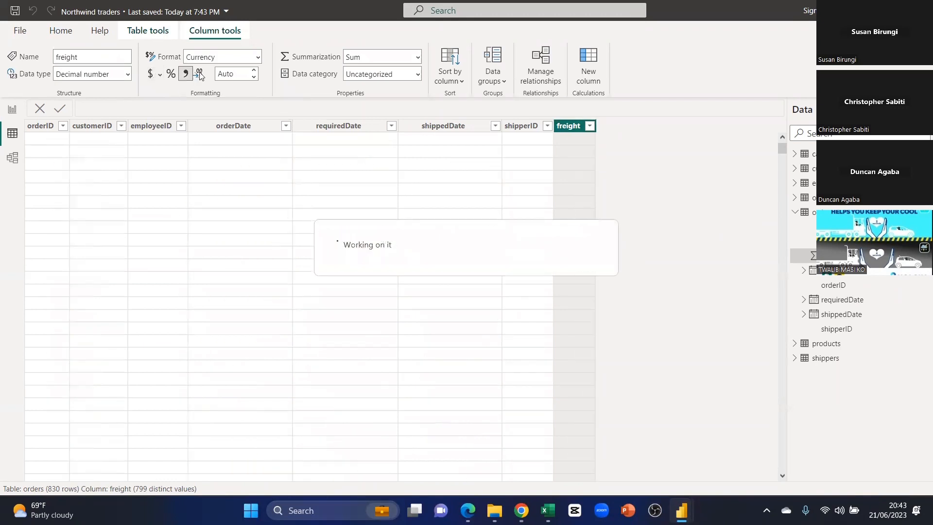
click(185, 76)
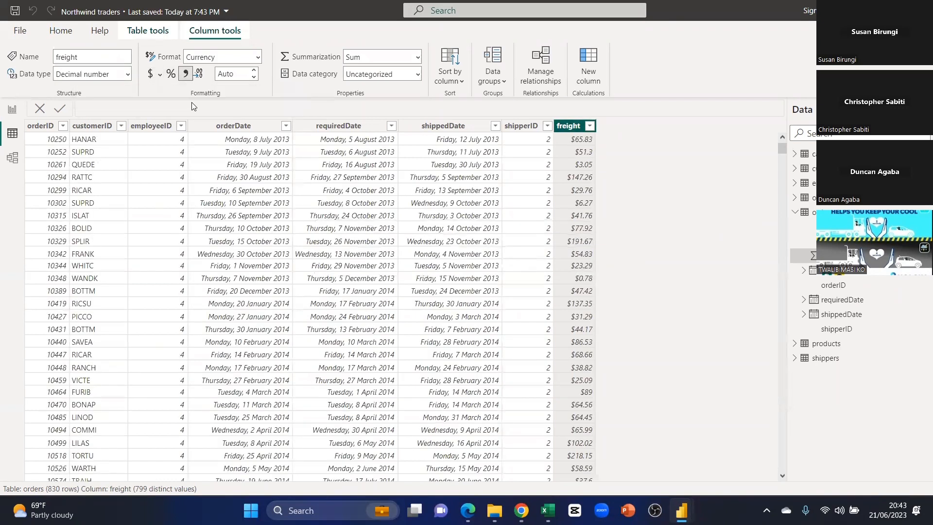
click(12, 109)
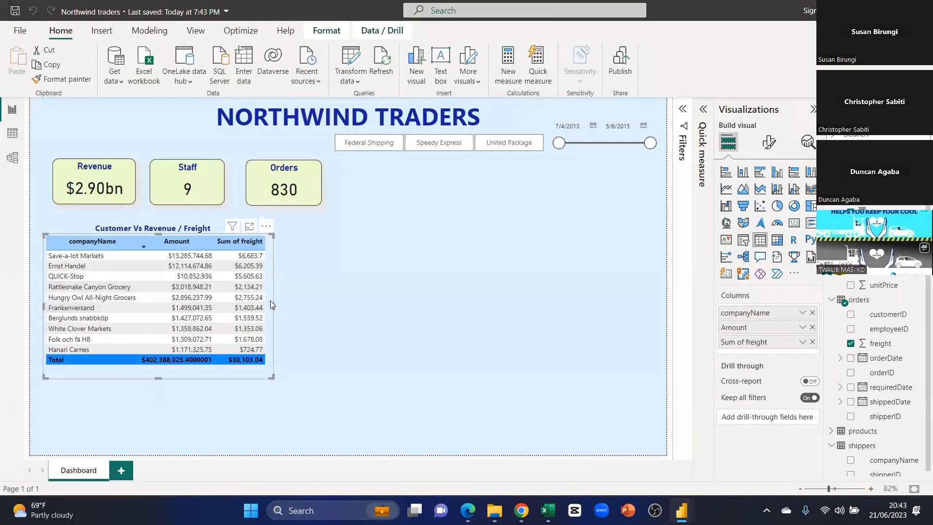
click(312, 323)
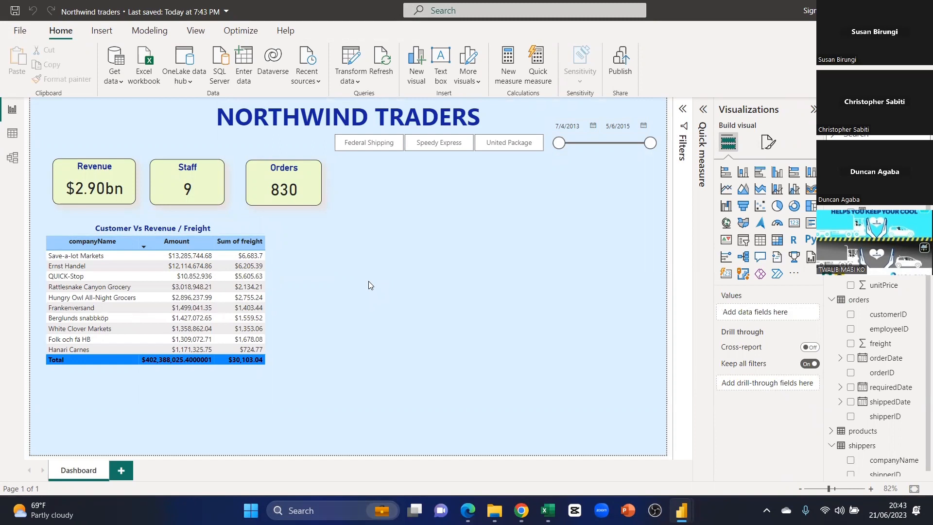
Filter the dashboard by Federal Shipping and set the Amount measure's decimal places to 0.
click(371, 144)
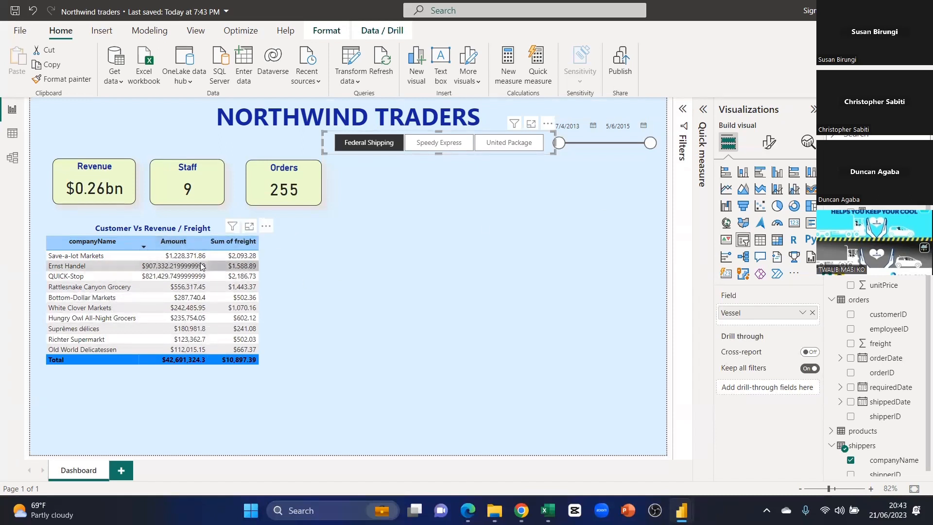
click(882, 209)
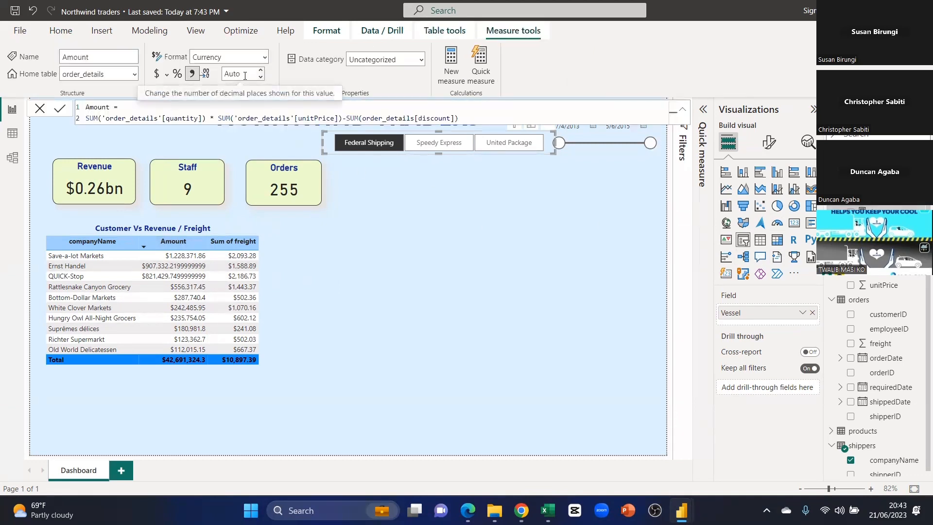
click(261, 78)
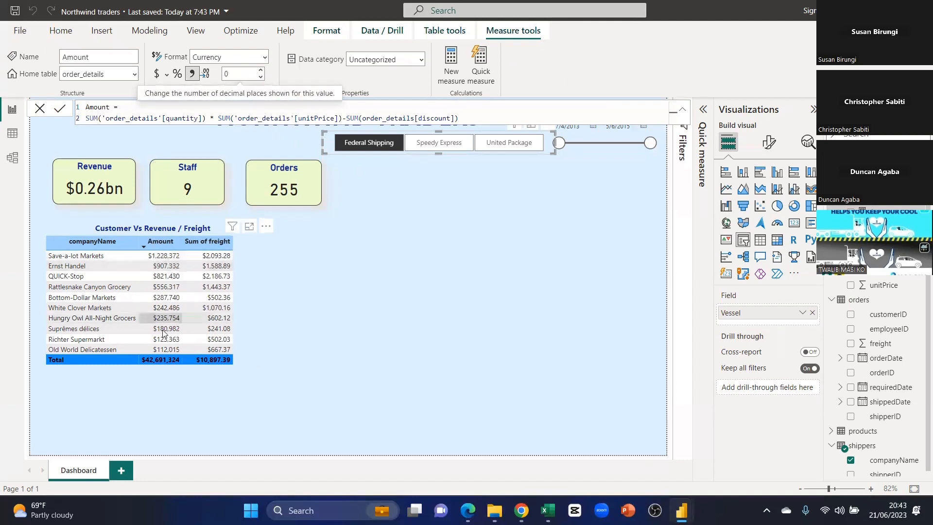
click(345, 286)
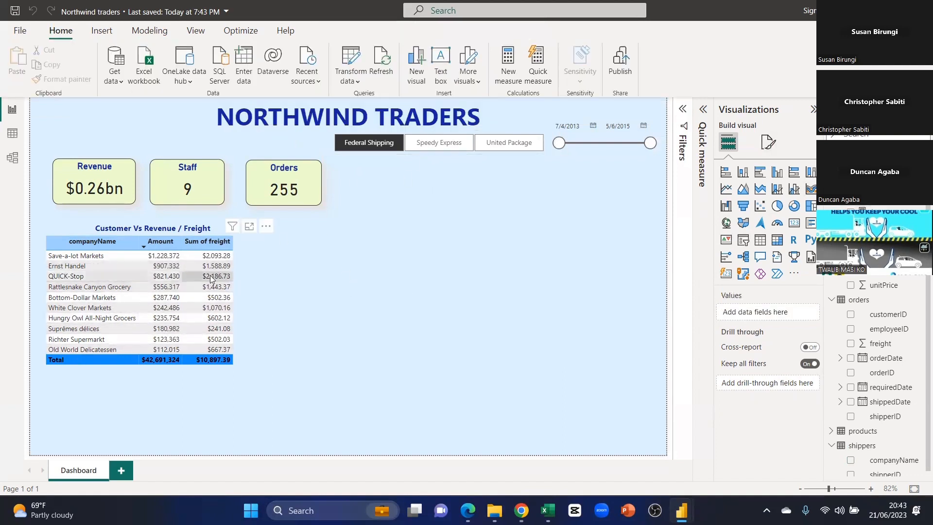
Test the slicers with Speedy Express and United Package, and with the end date moved to 6/10/2014 and back to 5/6/2015.
click(440, 144)
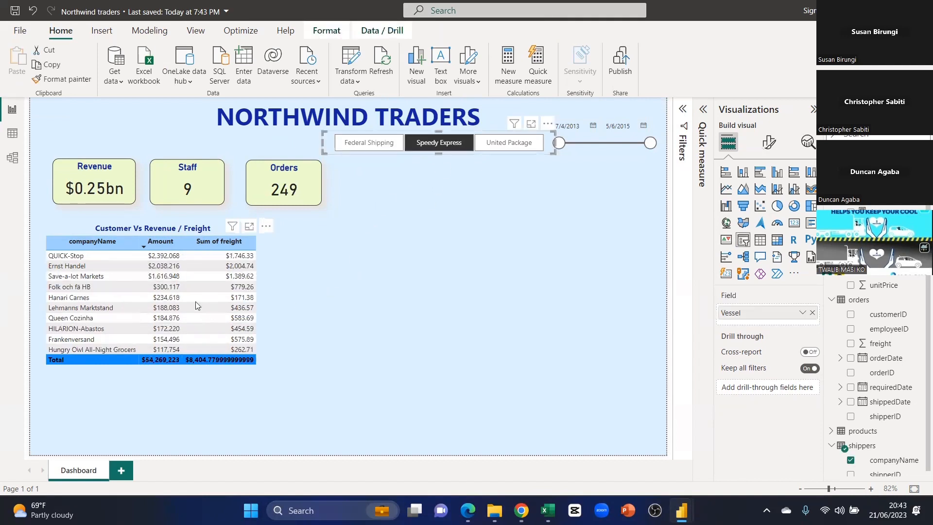
click(515, 144)
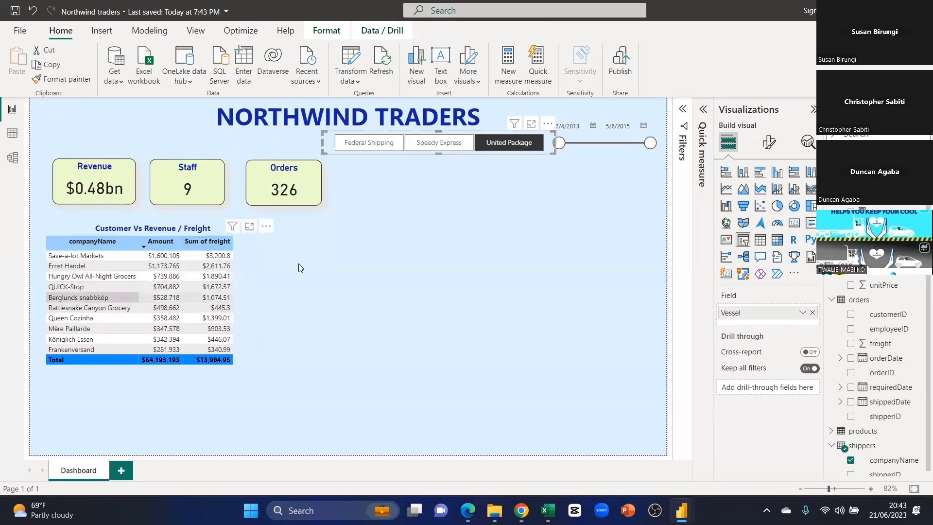
drag(649, 143, 606, 160)
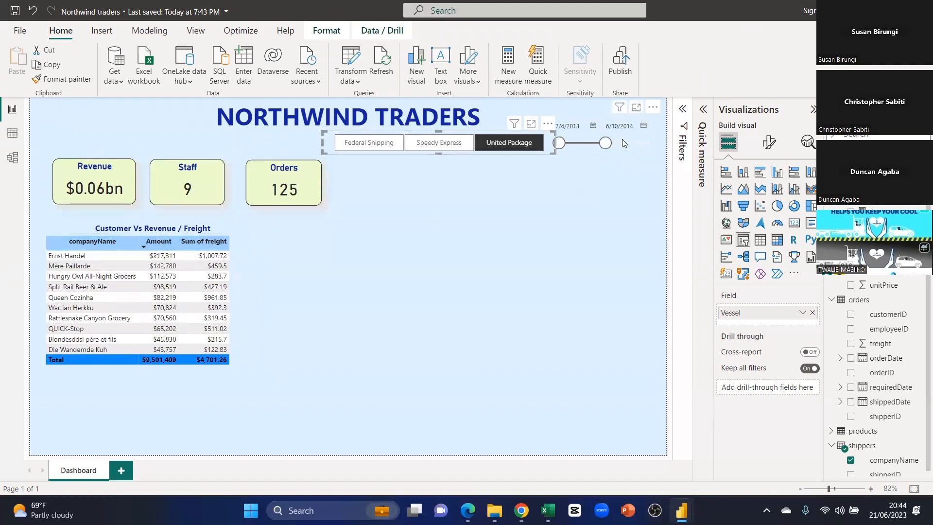
drag(605, 143, 651, 145)
Insert a line chart and place it beside the company table, stretched across the empty area under the cards.
click(582, 244)
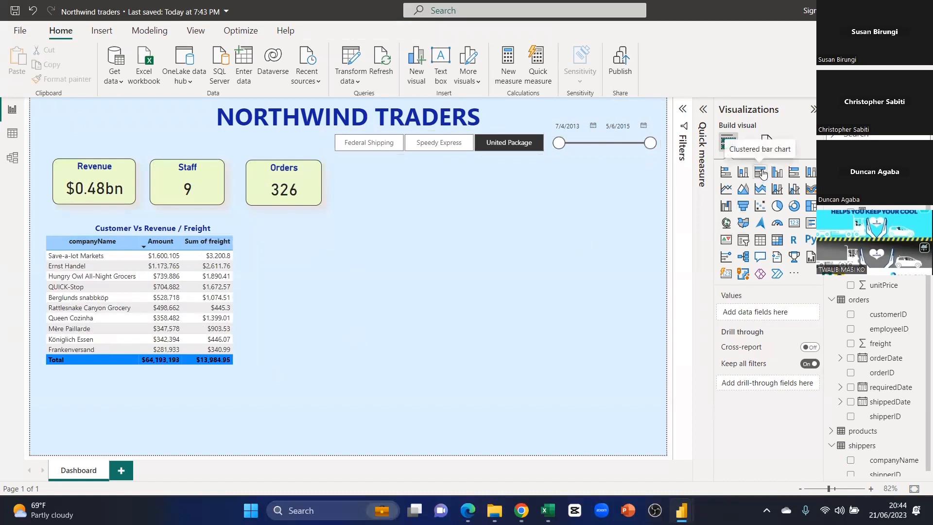
click(725, 192)
drag(194, 383, 381, 244)
drag(472, 313, 604, 332)
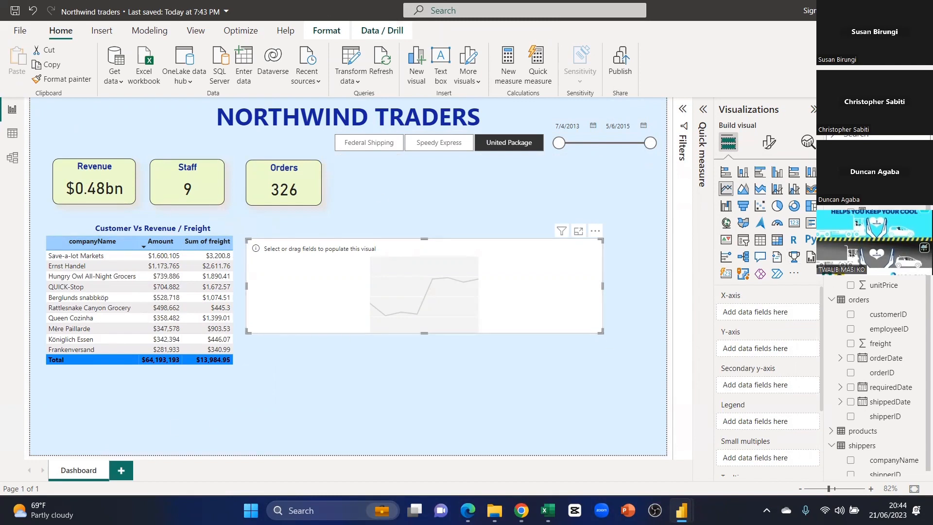
Plot the count of orderID against the Day level of orderDate in the line chart and widen the chart.
scroll(891, 372, down, 1)
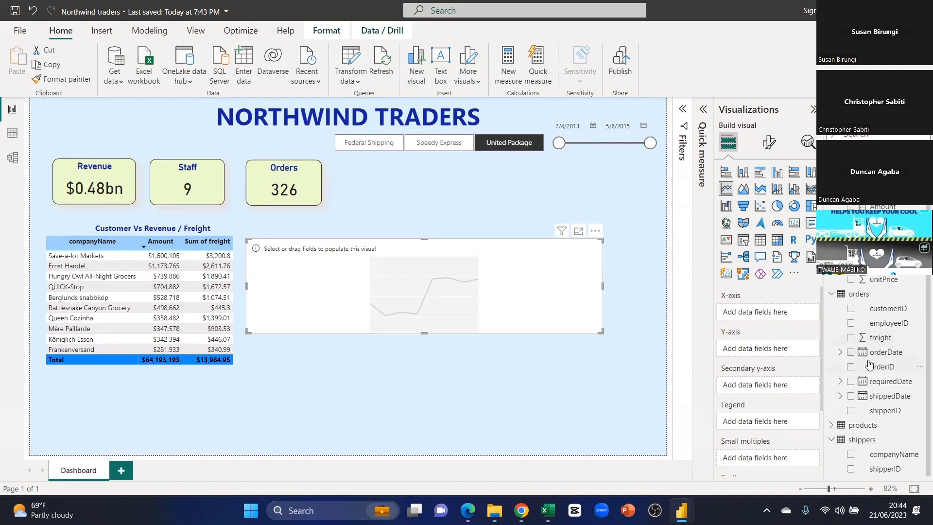
click(841, 355)
scroll(874, 357, down, 1)
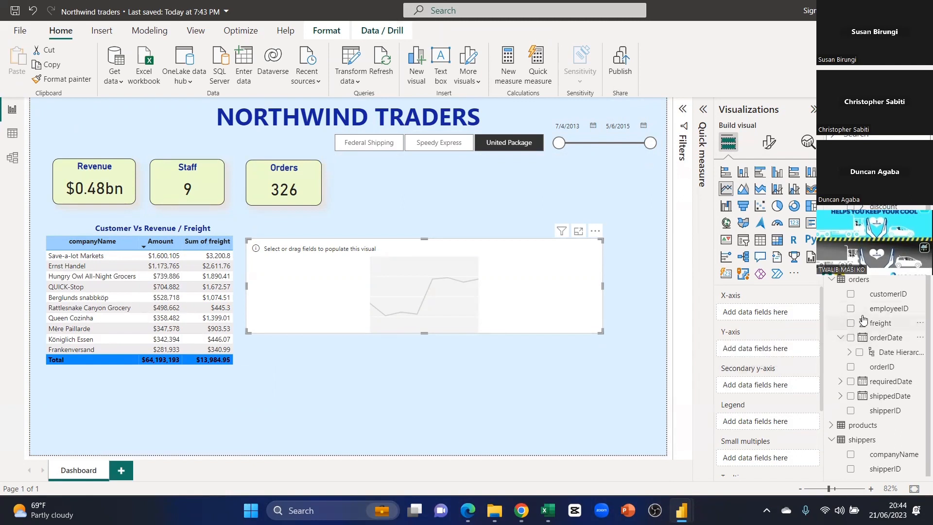
click(849, 354)
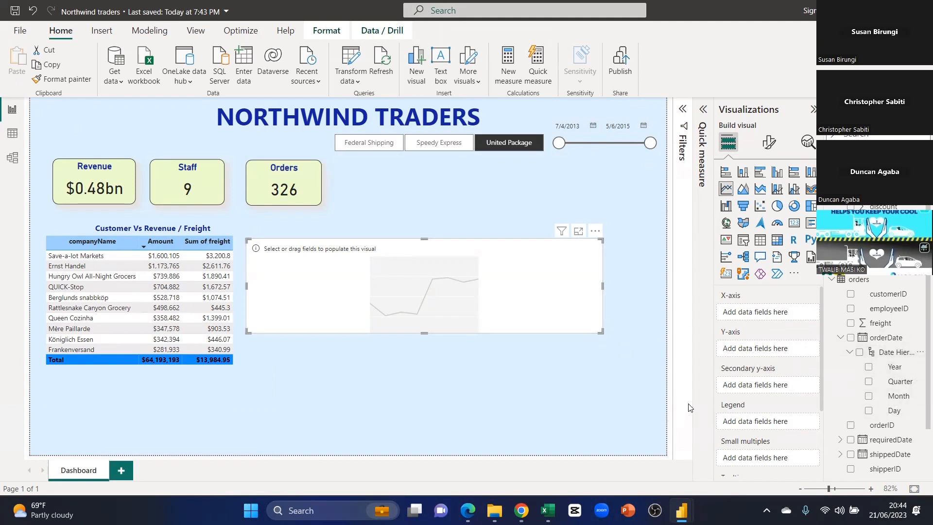
click(868, 411)
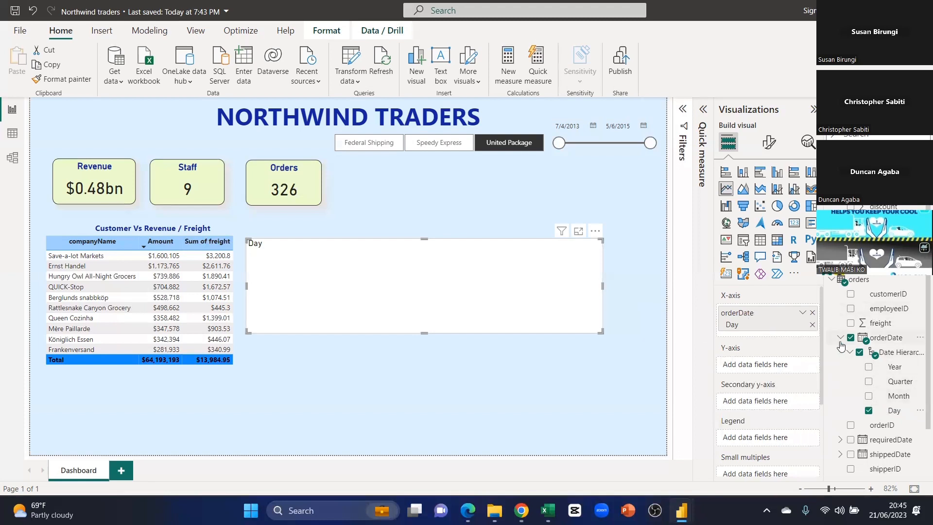
click(840, 337)
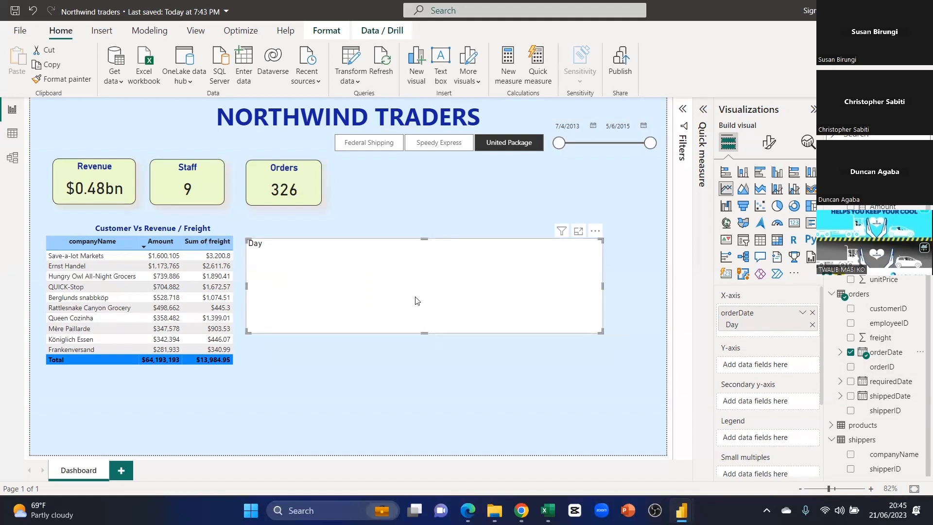
drag(887, 368, 776, 366)
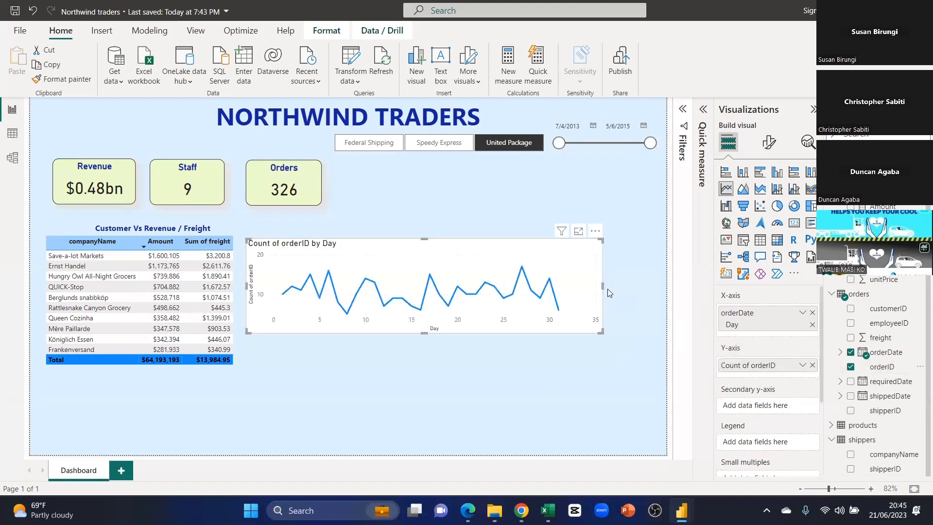
drag(602, 286, 639, 286)
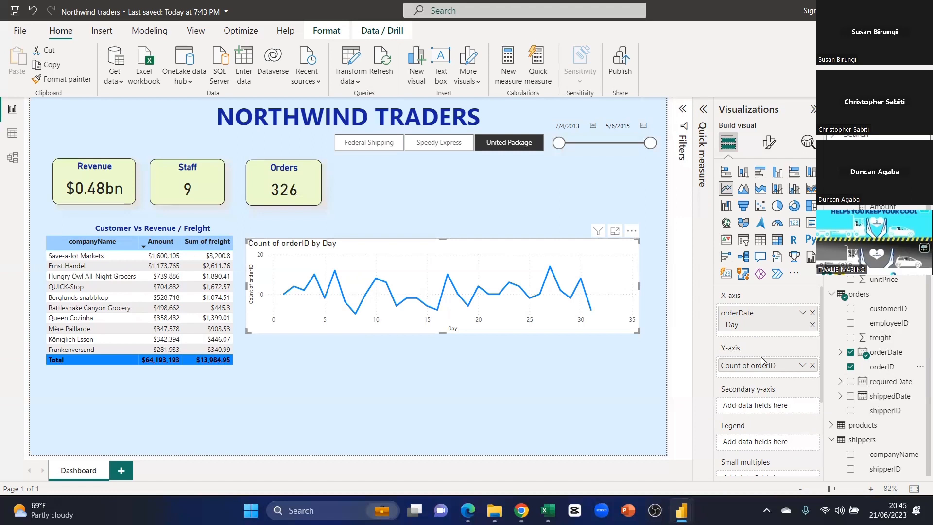
Rename the line chart's Count of orderID field to "# Order".
click(802, 366)
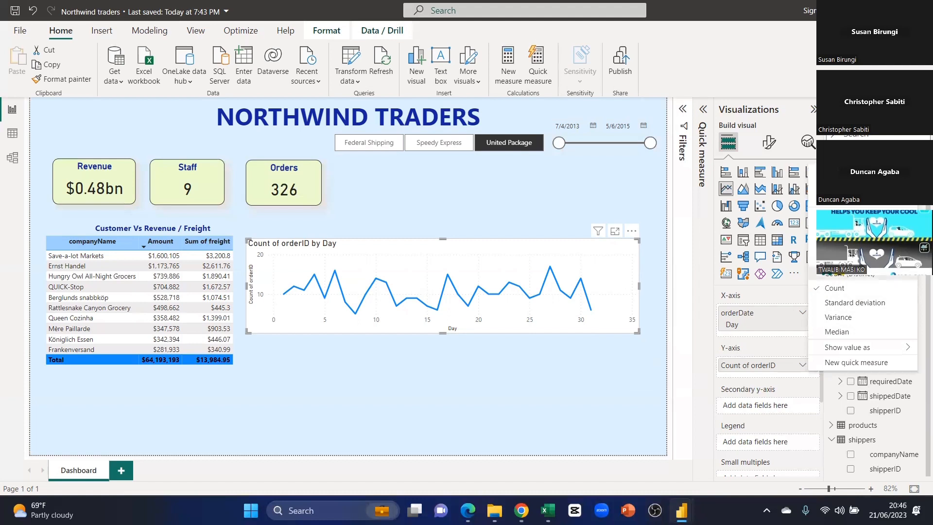
key(Escape)
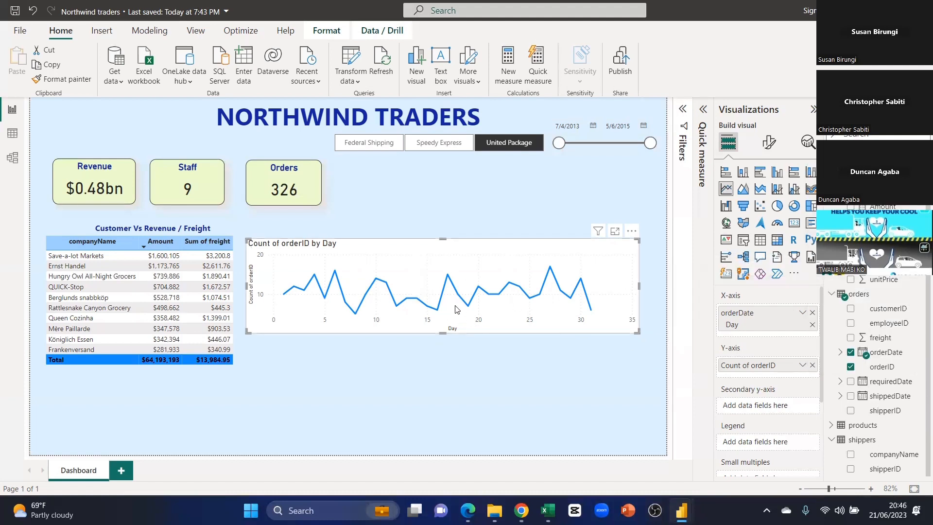
mouse_move(448, 285)
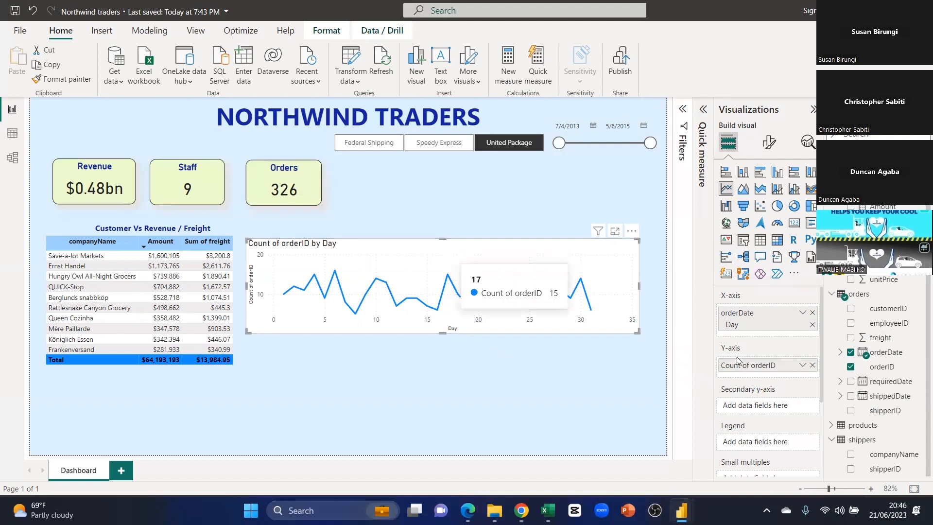
double_click(753, 365)
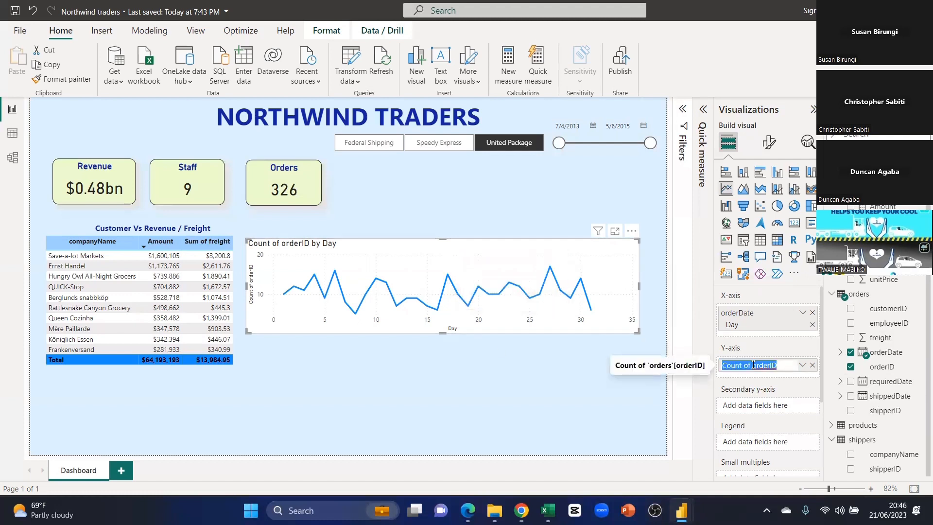
text(#)
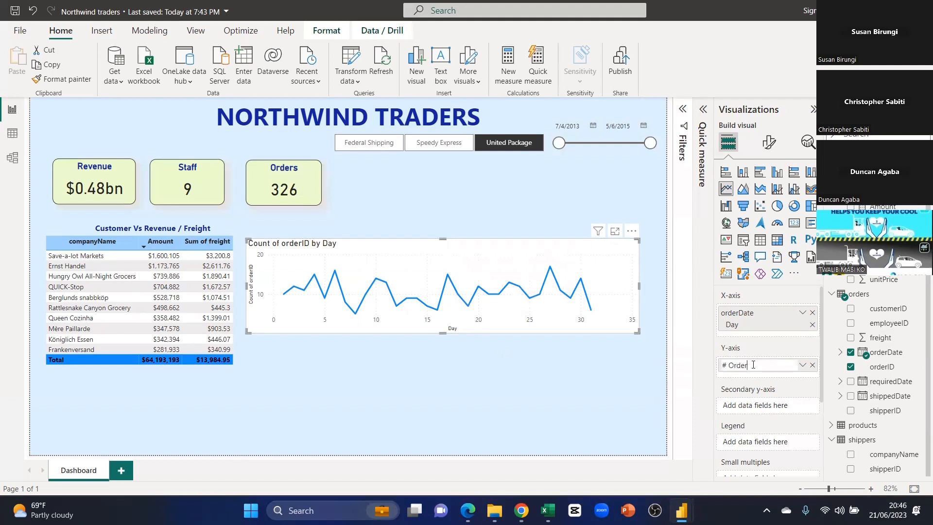
text( Order)
key(Return)
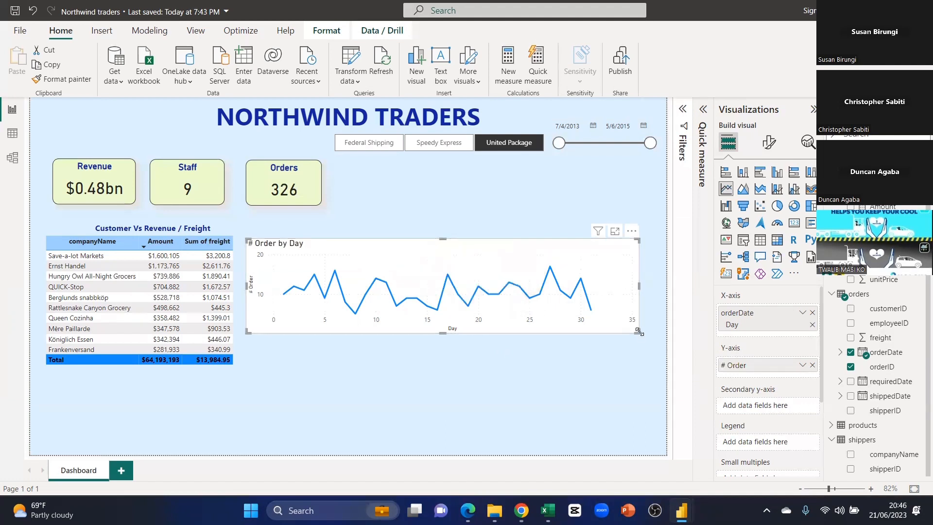
Enlarge the line chart and plot Amount against a secondary y-axis alongside the order count.
drag(638, 333, 656, 350)
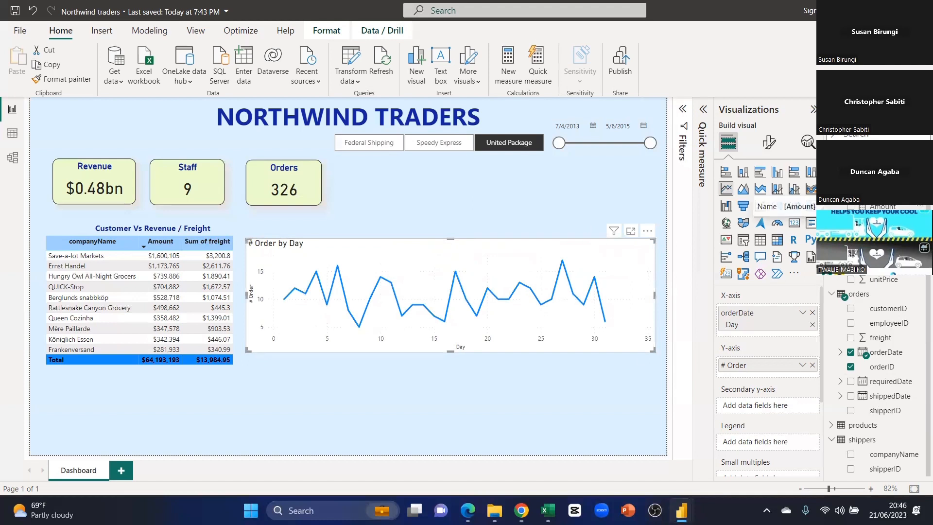
drag(882, 207, 775, 371)
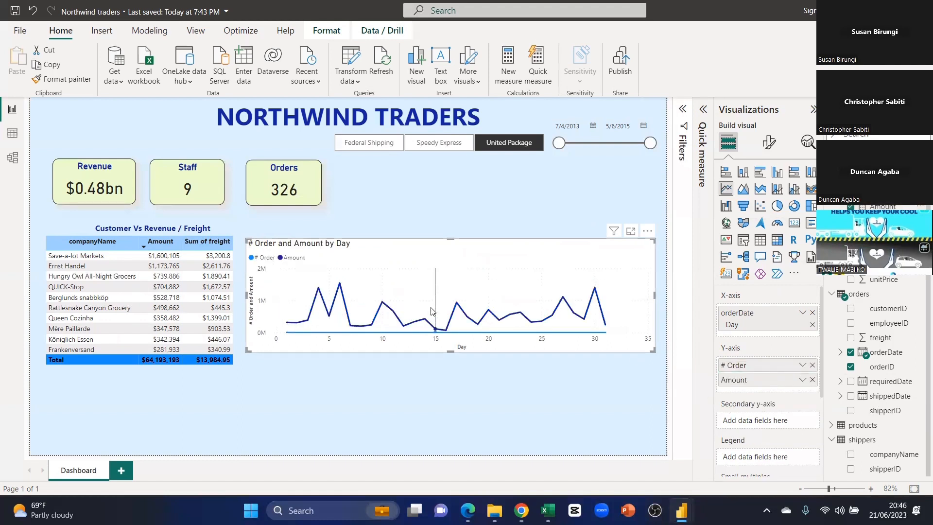
mouse_move(434, 311)
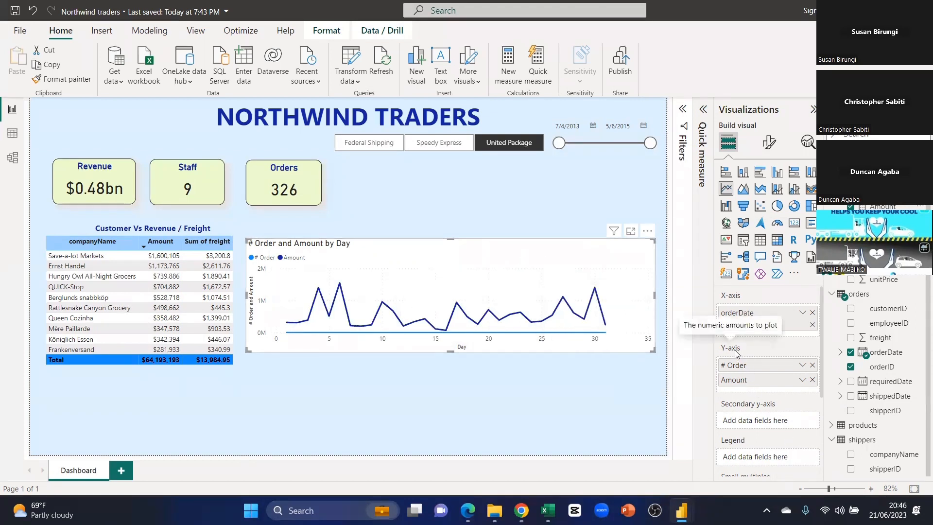
drag(736, 381, 753, 421)
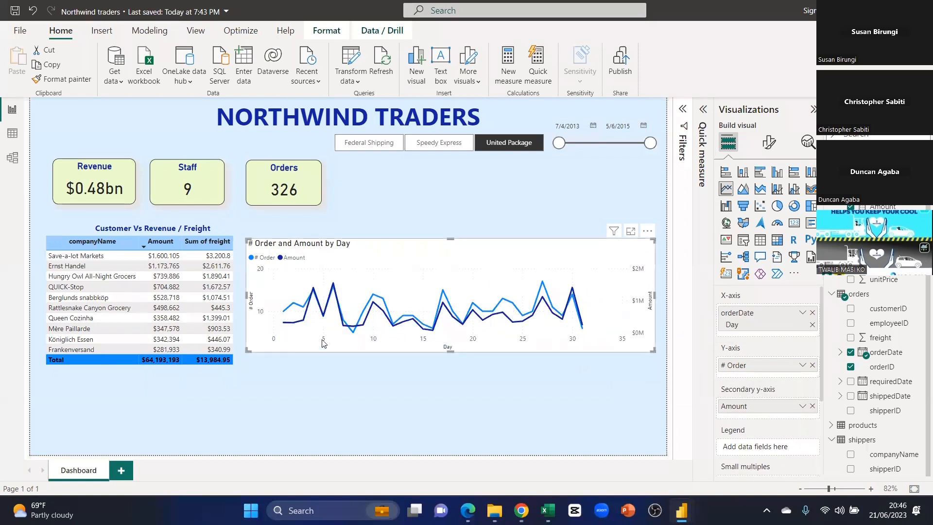
mouse_move(280, 327)
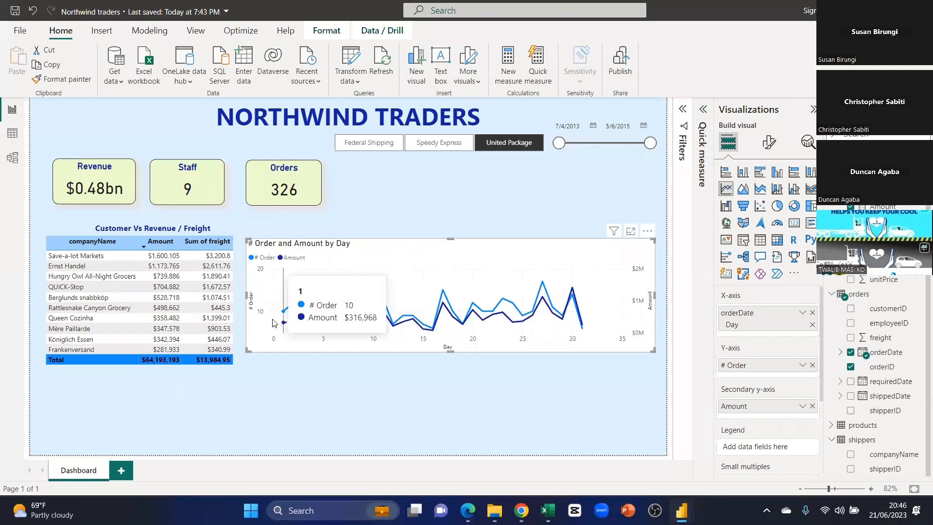
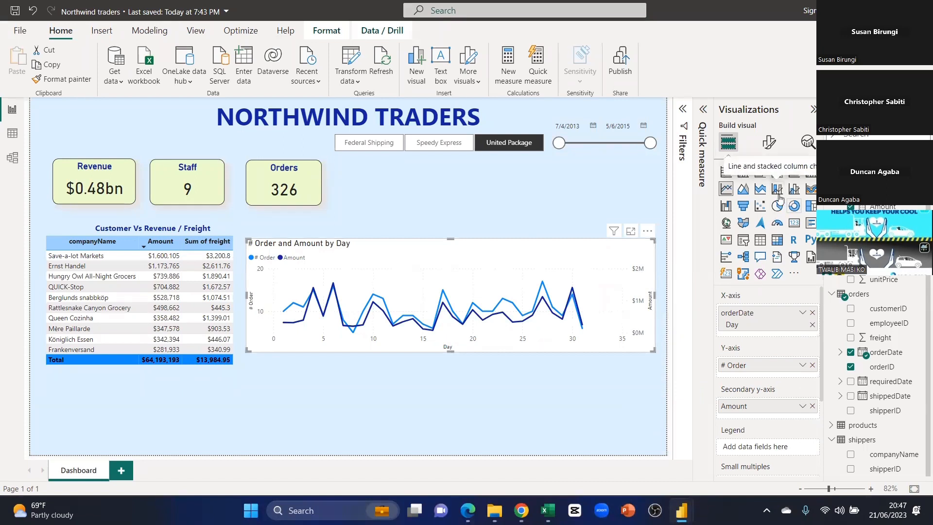
Convert the line chart to a line and stacked column chart and look through its visual formatting options.
click(777, 190)
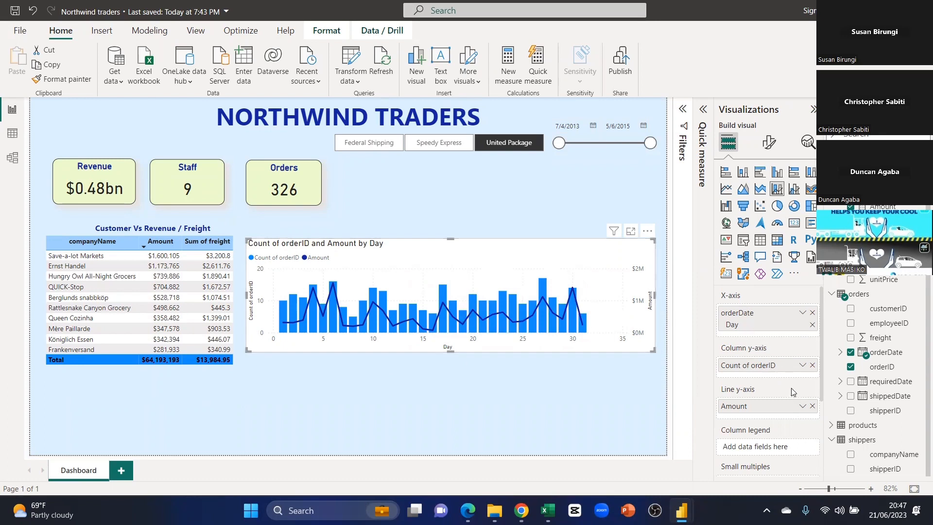
click(771, 144)
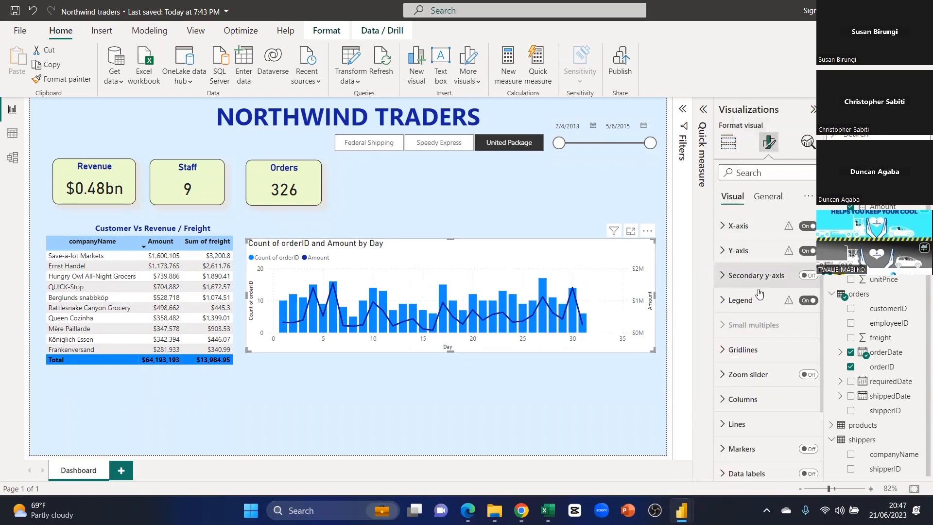
scroll(777, 319, down, 3)
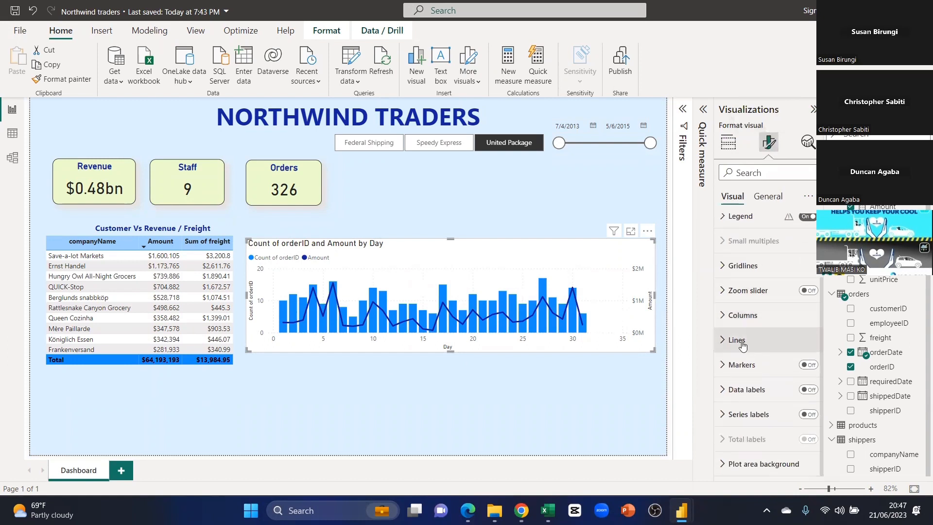
scroll(771, 323, up, 3)
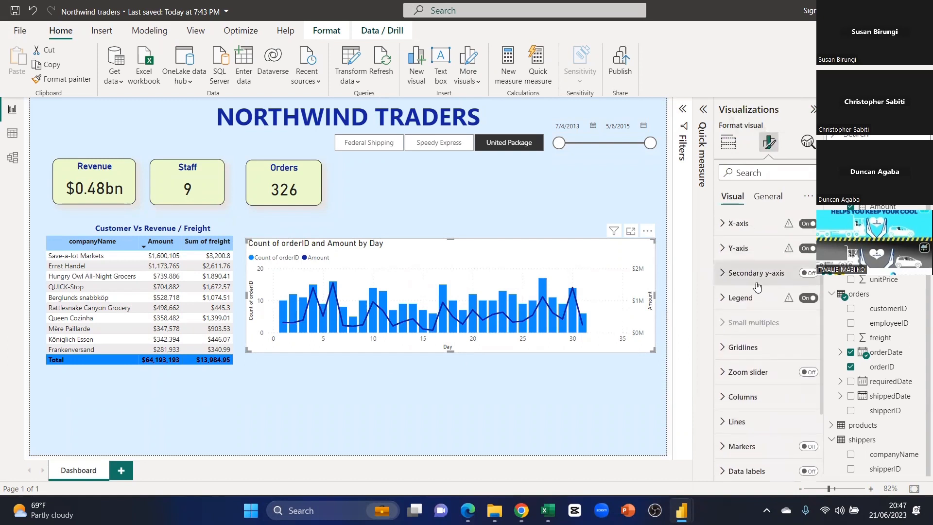
scroll(750, 292, down, 3)
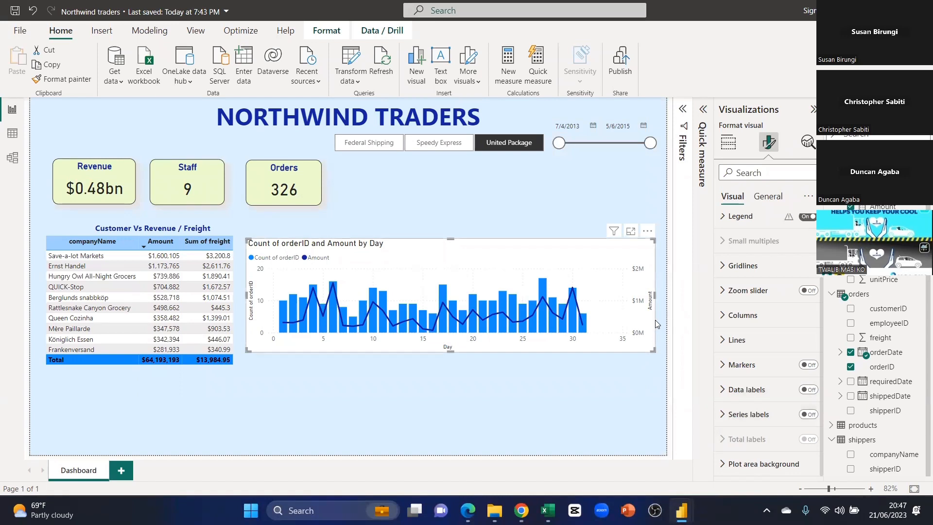
click(463, 381)
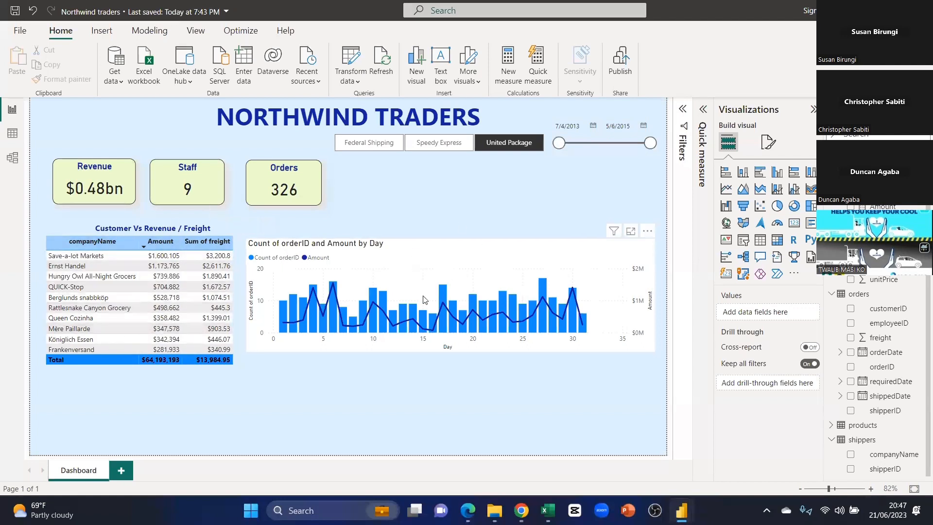
Sort the customer revenue and freight table by companyName in ascending order.
click(62, 242)
click(62, 243)
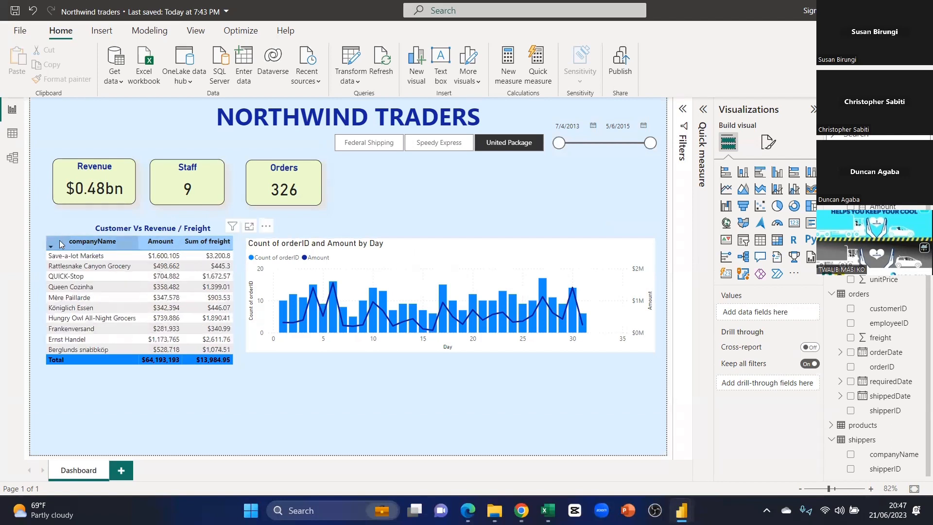
click(62, 244)
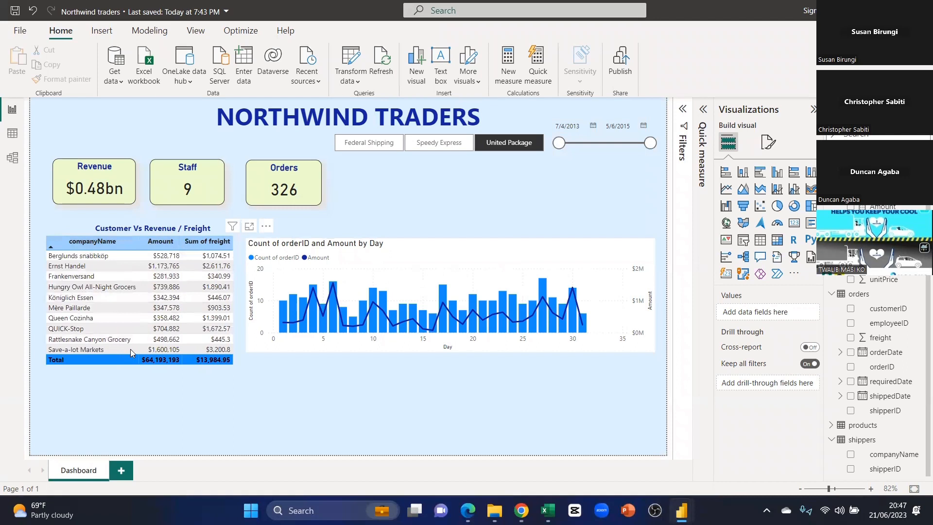
Copy the company table's formatting onto the combo chart with the Format painter.
click(236, 361)
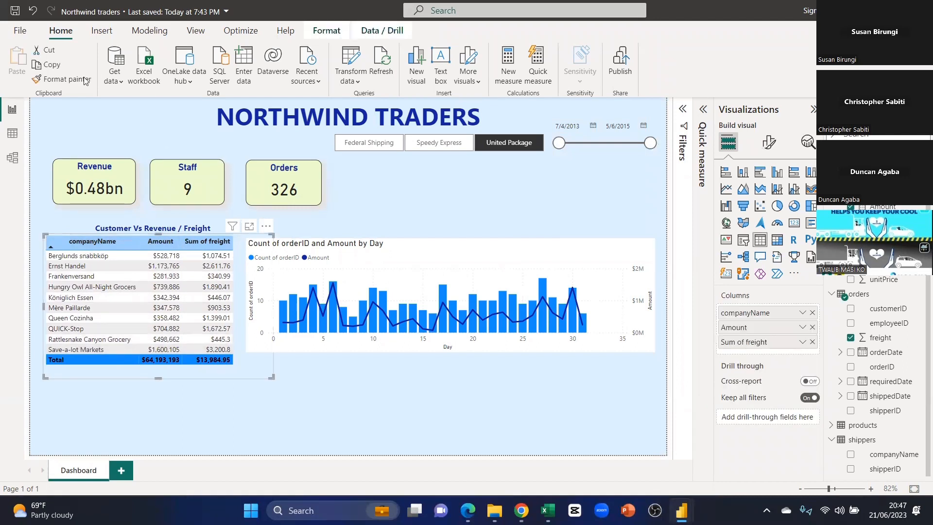
click(68, 79)
click(607, 252)
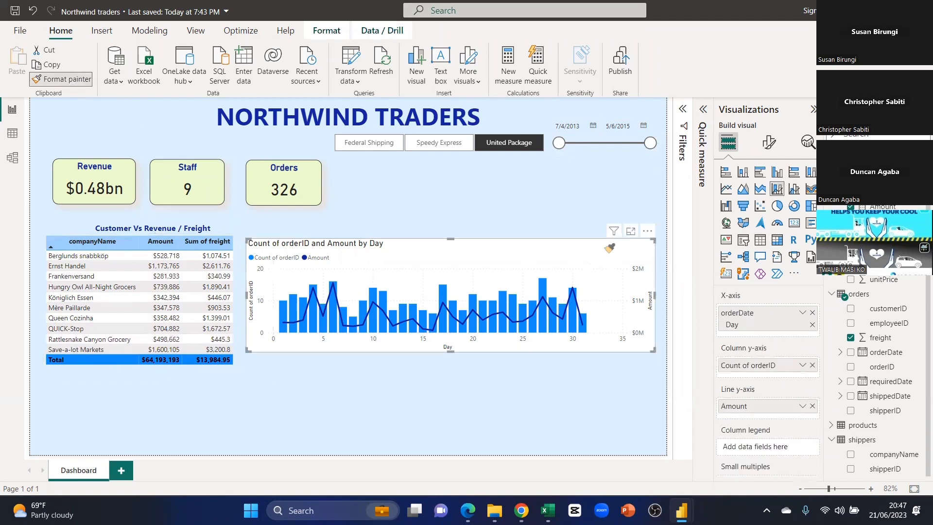
click(572, 397)
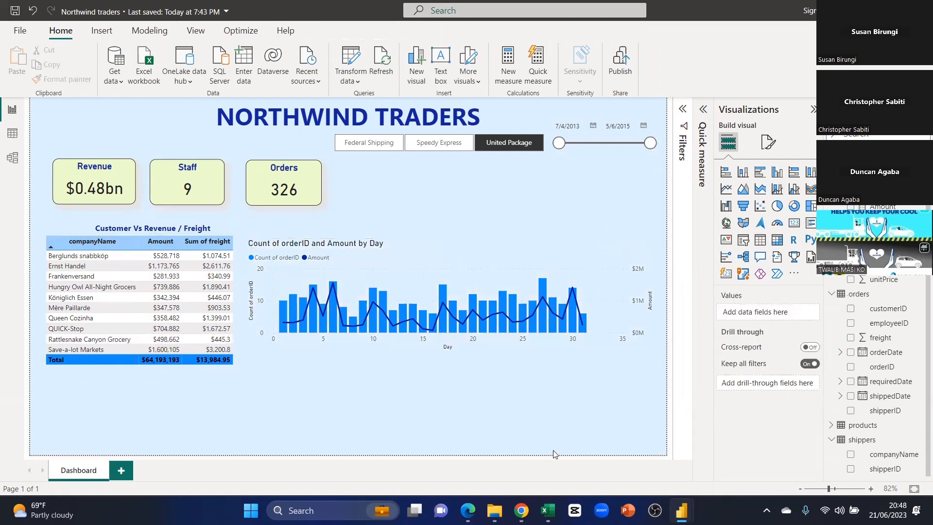
Nudge the combo chart closer to the company table and set its background transparency to 65%.
drag(550, 251, 524, 243)
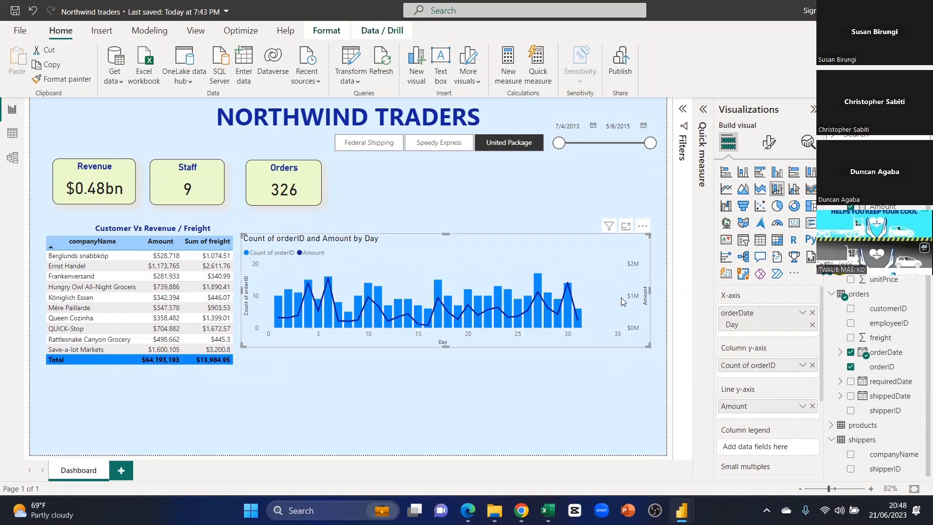
click(768, 142)
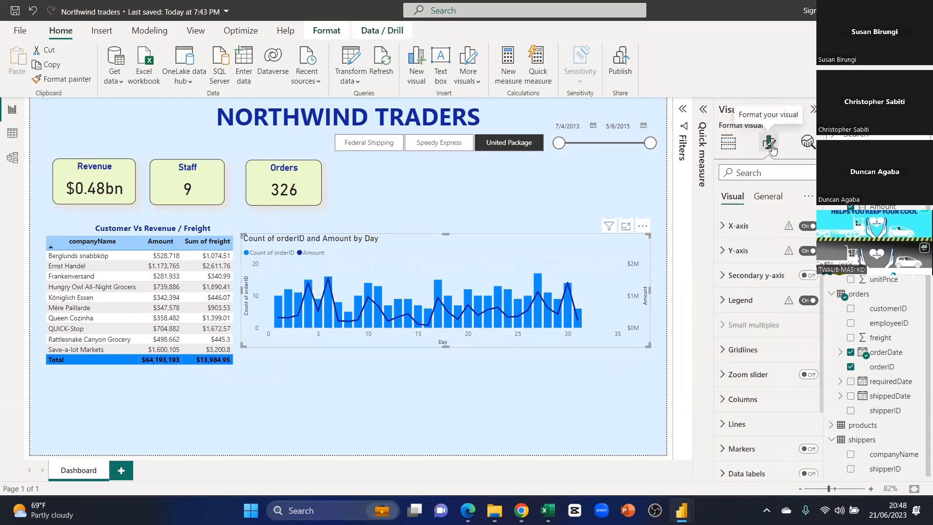
click(768, 173)
text(back)
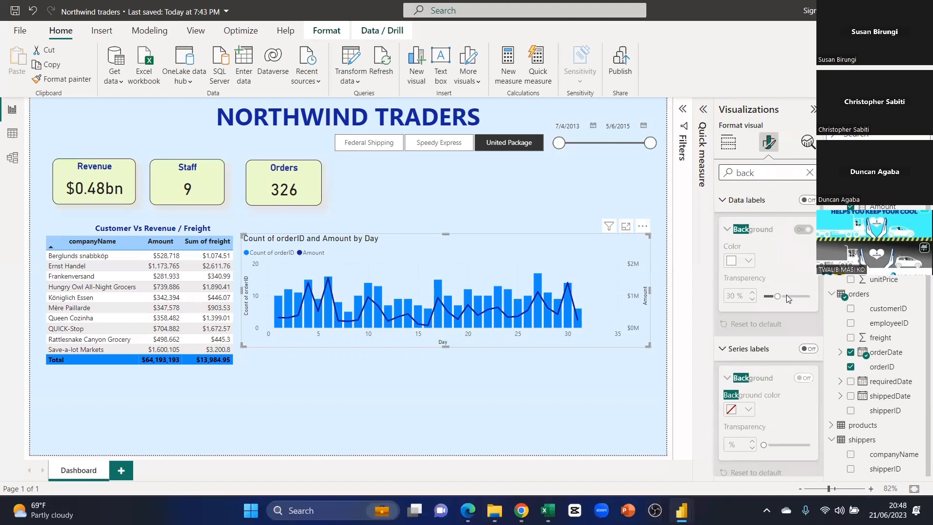
scroll(777, 359, down, 3)
scroll(775, 361, down, 5)
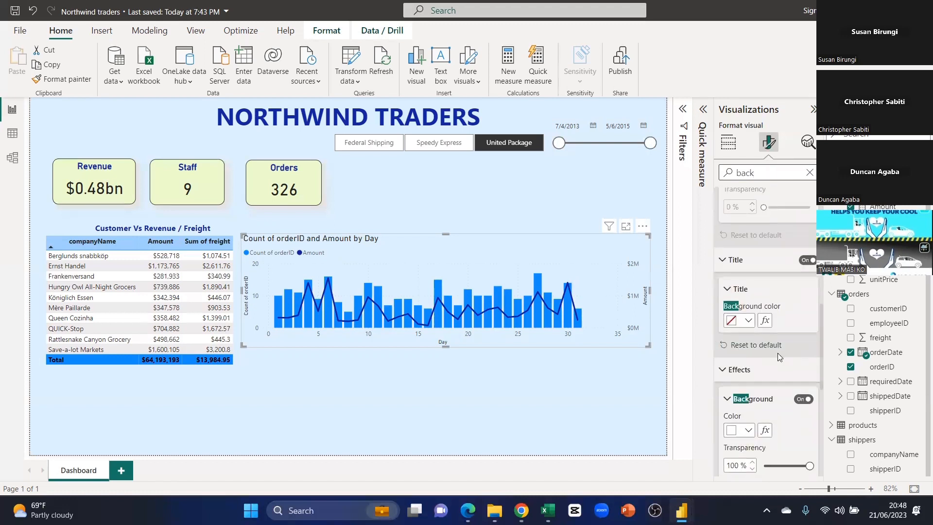
drag(808, 379, 798, 378)
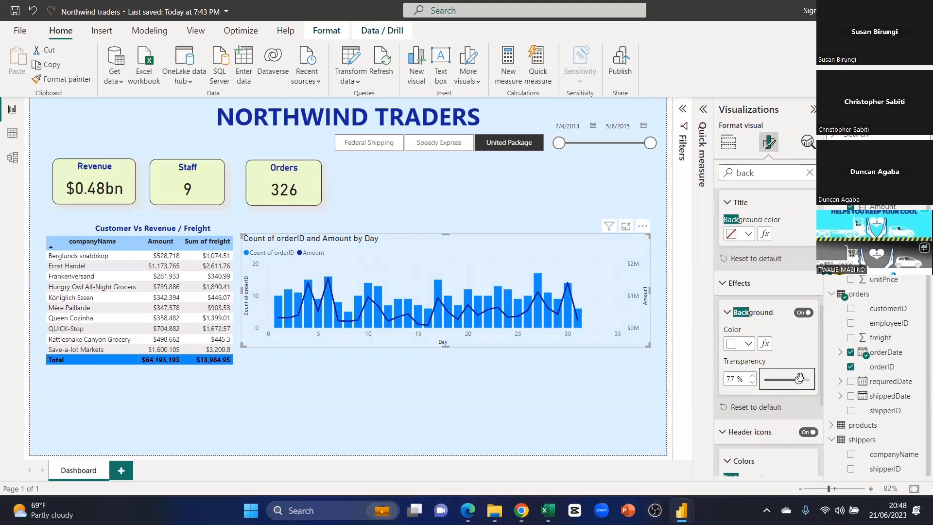
drag(795, 378, 792, 379)
click(567, 428)
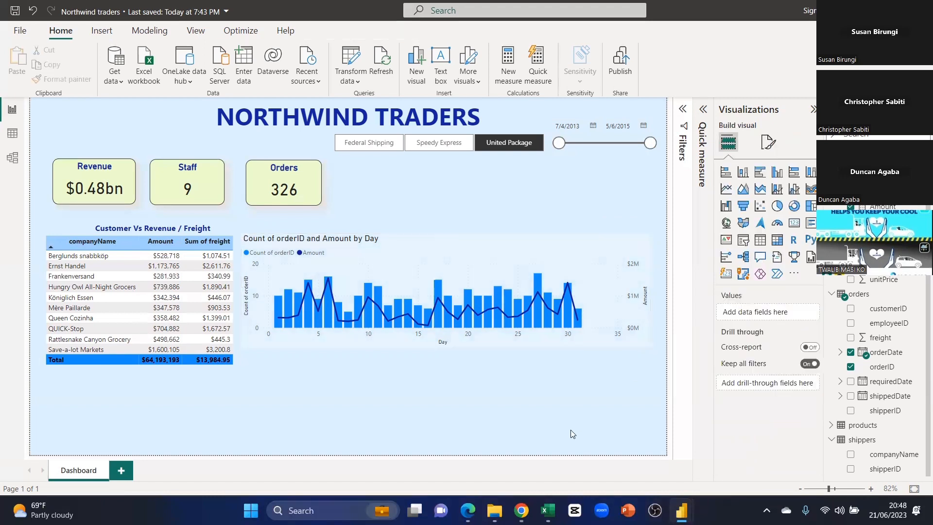
Turn on the combo chart's visual border with 12 px rounded corners.
click(549, 244)
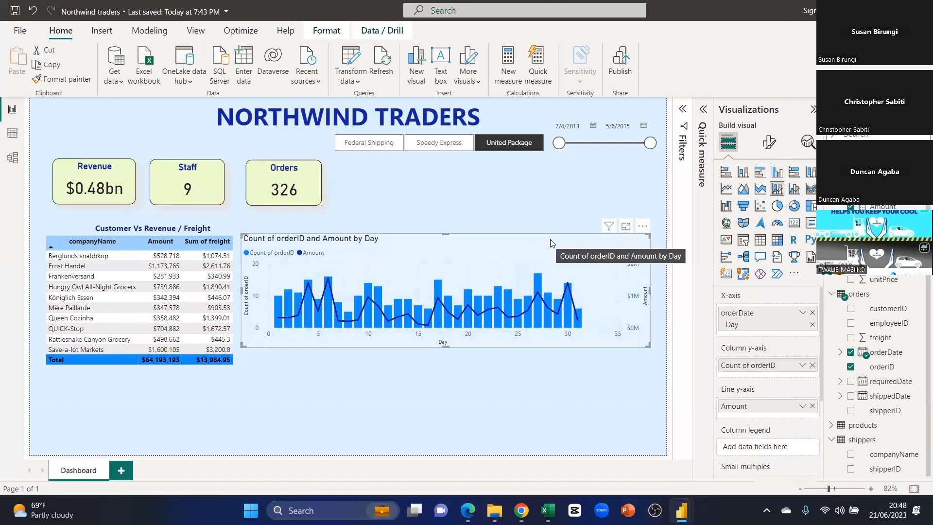
click(768, 141)
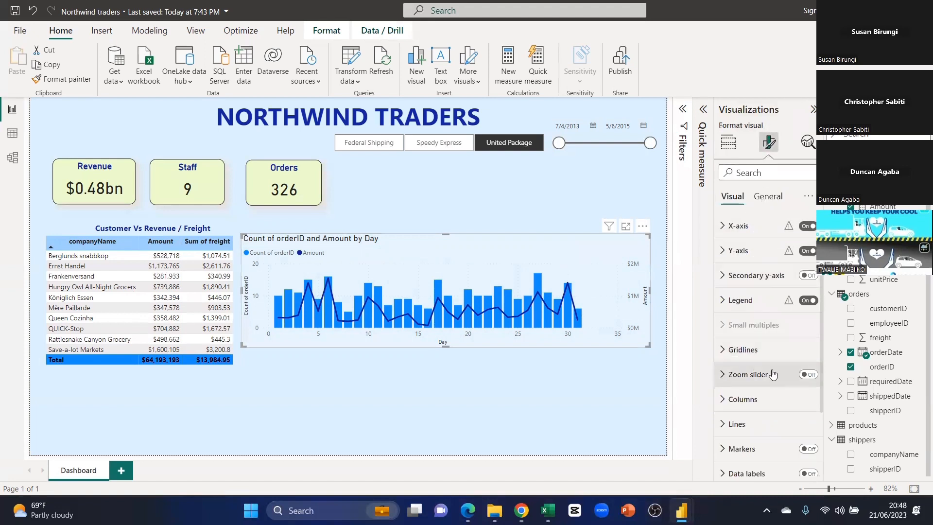
scroll(767, 341, down, 3)
scroll(777, 360, up, 3)
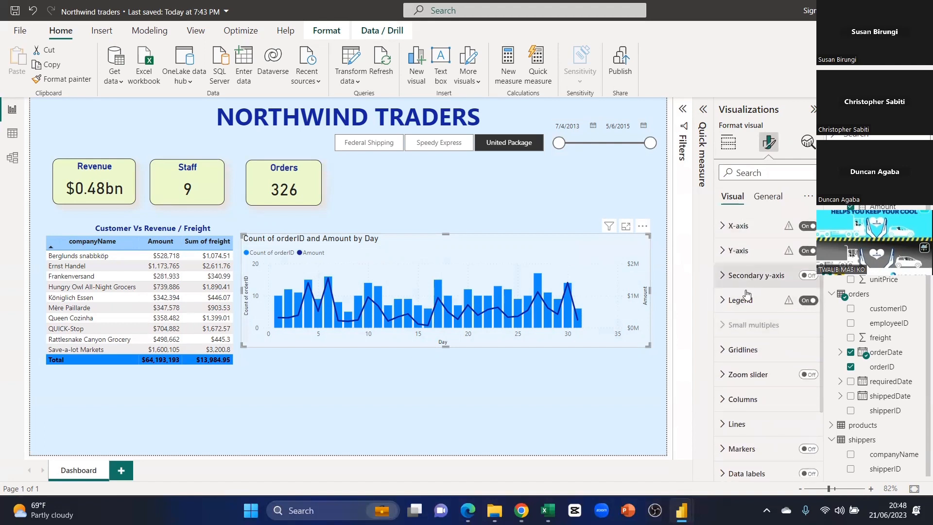
scroll(777, 352, down, 3)
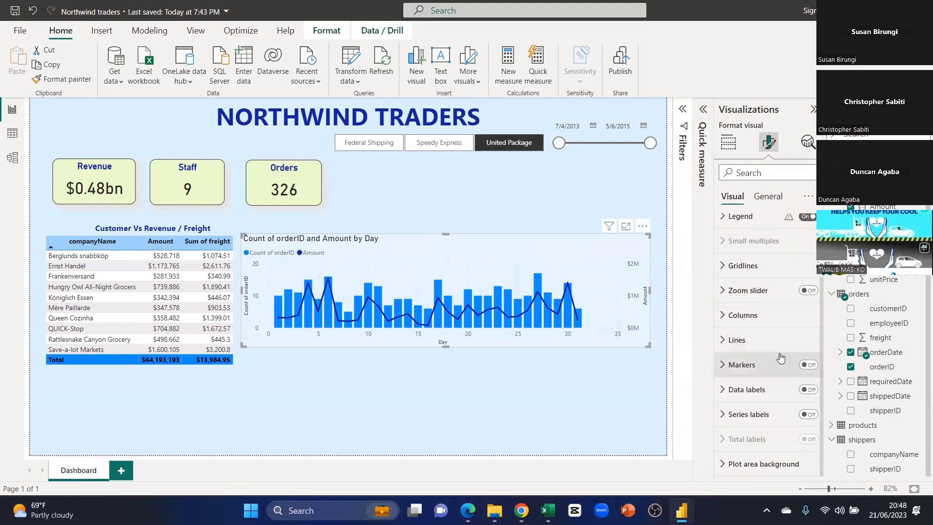
scroll(778, 362, up, 3)
click(770, 196)
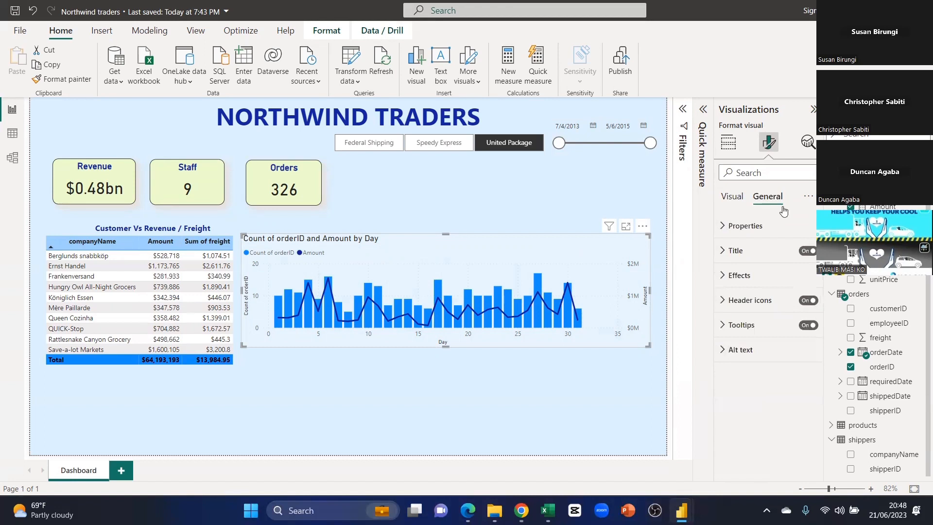
click(739, 275)
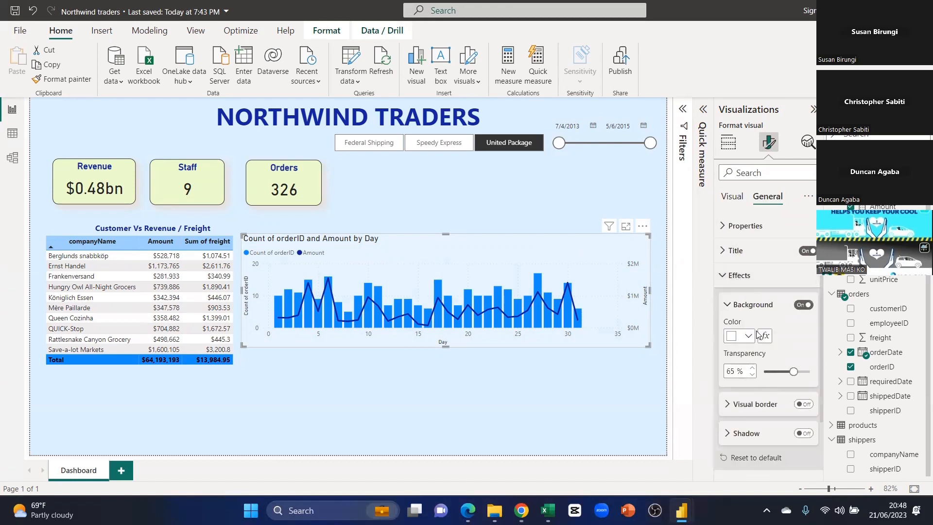
scroll(755, 392, down, 2)
click(740, 339)
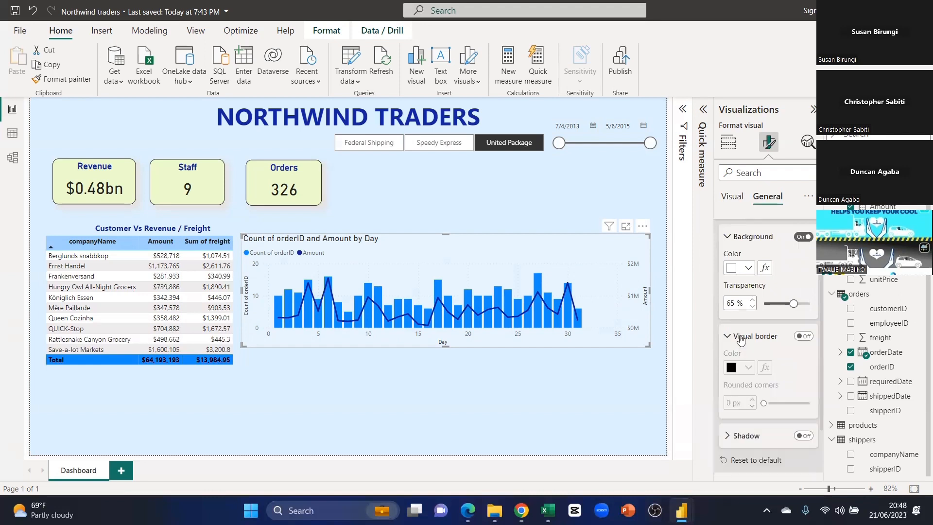
click(803, 336)
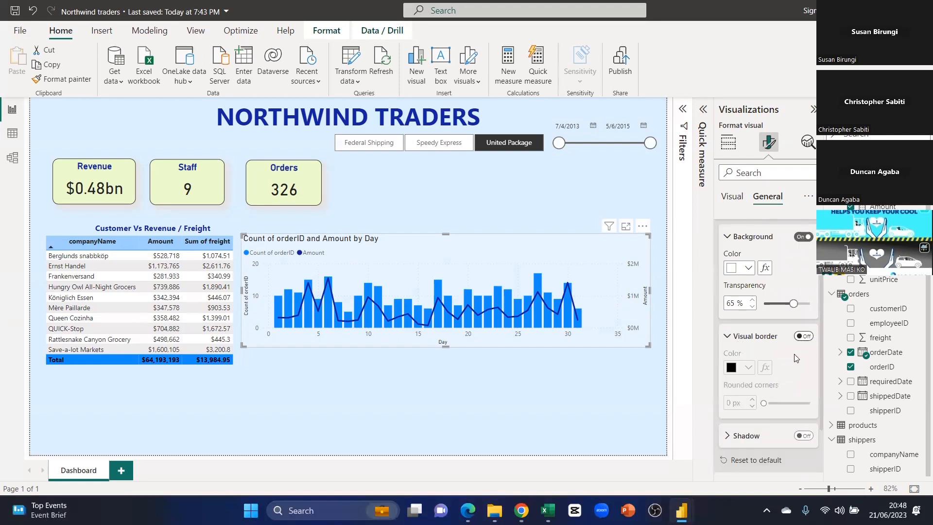
drag(763, 402, 781, 402)
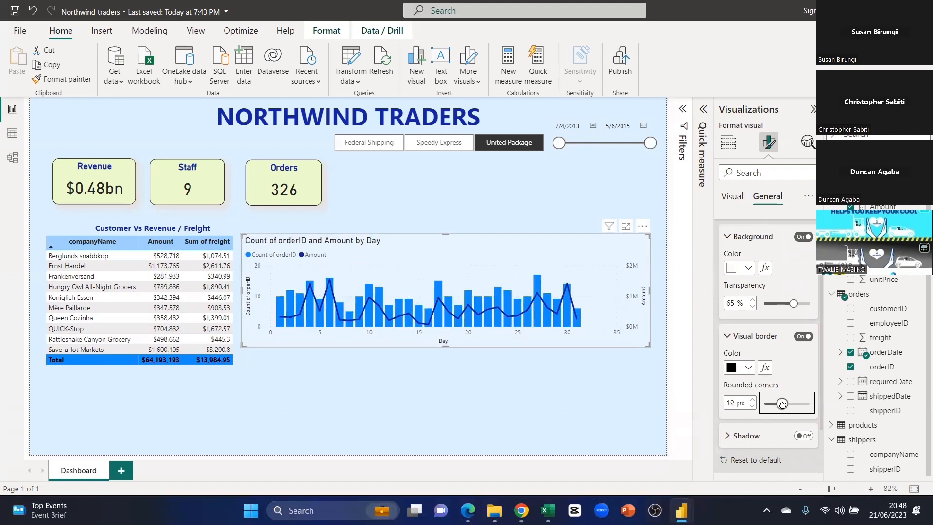
click(402, 407)
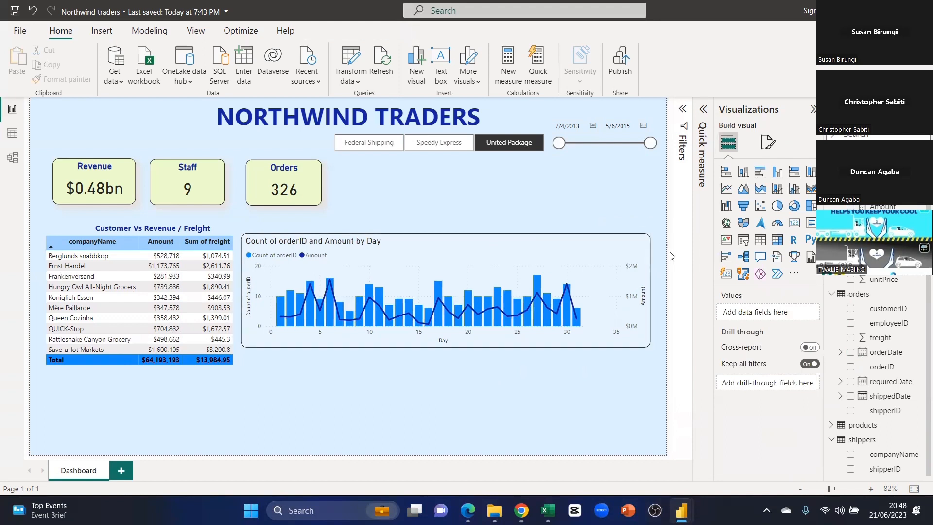
Move the combo chart down to the lower edge of the dashboard page, leaving free space beneath the KPI cards.
drag(471, 236, 484, 242)
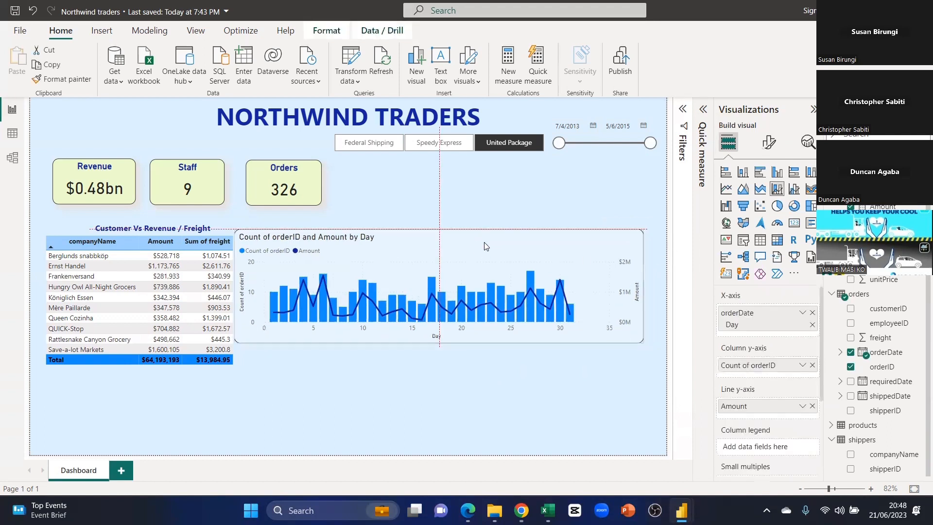
click(517, 422)
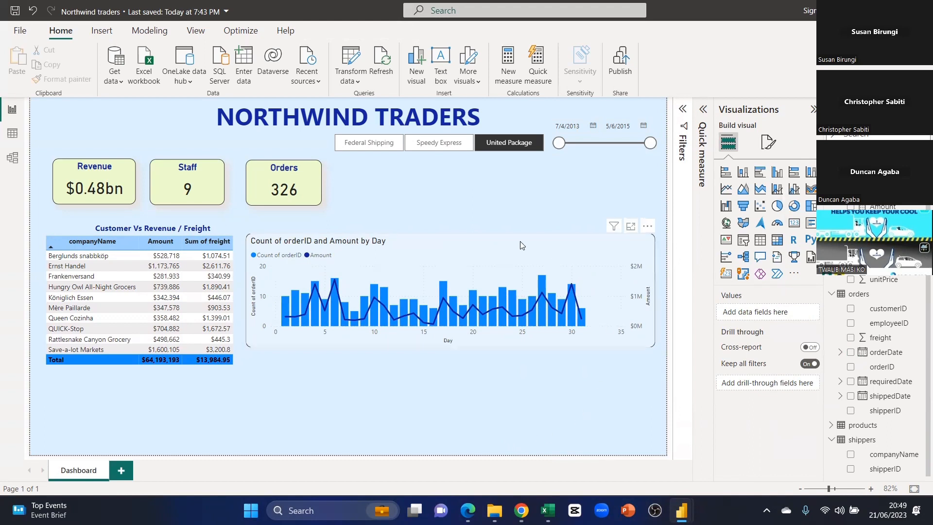
drag(525, 275, 528, 345)
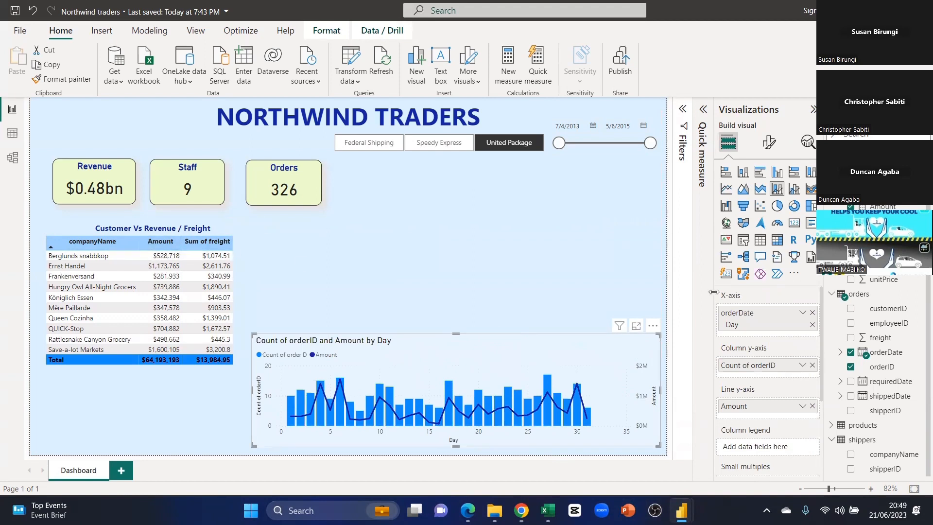
Duplicate the "Customer Vs Revenue / Freight" text box and place the copy as a heading across the top of the combo chart.
click(163, 227)
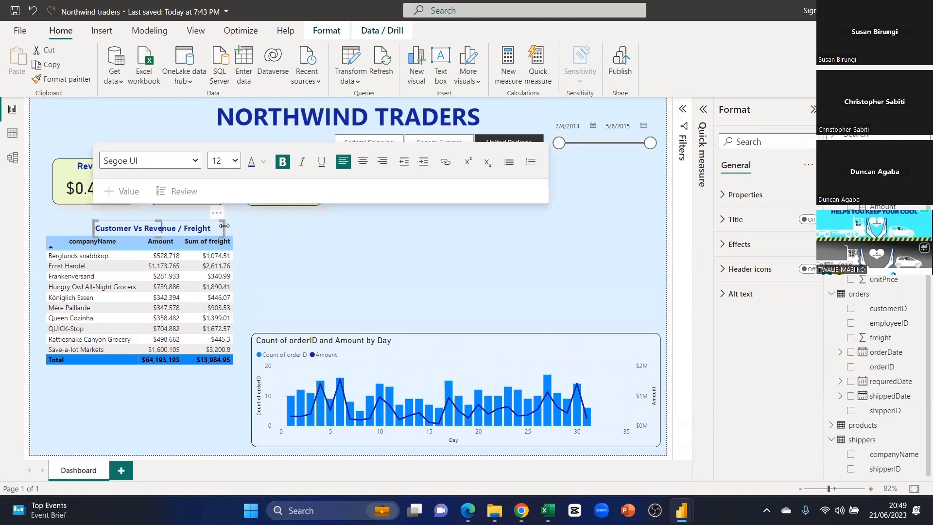
click(175, 220)
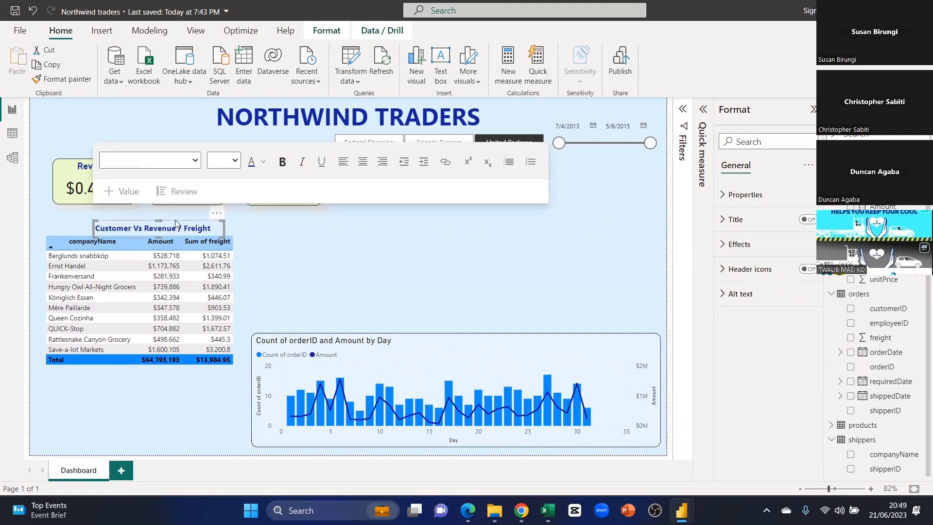
drag(178, 220, 312, 228)
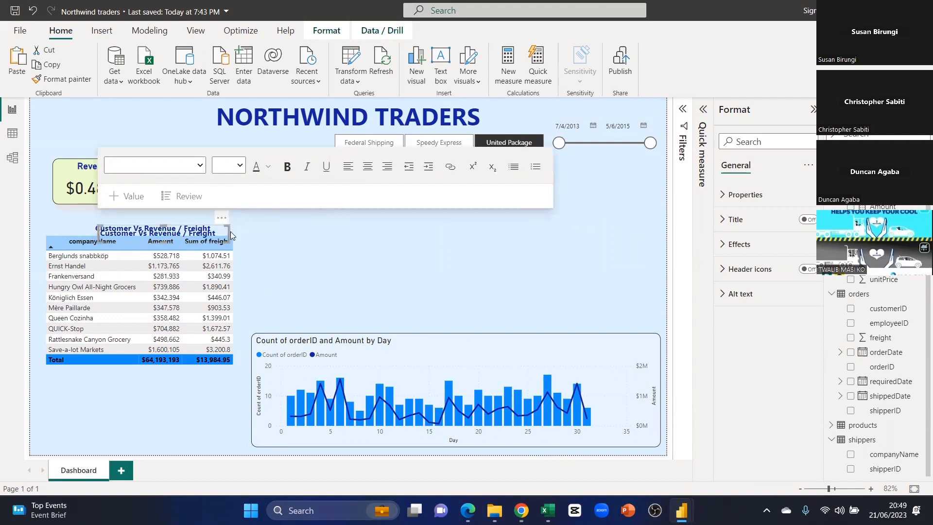
click(367, 264)
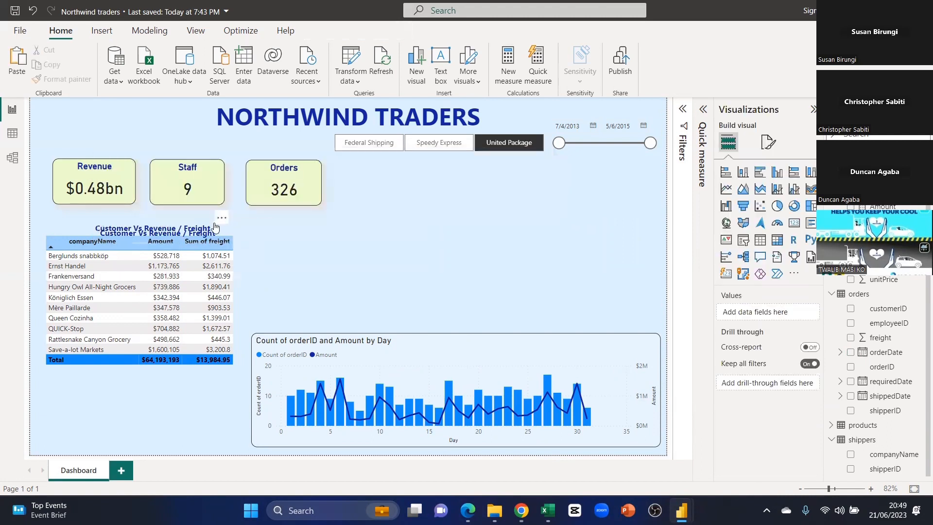
click(221, 217)
click(105, 229)
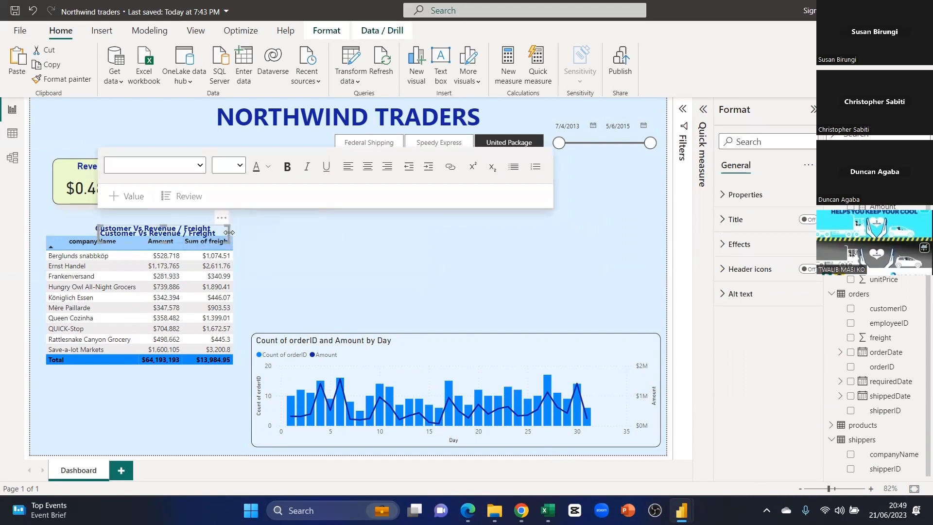
drag(219, 220, 513, 329)
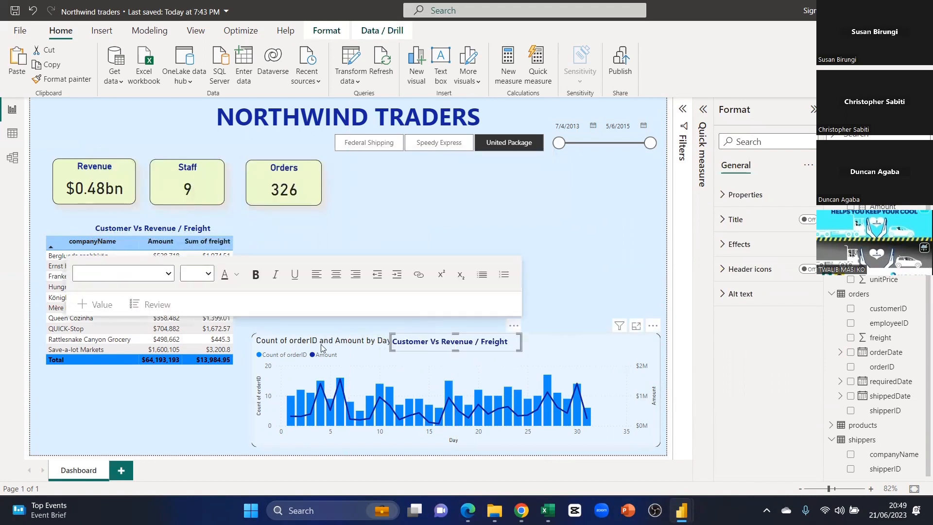
click(451, 348)
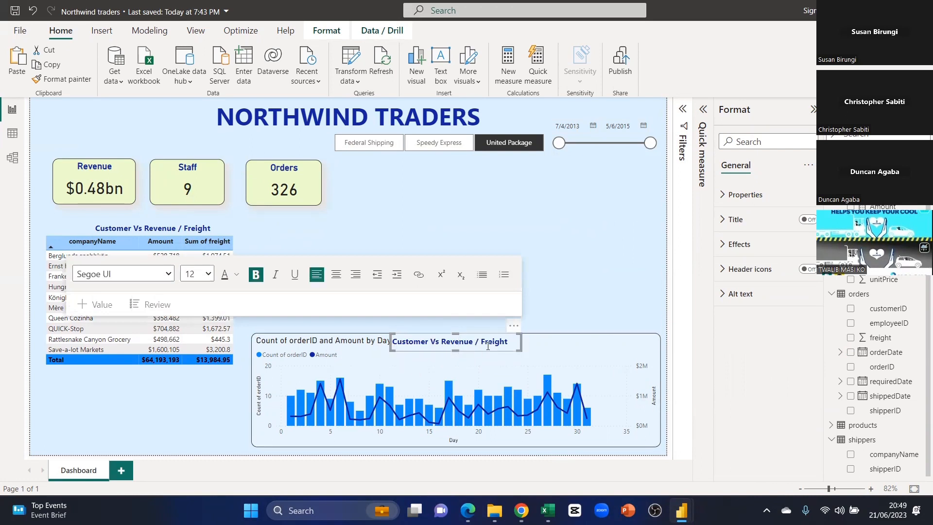
click(573, 310)
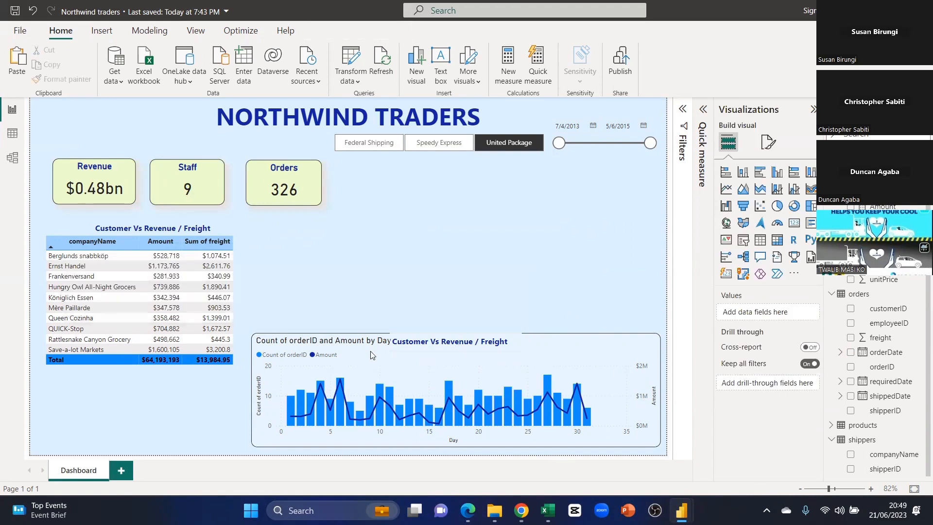
Turn off the combo chart's built-in title.
click(331, 345)
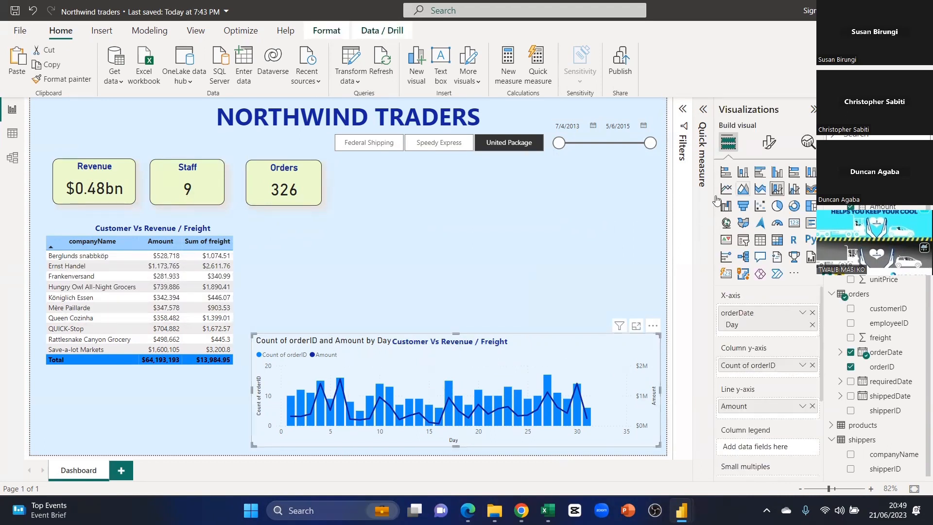
click(773, 143)
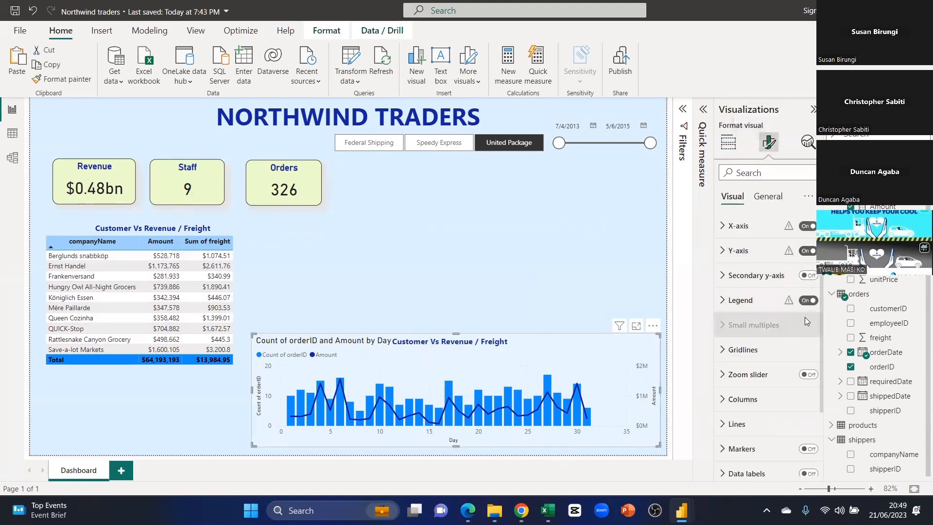
scroll(807, 345, down, 2)
scroll(804, 347, up, 2)
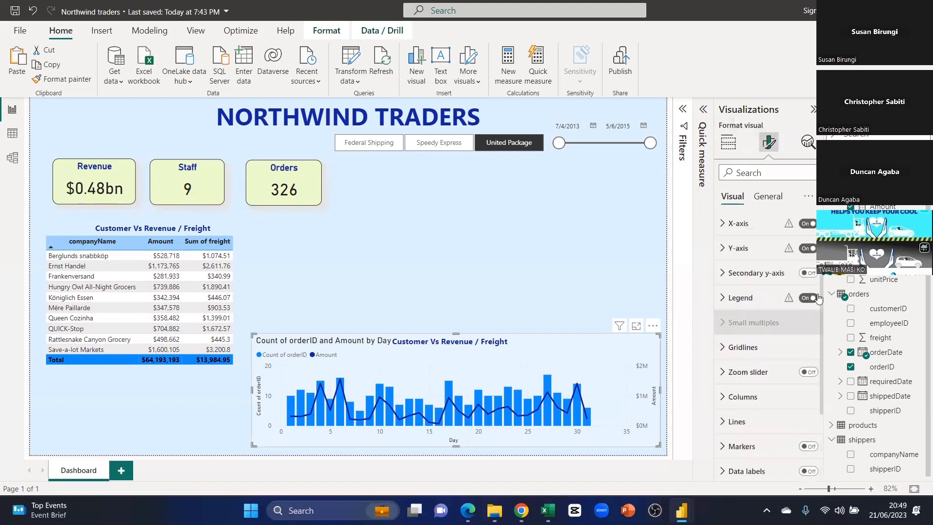
click(770, 196)
click(805, 251)
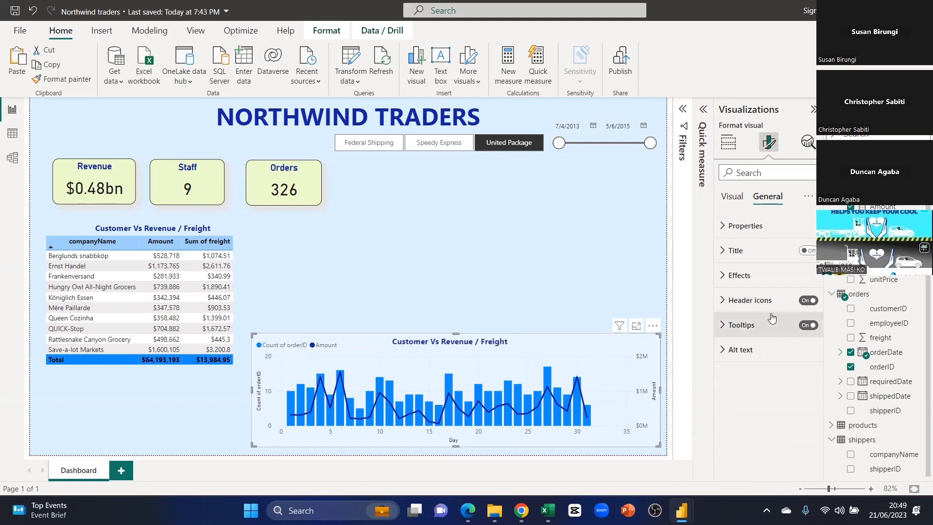
Insert a donut chart and place it beside the company table, above the combo chart.
click(734, 142)
click(568, 287)
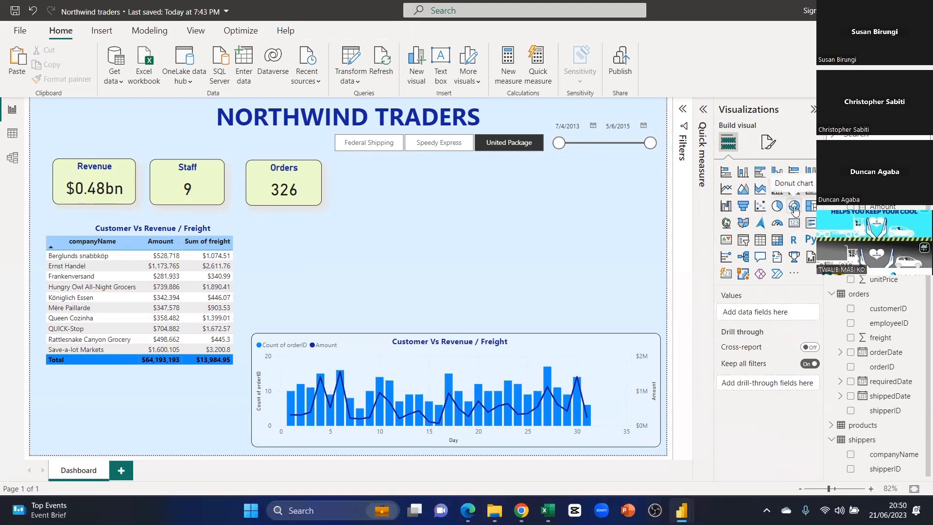
click(794, 207)
drag(104, 420, 315, 283)
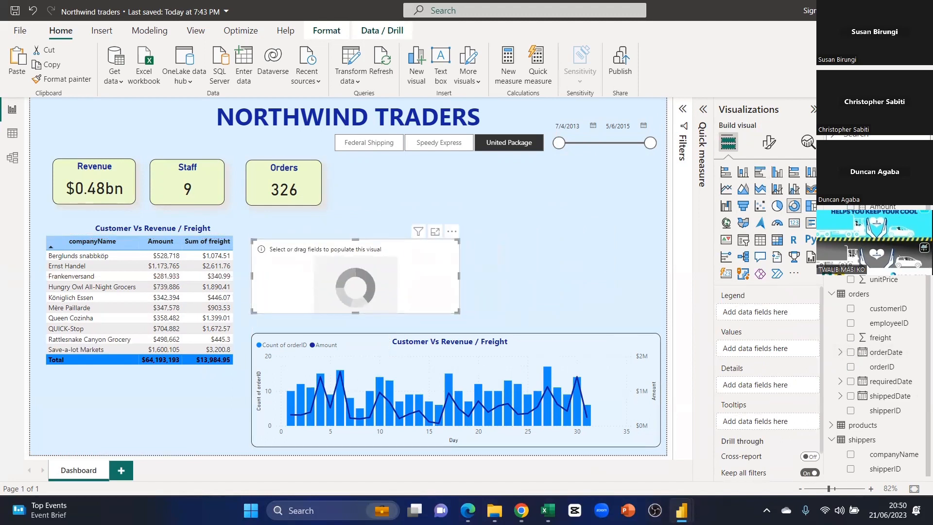
Use companyName from the shippers table as the donut chart's legend and enlarge the chart slightly.
scroll(874, 341, down, 3)
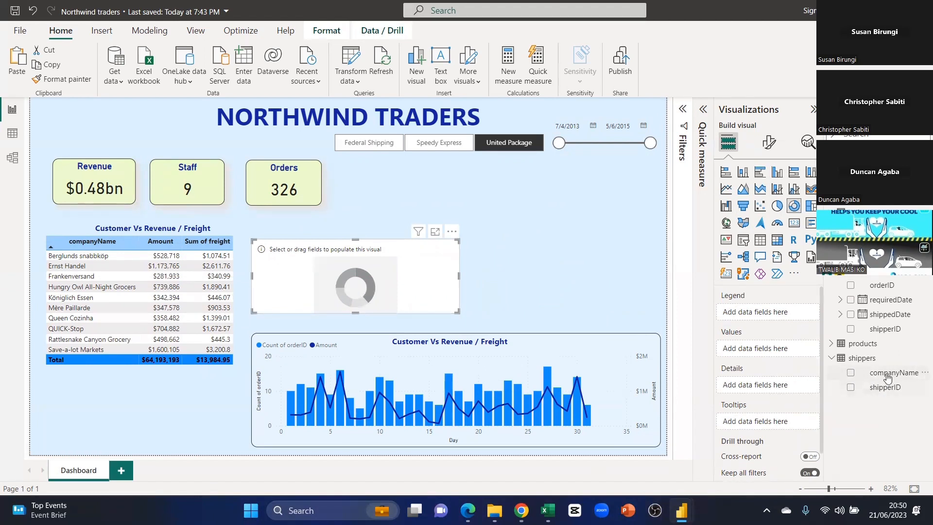
drag(888, 377, 780, 317)
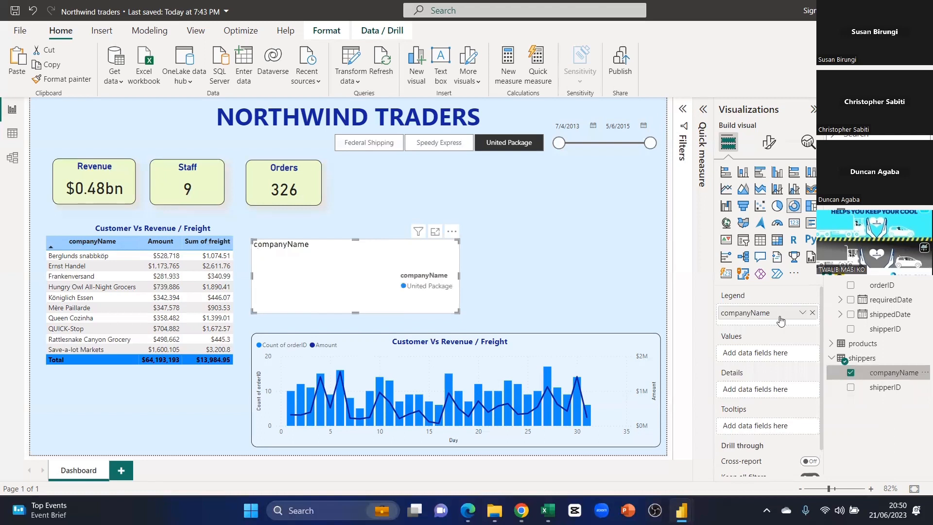
drag(458, 241, 471, 215)
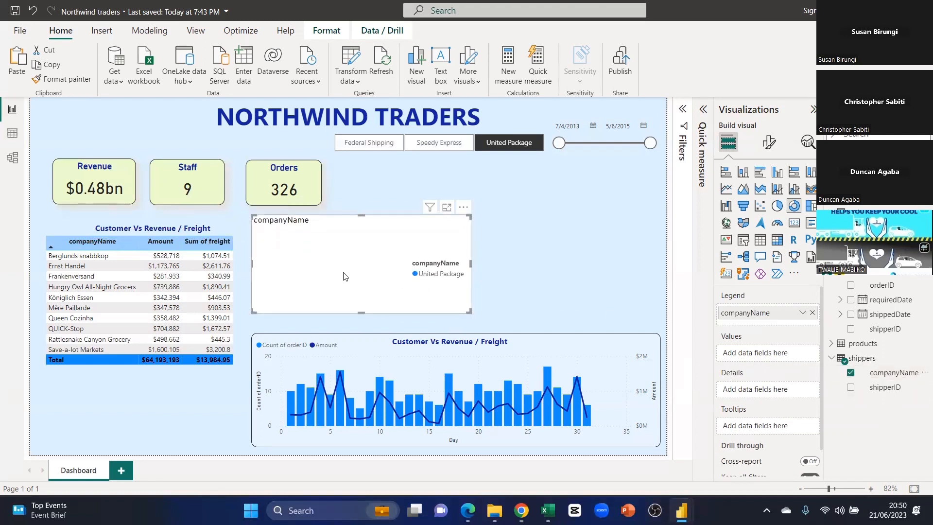
Clear the United Package selection in the Vessel slicer and add freight as a sum to the donut chart's values.
click(516, 149)
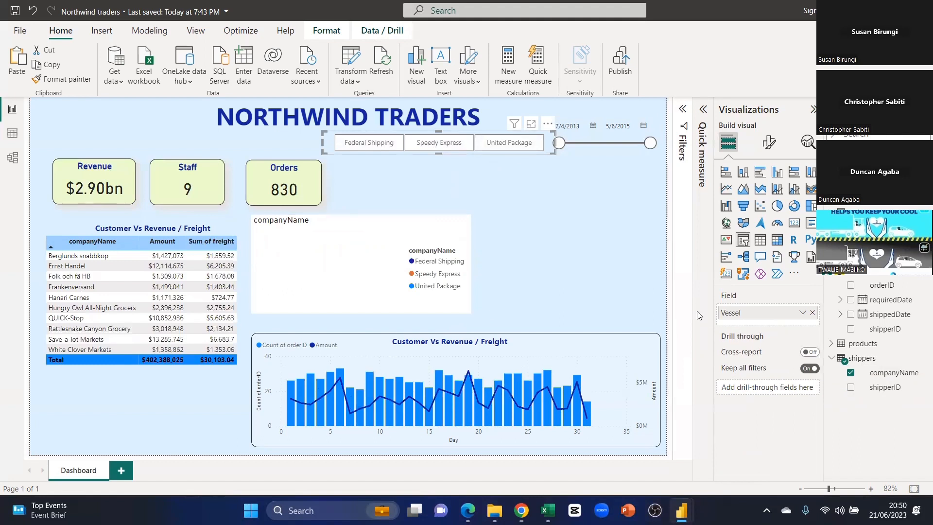
click(384, 260)
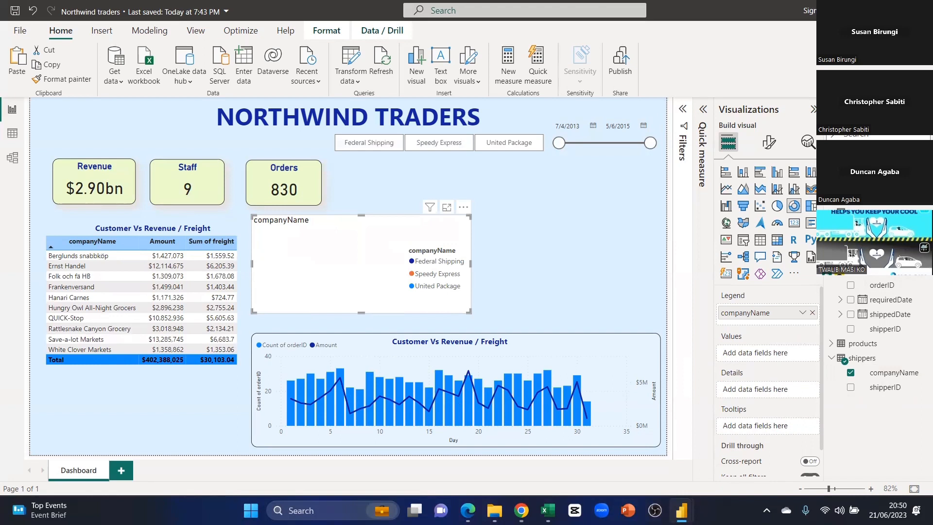
drag(728, 253, 766, 363)
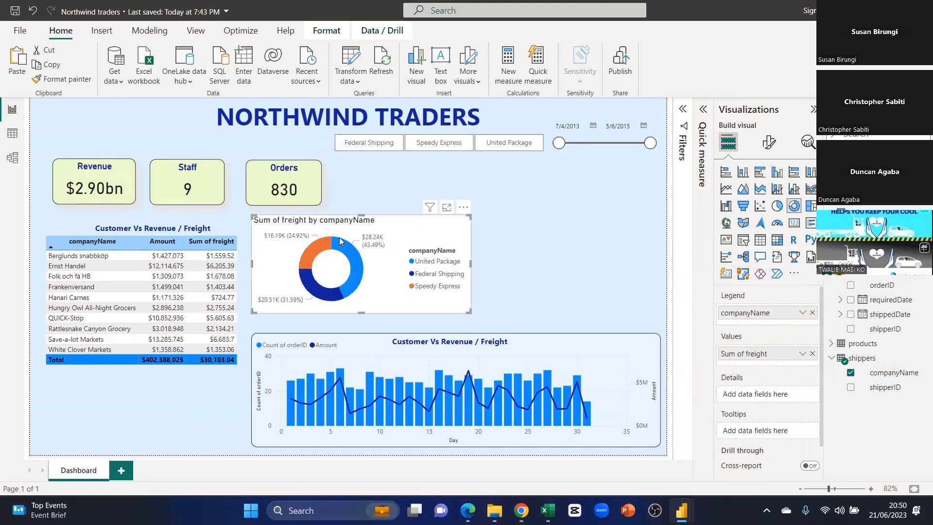
Narrow the donut chart, and set its legend to Bottom center with the legend title turned off.
mouse_move(470, 264)
mouse_down()
mouse_move(492, 269)
mouse_move(457, 275)
mouse_up()
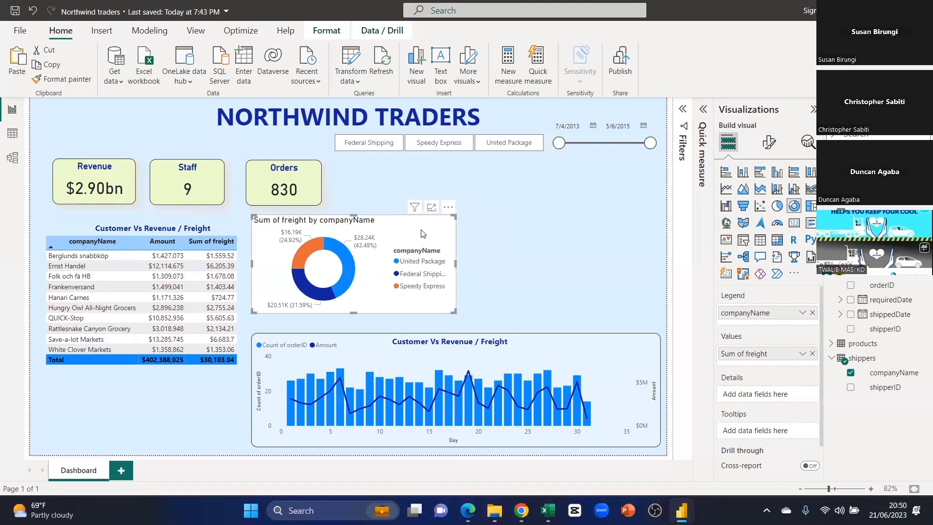
click(767, 142)
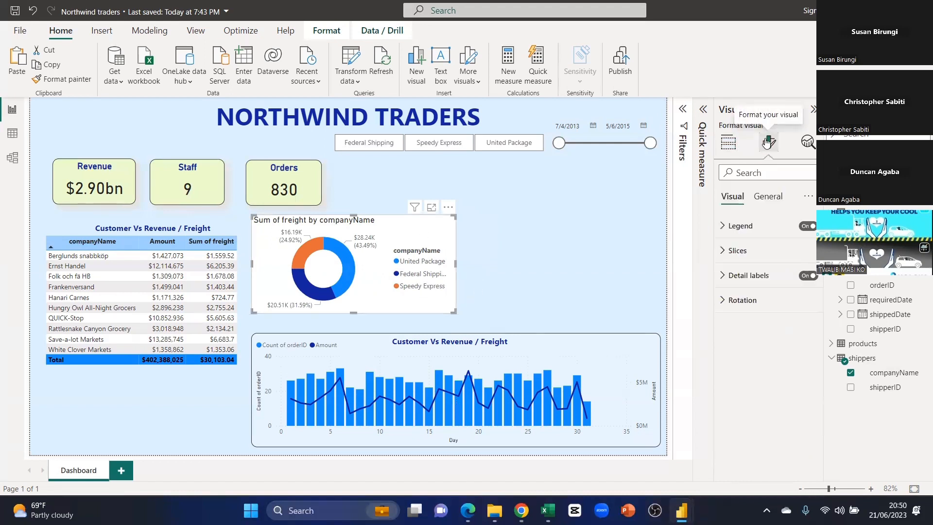
click(726, 227)
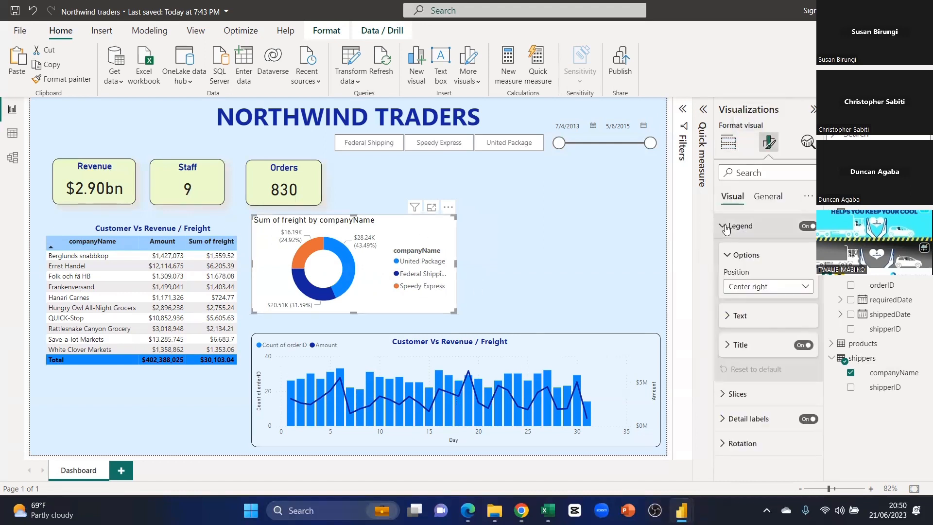
click(762, 289)
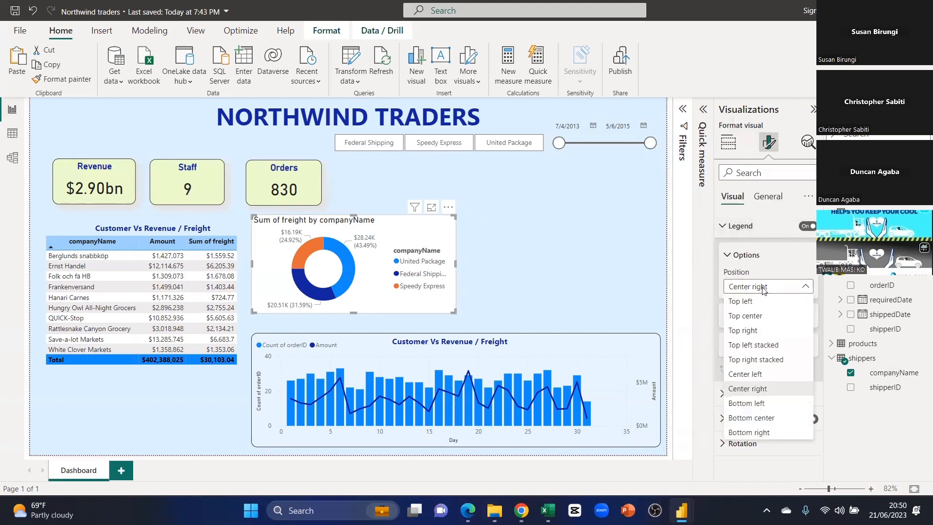
click(757, 419)
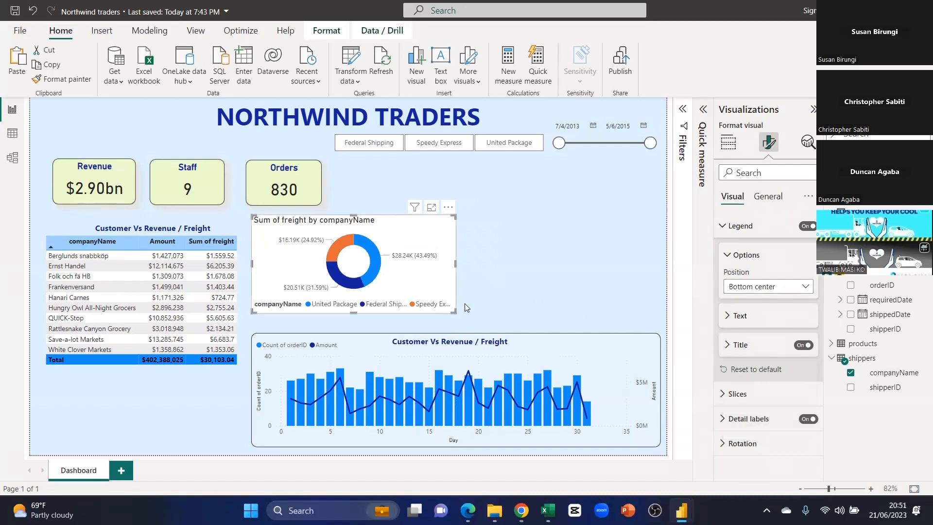
click(802, 345)
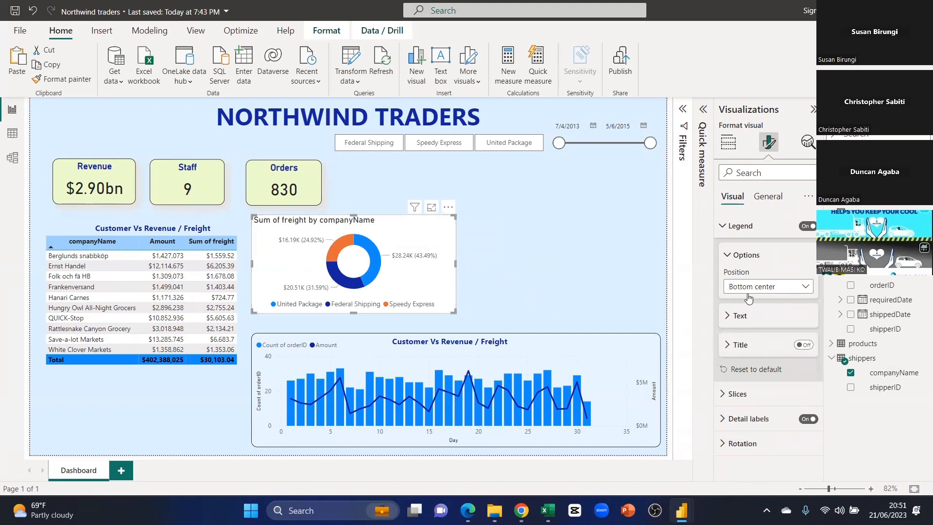
click(728, 256)
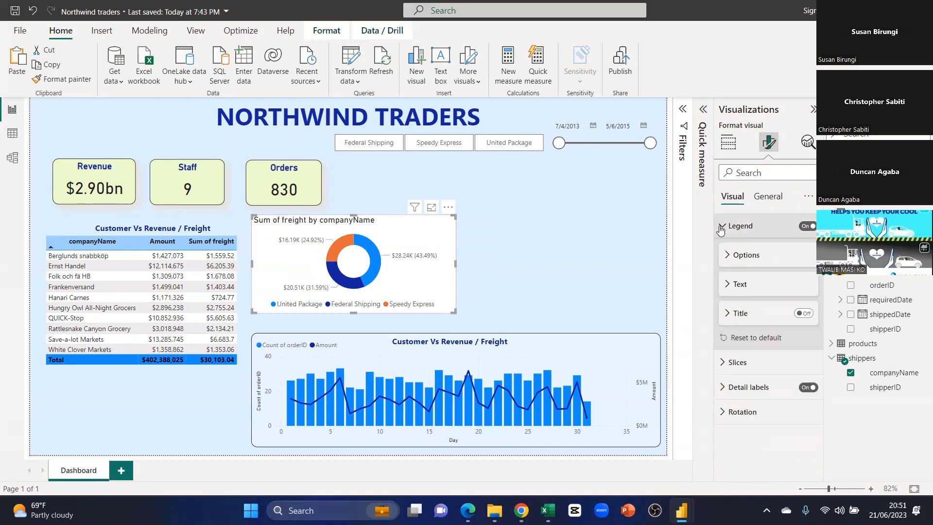
click(729, 226)
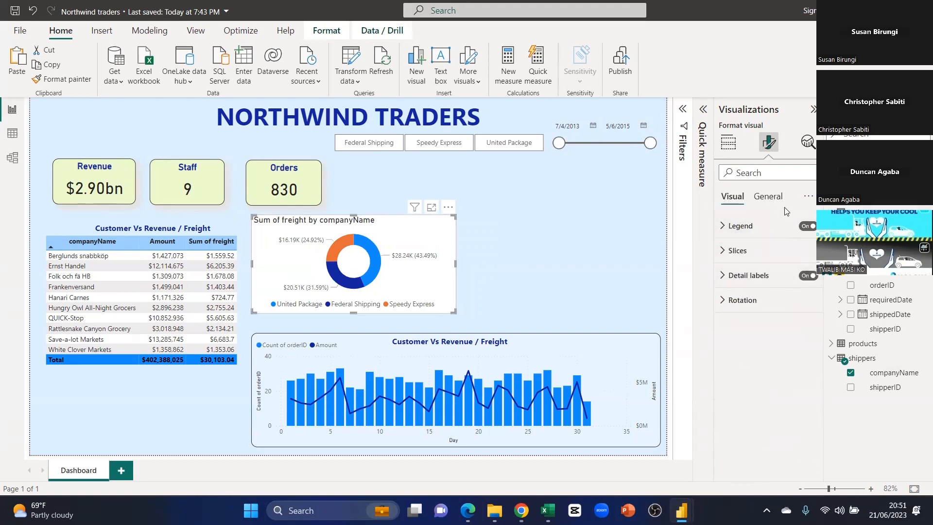
Turn off the donut chart's title and make the chart narrower and taller, filling the space above the combo chart.
click(779, 199)
click(806, 251)
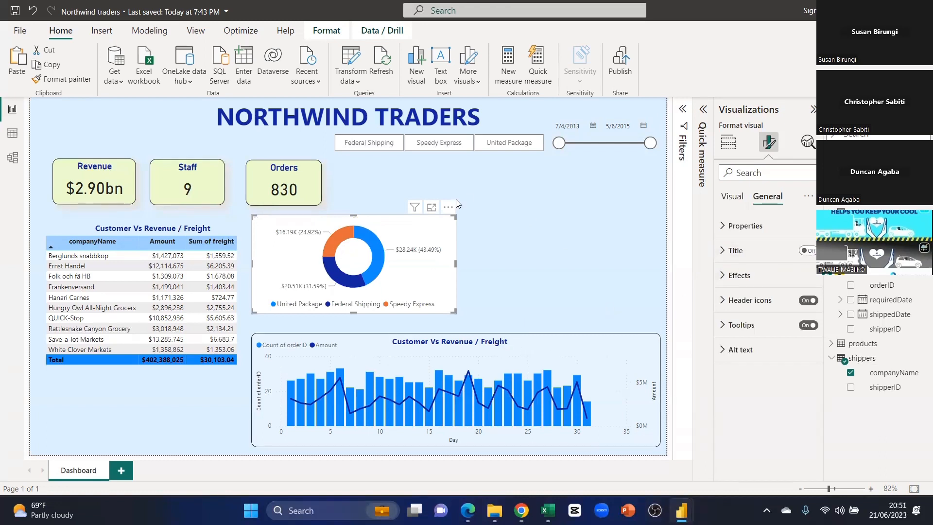
drag(457, 263, 412, 326)
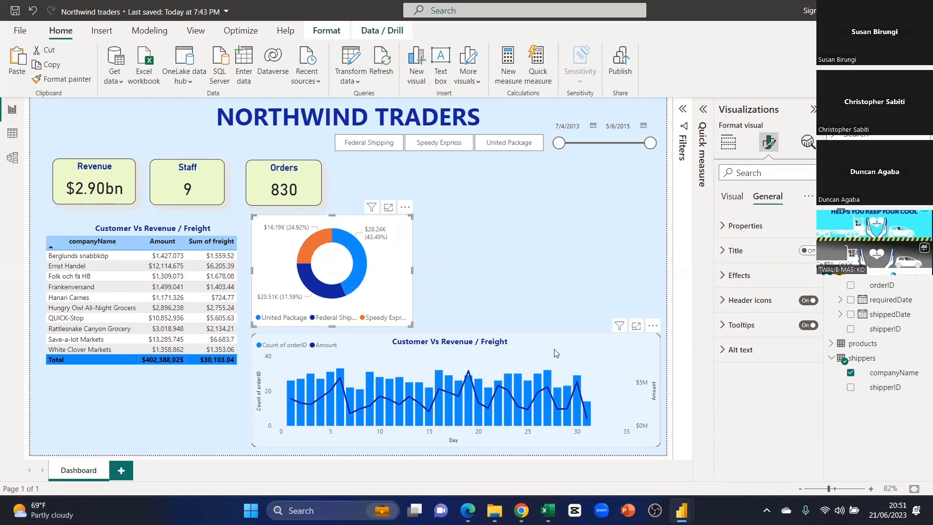
Copy the combo chart's formatting onto the donut chart with the Format painter.
click(566, 345)
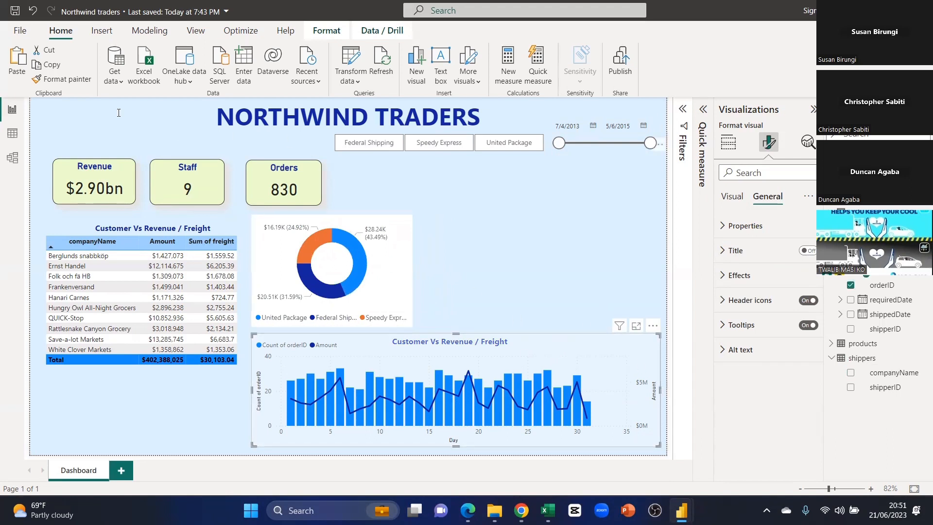
click(62, 78)
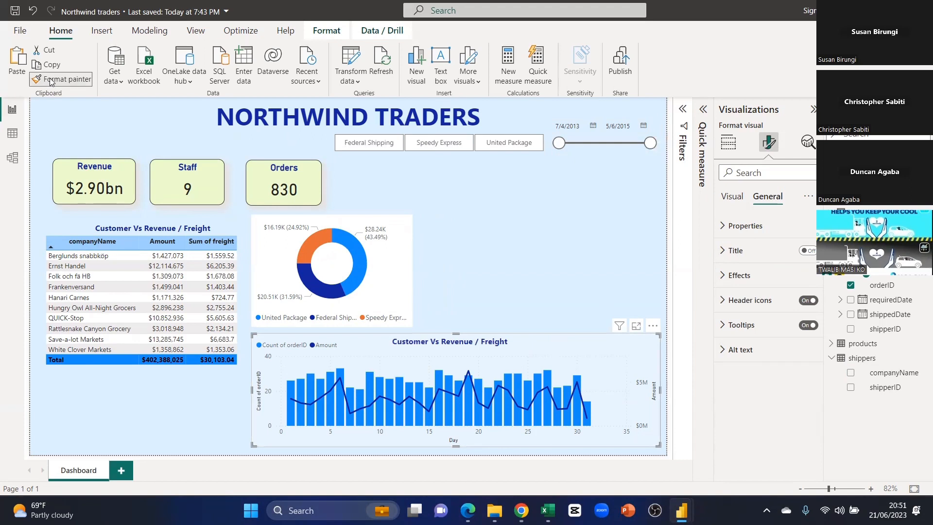
click(393, 275)
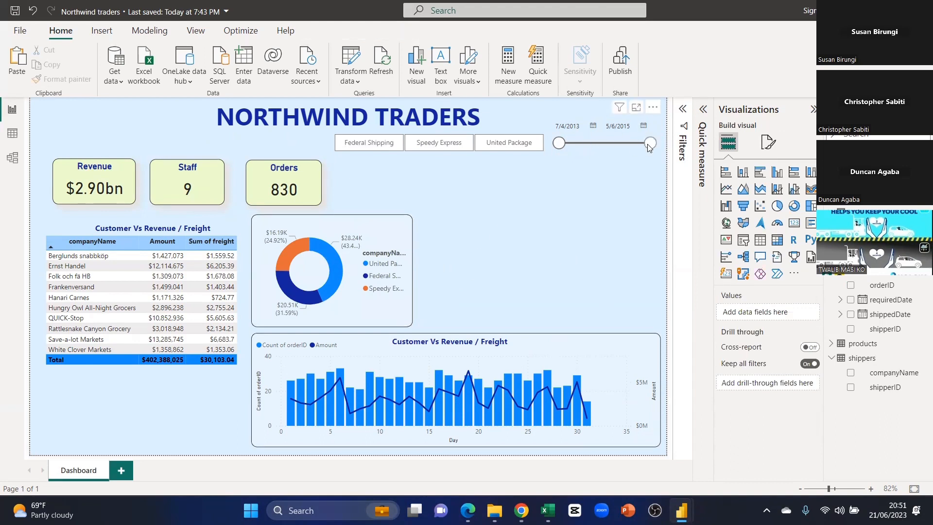
Test the date slicer with end dates 1/10/2015 and 7/2/2014, and restore the end date to 5/6/2015.
click(632, 151)
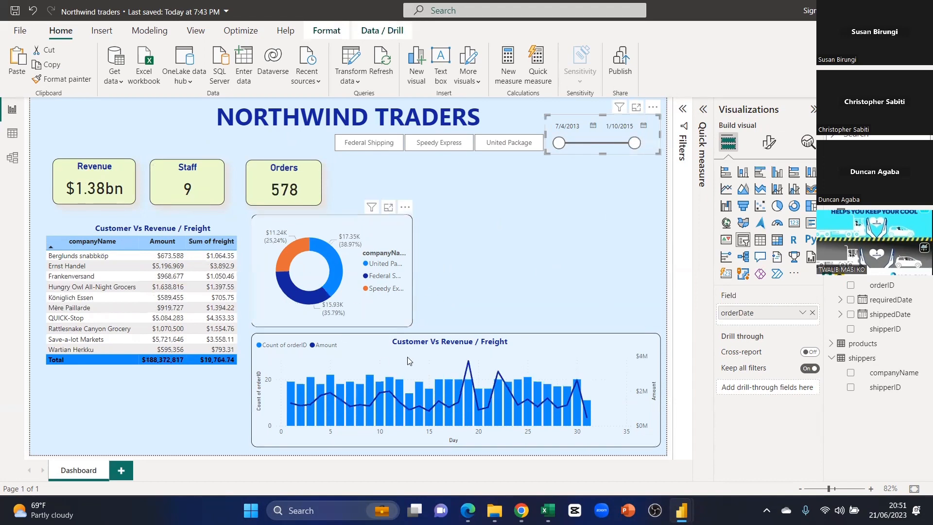
drag(634, 143, 601, 150)
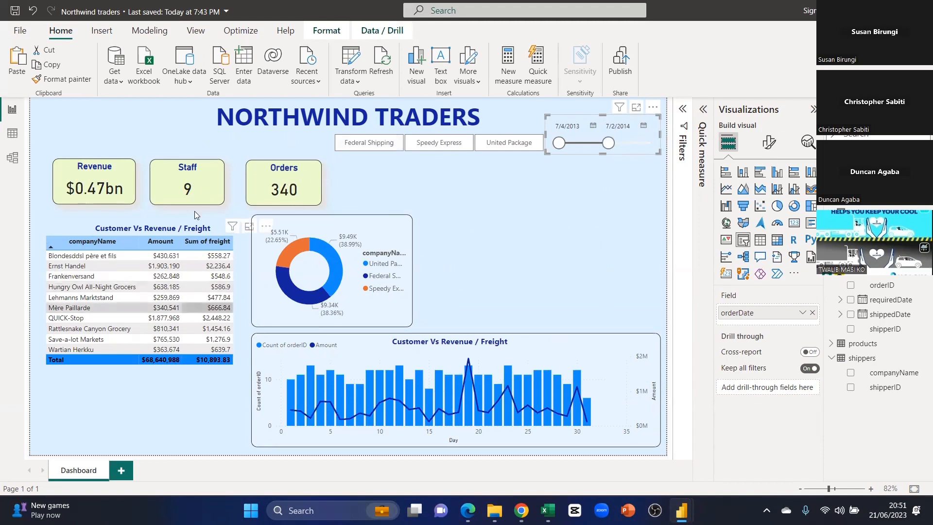
drag(608, 142, 651, 143)
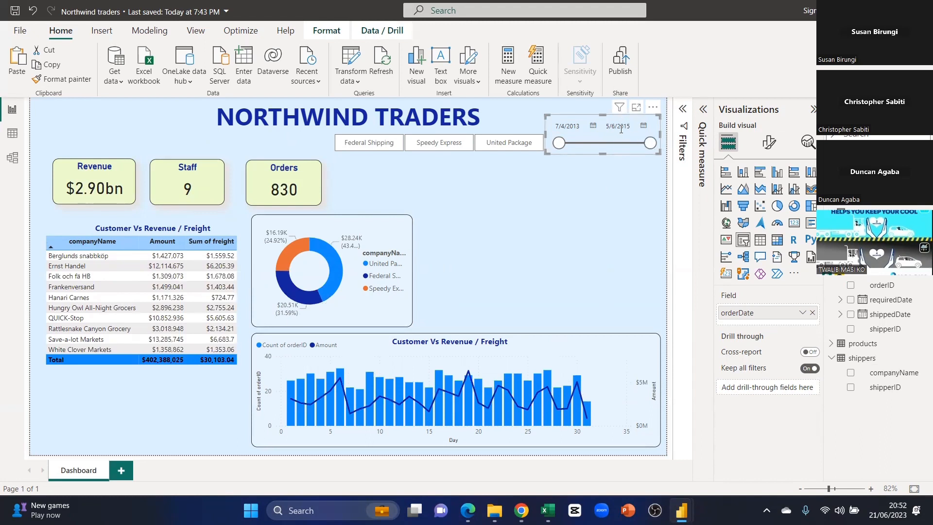
click(602, 192)
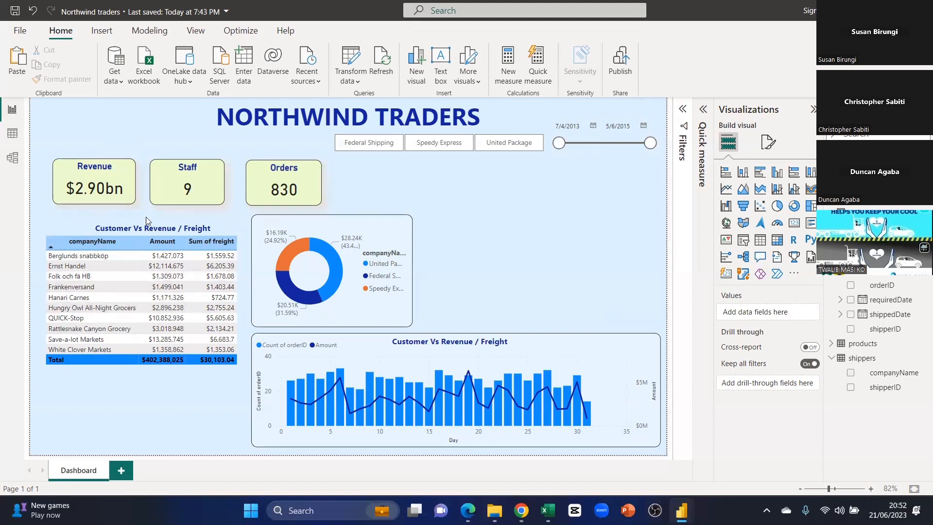
Test cross-filtering from the company table with Folk och fä HB and Berglunds snabbköp, clearing each selection.
click(70, 278)
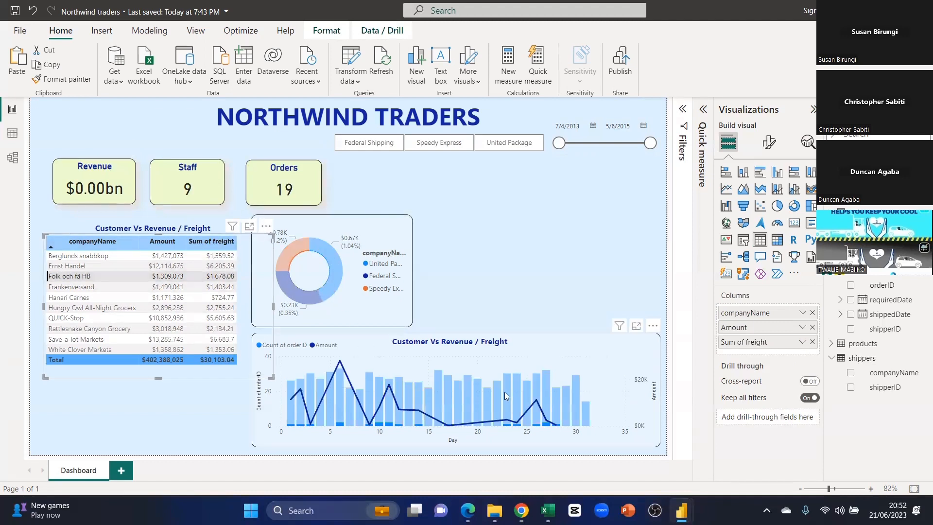
click(67, 278)
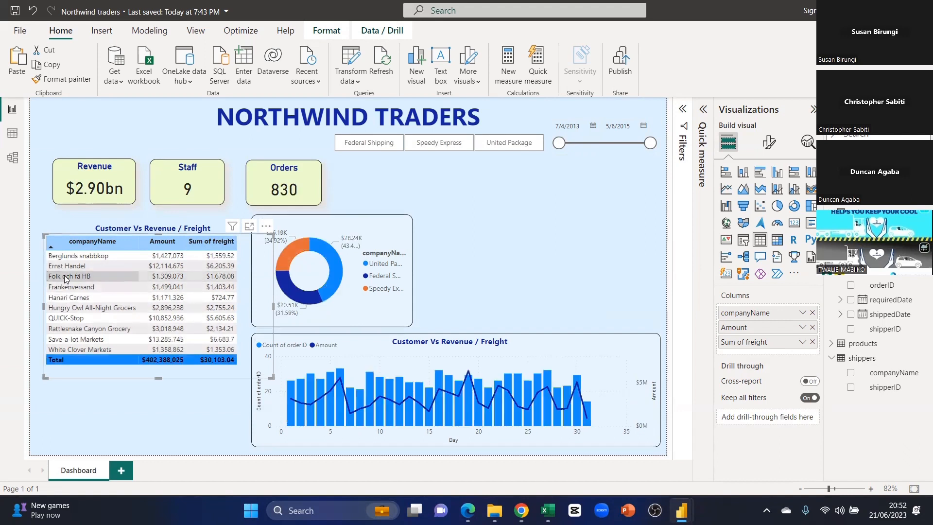
click(76, 256)
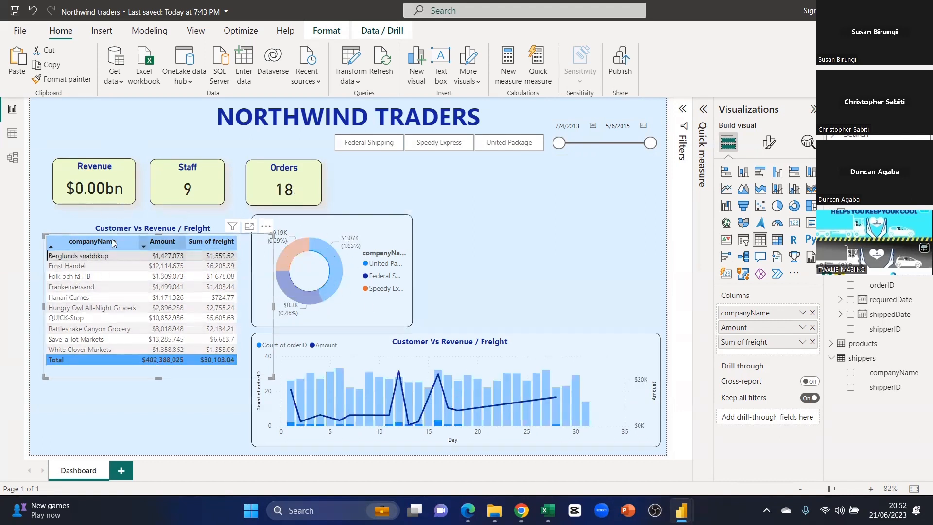
click(73, 256)
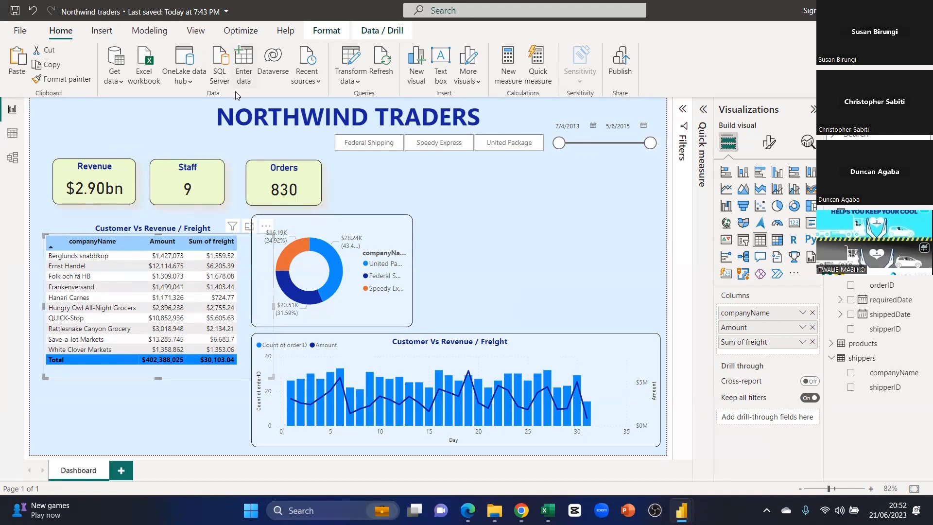
click(236, 30)
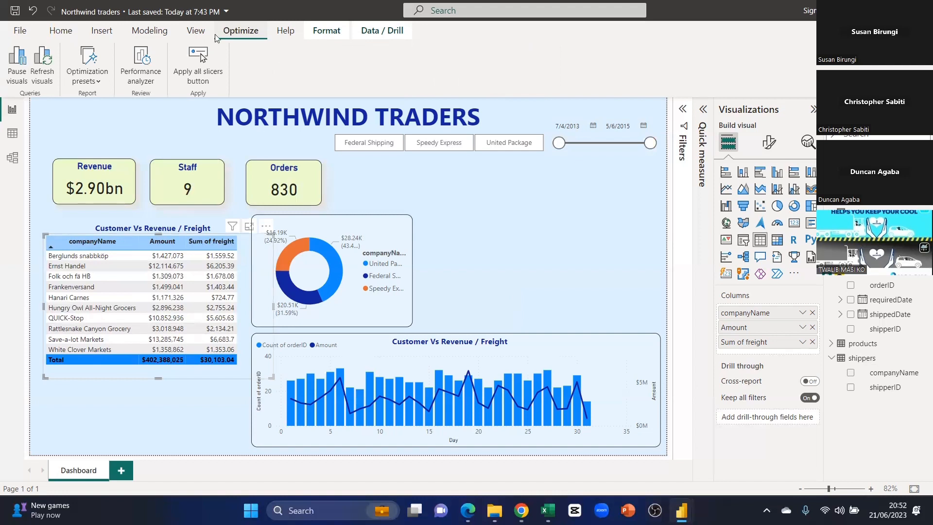
click(62, 32)
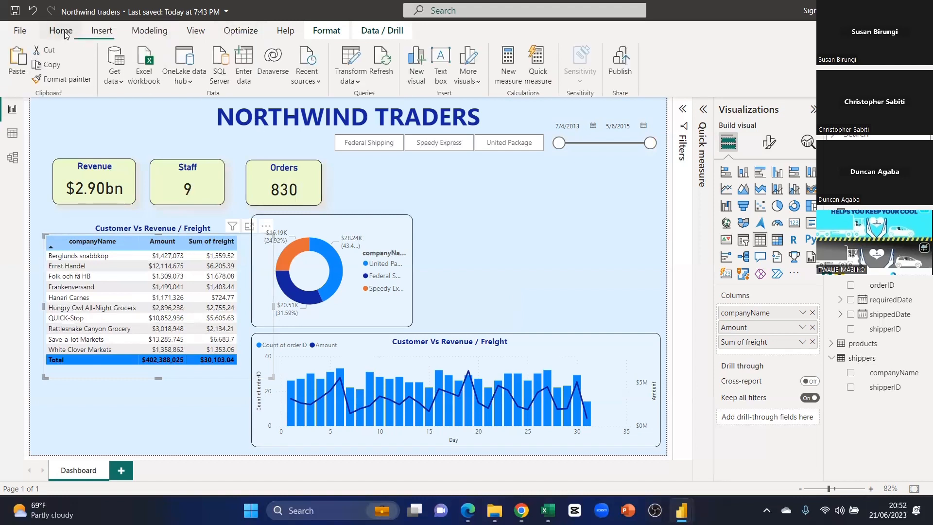
Insert a stacked bar chart and place it beside the donut chart, above the combo chart.
click(553, 278)
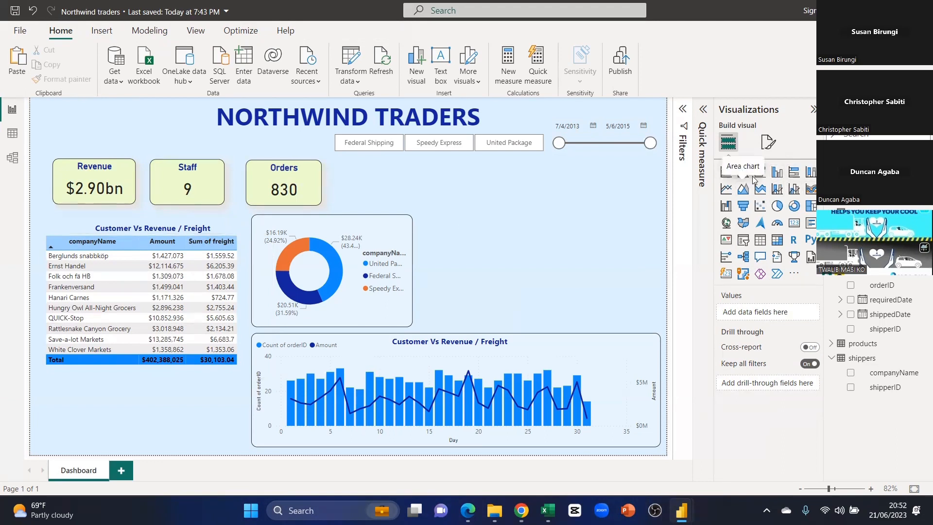
click(726, 171)
drag(491, 245, 500, 239)
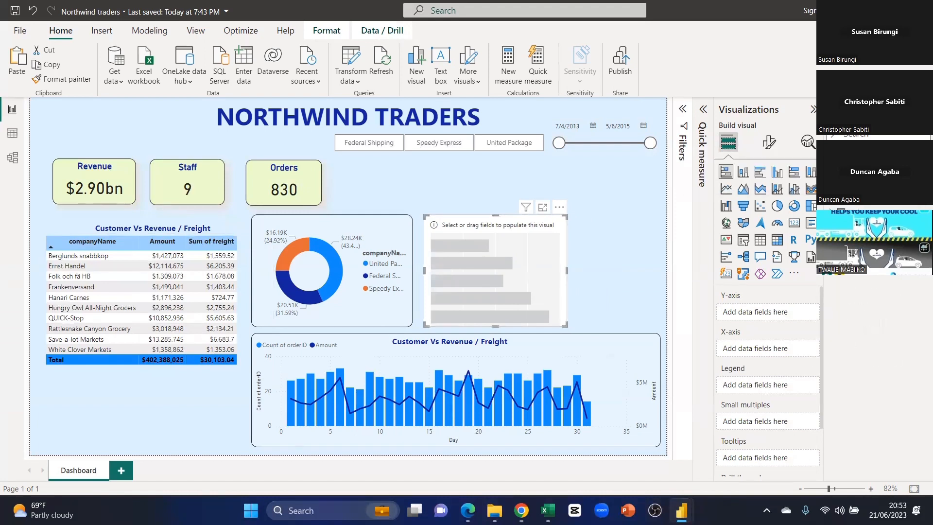
Plot Amount on the X-axis against categoryName on the Y-axis in the bar chart, and make the chart wider and taller.
drag(826, 243, 772, 317)
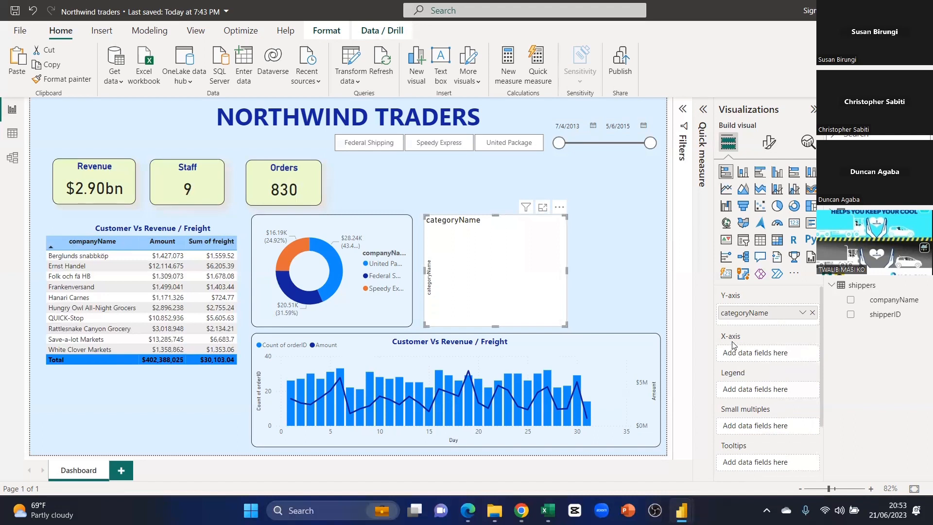
click(831, 154)
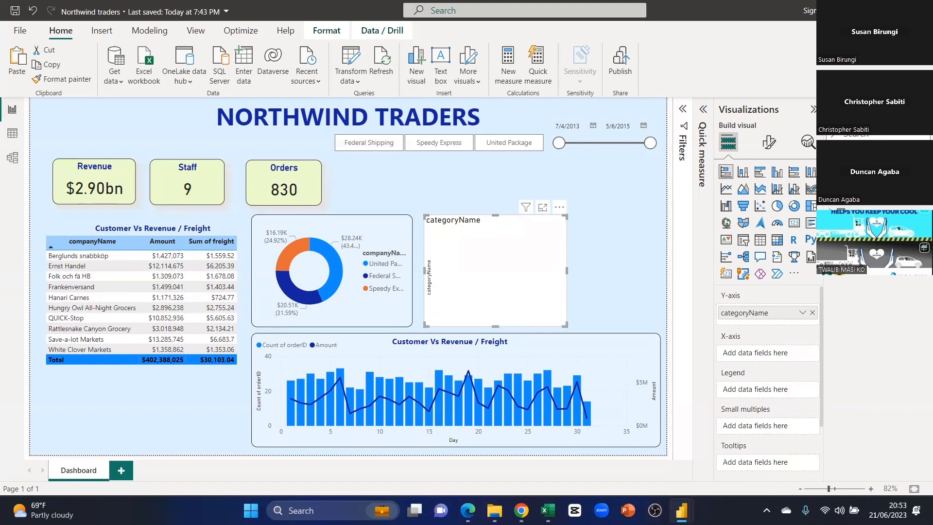
click(832, 212)
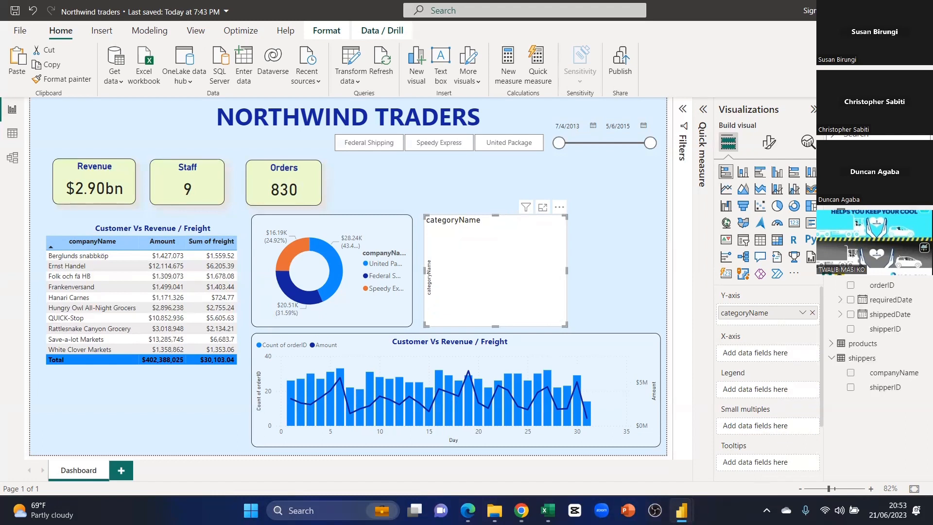
click(831, 213)
click(831, 197)
drag(886, 212, 778, 358)
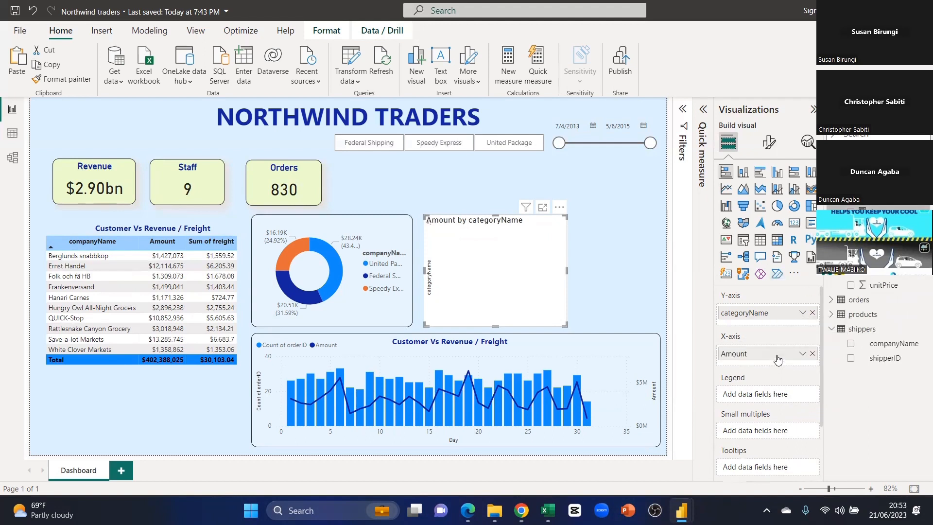
drag(566, 270, 629, 273)
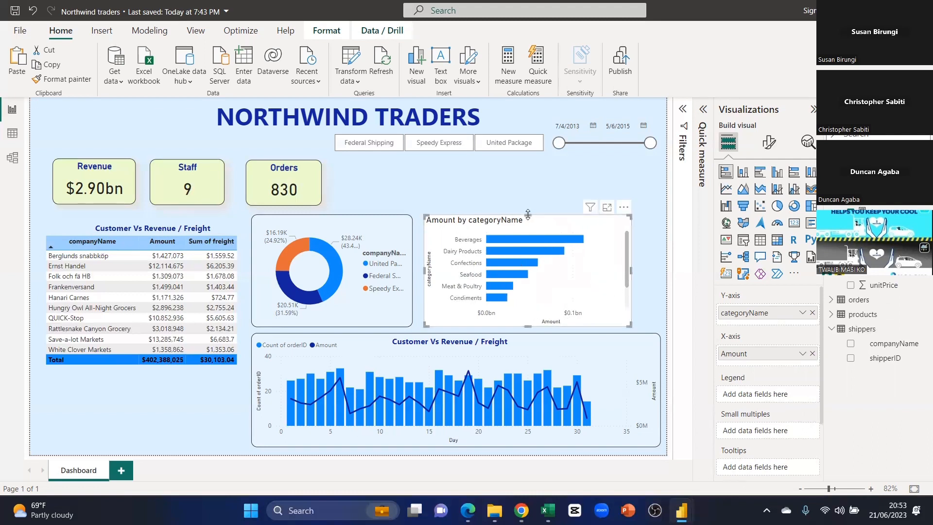
drag(528, 214, 528, 204)
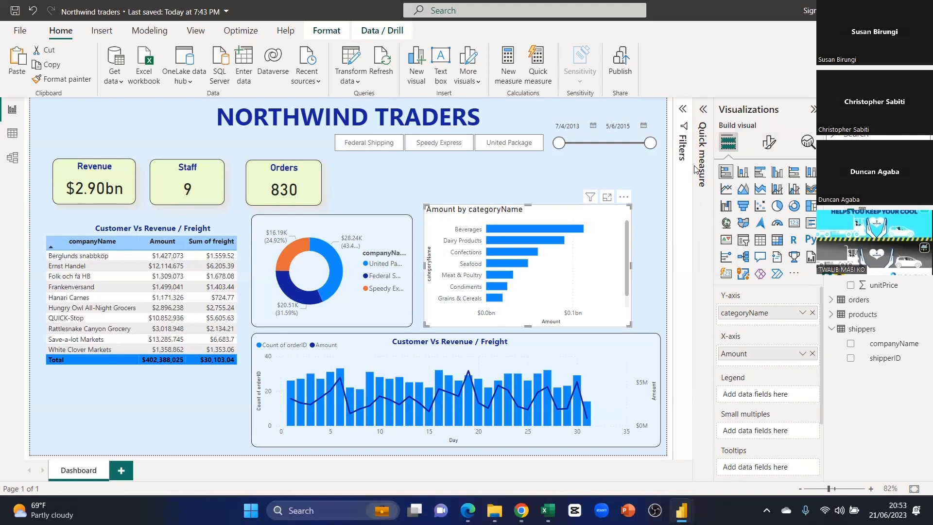
Filter the bar chart to the top 5 categoryName values by Amount, and make the chart slightly narrower.
click(682, 110)
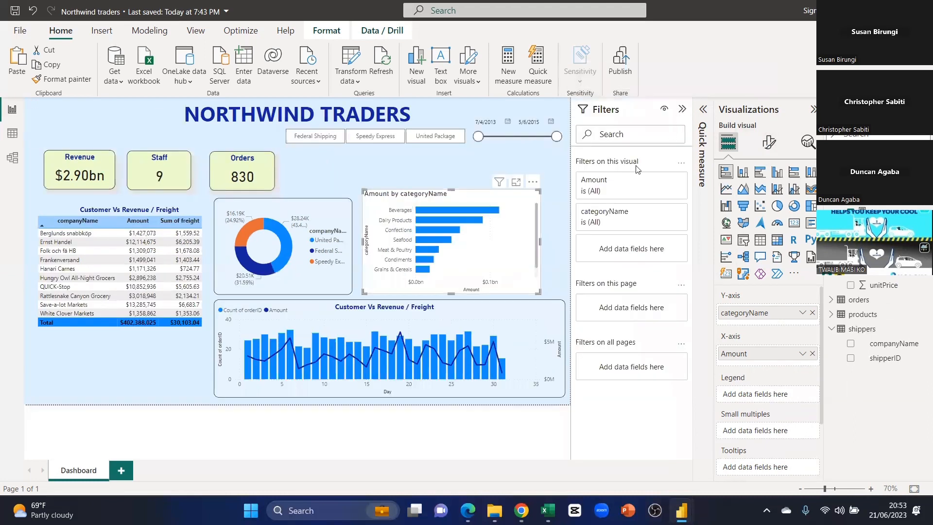
click(622, 216)
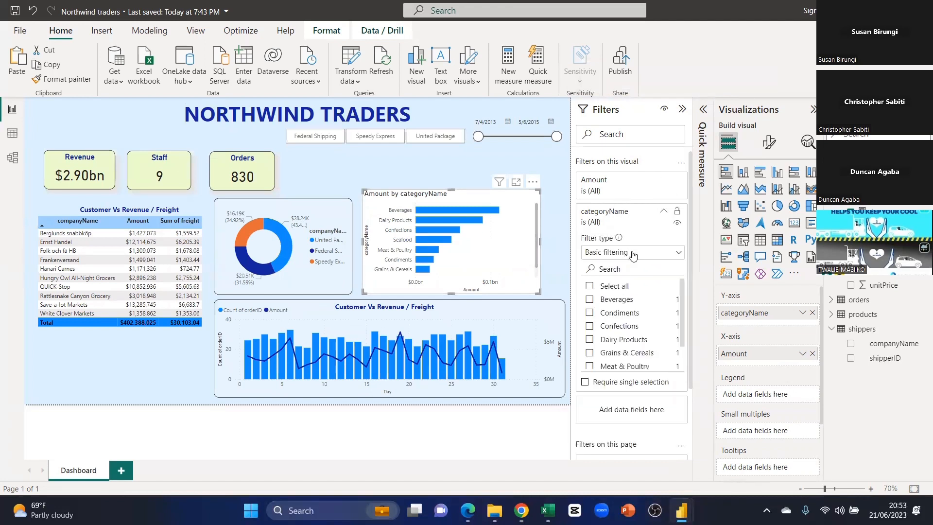
click(631, 252)
click(621, 302)
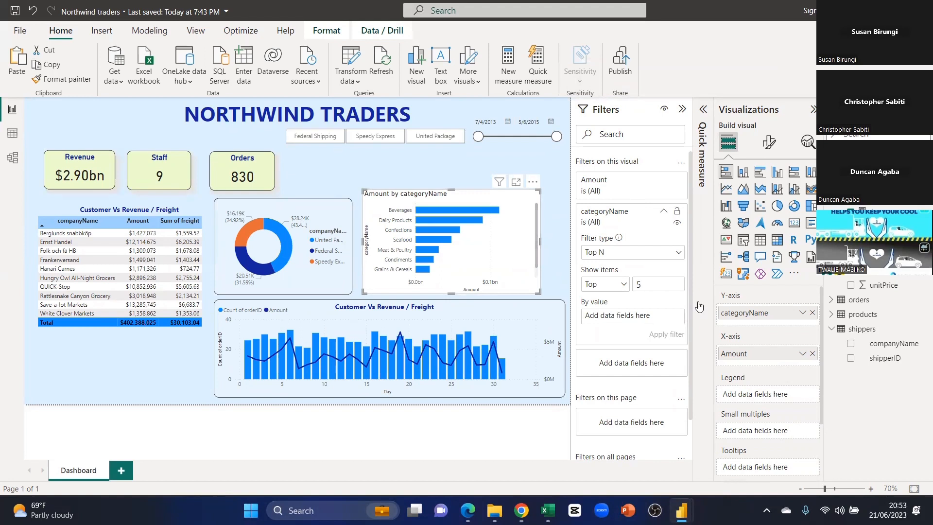
drag(875, 212, 646, 315)
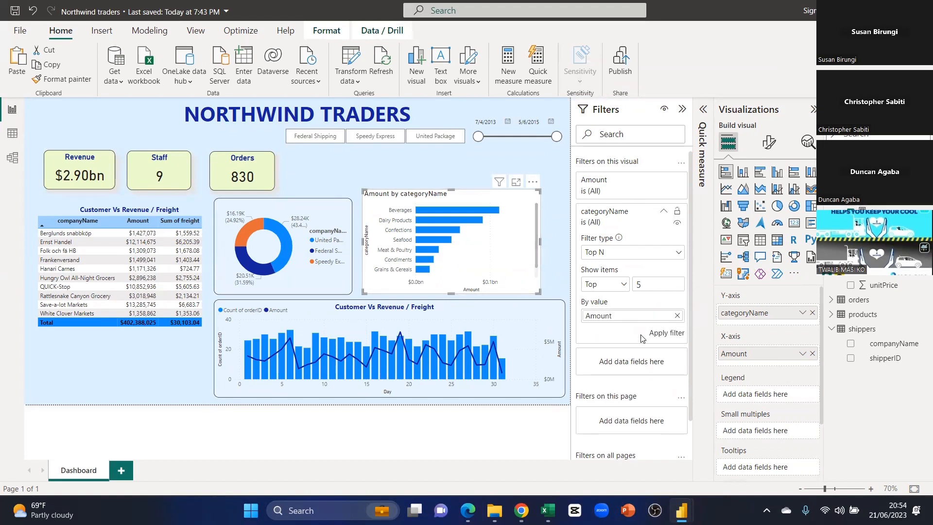
click(666, 334)
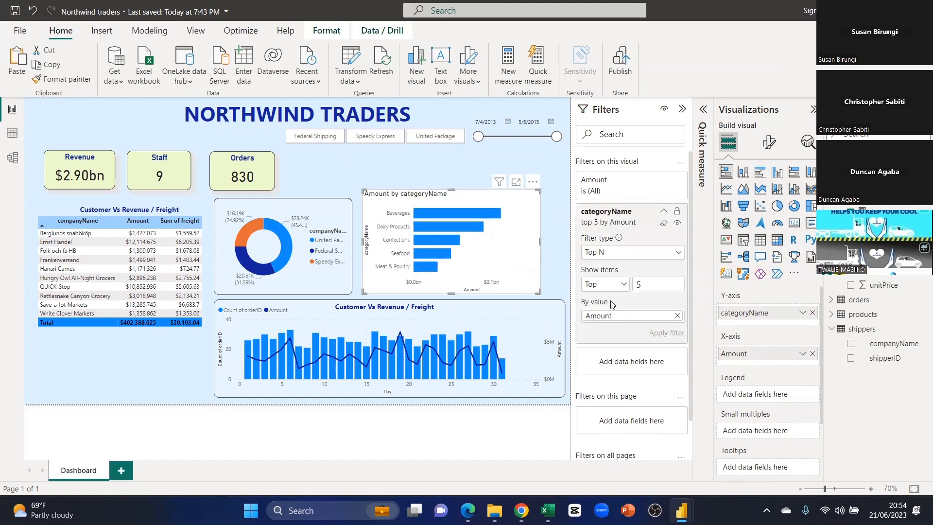
drag(538, 239, 523, 256)
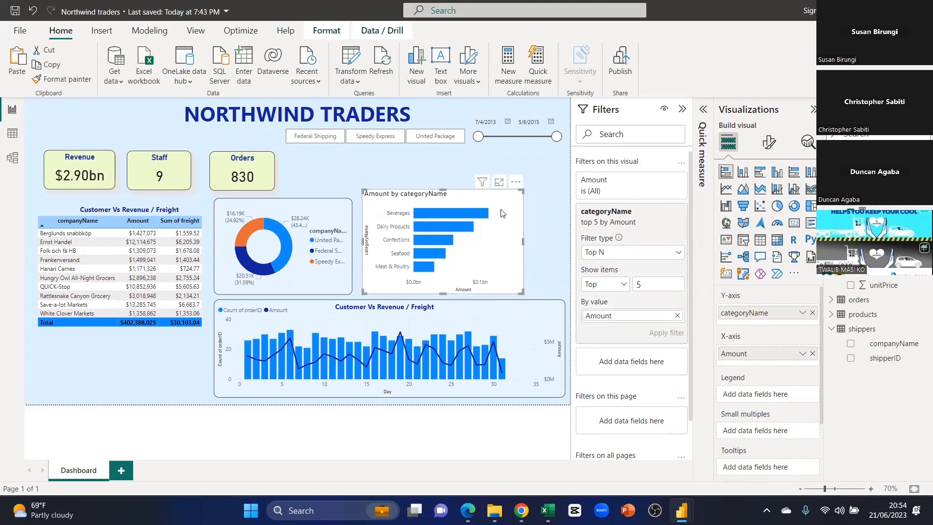
click(682, 109)
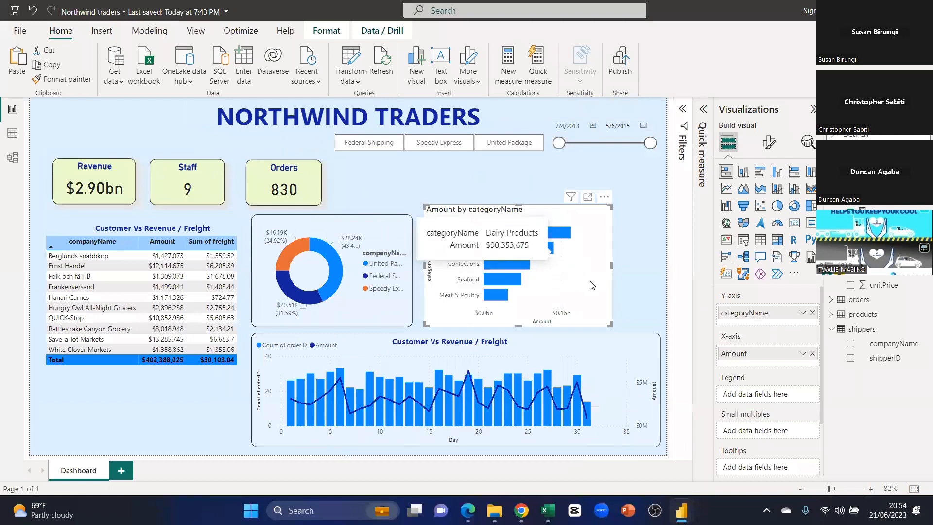
Turn on data labels and turn off the X-axis values for the bar chart.
click(768, 143)
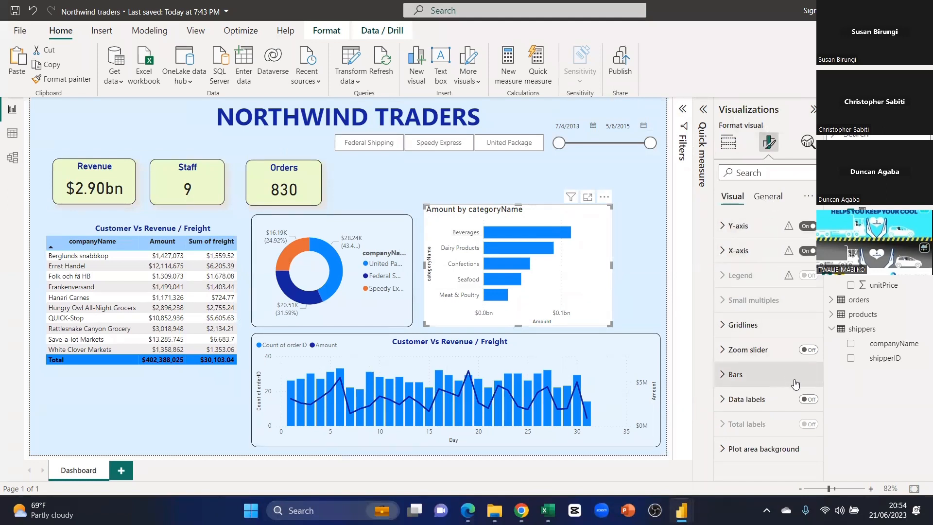
click(808, 399)
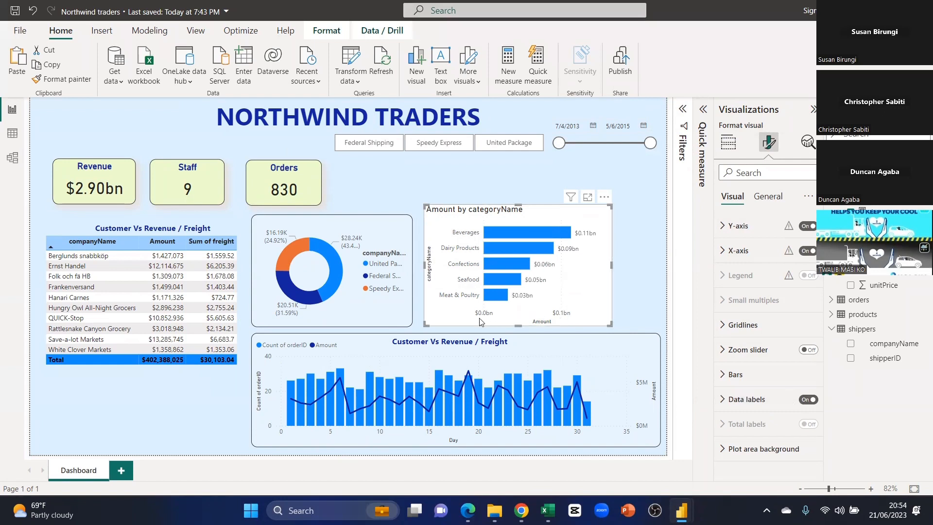
click(807, 251)
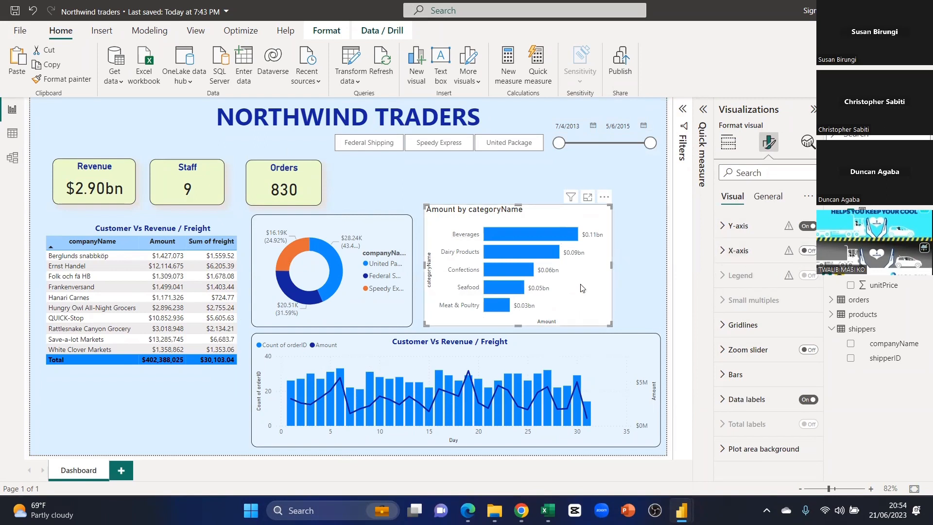
Copy the donut chart's formatting onto the bar chart with Format painter, and turn the bar chart's data labels back on.
click(396, 232)
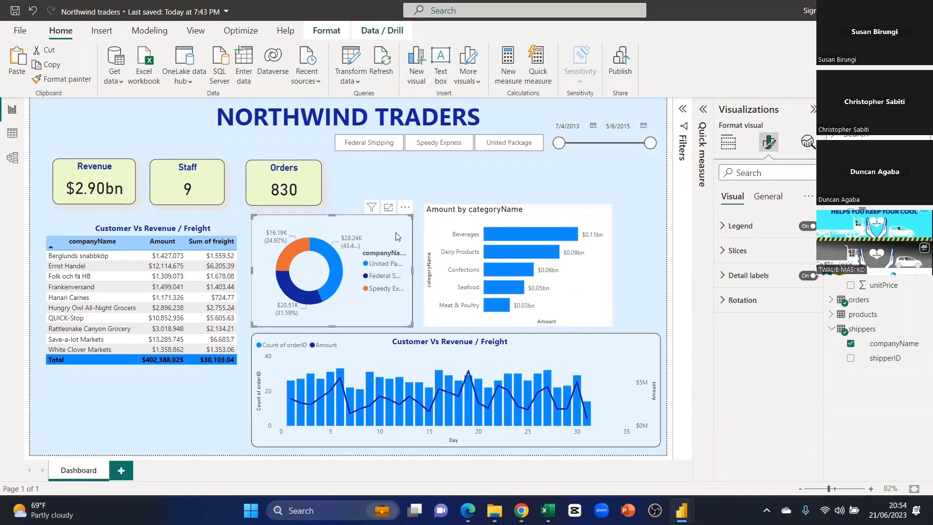
click(73, 79)
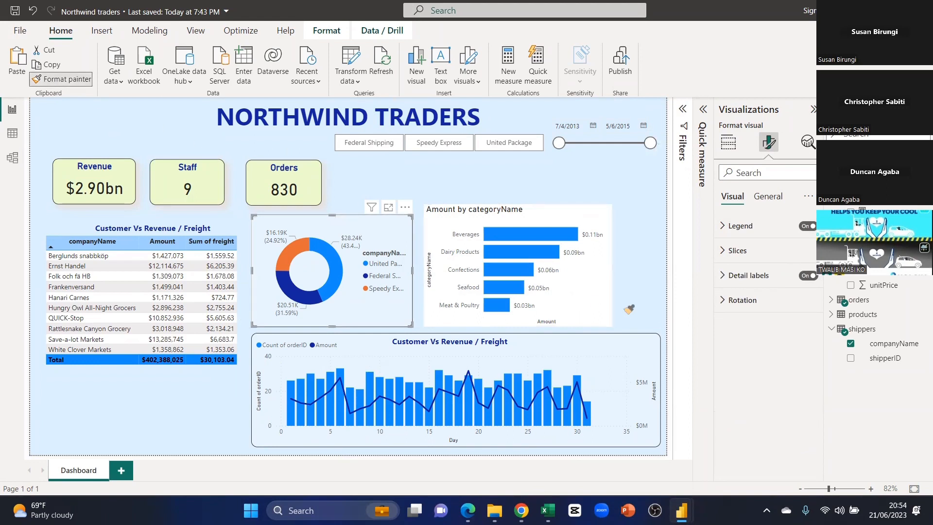
click(565, 218)
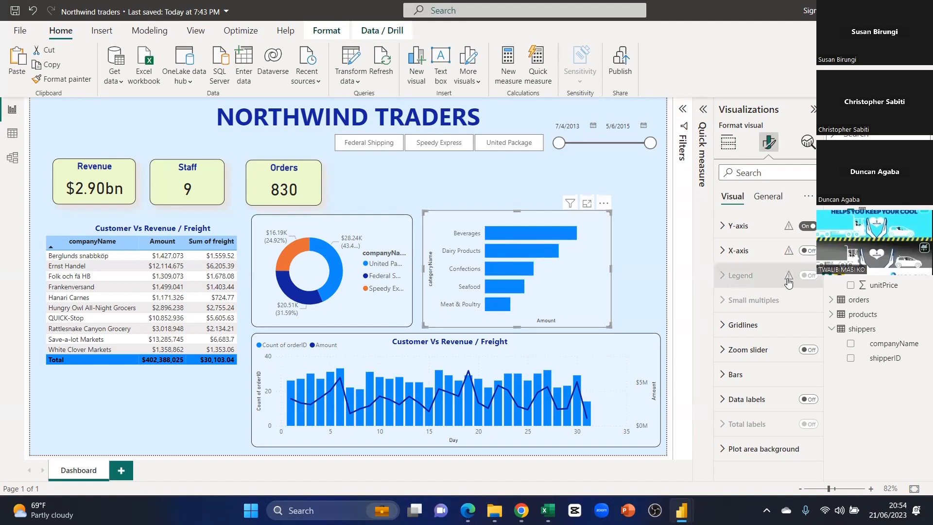
click(814, 398)
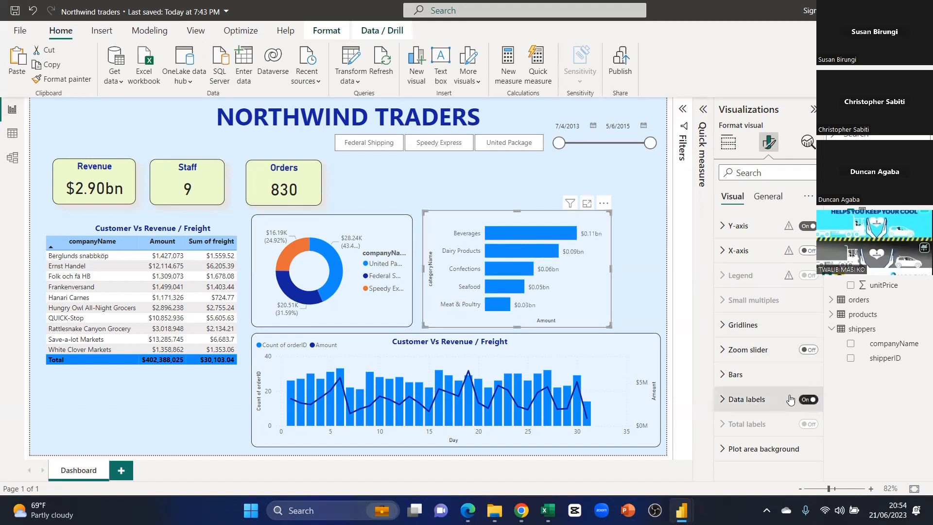
click(511, 194)
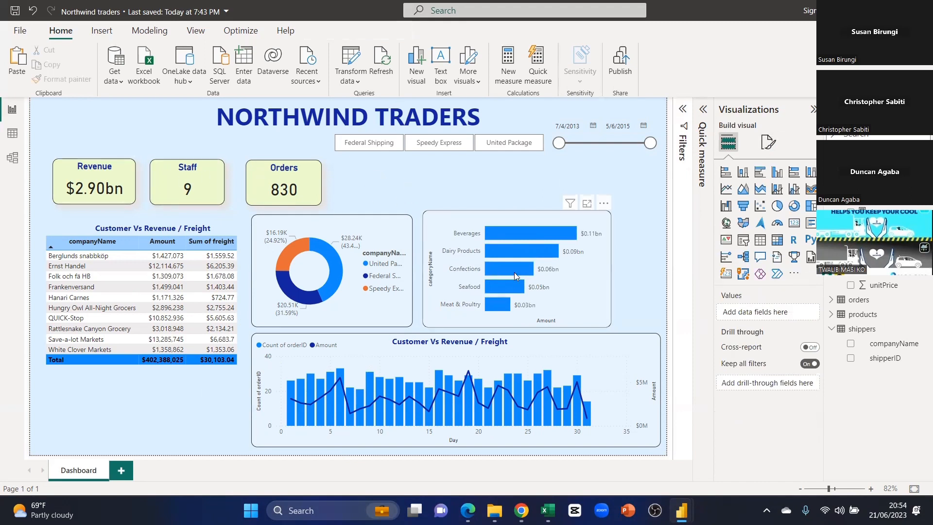
Set the bar chart's data label display units to Millions, keeping the label position at Auto.
click(596, 282)
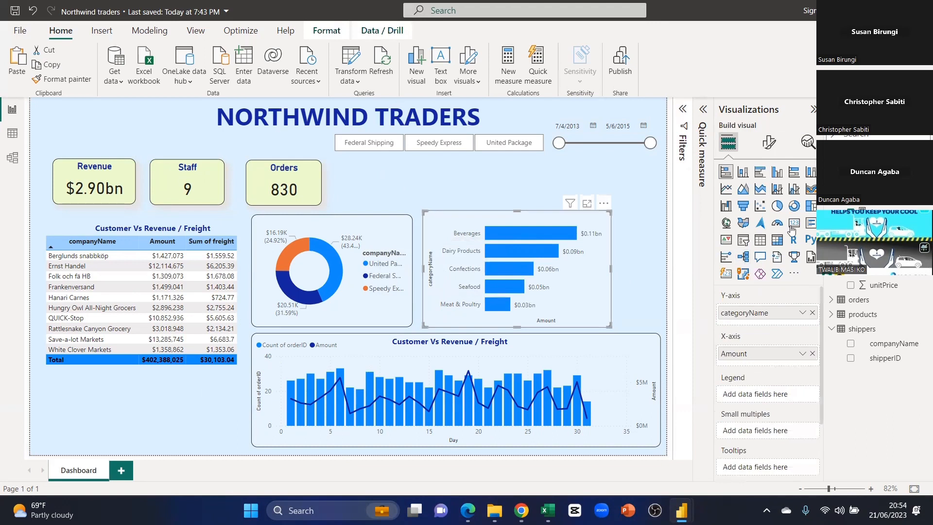
click(769, 142)
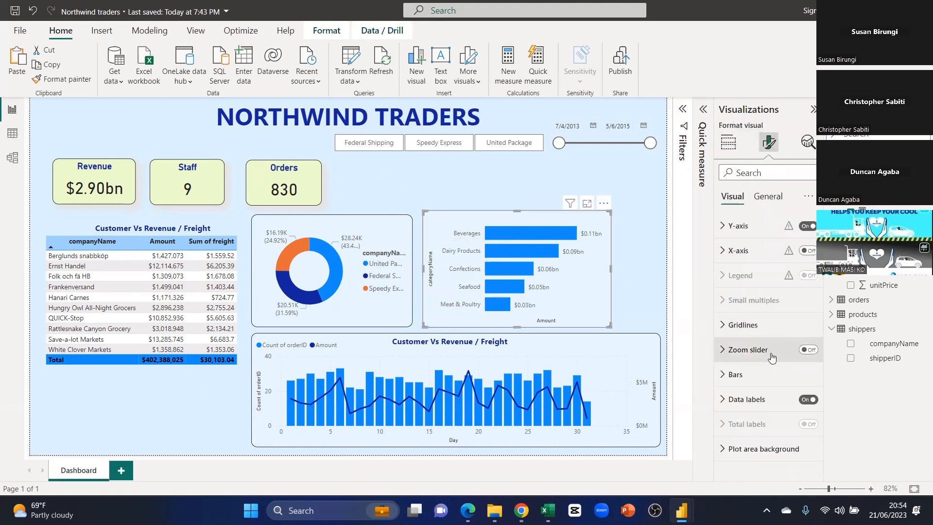
click(718, 399)
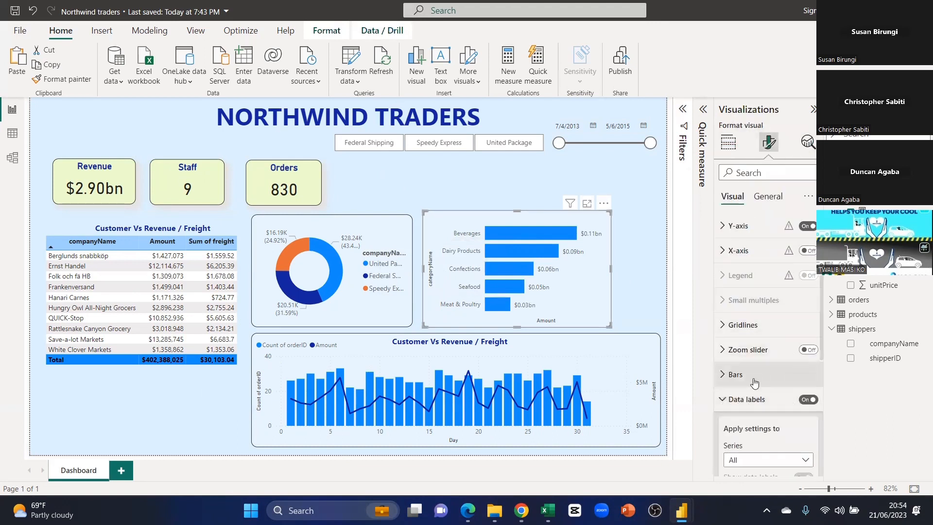
scroll(751, 359, down, 4)
click(754, 336)
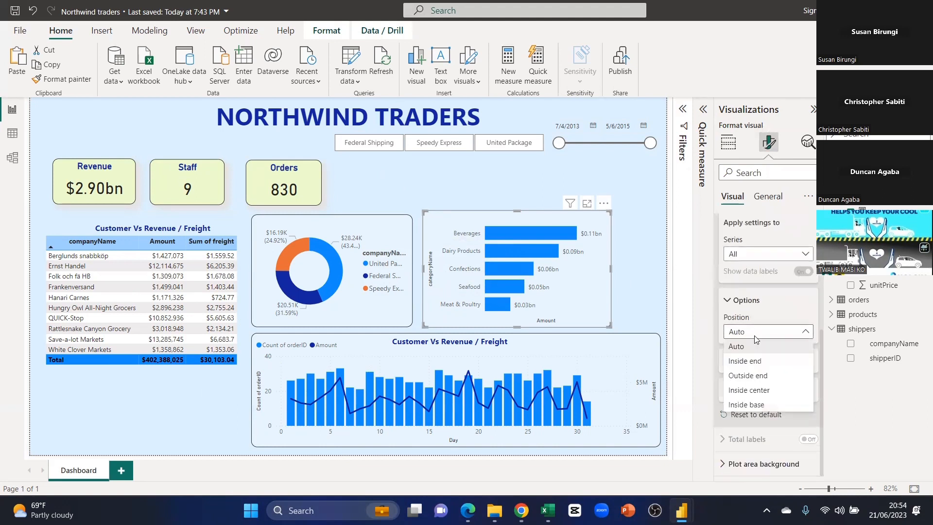
click(748, 347)
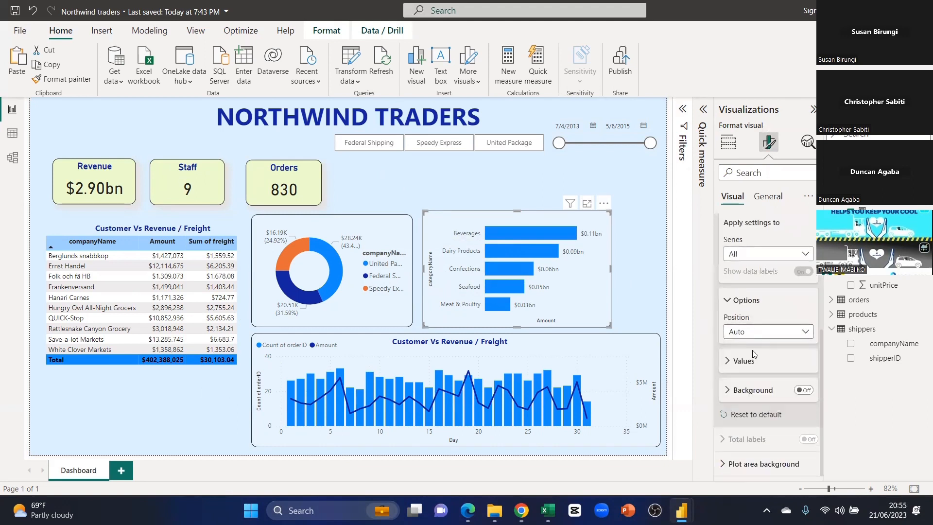
click(737, 362)
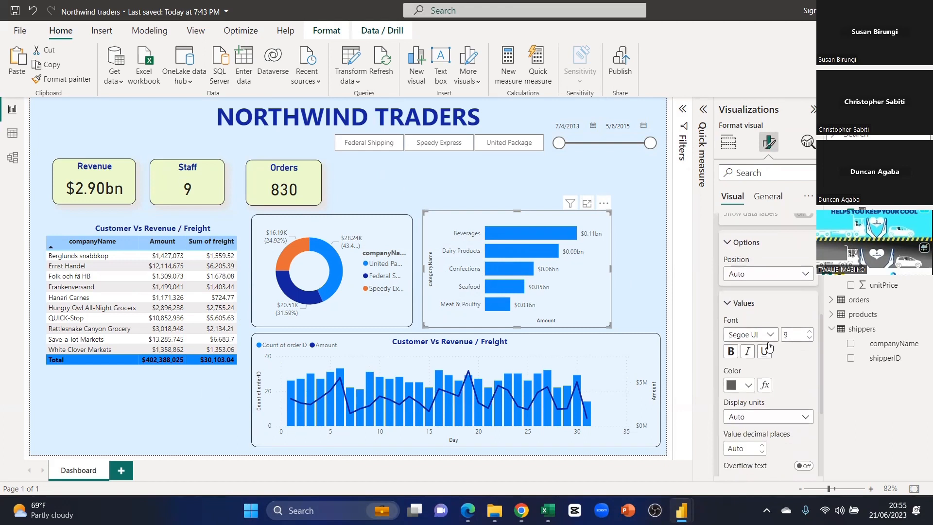
scroll(754, 362, down, 2)
click(748, 318)
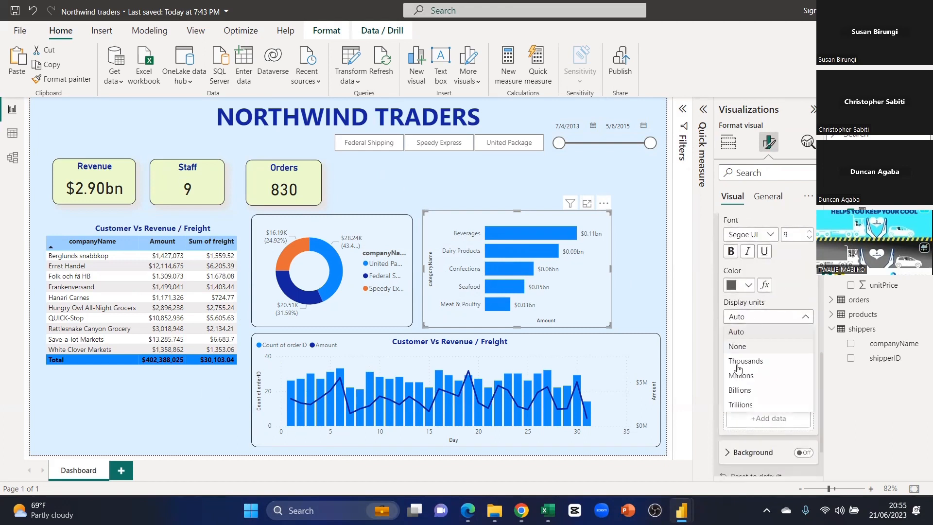
key(Escape)
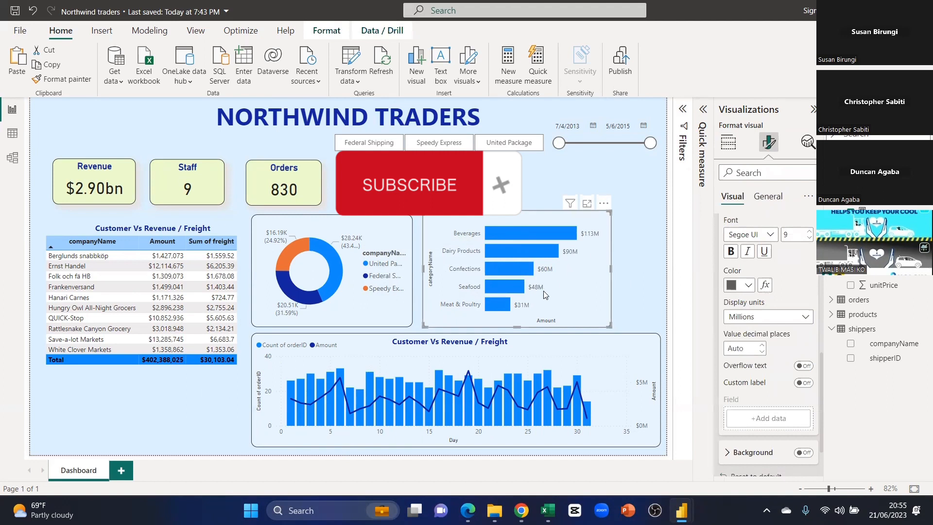
click(615, 319)
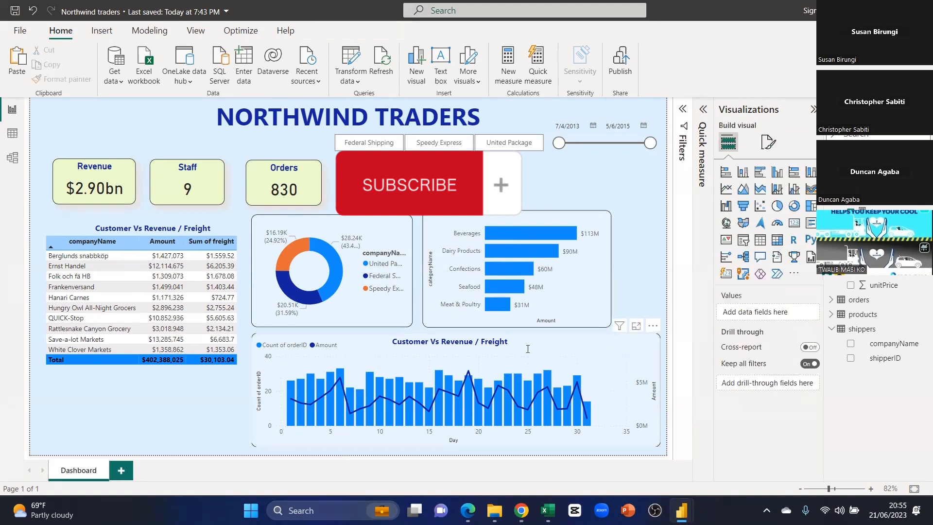
Move the date slicer's end date back to 11/4/2014, and extend it to 4/9/2015.
drag(650, 143, 622, 147)
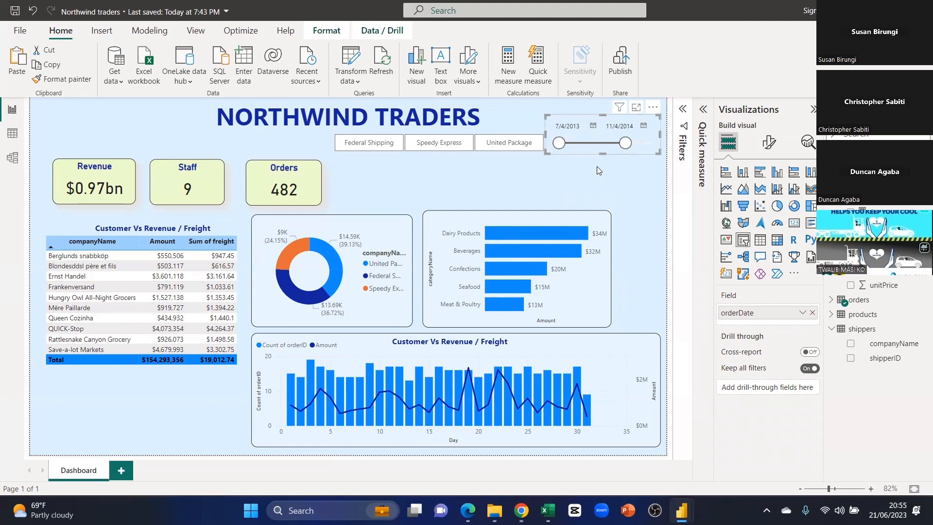
drag(625, 143, 646, 143)
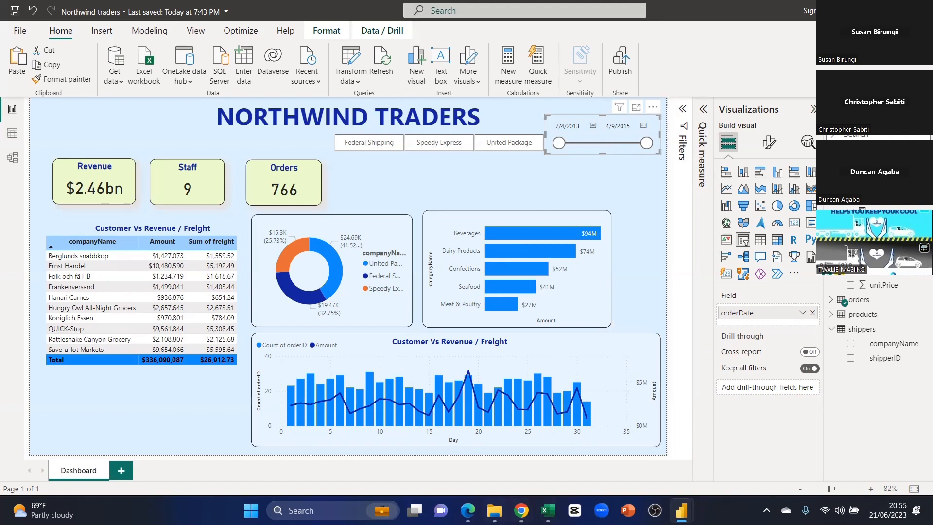
Switch to File Explorer to view the source files in the Northwind Traders folder, and return to the Power BI dashboard.
click(494, 510)
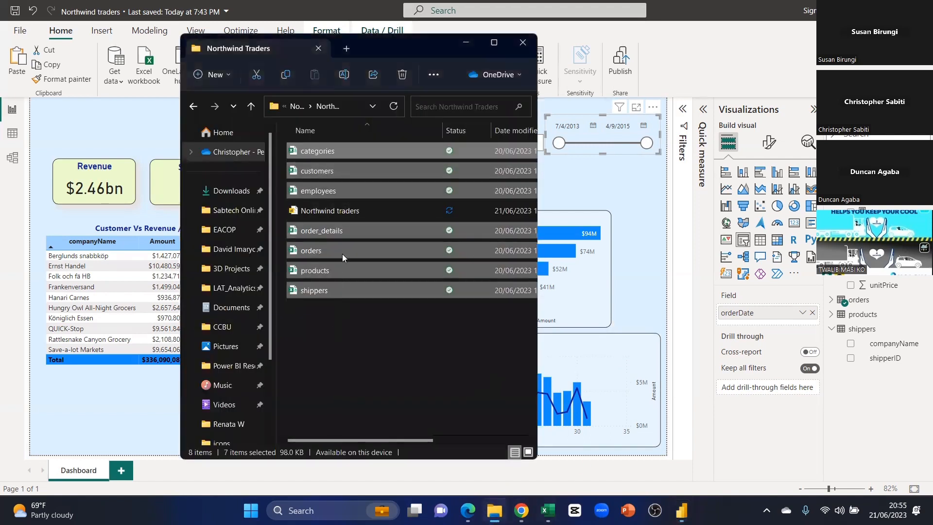
click(335, 316)
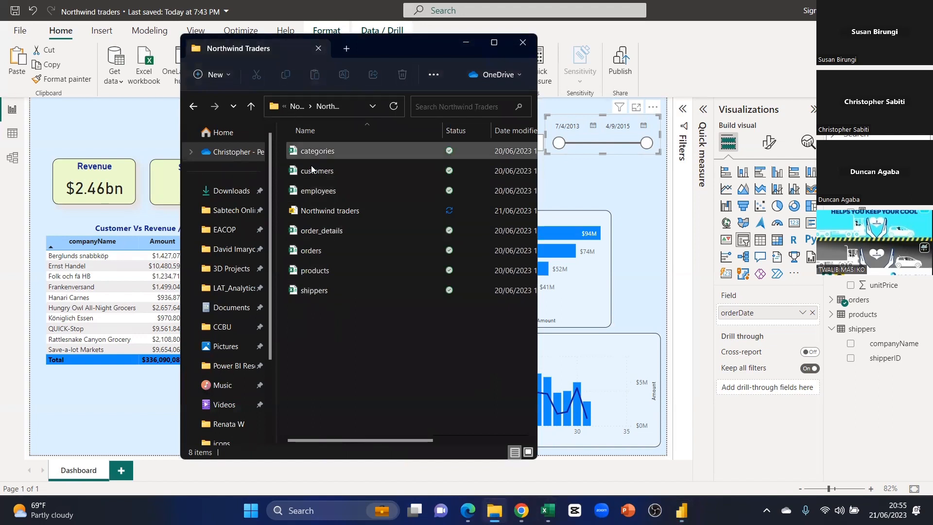
click(134, 119)
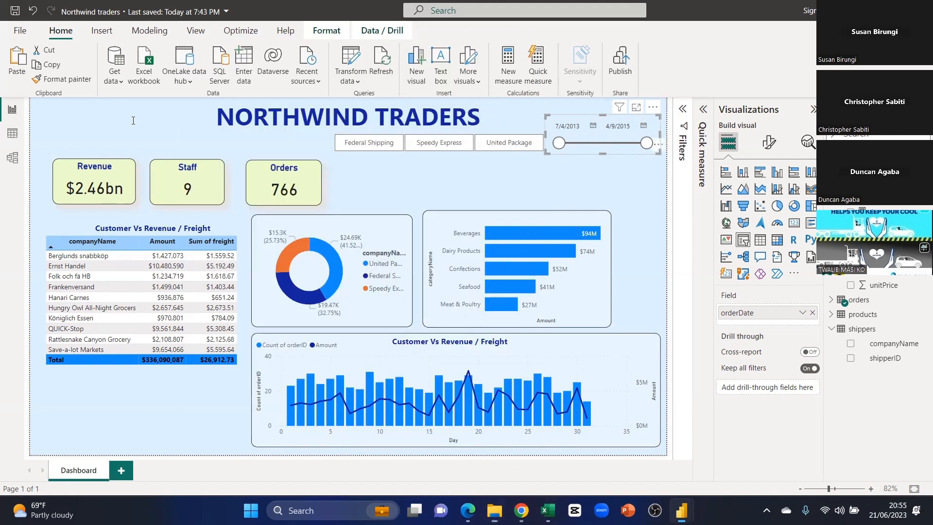